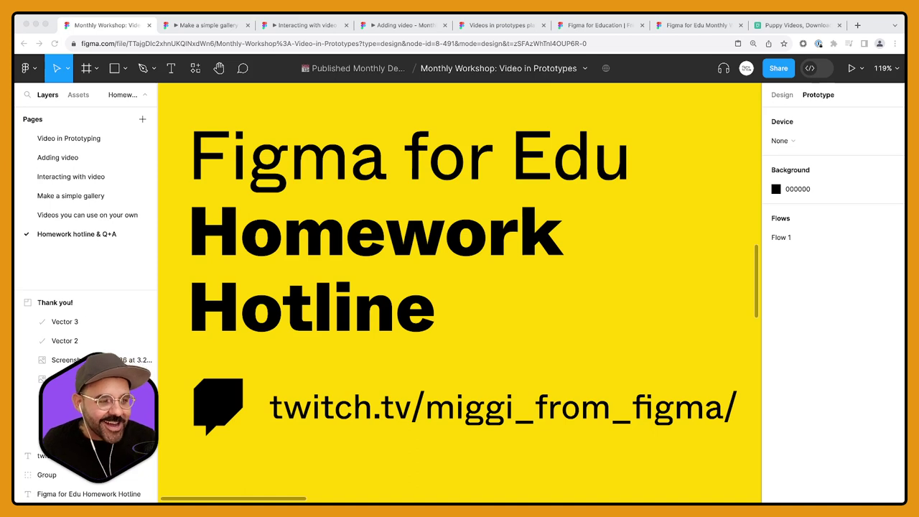
Step: View the Video prototyping in Figma title frame, then return to the Homework hotline & Q+A page
left_click(292, 108)
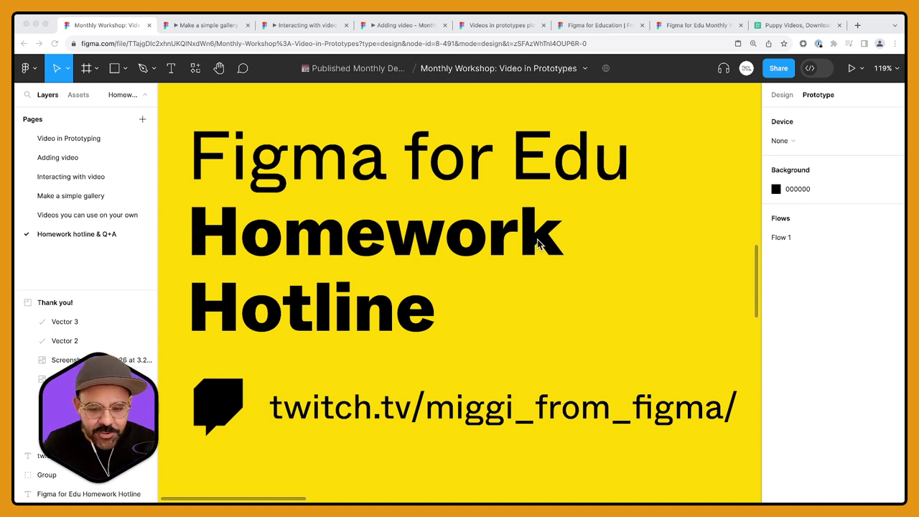
left_click(537, 237)
scroll(537, 236, "down", 3)
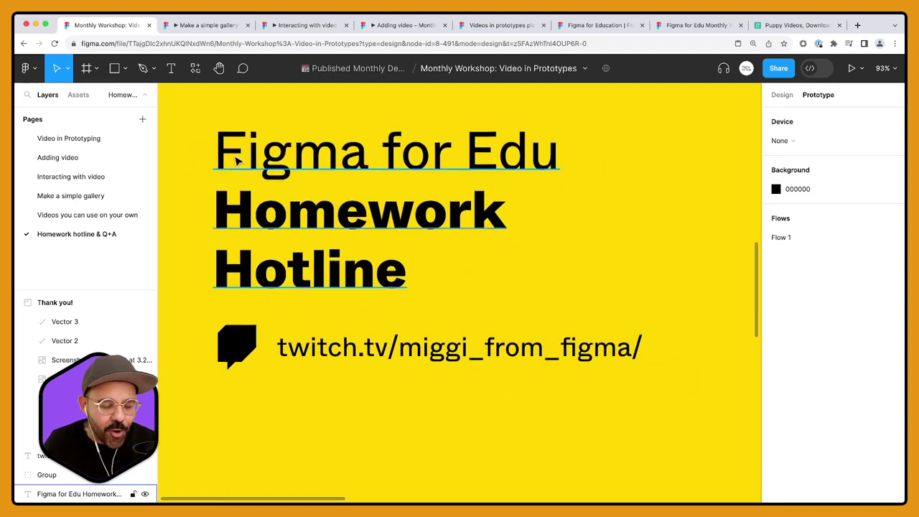
left_click(92, 138)
left_click_drag(258, 168, 568, 180)
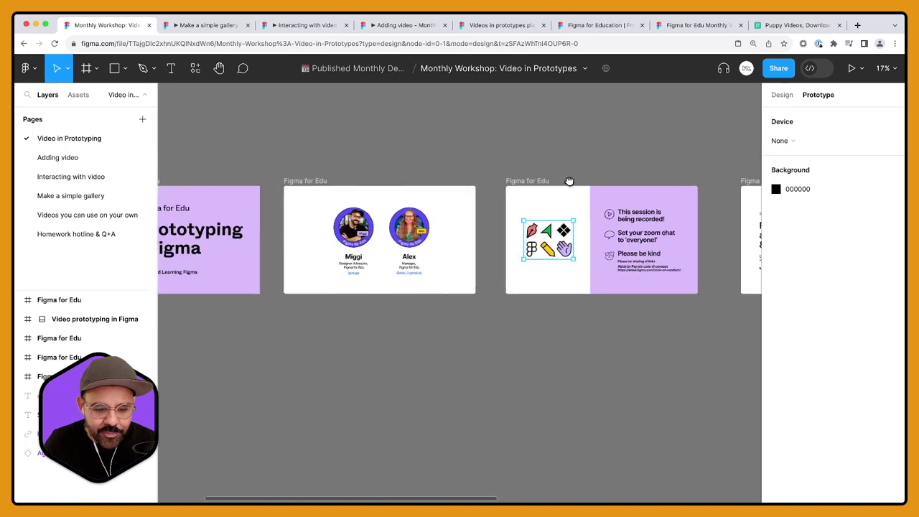
scroll(392, 191, "left", 5)
scroll(427, 191, "up", 5)
left_click_drag(318, 208, 293, 203)
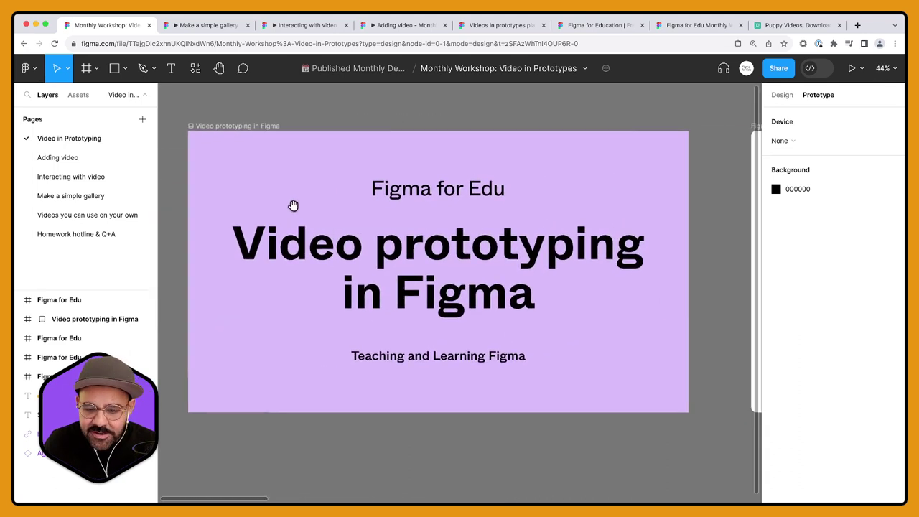
scroll(297, 209, "up", 1)
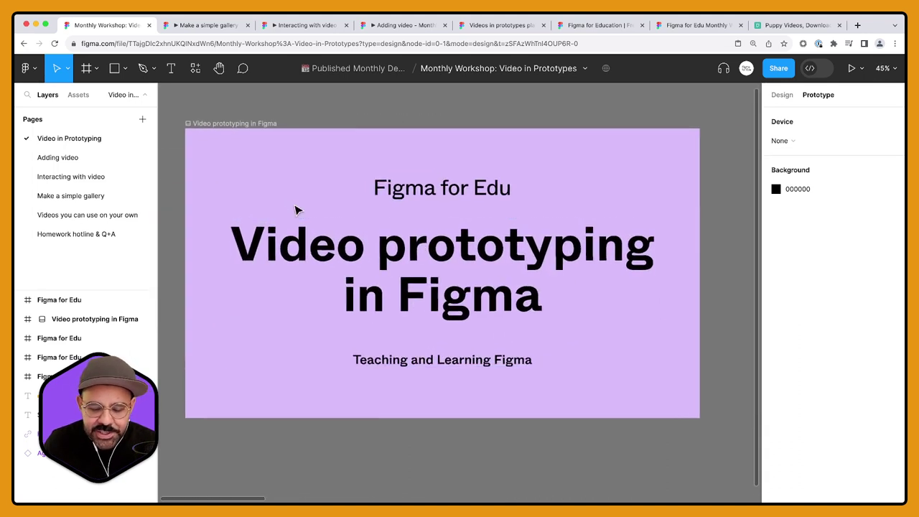
left_click(108, 234)
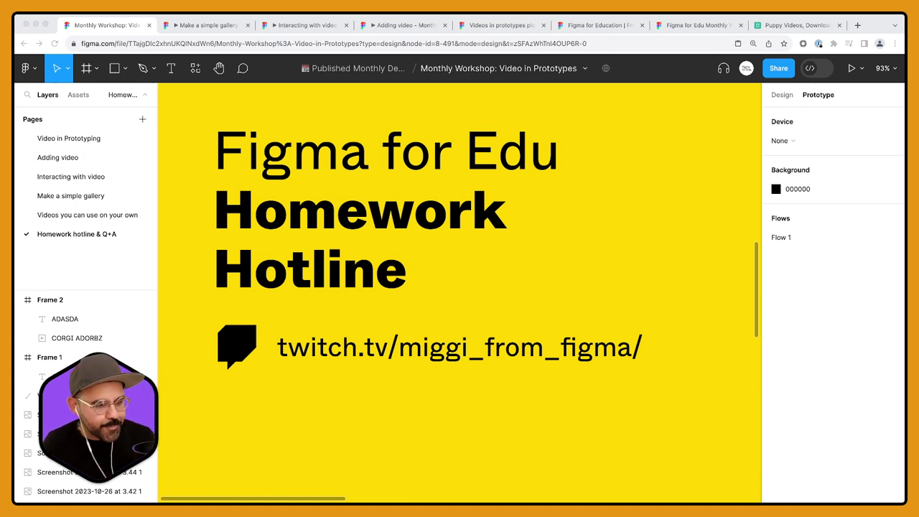
Step: Reposition the Homework Hotline frame and select the anonymous attendee's question screenshot
scroll(248, 127, "down", 2)
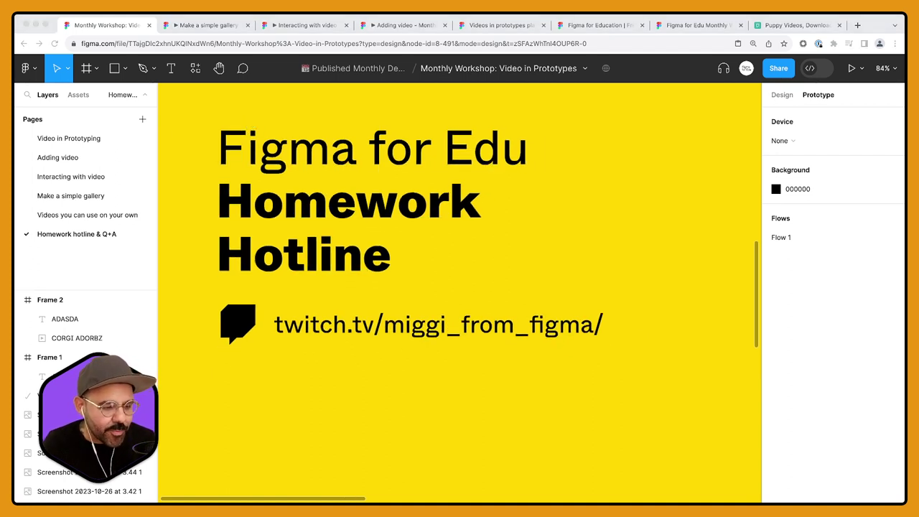
left_click(873, 27)
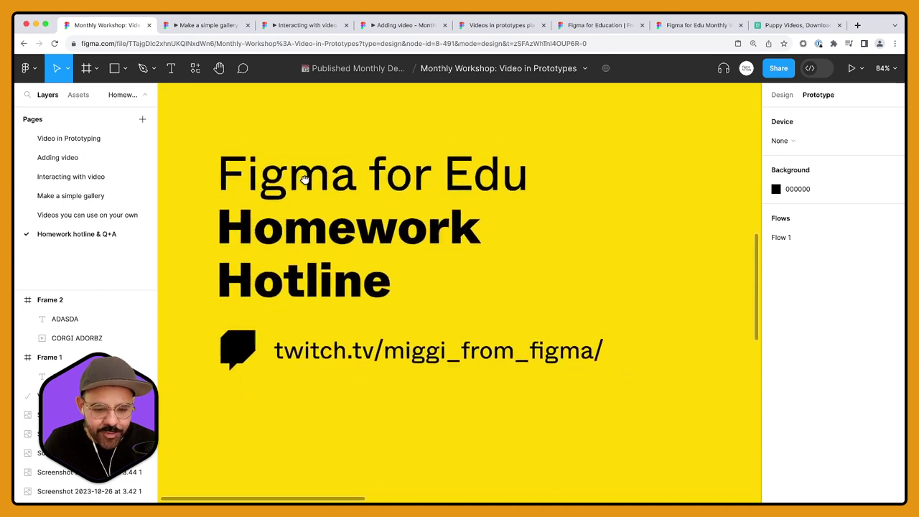
left_click_drag(272, 141, 313, 182)
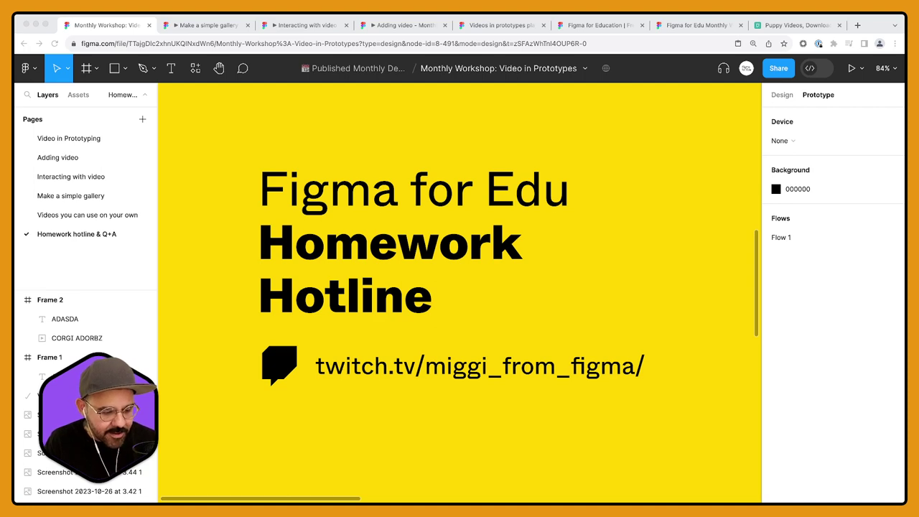
left_click(580, 287)
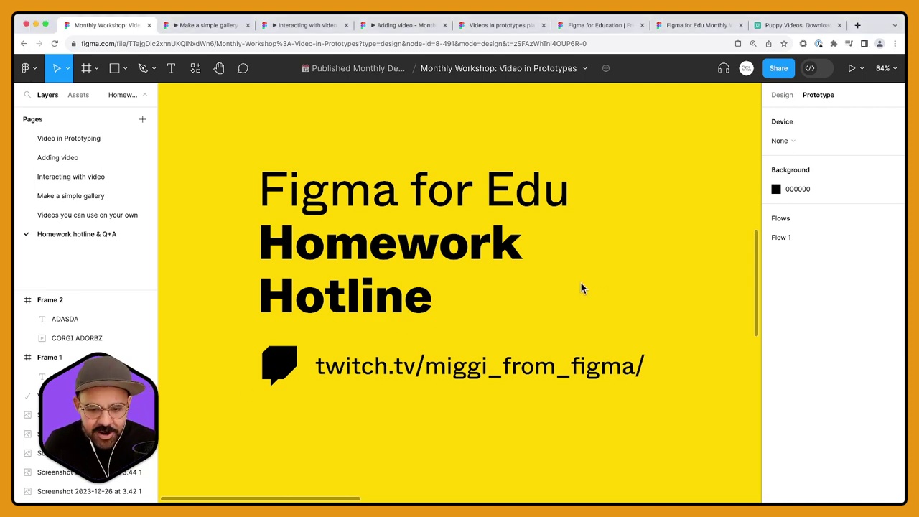
scroll(367, 255, "right", 5)
scroll(367, 254, "down", 10, "ctrl")
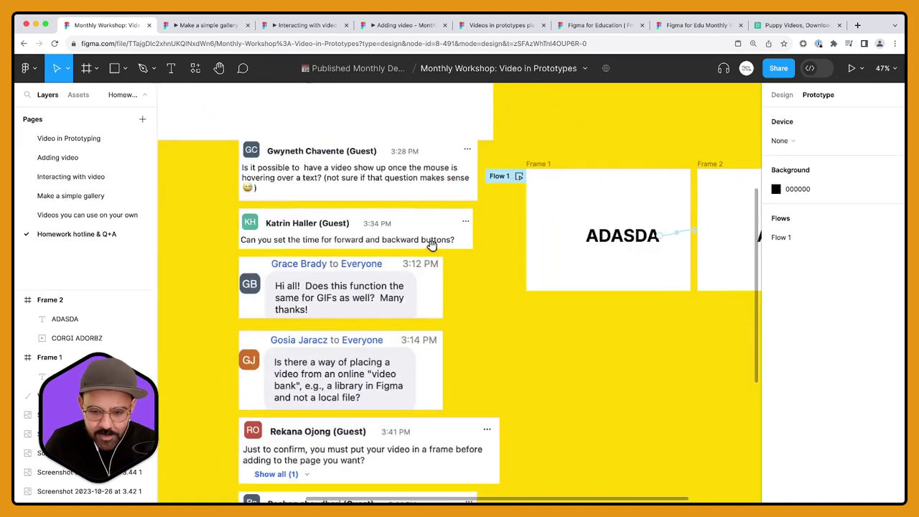
scroll(367, 334, "right", 3)
left_click(449, 191)
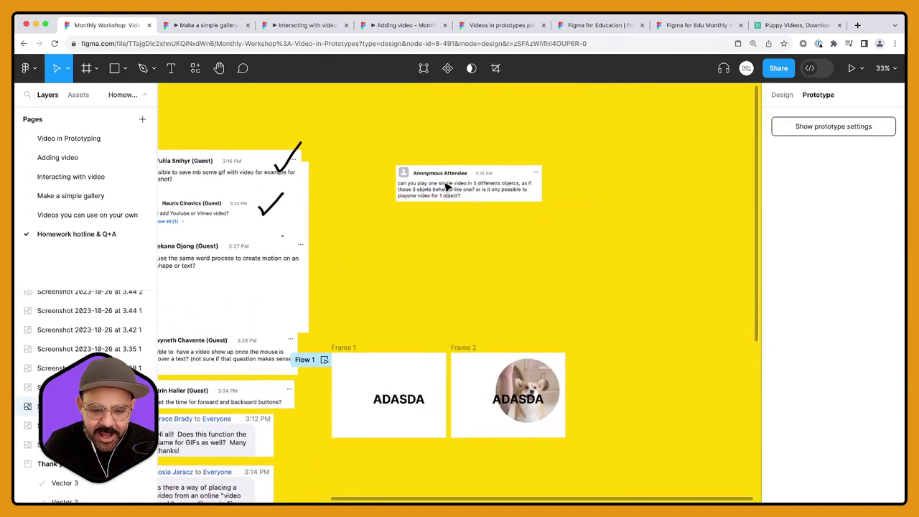
Step: Drag the 3:41 PM chat card about putting video in frames up beside the anonymous question
scroll(412, 227, "left", 3)
scroll(461, 236, "down", 5)
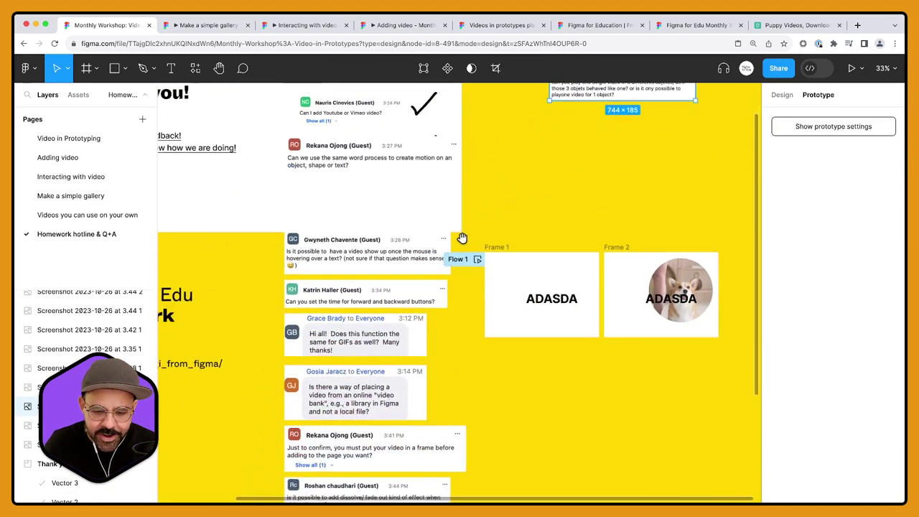
scroll(476, 341, "up", 1, "ctrl")
scroll(476, 340, "down", 5)
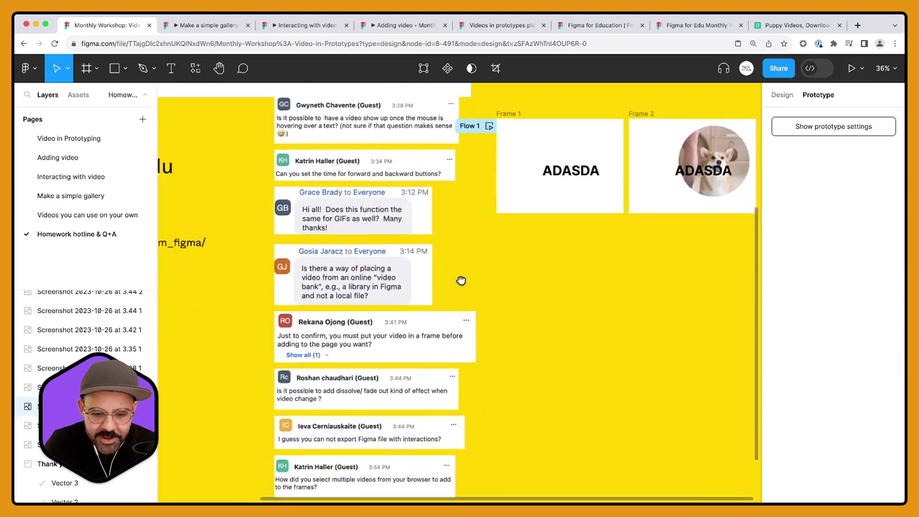
left_click(409, 272)
scroll(409, 273, "up", 5, "ctrl")
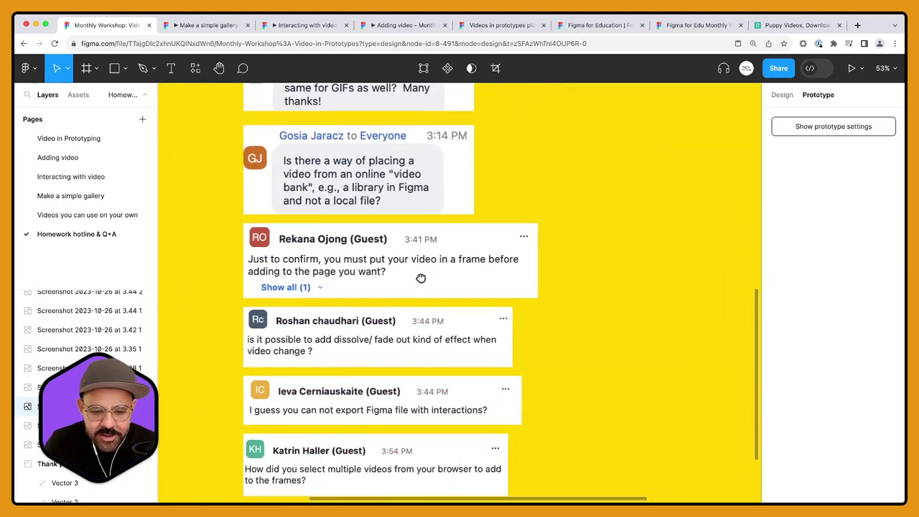
scroll(363, 287, "down", 10, "ctrl")
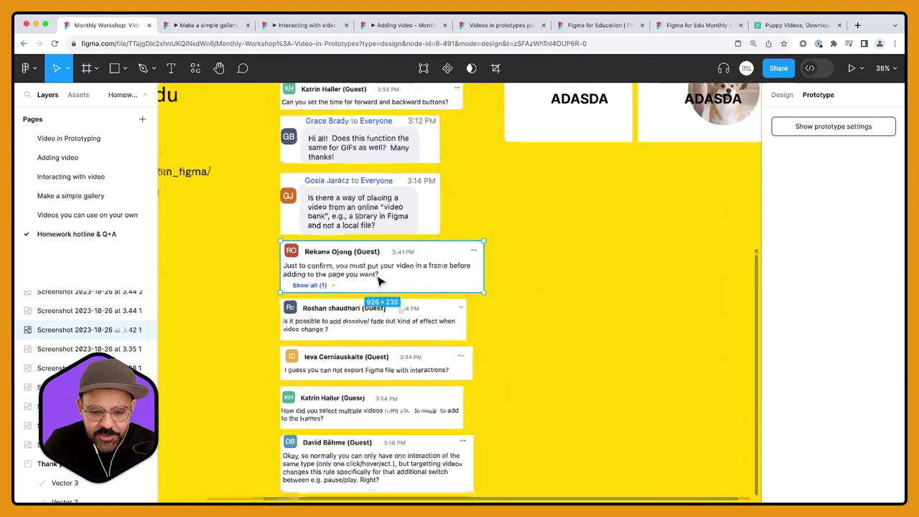
left_click_drag(219, 373, 386, 169)
scroll(380, 215, "left", 5)
scroll(380, 216, "down", 2)
scroll(404, 218, "up", 10, "ctrl")
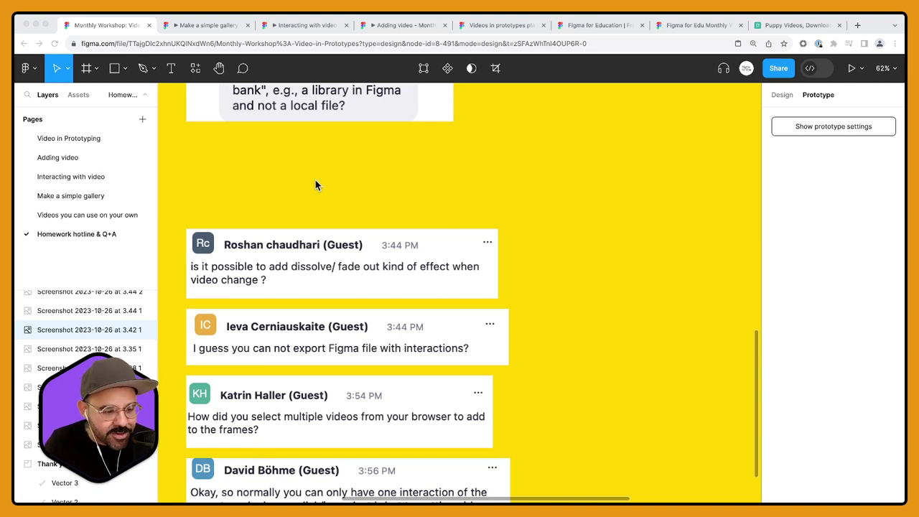
Step: Share the file so anyone with the link can edit, and copy the link
left_click(778, 68)
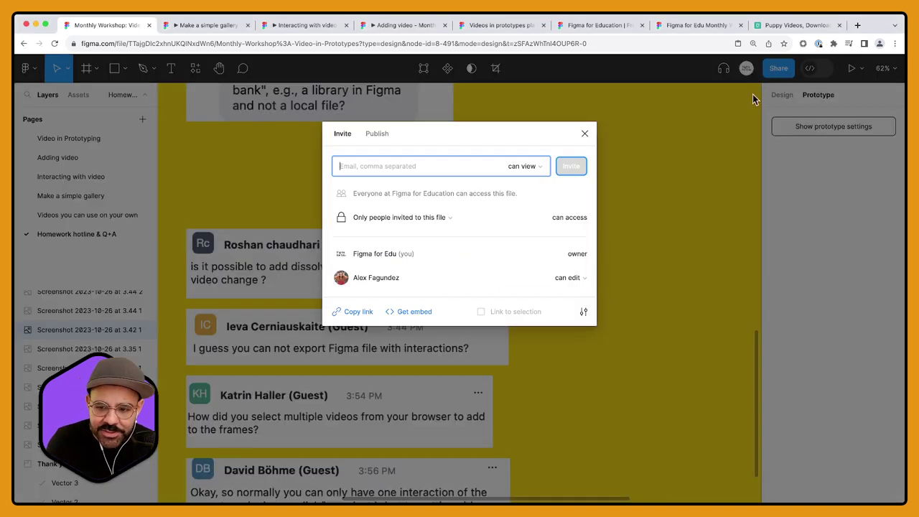
left_click(433, 220)
left_click(417, 190)
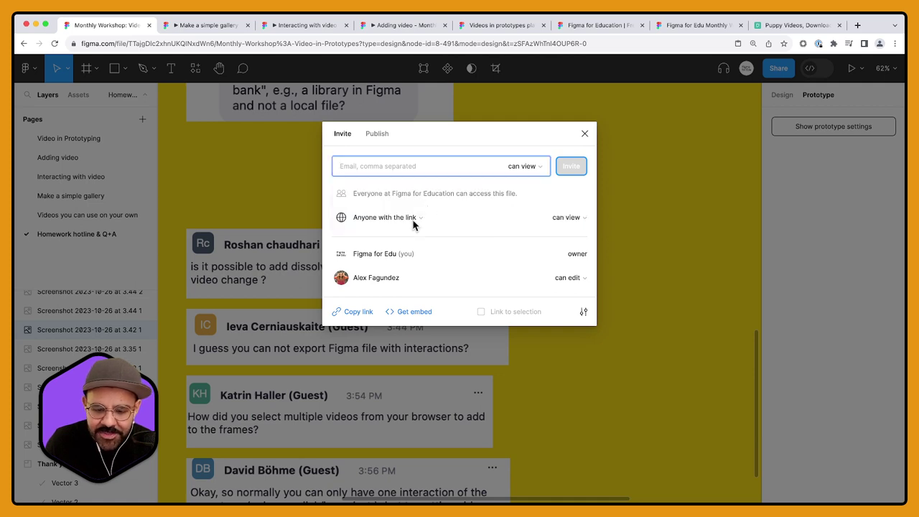
left_click(559, 220)
left_click(557, 202)
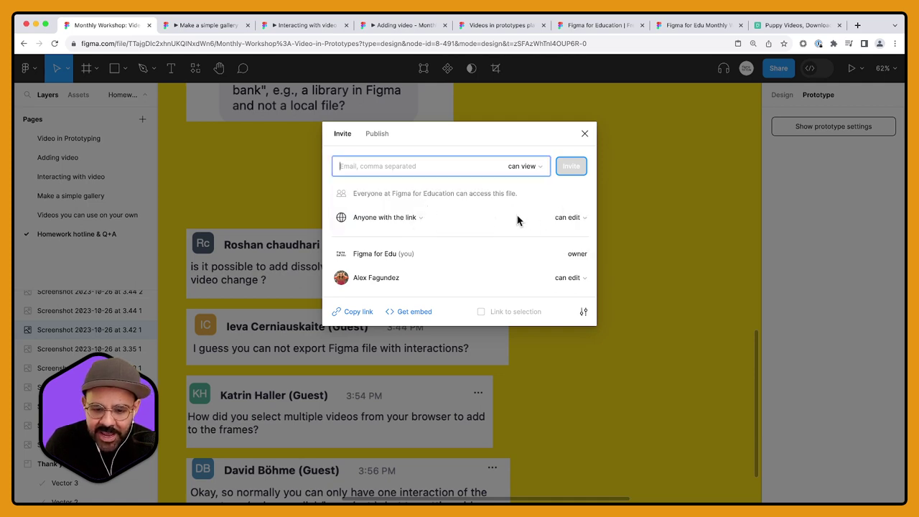
left_click(562, 219)
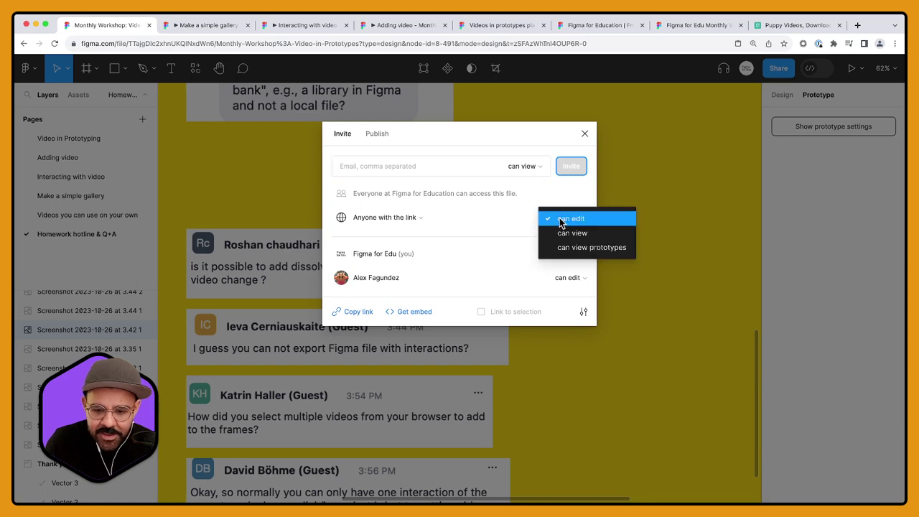
left_click(564, 220)
left_click(353, 311)
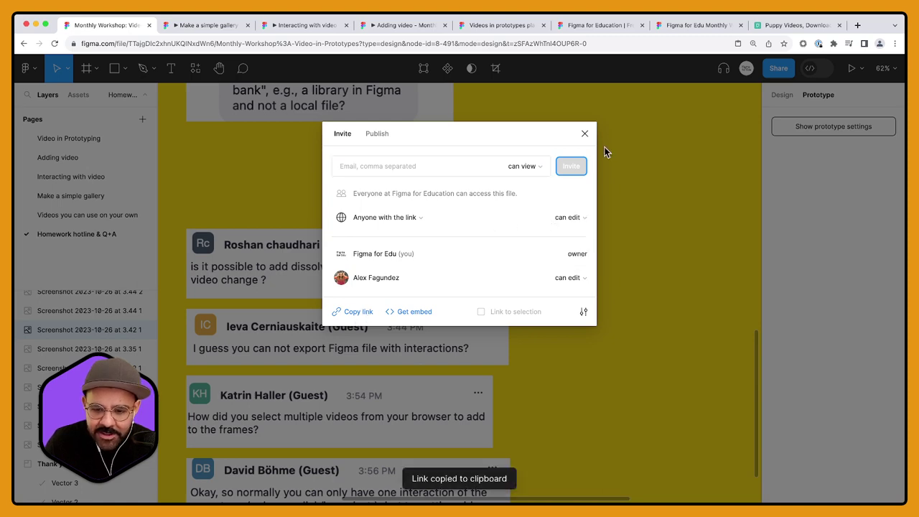
left_click(585, 134)
Step: Save a version to version history titled 'Workshop end'
scroll(616, 159, "down", 2)
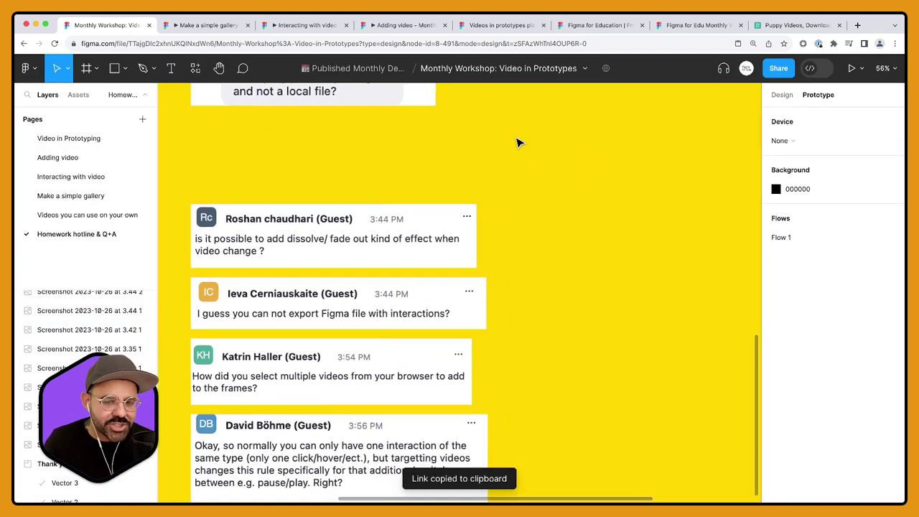
left_click(28, 68)
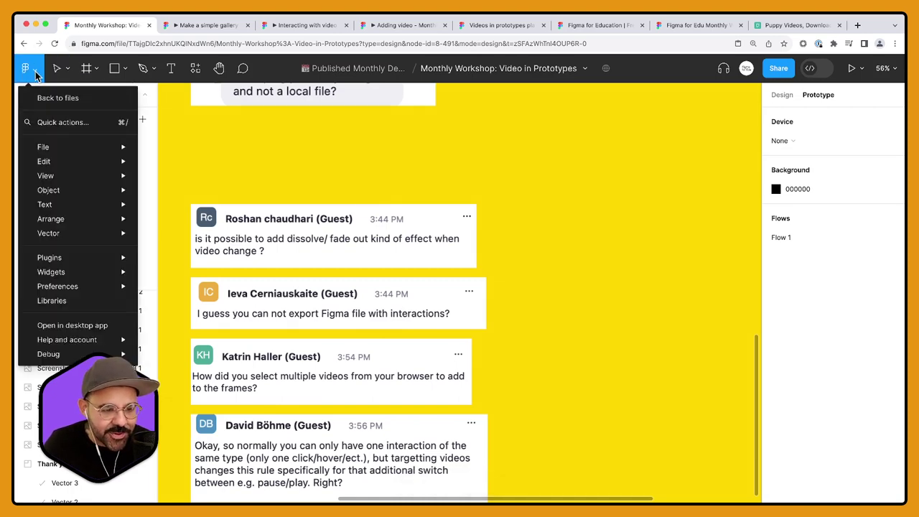
mouse_move(74, 151)
left_click(194, 240)
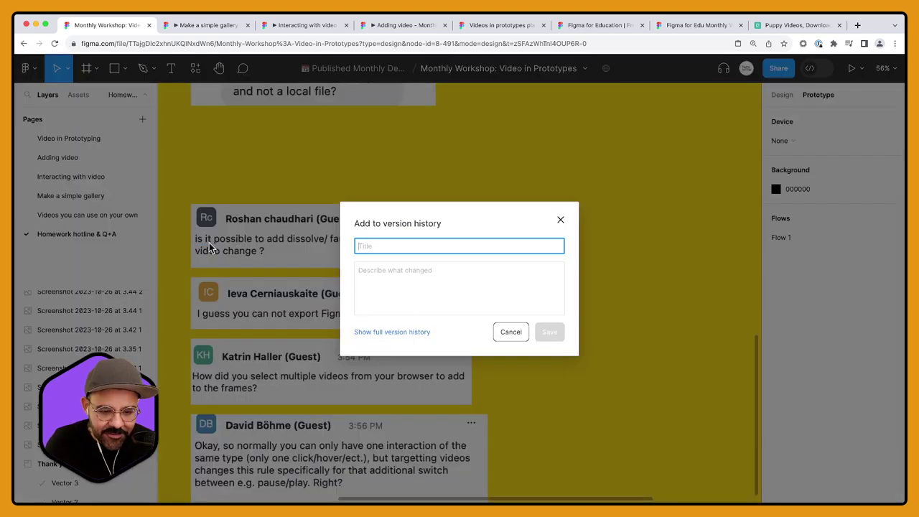
type("Workshop end")
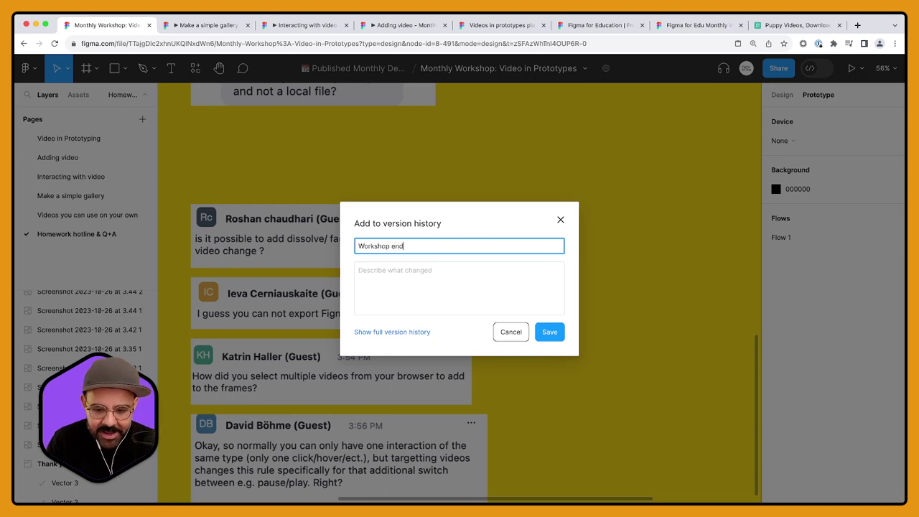
key("Return")
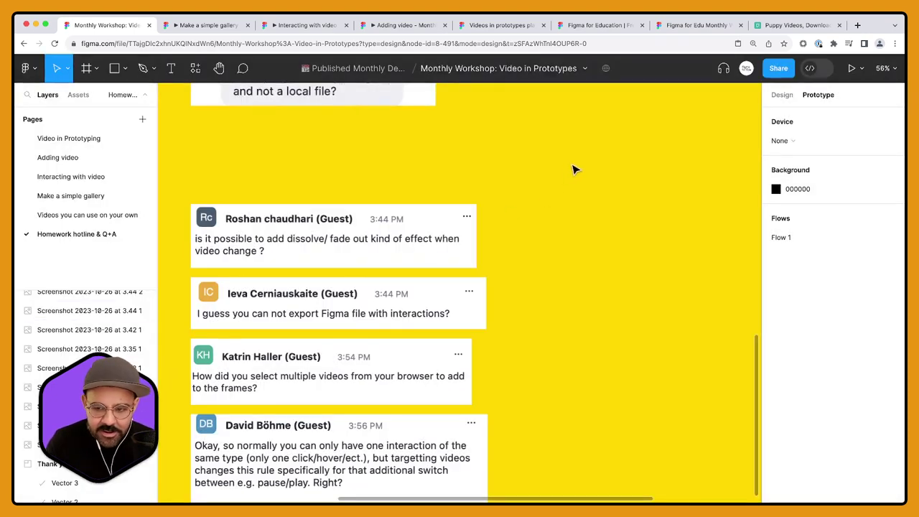
scroll(574, 168, "down", 5)
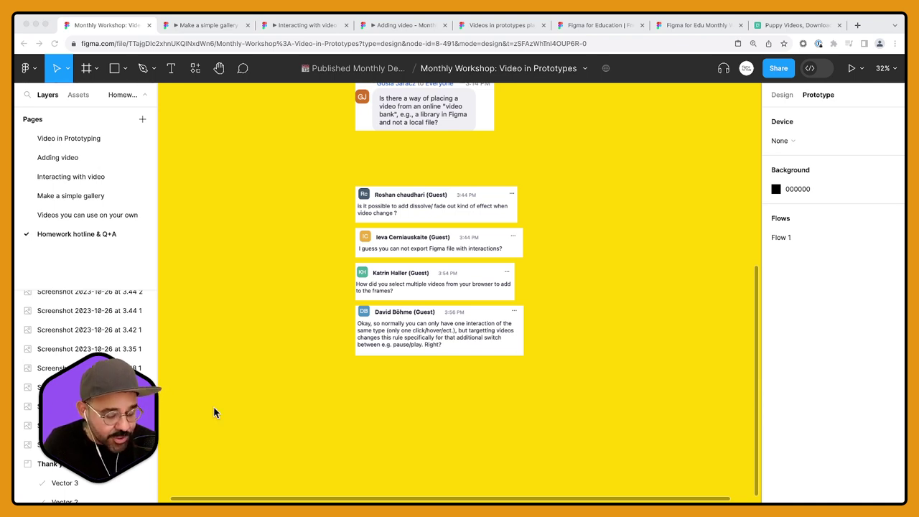
left_click(269, 350)
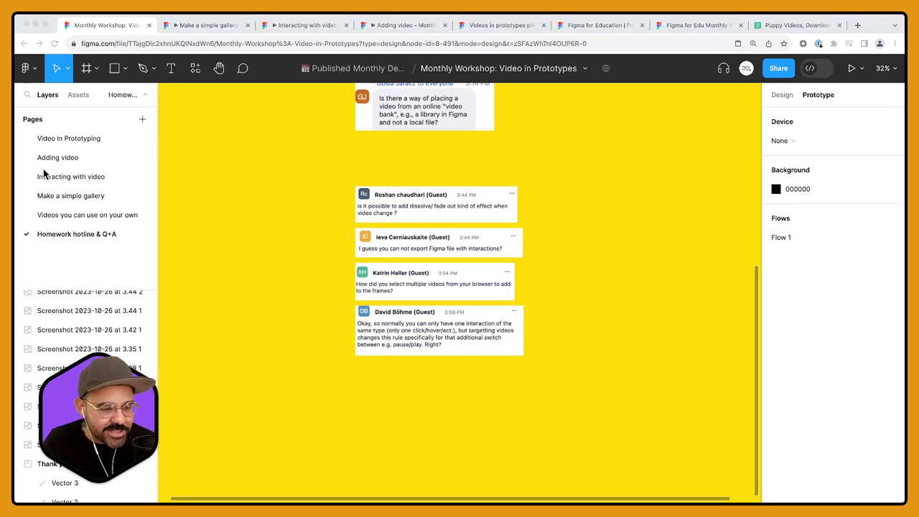
left_click(777, 69)
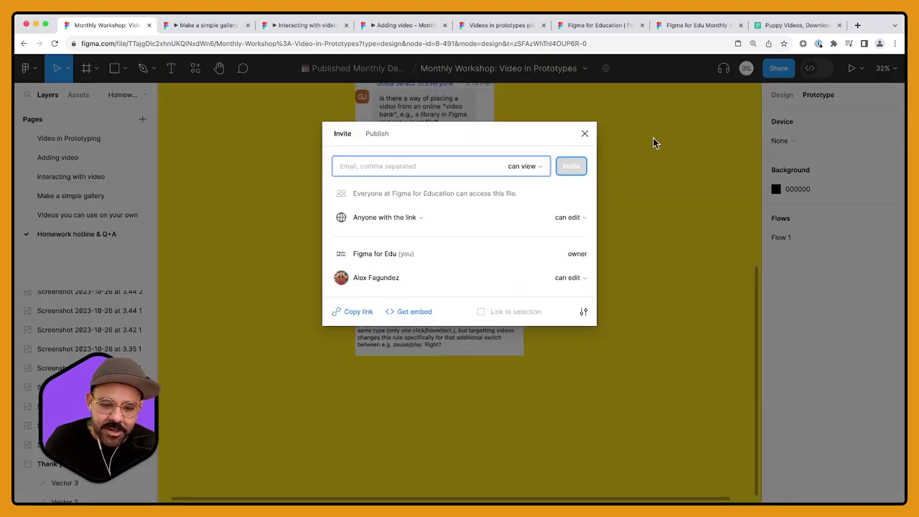
left_click(587, 133)
scroll(591, 220, "right", 2)
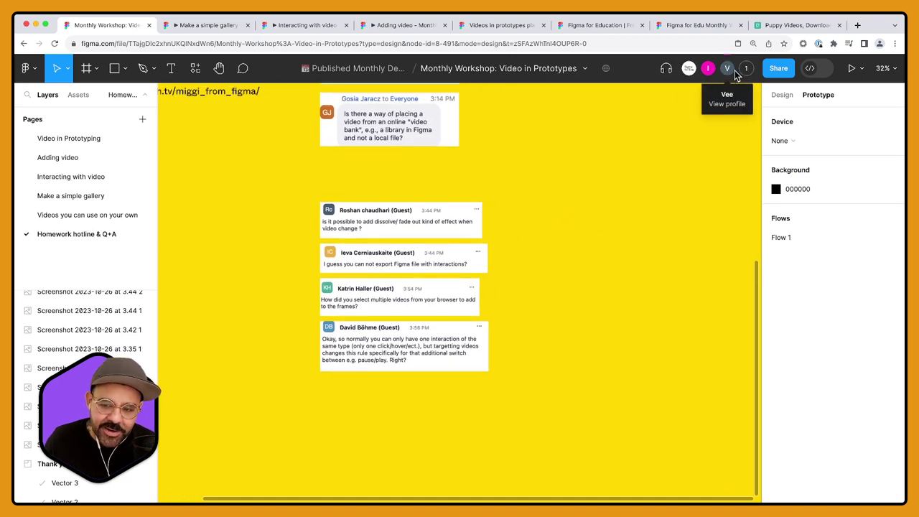
scroll(567, 200, "down", 3)
scroll(567, 200, "up", 2)
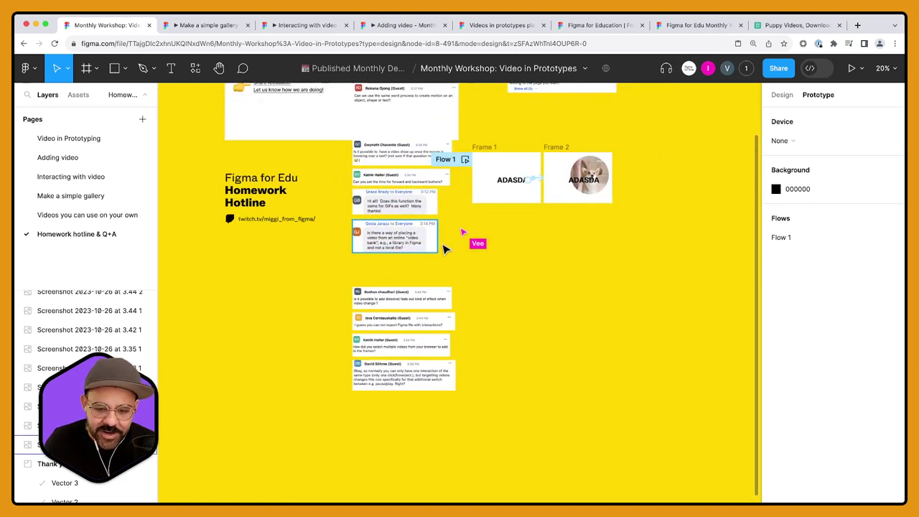
key("slash")
type("Hello!!!!!")
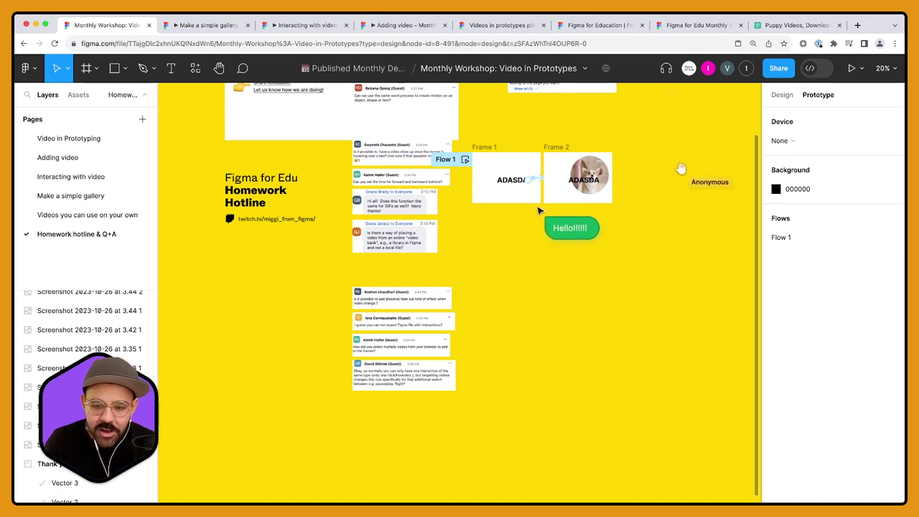
scroll(560, 251, "up", 2)
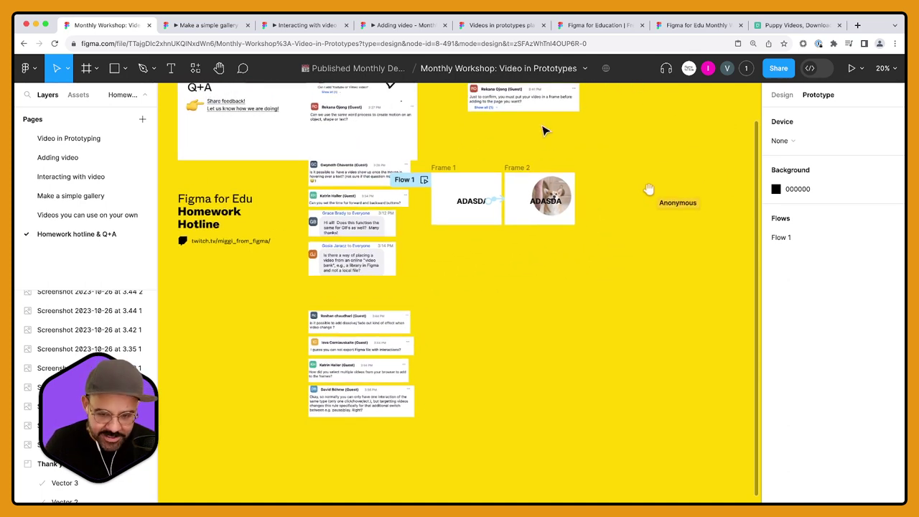
scroll(527, 153, "up", 5)
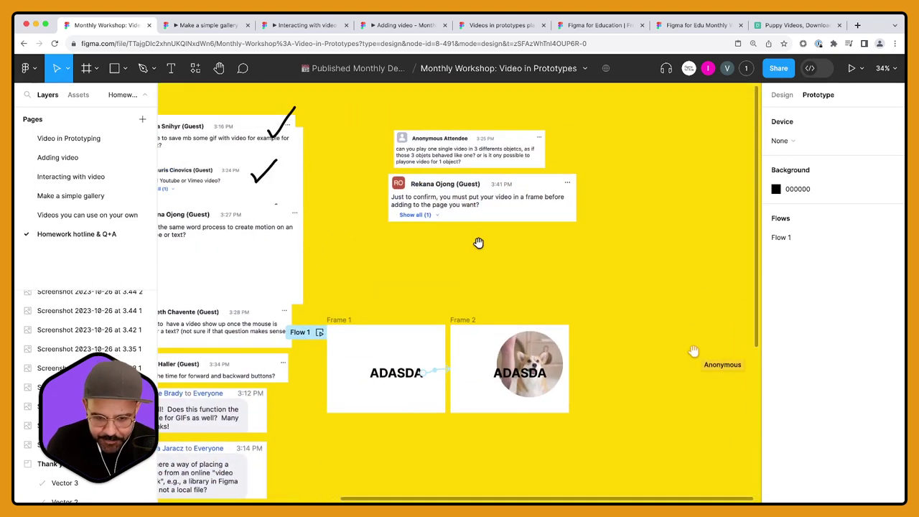
left_click_drag(484, 248, 369, 241)
scroll(431, 165, "up", 3)
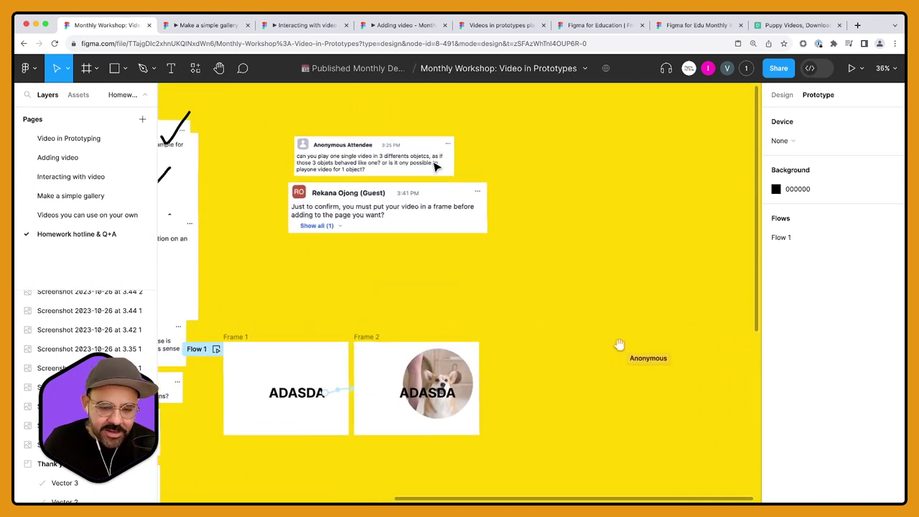
scroll(402, 172, "down", 3)
scroll(293, 254, "down", 2)
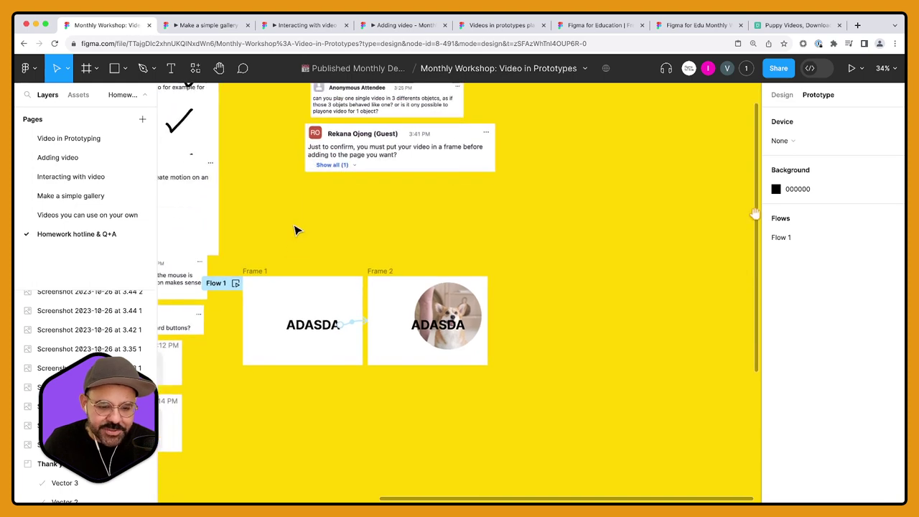
scroll(318, 261, "left", 5)
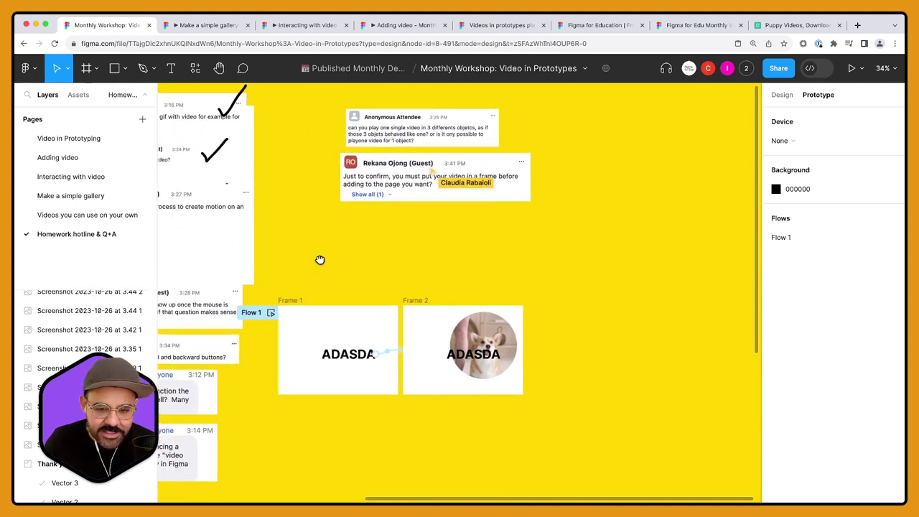
scroll(337, 254, "down", 3)
scroll(353, 310, "down", 5)
scroll(352, 309, "left", 1)
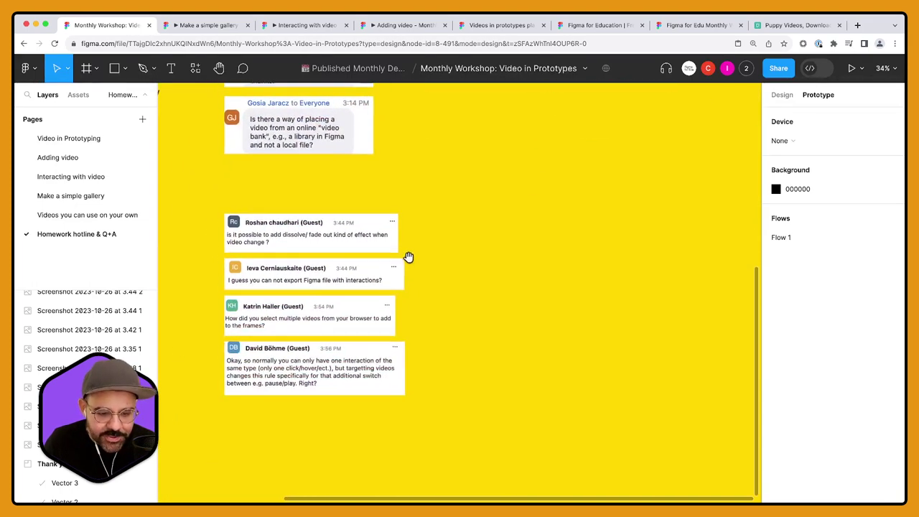
scroll(363, 271, "down", 1)
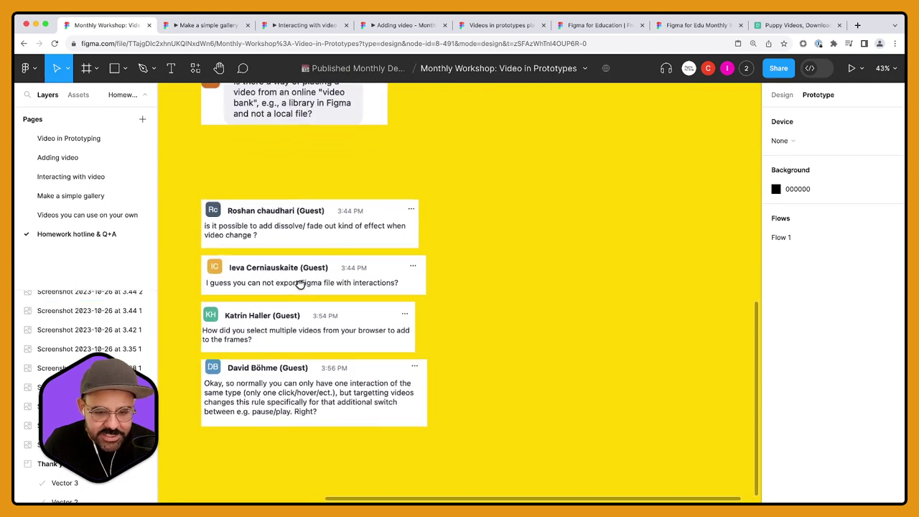
scroll(302, 280, "up", 3)
scroll(291, 190, "up", 5)
scroll(290, 191, "right", 4)
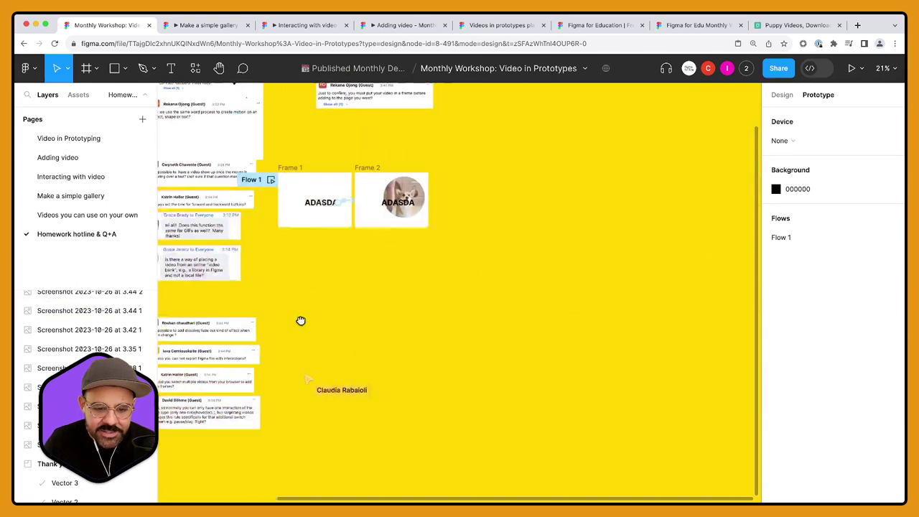
Step: Move the dissolve-effect screenshot up, then paste the chat question image at 984×792 beside Frame 2
left_click_drag(236, 335, 395, 139)
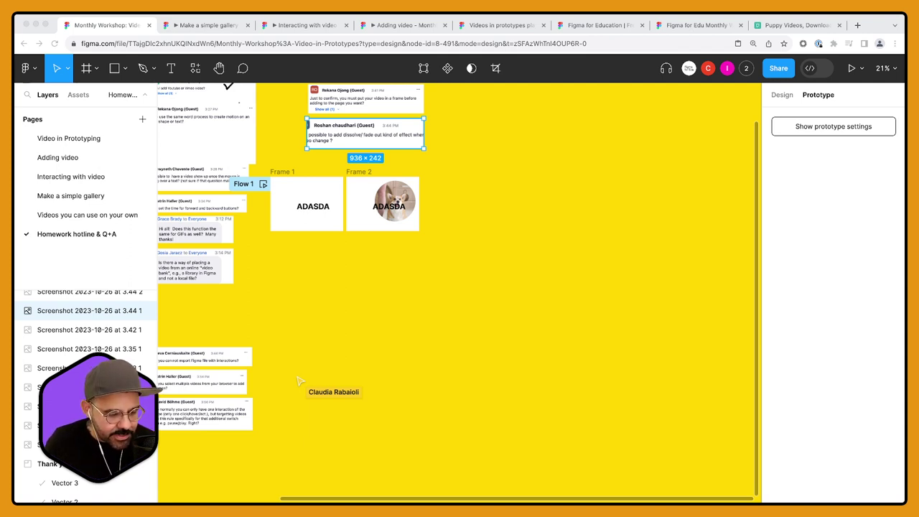
key("super+v")
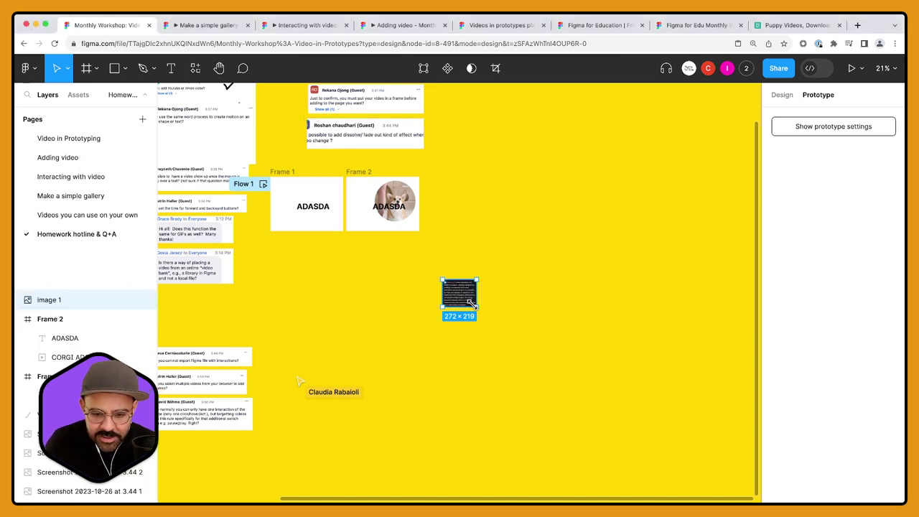
left_click_drag(505, 343, 565, 390)
left_click_drag(493, 307, 522, 179)
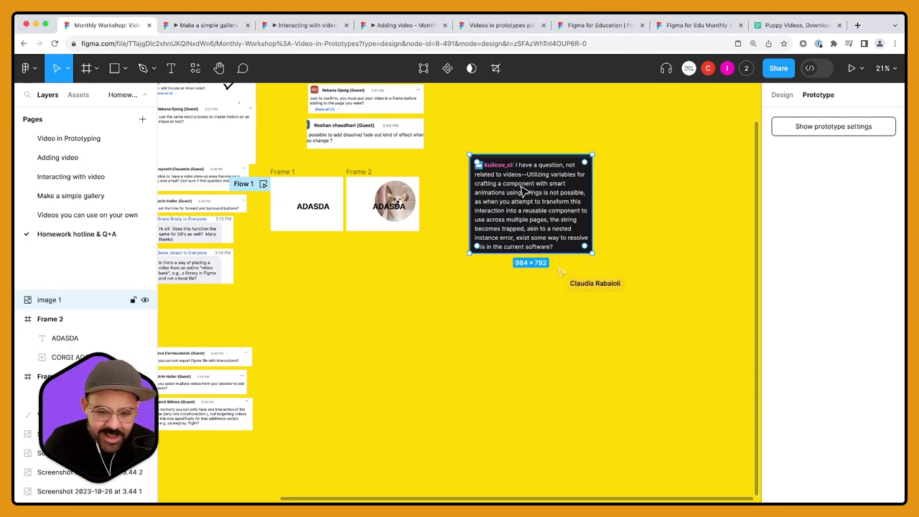
scroll(522, 179, "up", 5)
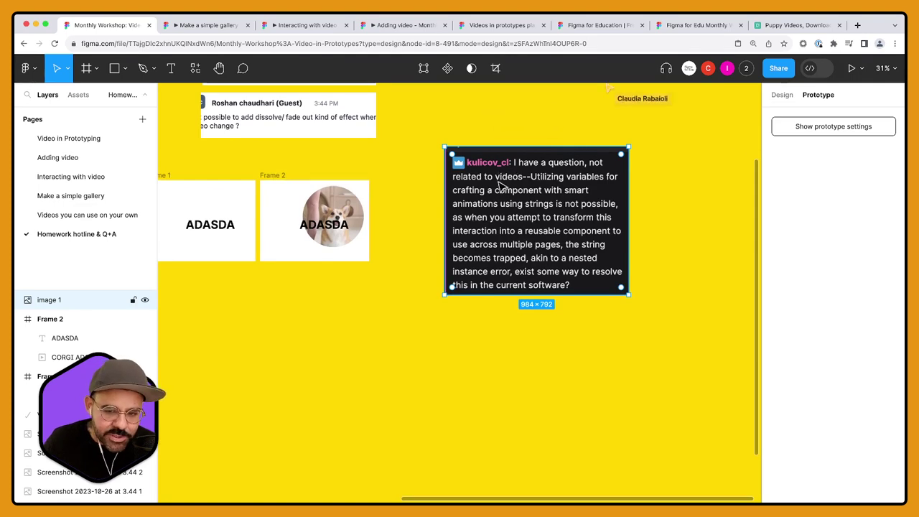
left_click_drag(504, 177, 583, 165)
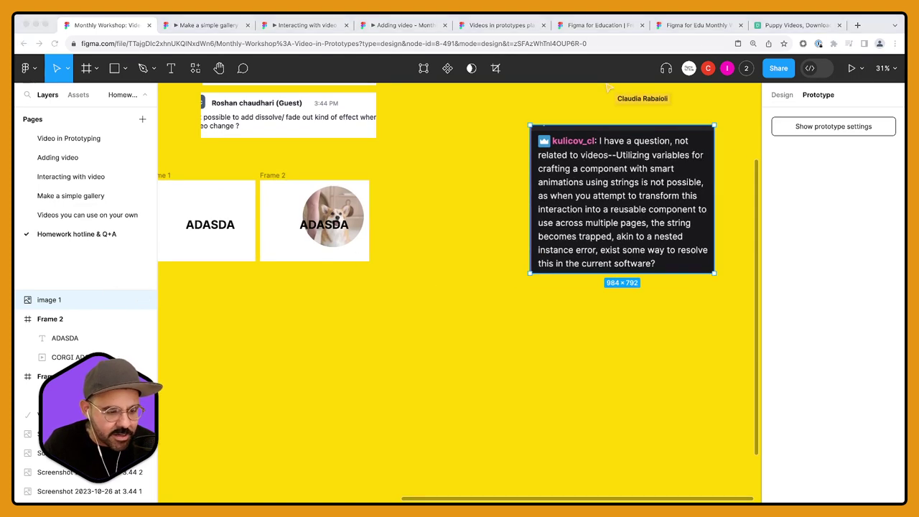
scroll(345, 340, "down", 5)
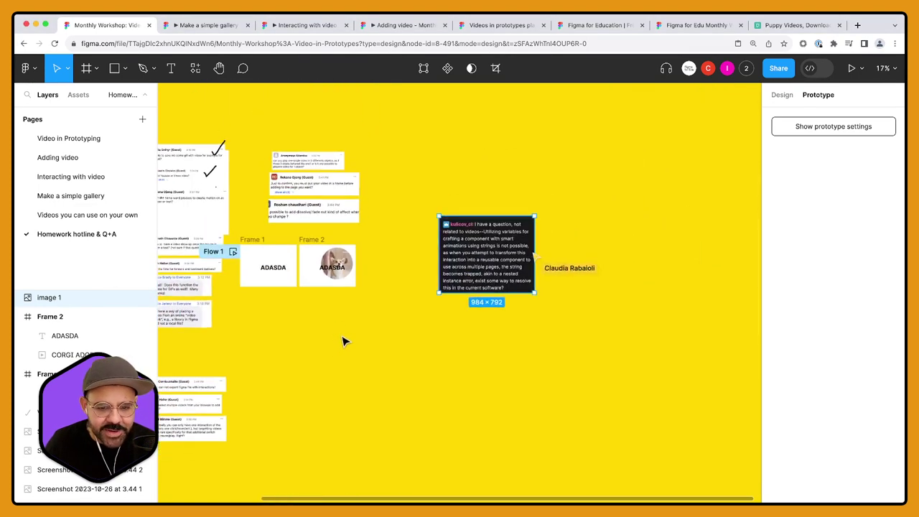
scroll(329, 225, "up", 3)
Step: Stretch the dissolve-effect question screenshot to 173 px tall
left_click(334, 172)
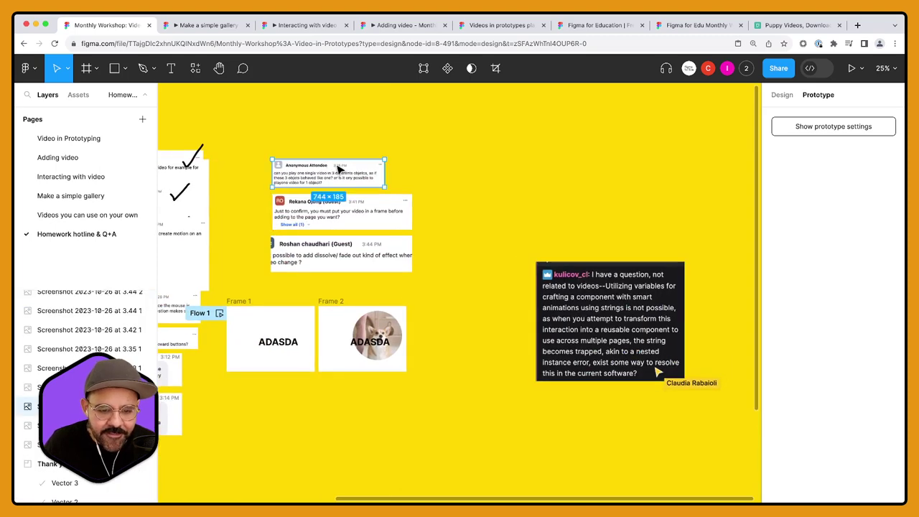
left_click(498, 207)
scroll(498, 207, "up", 1)
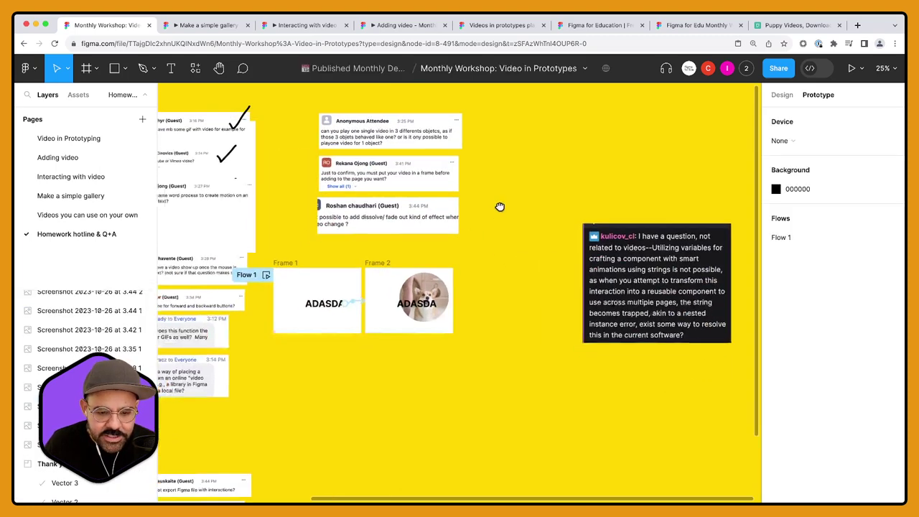
scroll(393, 217, "up", 2)
left_click(431, 208)
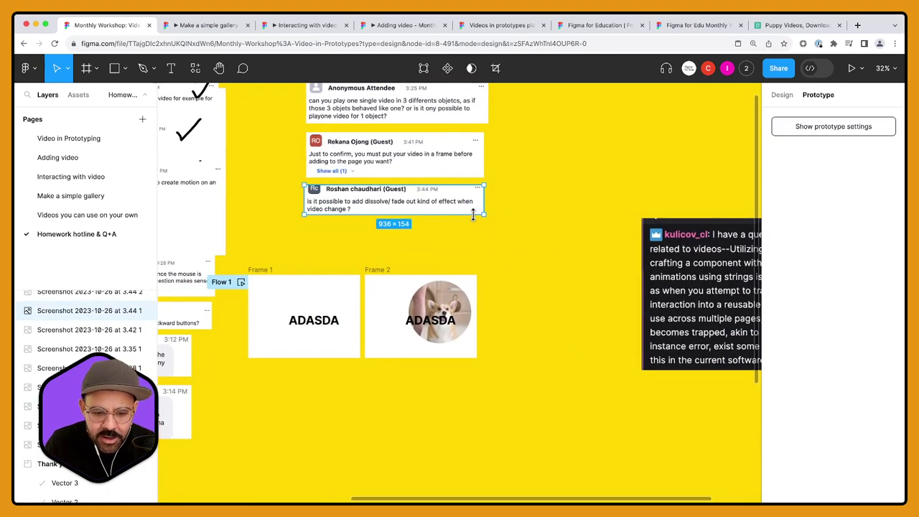
left_click_drag(473, 213, 474, 217)
scroll(473, 215, "down", 2)
scroll(474, 215, "left", 5)
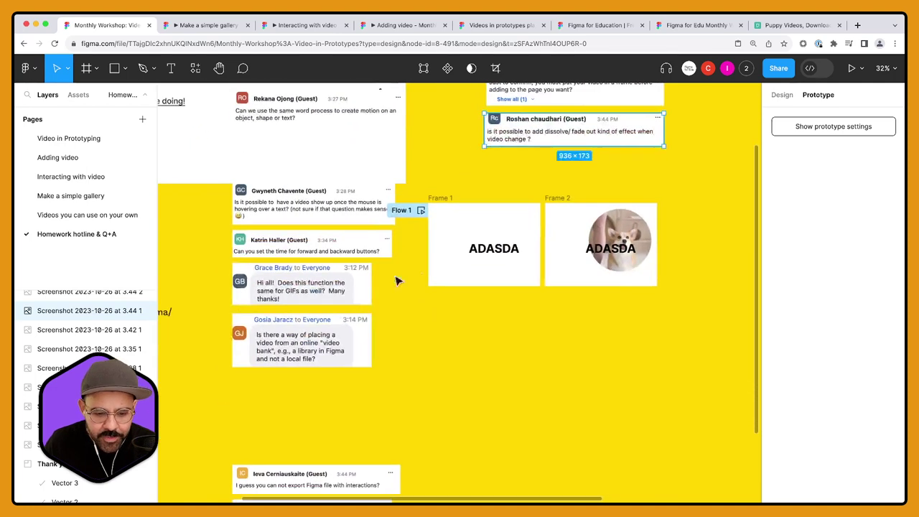
scroll(306, 361, "down", 2)
scroll(306, 361, "right", 2)
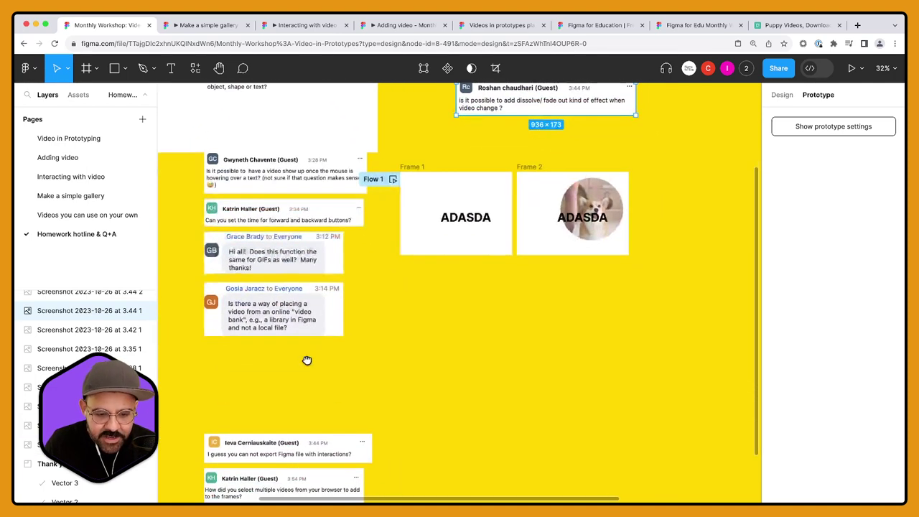
scroll(313, 262, "right", 2)
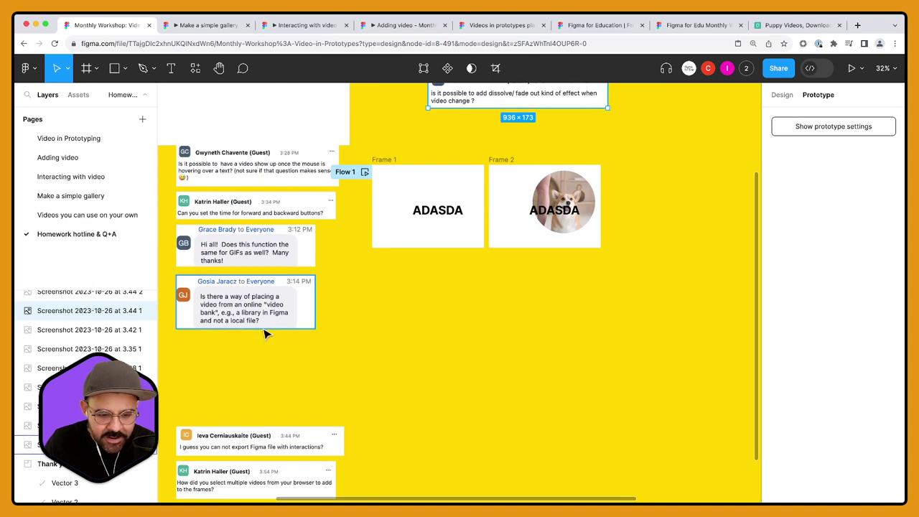
scroll(265, 334, "down", 5)
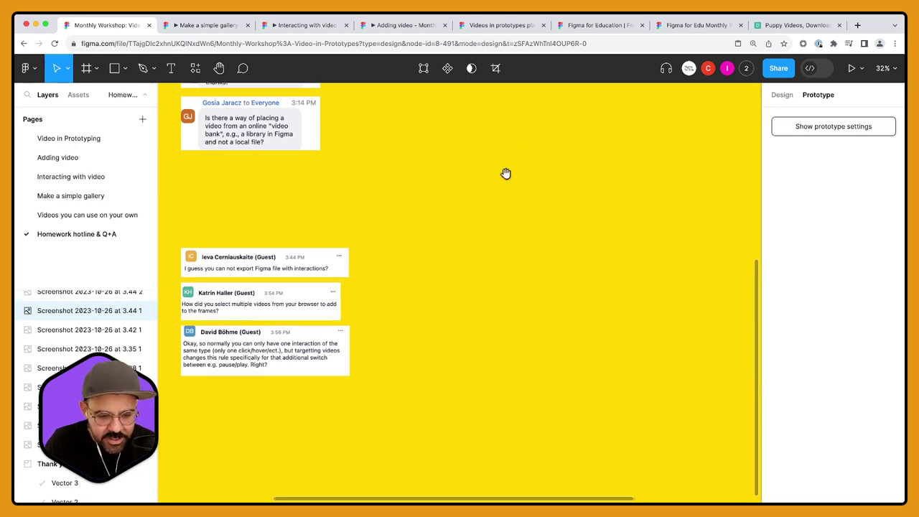
scroll(505, 173, "right", 5)
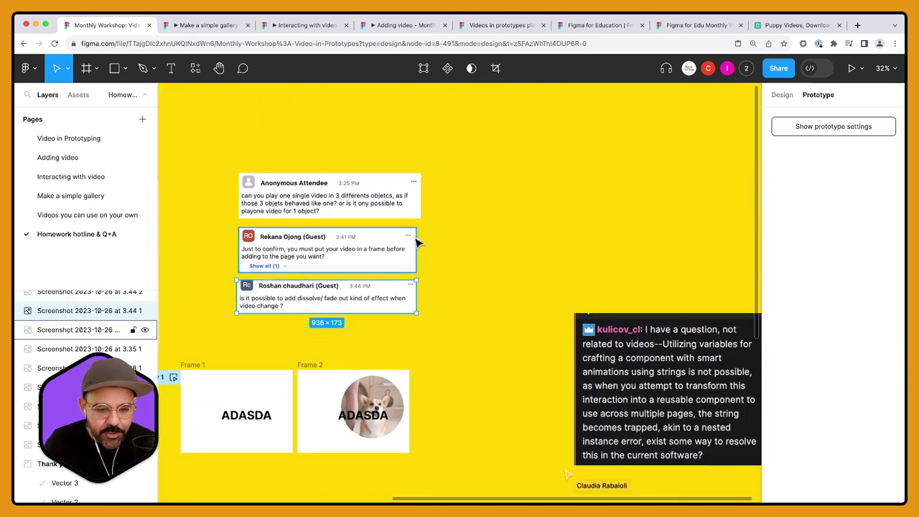
scroll(421, 236, "up", 1)
Step: Move the frame-placement question screenshot to the top and go to the Video in Prototyping page
left_click_drag(313, 263, 314, 130)
scroll(345, 186, "up", 3)
scroll(242, 213, "up", 3)
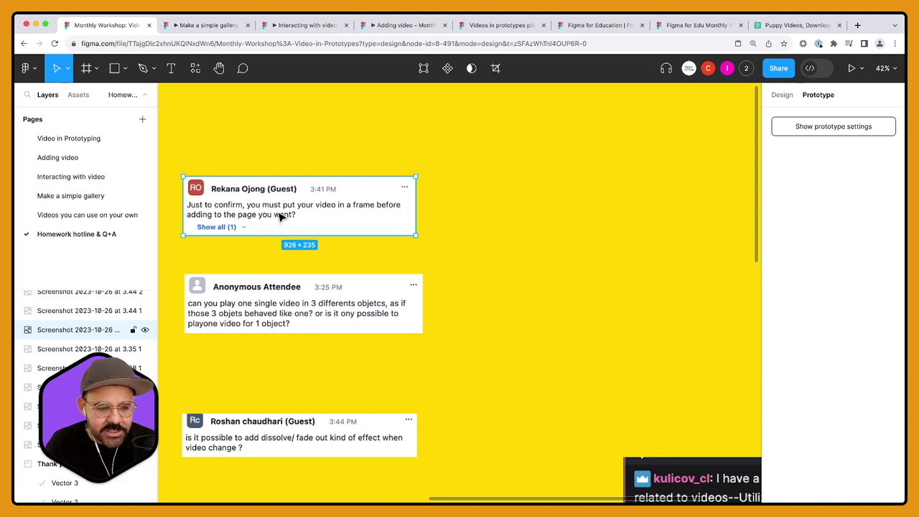
left_click(69, 139)
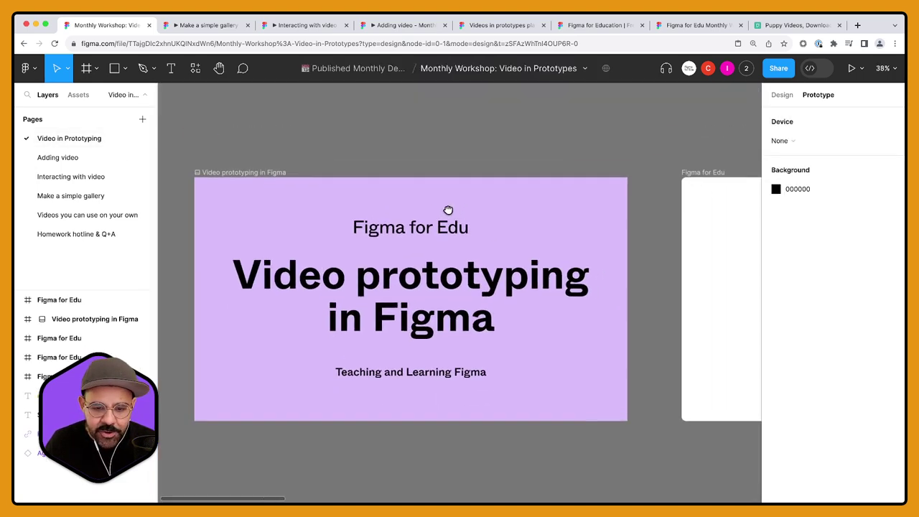
Step: Leave the title slide for the Adding video page and scroll down to the three-video gallery frame
left_click_drag(448, 209, 472, 179)
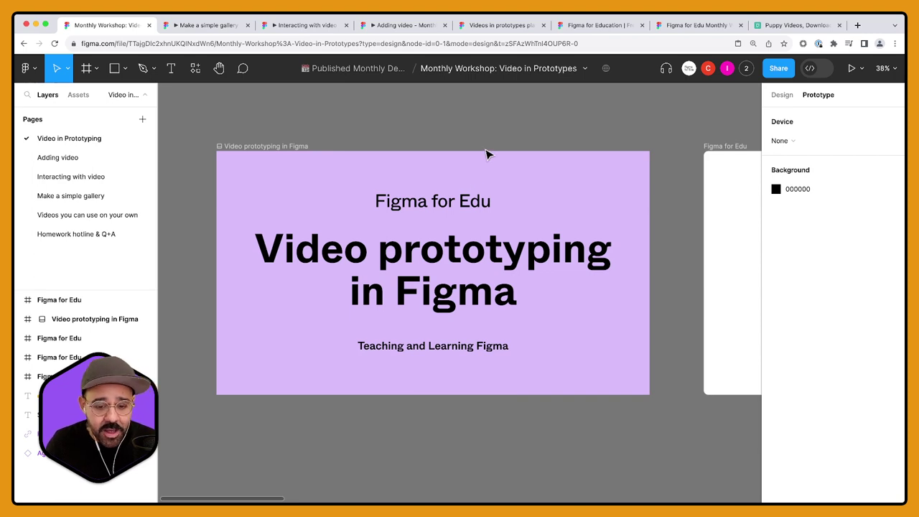
scroll(464, 293, "down", 4)
scroll(431, 309, "right", 12)
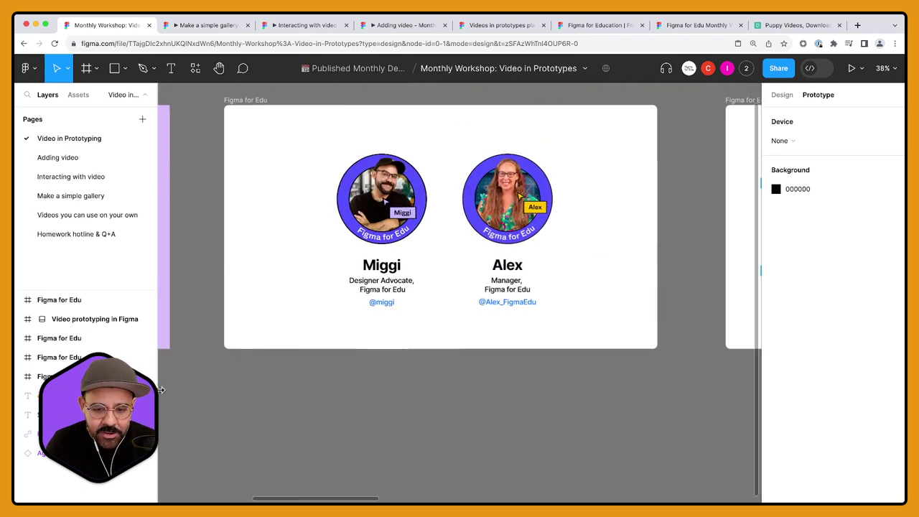
scroll(397, 323, "left", 10)
left_click(57, 157)
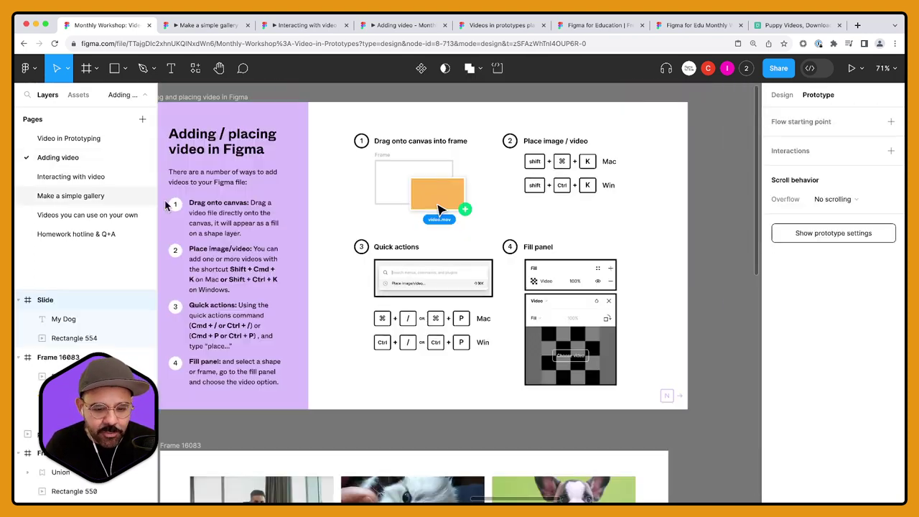
left_click_drag(379, 349, 413, 343)
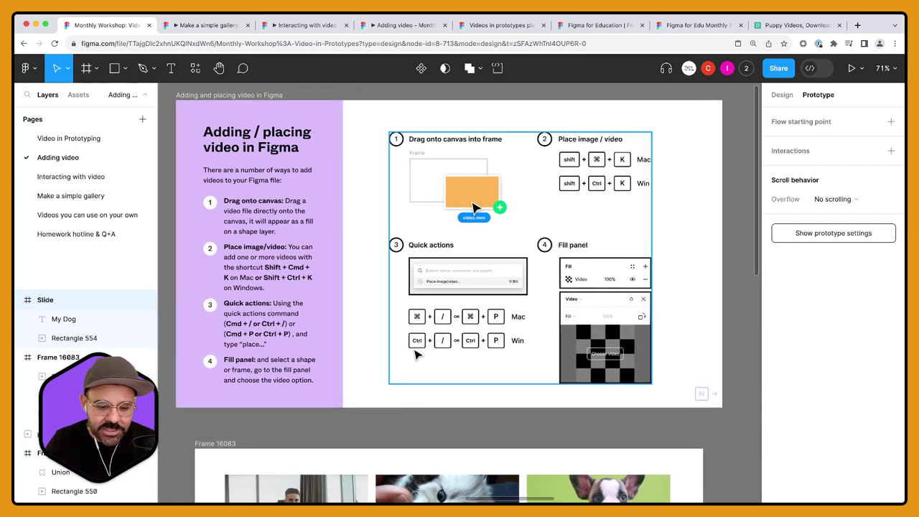
scroll(416, 345, "down", 10)
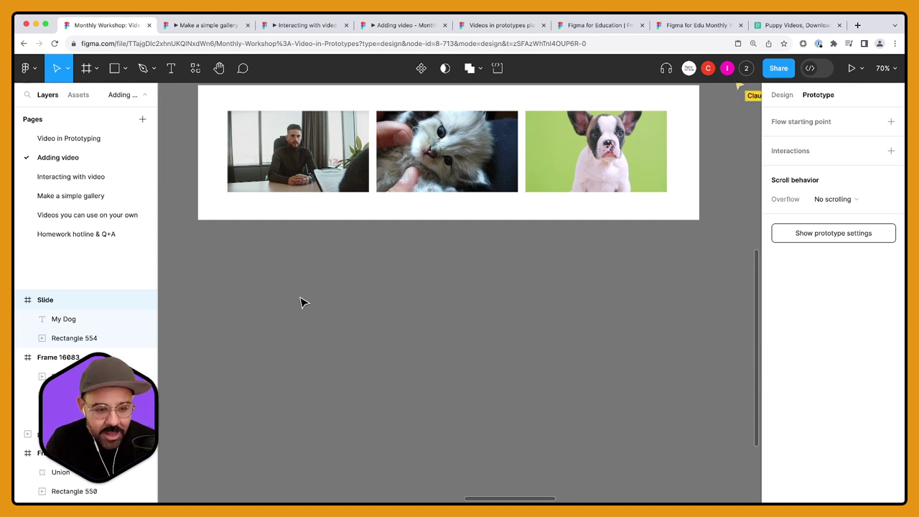
Step: Draw a new frame below the video gallery and try the 430×932 phone preset
key("f")
mouse_move(271, 266)
left_mouse_down()
mouse_move(308, 336)
mouse_move(364, 401)
left_mouse_up()
left_click_drag(323, 339, 375, 354)
left_click(783, 96)
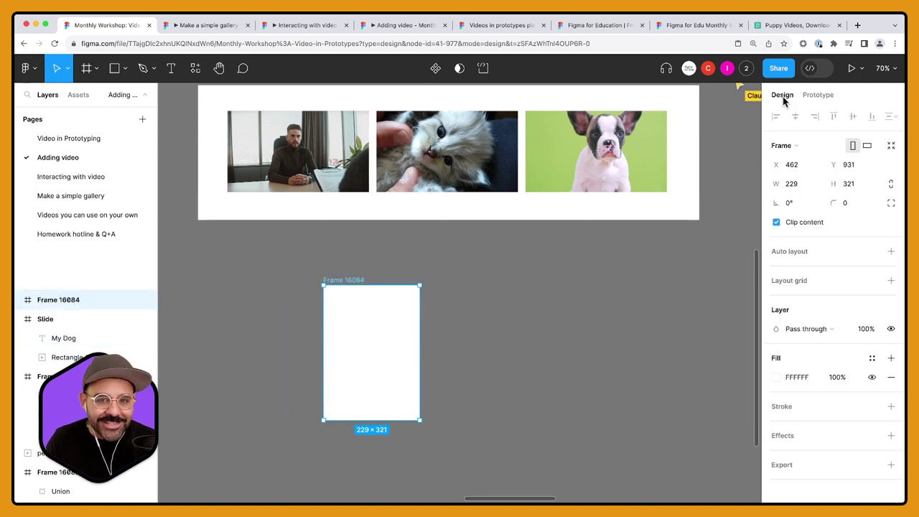
left_click(798, 145)
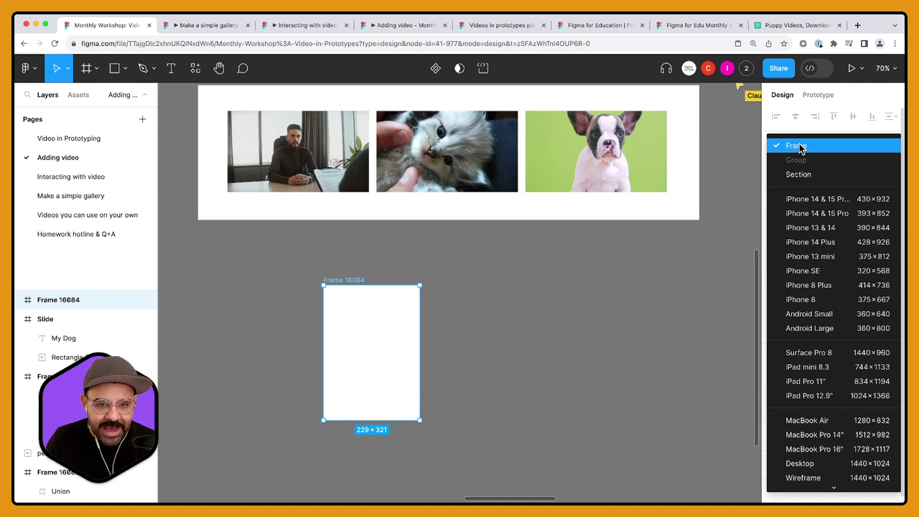
left_click(811, 199)
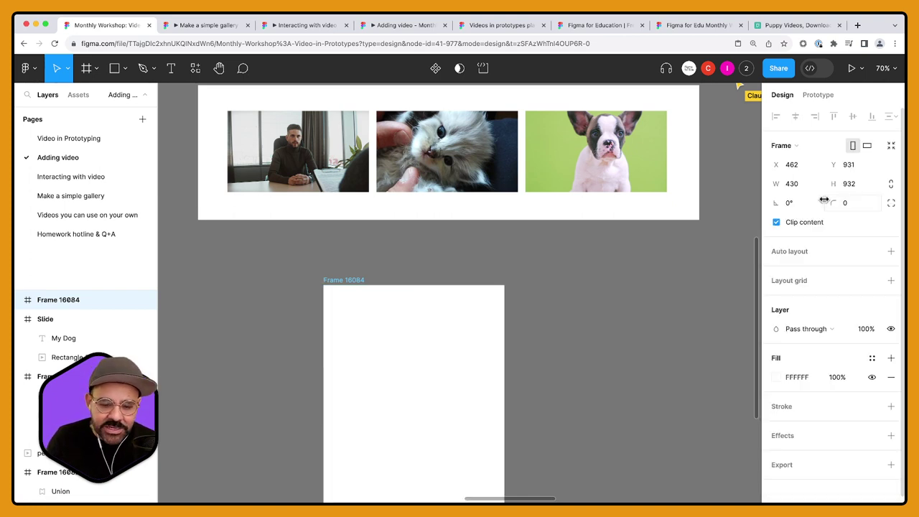
scroll(567, 287, "down", 3)
scroll(556, 287, "down", 5)
mouse_move(441, 242)
left_mouse_down()
mouse_move(421, 242)
mouse_move(439, 242)
left_mouse_up()
Step: Switch the frame from iPhone 14 Plus to the MacBook Air preset and move it below the gallery
left_click(800, 148)
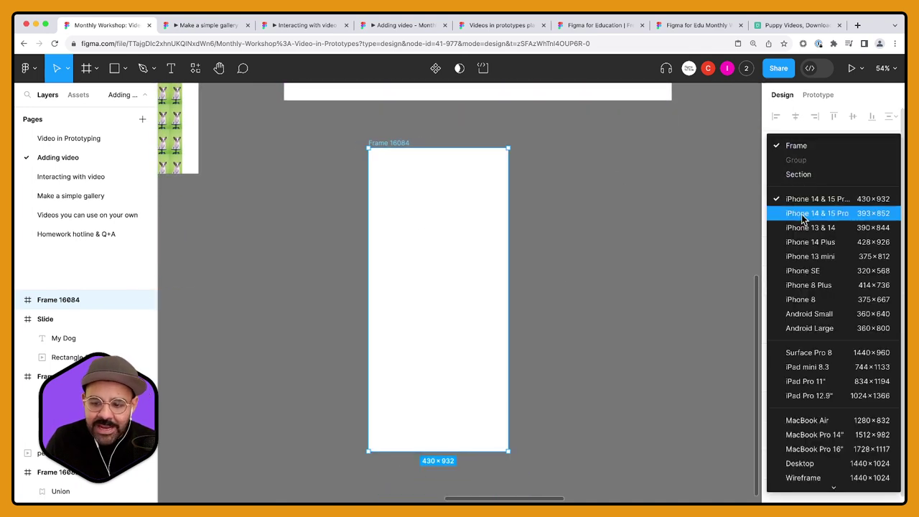
left_click(803, 243)
left_click(794, 149)
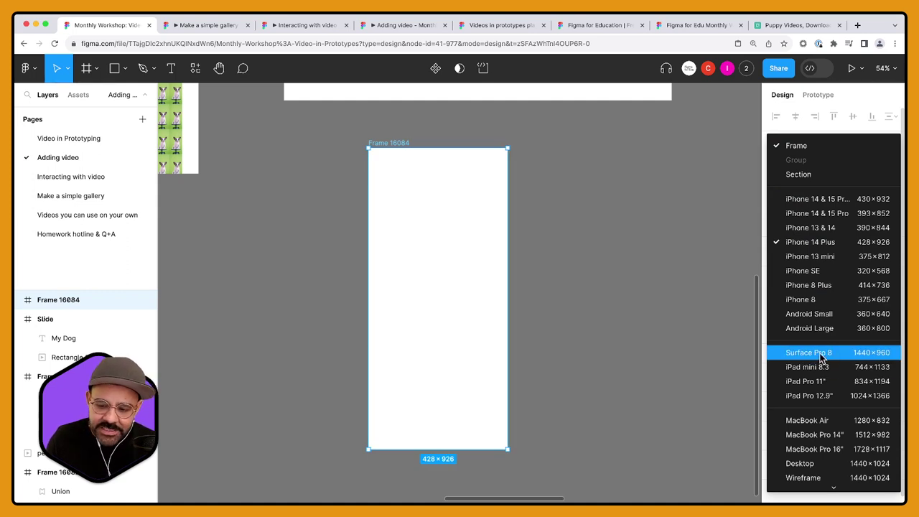
left_click(806, 420)
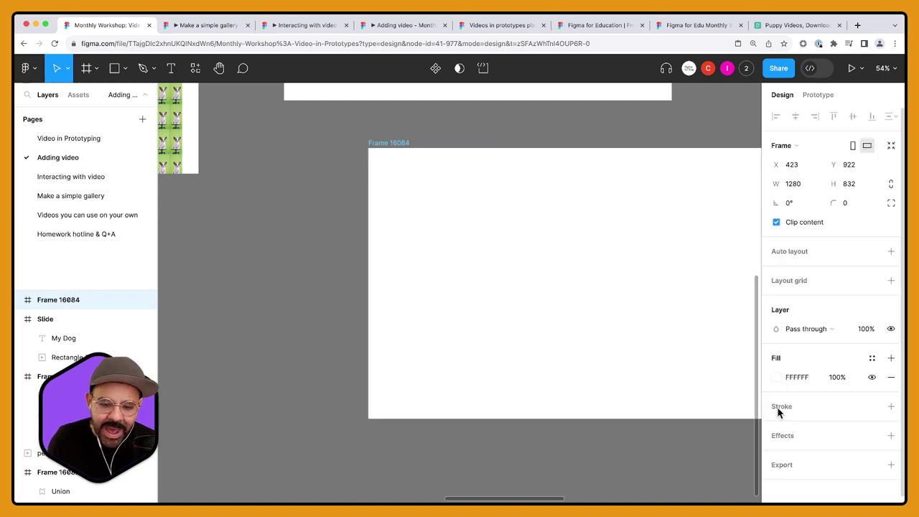
left_click_drag(625, 246, 500, 280)
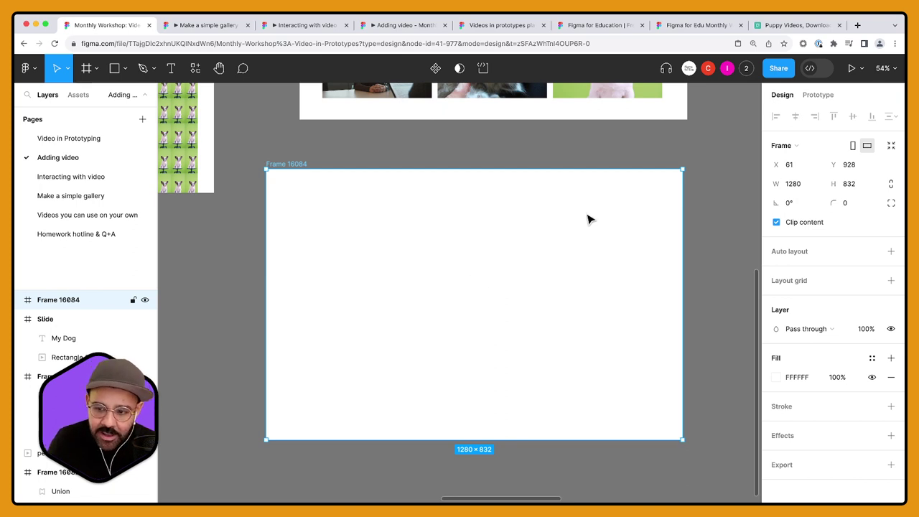
Step: Set the frame's height to 720 for a 1280×720 size
left_click(812, 147)
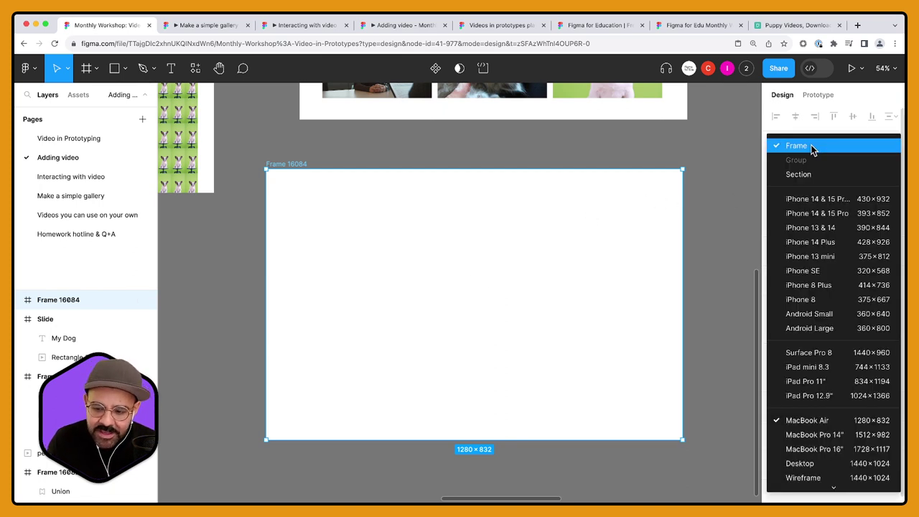
left_click(812, 136)
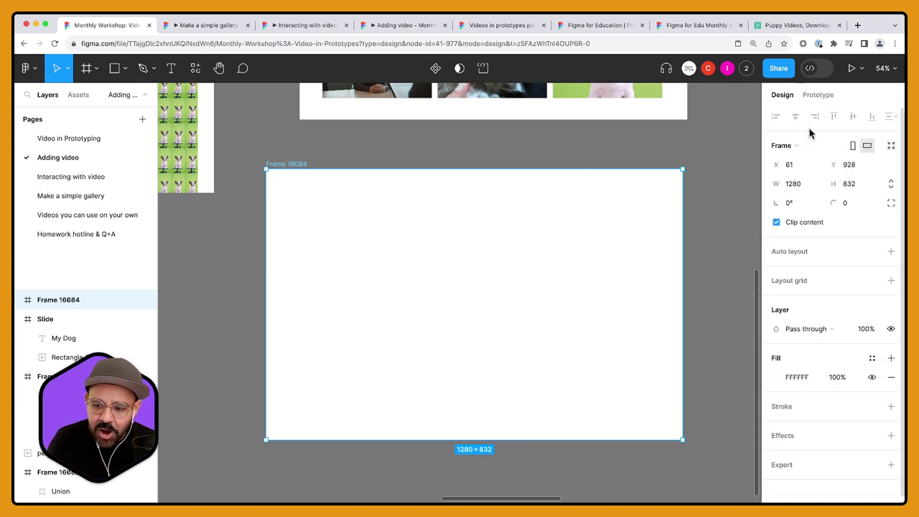
left_click(800, 190)
left_click(853, 187)
type("7")
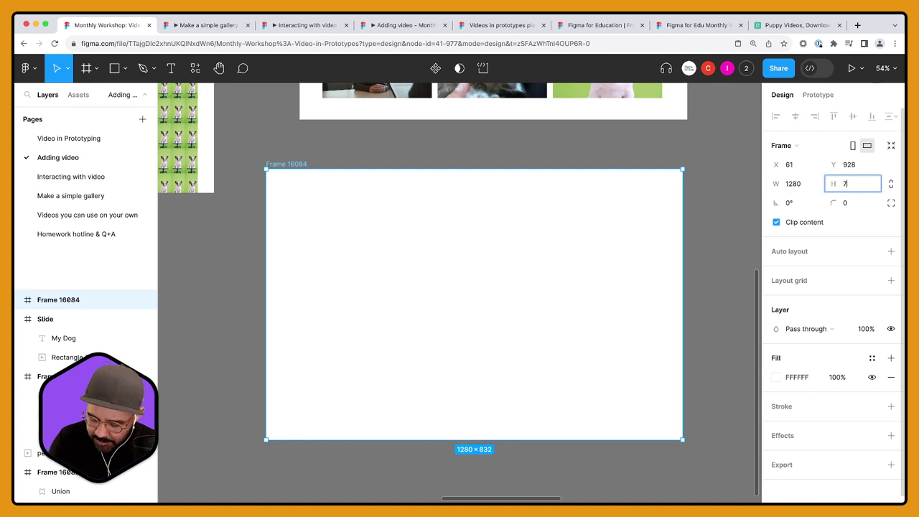
type("20")
key("Return")
Step: Nudge the 1280×720 frame into position below the gallery row
scroll(490, 280, "right", 2)
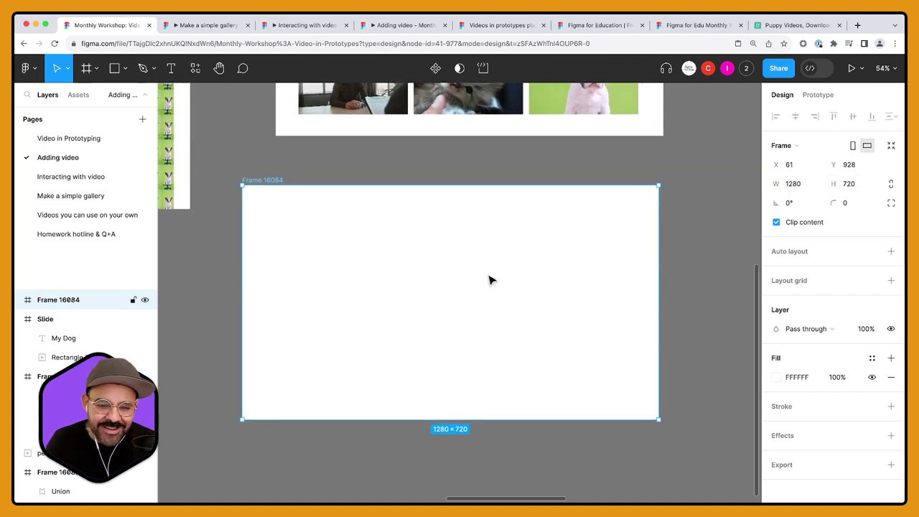
left_click_drag(490, 280, 517, 283)
scroll(549, 258, "down", 2)
scroll(549, 258, "right", 2)
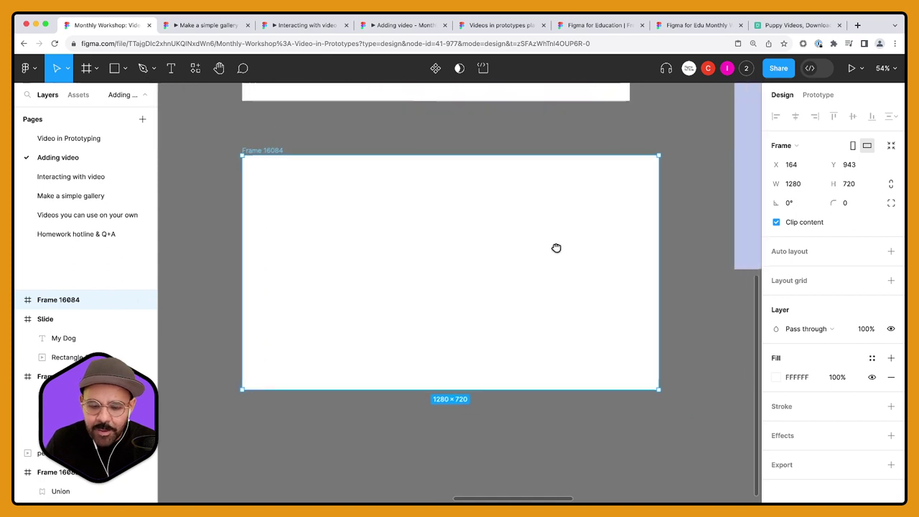
scroll(533, 281, "up", 5)
scroll(534, 281, "left", 2)
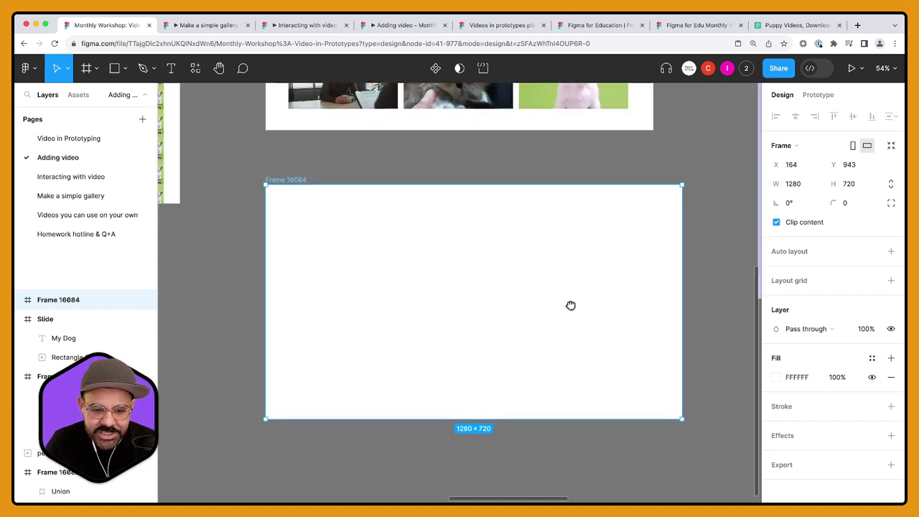
scroll(491, 358, "down", 2)
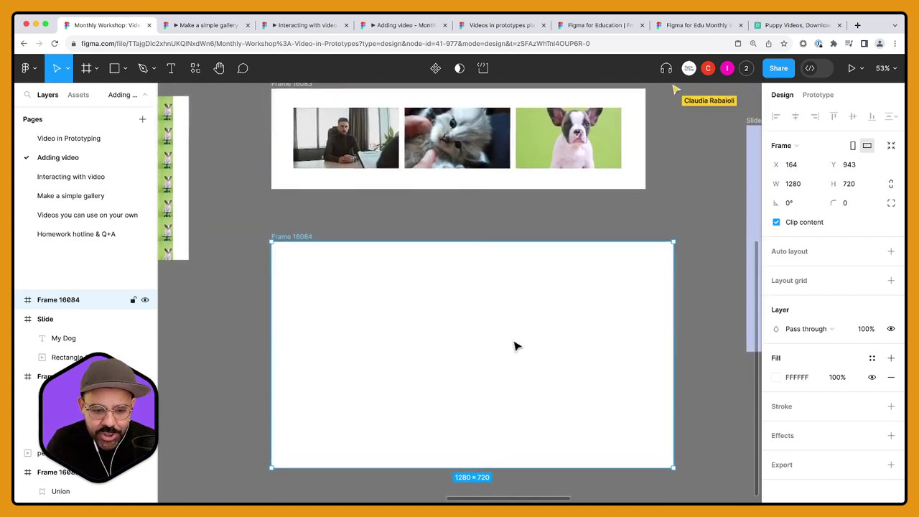
left_click_drag(514, 345, 510, 346)
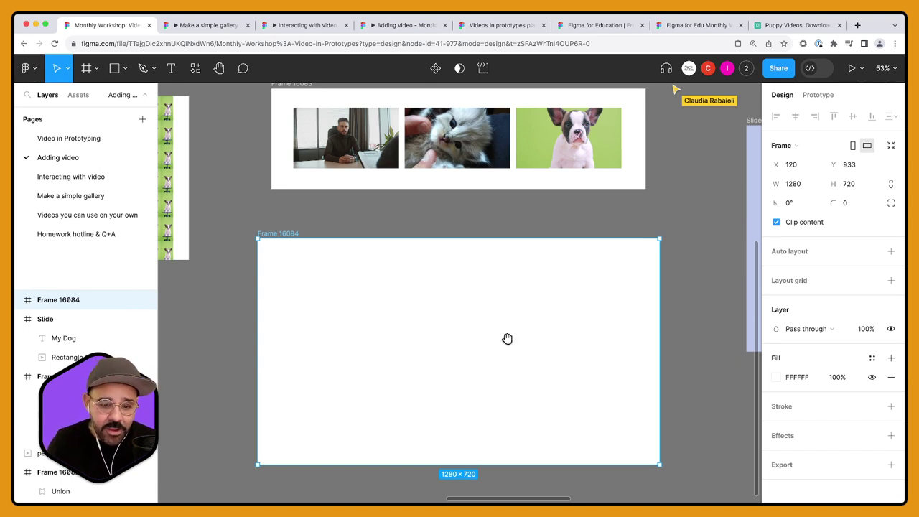
left_click_drag(507, 338, 507, 292)
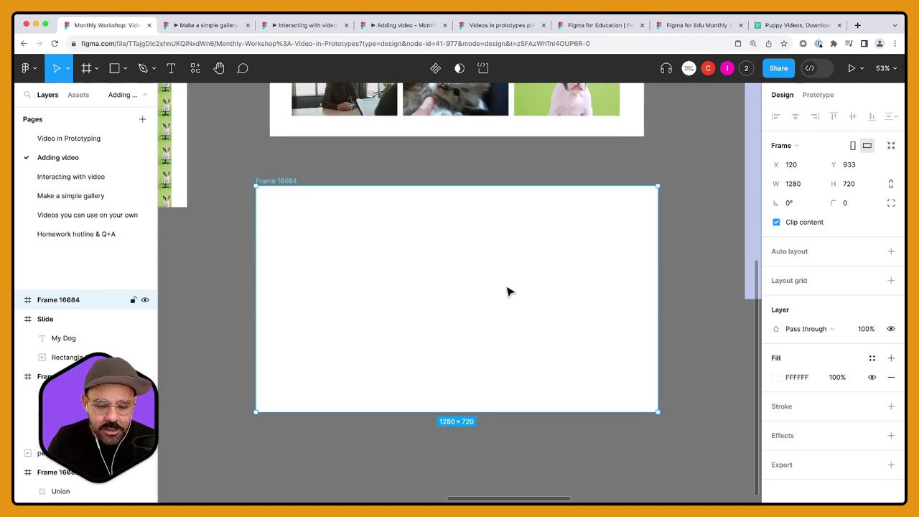
scroll(505, 293, "up", 1)
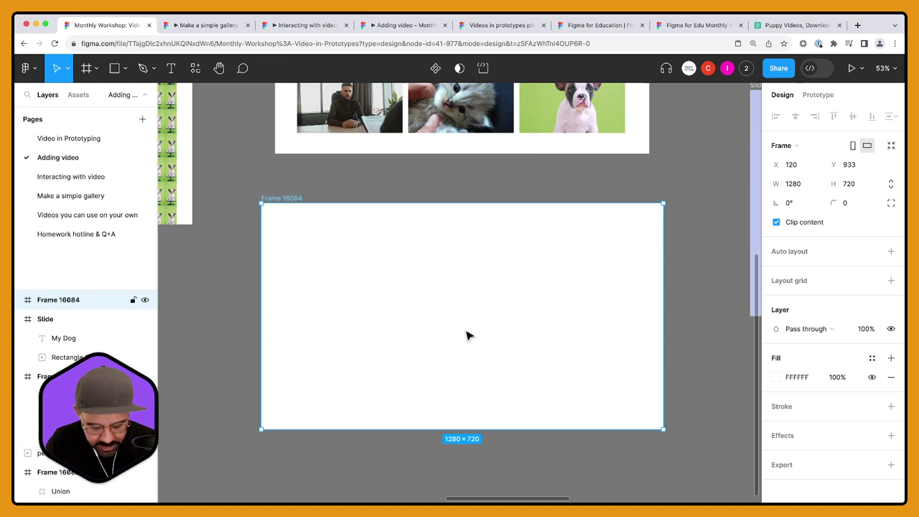
Step: Draw a rectangle, a circle and a star side by side inside Frame 16084
key("r")
left_click_drag(327, 261, 393, 344)
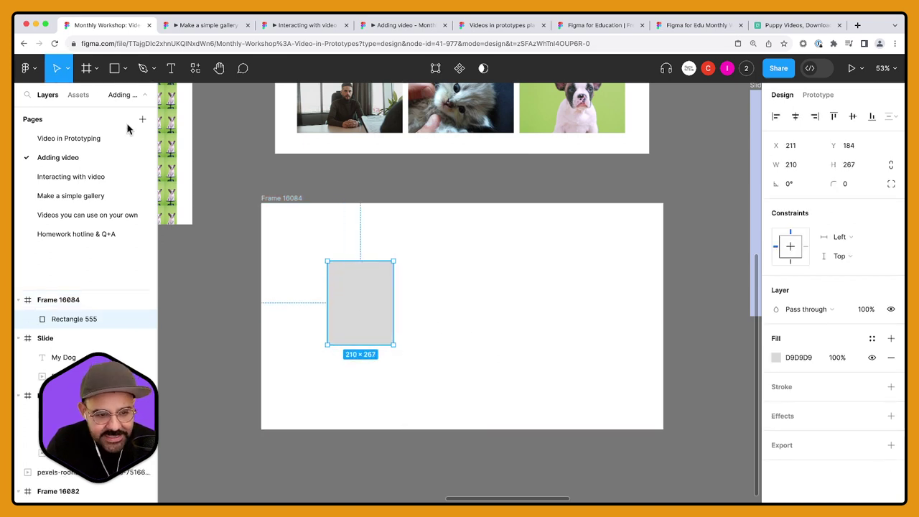
left_click(125, 68)
left_click(115, 139)
mouse_move(430, 264)
left_mouse_down()
mouse_move(460, 307)
mouse_move(503, 337)
left_mouse_up()
left_click(125, 68)
left_click(115, 168)
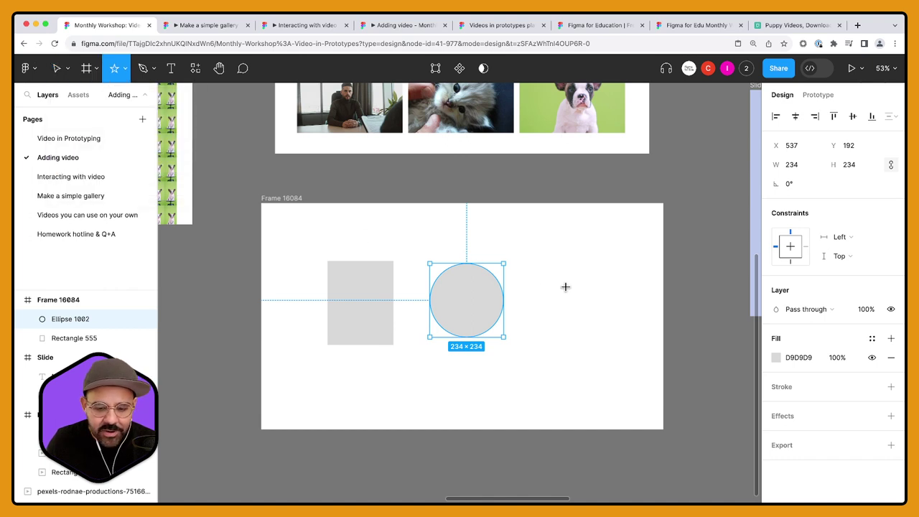
left_click_drag(531, 265, 593, 347)
Step: Inspect the star's points, then select the circle, the rectangle and the cat video in turn
scroll(546, 294, "right", 2)
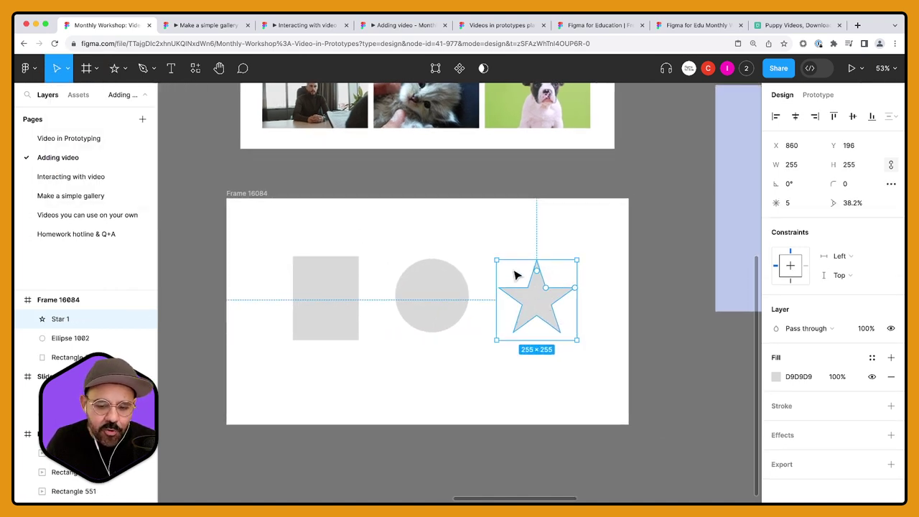
double_click(521, 294)
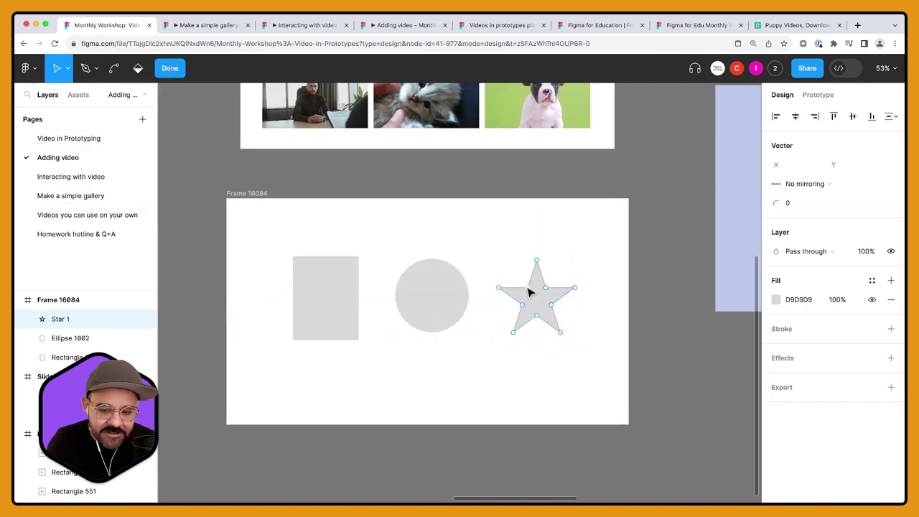
scroll(535, 265, "up", 3)
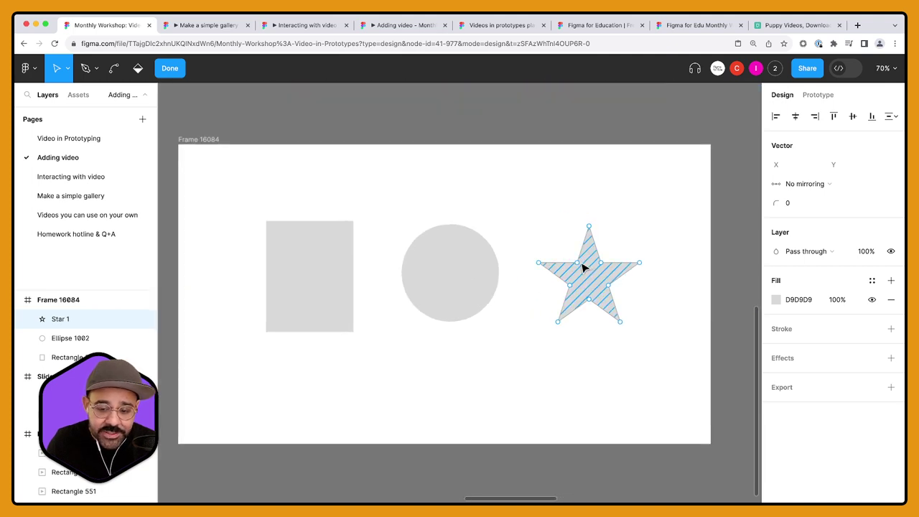
left_click(527, 369)
scroll(514, 356, "down", 2)
left_click(486, 307)
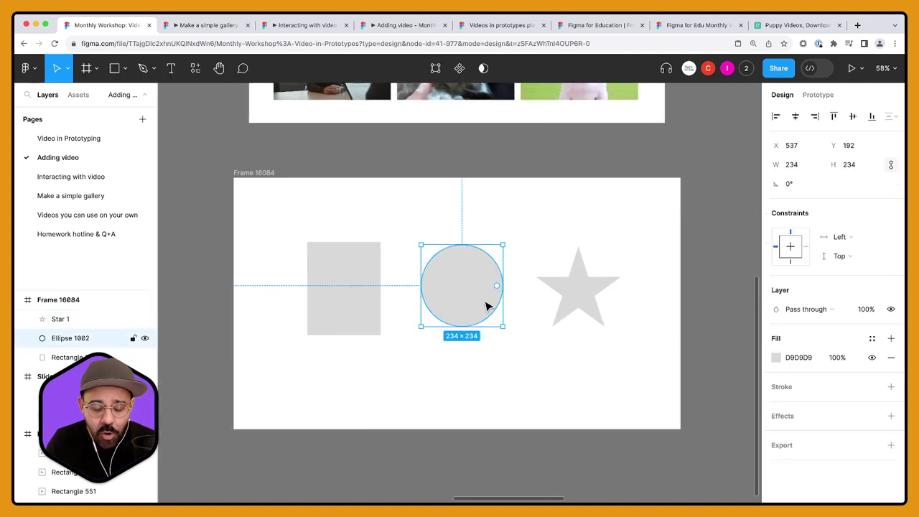
left_click(371, 301)
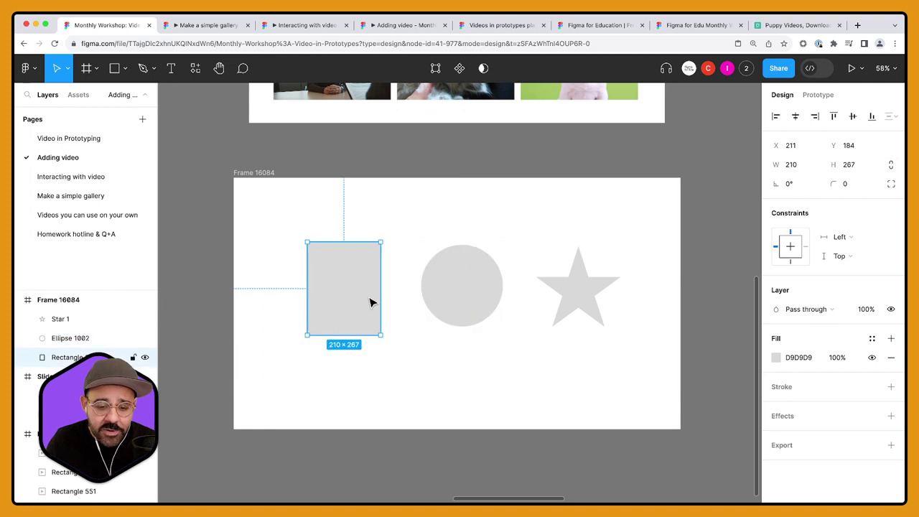
scroll(371, 302, "down", 1)
scroll(472, 228, "up", 3)
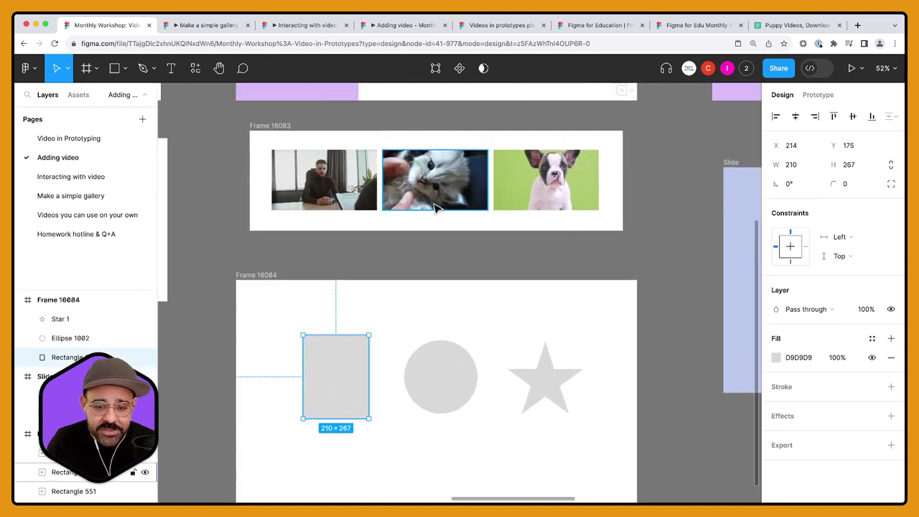
left_click(439, 197)
Step: Copy the dog video's Video fill and paste it into the star
left_click(554, 200)
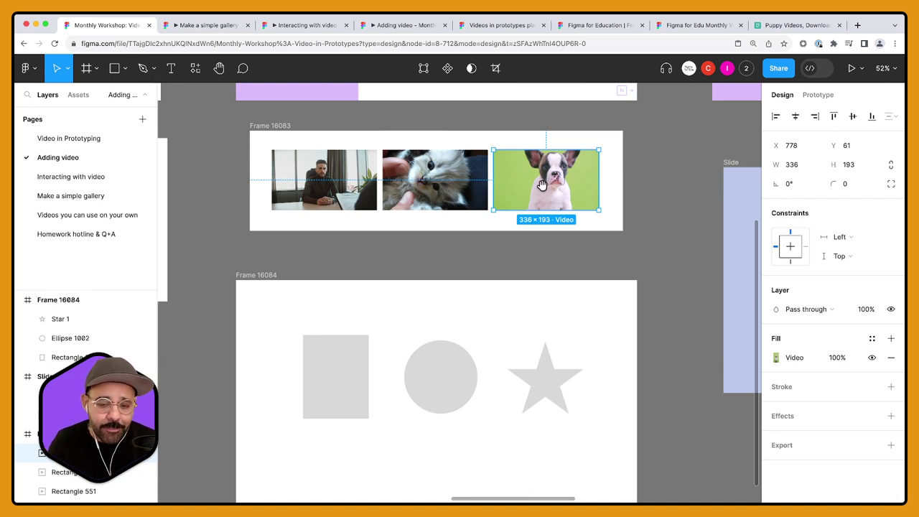
scroll(550, 193, "down", 2)
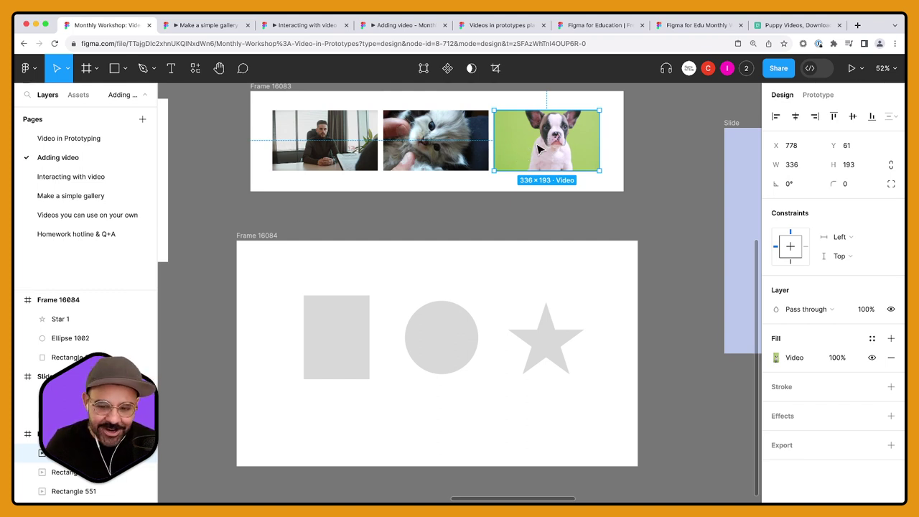
left_click(766, 361)
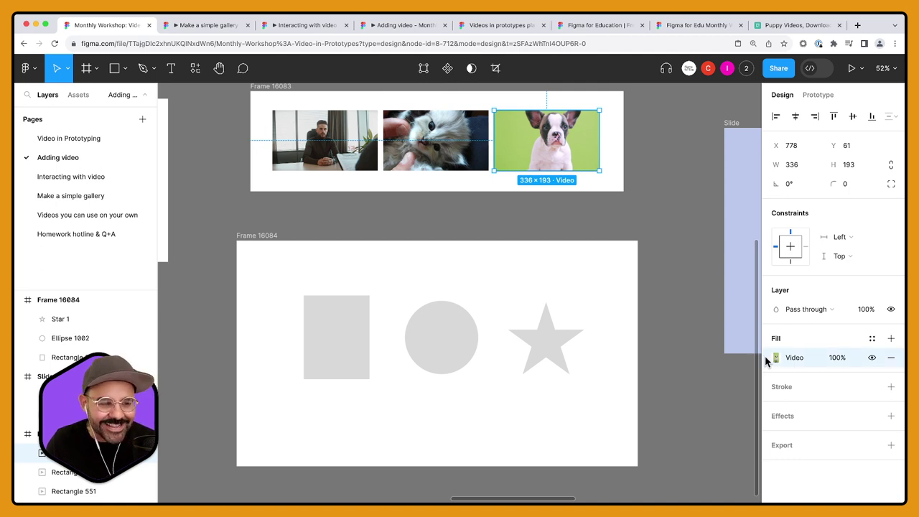
left_click(565, 366)
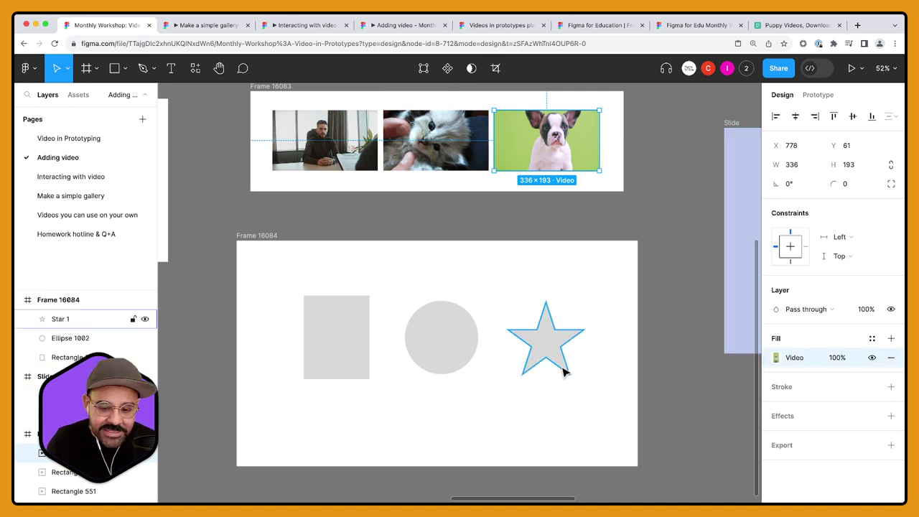
key("ctrl+v")
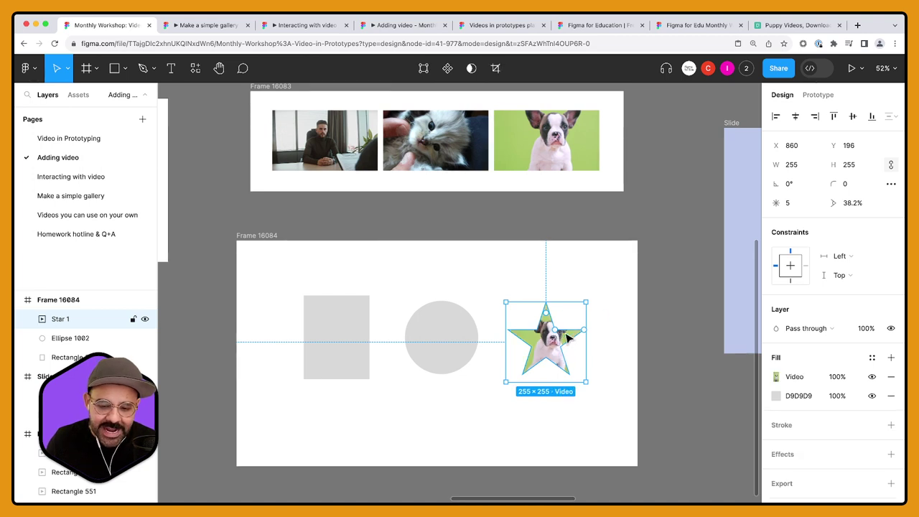
Step: Reshape the star into a 14-point burst at 55% ratio, sized 336×336
scroll(557, 333, "up", 3)
left_click_drag(554, 331, 603, 292)
scroll(605, 289, "down", 2)
scroll(605, 289, "left", 1)
scroll(605, 289, "down", 1)
scroll(567, 266, "down", 2)
scroll(622, 264, "down", 3)
scroll(519, 251, "up", 1)
scroll(478, 239, "down", 2)
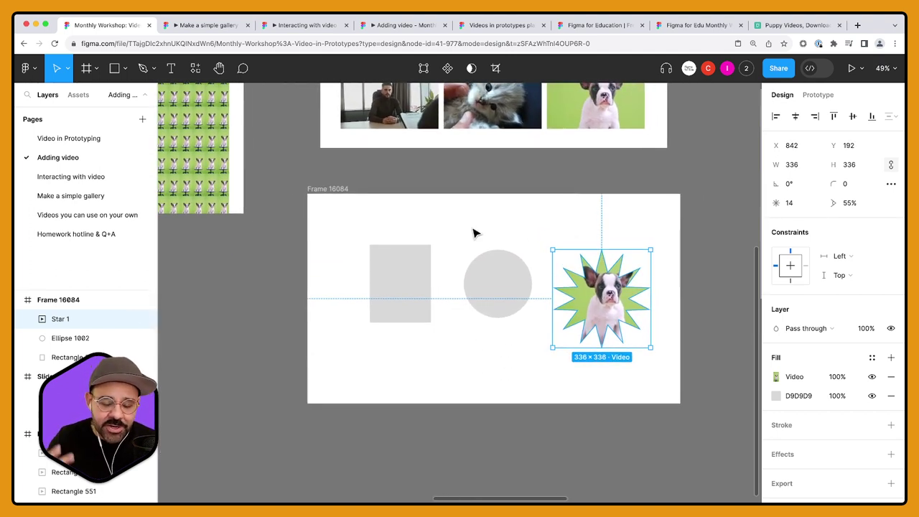
Step: Open the Place image/video file picker from the main menu's File submenu
left_click(26, 68)
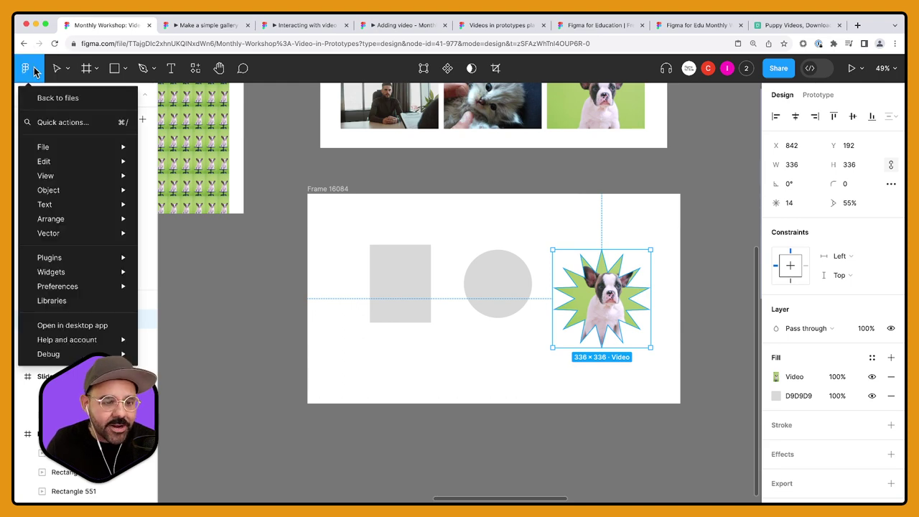
mouse_move(57, 146)
left_click(180, 200)
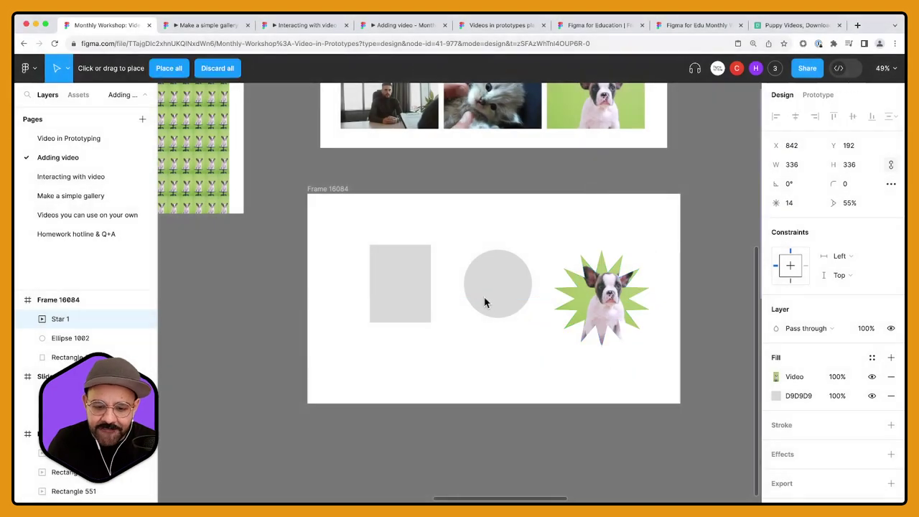
Step: Place the dog videos into the circle and the rectangle
left_click(495, 284)
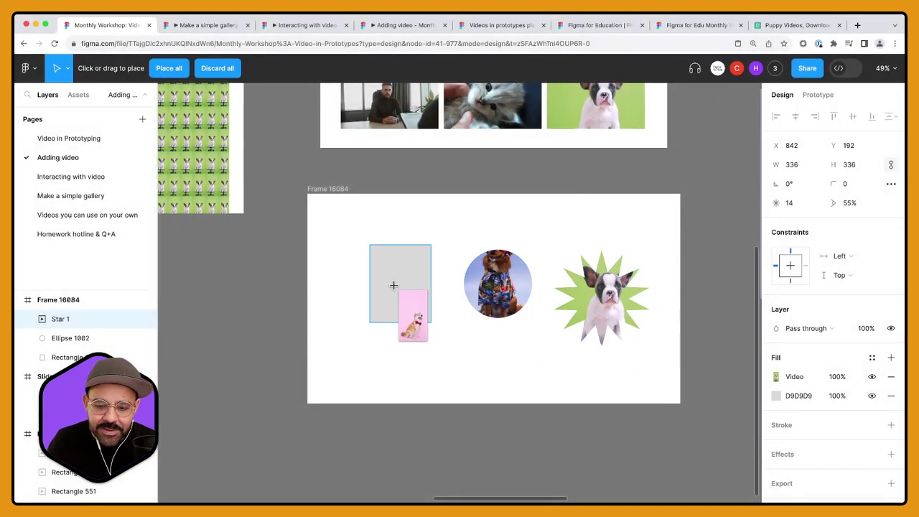
left_click(391, 302)
scroll(459, 333, "up", 3)
left_click_drag(436, 332, 385, 335)
left_click(429, 267)
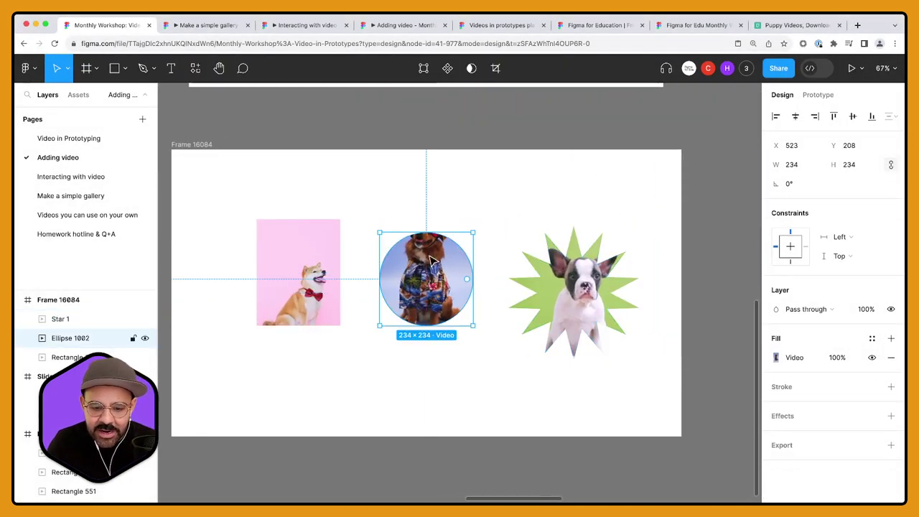
left_click_drag(429, 267, 424, 229)
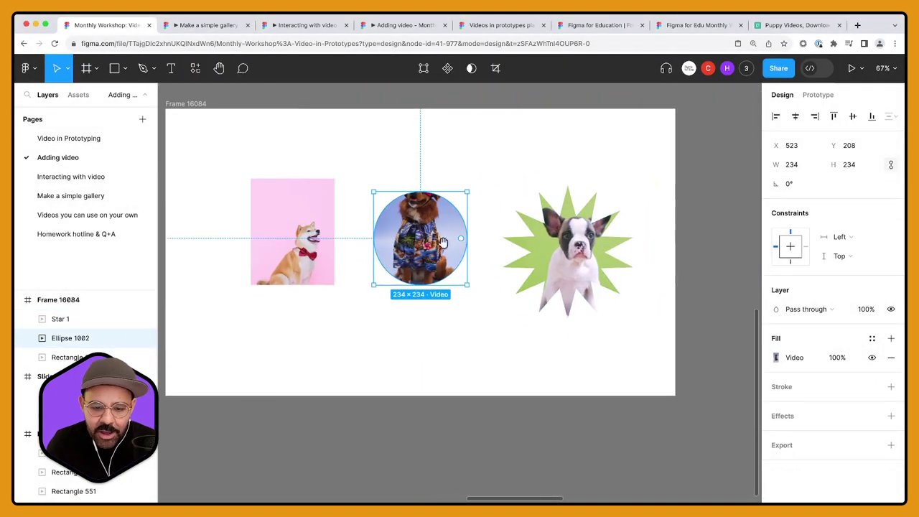
Step: Set the circle's video fill scaling to Crop
left_click(776, 356)
mouse_move(708, 315)
left_mouse_down()
mouse_move(627, 174)
mouse_move(580, 166)
left_mouse_up()
left_click(523, 214)
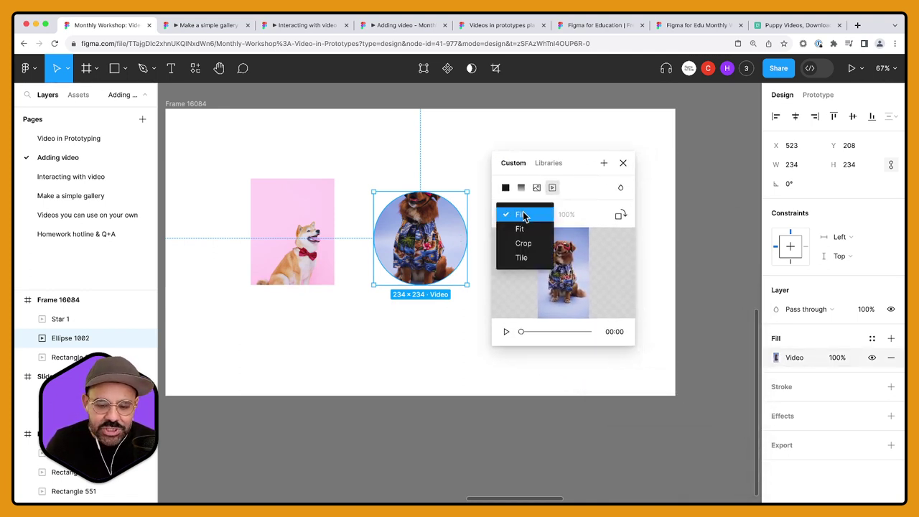
left_click(522, 228)
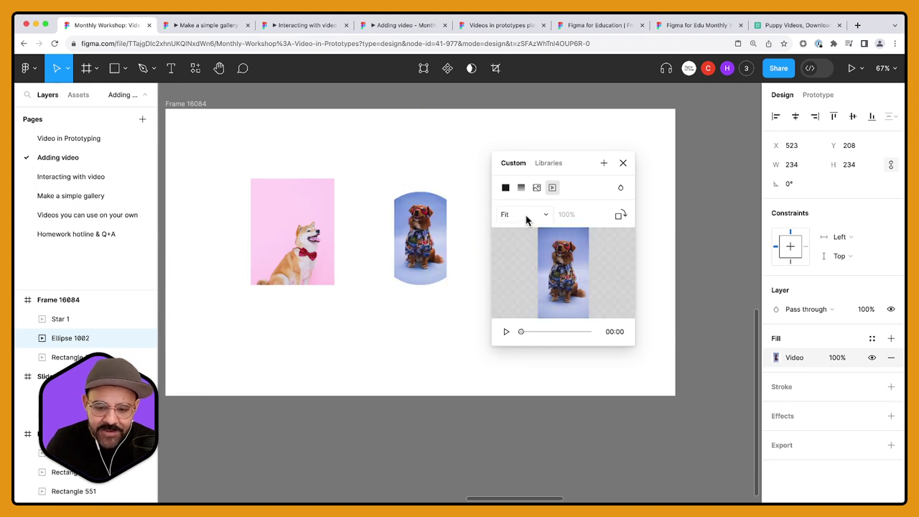
left_click(526, 216)
left_click(523, 229)
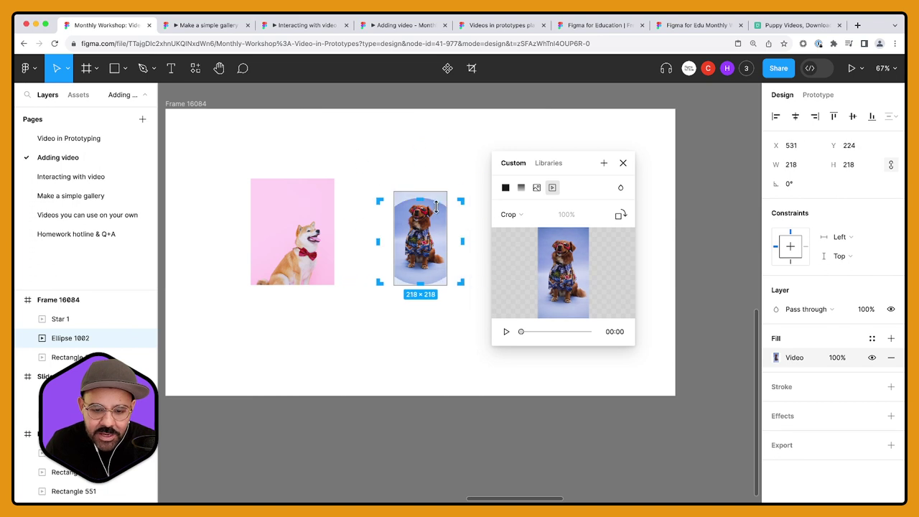
Step: Move and enlarge the cropped video so the goggled dog's face fills the circle
left_click_drag(432, 211, 390, 181)
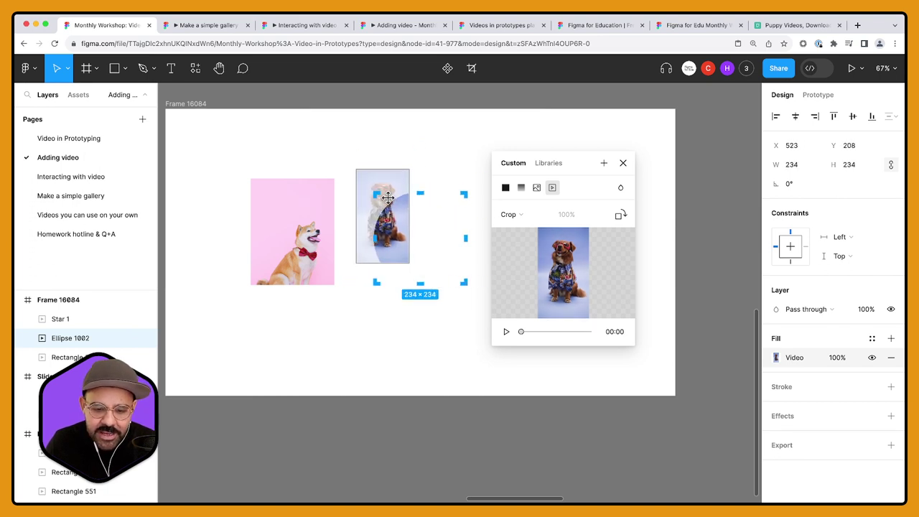
left_click_drag(405, 254, 496, 352)
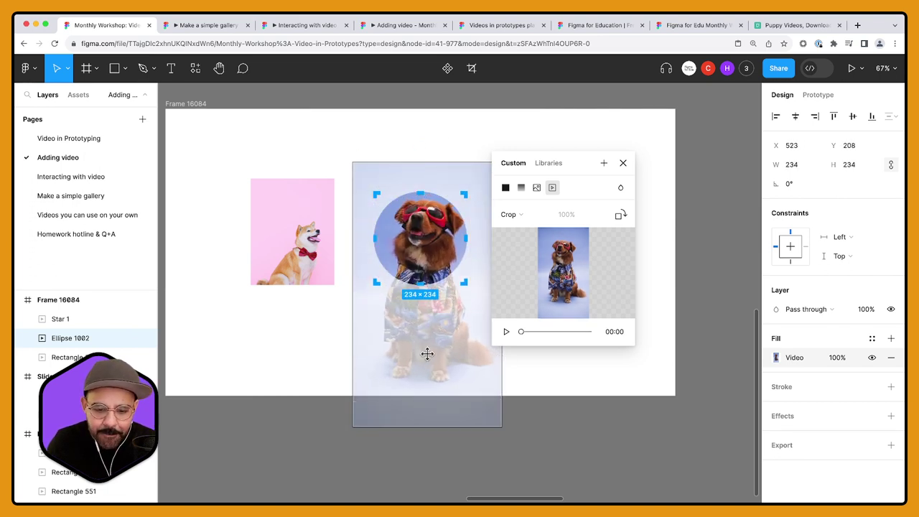
left_click_drag(427, 352, 422, 355)
left_click(624, 164)
left_click(503, 144)
Step: Nudge the Shiba rectangle down and snap the star to the shared centre line
scroll(486, 201, "up", 5)
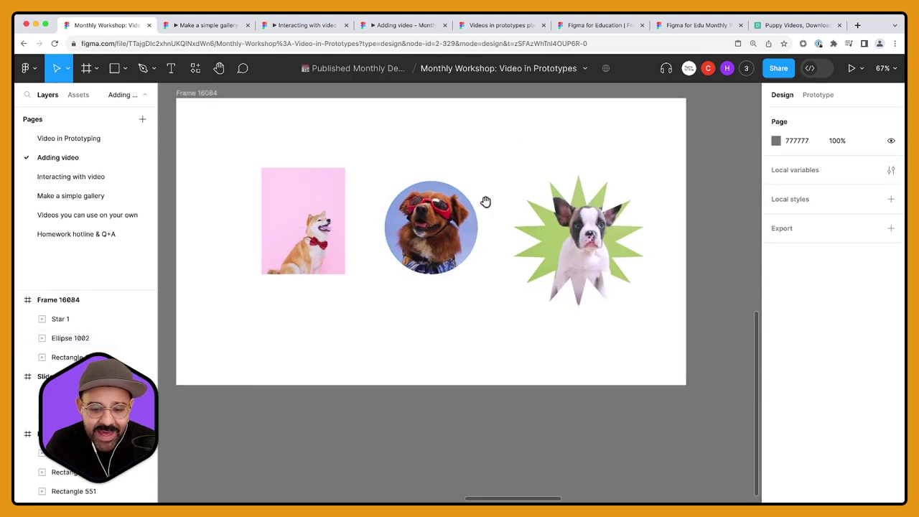
scroll(423, 258, "down", 3)
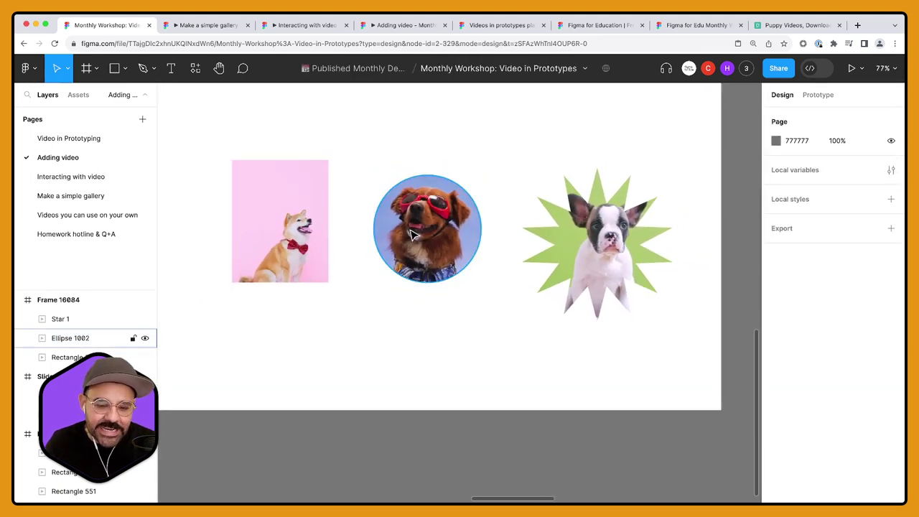
scroll(433, 265, "down", 2)
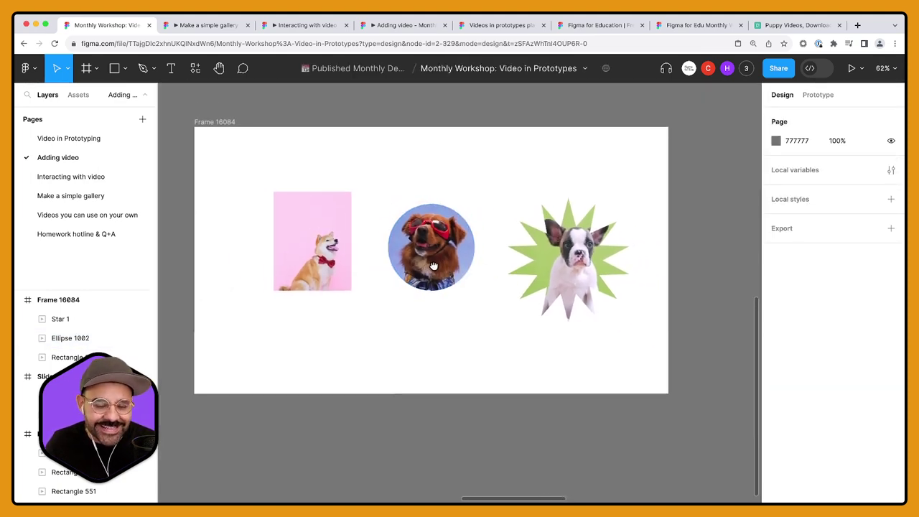
left_click_drag(323, 248, 323, 259)
left_click_drag(565, 275, 550, 267)
Step: Round the Shiba rectangle's corners to 36 and realign it and the star on the centre guides
left_click(309, 237)
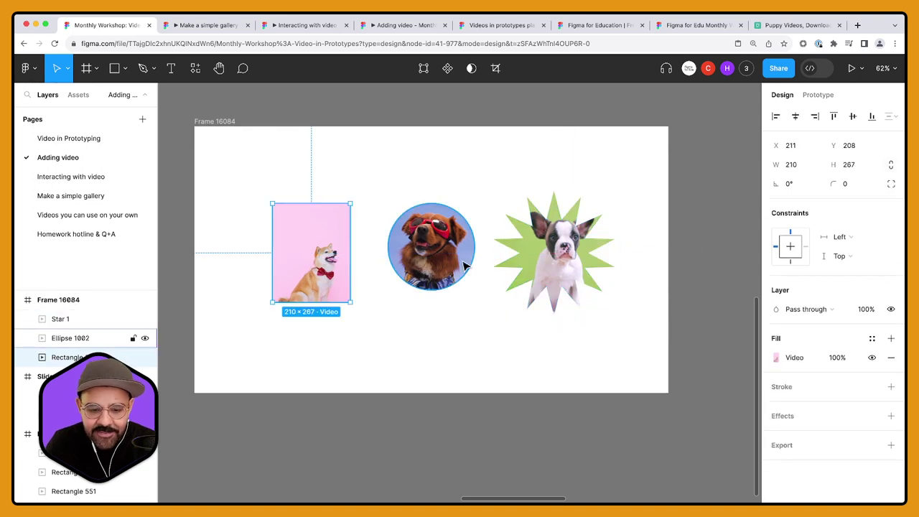
left_click(424, 177)
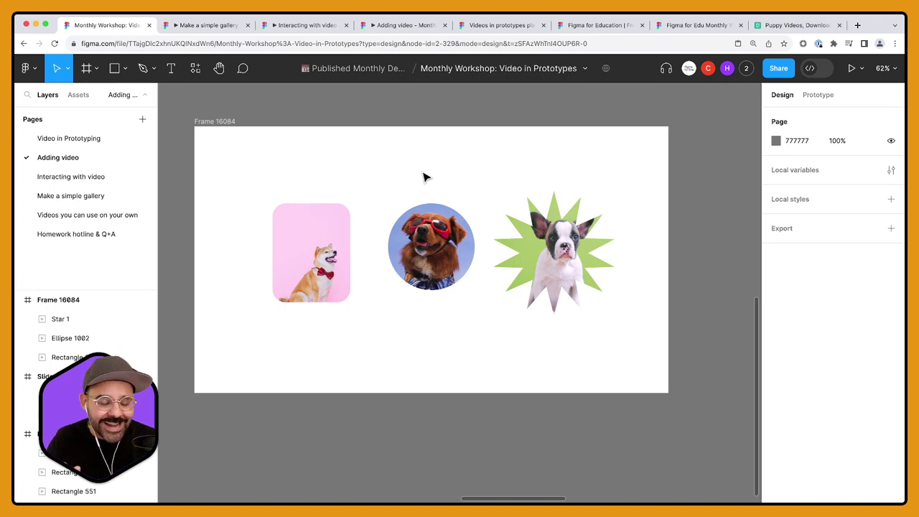
left_click_drag(322, 241, 331, 235)
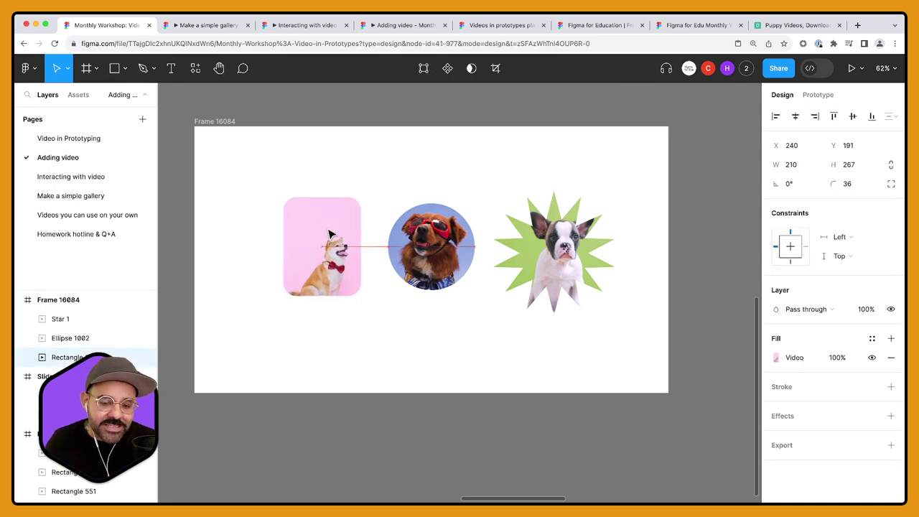
left_click(544, 258)
left_click_drag(544, 258, 540, 257)
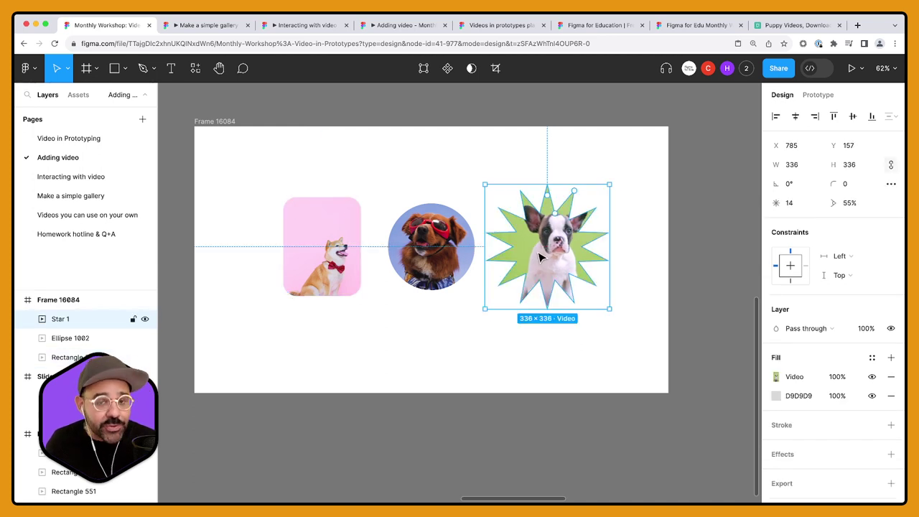
left_click(453, 181)
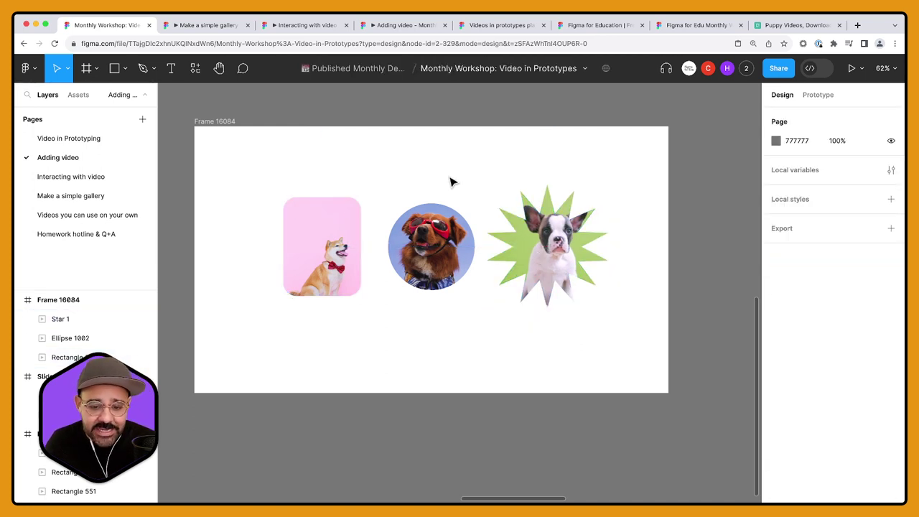
left_click(380, 74)
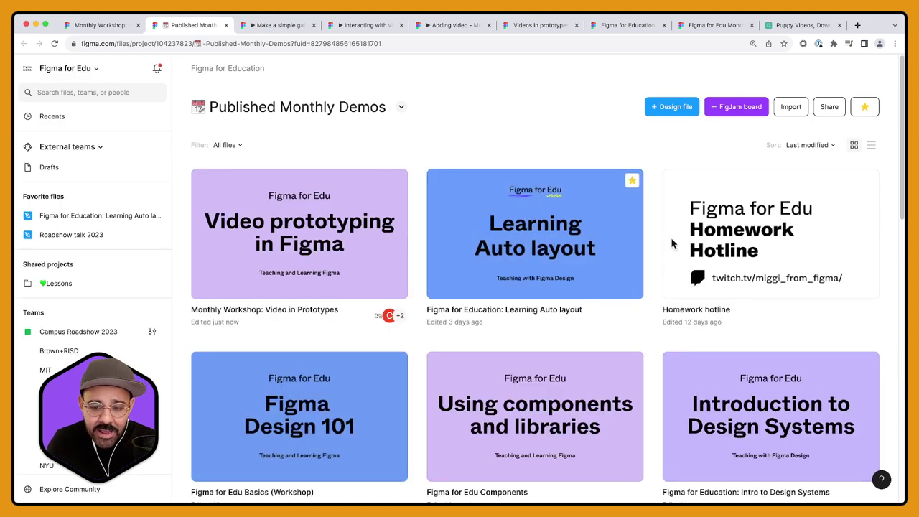
left_click(99, 26)
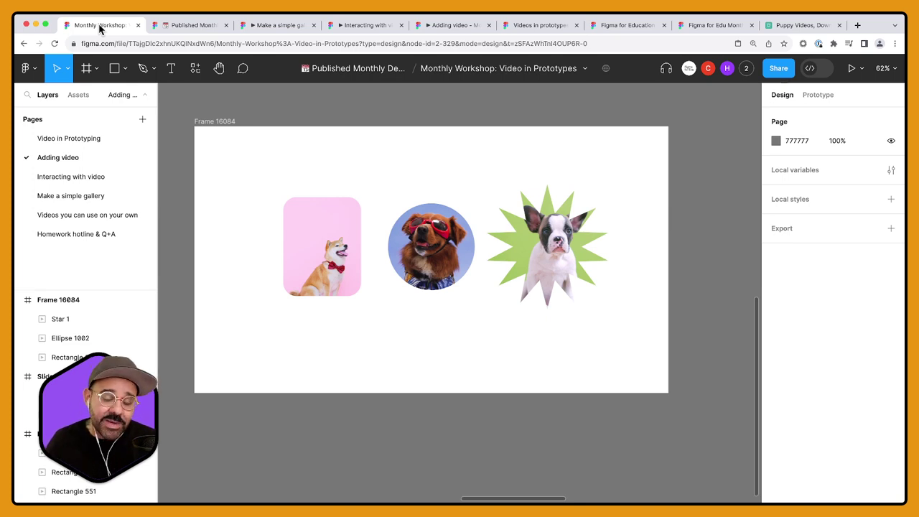
Step: Preview Frame 16084 in an enlarged prototype window, then move the frame to X 238, Y 961
left_click(330, 262)
left_click(413, 255)
left_click(414, 338)
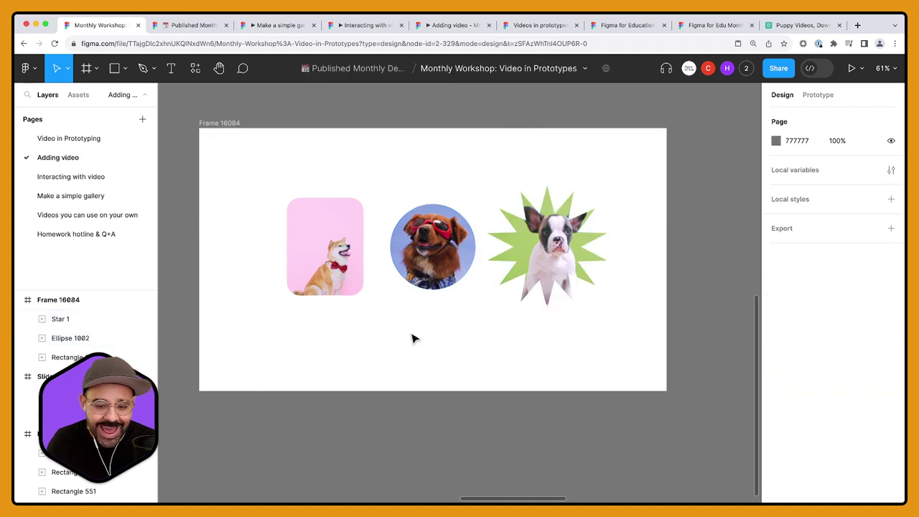
left_click(229, 123)
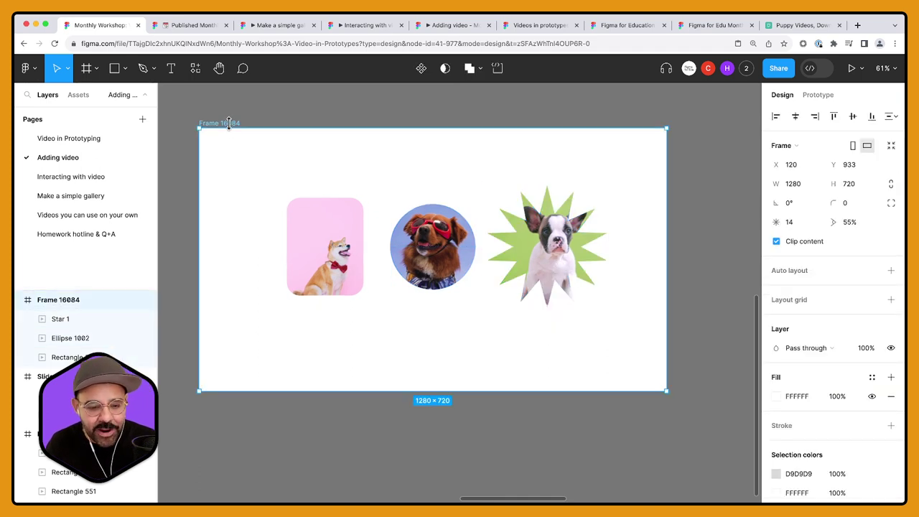
key("shift+space")
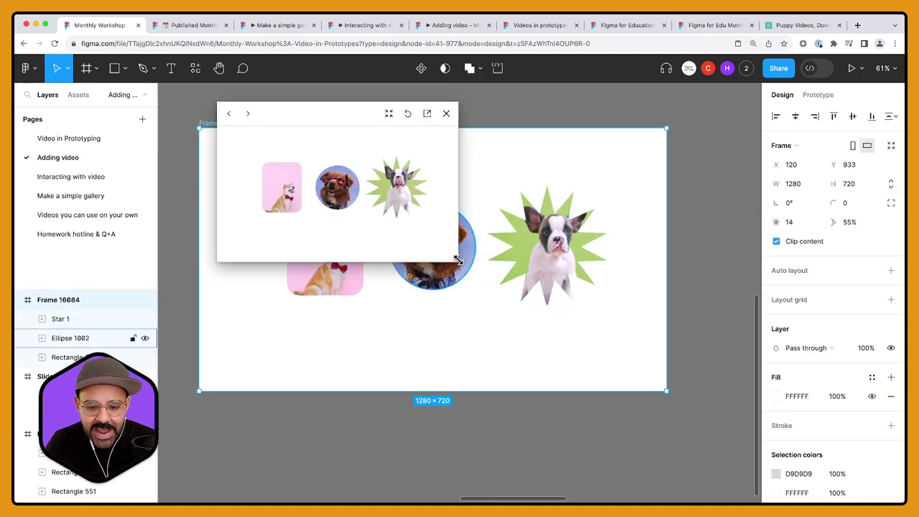
left_click_drag(460, 258, 743, 429)
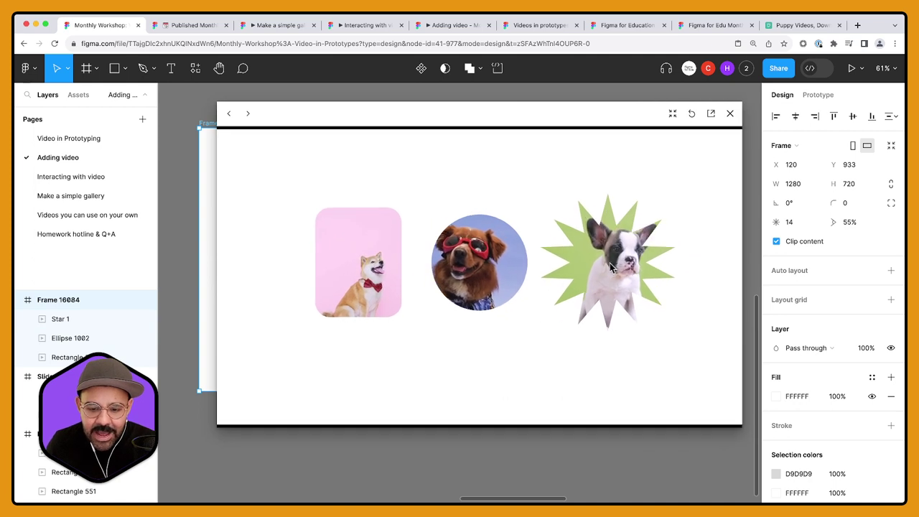
key("Escape")
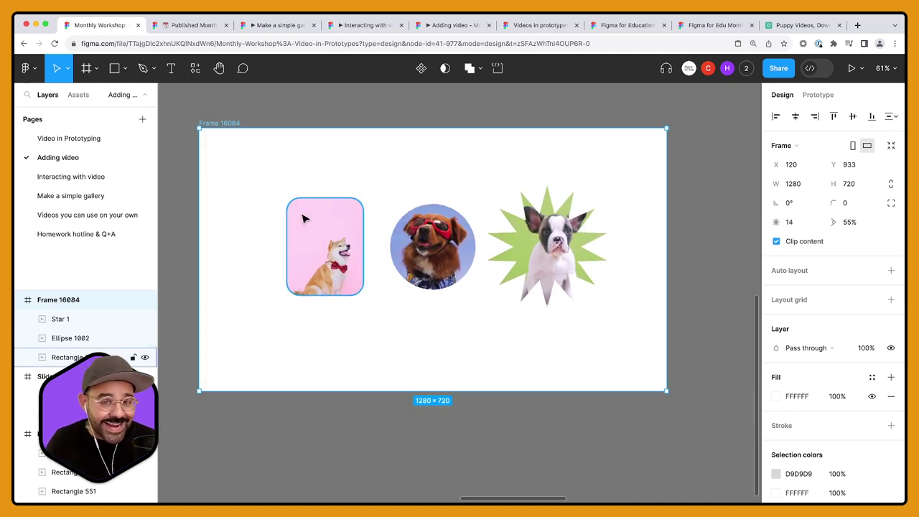
left_click_drag(277, 211, 320, 221)
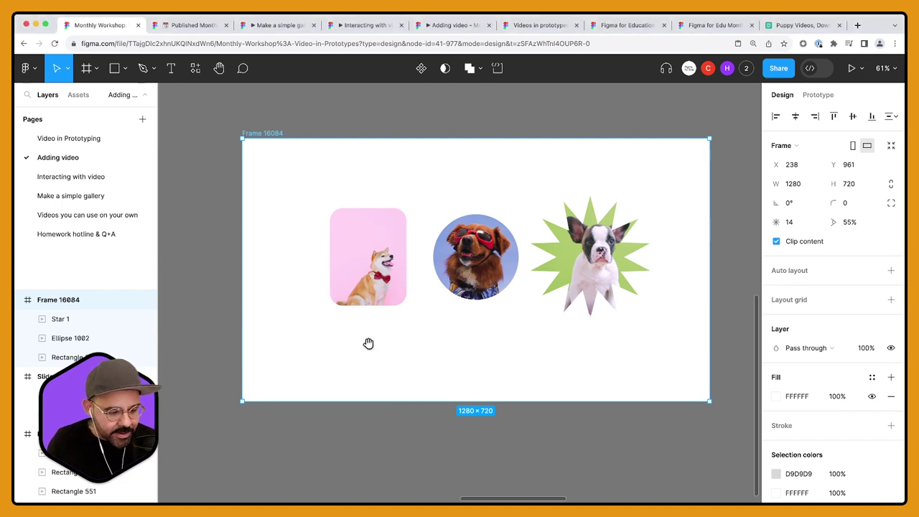
scroll(369, 343, "right", 3)
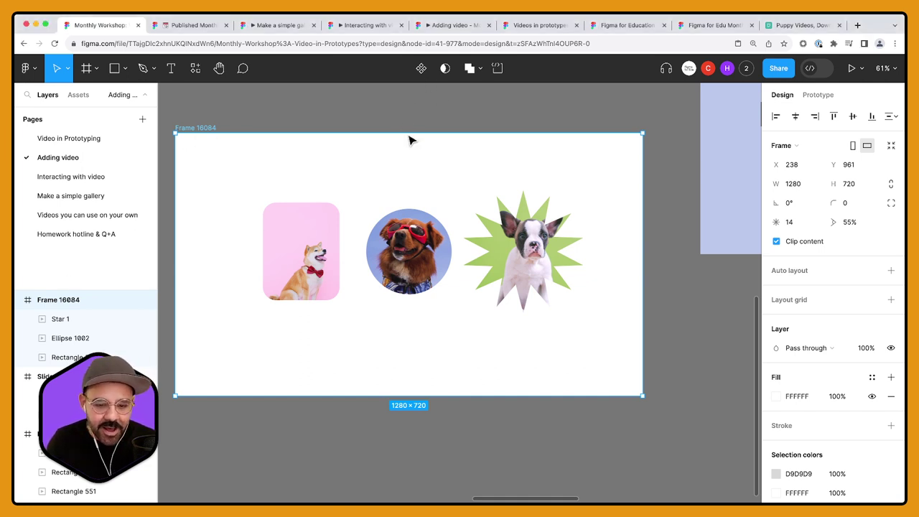
Step: Reposition the goggled-dog circle and the Shiba rectangle further left in the row
left_click(327, 253)
scroll(298, 291, "up", 3)
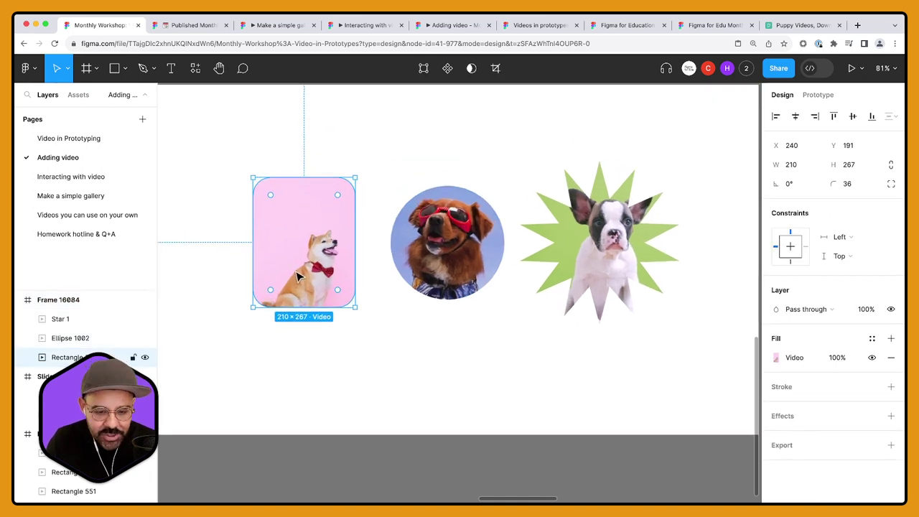
left_click(462, 310)
left_click_drag(462, 310, 436, 303)
left_click_drag(359, 302, 318, 294)
left_click_drag(471, 300, 440, 283)
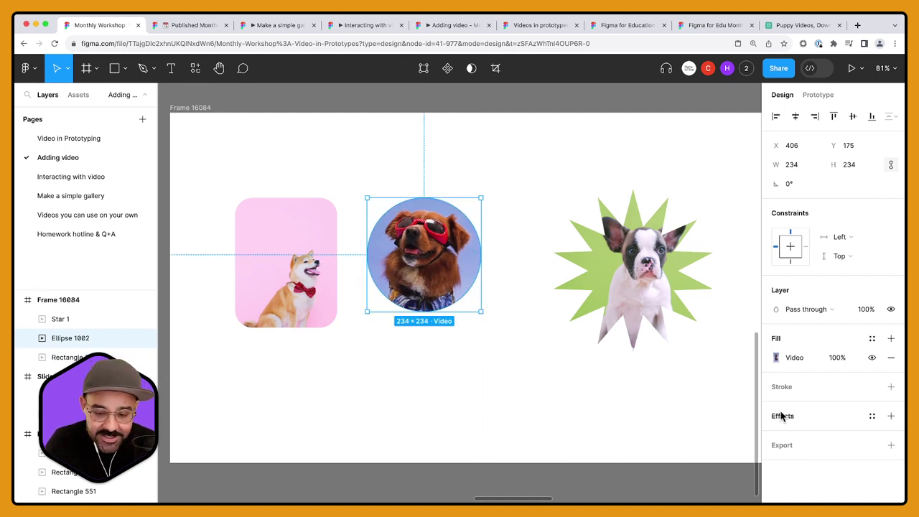
left_click_drag(438, 272, 454, 281)
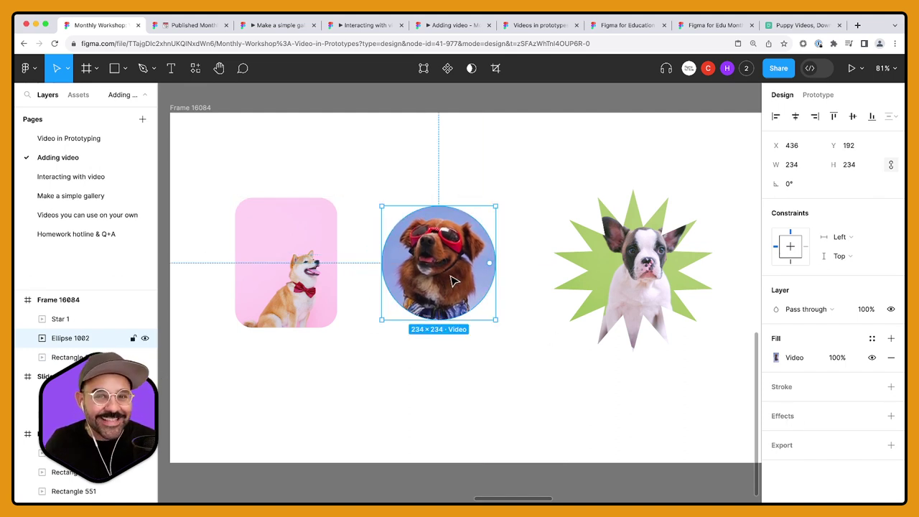
Step: Give the dog video circle a layer blur of 12
left_click(787, 417)
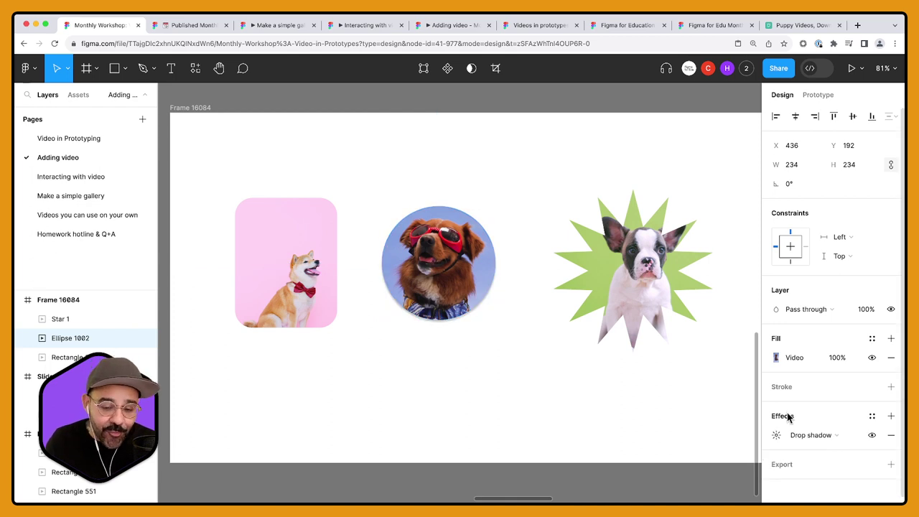
left_click(804, 436)
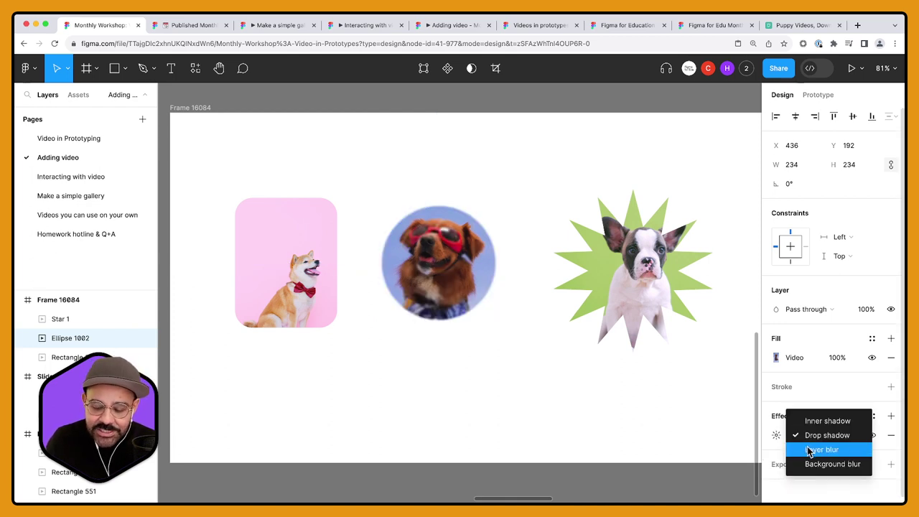
left_click(809, 451)
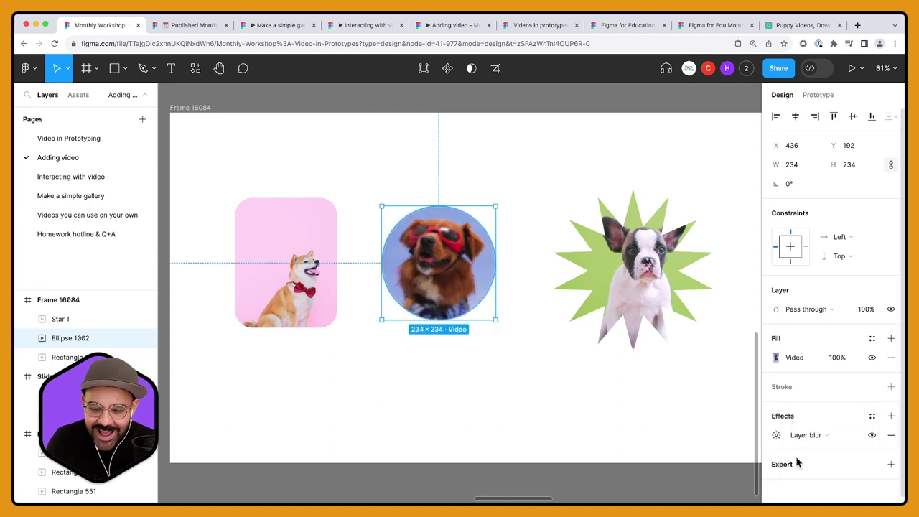
left_click(776, 436)
type("12")
key("Return")
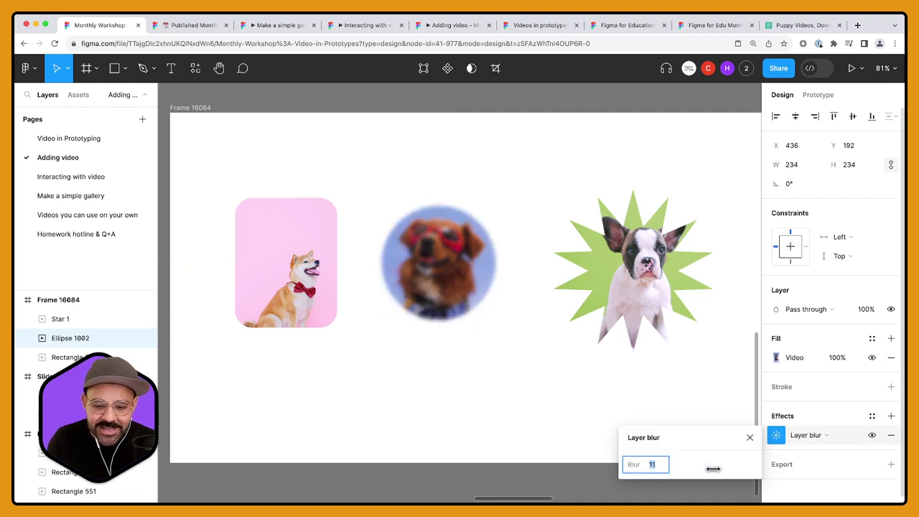
Step: Enlarge the blurred circle to 467 and duplicate it into a 198×198 copy
left_click_drag(493, 317, 608, 433)
left_click_drag(516, 361, 500, 371)
left_click_drag(591, 204, 468, 237)
Step: Remove the blur from the 198×198 copy and centre it over the big circle
left_click(808, 436)
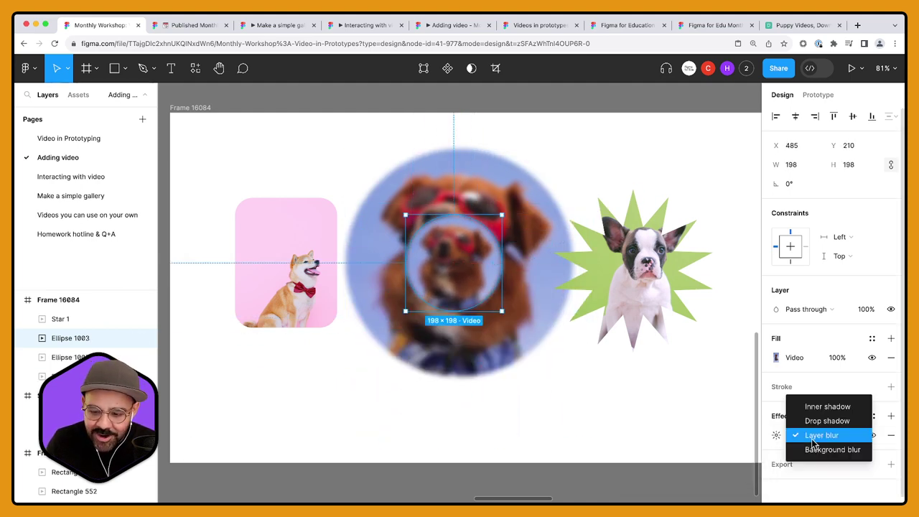
left_click(856, 436)
left_click(891, 435)
left_click_drag(473, 282, 480, 286)
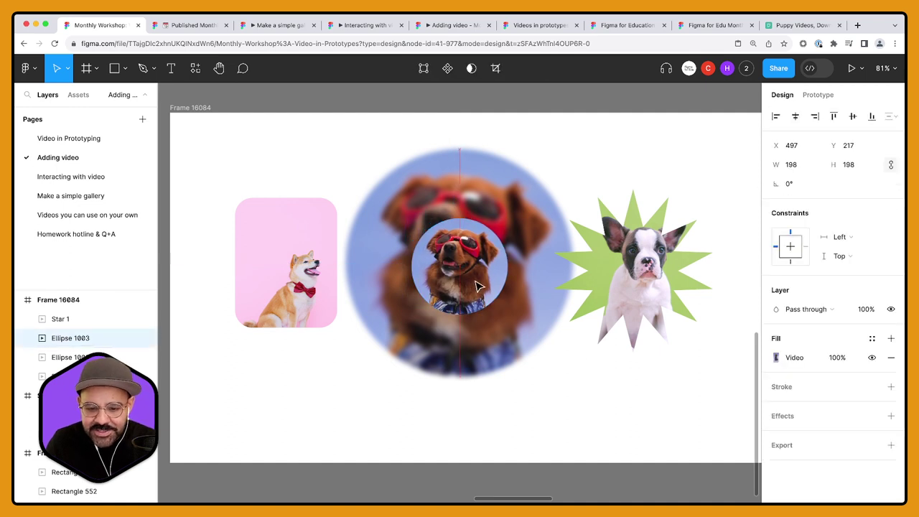
left_click(192, 107)
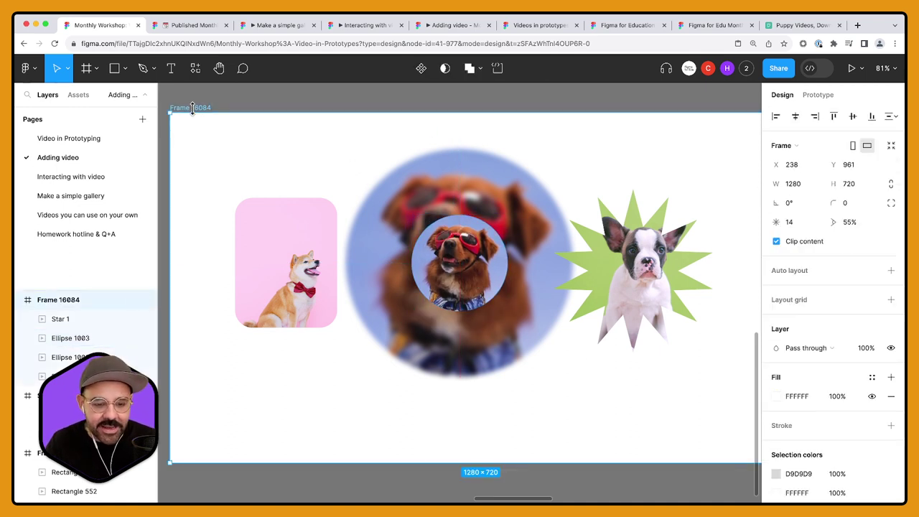
Step: Preview the dog video frame as a prototype, then close the preview
key("shift+space")
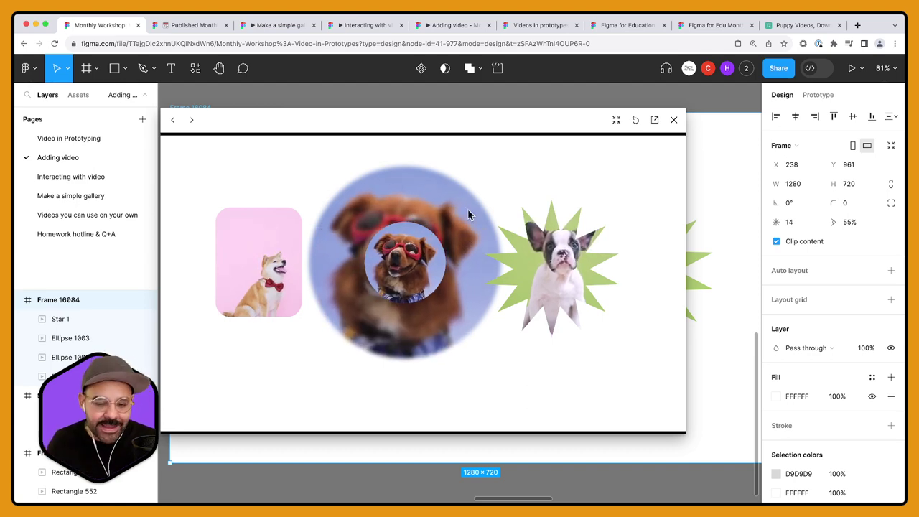
left_click(674, 120)
Step: Switch to the Homework hotline & Q+A page and inspect the Anonymous Attendee question card
left_click(98, 236)
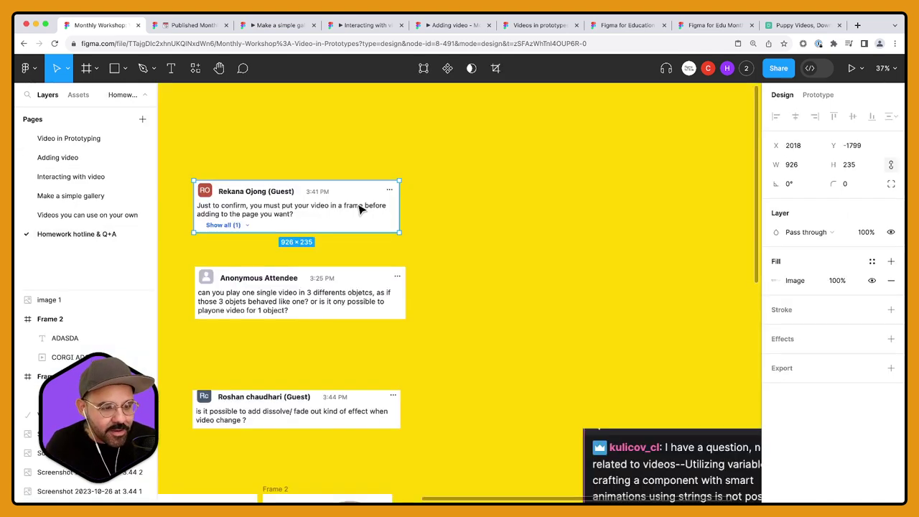
scroll(447, 195, "left", 5)
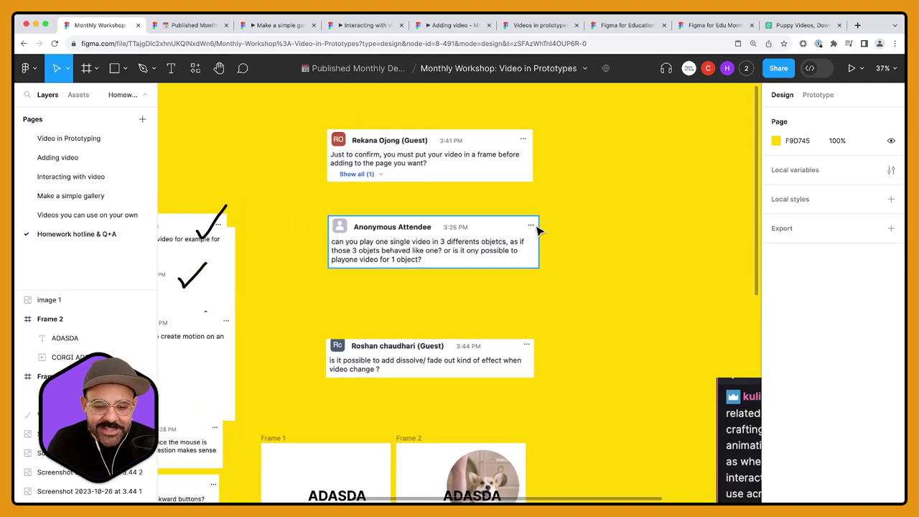
scroll(317, 277, "up", 3)
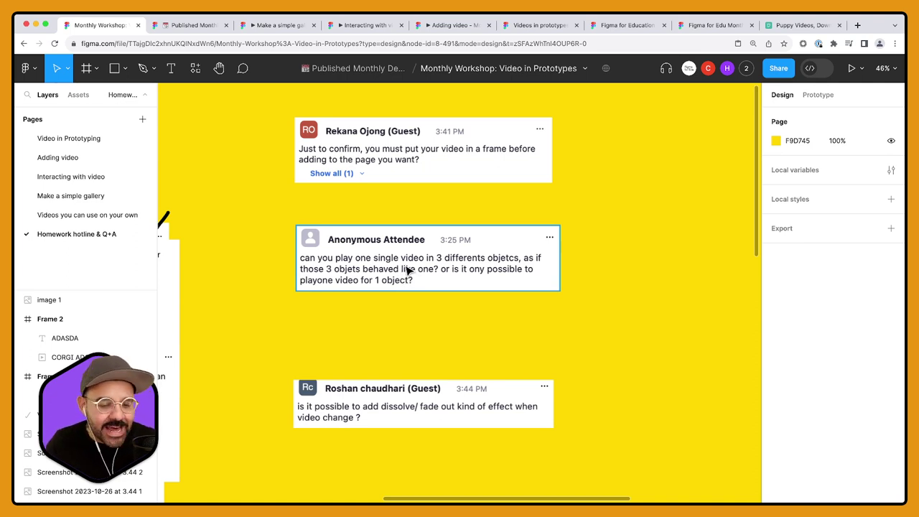
left_click(407, 270)
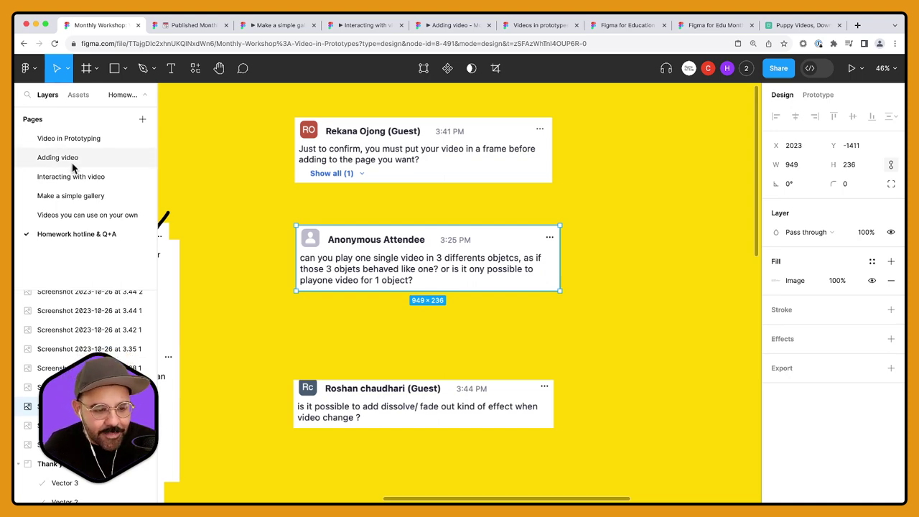
left_click(423, 334)
scroll(430, 329, "down", 5)
scroll(430, 329, "down", 4)
scroll(455, 272, "down", 3)
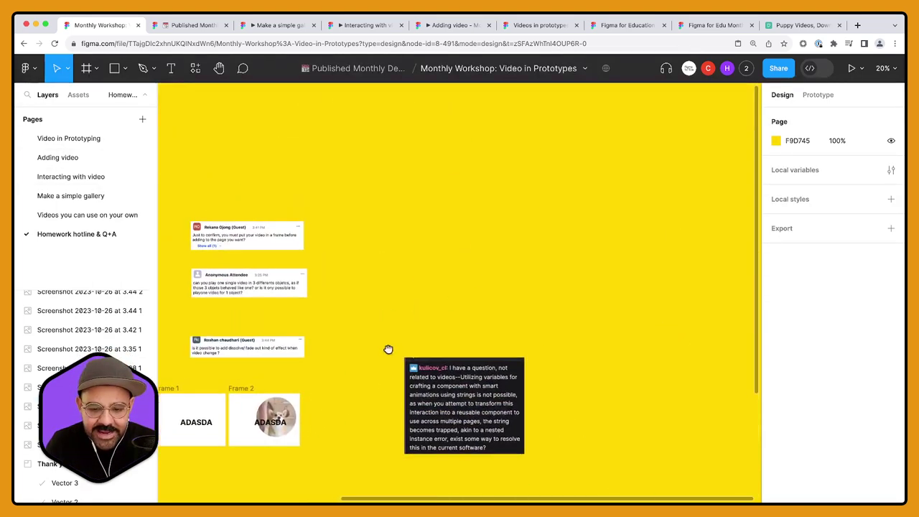
Step: Set the page background to grey C9C9C9 and move the Anonymous Attendee card into open space
left_click(775, 141)
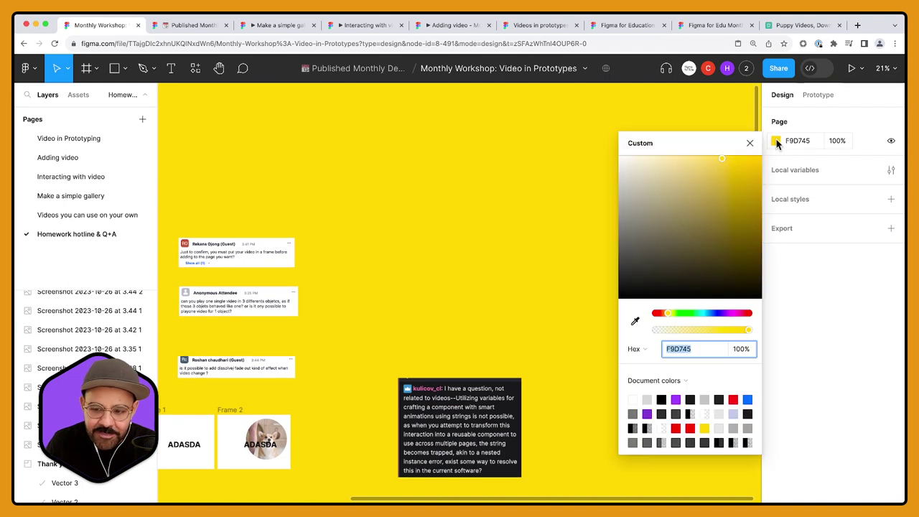
left_click_drag(630, 187, 607, 188)
left_click(589, 202)
scroll(407, 248, "left", 1)
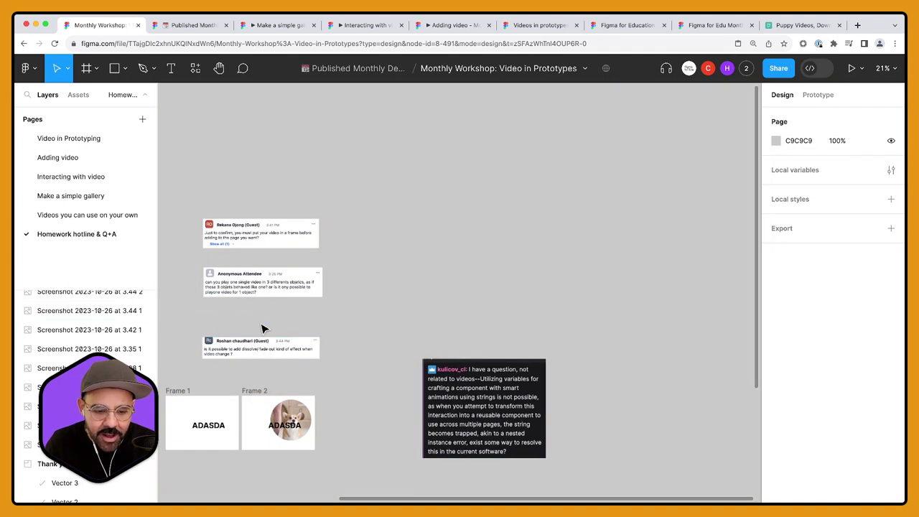
left_click_drag(309, 289, 377, 180)
scroll(619, 157, "up", 5)
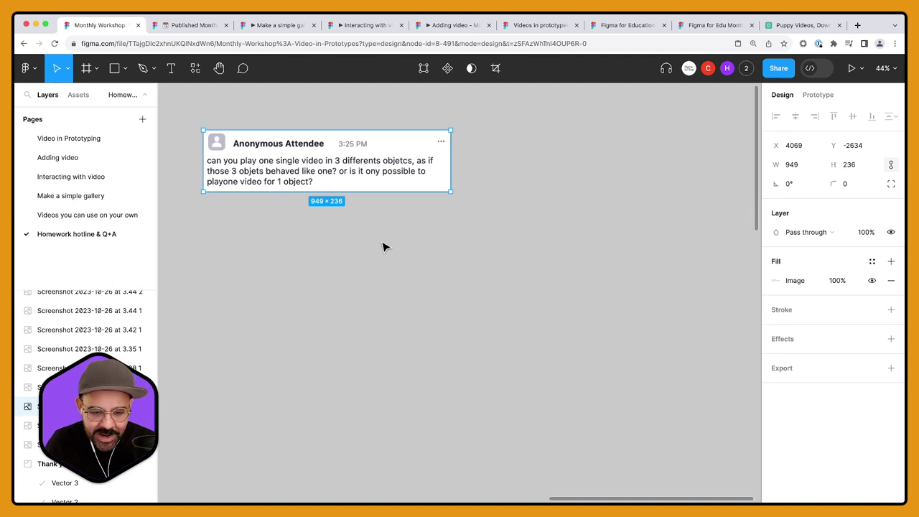
Step: Draw a 430×932 iPhone 14 & 15 Pro Max frame and name it iphone
key("f")
left_click_drag(203, 210, 373, 459)
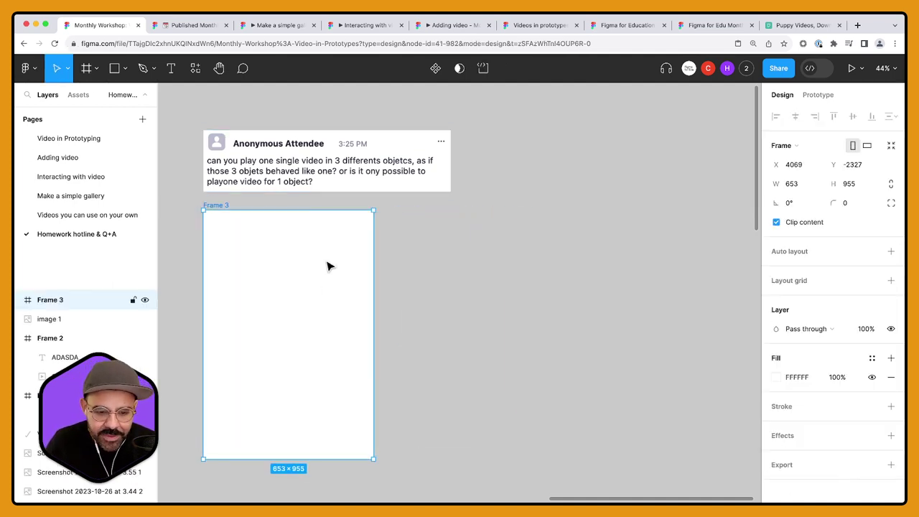
left_click(798, 147)
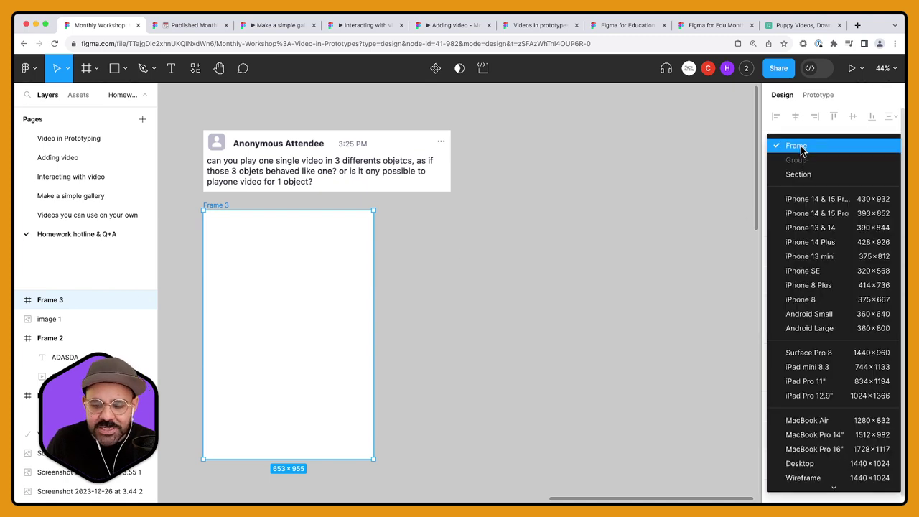
left_click(814, 201)
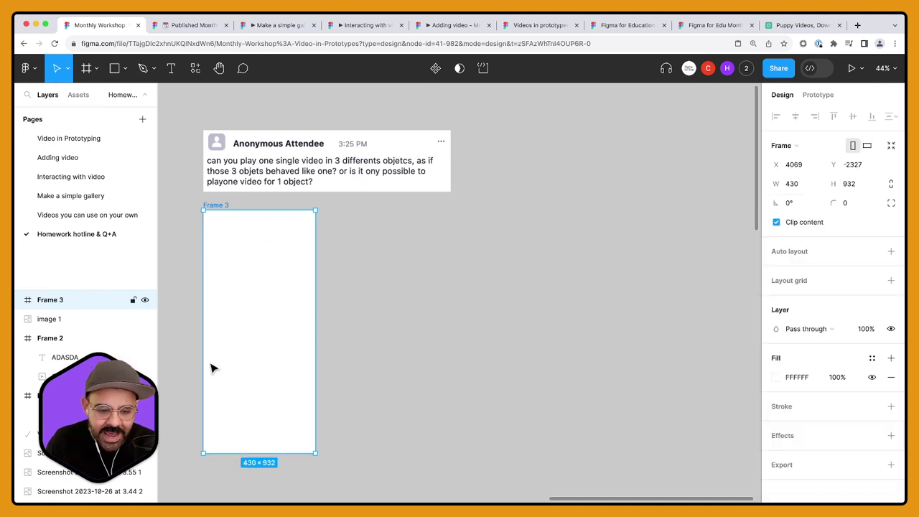
left_click(395, 354)
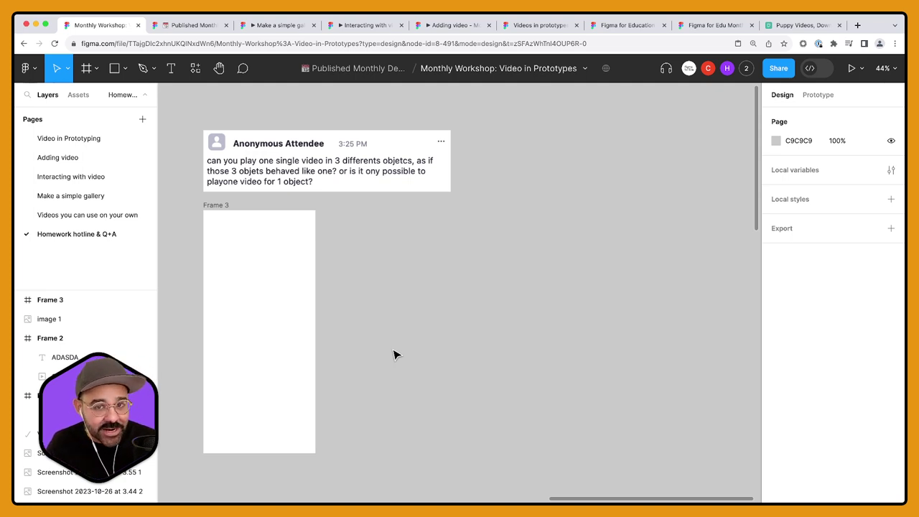
left_click(219, 206)
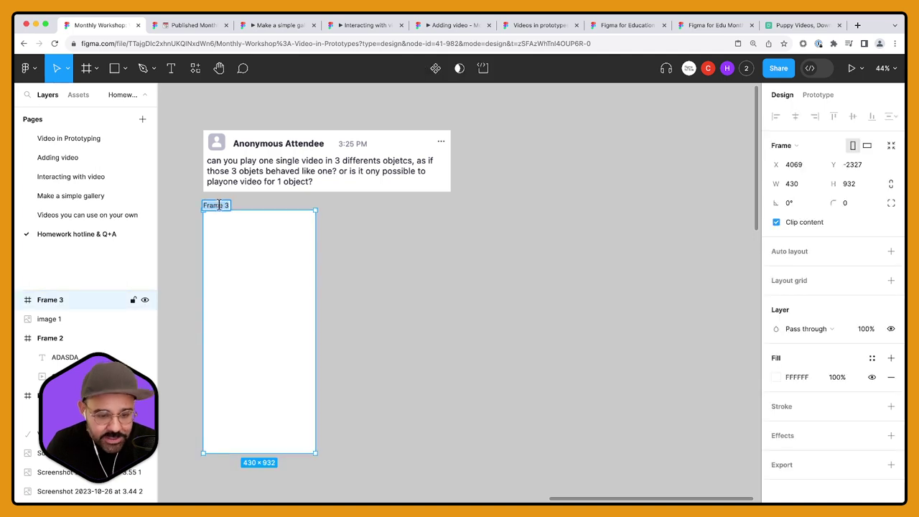
type("iphone")
key("Return")
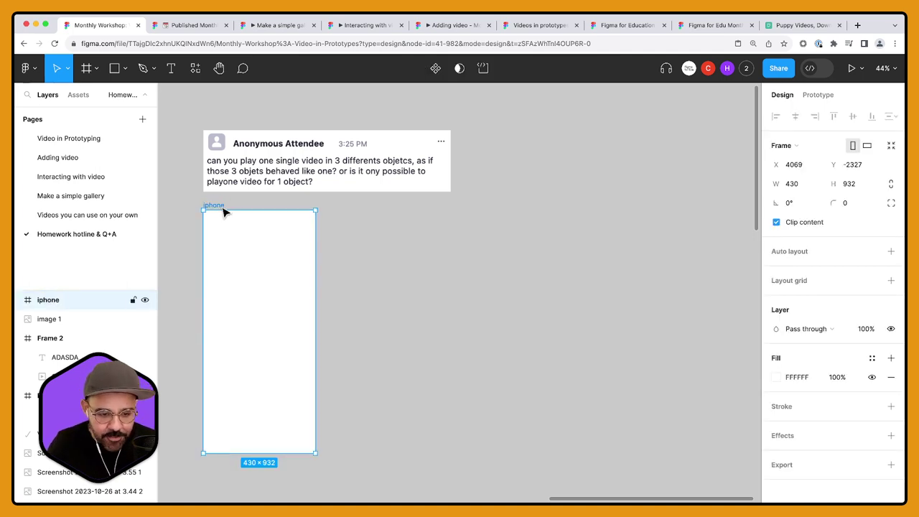
left_click(400, 241)
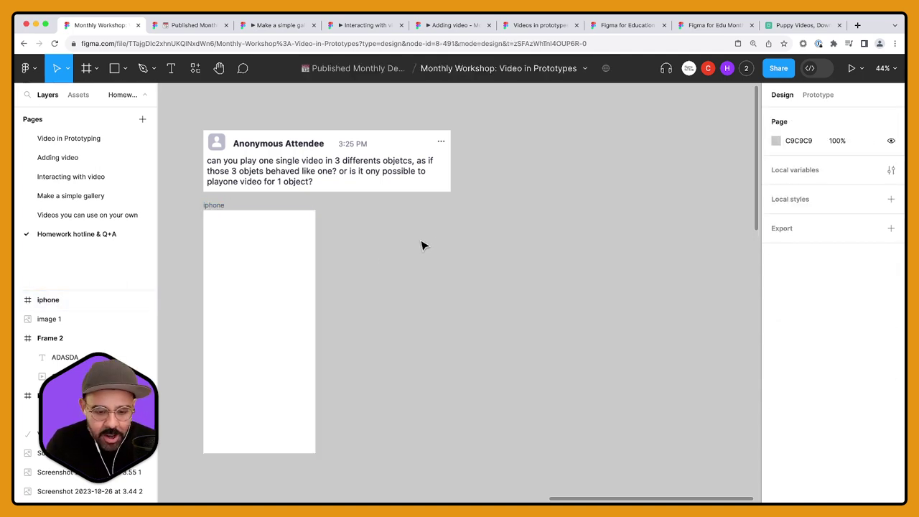
Step: Draw a 310×619 frame named 1 beside it and duplicate it into frames 2 and 3
key("f")
left_click_drag(357, 237, 438, 400)
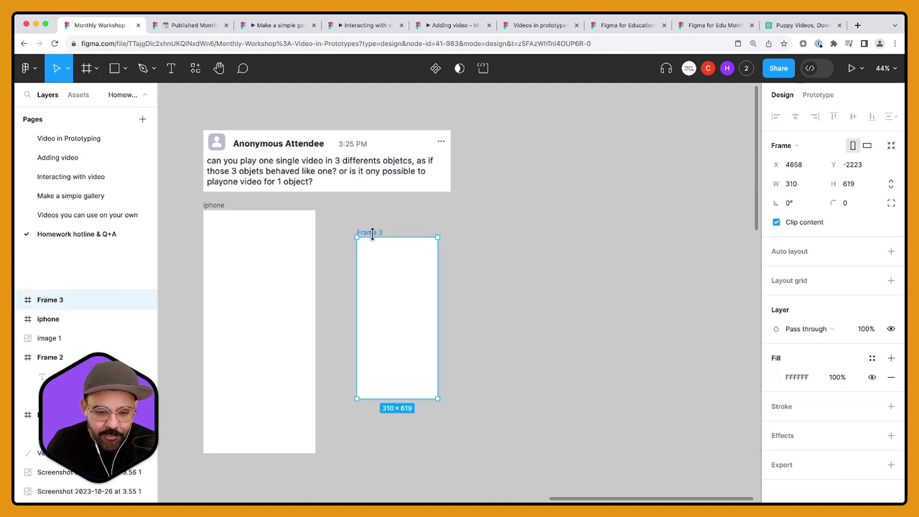
double_click(370, 232)
type("001")
key("Return")
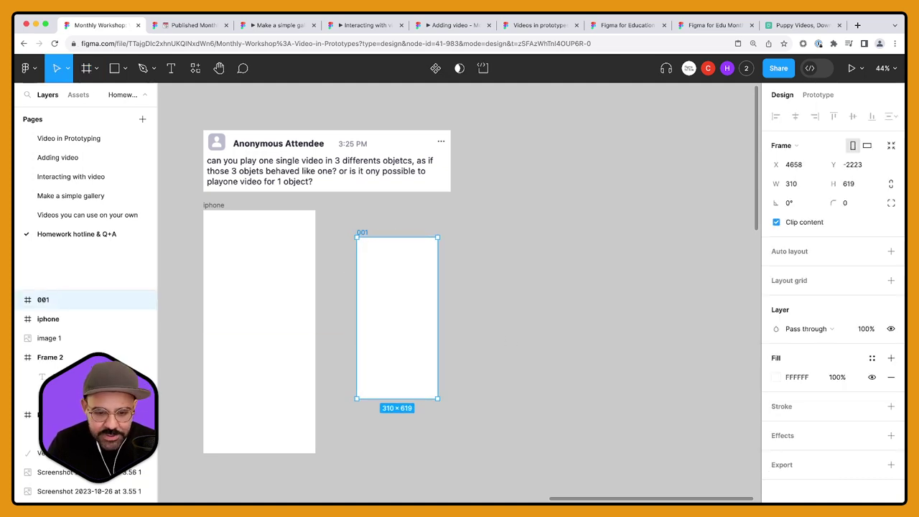
double_click(362, 232)
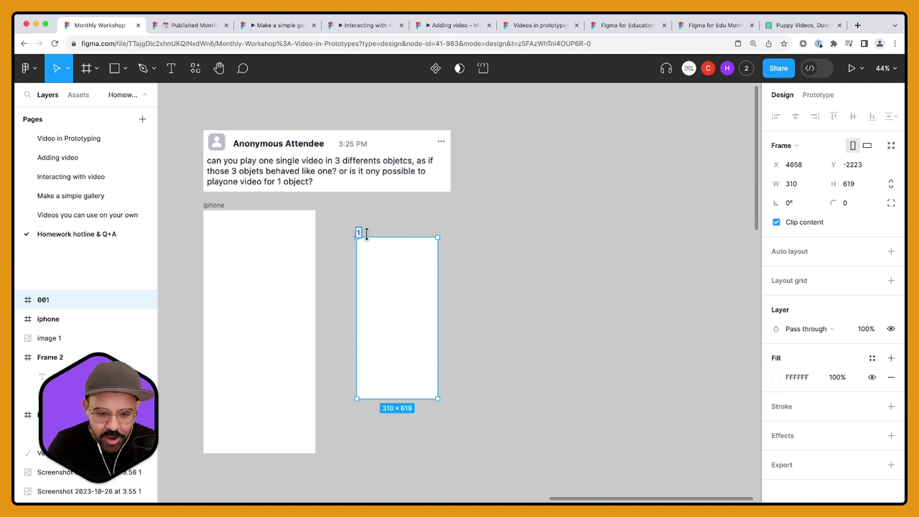
key("Return")
key("ctrl+d")
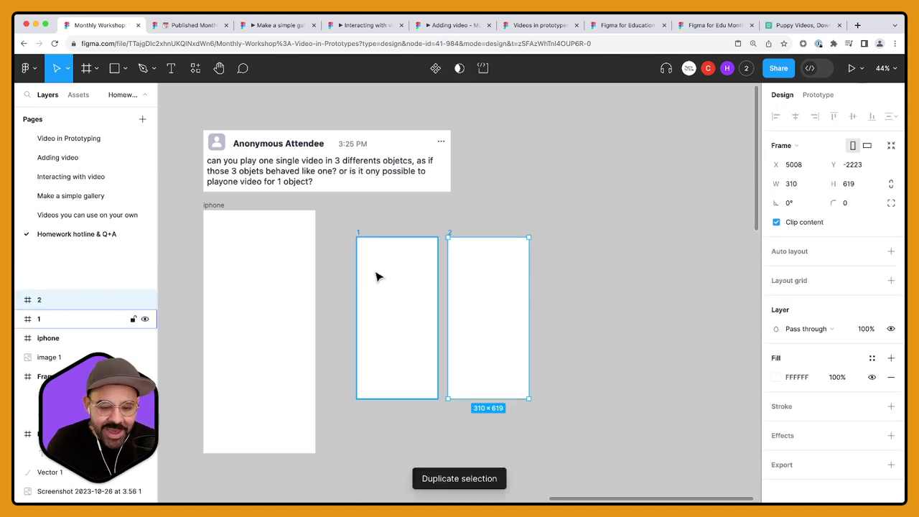
key("ctrl+d")
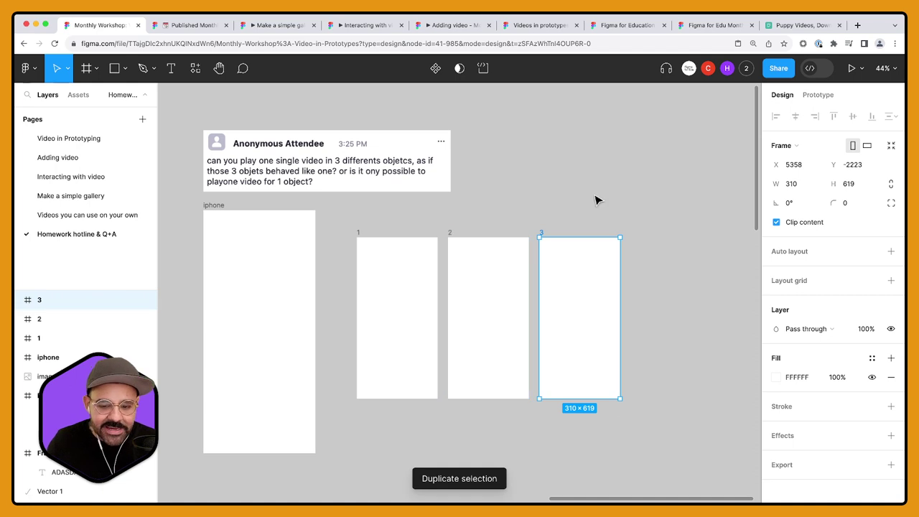
left_click(592, 158)
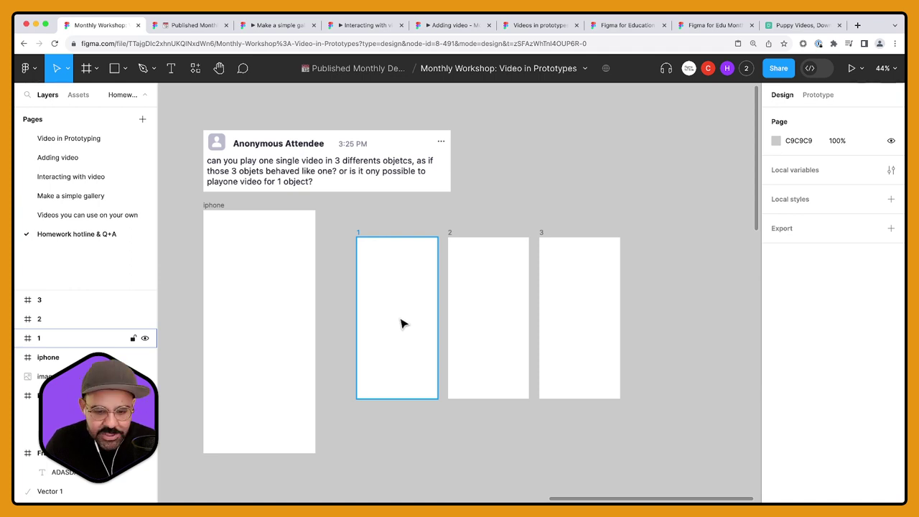
Step: Draw a grey 310×619 rectangle and move it out of frame 1 to above the frames
key("r")
mouse_move(371, 251)
left_mouse_down()
mouse_move(397, 314)
mouse_move(369, 273)
mouse_move(437, 400)
left_mouse_up()
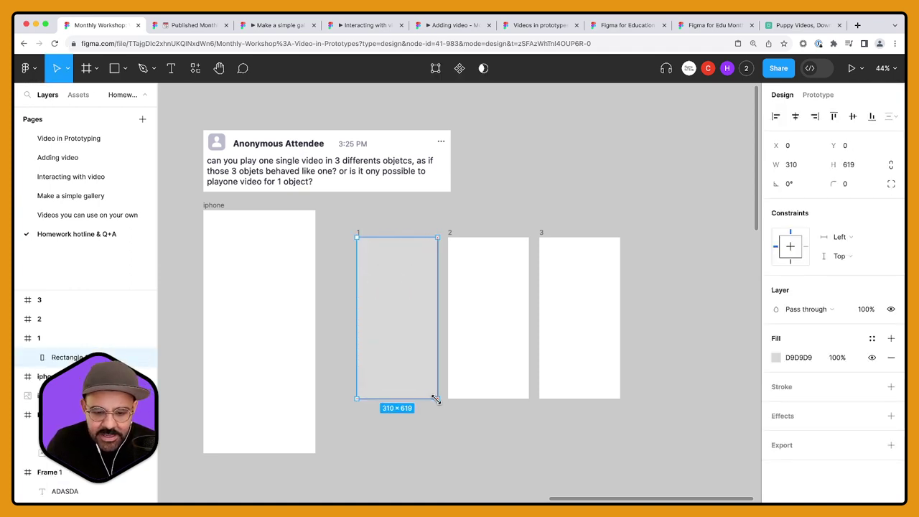
key("super+x")
key("super+v")
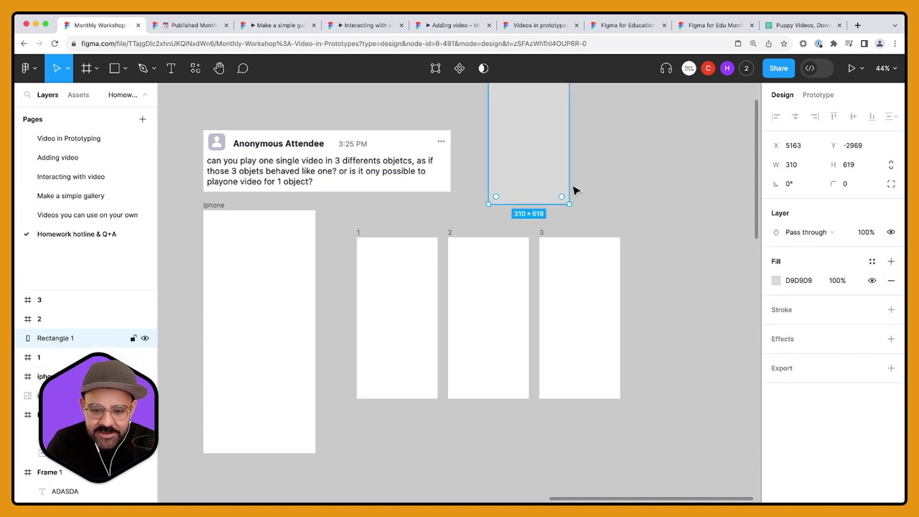
Step: Alt-drag two copies of the grey rectangle to its right
scroll(447, 203, "up", 2)
left_click_drag(477, 226, 651, 234)
left_click(636, 333)
scroll(648, 314, "down", 2)
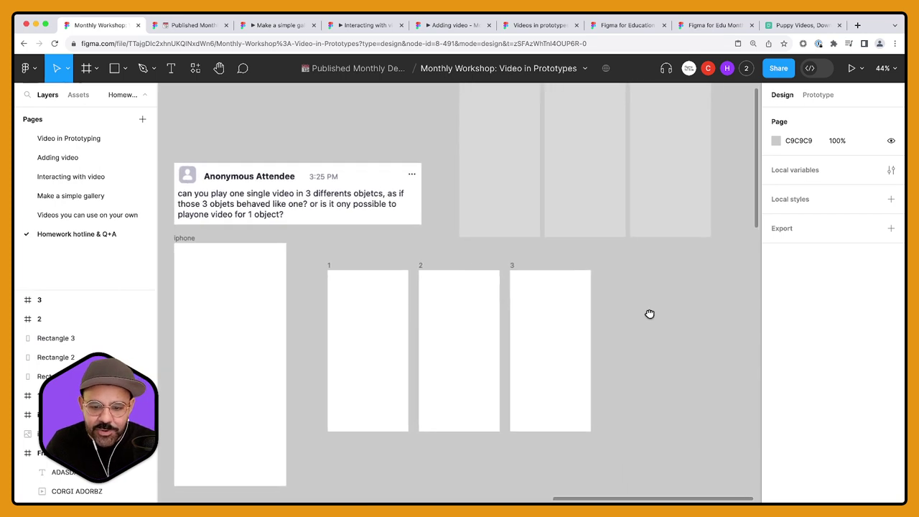
left_click_drag(643, 307, 638, 312)
left_click(514, 222)
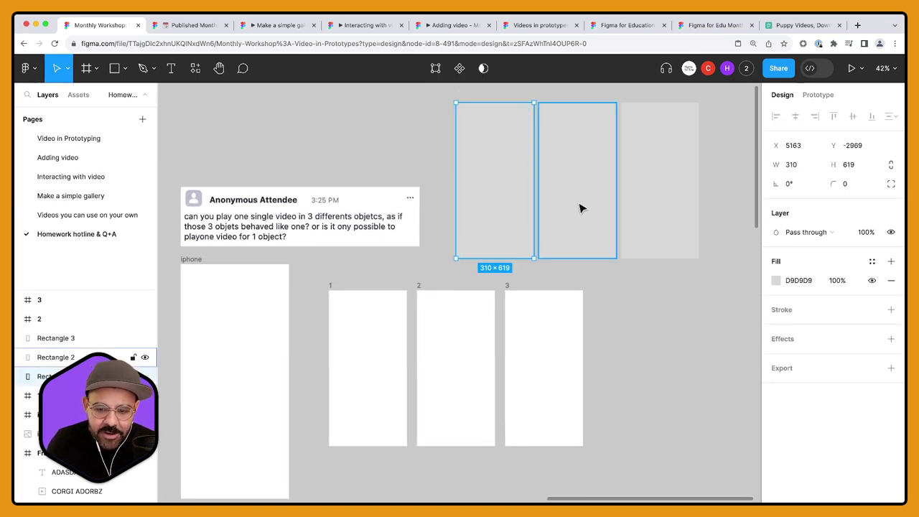
left_click(627, 318)
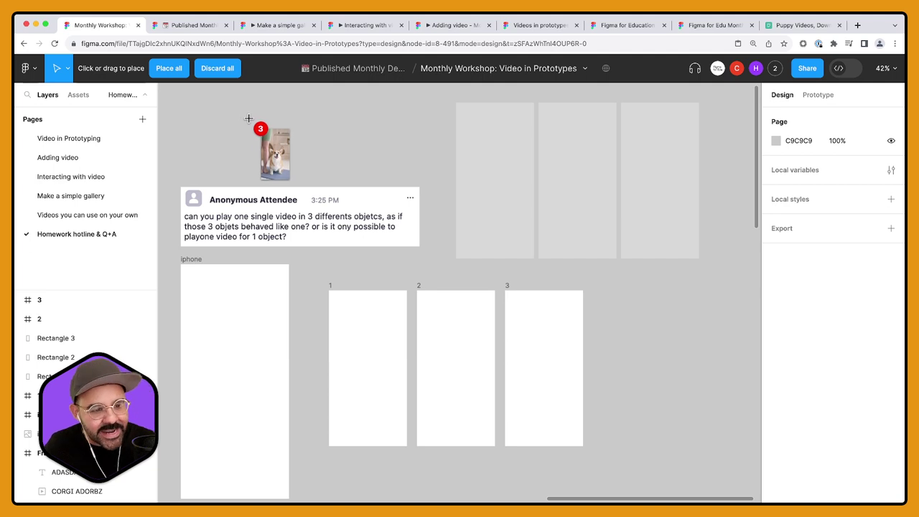
Step: Place the corgi, shiba and French bulldog videos into the three rectangles, moving the corgi into frame 1
left_click(498, 156)
left_click(560, 158)
left_click(682, 156)
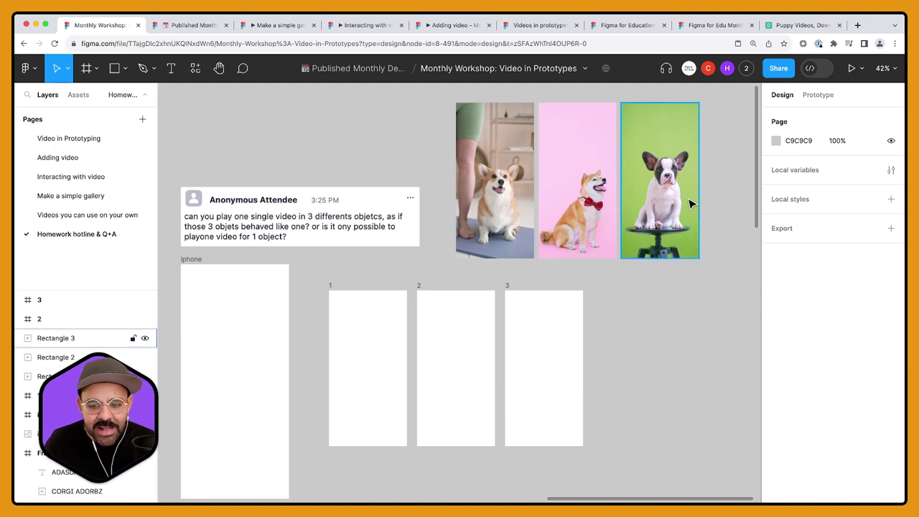
scroll(683, 196, "up", 1)
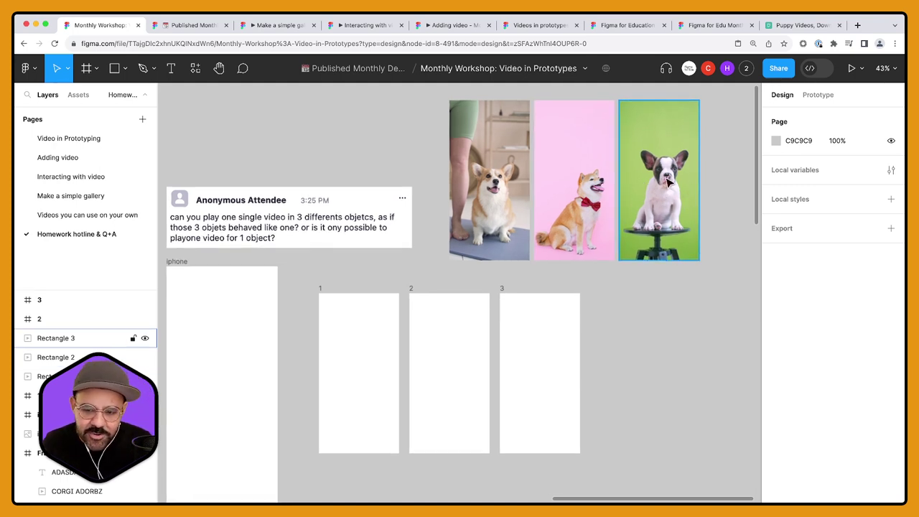
scroll(668, 183, "down", 1)
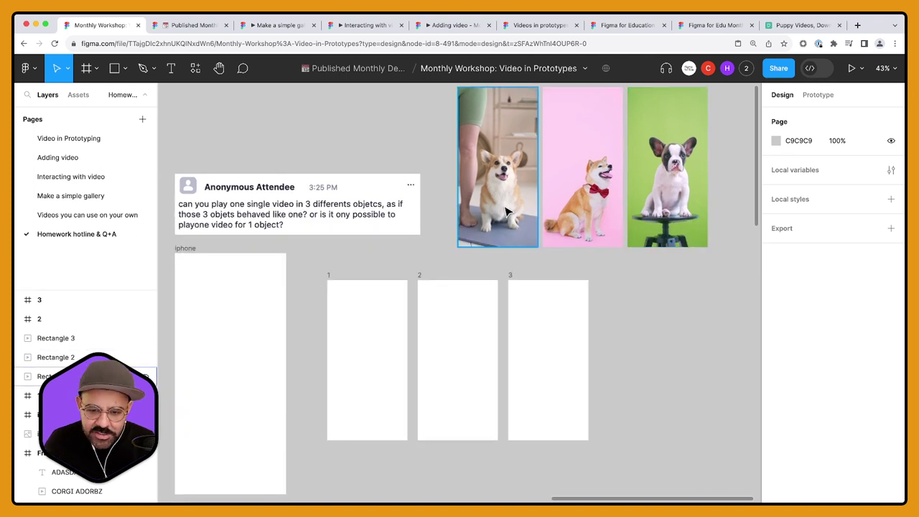
left_click(506, 212)
mouse_move(506, 211)
left_mouse_down()
mouse_move(375, 399)
mouse_move(479, 206)
mouse_move(498, 206)
left_mouse_up()
Step: Rename the pink video layer shiba and the green video layer adorable
scroll(597, 283, "up", 4)
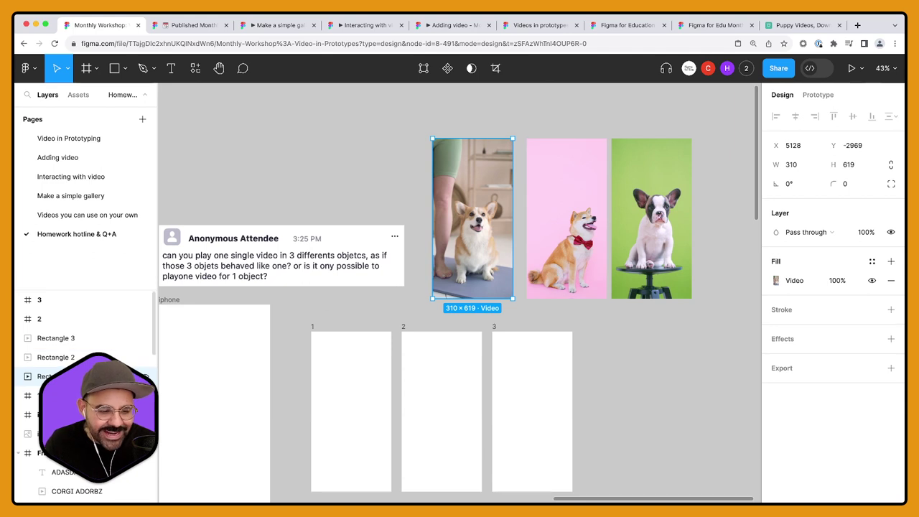
left_click(32, 357)
left_click(32, 337)
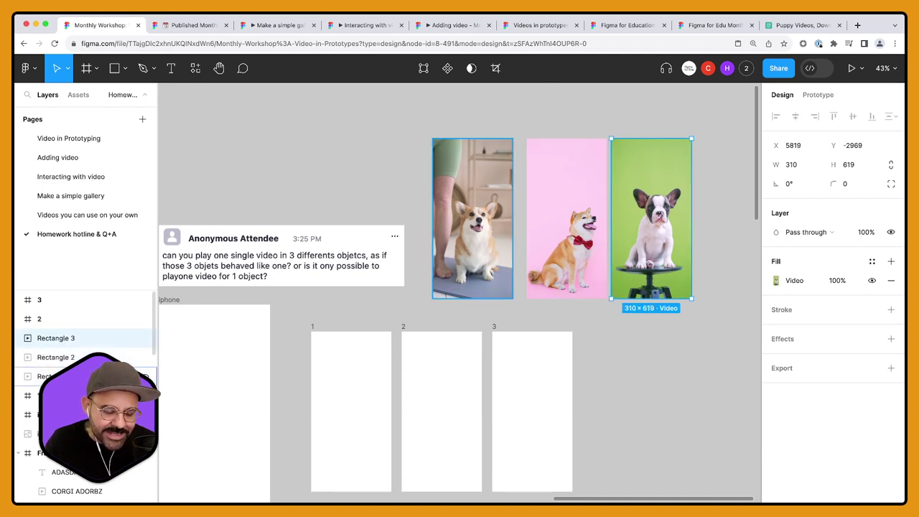
left_click(32, 376)
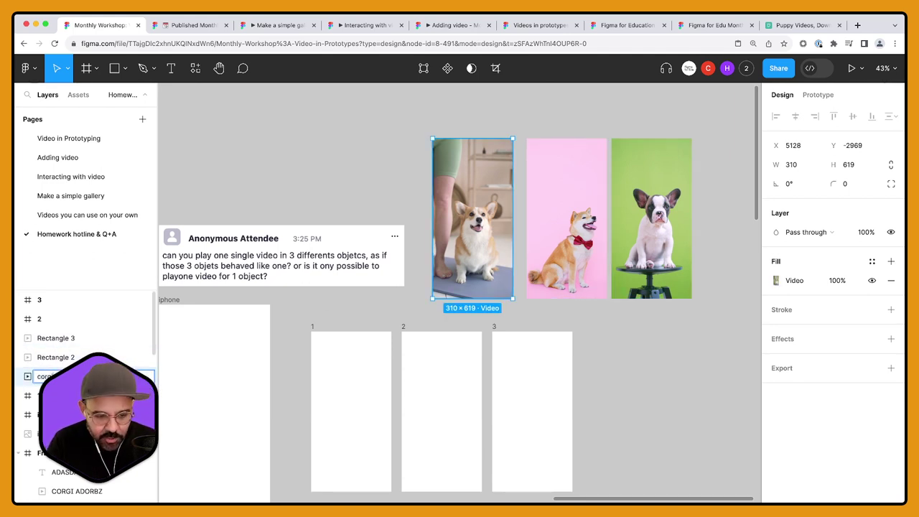
double_click(56, 358)
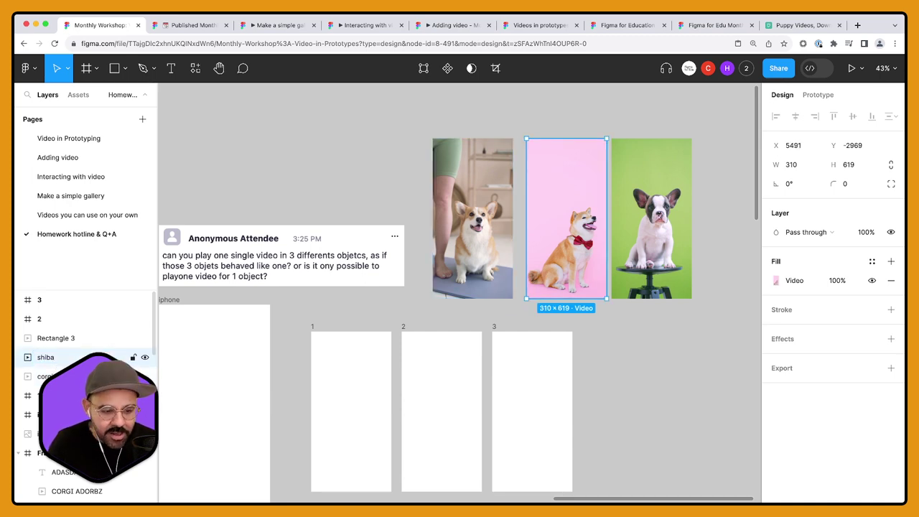
double_click(56, 337)
type("ad")
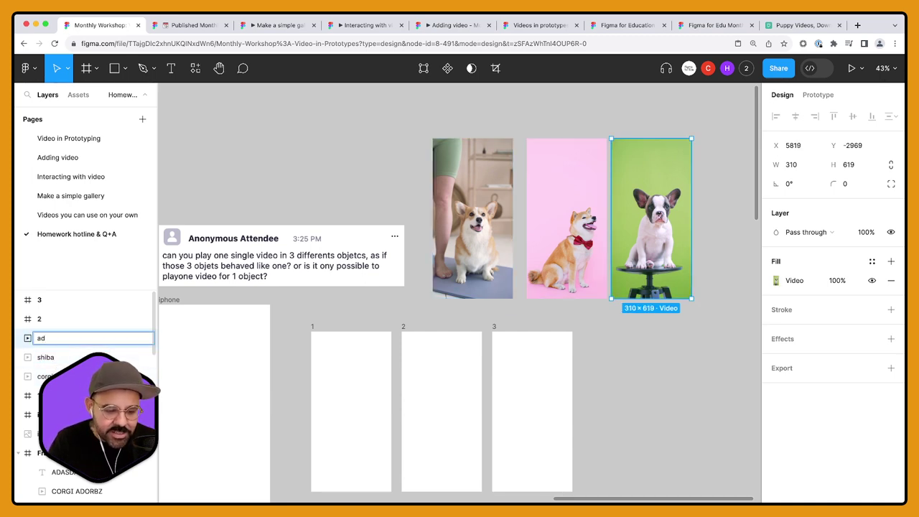
type("orable")
key("Return")
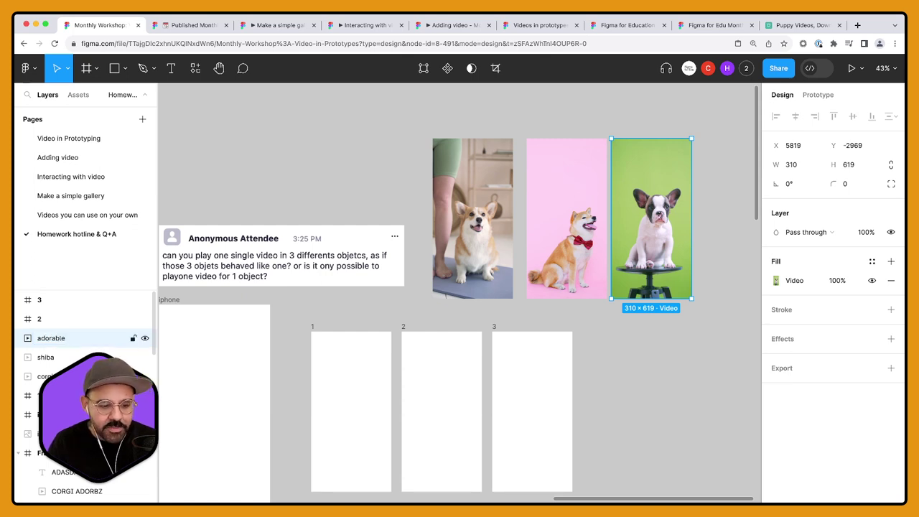
left_click(325, 175)
Step: Drop the corgi, shiba and adorable videos into frames 1, 2 and 3
scroll(326, 174, "down", 1)
left_click_drag(481, 217, 363, 375)
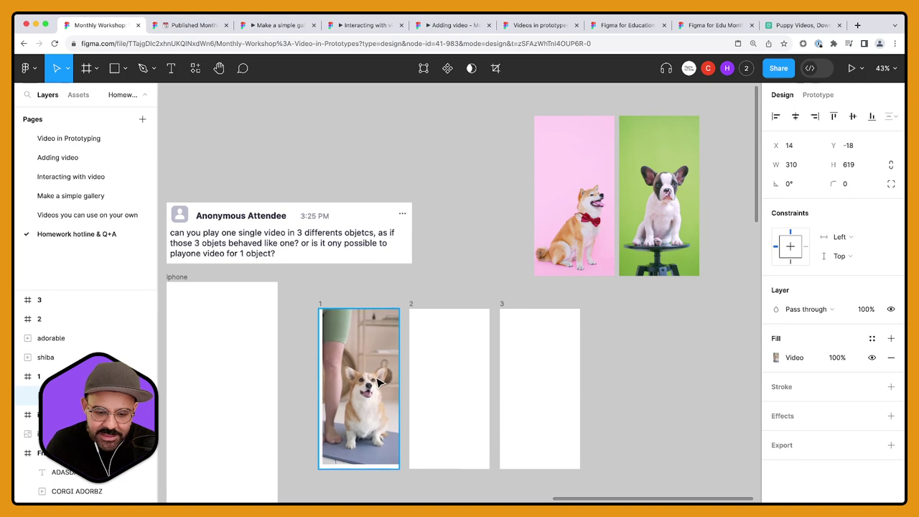
left_click_drag(549, 219, 448, 381)
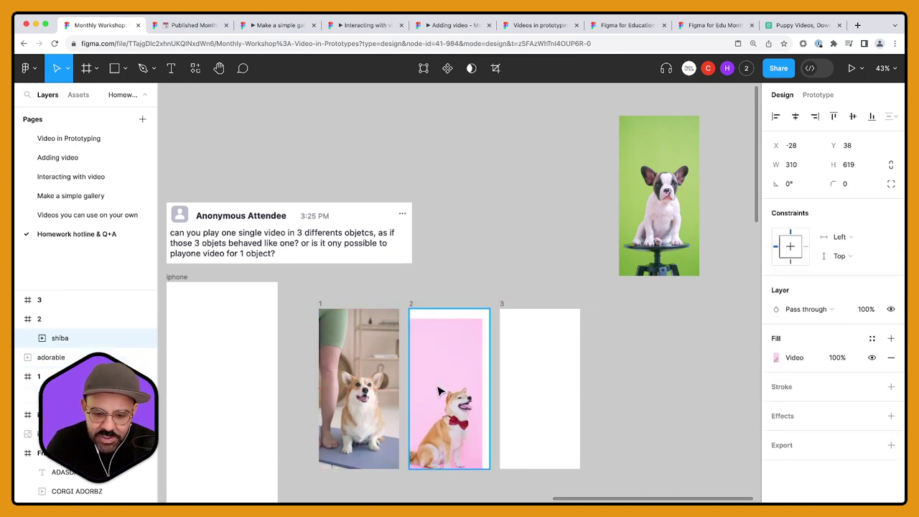
left_click(563, 241)
scroll(564, 240, "down", 2)
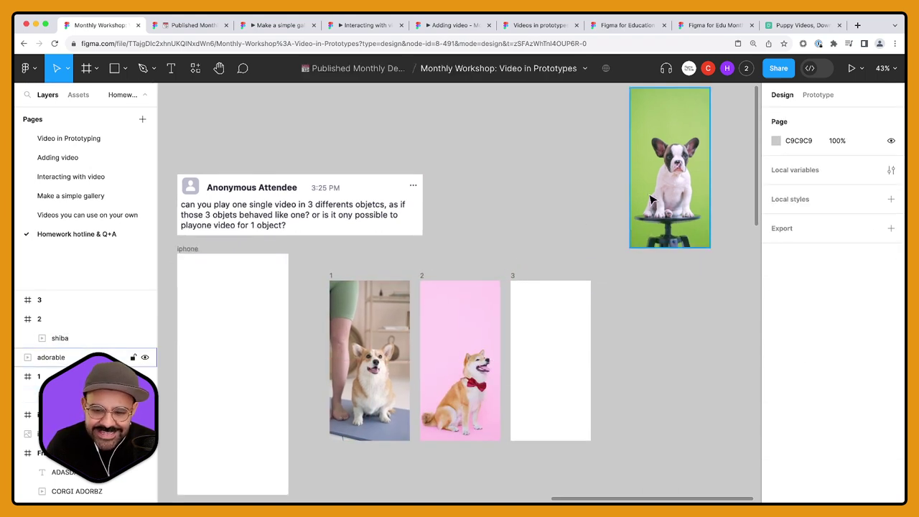
left_click_drag(658, 178, 537, 371)
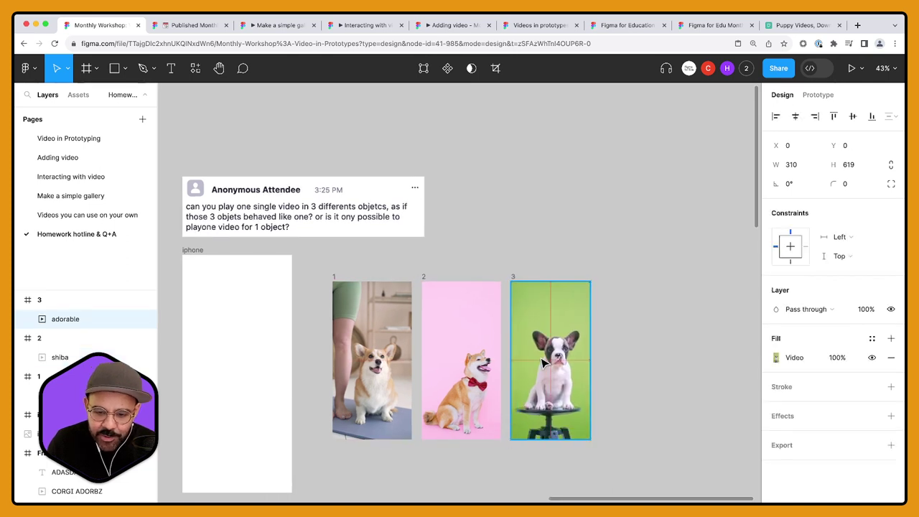
left_click(548, 216)
Step: Centre the three frames in view and show the Prototype settings panel
left_click_drag(547, 216, 549, 141)
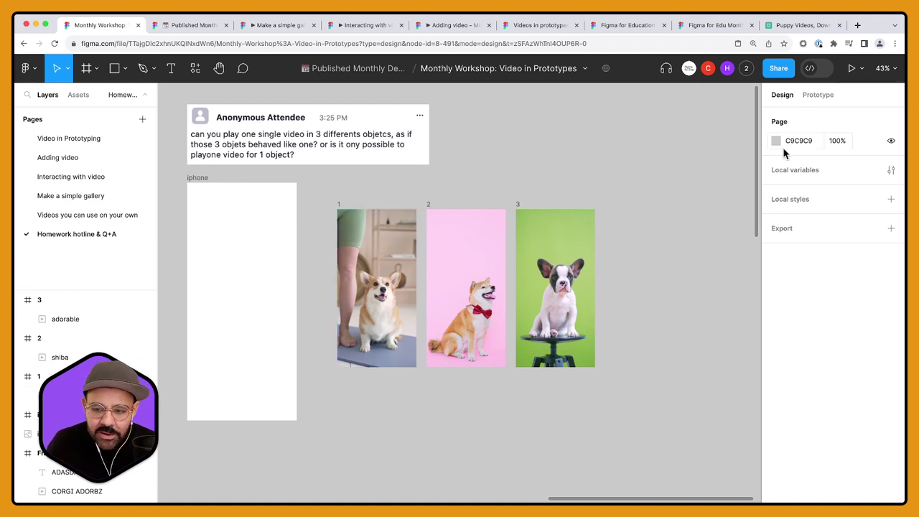
left_click(811, 96)
scroll(397, 278, "up", 3)
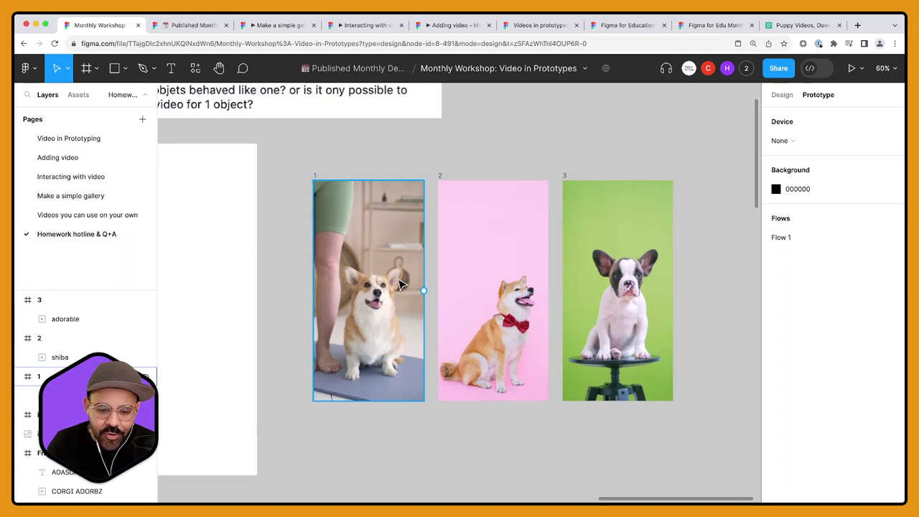
Step: Combine frames 1, 2 and 3 into a single component set
left_click(400, 281)
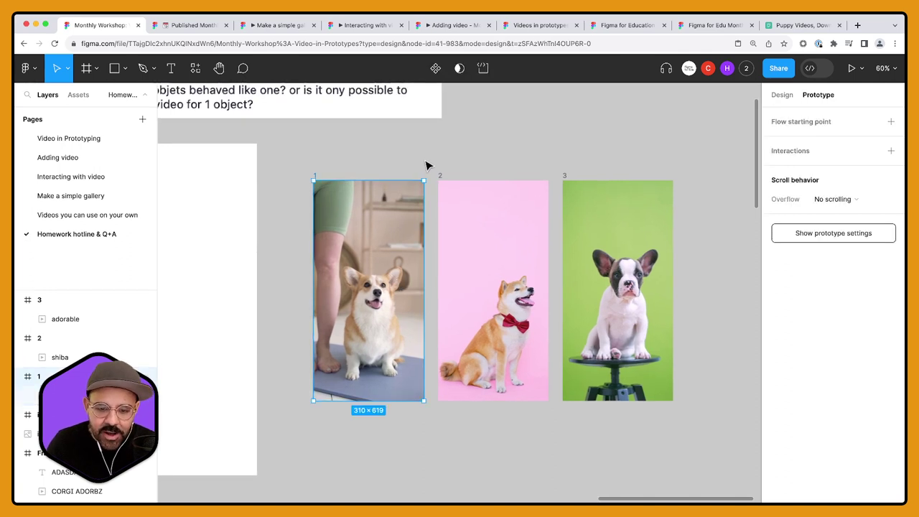
left_click(466, 148)
left_click_drag(295, 153, 720, 441)
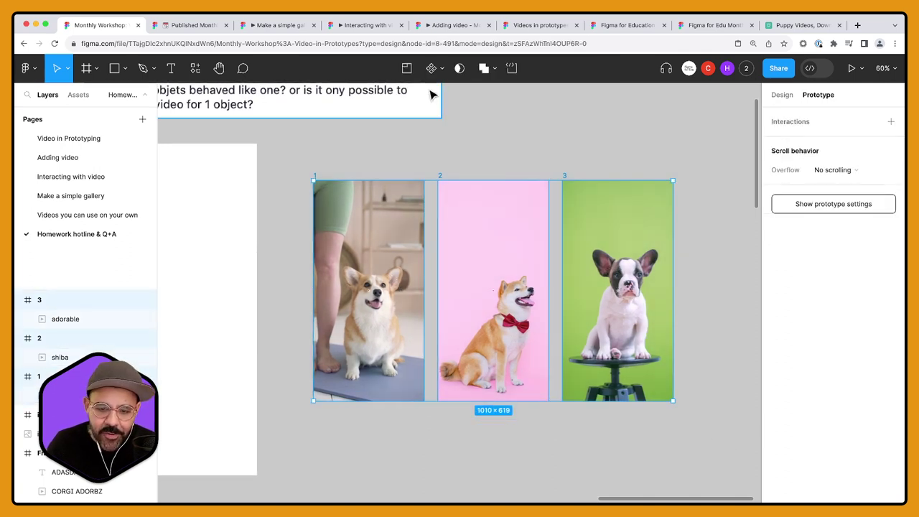
left_click(442, 69)
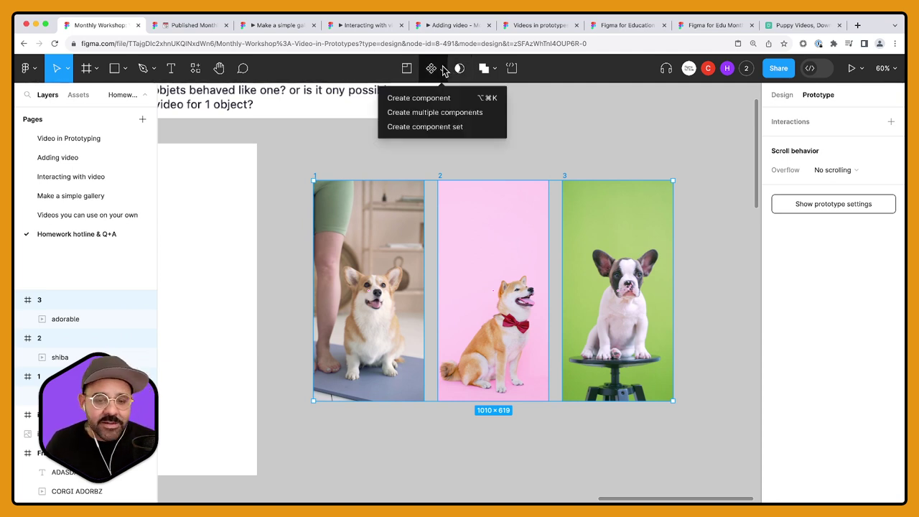
left_click(433, 129)
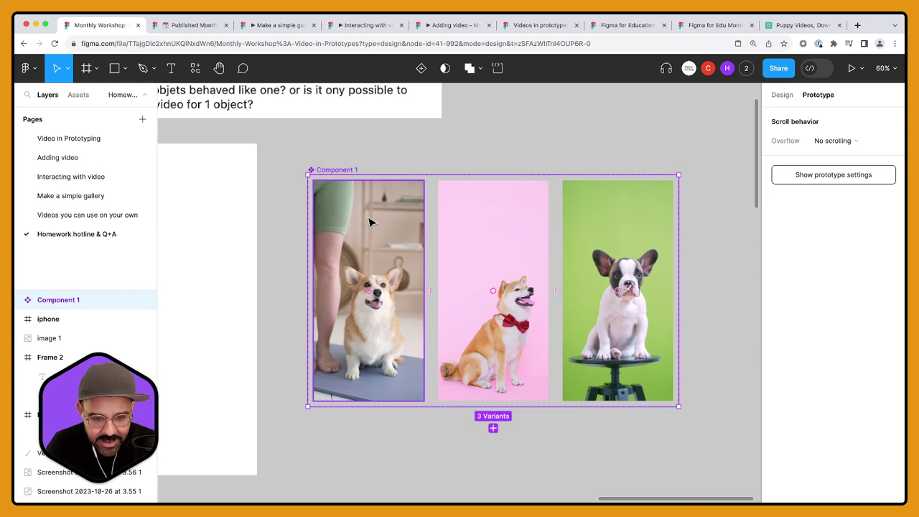
Step: Rename the new component set to 'Puppy Gallery'
double_click(351, 170)
type("D")
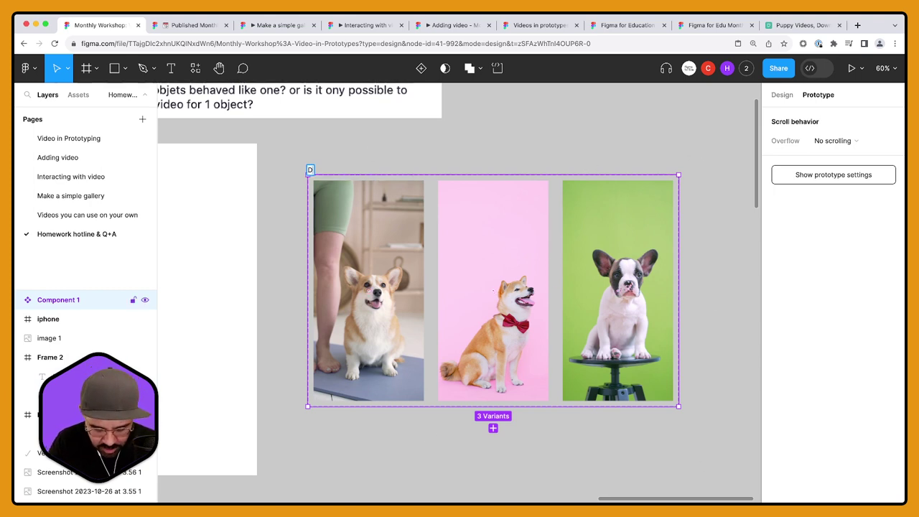
type("Pu")
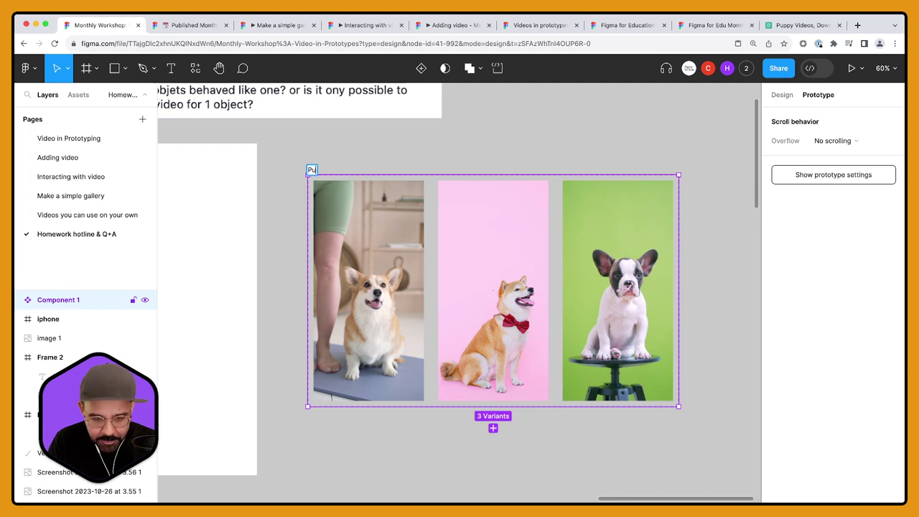
type("ppy Gallery")
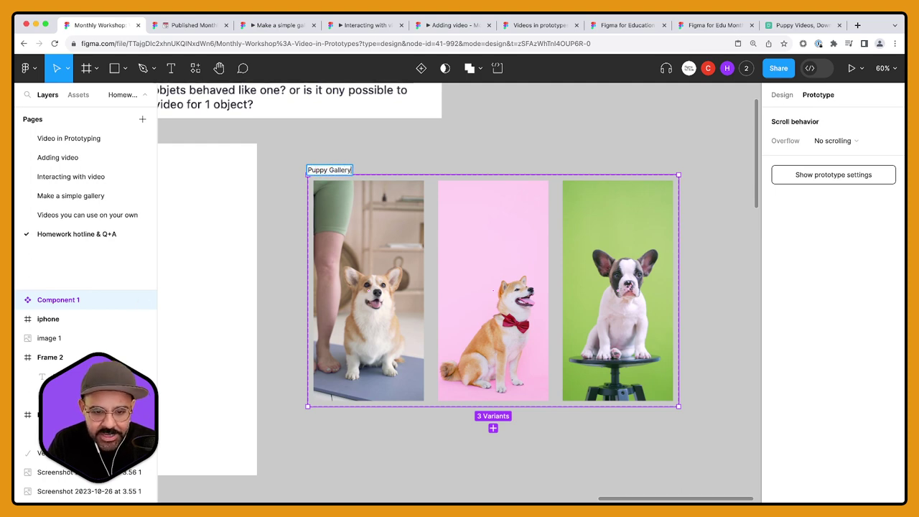
key("Return")
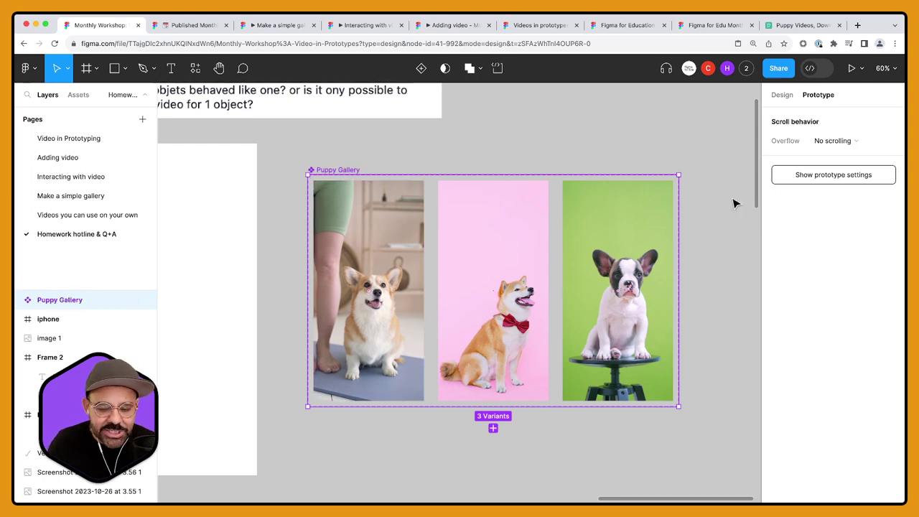
left_click(693, 252)
Step: Make the corgi video's 'When video ends' interaction switch to variant 2
left_click(381, 282)
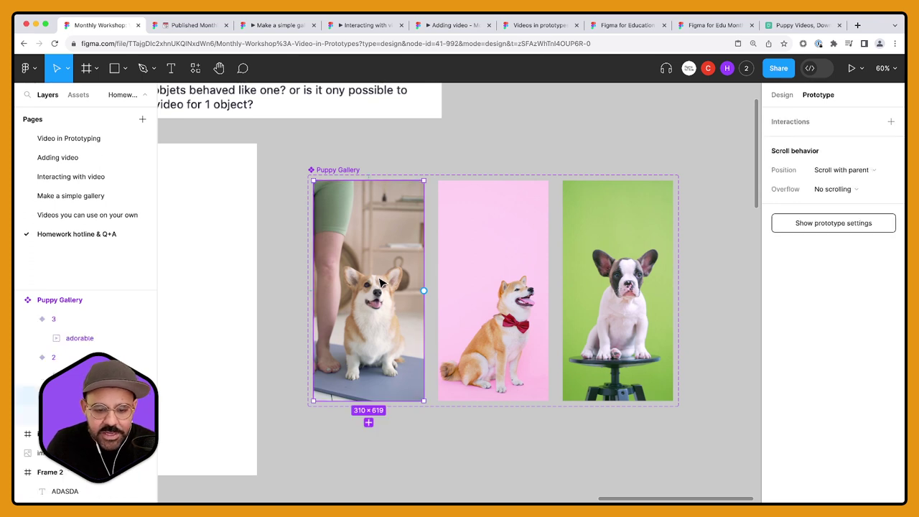
left_click(381, 282)
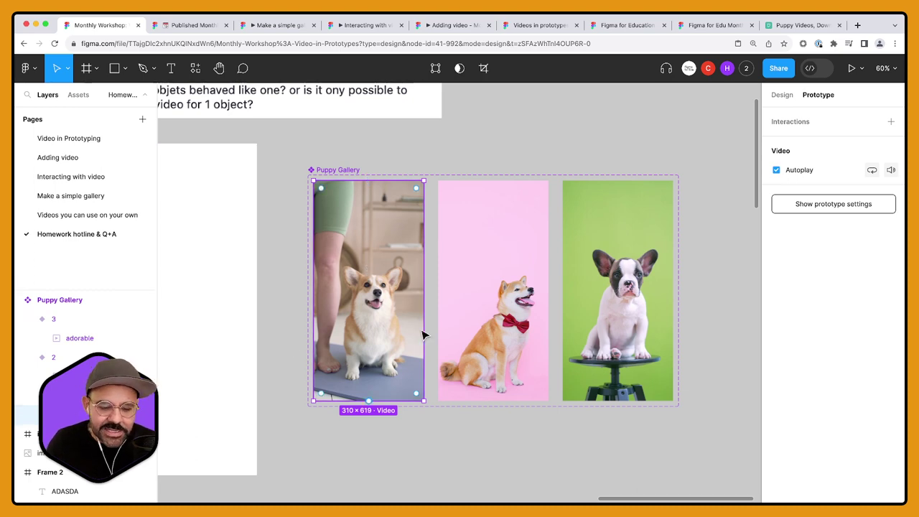
left_click_drag(424, 290, 449, 299)
scroll(452, 309, "down", 3)
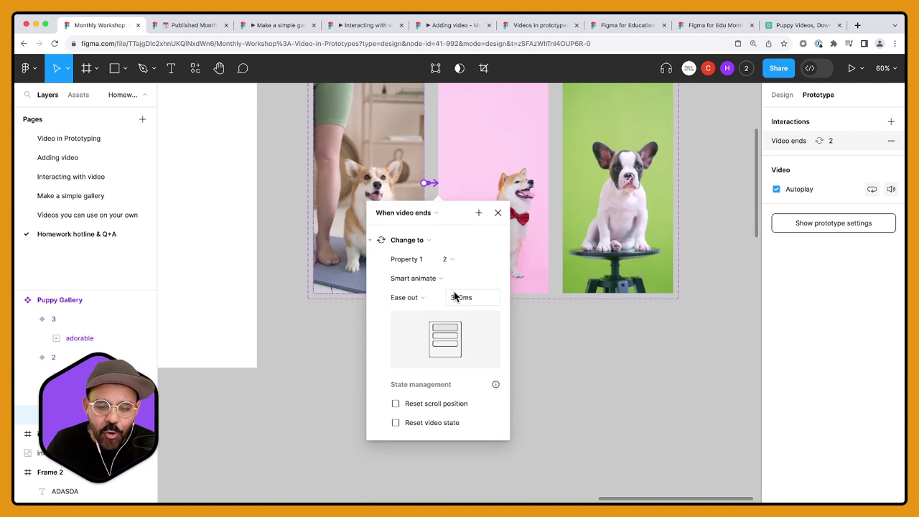
scroll(501, 257, "up", 1)
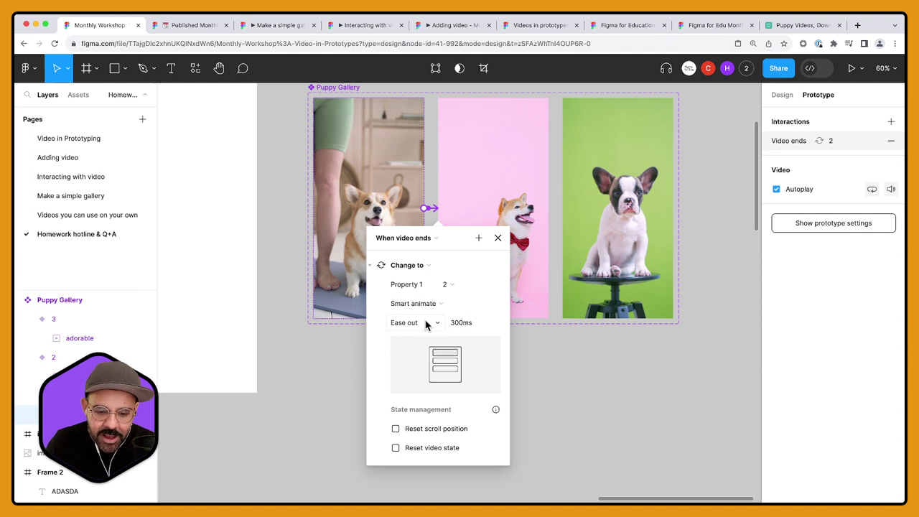
Step: Give the corgi transition a custom bezier easing shaped as a steep S-curve
left_click(417, 323)
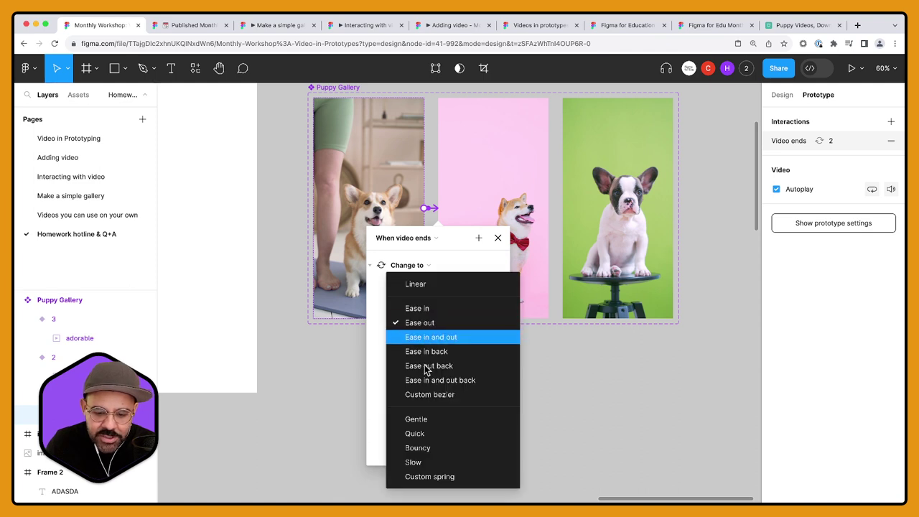
left_click(445, 395)
left_click_drag(418, 420, 478, 424)
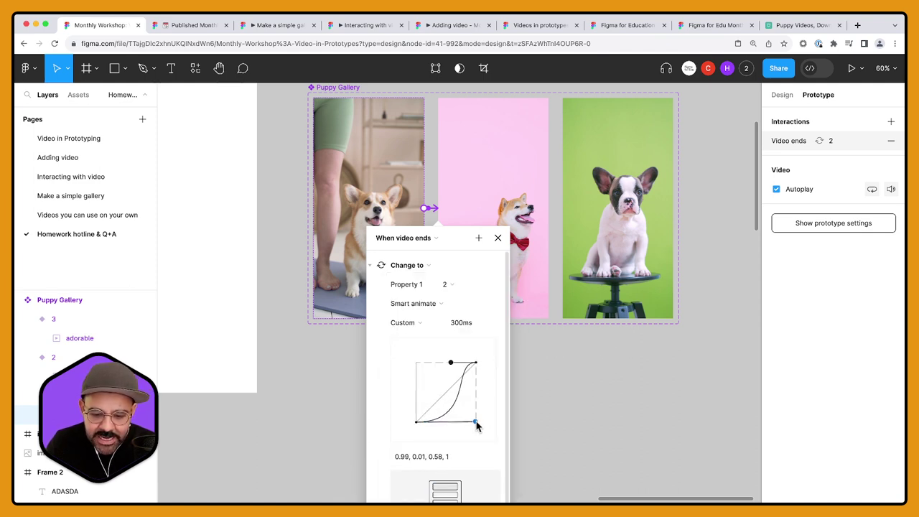
left_click_drag(451, 362, 416, 363)
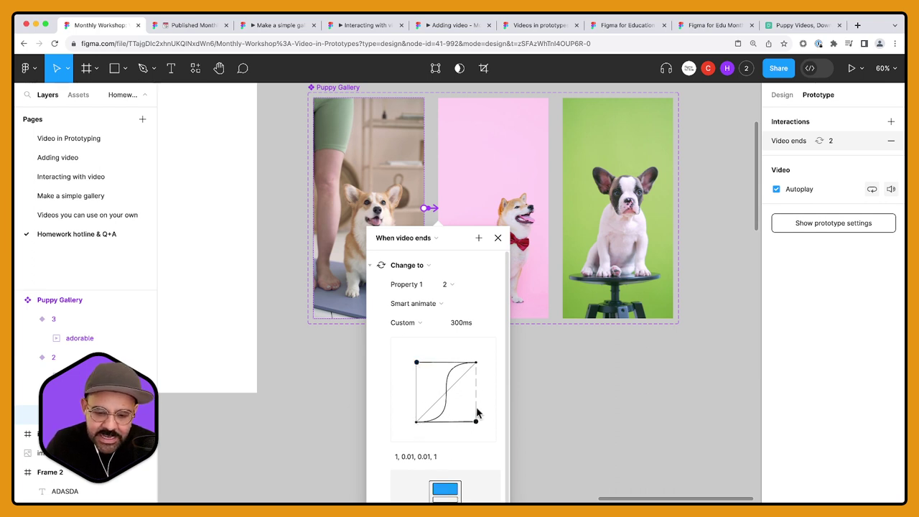
left_click(498, 237)
left_click(431, 208)
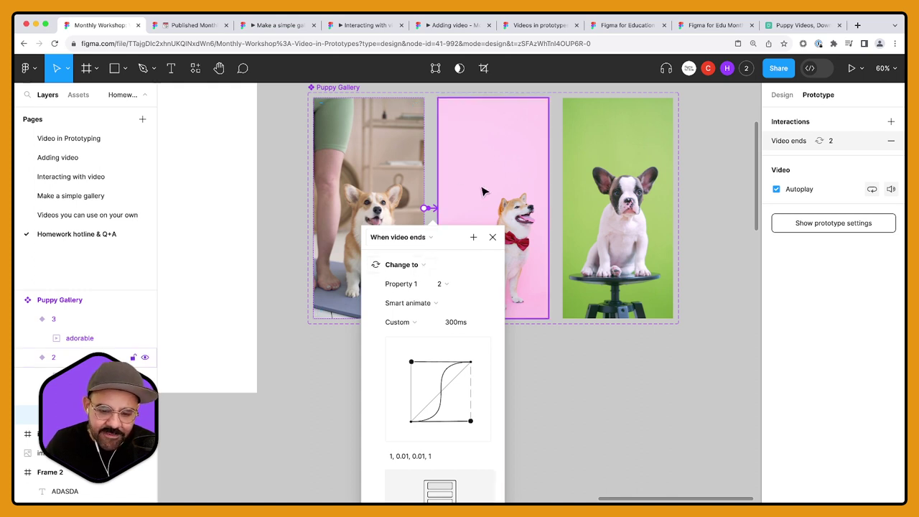
left_click(492, 237)
Step: Link the shiba video's end to variant 3 and the bulldog video's end back to variant 1
left_click(545, 259)
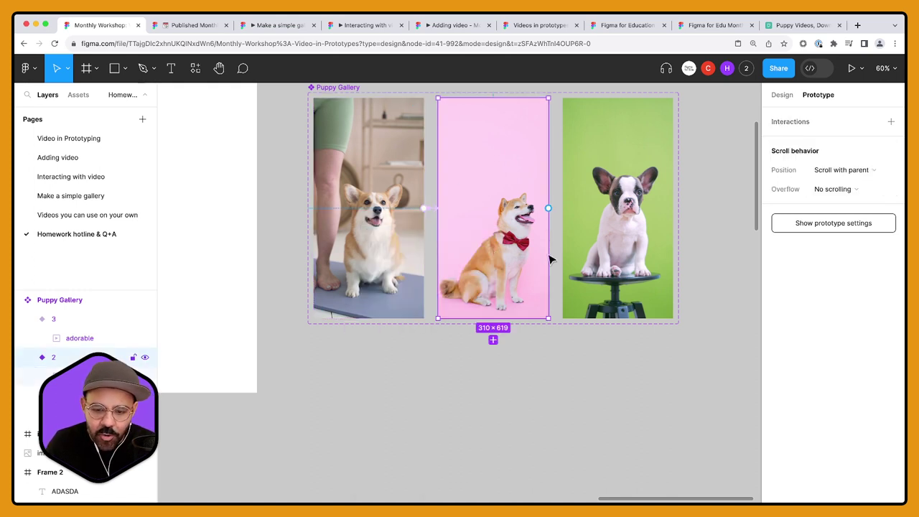
double_click(527, 219)
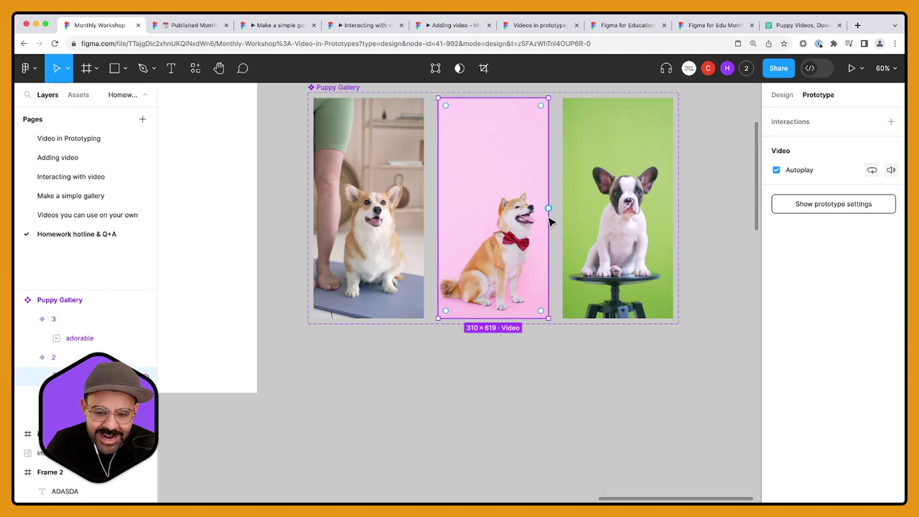
left_click_drag(548, 209, 578, 215)
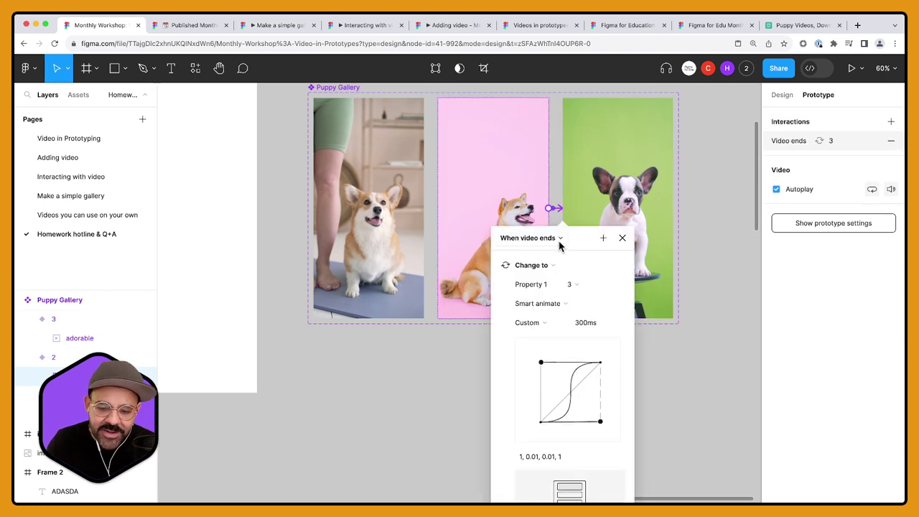
left_click(670, 210)
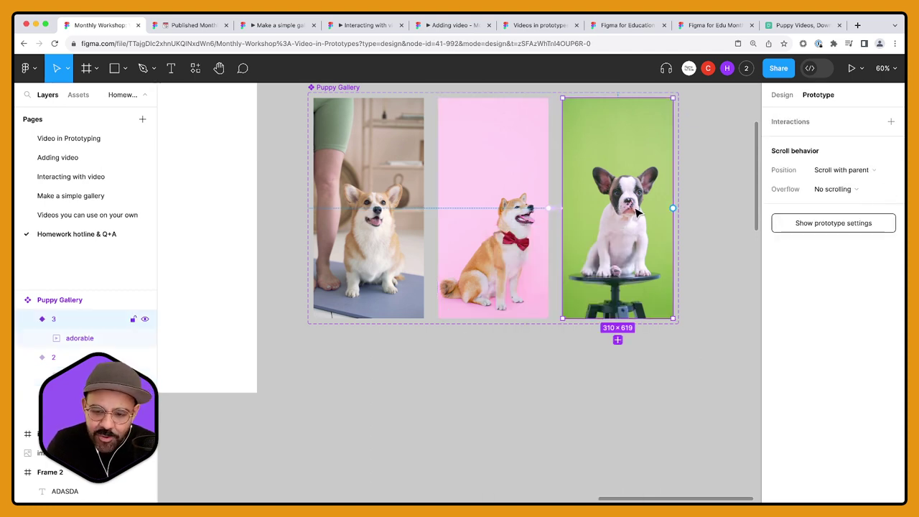
double_click(671, 214)
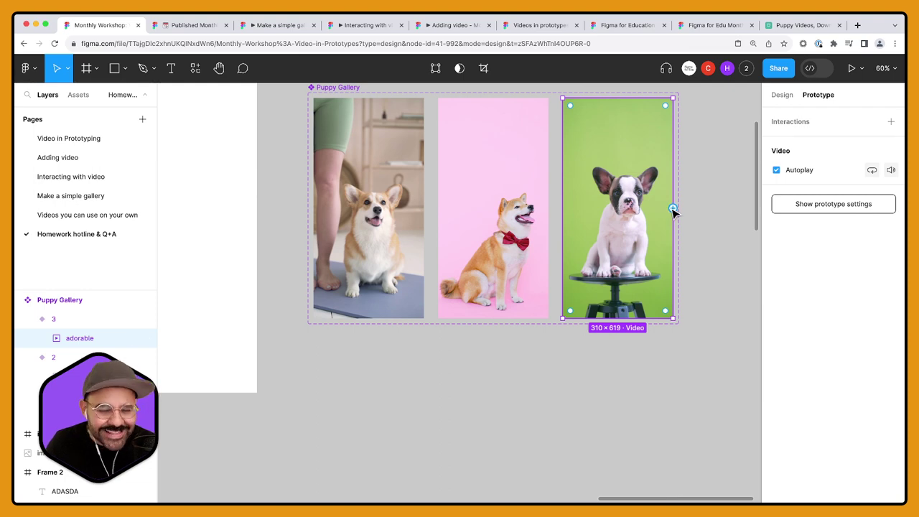
left_click_drag(673, 210, 409, 261)
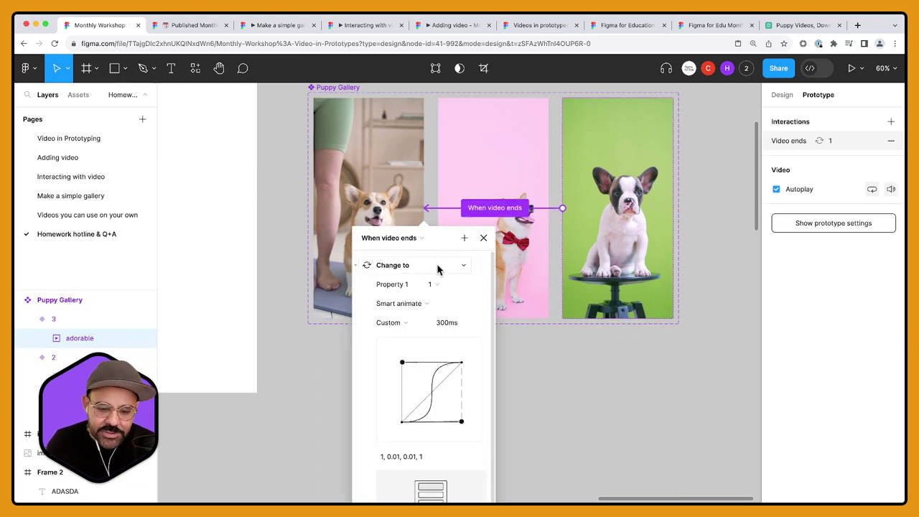
left_click(525, 369)
Step: Return to the Design panel and select the corgi frame in the gallery
scroll(519, 365, "down", 3)
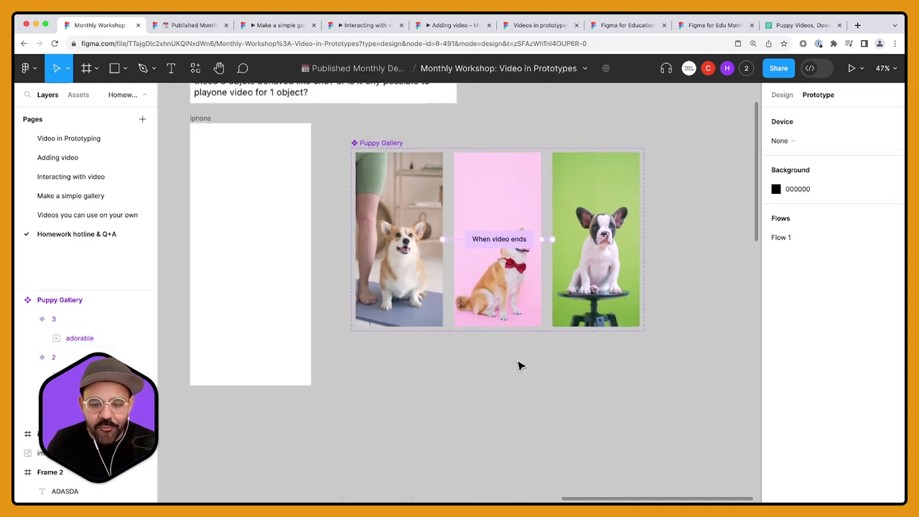
left_click(781, 96)
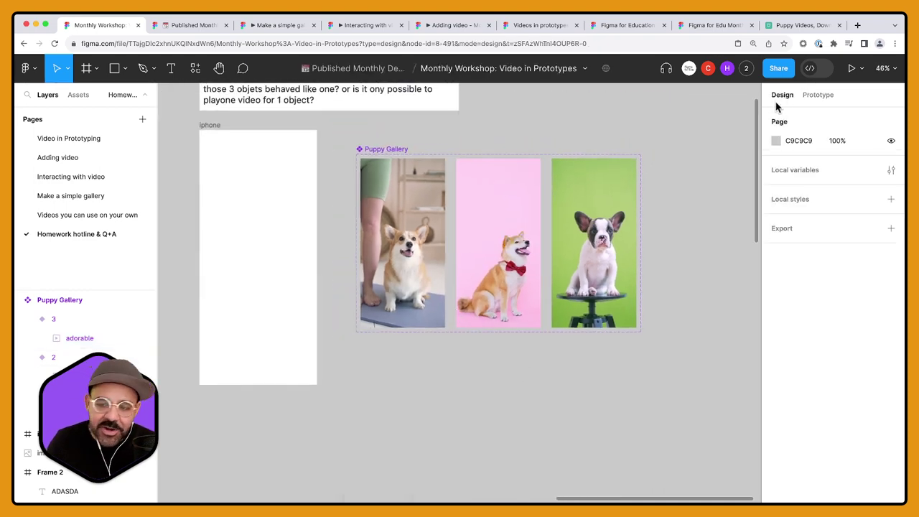
left_click(423, 204)
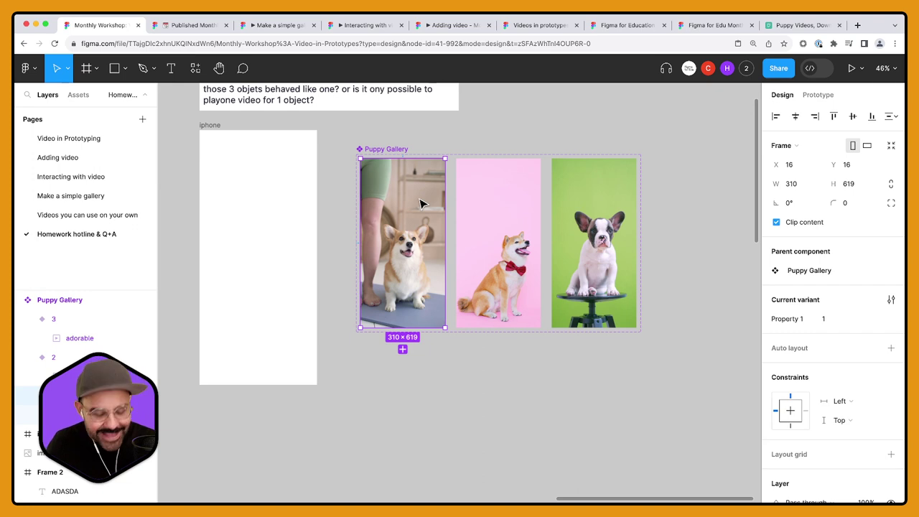
Step: Paste a copy of the corgi frame into the iphone frame, move it down, and set corner radius 13
key("super+c")
left_click(272, 194)
key("super+v")
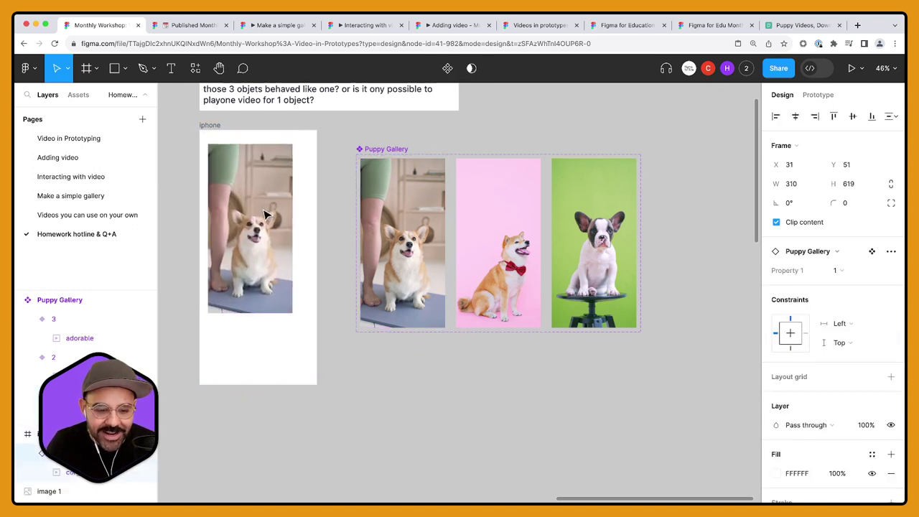
left_click_drag(266, 214, 296, 237)
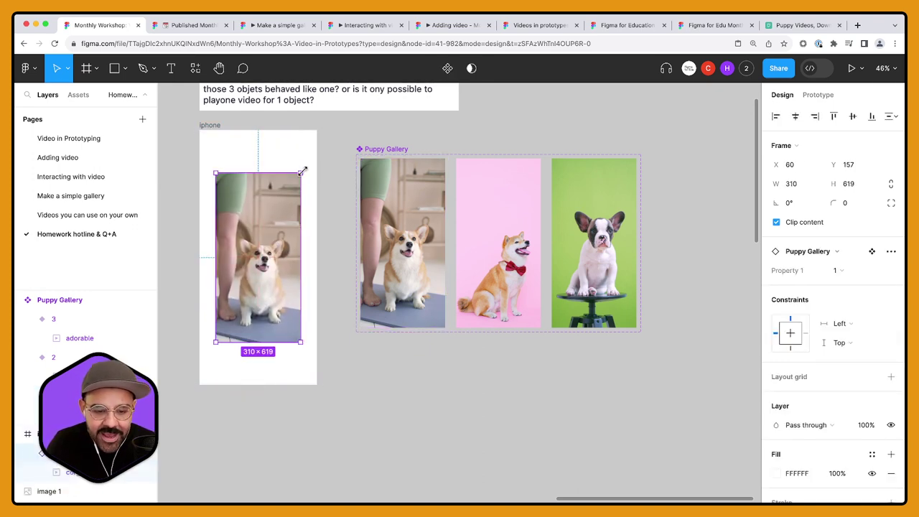
left_click_drag(834, 202, 264, 184)
left_click(338, 210)
Step: Present the iphone frame as a running prototype
scroll(361, 213, "left", 2)
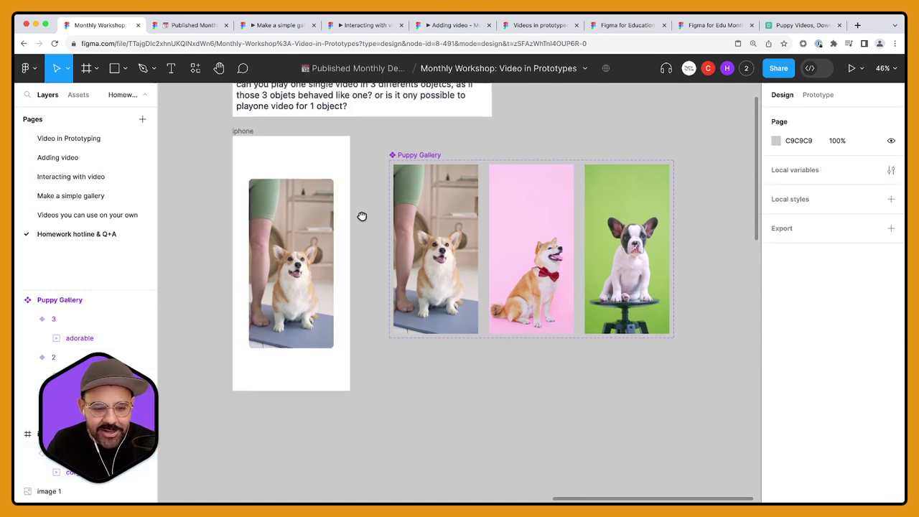
left_click(246, 131)
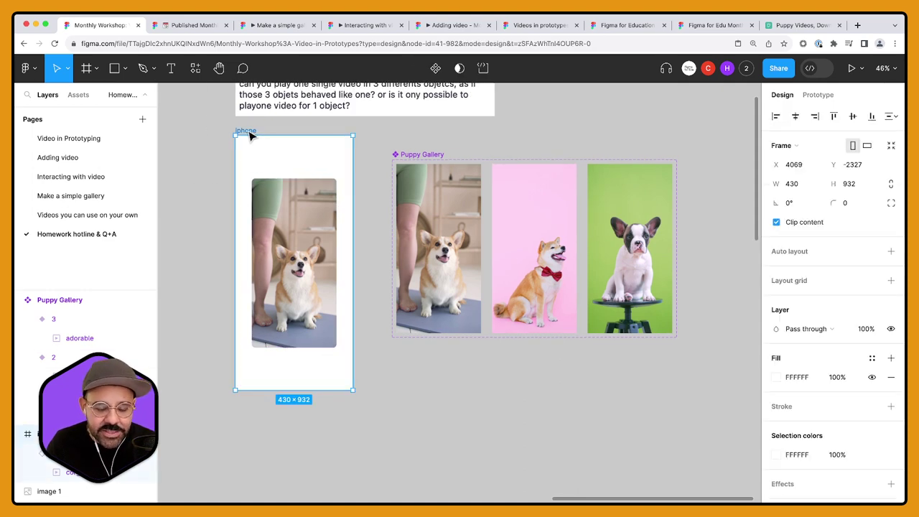
left_click(851, 68)
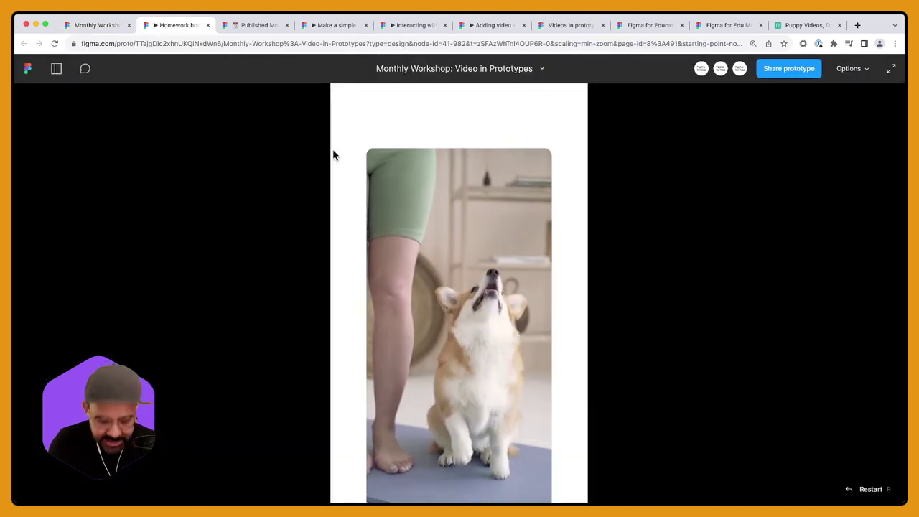
Step: Fit the prototype to the screen, watch the puppy videos cycle, then return to the design file
key("z")
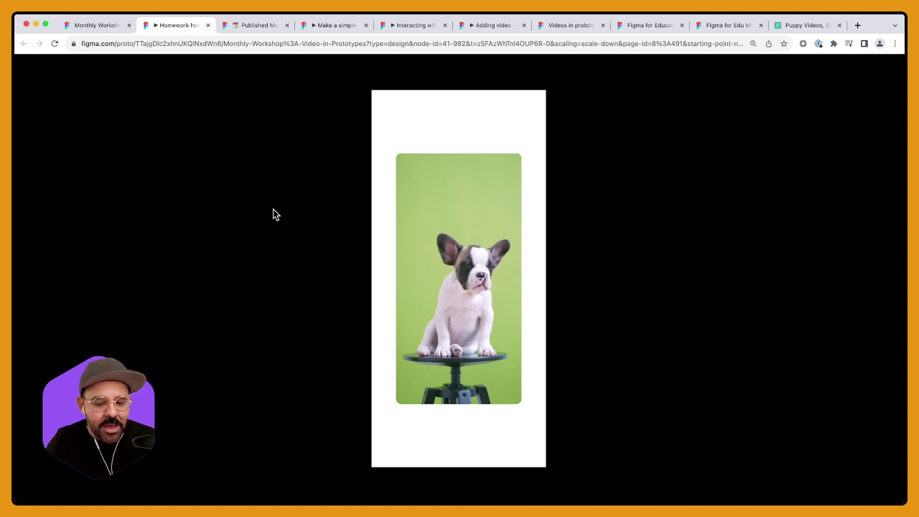
left_click(97, 25)
Step: Change the corgi video's video-end transition from Smart animate to Dissolve
left_click(818, 95)
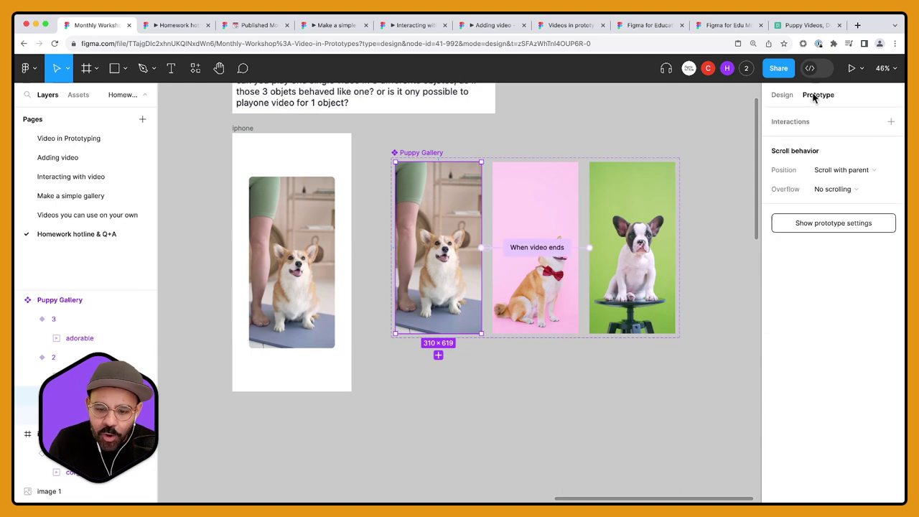
scroll(507, 256, "up", 5)
left_click(458, 244)
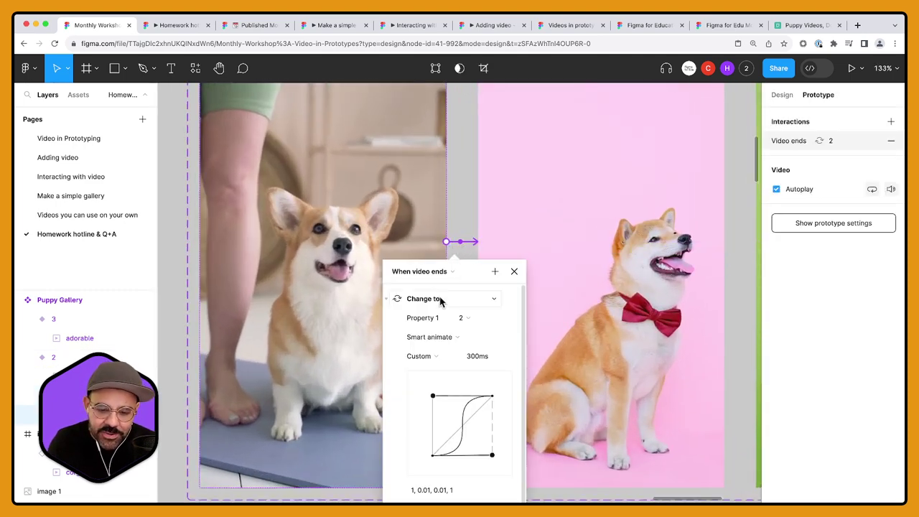
left_click(439, 337)
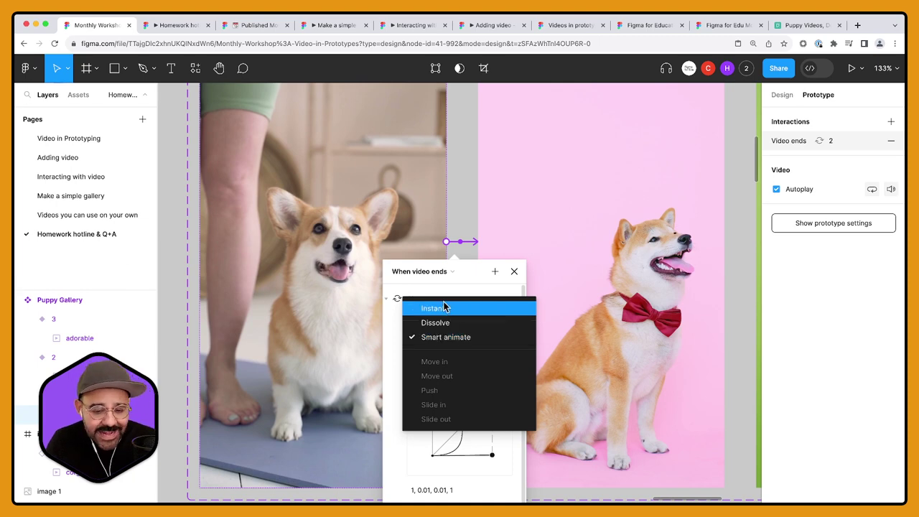
left_click(450, 324)
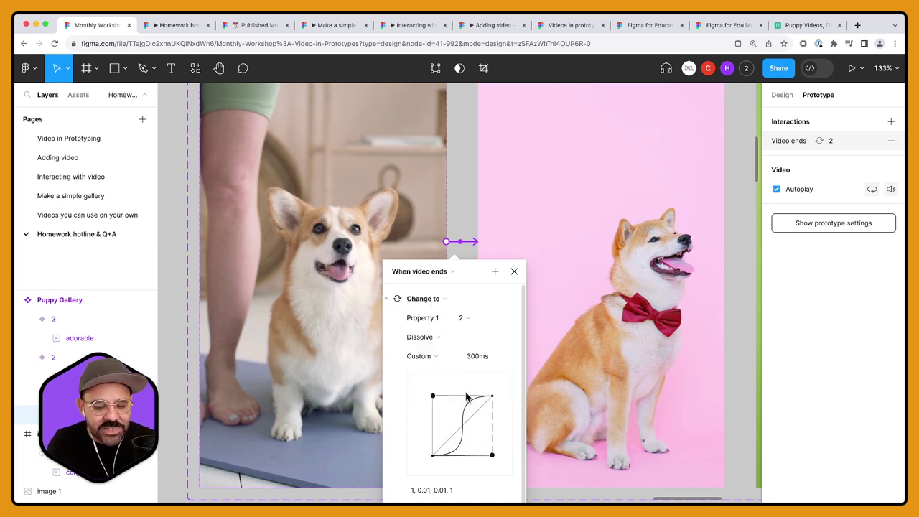
left_click(514, 272)
Step: Change the shiba video's video-end transition from Smart animate to Dissolve
scroll(564, 275, "down", 3)
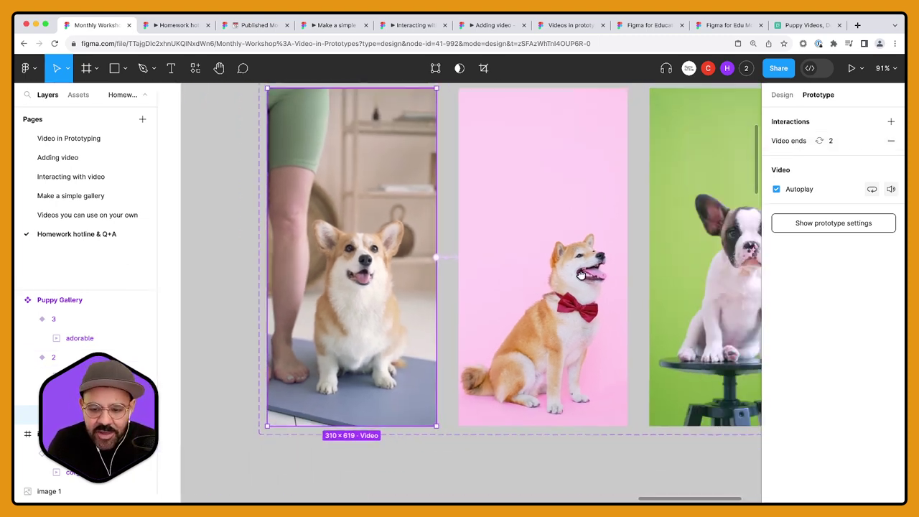
scroll(564, 275, "right", 2)
left_click(561, 262)
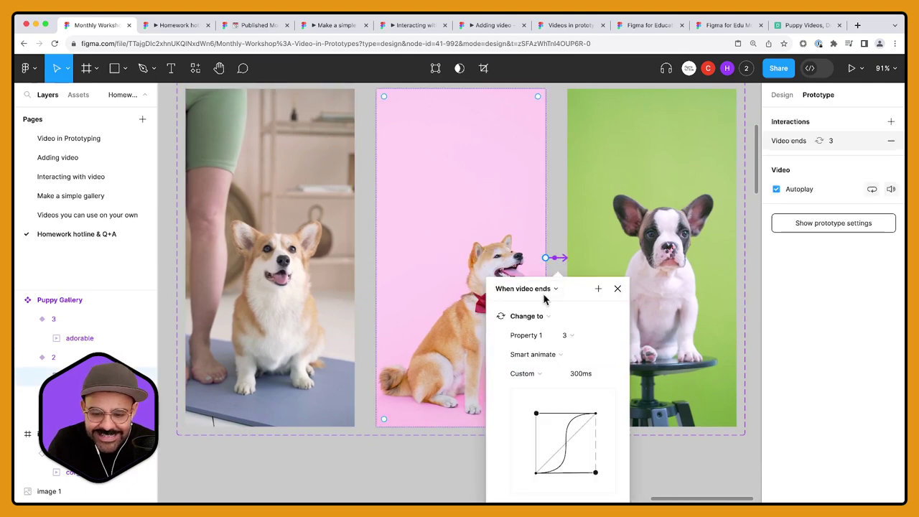
left_click(560, 355)
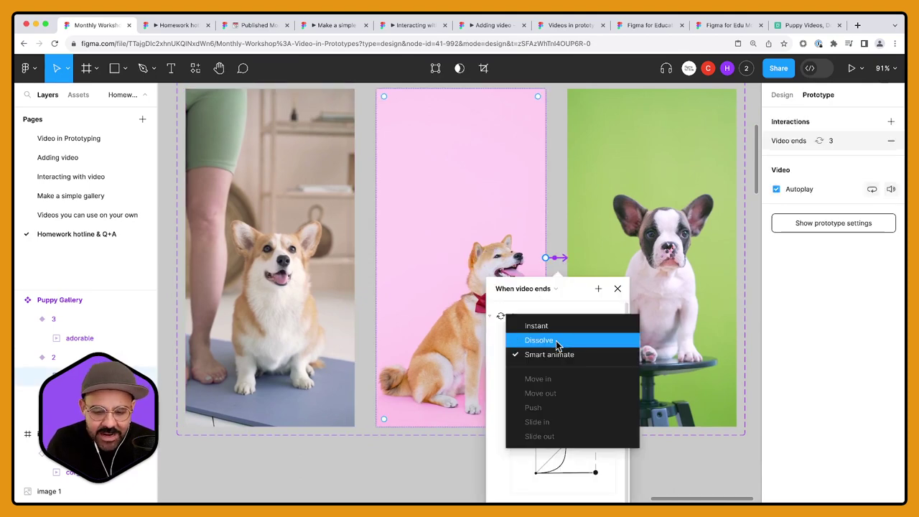
left_click(557, 341)
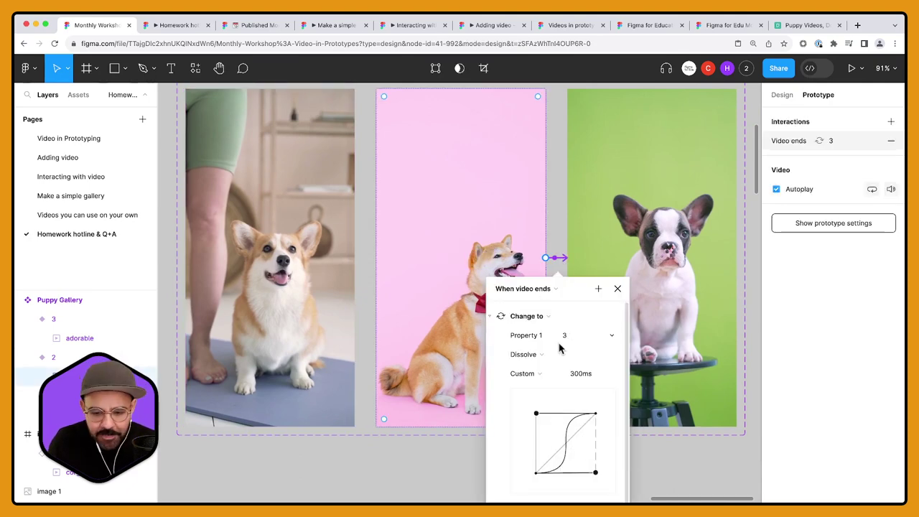
left_click(619, 289)
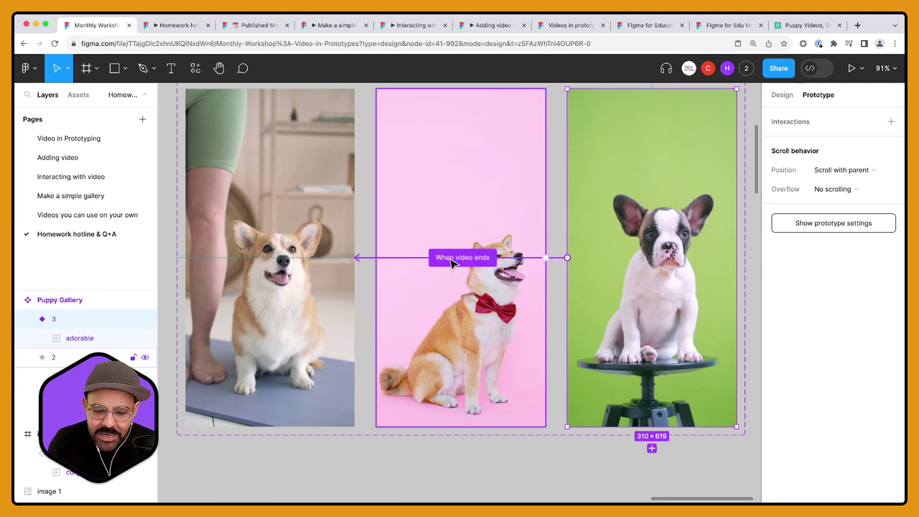
Step: Check the bulldog video's video-end interaction, moving its frame down and back into line
scroll(452, 263, "down", 3)
left_click_drag(570, 197, 569, 240)
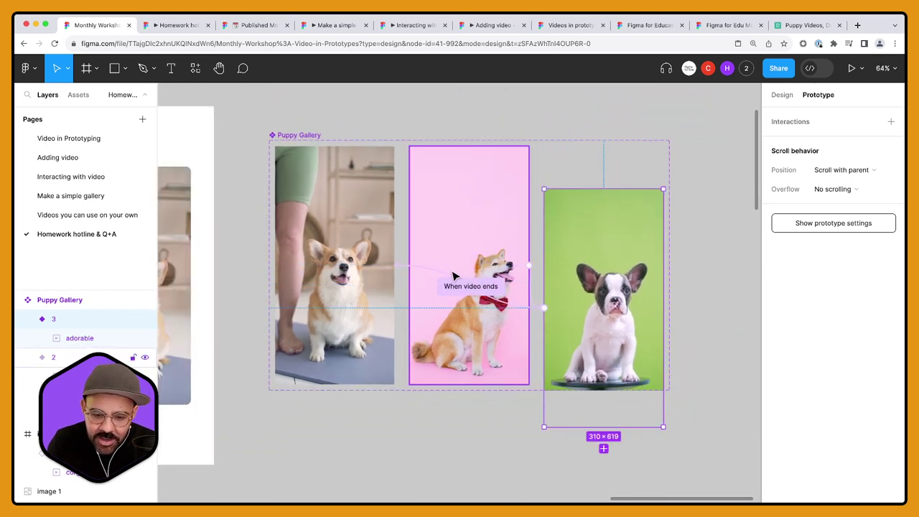
left_click(457, 285)
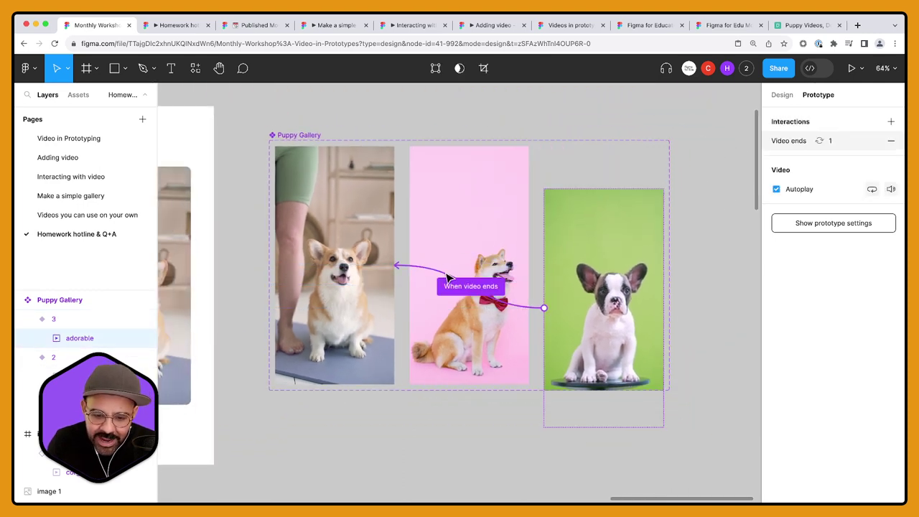
left_click(597, 484)
left_click(591, 319)
left_click_drag(592, 320, 590, 295)
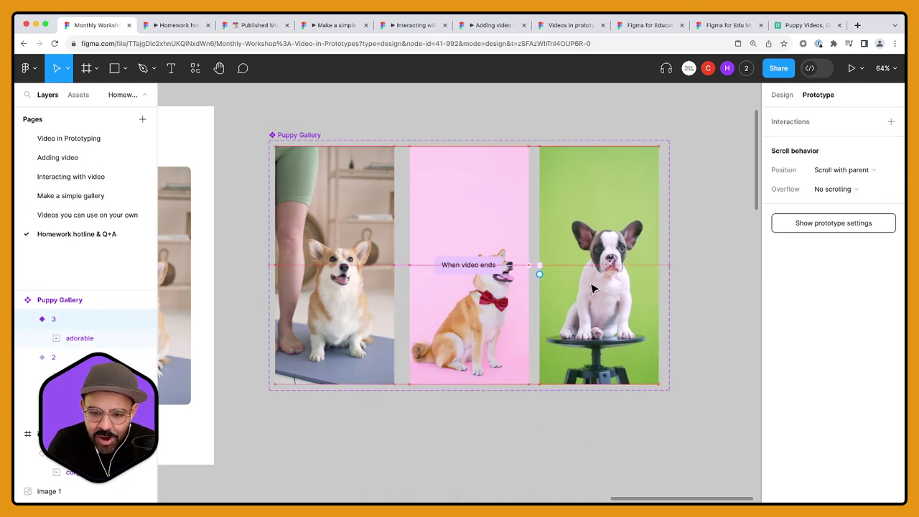
left_click(703, 313)
scroll(641, 304, "down", 2)
scroll(424, 280, "left", 2)
scroll(423, 280, "left", 3)
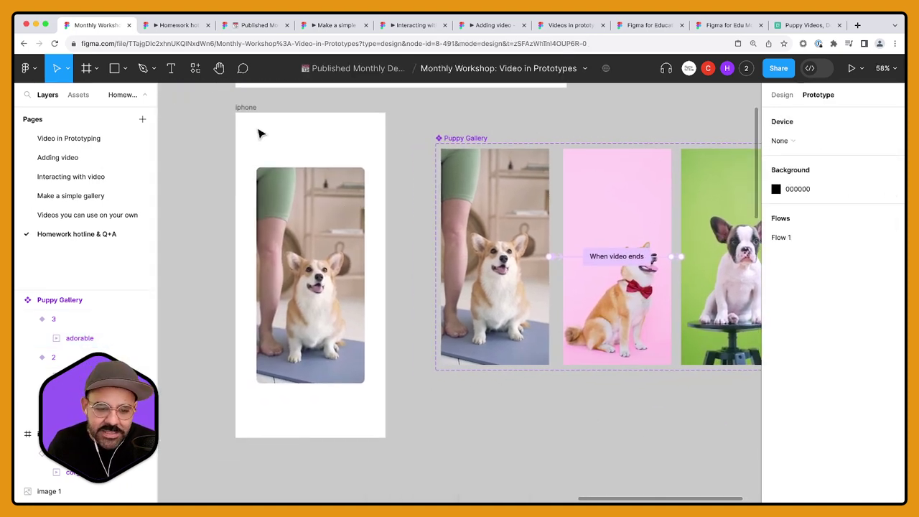
left_click(251, 112)
left_click(246, 106)
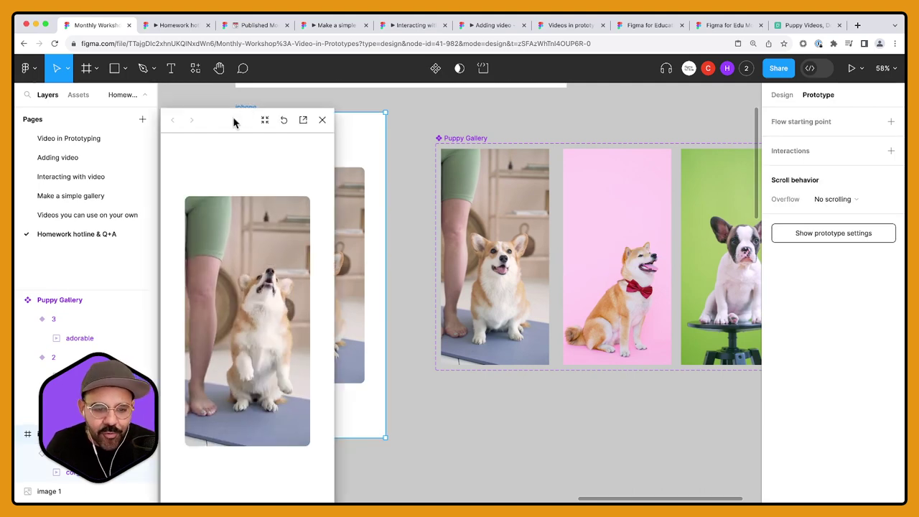
left_click_drag(234, 123, 241, 104)
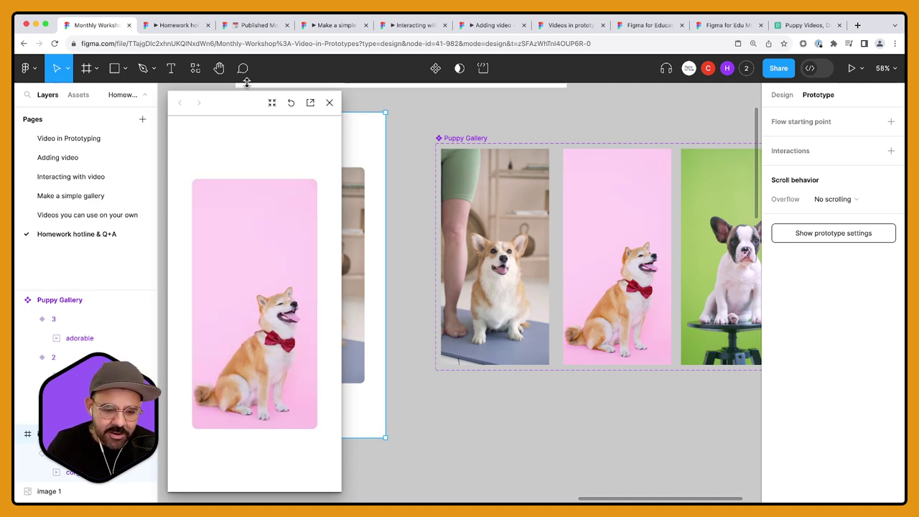
left_click(329, 103)
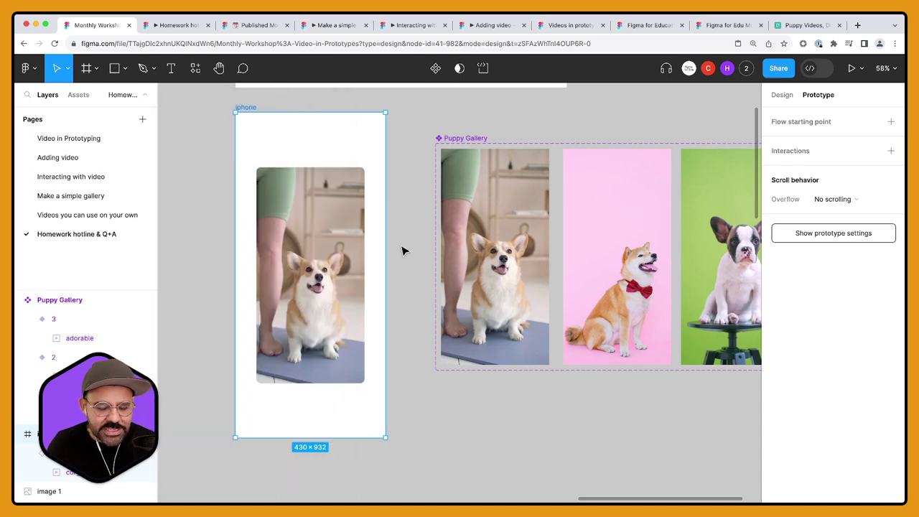
left_click(520, 267)
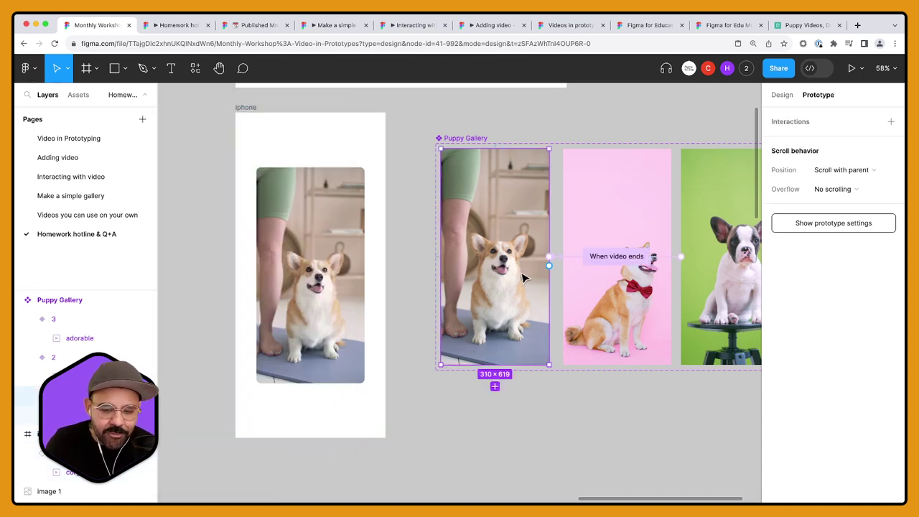
Step: Deselect the corgi video and pan to the Q&A comment screenshots near Frame 1 and Frame 2
scroll(546, 285, "up", 5)
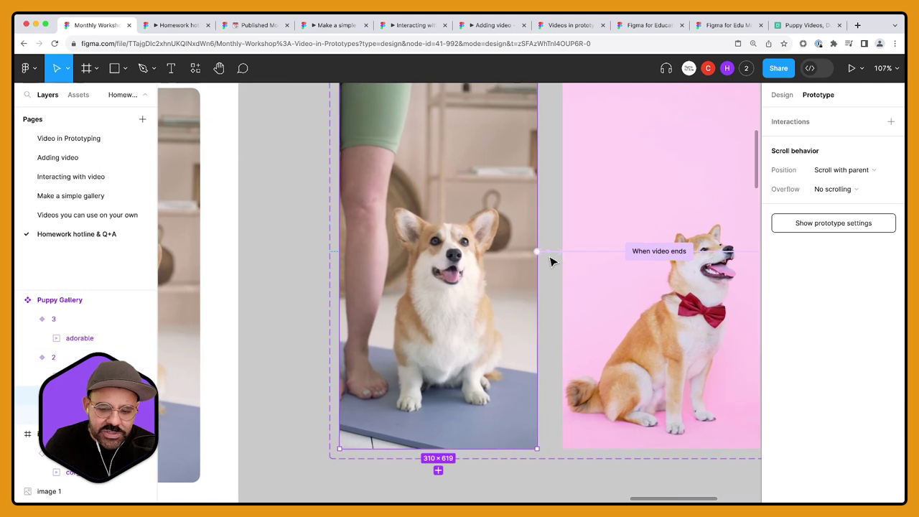
scroll(551, 269, "down", 3)
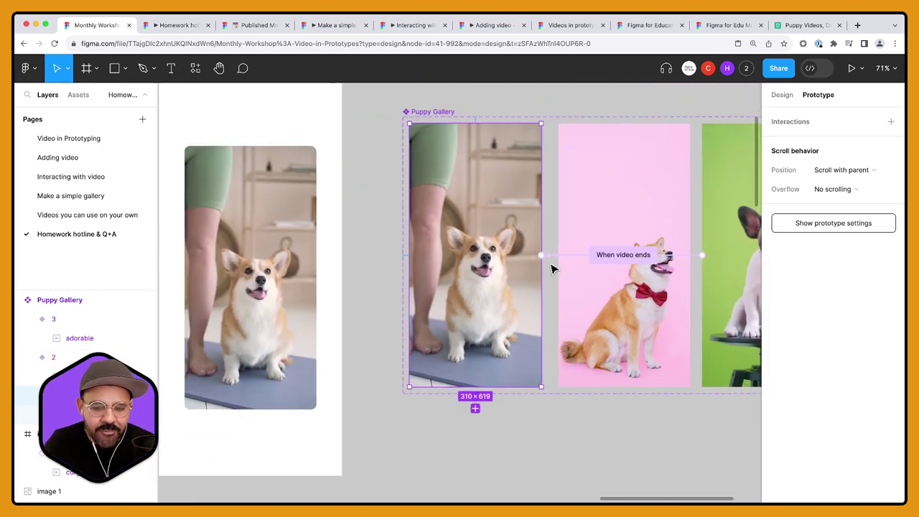
left_click(522, 422)
scroll(521, 420, "down", 3)
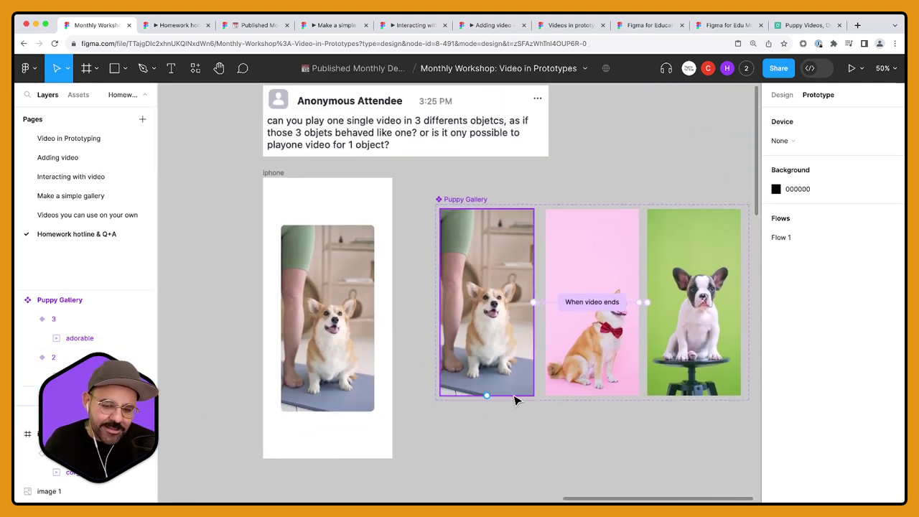
scroll(513, 411, "right", 2)
scroll(513, 410, "down", 1)
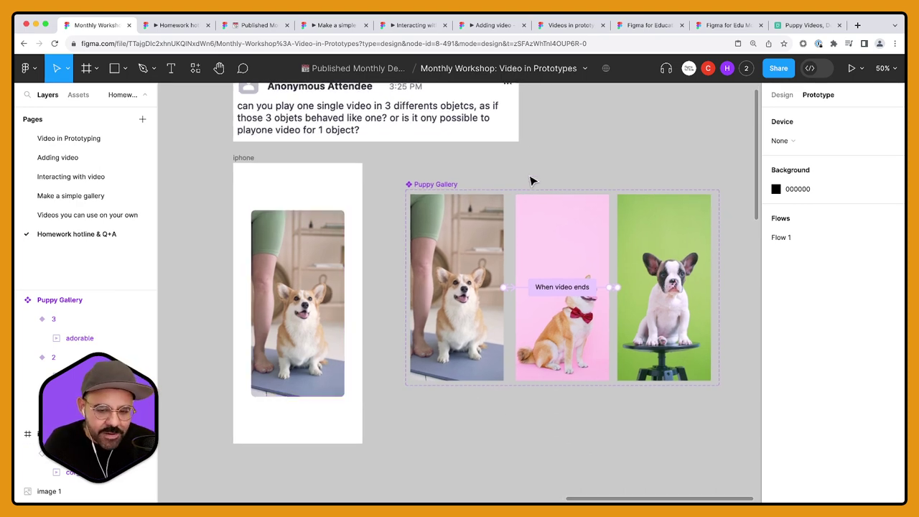
scroll(537, 173, "down", 3)
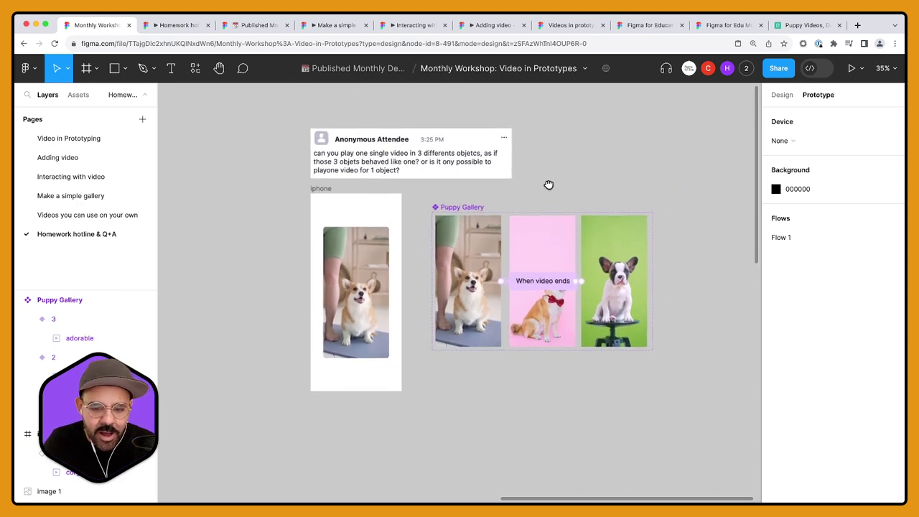
scroll(486, 178, "up", 4)
scroll(502, 170, "right", 3)
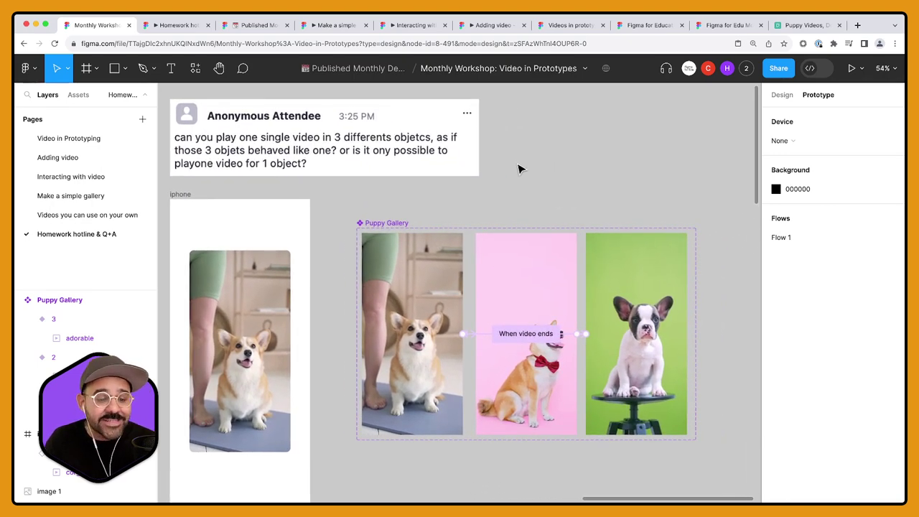
scroll(521, 169, "down", 2)
scroll(524, 168, "down", 5)
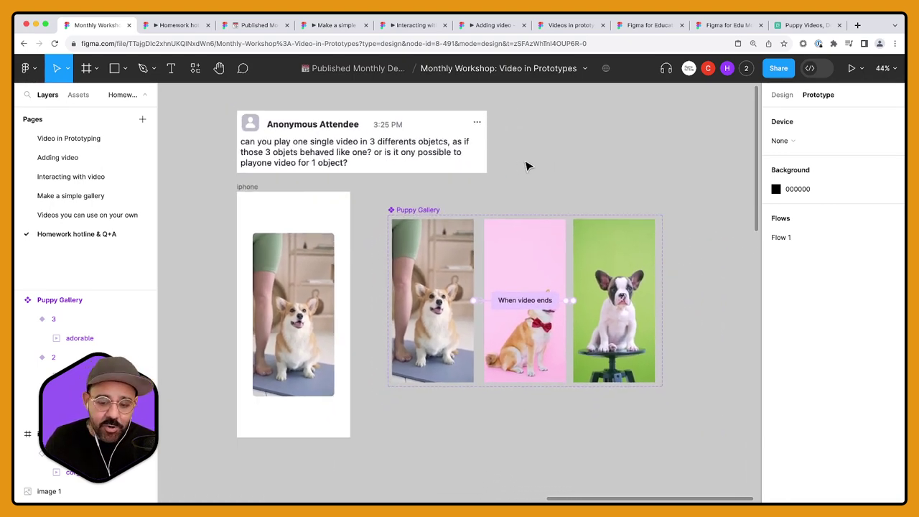
scroll(535, 246, "left", 5)
Step: Nudge the GIF question comment card slightly right and down
scroll(484, 253, "left", 3)
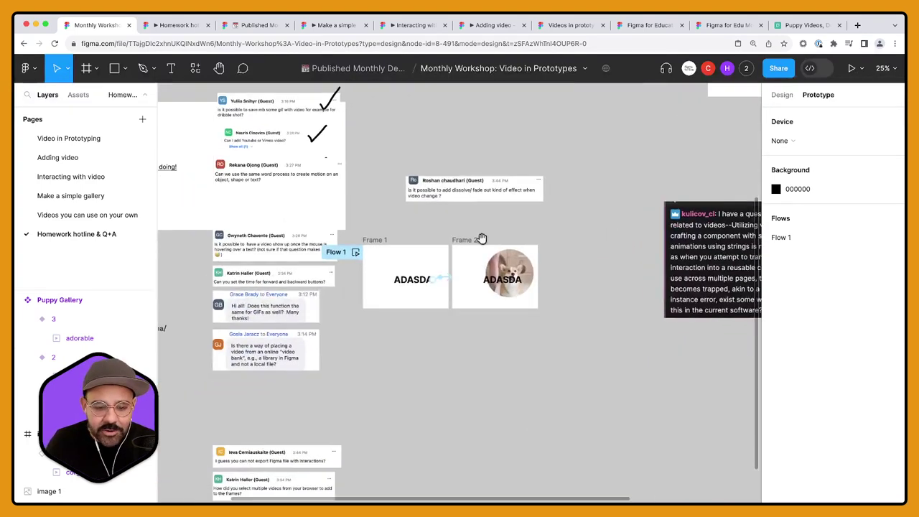
scroll(605, 287, "up", 5)
scroll(606, 287, "down", 3)
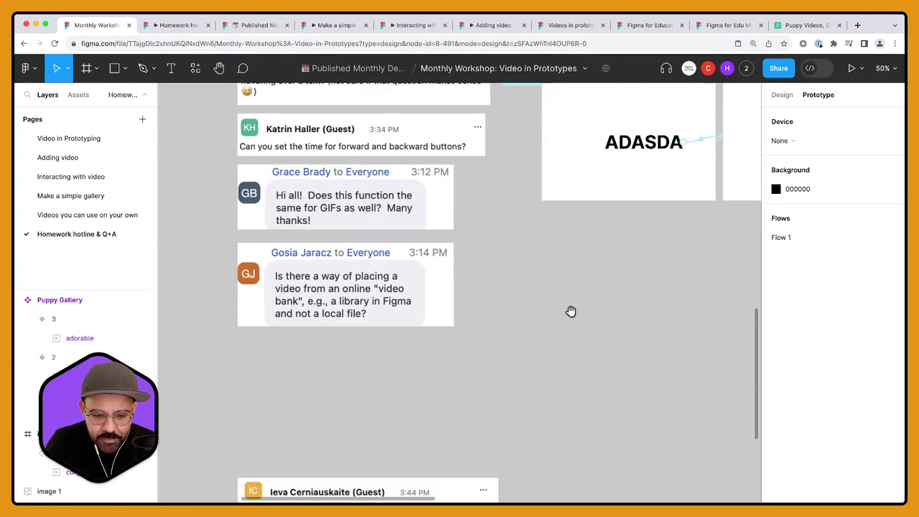
left_click(378, 173)
left_click_drag(379, 173, 385, 178)
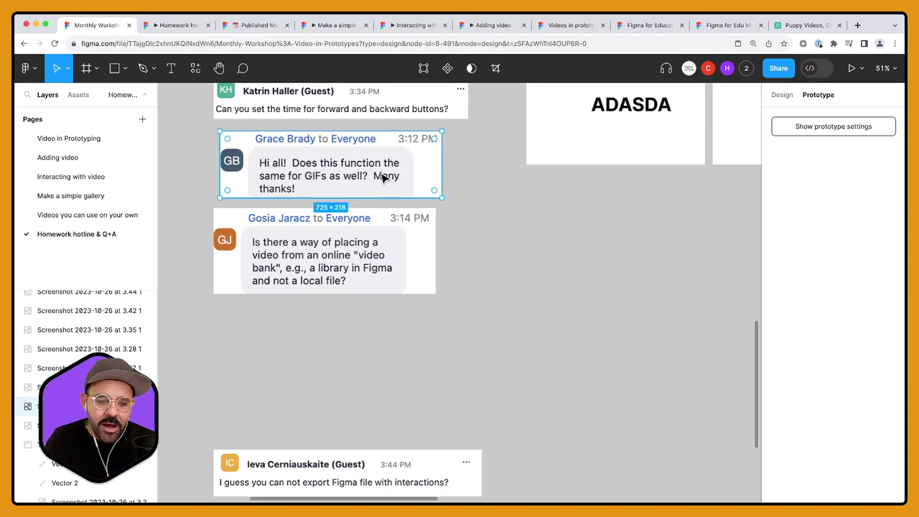
Step: Zoom out and back in on the iphone frame and Puppy Gallery
scroll(381, 176, "down", 6)
scroll(427, 203, "up", 5)
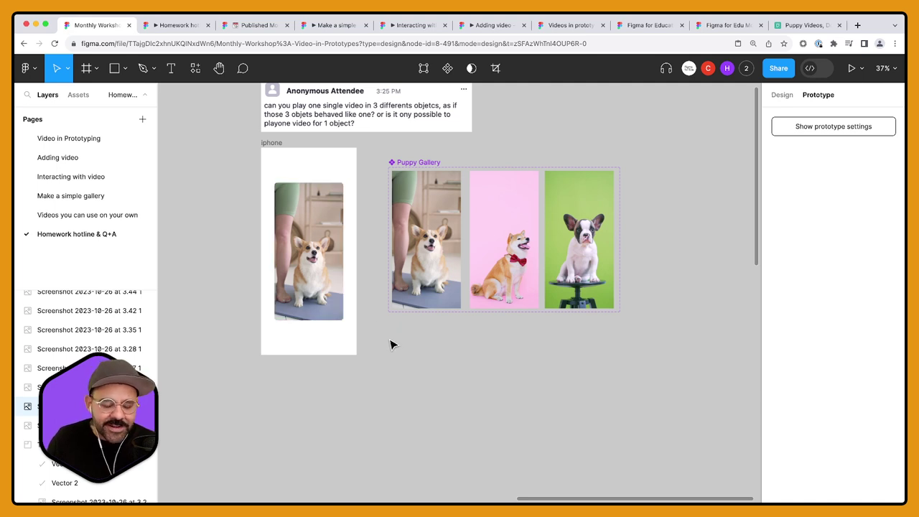
scroll(391, 342, "down", 3)
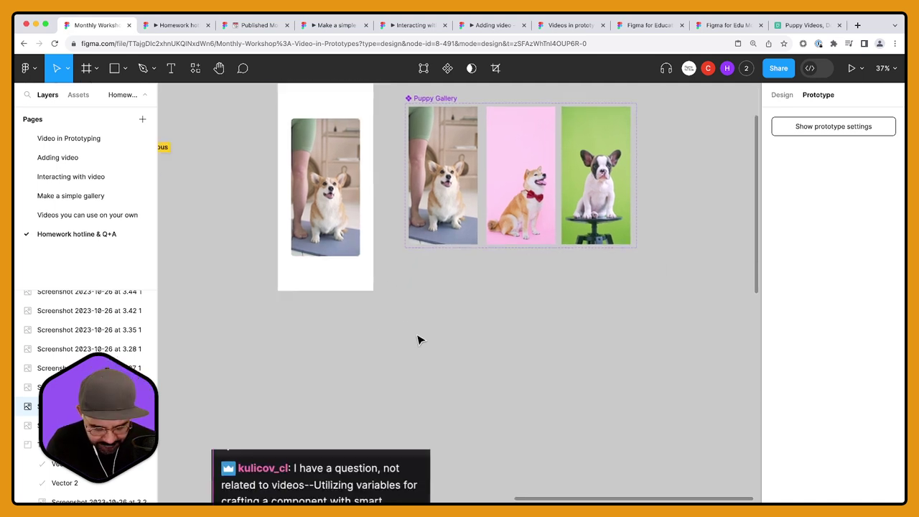
Step: Draw Frame 3 below the Puppy Gallery, drop in the ghost GIF, and enlarge the frame to fit
key("f")
left_click_drag(405, 305, 484, 386)
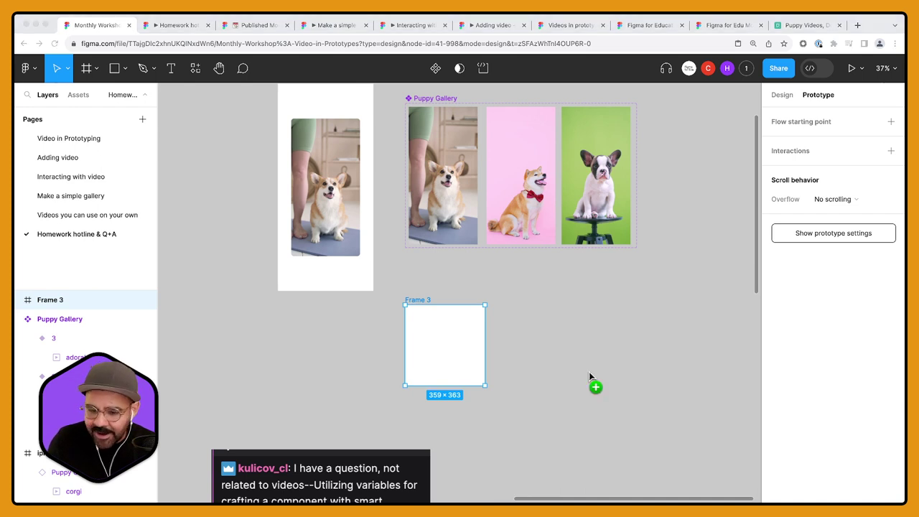
left_click_drag(589, 377, 479, 359)
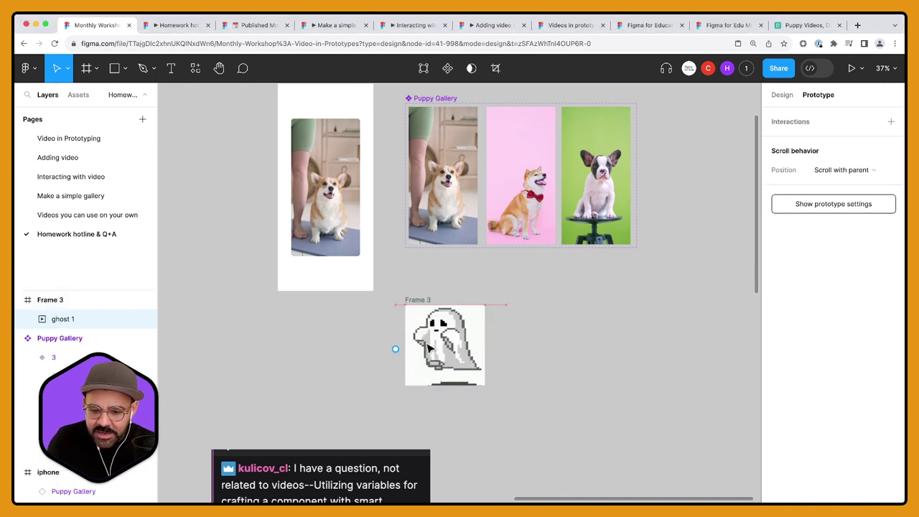
key("Escape")
left_click_drag(485, 385, 579, 439)
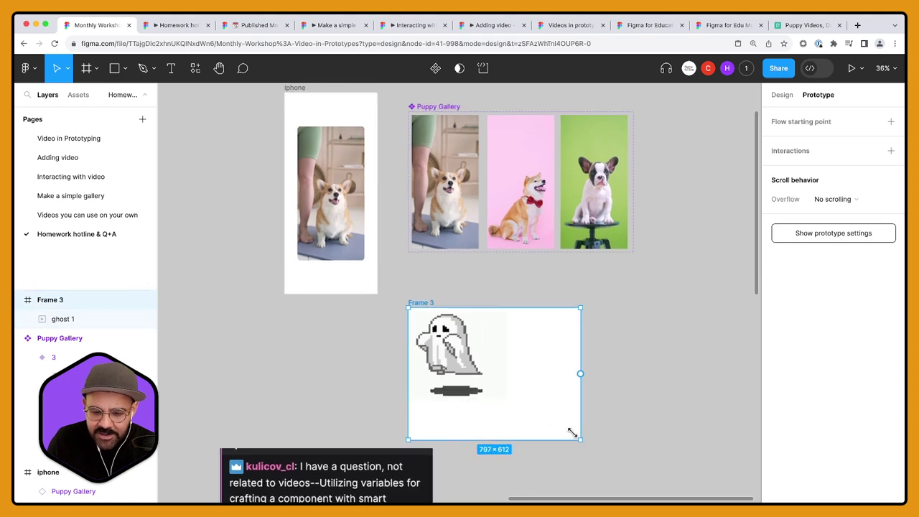
Step: Play the ghost 1 GIF in its fill settings preview
left_click(65, 318)
left_click(780, 97)
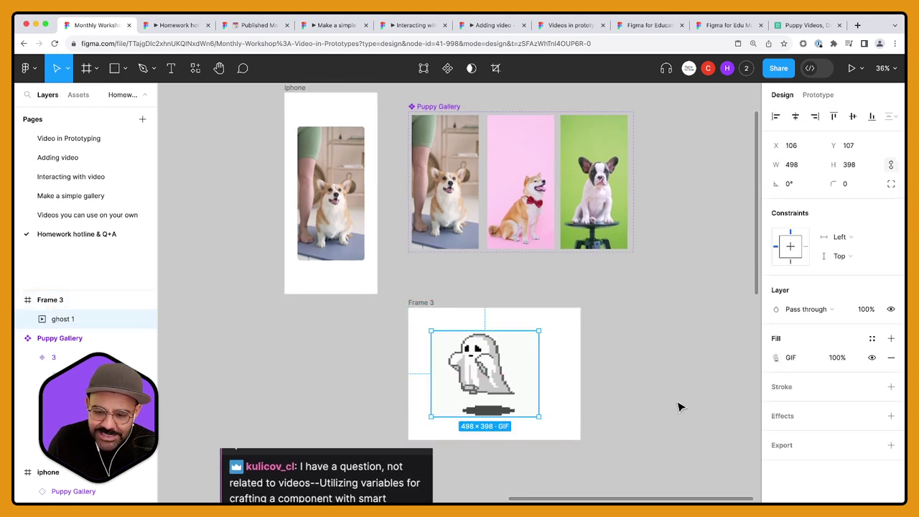
scroll(682, 399, "down", 3)
left_click(775, 358)
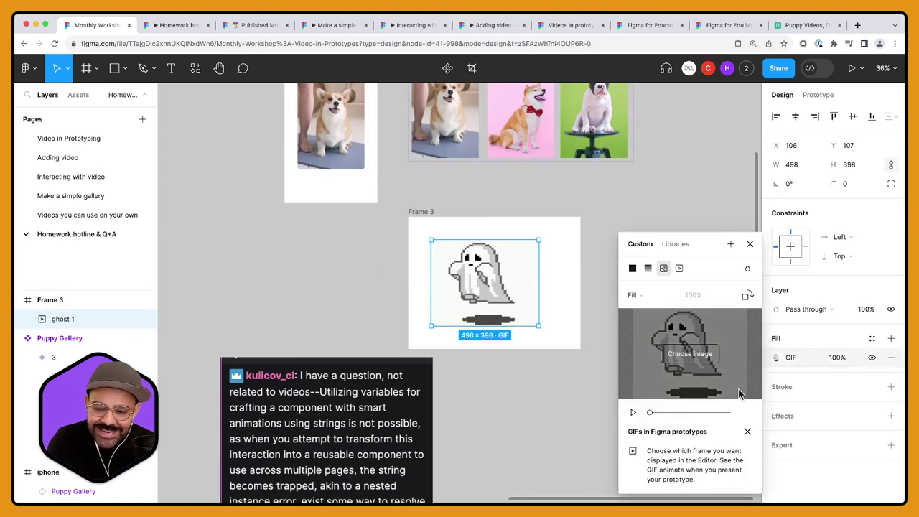
left_click(632, 413)
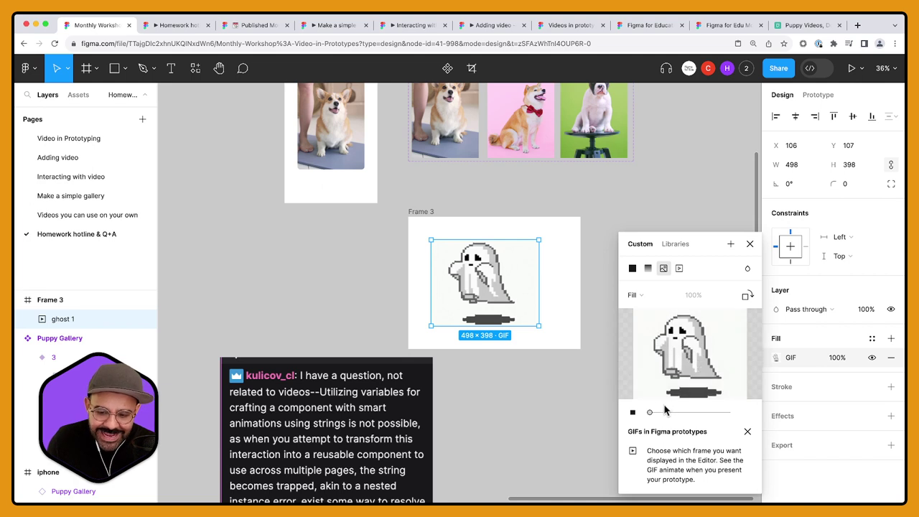
left_click(751, 245)
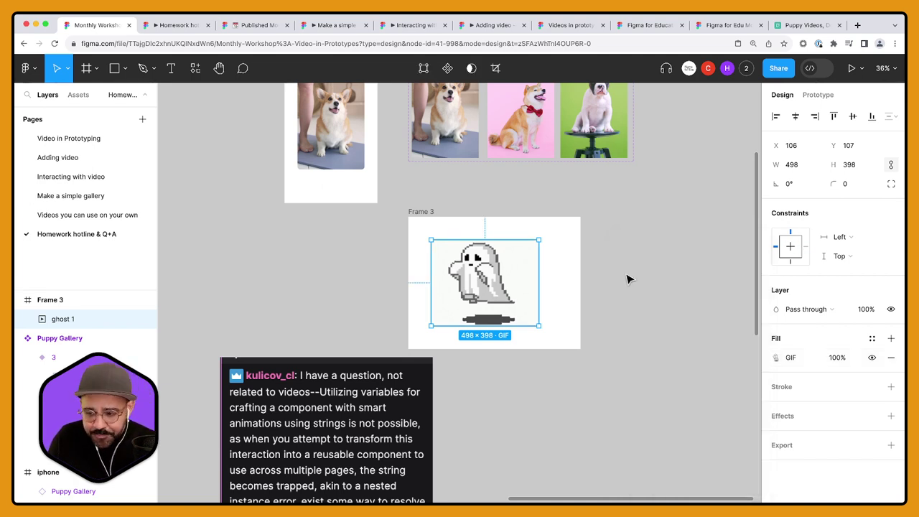
Step: Preview Frame 3 in the inline prototype, then close it and reselect the ghost GIF
left_click(422, 213)
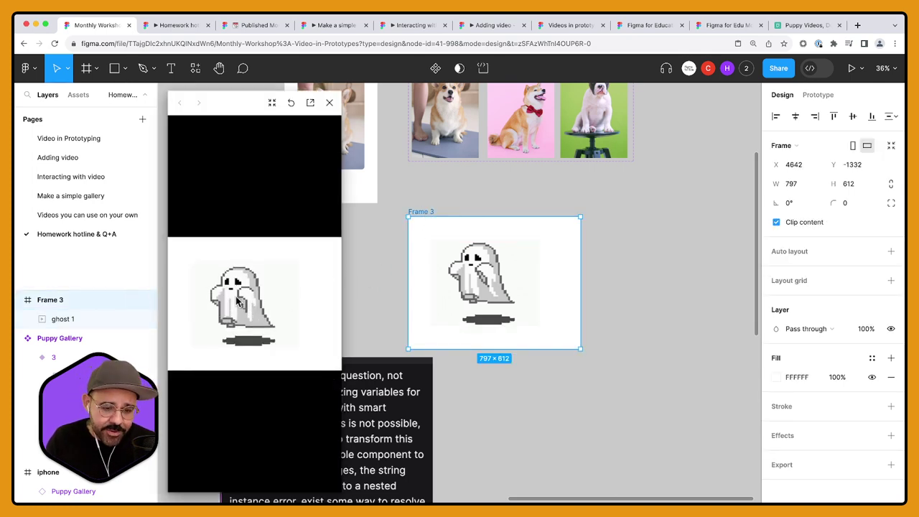
left_click(330, 102)
left_click(472, 286)
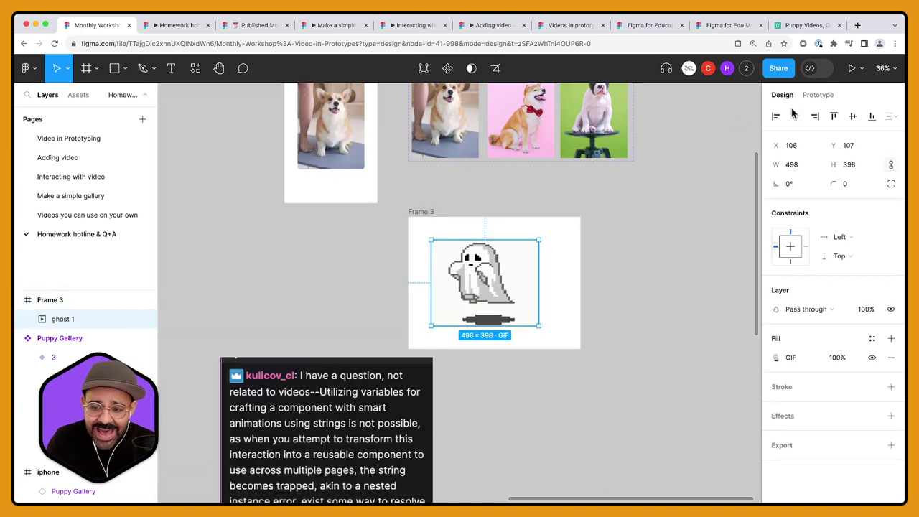
Step: Add an on-click interaction to the ghost GIF and browse its actions without picking one
left_click(817, 96)
left_click(891, 121)
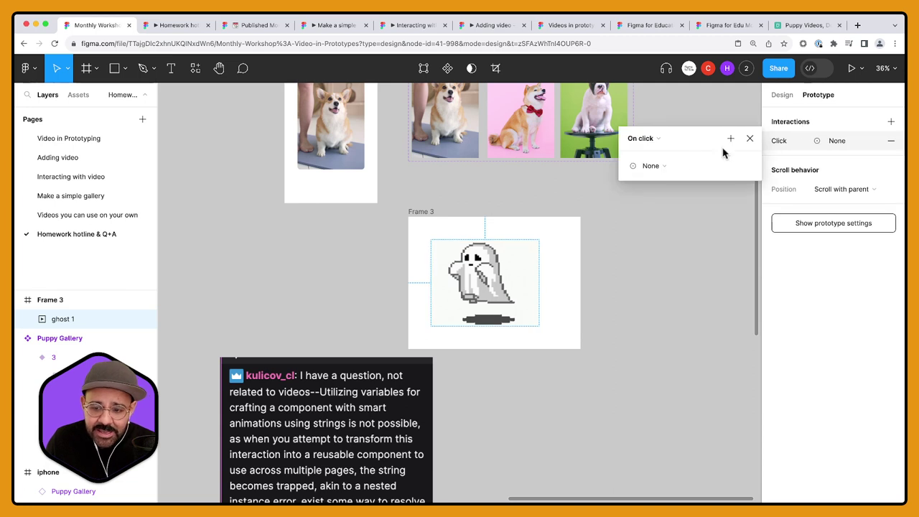
left_click(675, 165)
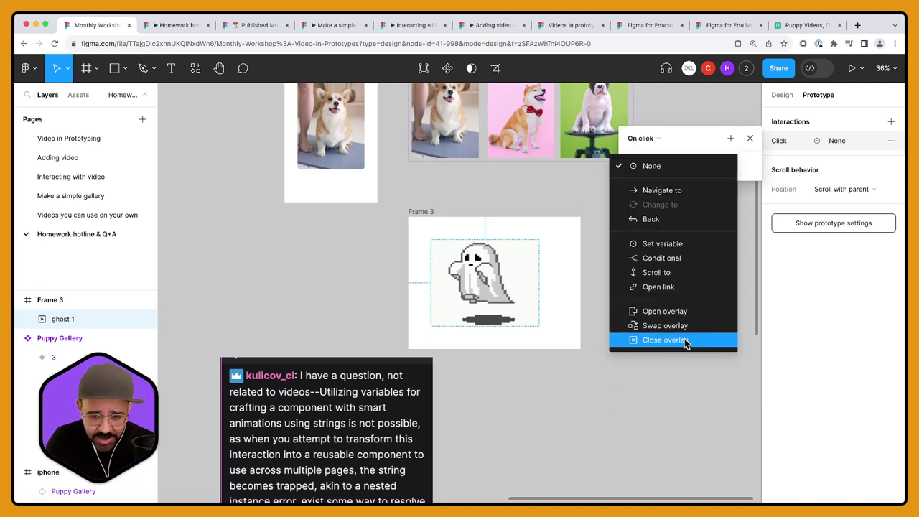
left_click(748, 138)
left_click(501, 268)
Step: Delete the ghost GIF and the empty Frame 3
key("Delete")
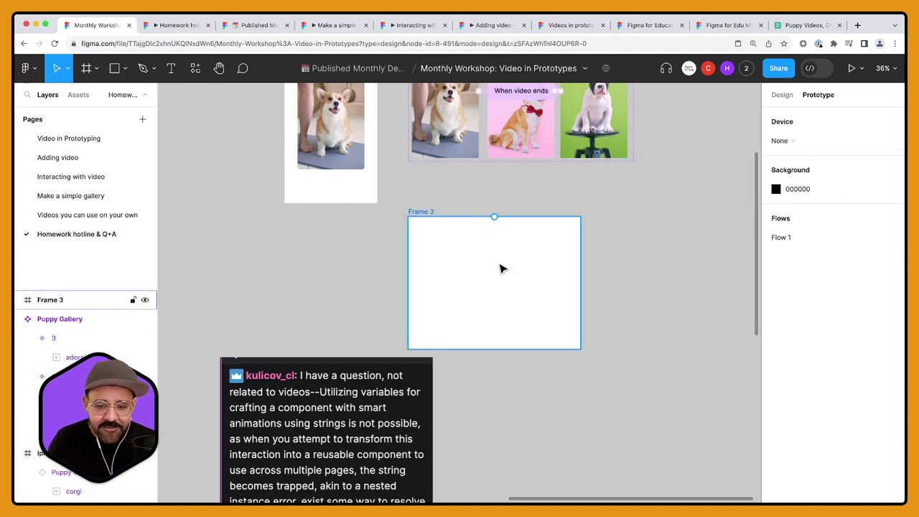
left_click_drag(504, 263, 488, 378)
key("Delete")
left_click(557, 269)
left_click(460, 285)
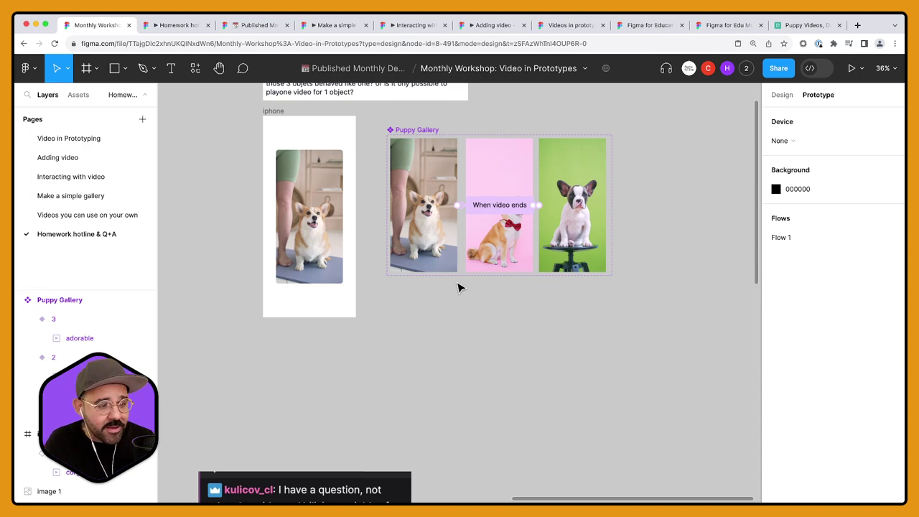
Step: Look over the Q&A cards, including the forward/backward buttons one, then go to the Adding video page
scroll(452, 288, "down", 3)
scroll(433, 351, "down", 5)
scroll(486, 268, "left", 5)
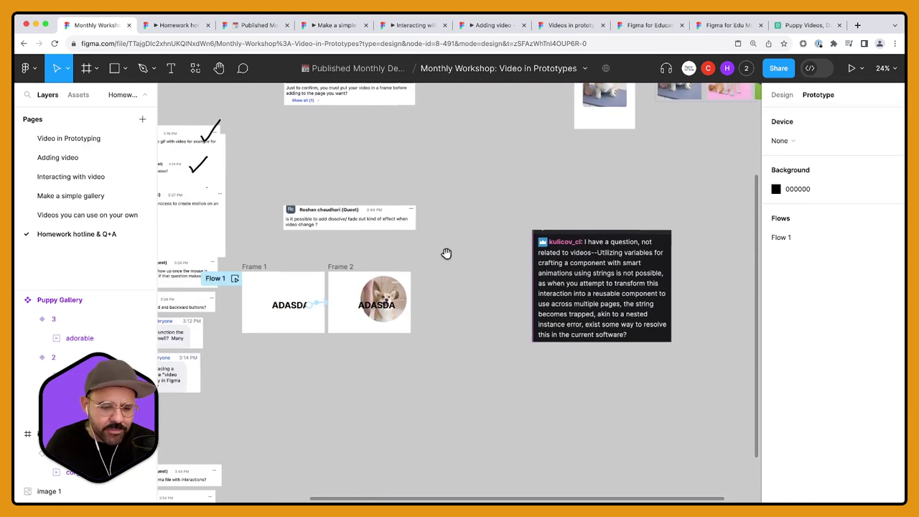
scroll(302, 294, "up", 5)
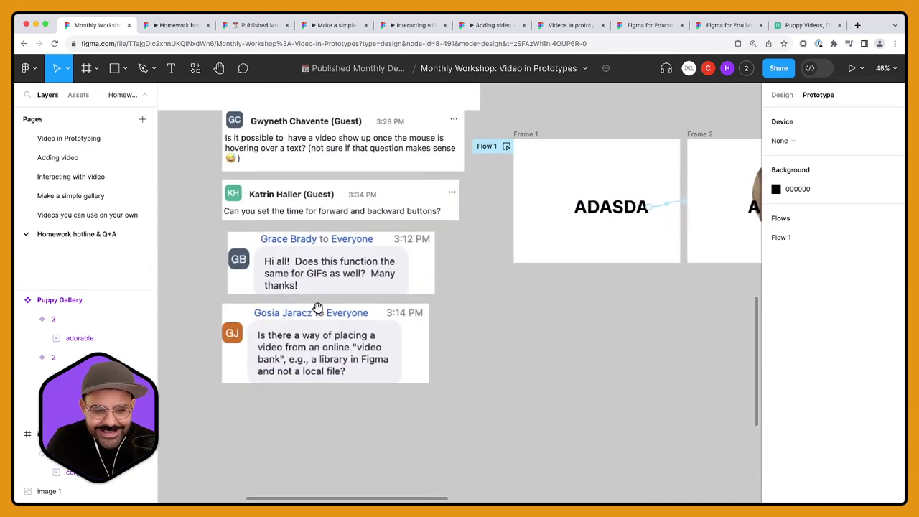
scroll(379, 275, "up", 1)
scroll(384, 275, "up", 1)
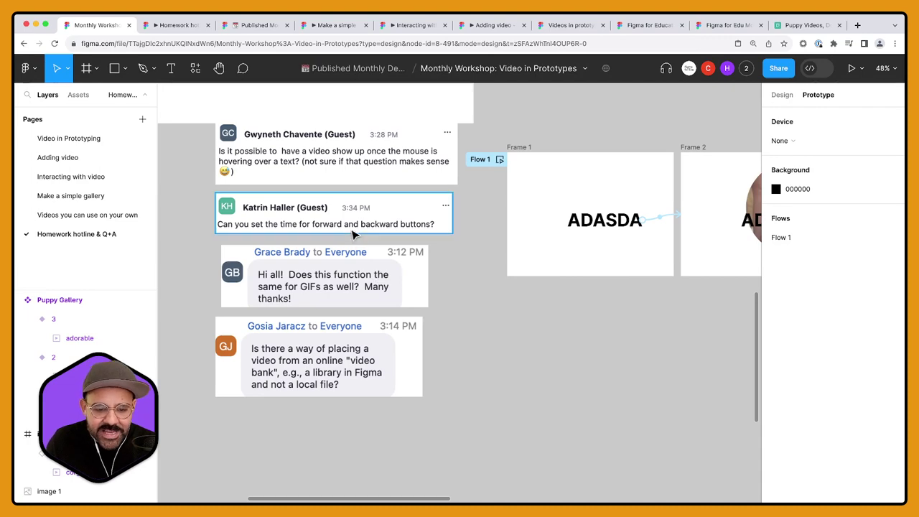
scroll(352, 233, "down", 5)
left_click(352, 231)
scroll(434, 249, "right", 5)
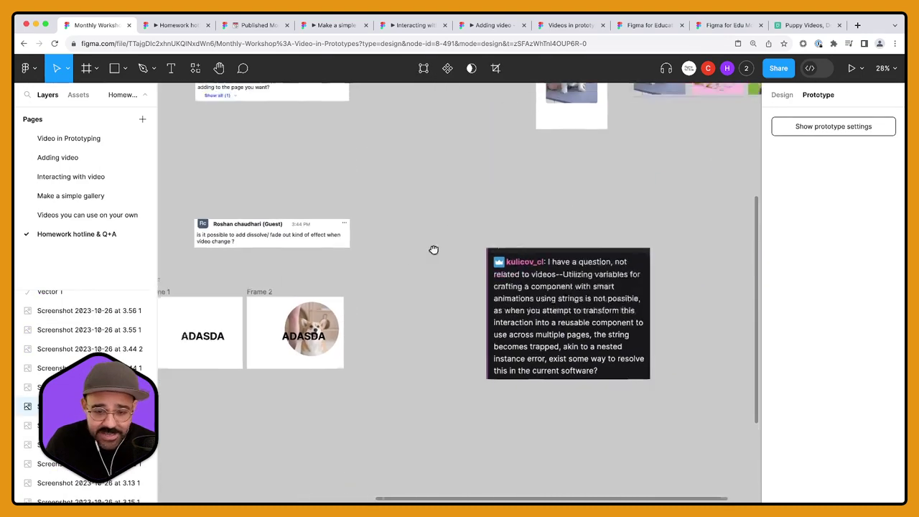
scroll(434, 249, "up", 5)
scroll(433, 249, "right", 3)
scroll(519, 230, "up", 5)
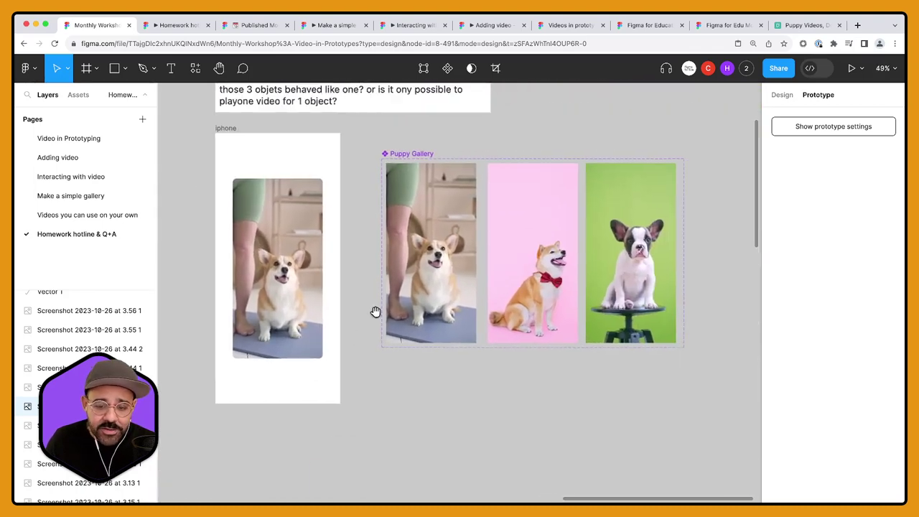
scroll(400, 373, "down", 5)
scroll(405, 258, "left", 2)
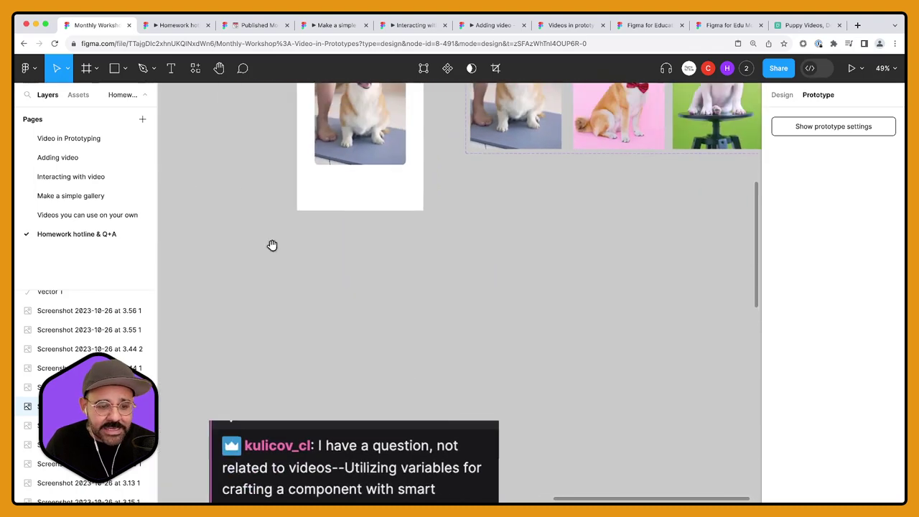
left_click(113, 164)
scroll(333, 267, "down", 5)
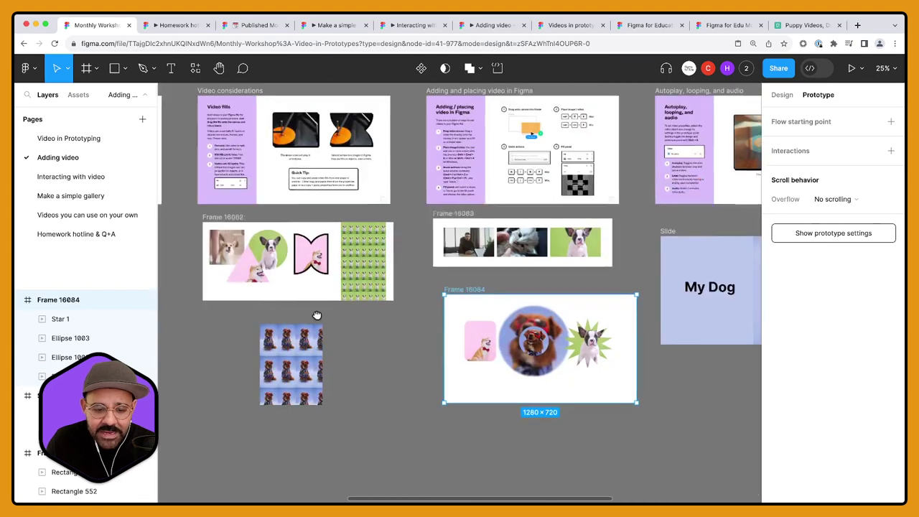
Step: Visit the Video in Prototyping page, then return to the Adding video page
scroll(248, 248, "left", 10)
scroll(376, 261, "up", 2)
scroll(497, 278, "right", 10)
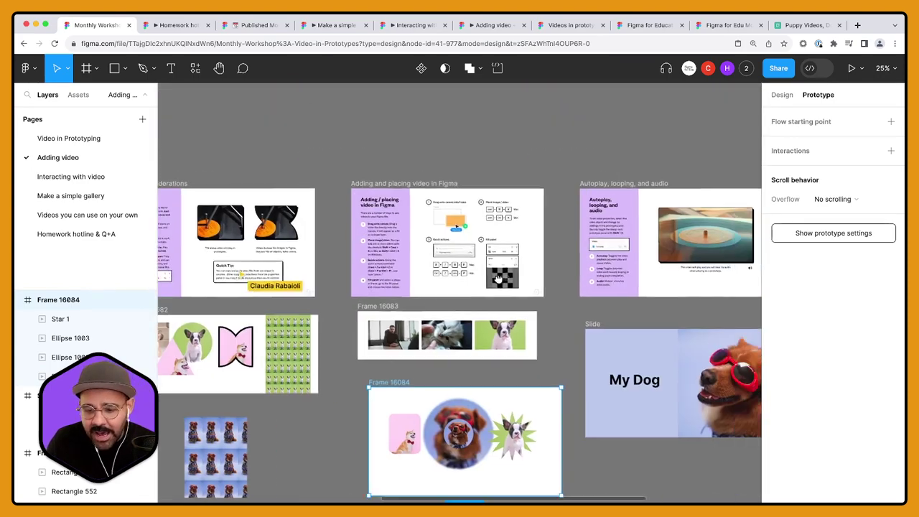
scroll(499, 278, "right", 5)
left_click(84, 140)
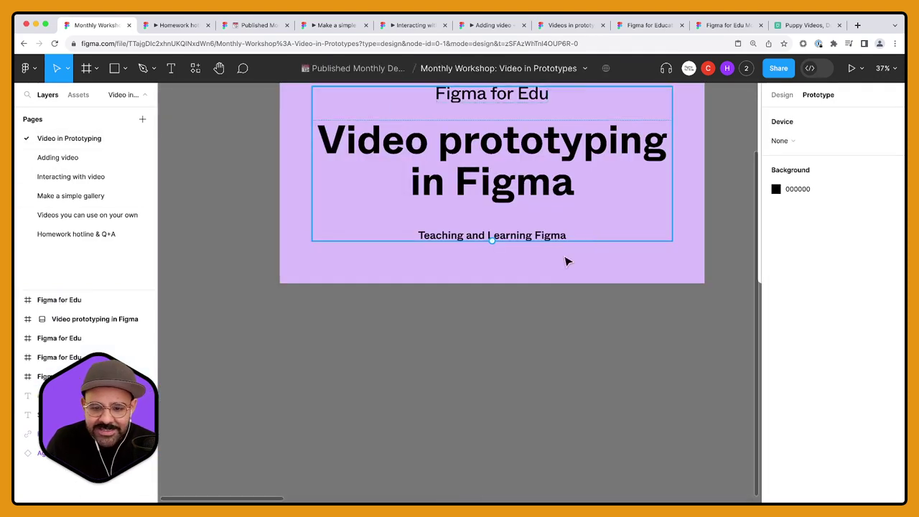
scroll(567, 265, "down", 5)
left_click(104, 160)
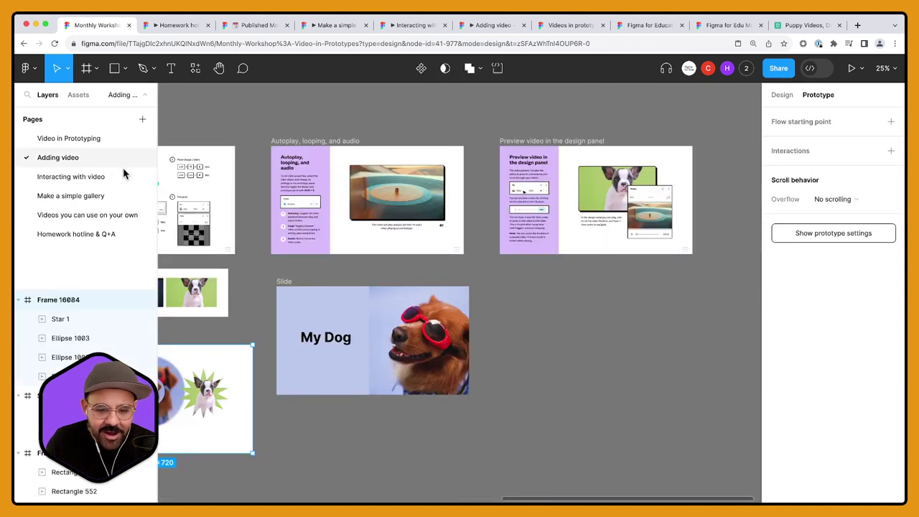
Step: Follow a collaborator, stop following, and use Spotlight me to share your view
left_click(689, 69)
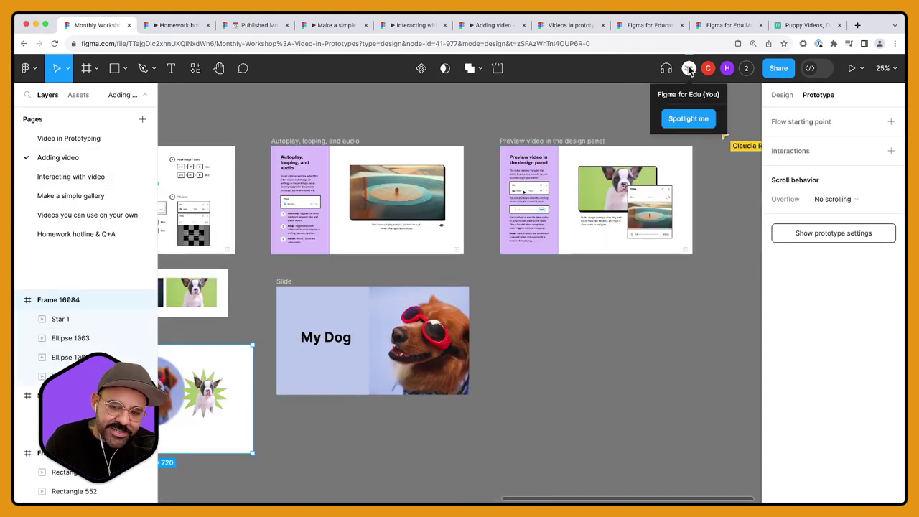
left_click(707, 69)
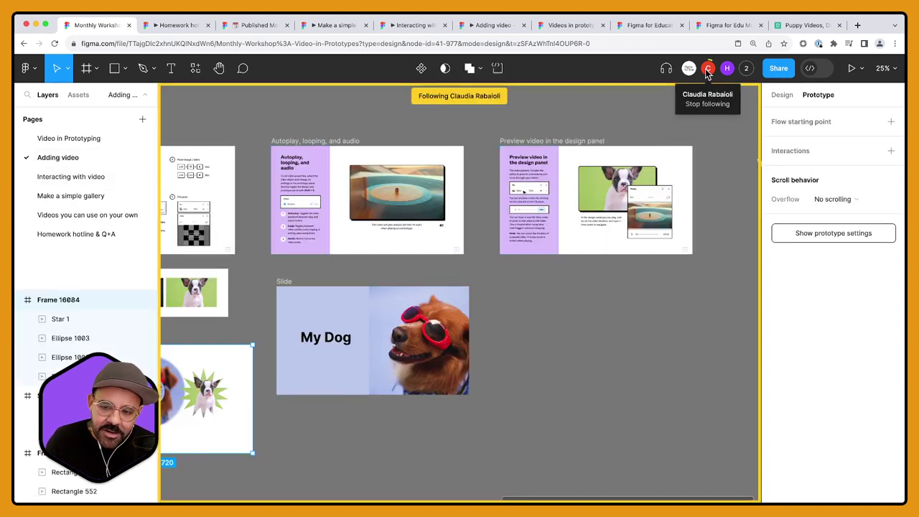
left_click(689, 69)
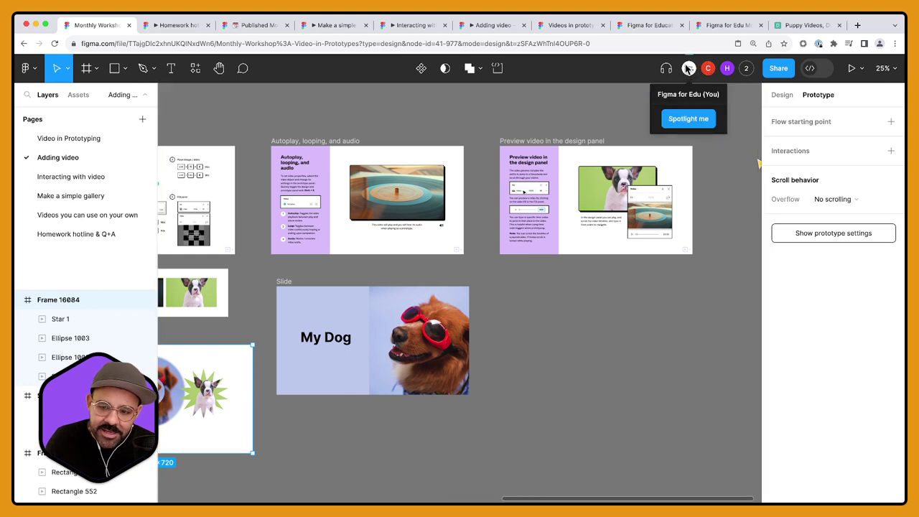
left_click(688, 119)
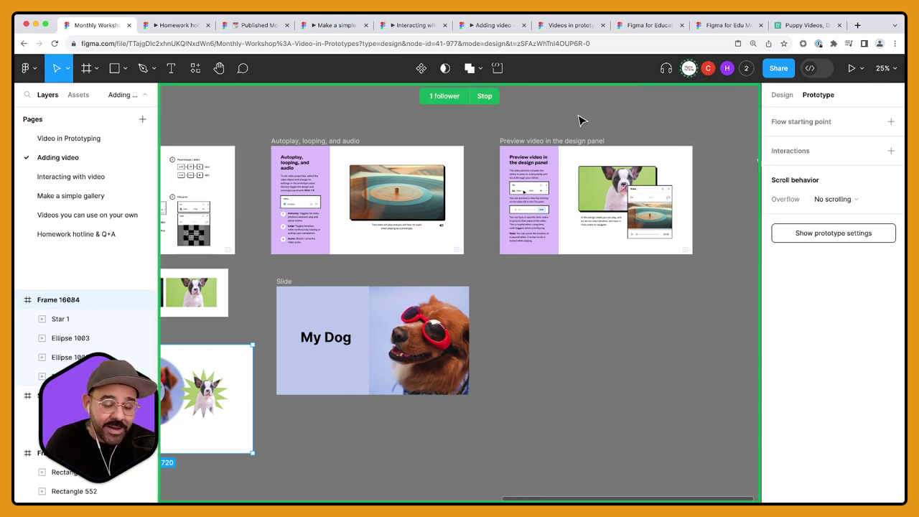
left_click(546, 125)
Step: Go to the Interacting with video page
scroll(473, 245, "left", 5)
scroll(474, 245, "down", 3)
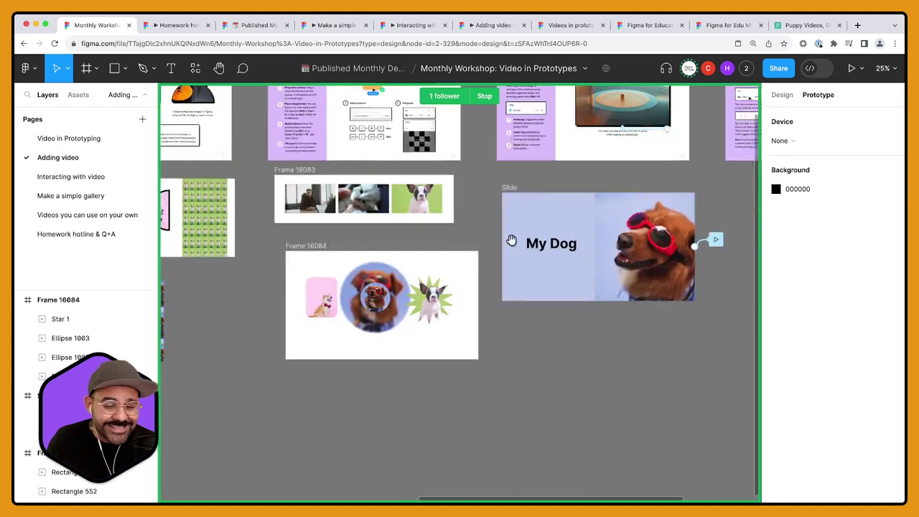
left_click(90, 179)
scroll(381, 278, "left", 10)
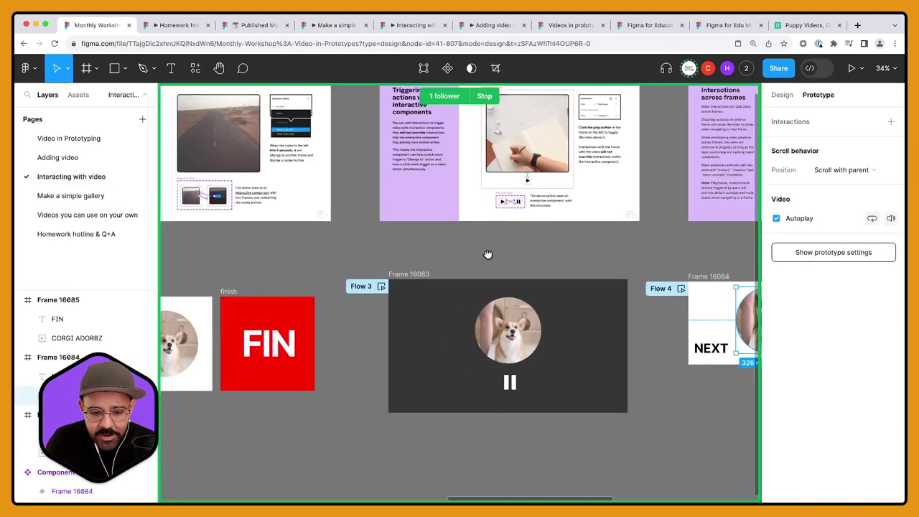
scroll(488, 254, "left", 10)
scroll(322, 254, "up", 3)
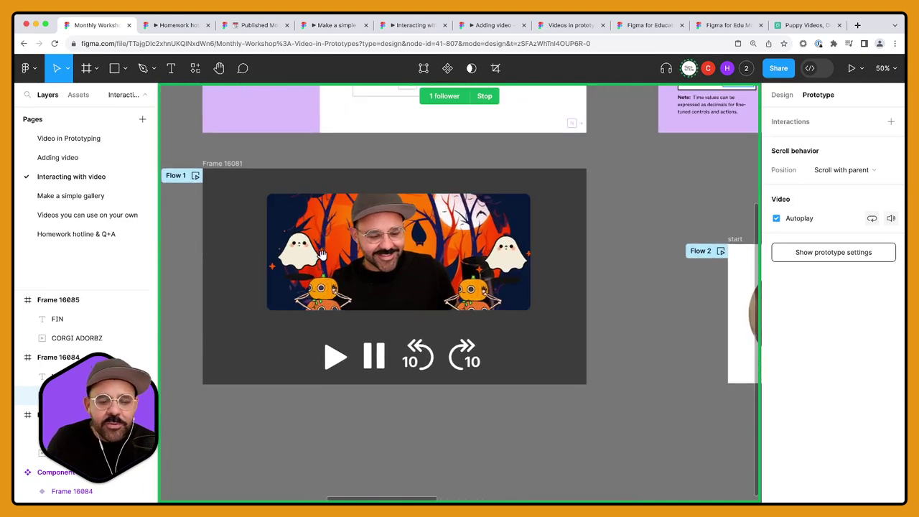
scroll(322, 254, "up", 2)
scroll(321, 254, "left", 1)
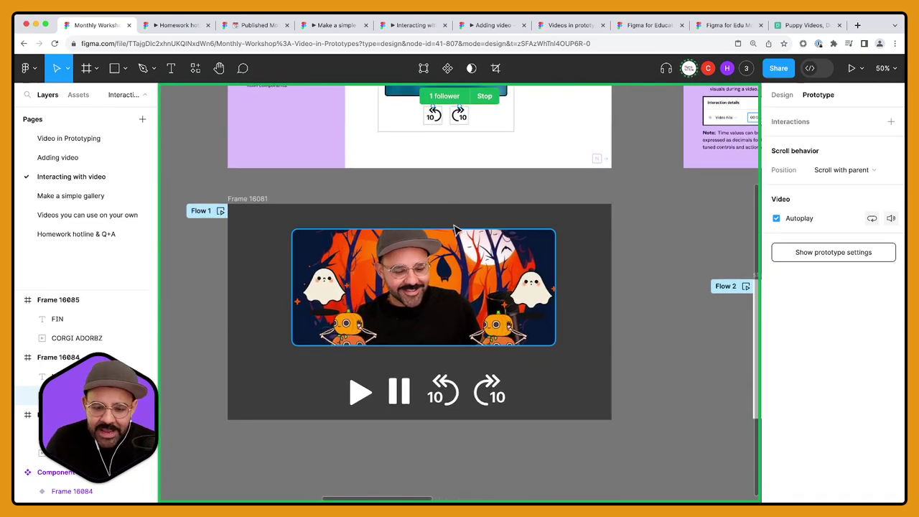
scroll(474, 389, "up", 5)
scroll(517, 246, "up", 3)
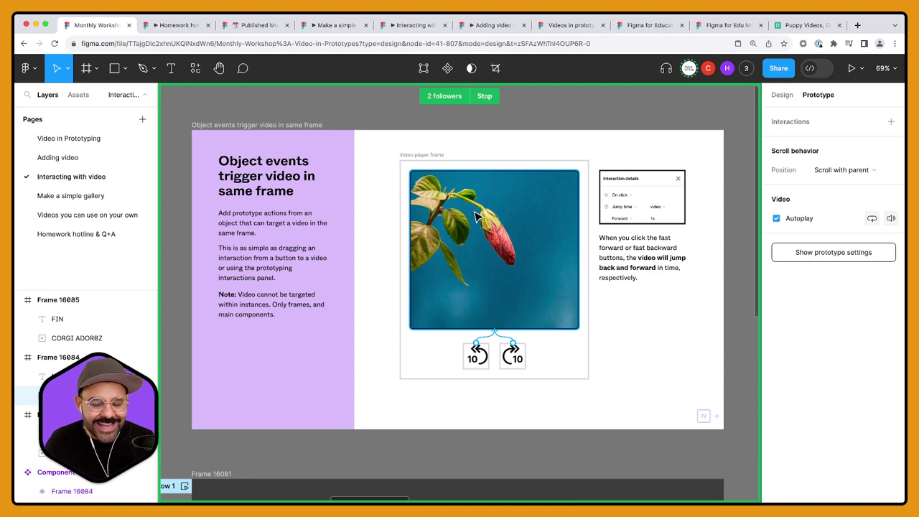
scroll(473, 219, "down", 10)
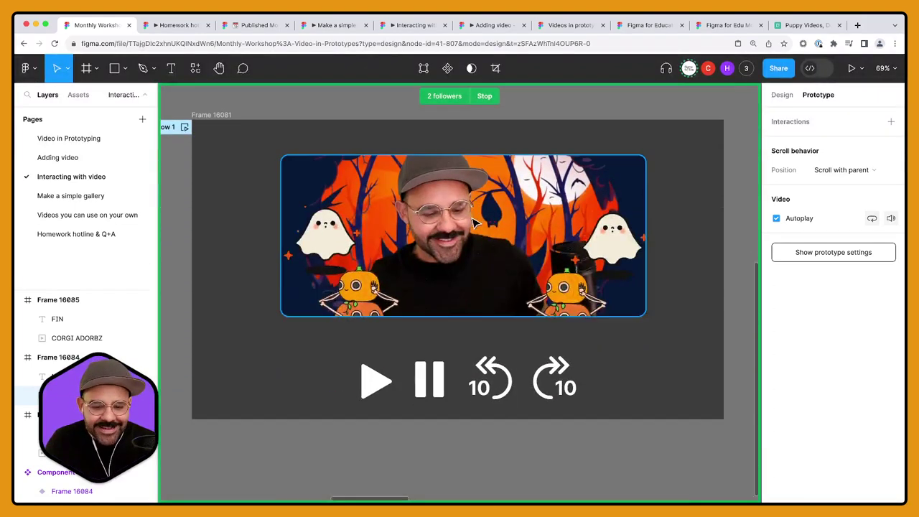
scroll(474, 223, "up", 1)
left_click(375, 402)
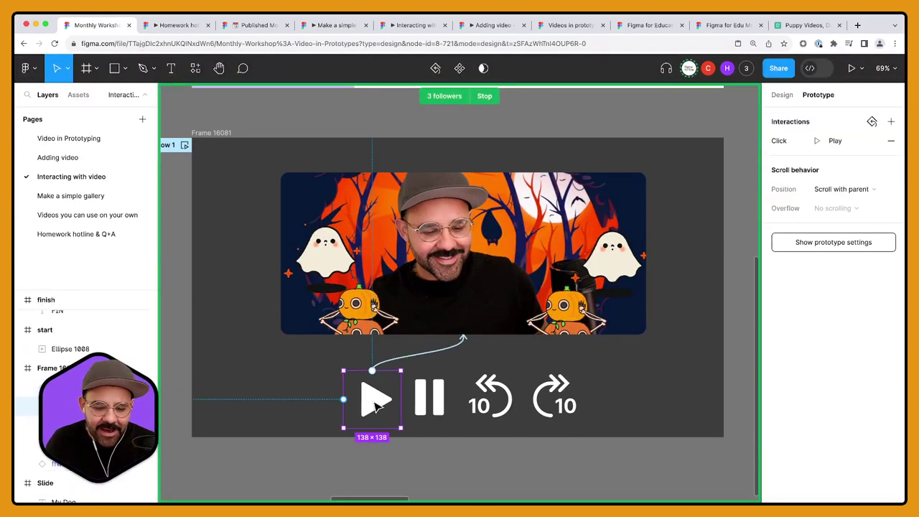
left_click(433, 403)
left_click(490, 400)
left_click(551, 405)
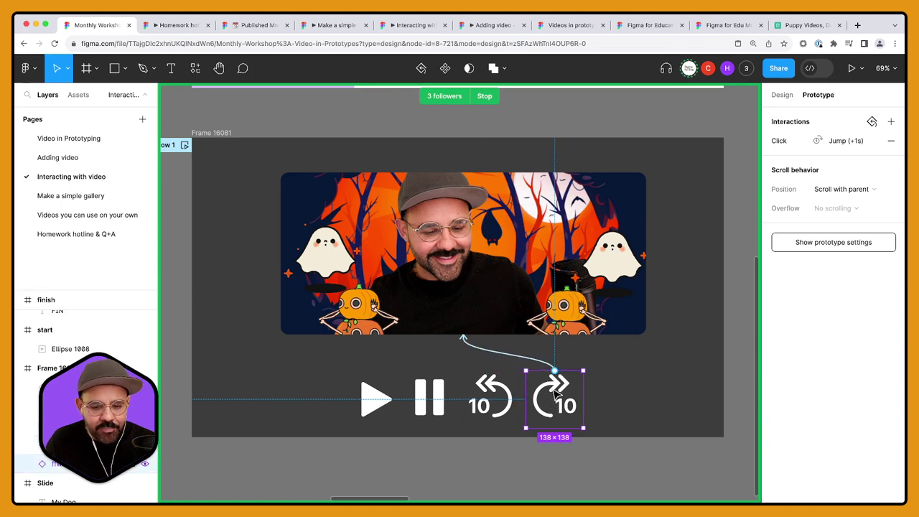
scroll(556, 391, "down", 5)
scroll(629, 280, "up", 5)
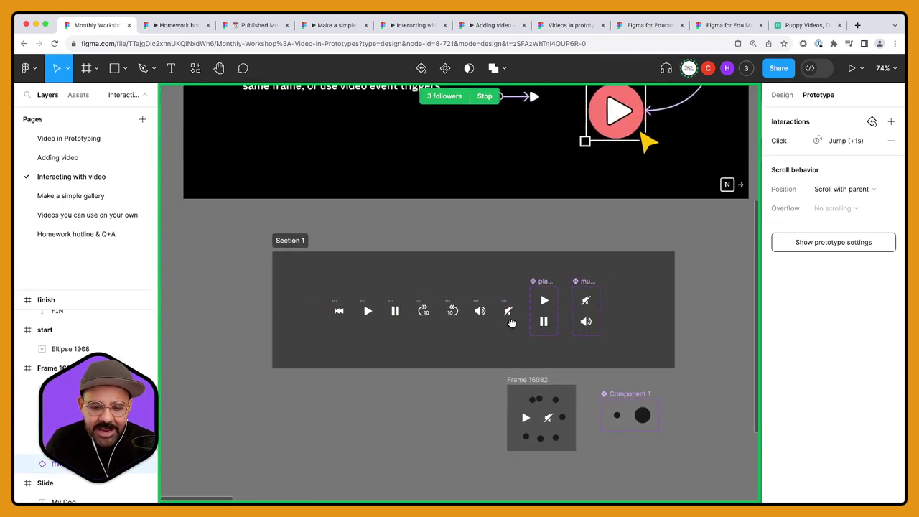
scroll(511, 318, "down", 15)
scroll(425, 297, "down", 3)
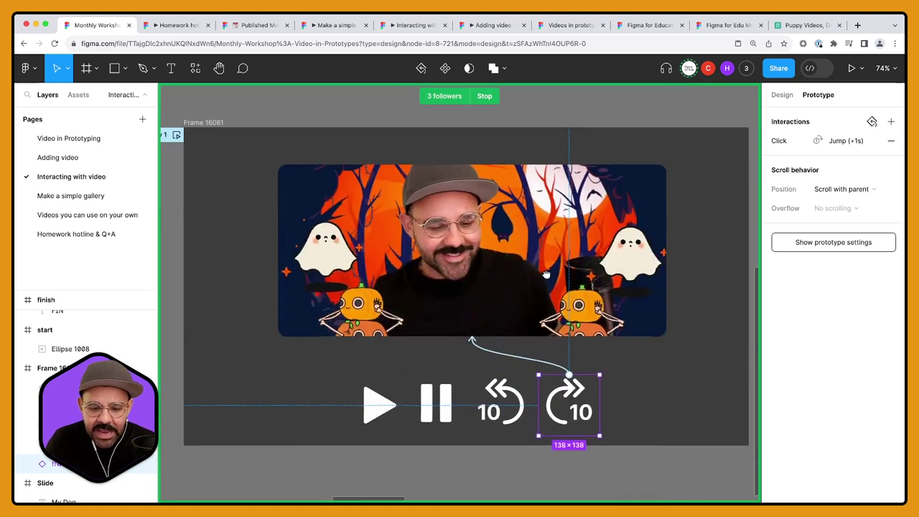
key("Escape")
left_click(542, 399)
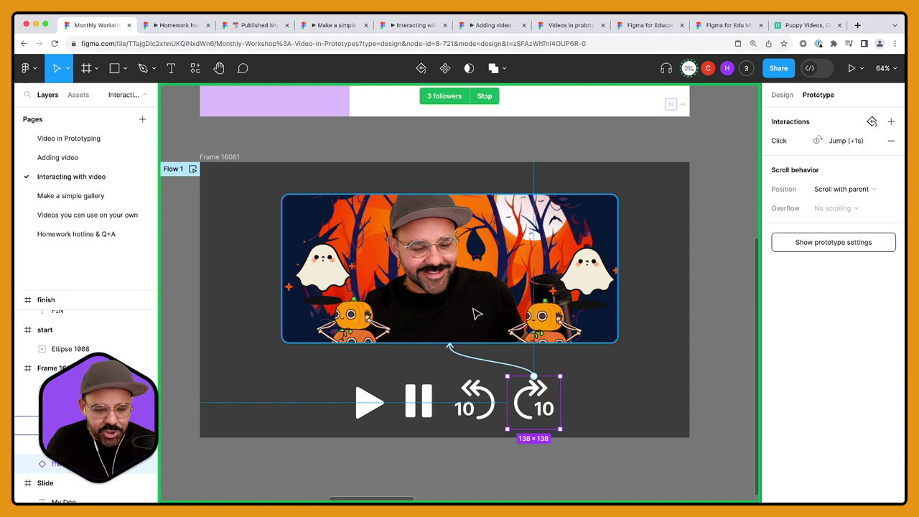
Step: Delete the rewind-10 button's jump time interaction
left_click(503, 365)
left_click(502, 368)
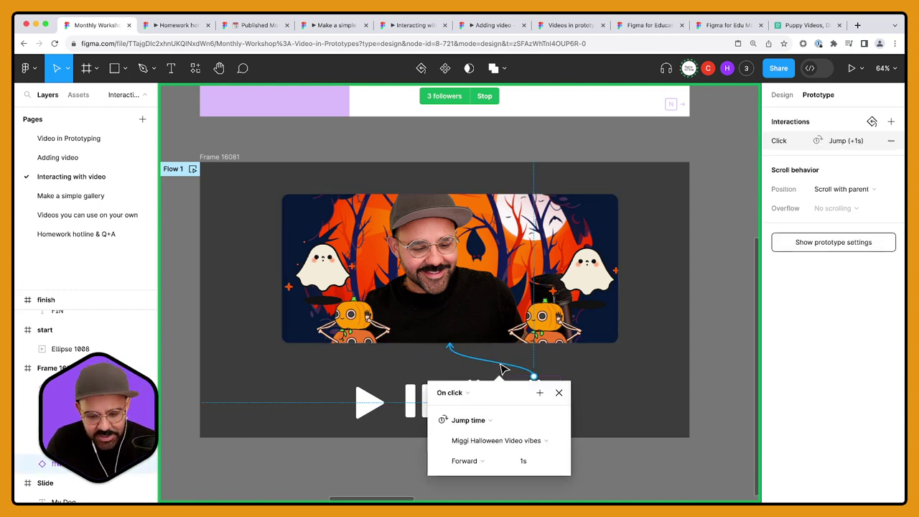
left_click(471, 378)
left_click(466, 371)
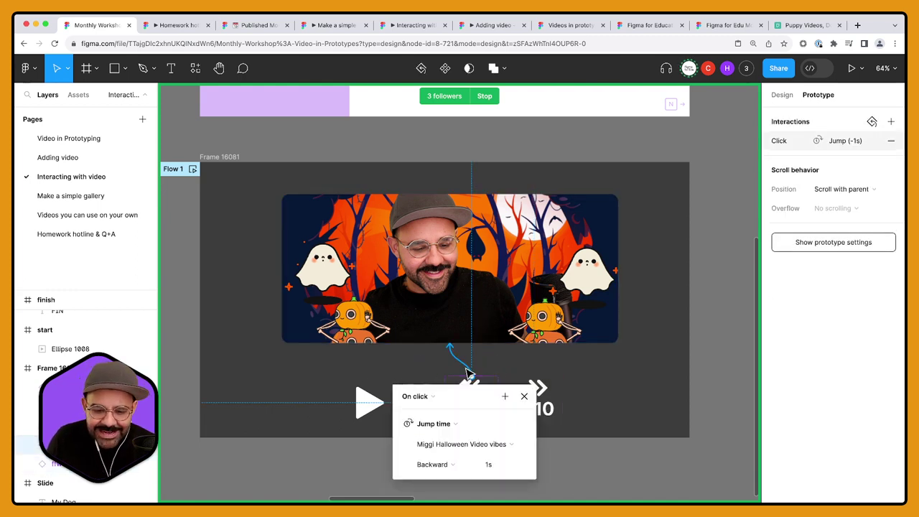
key("Delete")
Step: Connect the forward-10 icon to the Halloween video as an On click Play/Pause
left_click(534, 402)
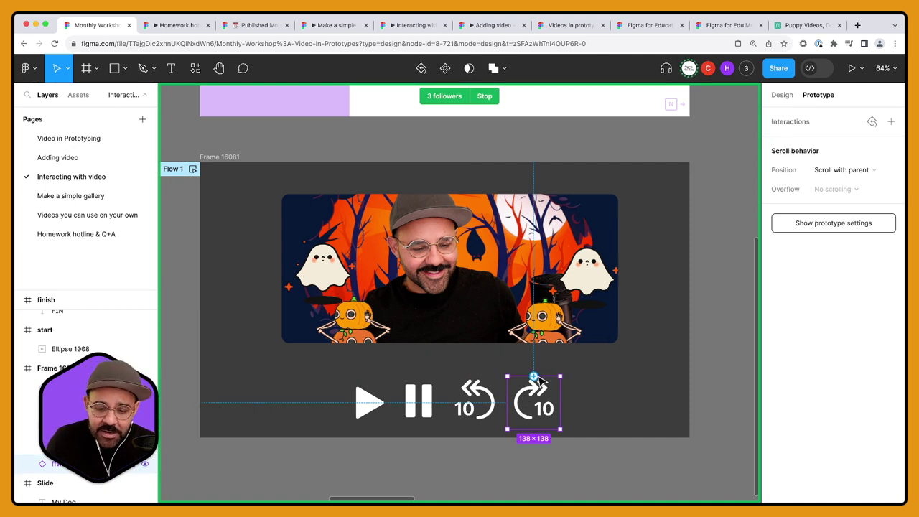
left_click_drag(534, 376, 525, 340)
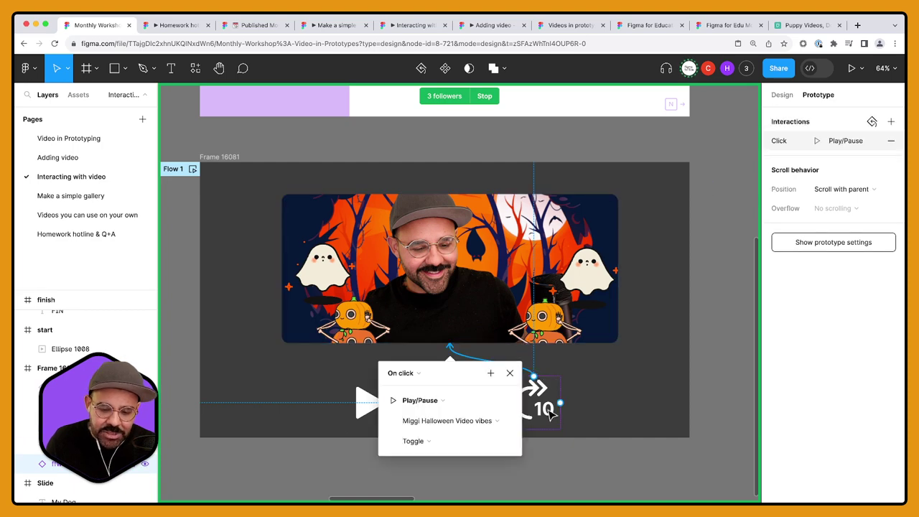
scroll(553, 366, "up", 3)
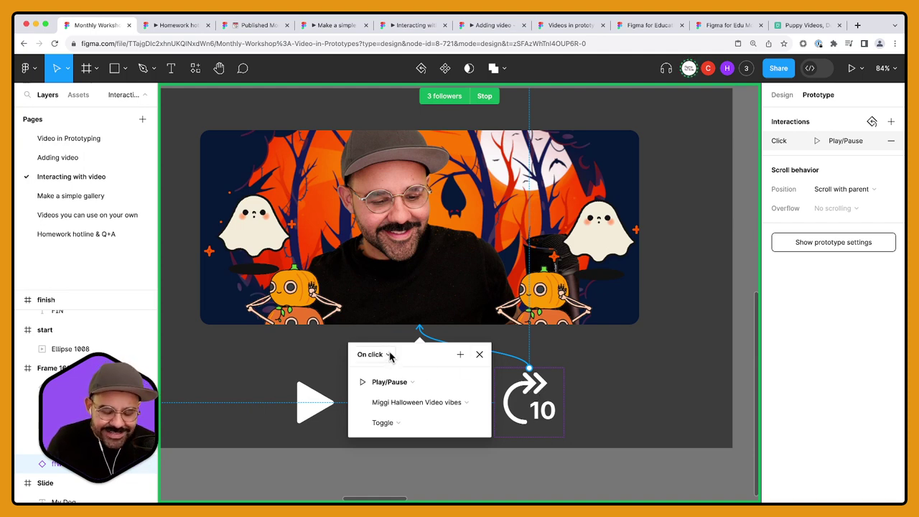
Step: Change the forward-10 action to set the Halloween video to 00:02 instead of 00:05
left_click(406, 386)
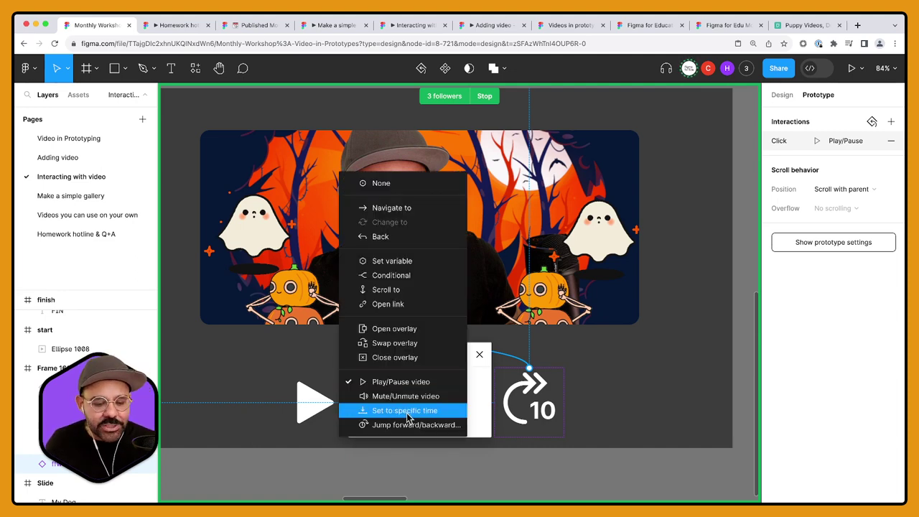
left_click(407, 414)
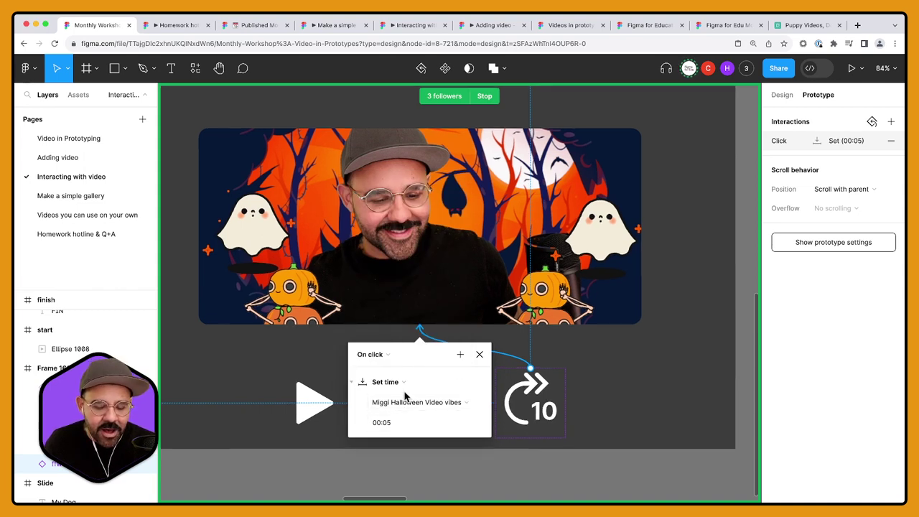
left_click(389, 429)
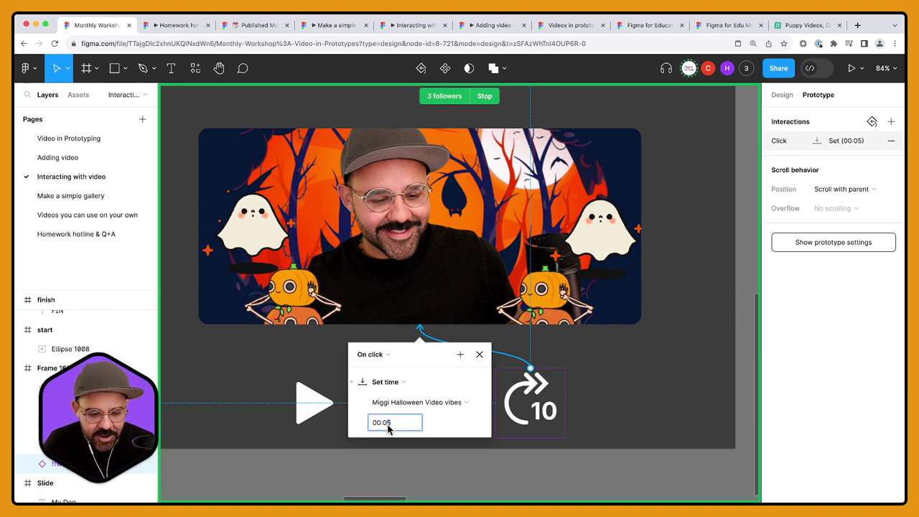
key("BackSpace")
type("2")
key("Return")
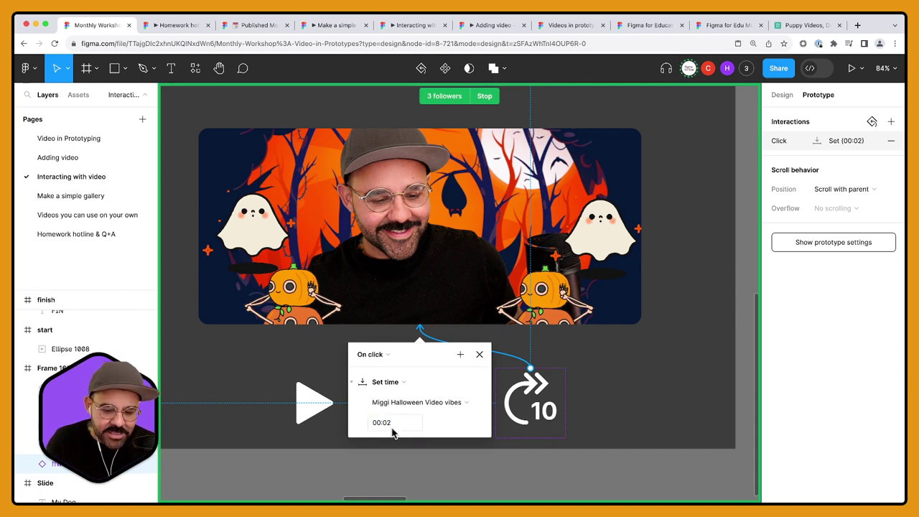
left_click(480, 354)
key("Escape")
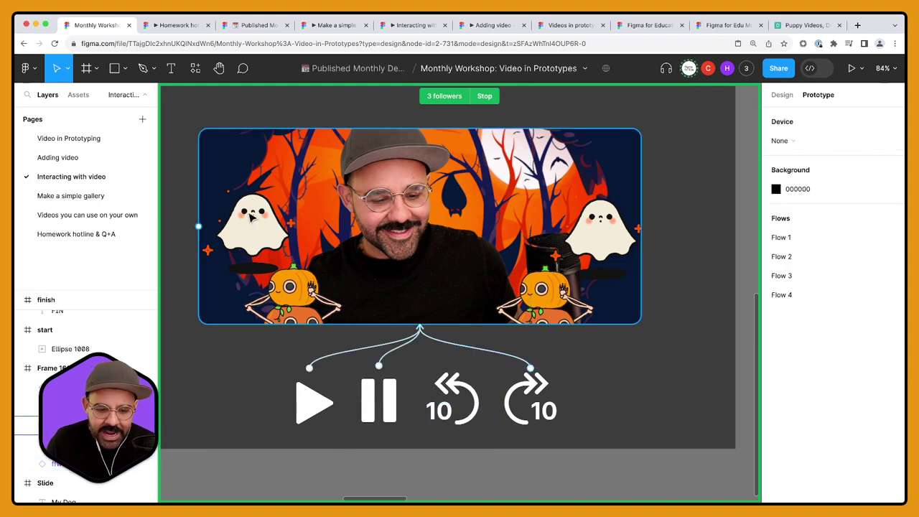
left_click(305, 200)
scroll(306, 200, "down", 5)
Step: Preview the Halloween player frame inline, test its controls, enlarge the window, then close it
left_click(181, 142)
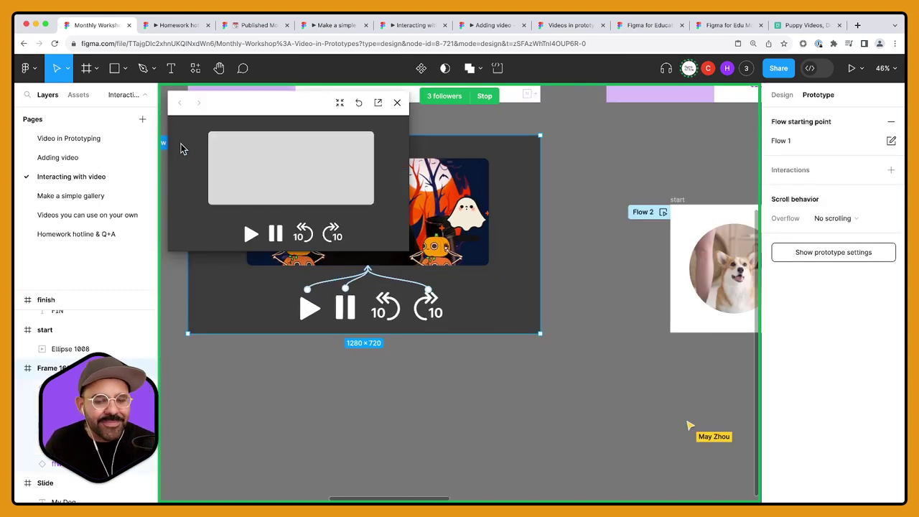
left_click(334, 246)
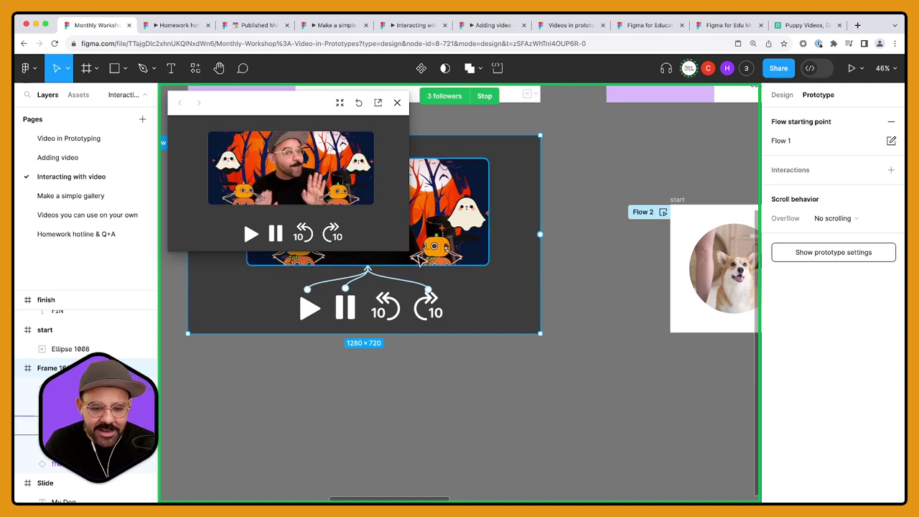
left_click_drag(407, 250, 634, 413)
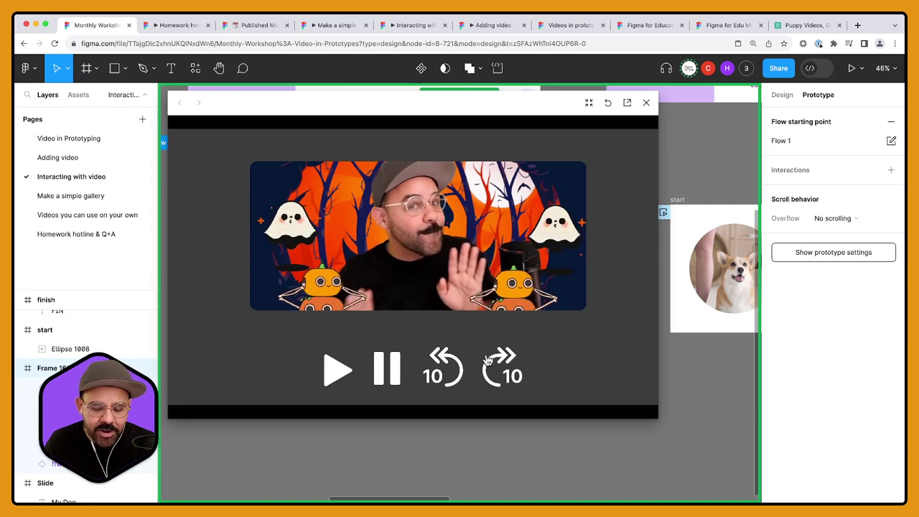
left_click(645, 102)
Step: Show the action list for the forward-10 button's On click 'Set time' interaction
left_click(470, 419)
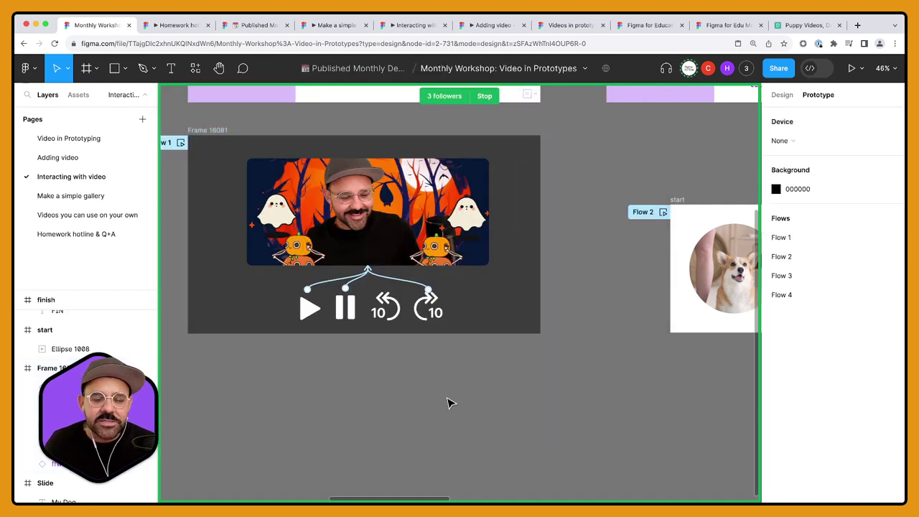
left_click(425, 288)
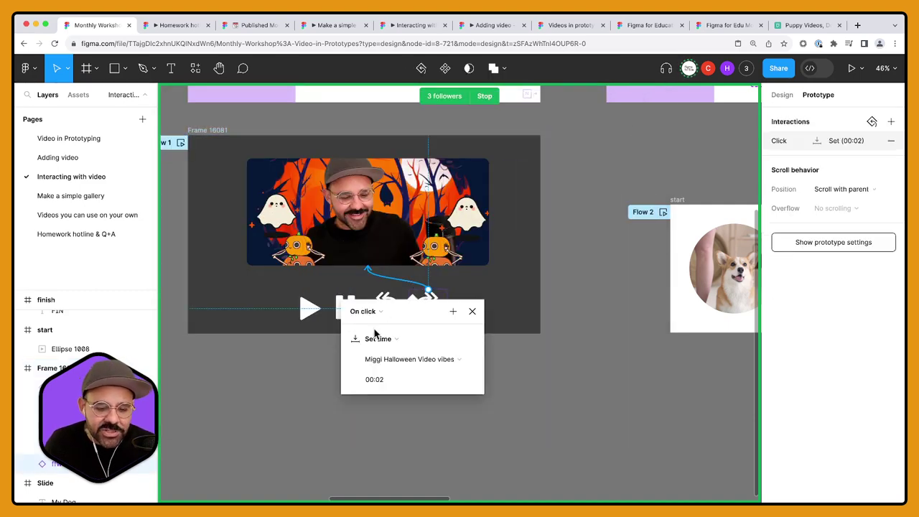
left_click(392, 342)
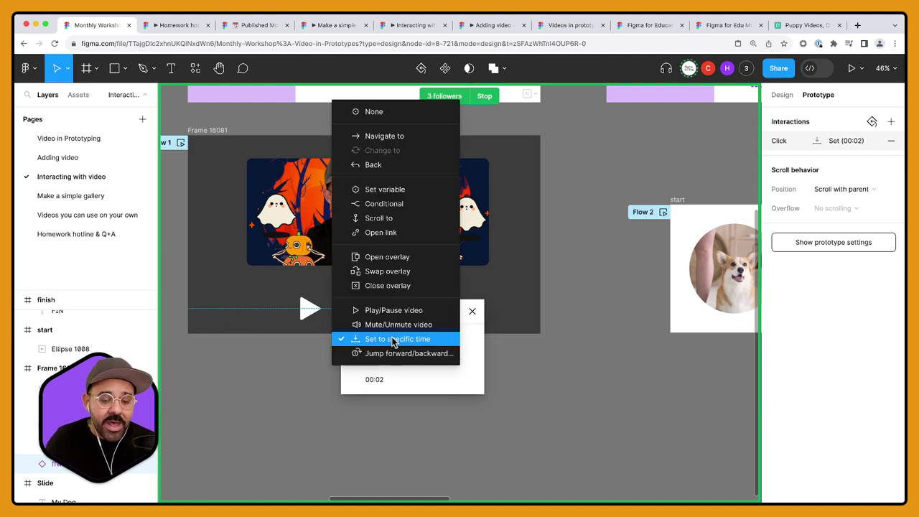
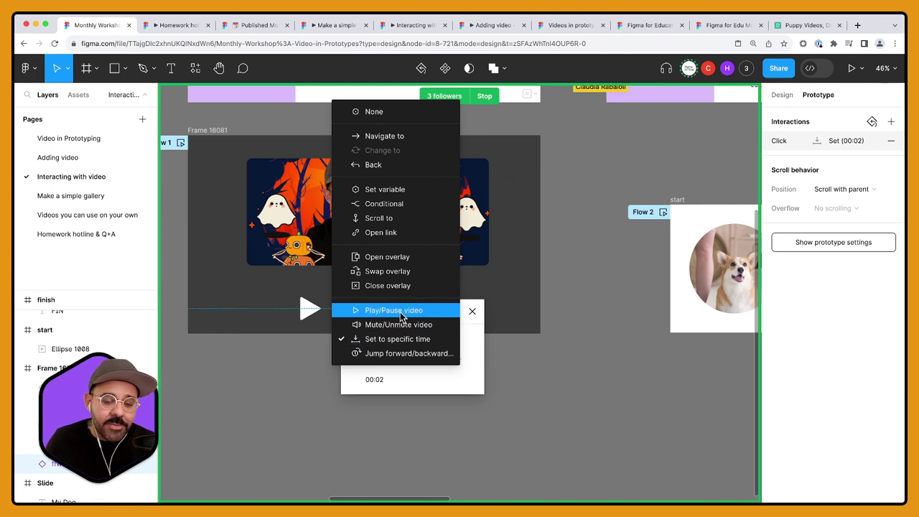
Step: Change the click interaction to jump the video forward 1s, then close the interaction popup
left_click(402, 354)
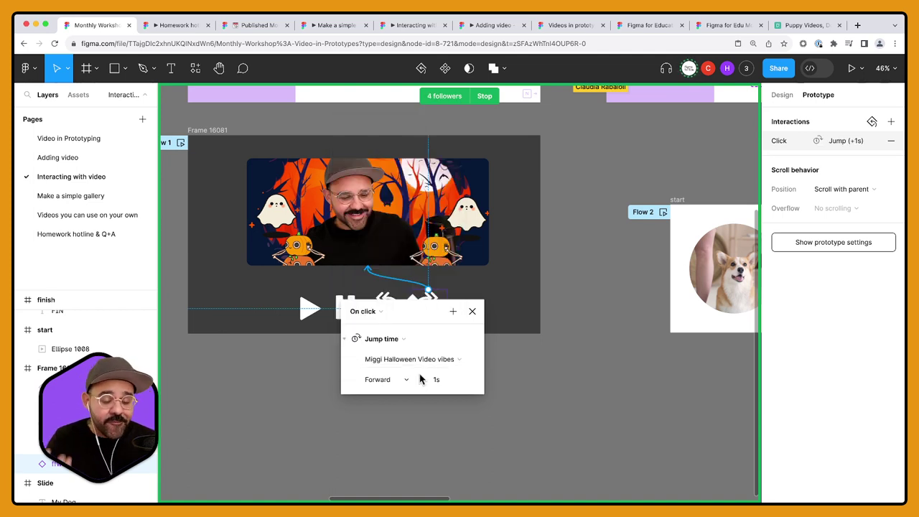
left_click(402, 381)
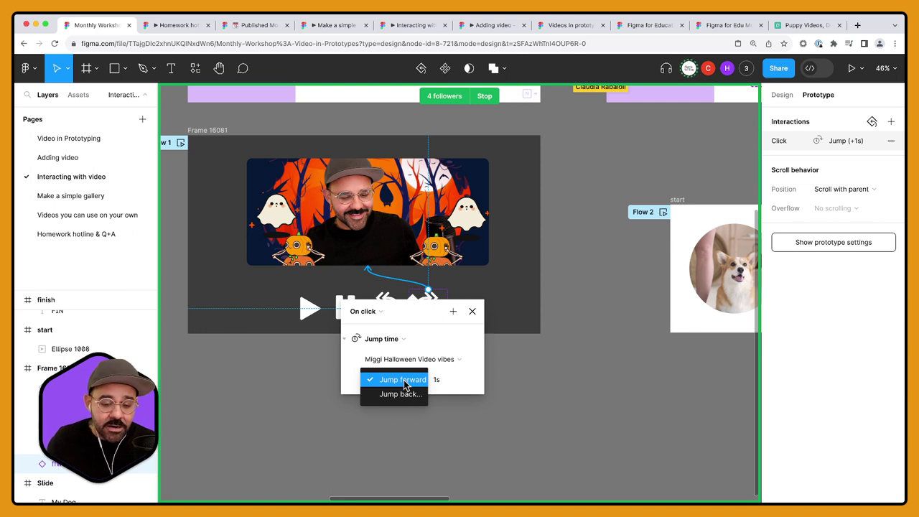
left_click(460, 351)
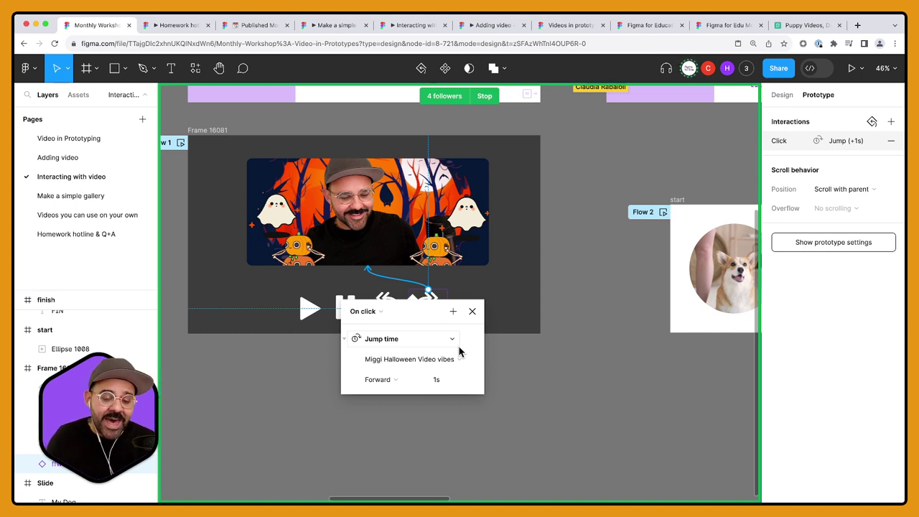
left_click(472, 310)
Step: Switch to the Homework hotline & Q+A page and select the question about multiple same-type interactions
left_click(97, 233)
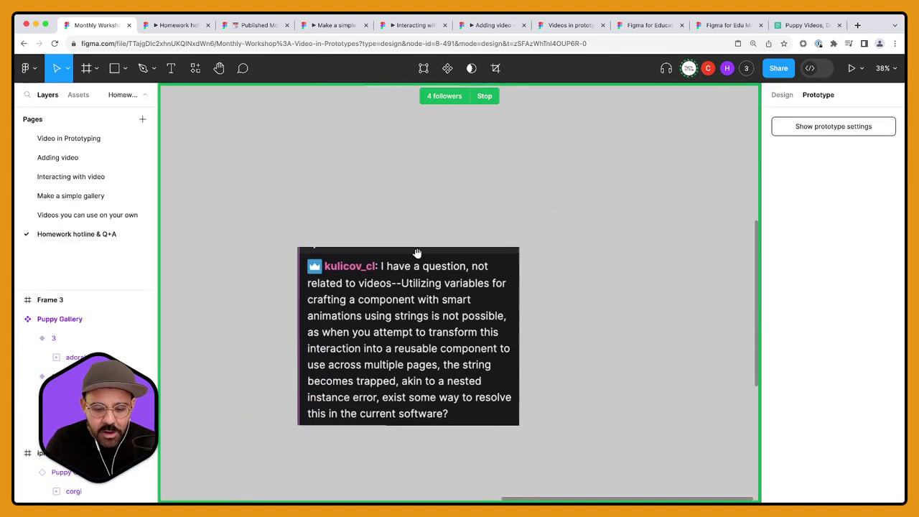
scroll(386, 332, "left", 10)
scroll(385, 333, "down", 4)
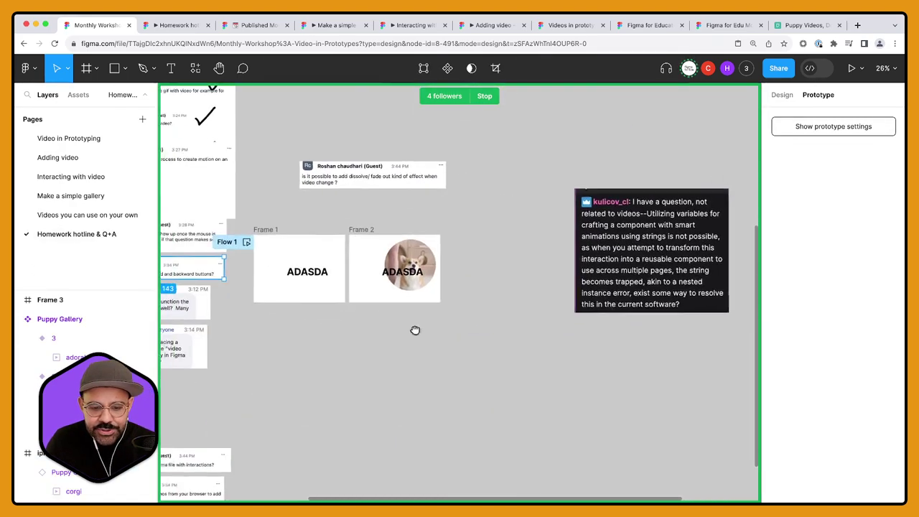
scroll(343, 386, "up", 5, "ctrl")
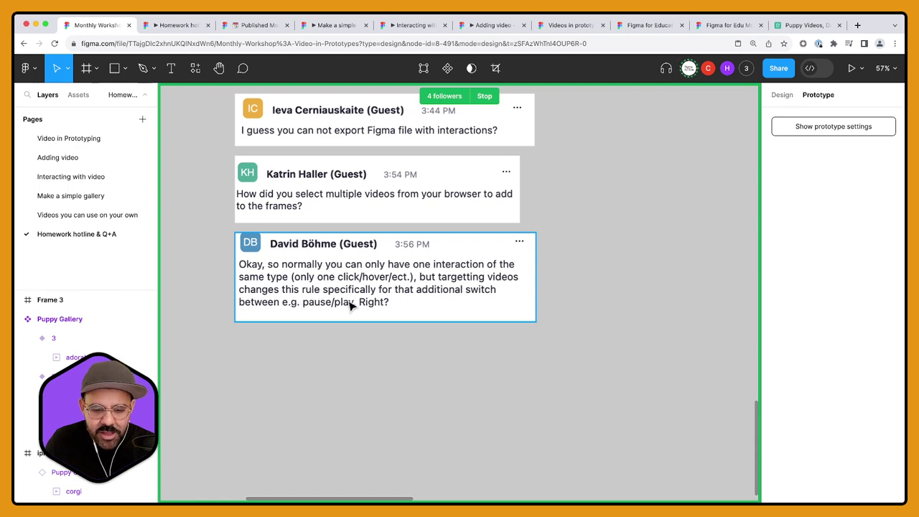
left_click(409, 306)
scroll(402, 323, "down", 3)
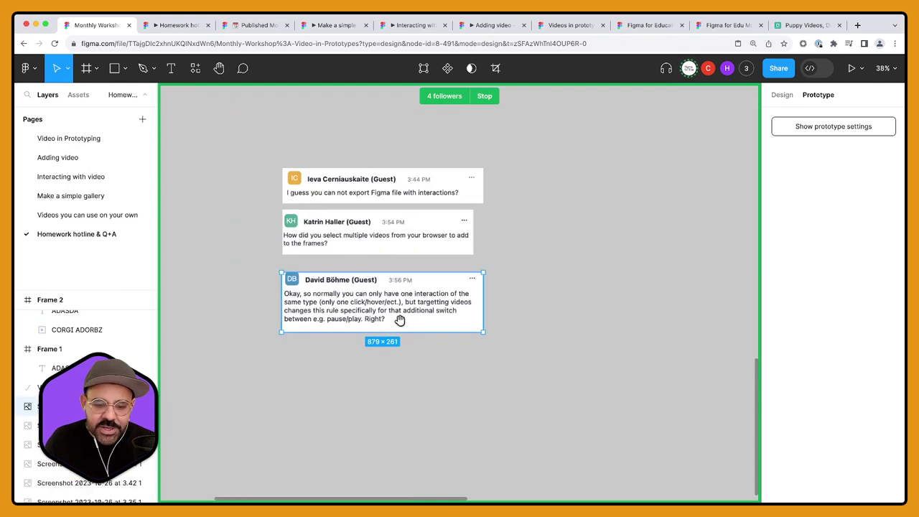
left_click_drag(539, 269, 524, 249)
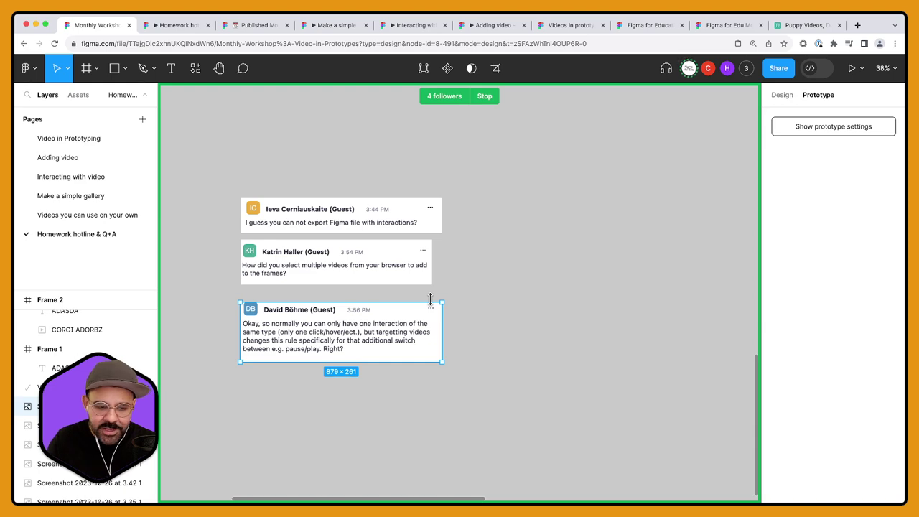
Step: Return to Interacting with video, start the Flow 3 prototype preview and enlarge its window
left_click(79, 181)
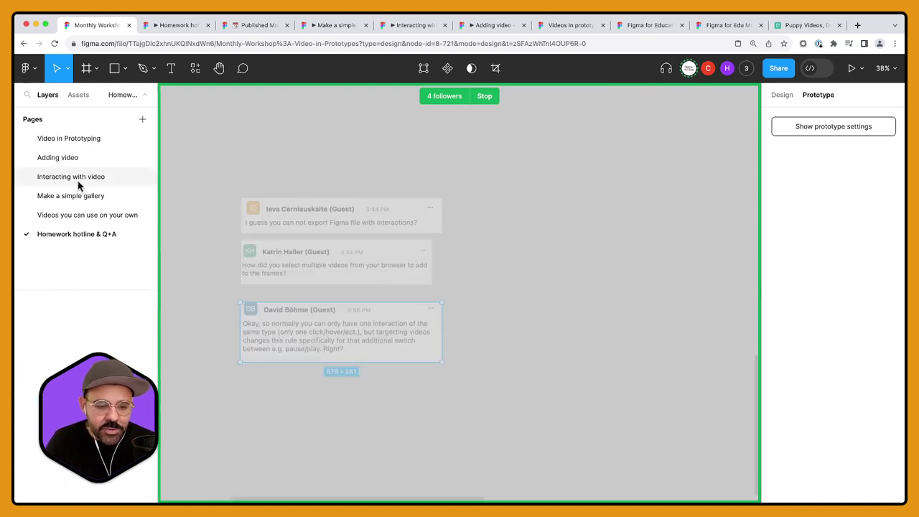
scroll(460, 287, "down", 5)
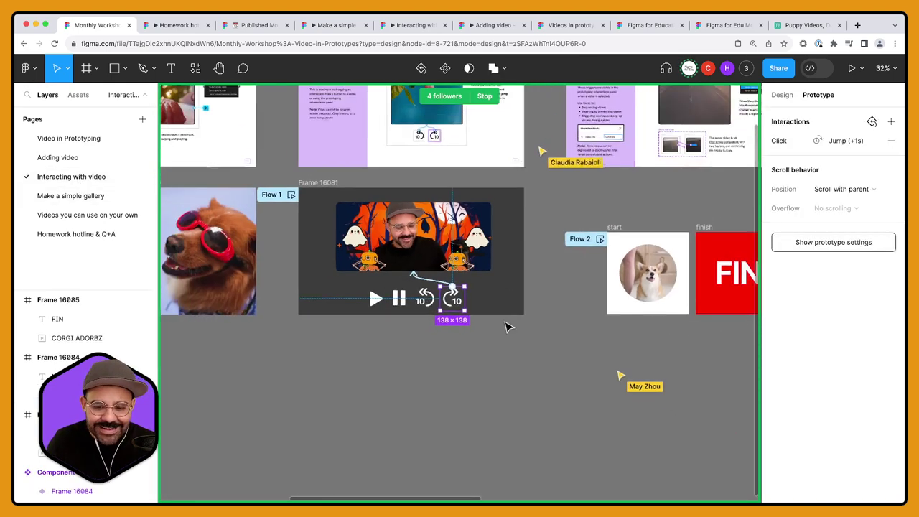
scroll(388, 323, "right", 10)
scroll(264, 323, "right", 15)
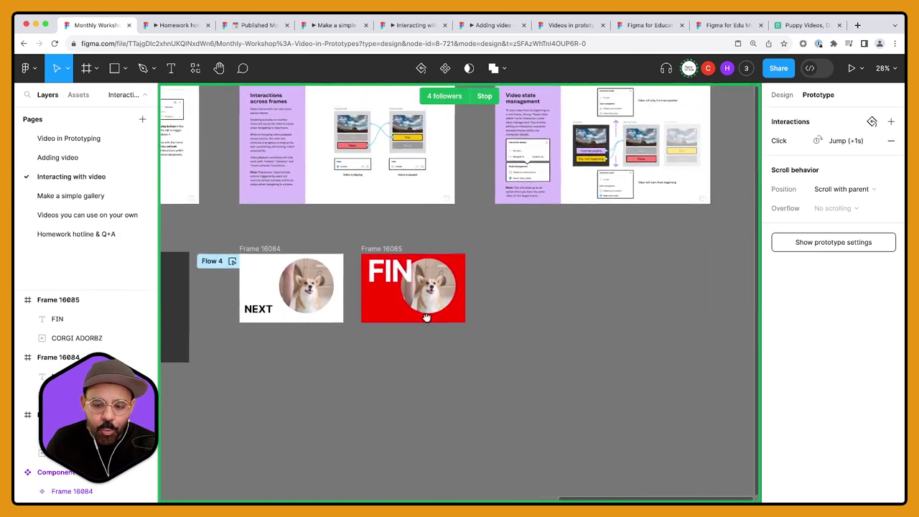
scroll(320, 323, "left", 15)
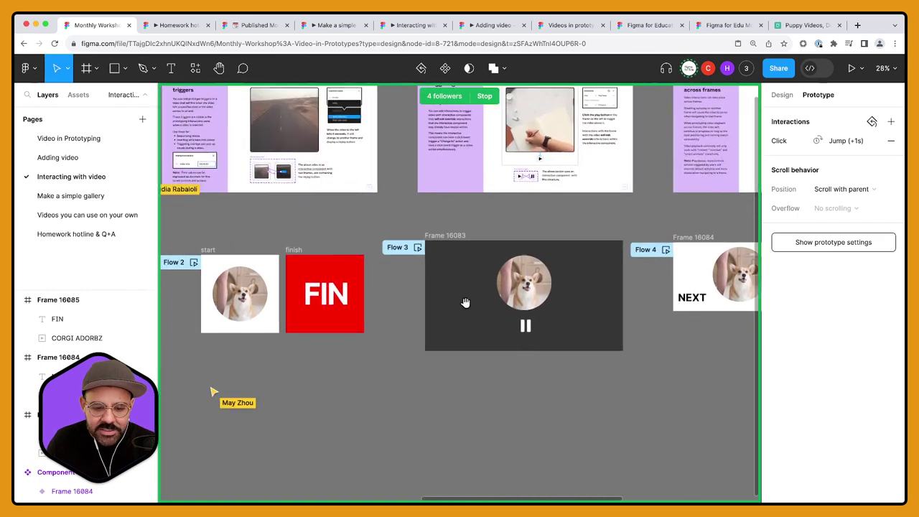
scroll(503, 305, "up", 3)
scroll(564, 311, "up", 3)
scroll(502, 316, "right", 5)
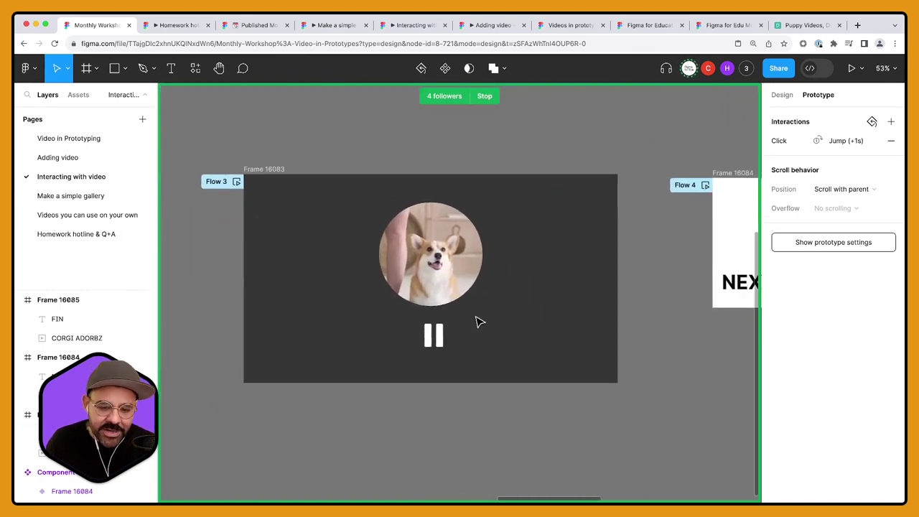
scroll(476, 319, "up", 1)
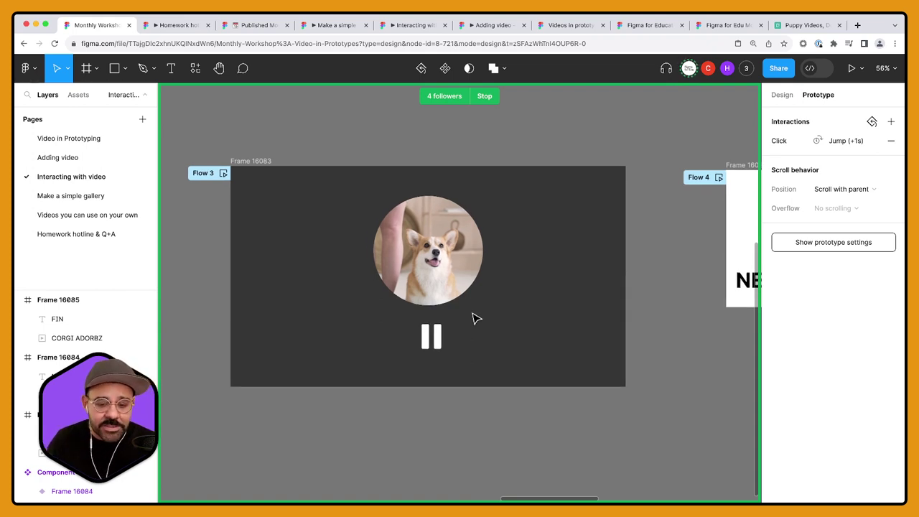
left_click(223, 173)
left_click_drag(410, 251, 688, 455)
Step: Toggle the corgi video between paused and playing several times, then close the preview
left_click(422, 376)
left_click(434, 367)
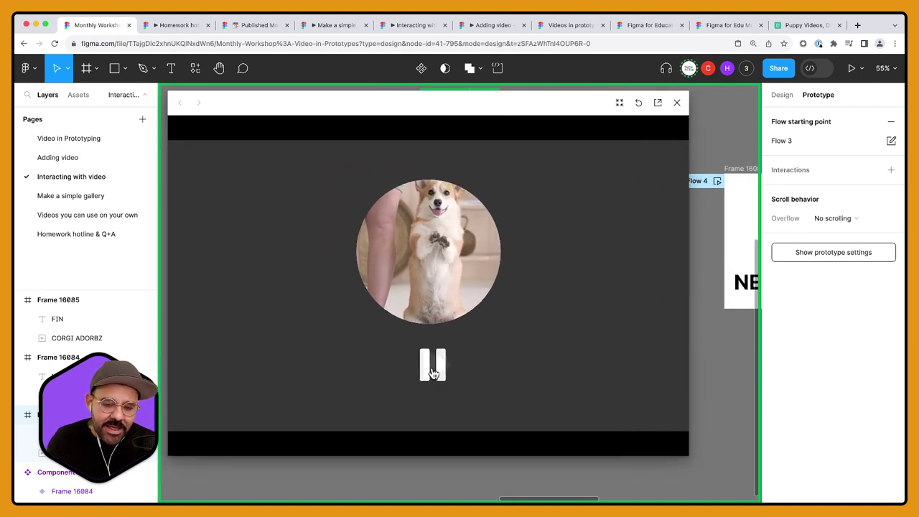
left_click(438, 370)
left_click(438, 370)
left_click(438, 370)
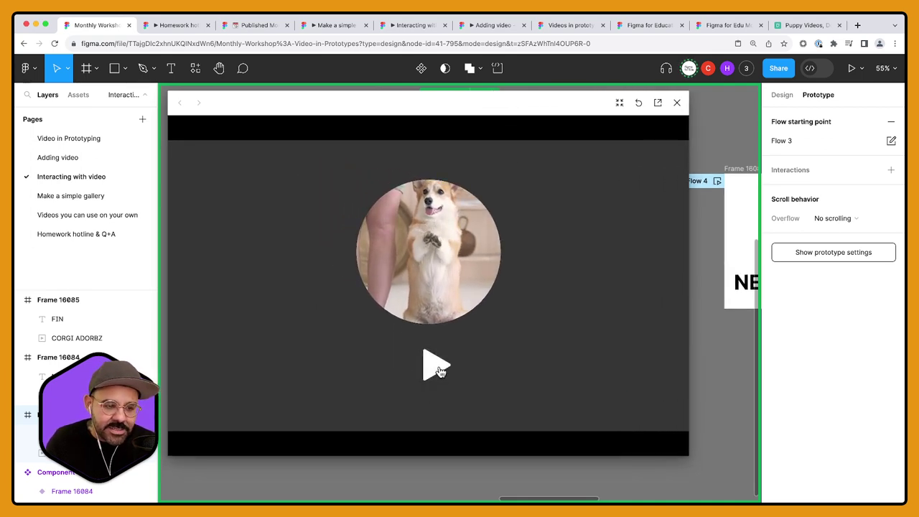
left_click(440, 371)
left_click(440, 371)
left_click(440, 371)
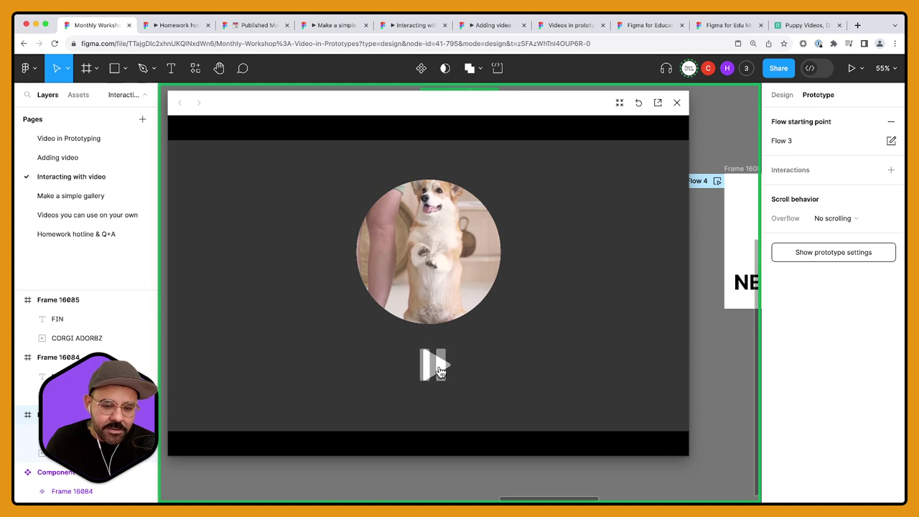
left_click(440, 371)
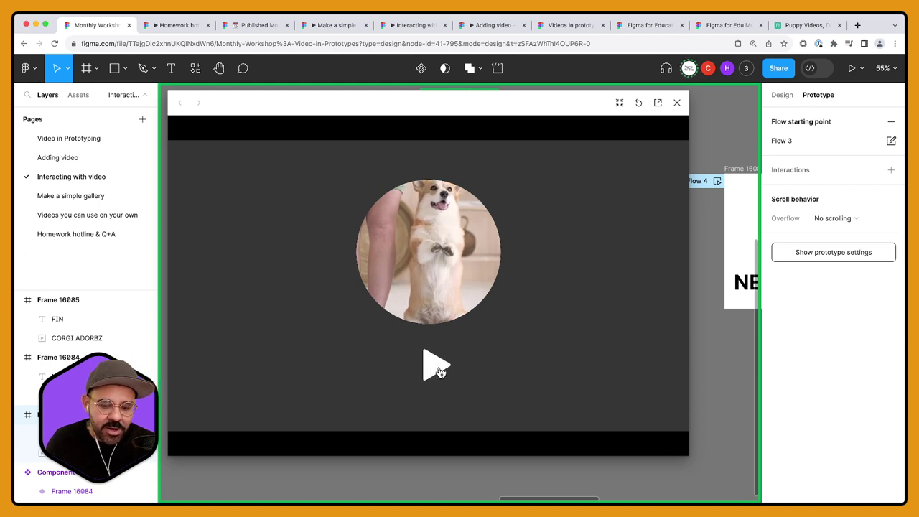
left_click(440, 371)
left_click(439, 371)
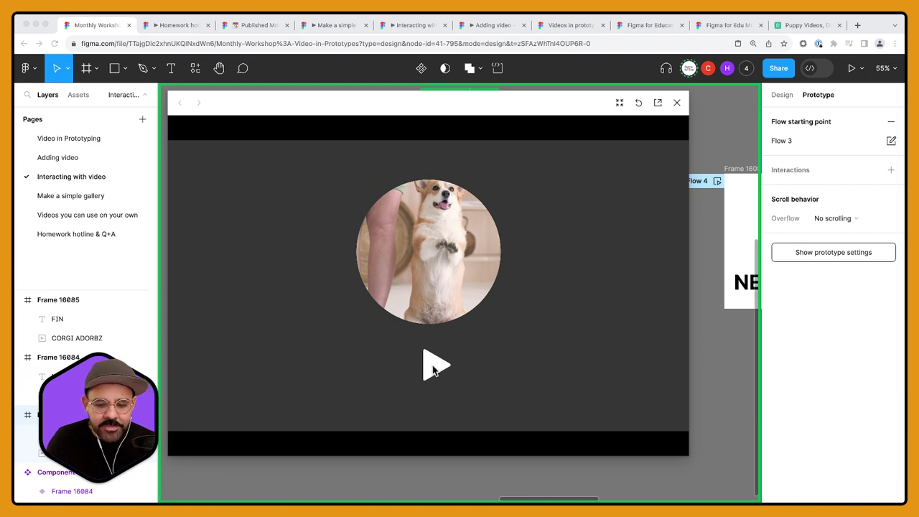
left_click(677, 102)
Step: Deselect Frame 16083 and draw a new frame on the empty canvas below it
left_click_drag(643, 336, 643, 296)
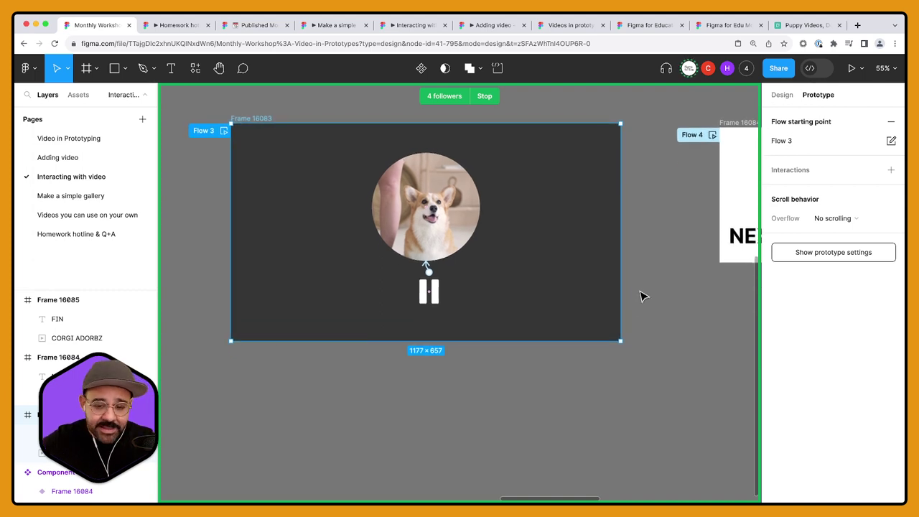
left_click(419, 408)
left_click_drag(419, 408, 406, 370)
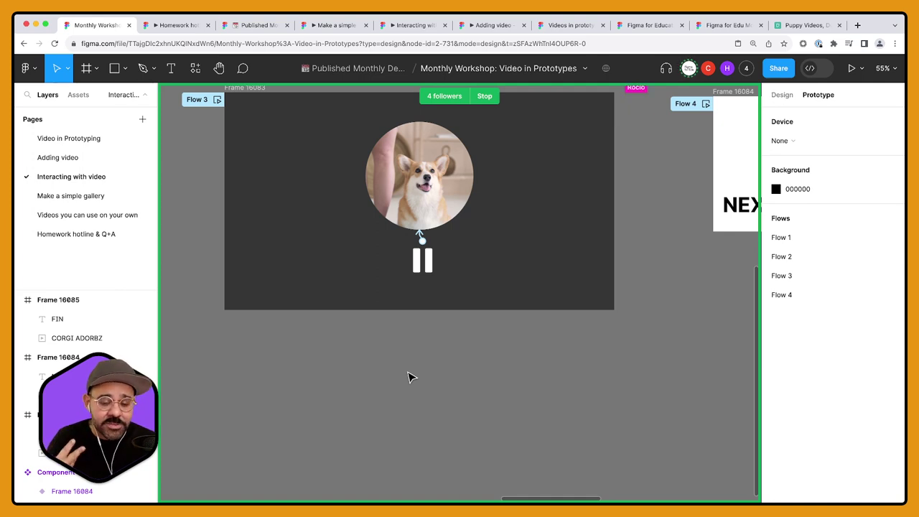
left_click_drag(380, 412, 377, 379)
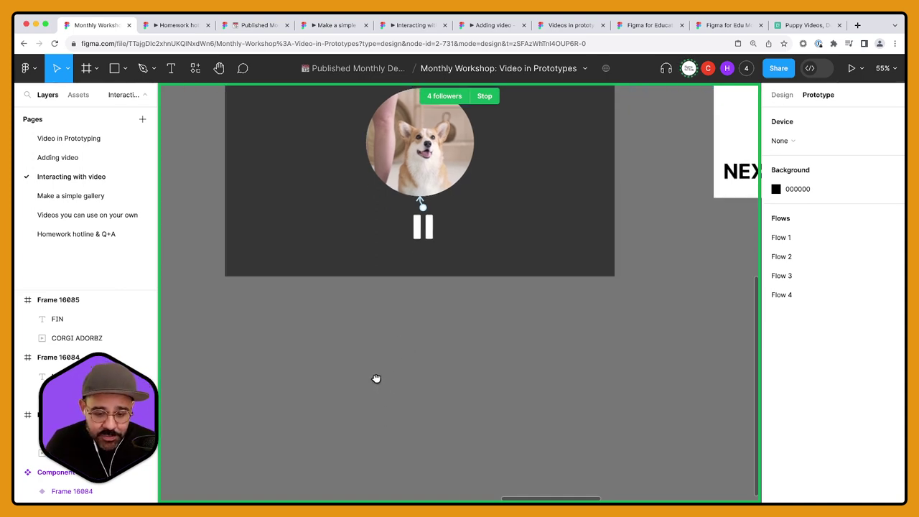
scroll(365, 337, "up", 2)
key("f")
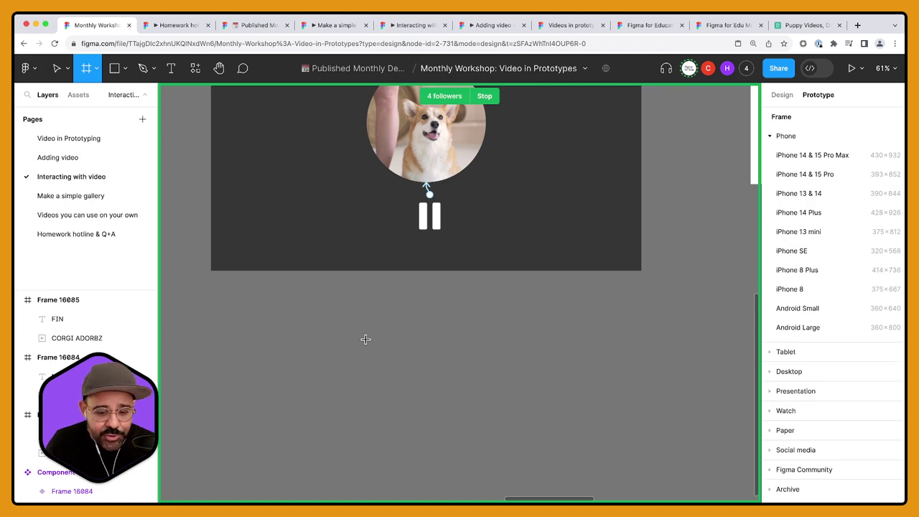
left_click_drag(365, 338, 406, 381)
scroll(383, 361, "up", 4)
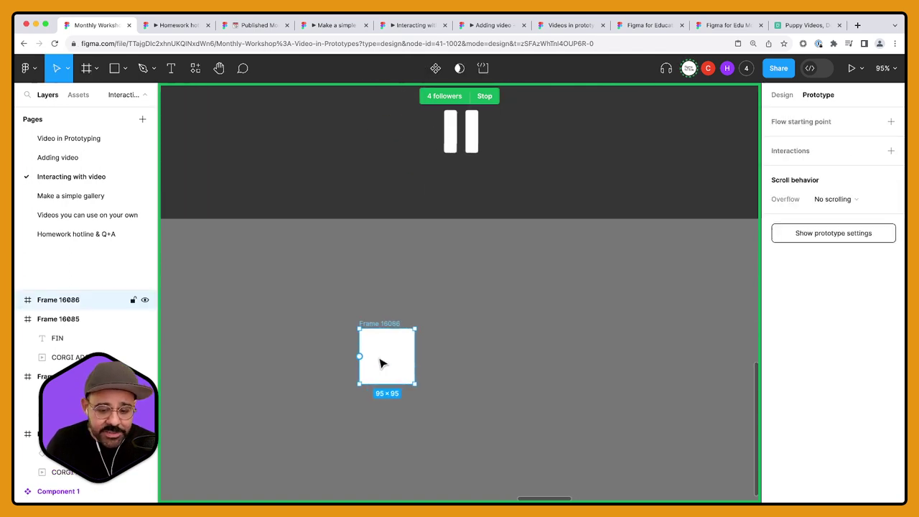
Step: Resize the new frame to 80×80 and move it up and right
left_click(782, 96)
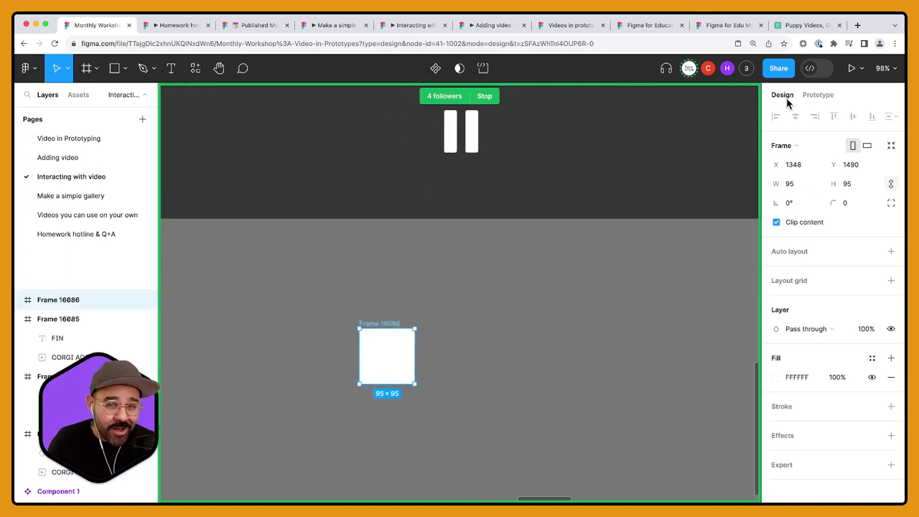
left_click(810, 185)
type("8")
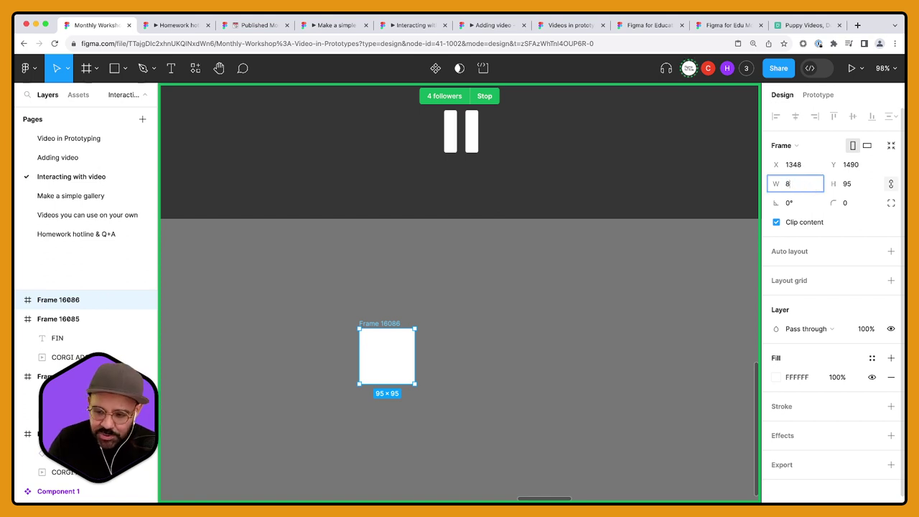
type("0")
key("Tab")
key("Escape")
scroll(410, 319, "up", 1)
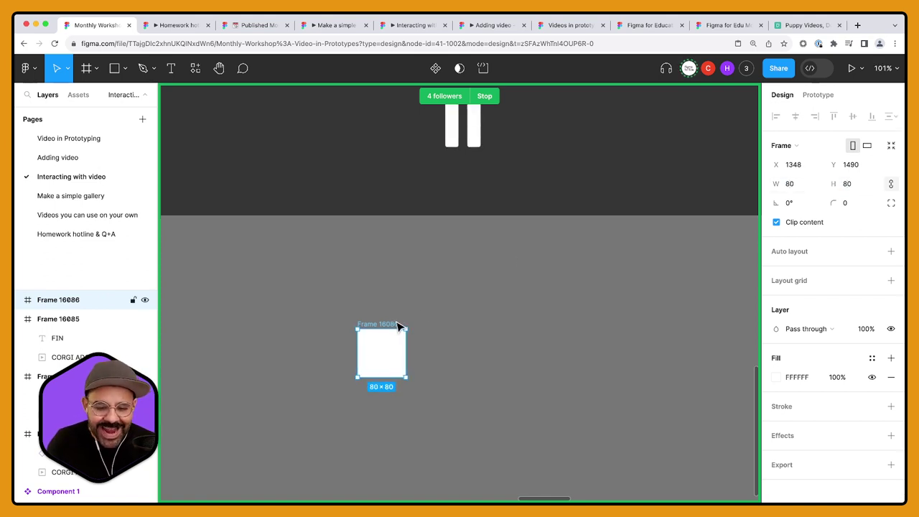
left_click_drag(398, 325, 418, 291)
Step: Name the frame 'play button', remove its white fill and nudge it up-left
double_click(417, 288)
type("p")
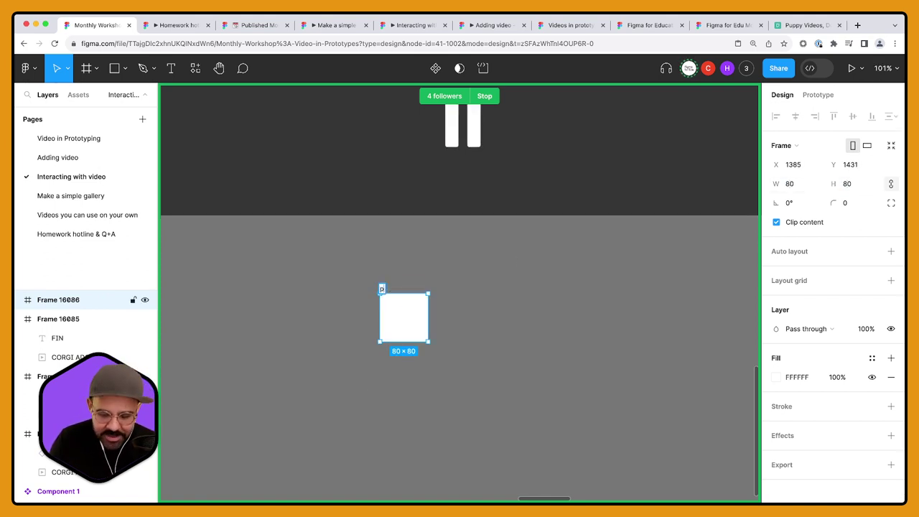
type("lay button")
key("Return")
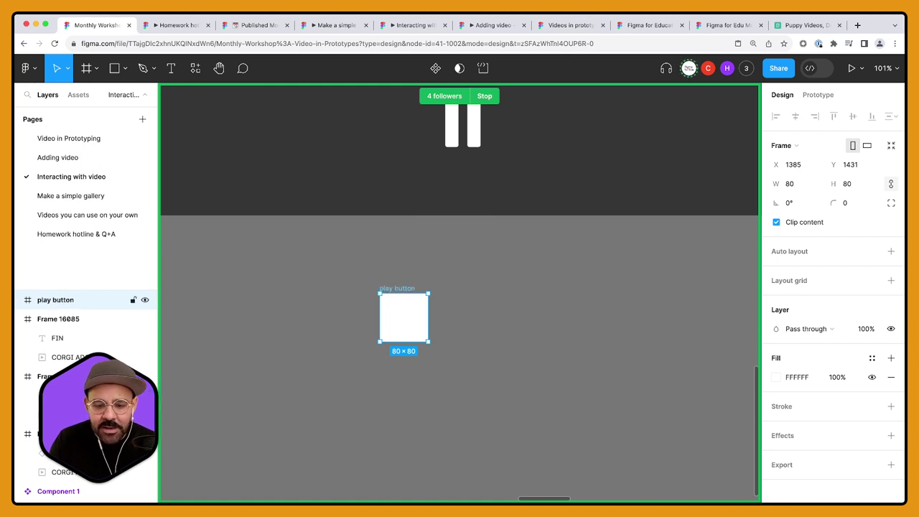
scroll(410, 285, "up", 3)
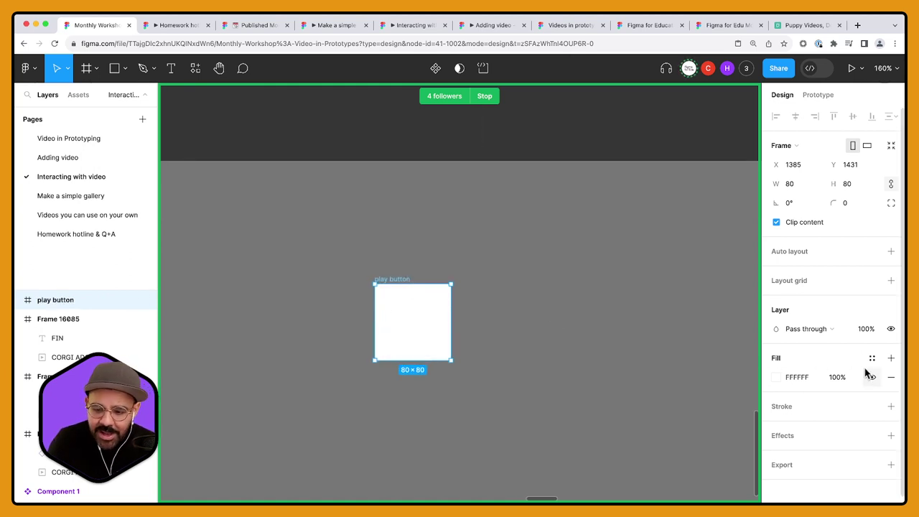
left_click(891, 377)
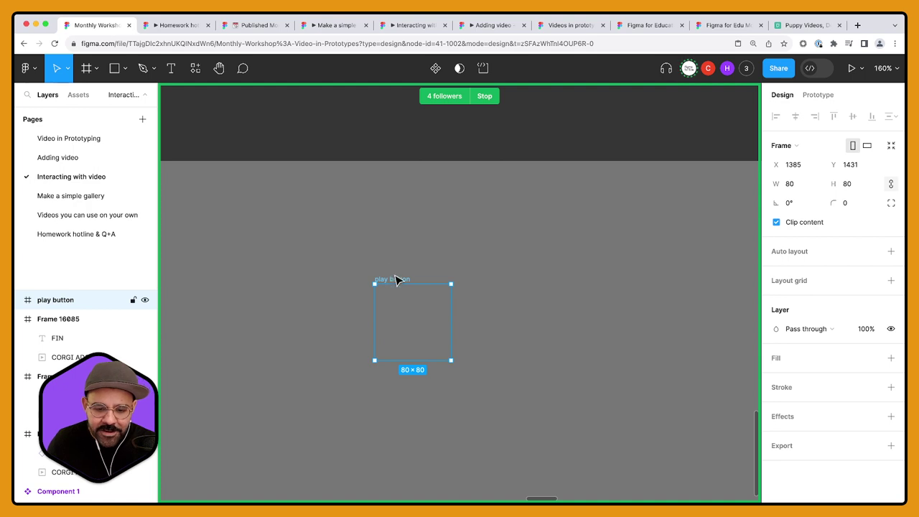
left_click_drag(398, 277, 376, 260)
left_click(490, 289)
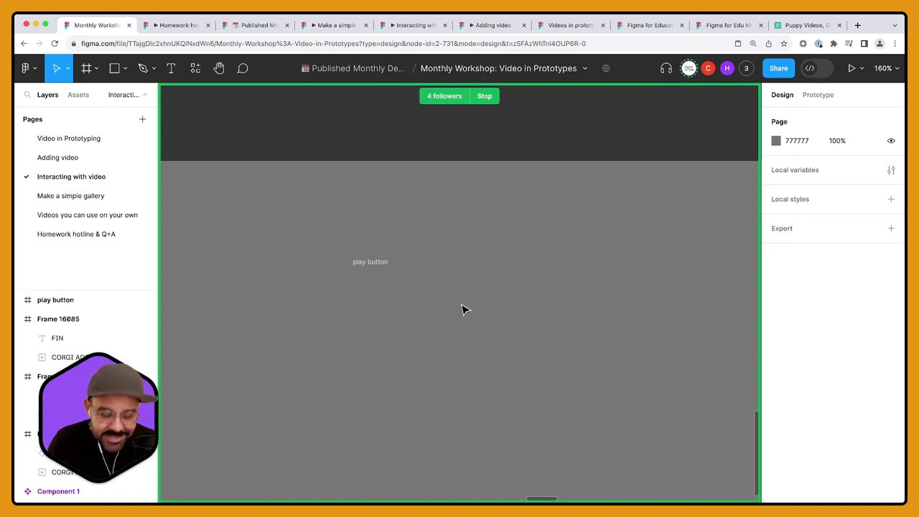
Step: Turn on Show frame outlines through the command search
key("ctrl+slash")
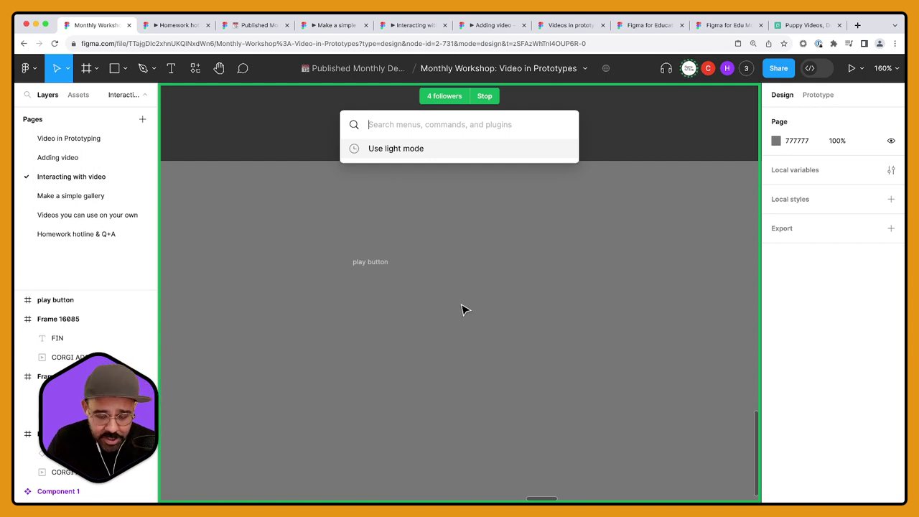
type("show")
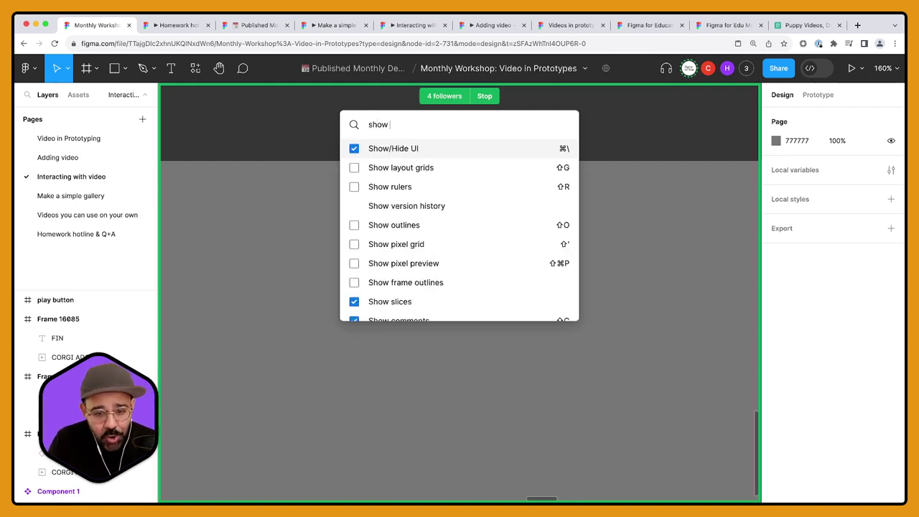
type(" fram")
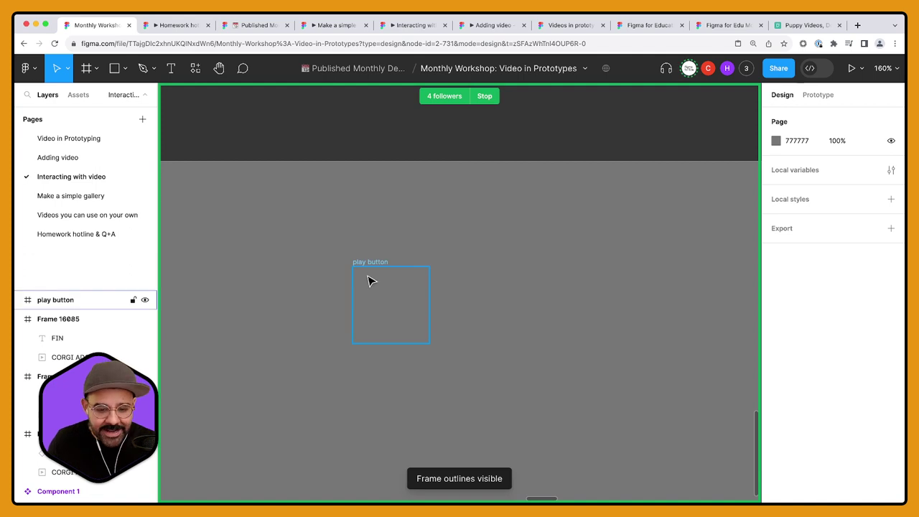
scroll(373, 307, "up", 3)
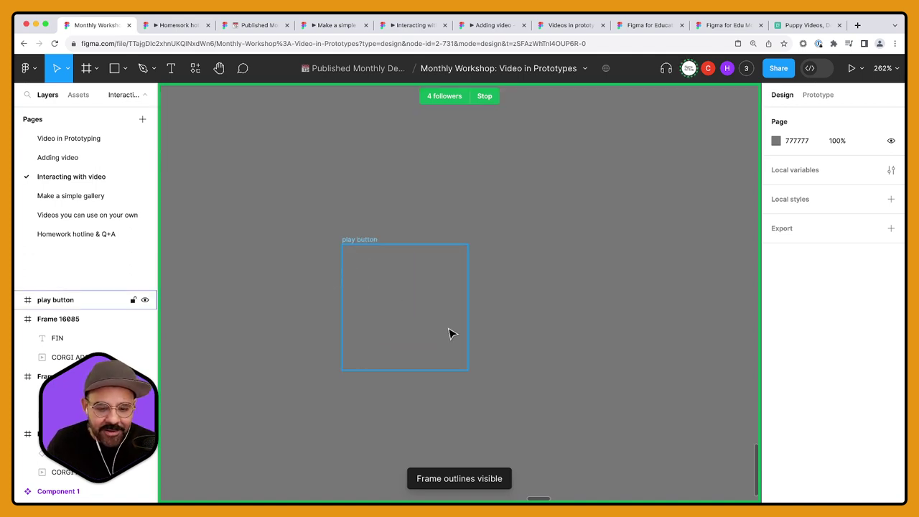
scroll(449, 333, "down", 3)
Step: Duplicate the play button frame to its right and rename the copy 'pause button'
left_click(381, 264)
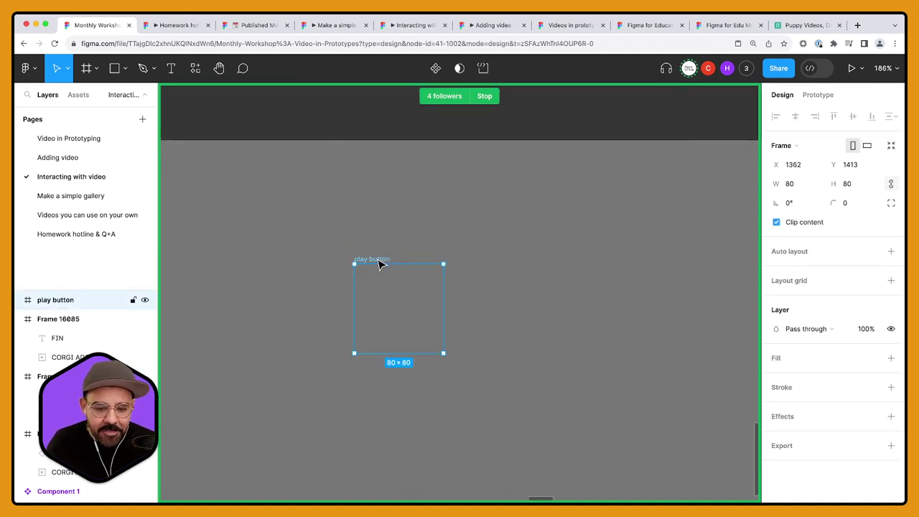
left_click_drag(381, 264, 495, 264)
double_click(488, 260)
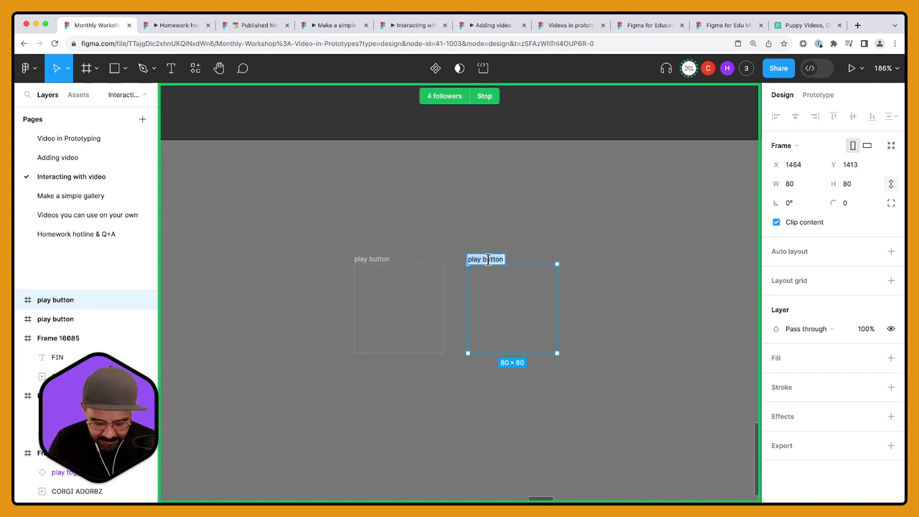
type("pause")
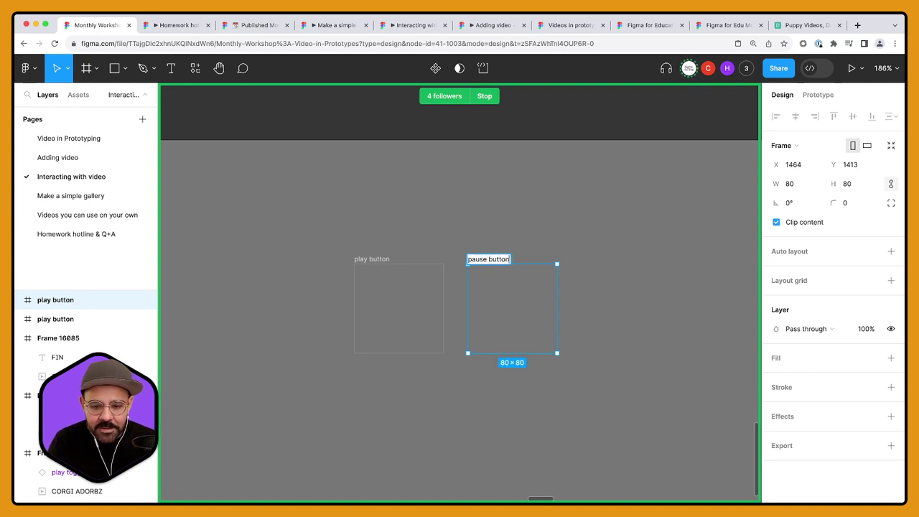
key("Return")
left_click(541, 243)
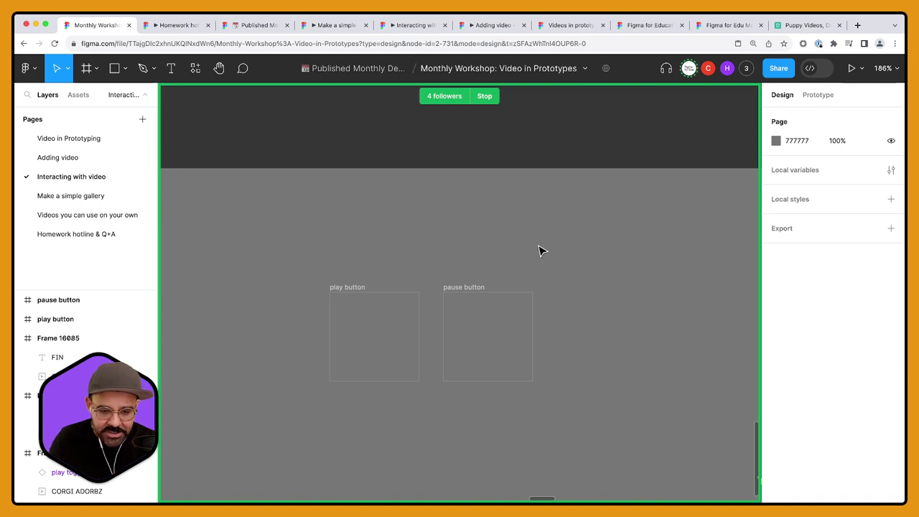
Step: Draw a polygon triangle in the play button frame and rotate it -90° to point right
scroll(394, 273, "down", 1)
left_click(397, 301)
key("Escape")
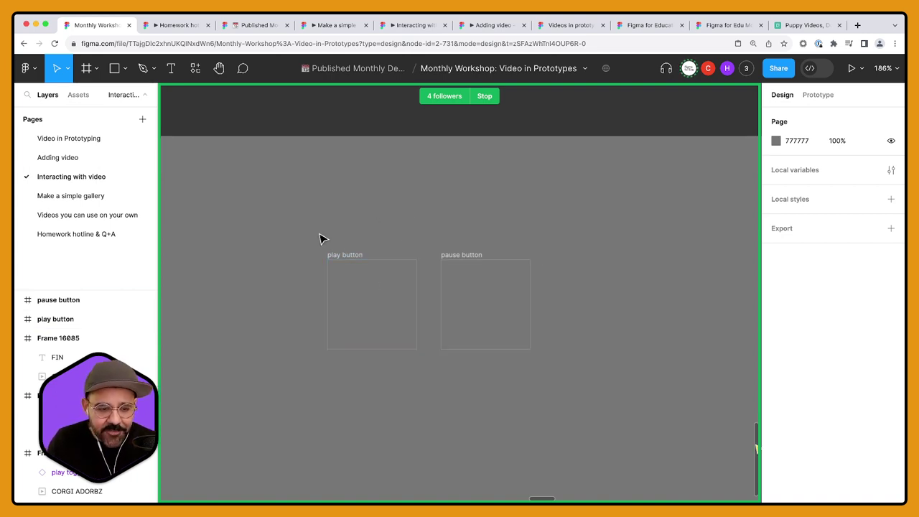
left_click(125, 69)
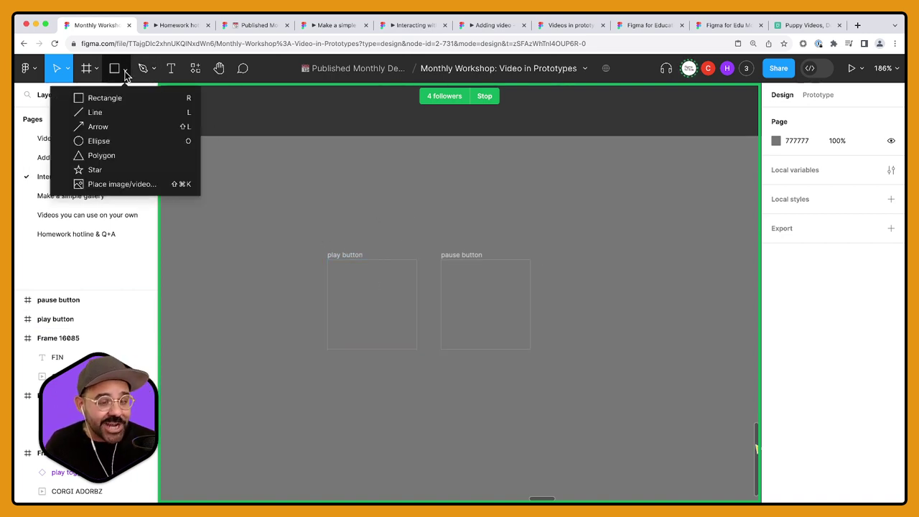
left_click(127, 157)
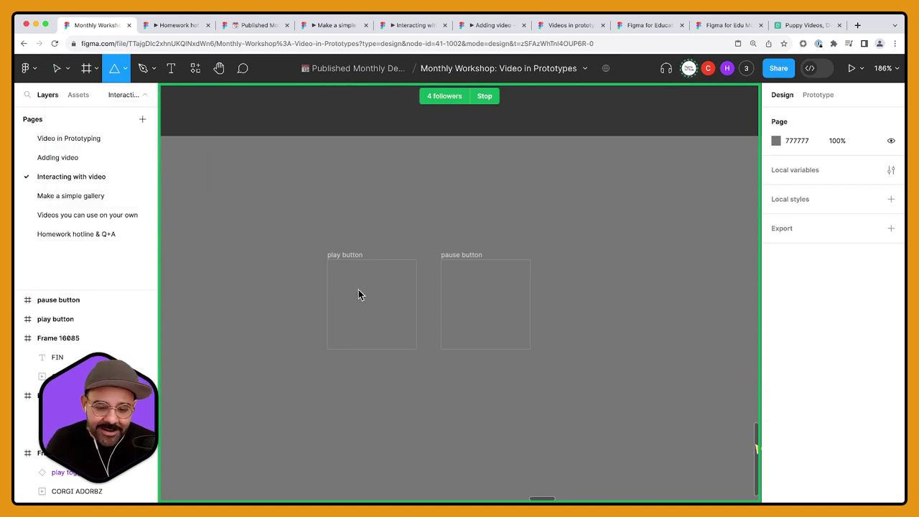
left_click_drag(353, 281, 408, 336)
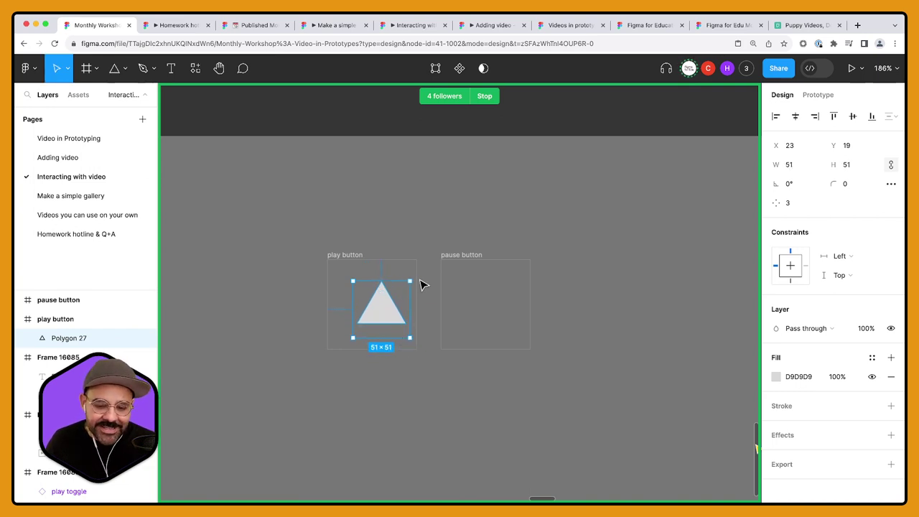
left_click_drag(417, 287, 418, 352)
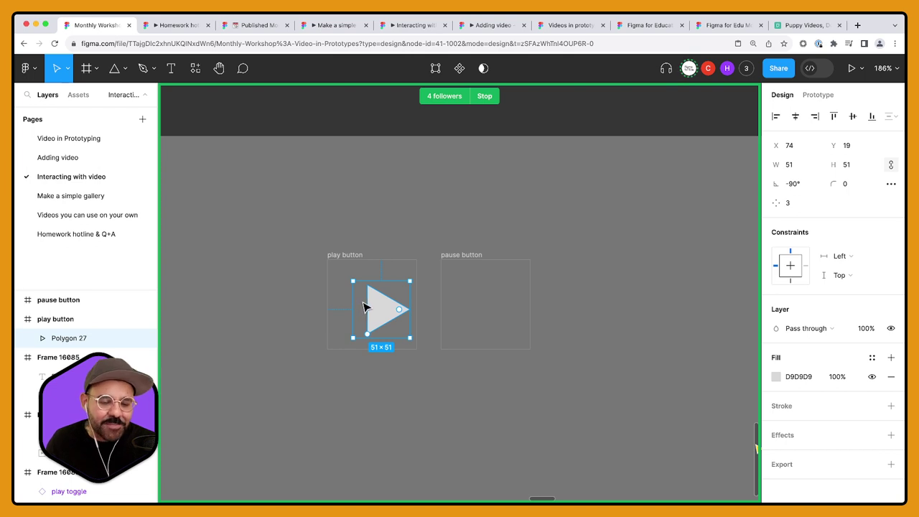
left_click_drag(377, 314, 365, 309)
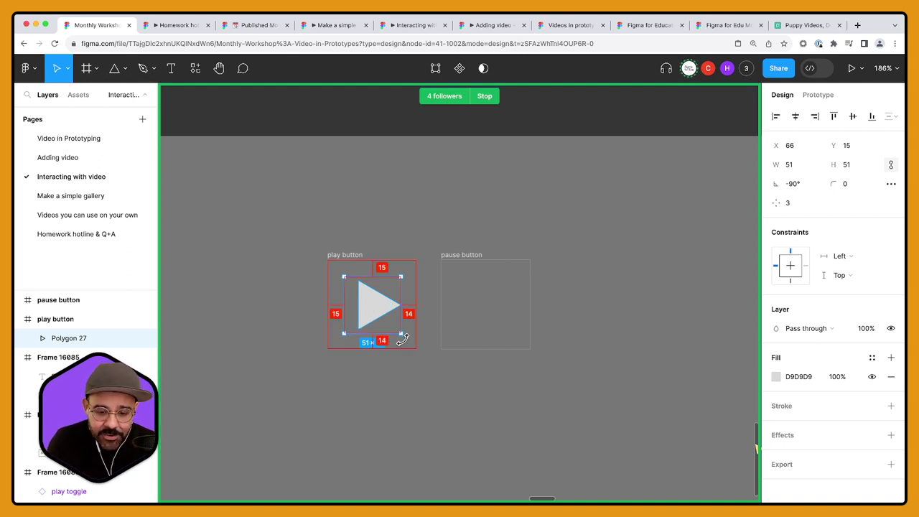
Step: Resize the triangle to 64×64 and center it horizontally in the frame
left_click_drag(404, 334, 406, 340)
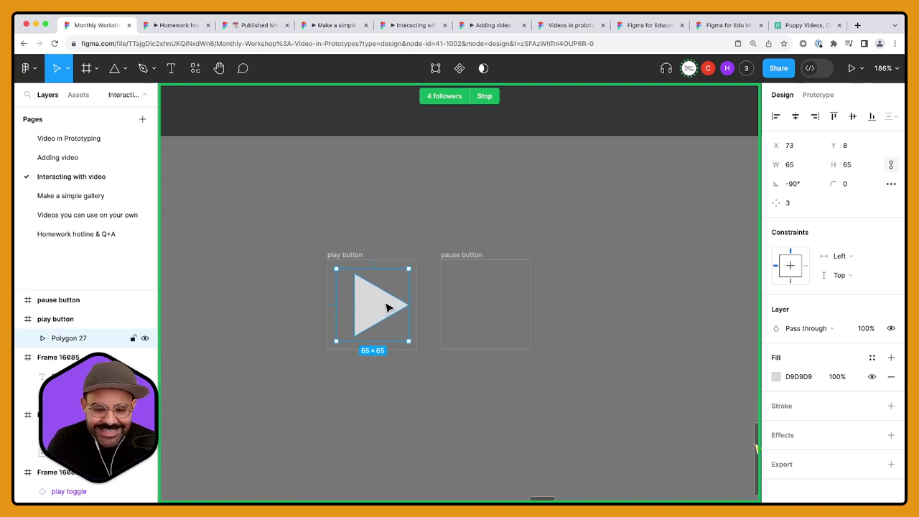
left_click_drag(392, 304, 391, 318)
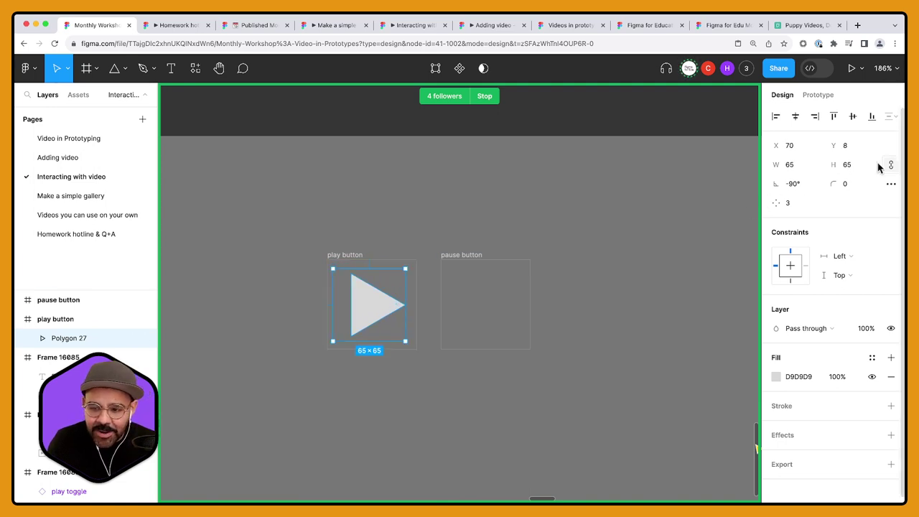
left_click(793, 165)
type("64")
key("Tab")
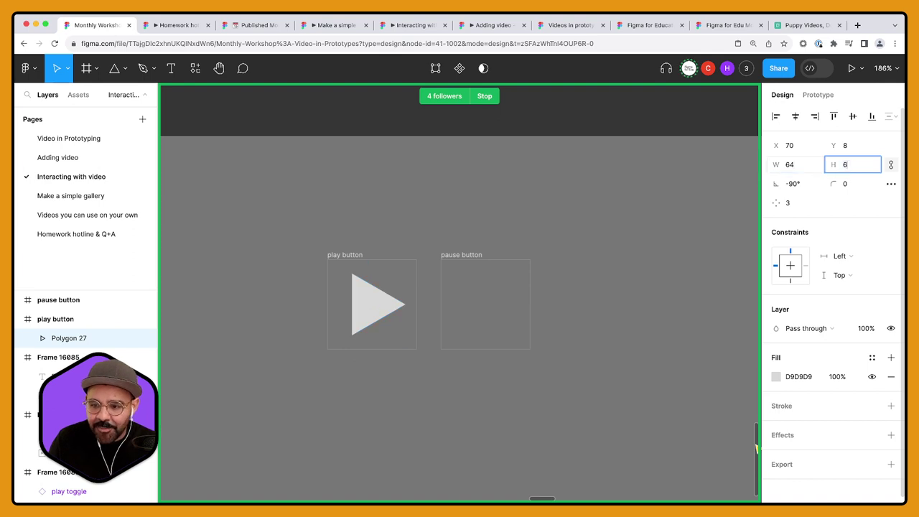
type("64")
key("Return")
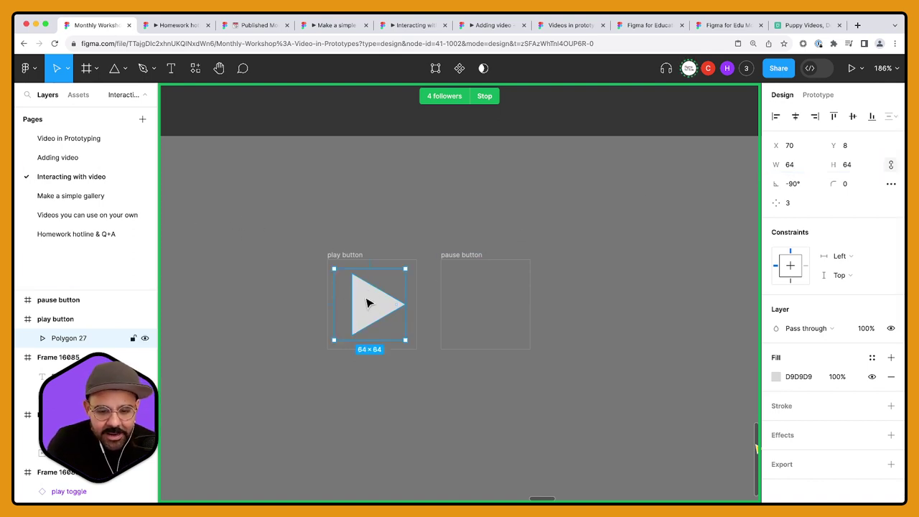
left_click(400, 406)
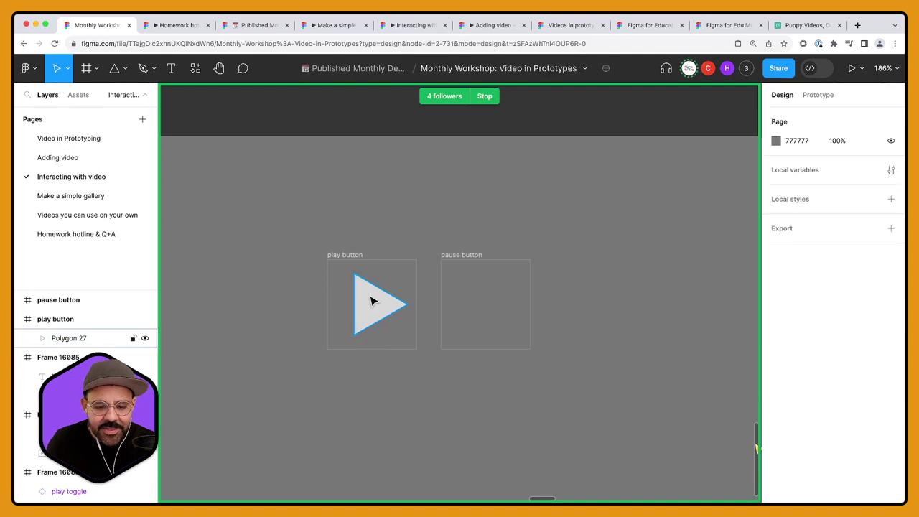
left_click(372, 301)
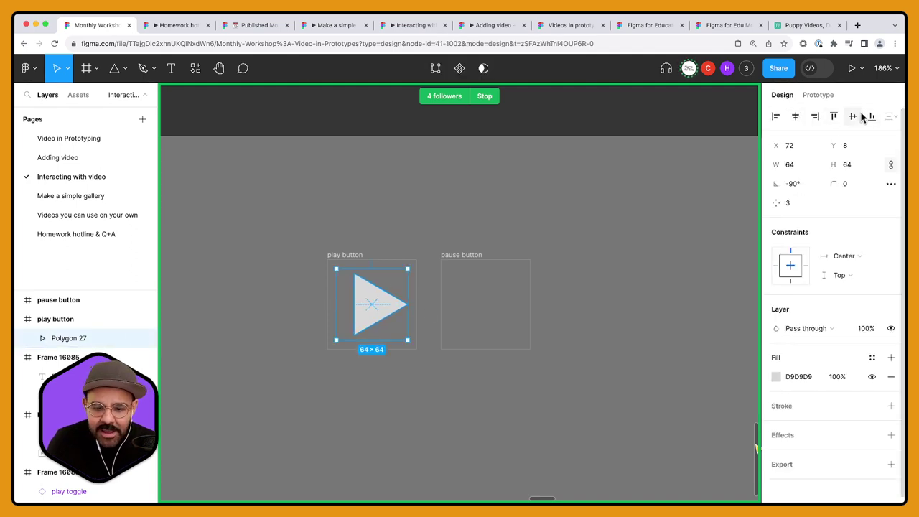
Step: Check the triangle's corner radius, then clear the file's web address in the browser
left_click(852, 188)
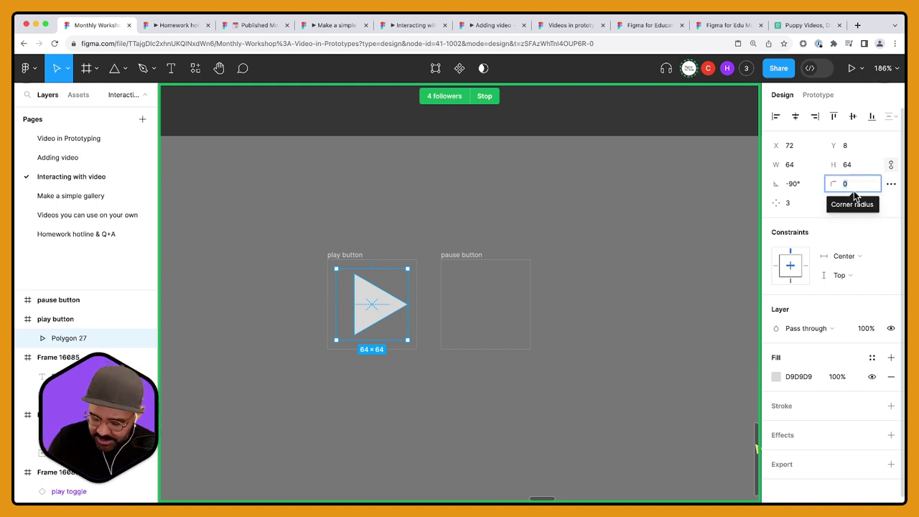
left_click(392, 335)
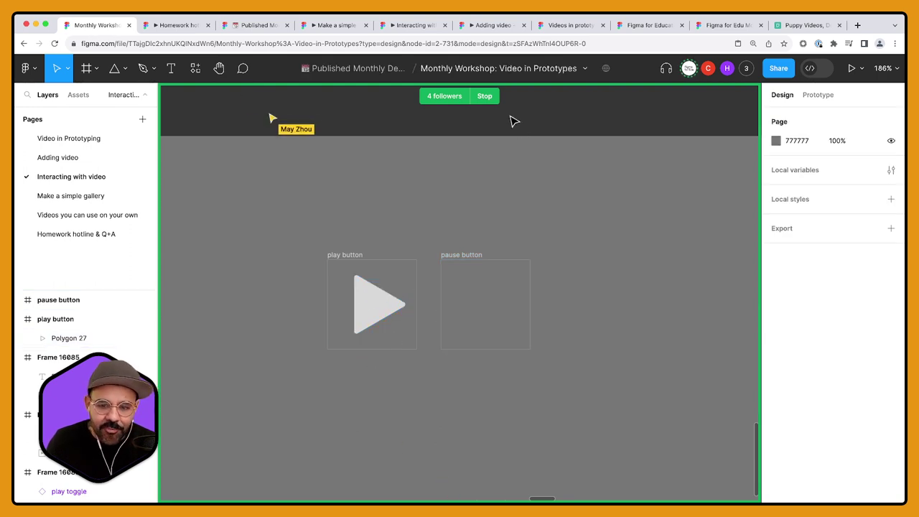
left_click(511, 44)
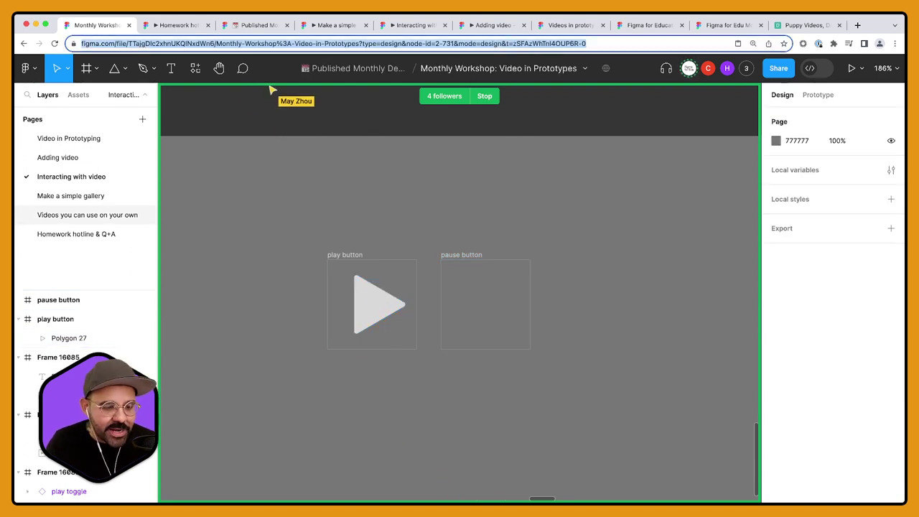
key("super+Tab")
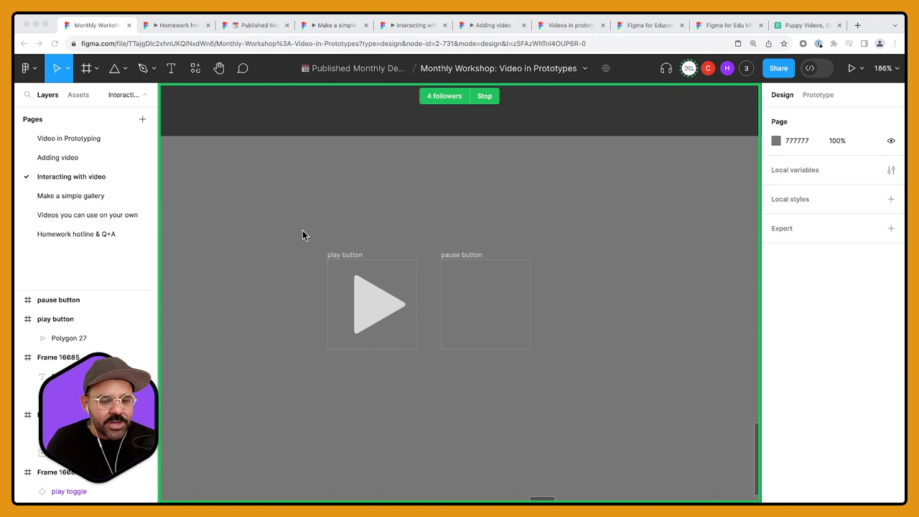
key("super+Tab")
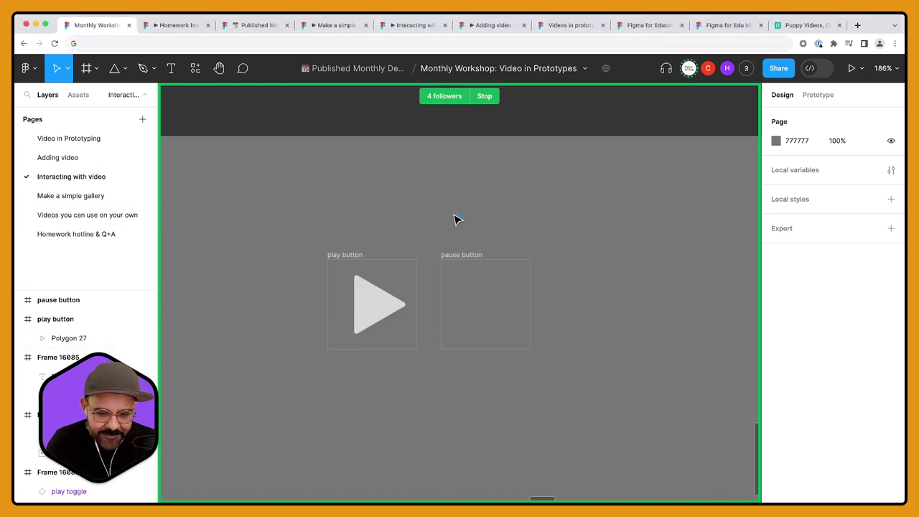
key("BackSpace")
Step: Change the play triangle's fill from D9D9D9 to white FFF
scroll(474, 237, "down", 1)
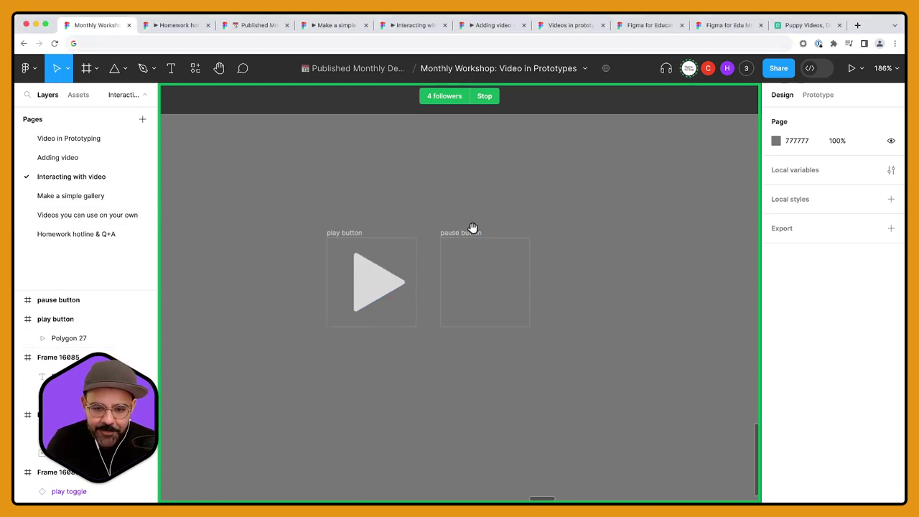
left_click(375, 279)
scroll(380, 257, "up", 2)
scroll(380, 257, "up", 1)
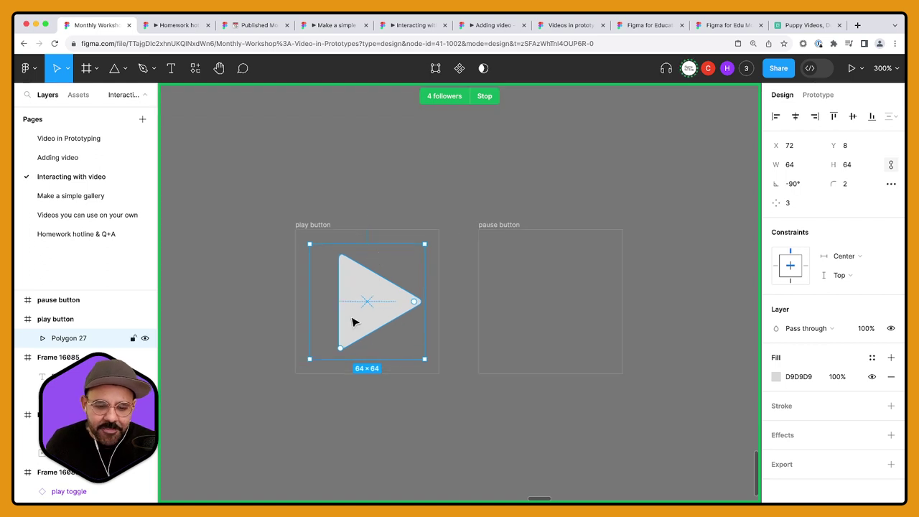
left_click(776, 376)
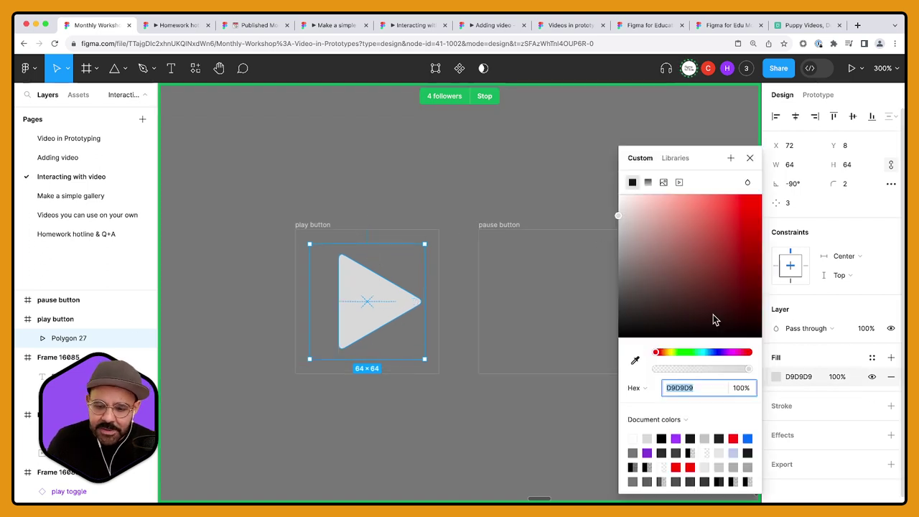
type("fff")
key("Return")
left_click(498, 201)
scroll(498, 194, "right", 1)
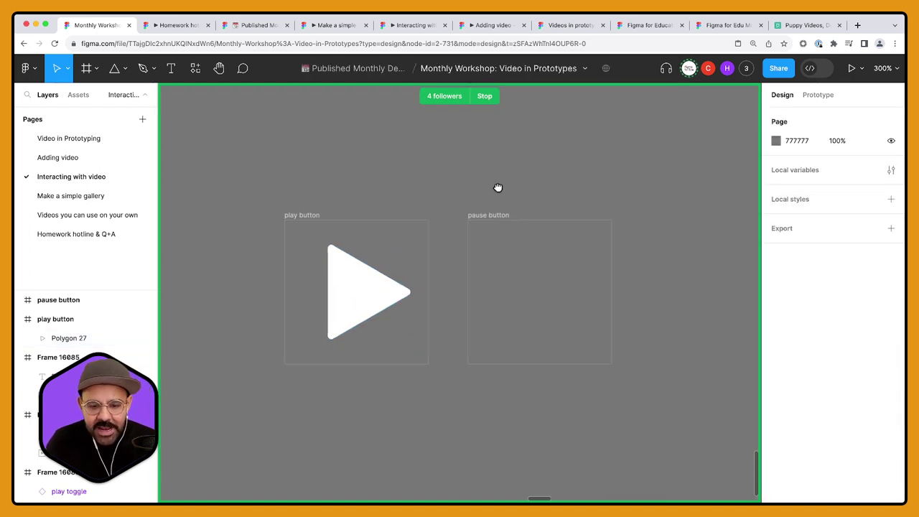
Step: Add an 8px layout grid to the pause button frame and recolour it white FFFFFF
left_click(500, 251)
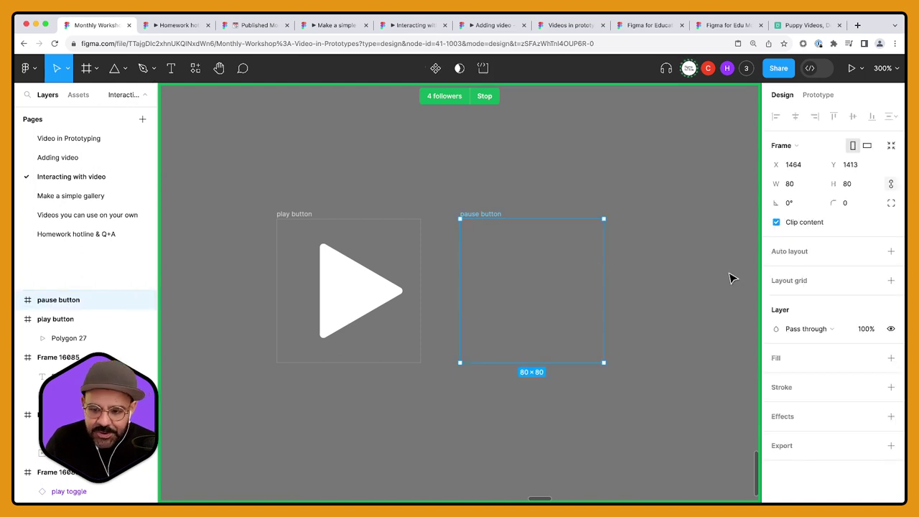
left_click(781, 281)
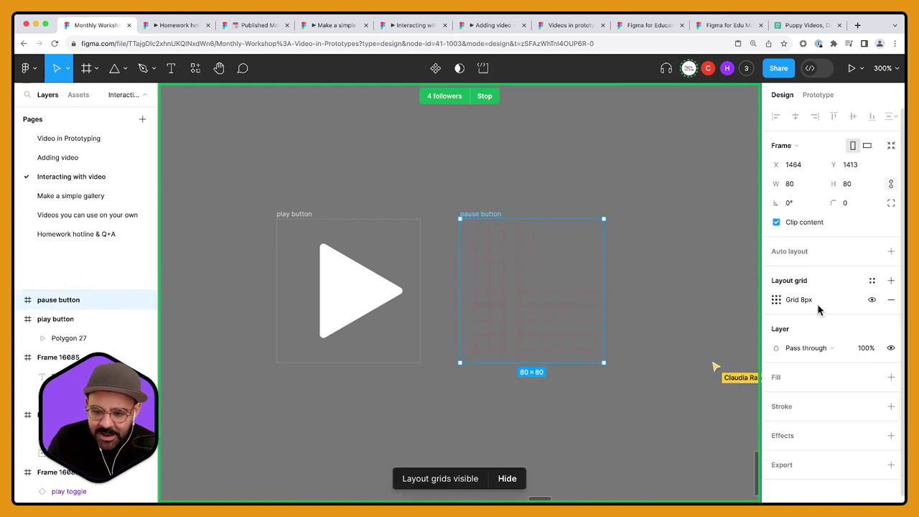
left_click(776, 299)
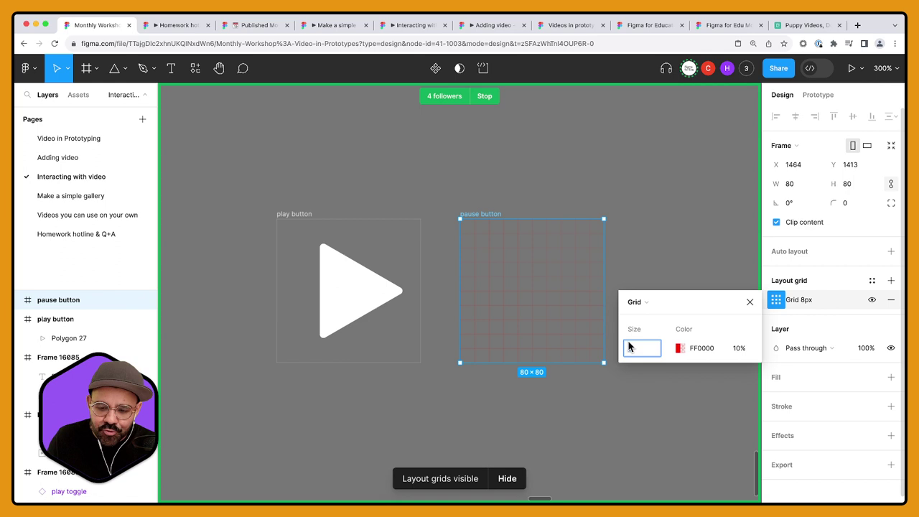
left_click(680, 348)
left_click_drag(559, 309, 465, 199)
left_click(606, 183)
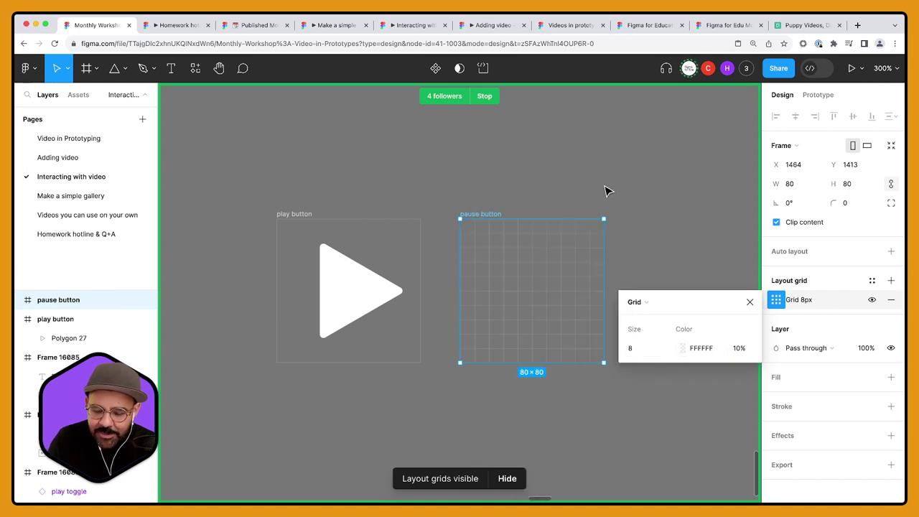
scroll(546, 273, "right", 3)
scroll(465, 269, "up", 2)
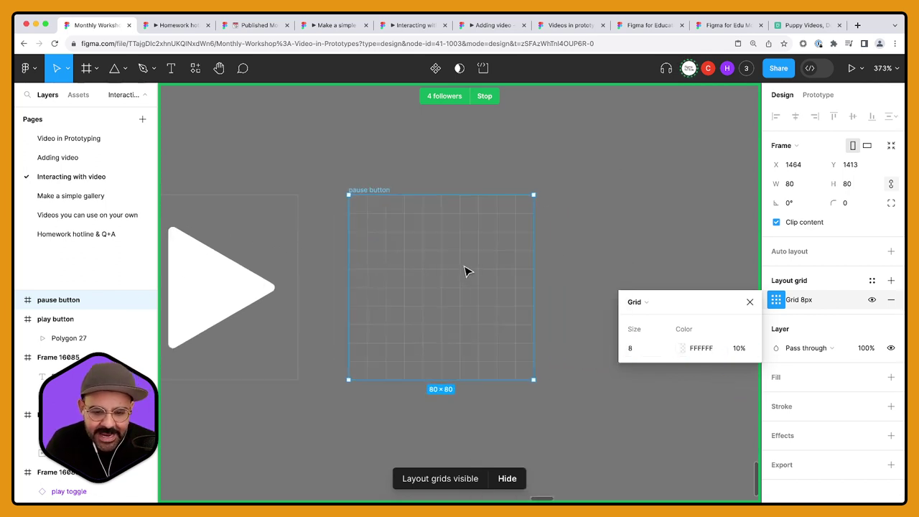
Step: Draw the first pause bar as a thin, 48-tall rectangle inside the pause button frame
key("r")
left_click_drag(395, 222, 445, 327)
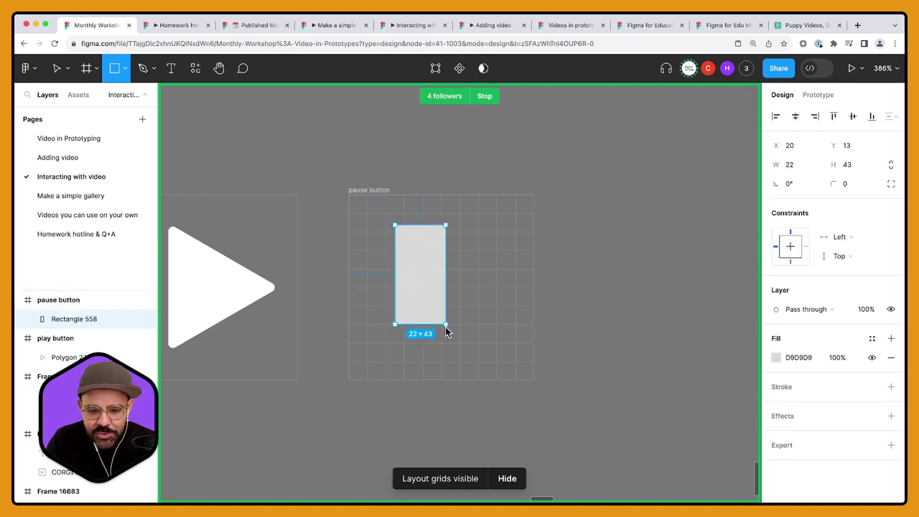
mouse_move(430, 288)
left_mouse_down()
mouse_move(425, 302)
mouse_move(418, 293)
left_mouse_up()
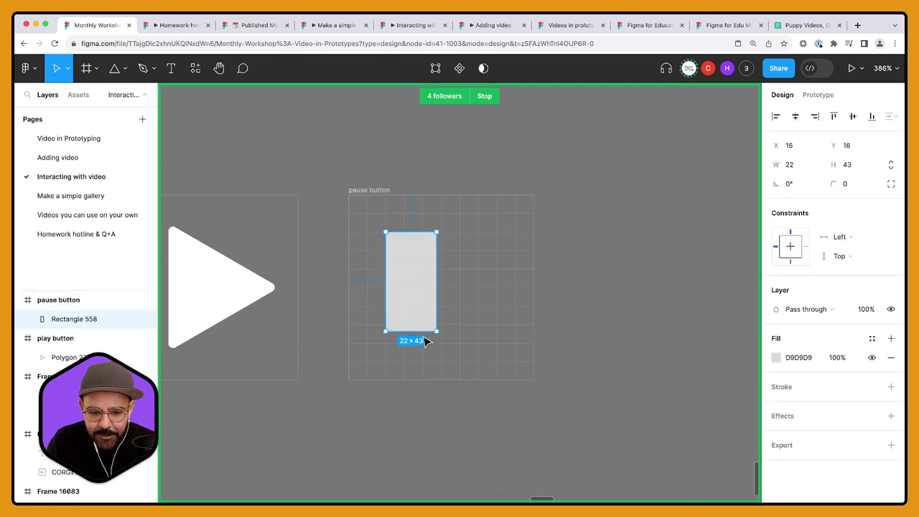
left_click_drag(413, 335, 412, 343)
left_click_drag(440, 316, 449, 292)
left_click(451, 310)
left_click(404, 303)
key("Right")
key("Right")
key("Right")
Step: Duplicate the bar into a second bar beside it and centre both horizontally in the frame
left_click(515, 286)
left_click(410, 292)
left_click_drag(510, 290, 371, 304)
key("Escape")
left_click(486, 288)
left_click(507, 289)
scroll(506, 289, "right", 2)
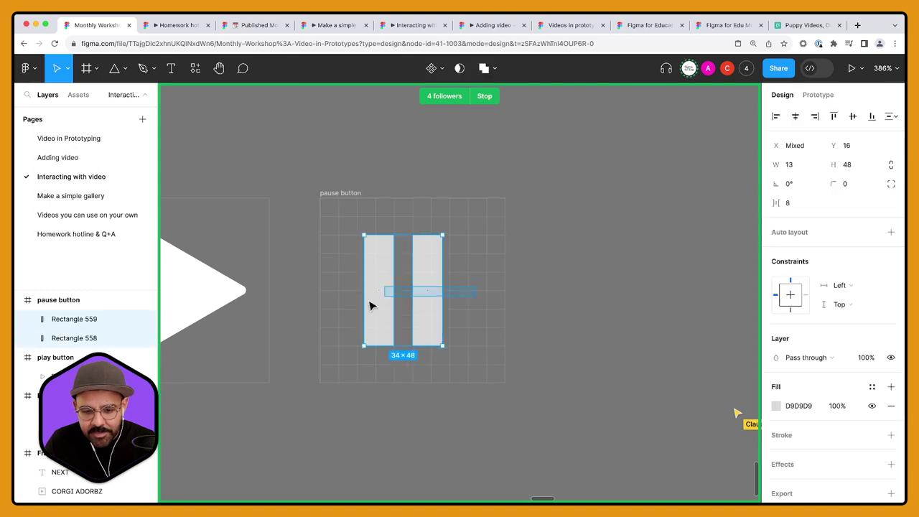
left_click(795, 117)
key("alt")
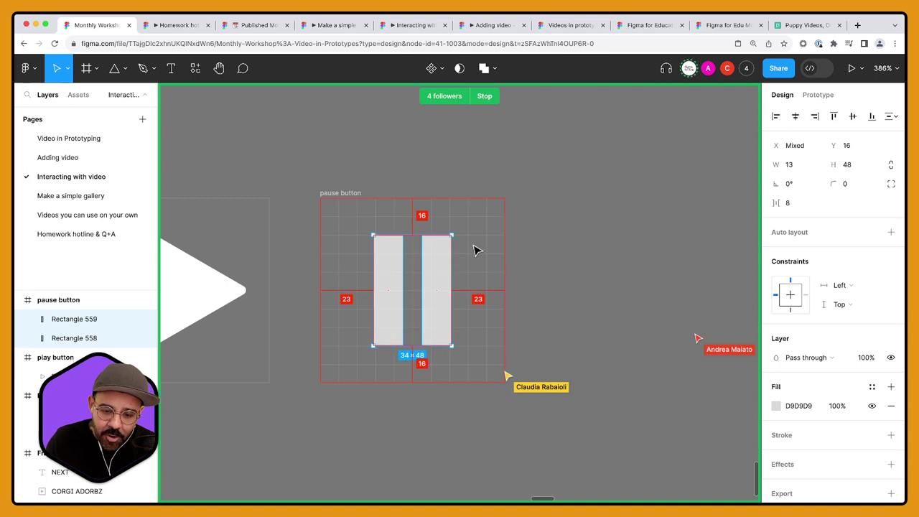
Step: Set the width of both pause bars to 12
left_click(480, 262)
left_click(401, 280)
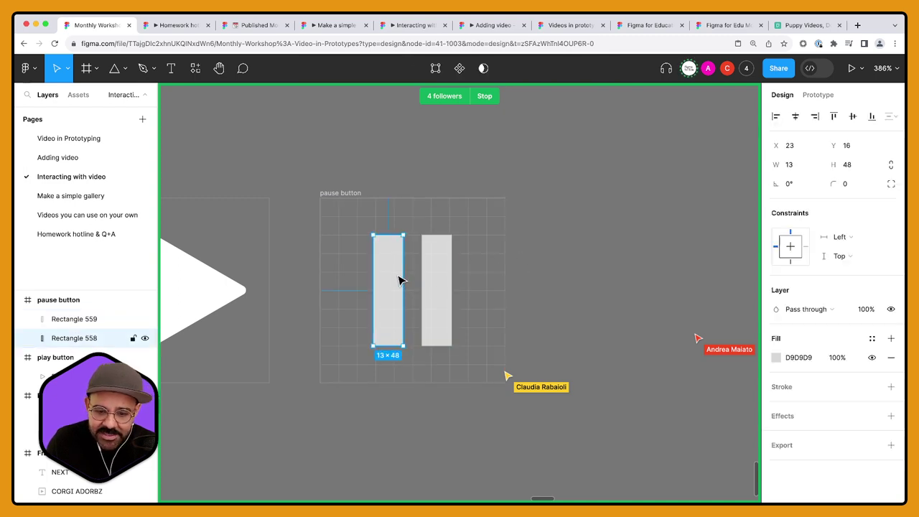
left_click(801, 170)
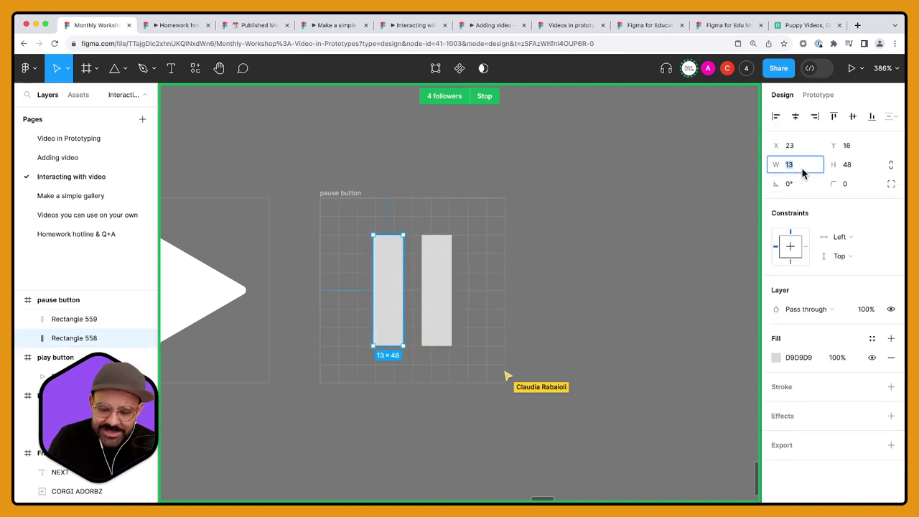
type("10")
key("Return")
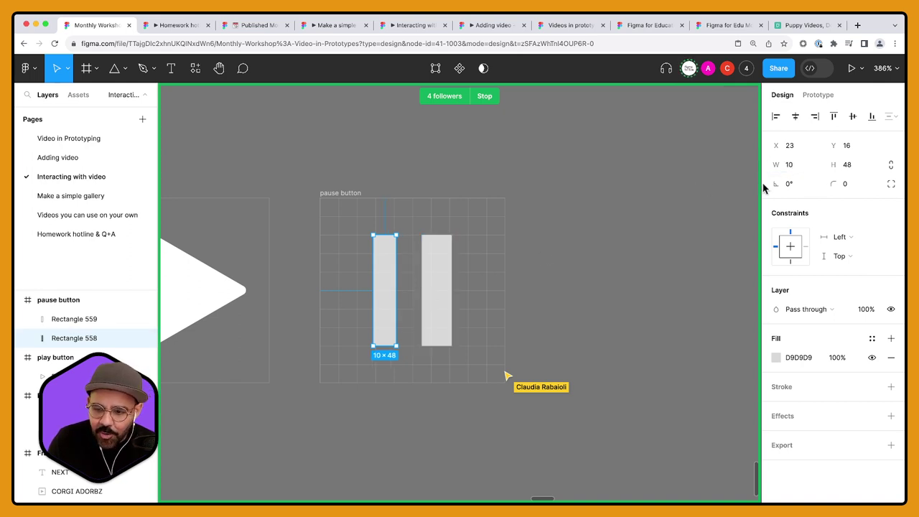
left_click(804, 170)
key("BackSpace")
type("2")
key("Return")
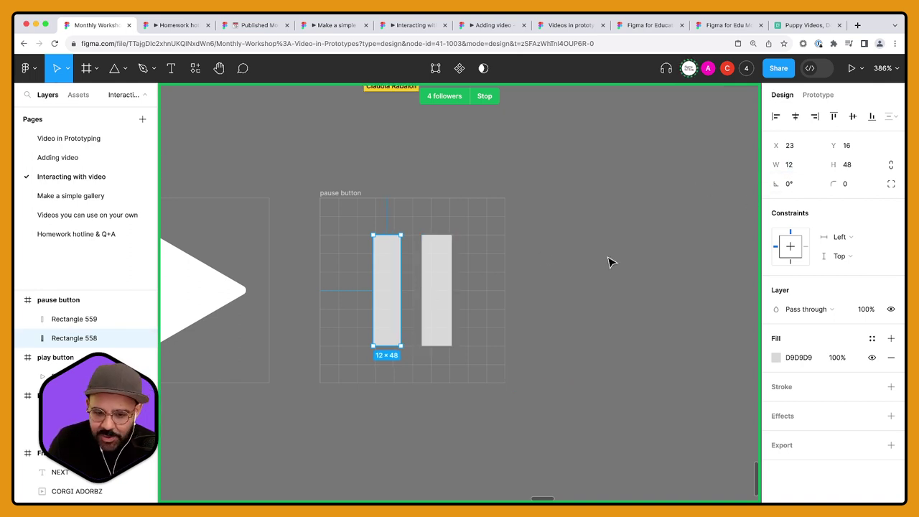
left_click(435, 275)
left_click(806, 166)
type("1")
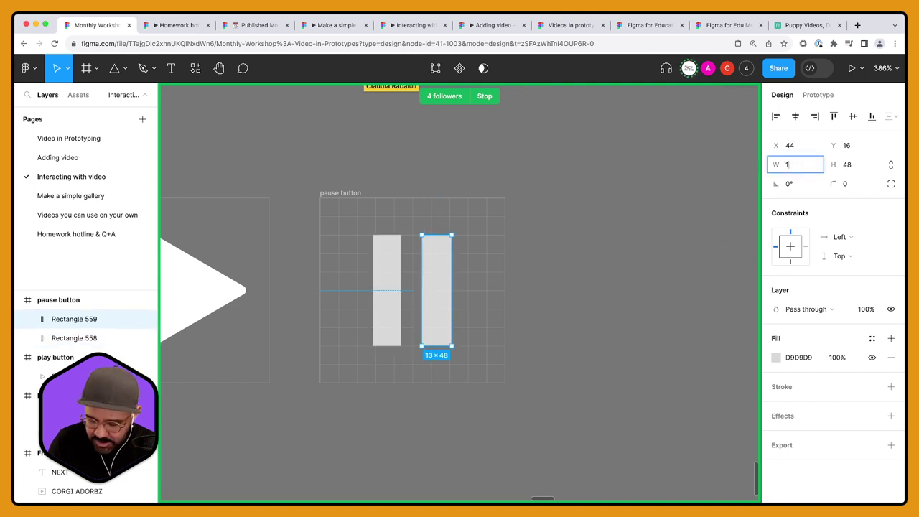
type("2")
key("Return")
Step: Reposition the right bar so it sits next to the left bar
left_click(499, 338)
left_click_drag(441, 304, 390, 303)
left_click(388, 304)
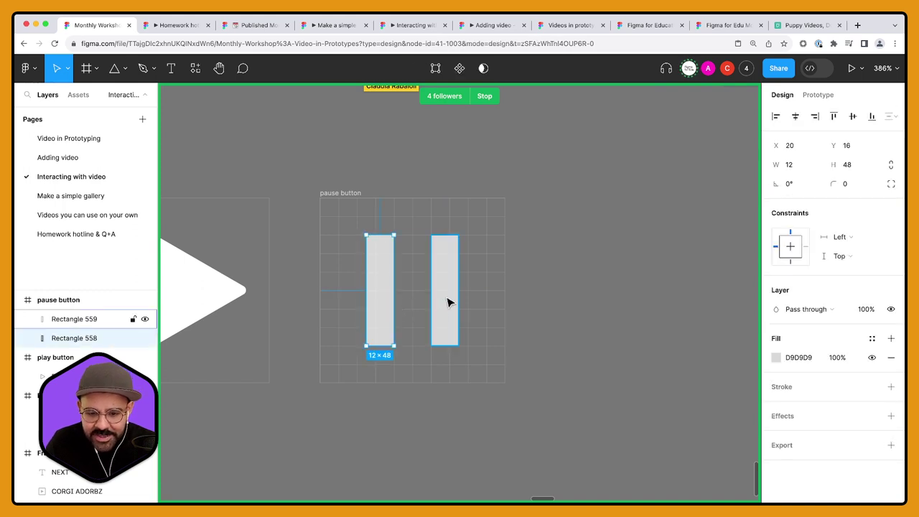
left_click_drag(447, 302, 384, 259)
left_click(479, 302)
Step: Give both pause bars a corner radius of 2
left_click(794, 116)
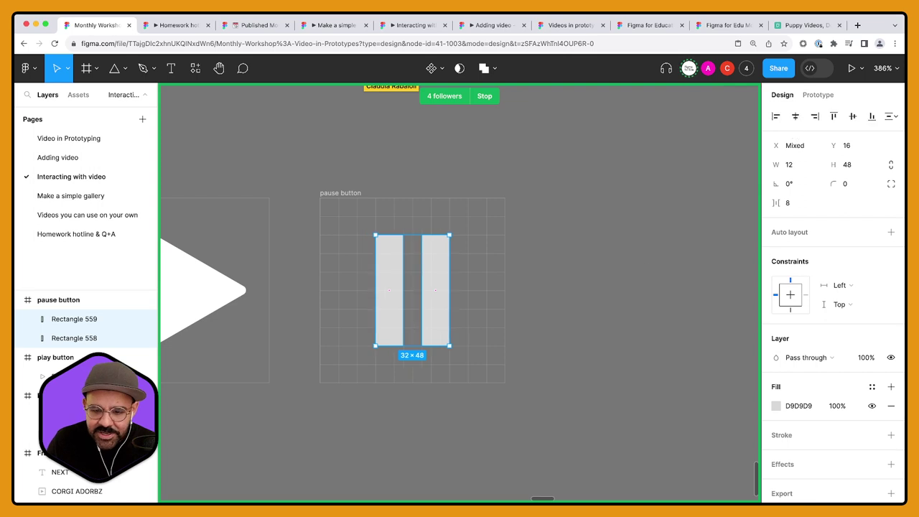
left_click(853, 185)
key("Return")
left_click(509, 343)
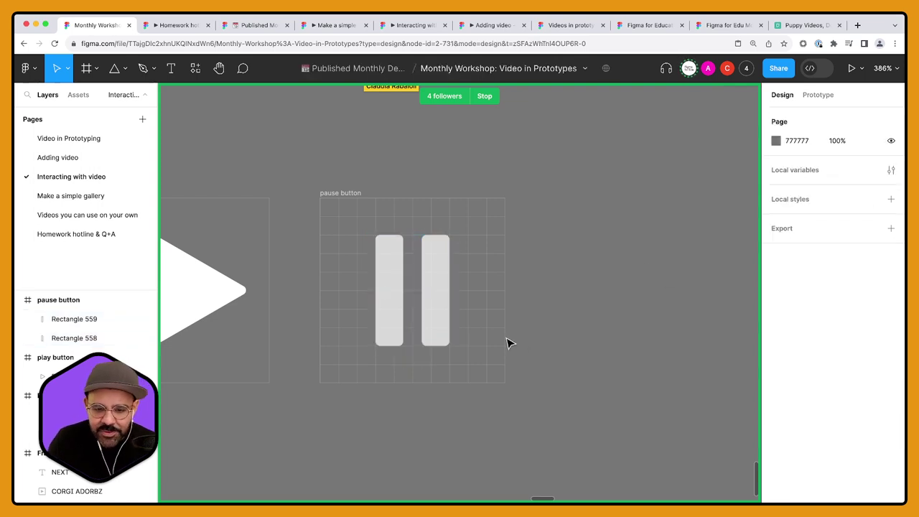
scroll(613, 318, "down", 2)
left_click_drag(591, 281, 487, 308)
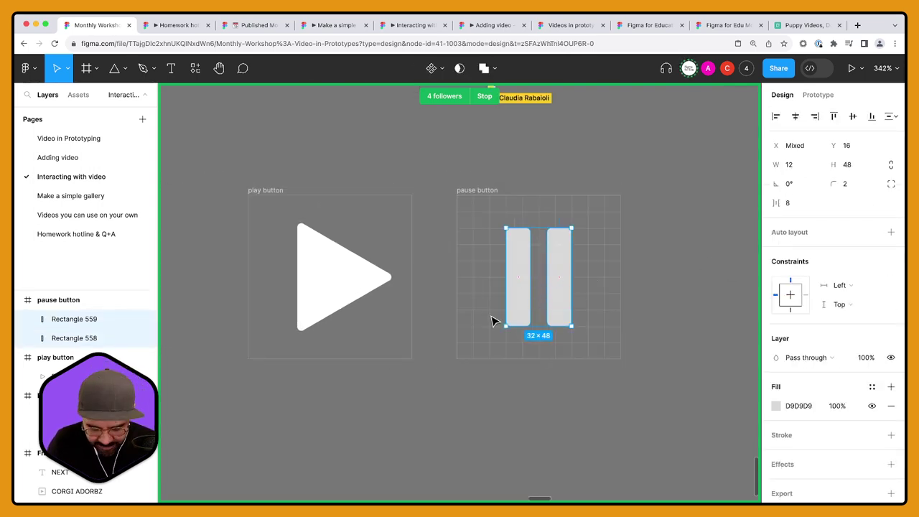
left_click(476, 378)
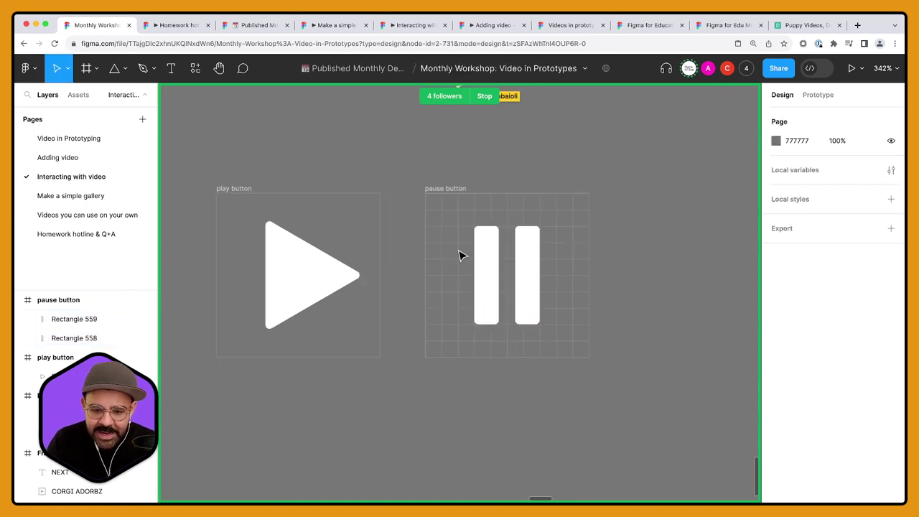
key("ctrl+z")
Step: Remove the layout grid from the pause button frame and switch to the Prototype panel
left_click(593, 268)
scroll(593, 268, "down", 1)
scroll(593, 269, "down", 1)
left_click(507, 287)
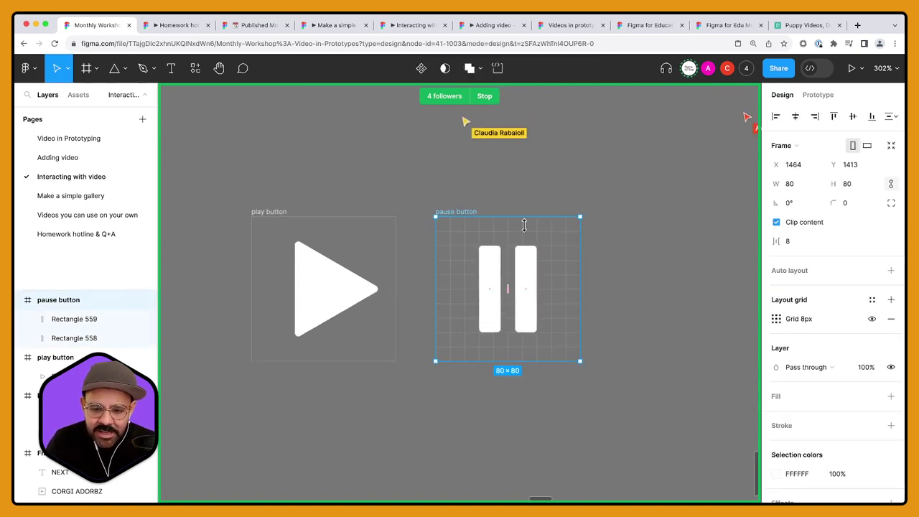
left_click(891, 318)
left_click(630, 283)
scroll(623, 290, "down", 1)
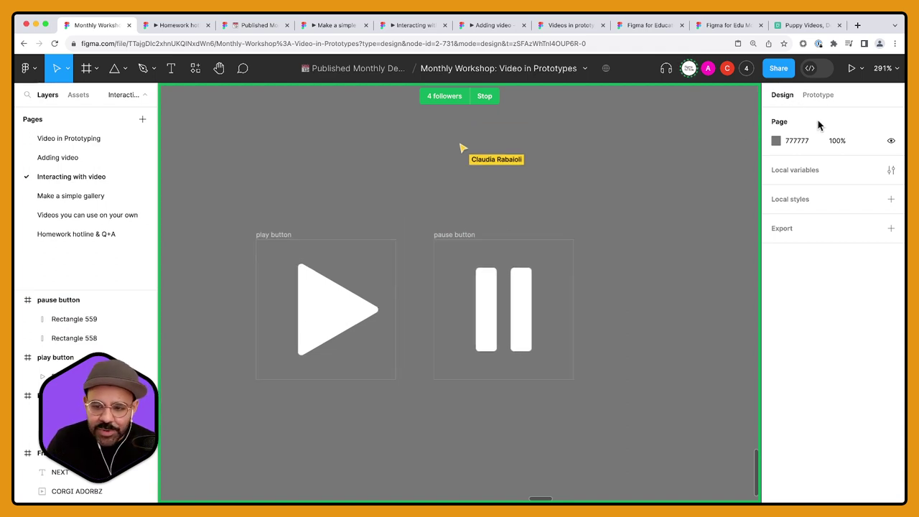
left_click(818, 94)
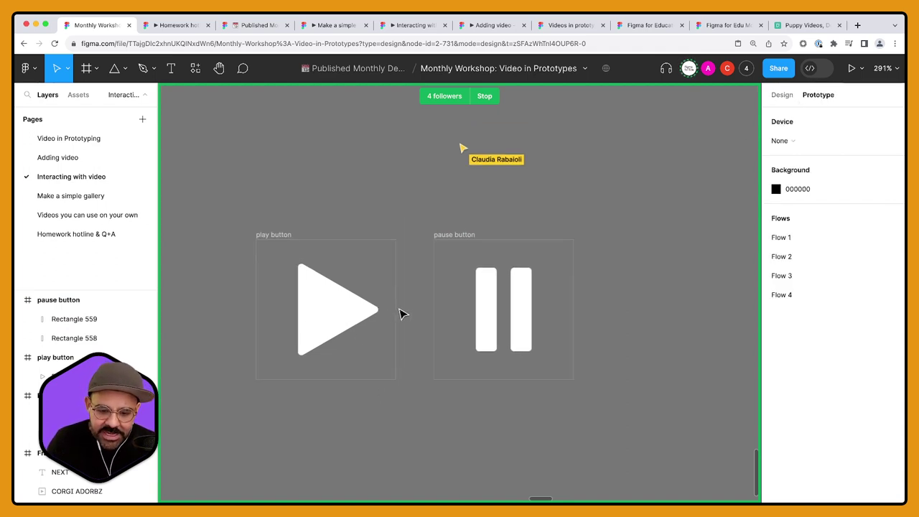
Step: Link the play button to the pause button on click with a 250ms dissolve
left_click(277, 233)
left_click_drag(395, 309, 460, 317)
scroll(409, 345, "down", 1)
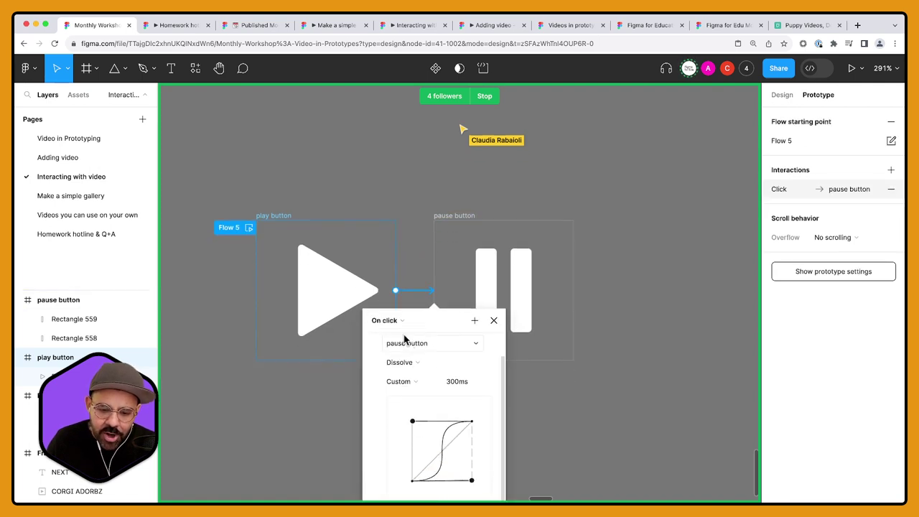
scroll(405, 339, "up", 1)
scroll(550, 371, "down", 4)
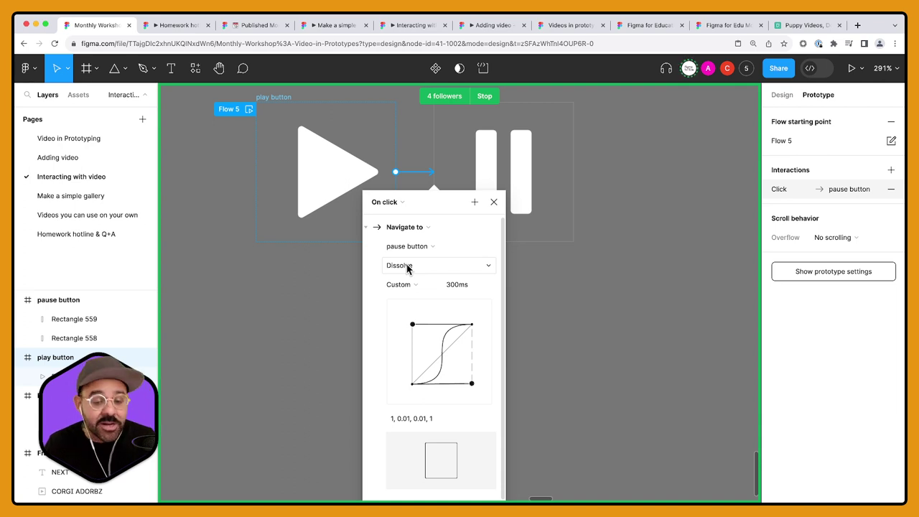
left_click(455, 288)
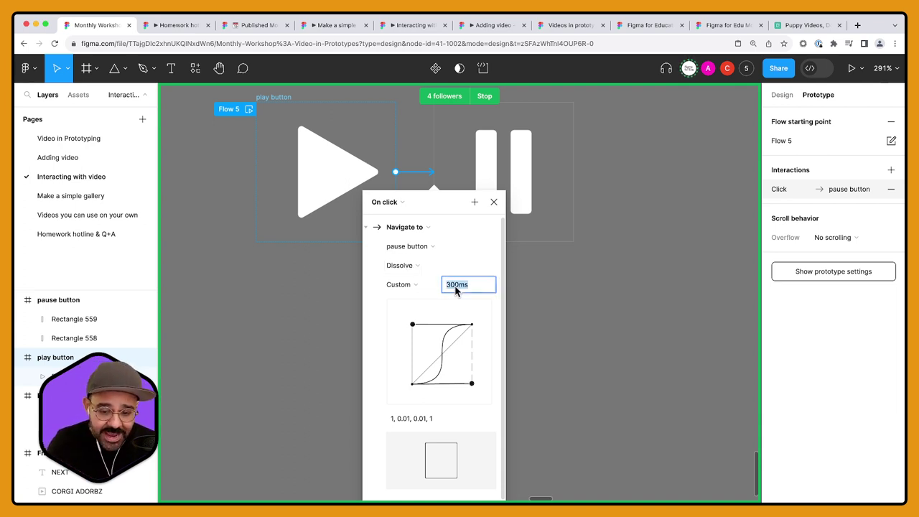
type("250")
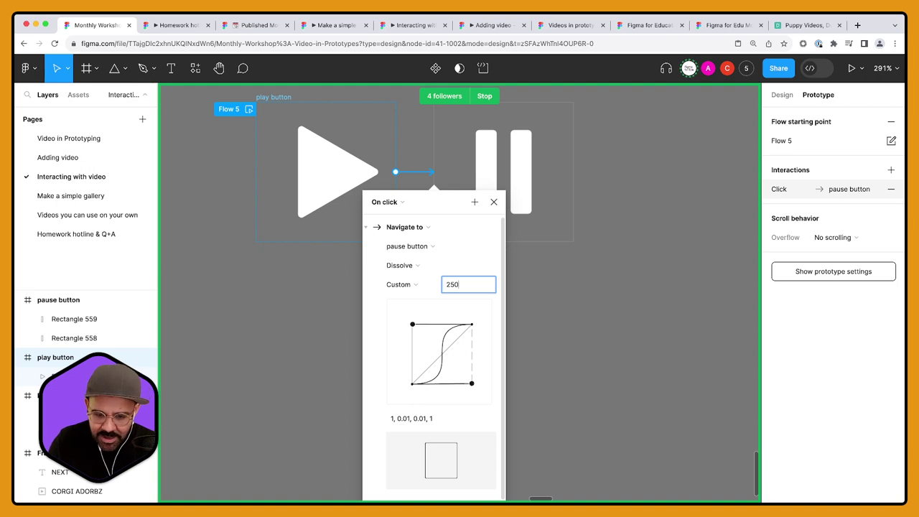
key("Return")
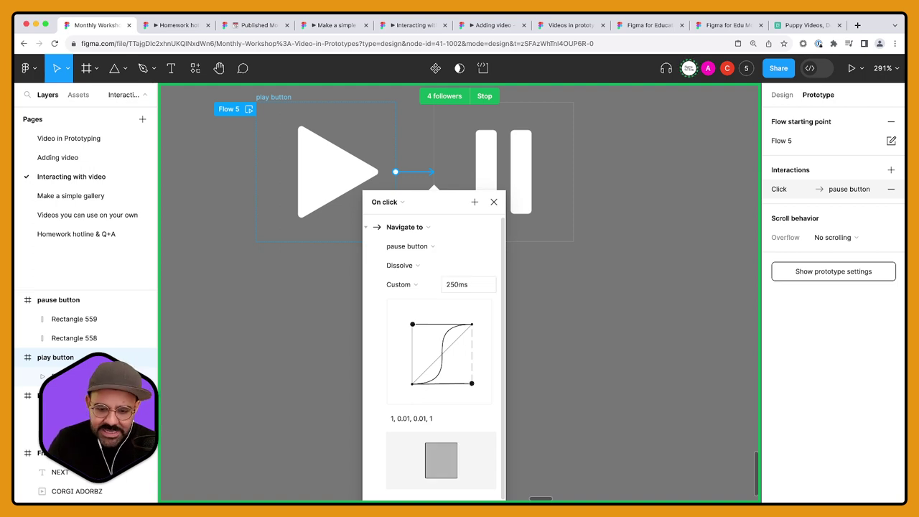
left_click(493, 202)
Step: Connect the pause button back to the play button, then select both frames
left_click(560, 300)
scroll(507, 300, "up", 2)
left_click(458, 181)
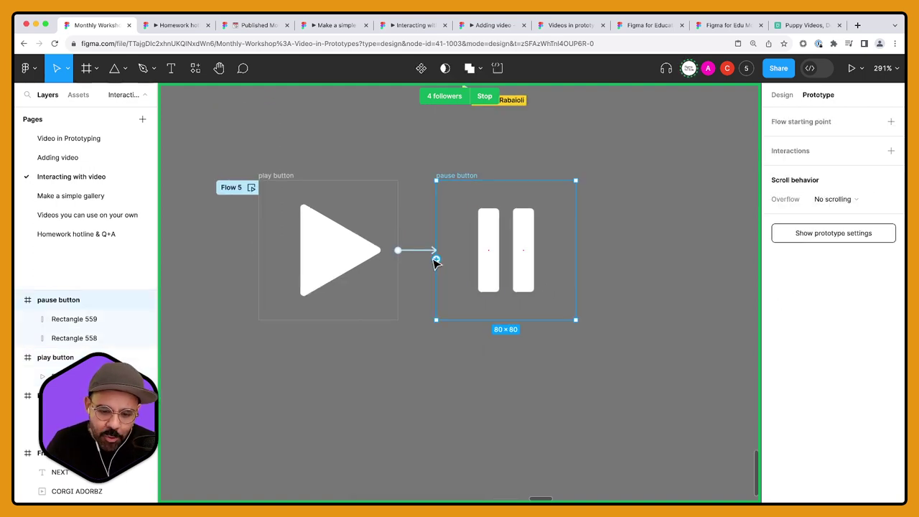
left_click_drag(437, 260, 383, 265)
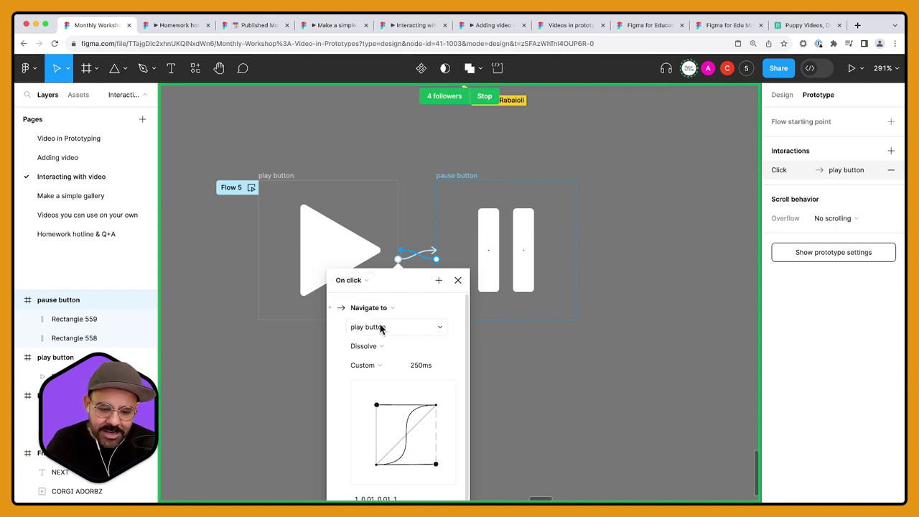
left_click(506, 379)
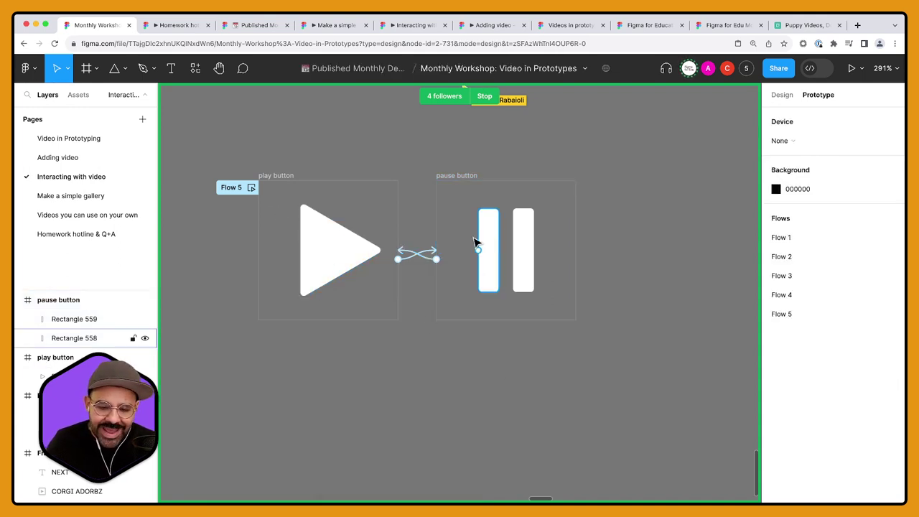
left_click_drag(603, 165, 240, 352)
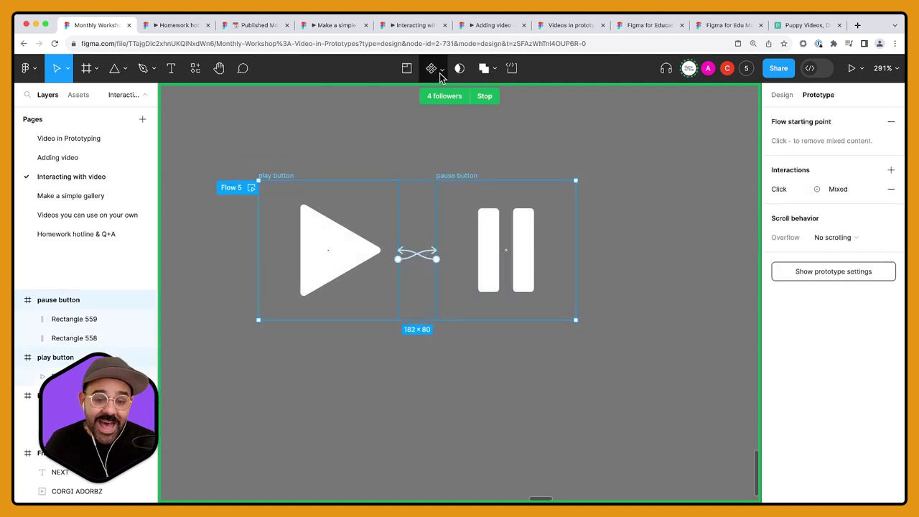
Step: Combine the play and pause buttons into the Component 8 component set
left_click(442, 71)
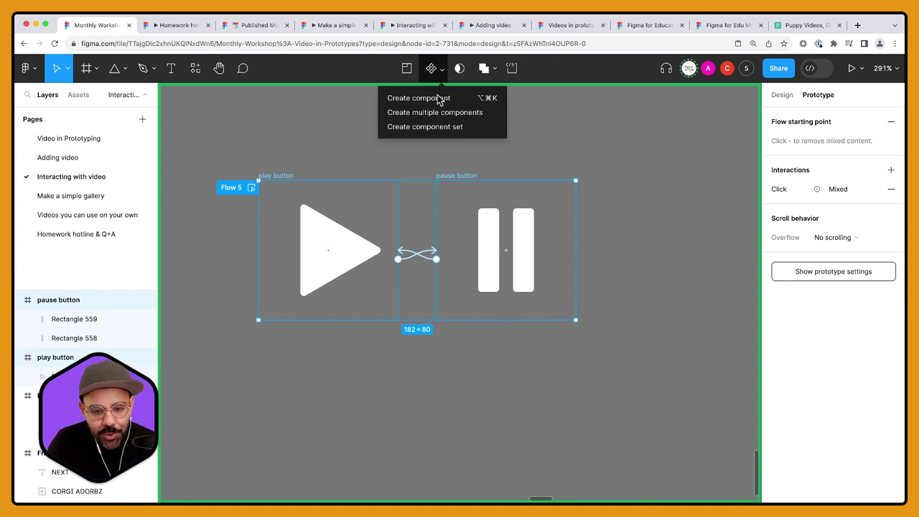
left_click(429, 130)
left_click(256, 152)
left_click(283, 156)
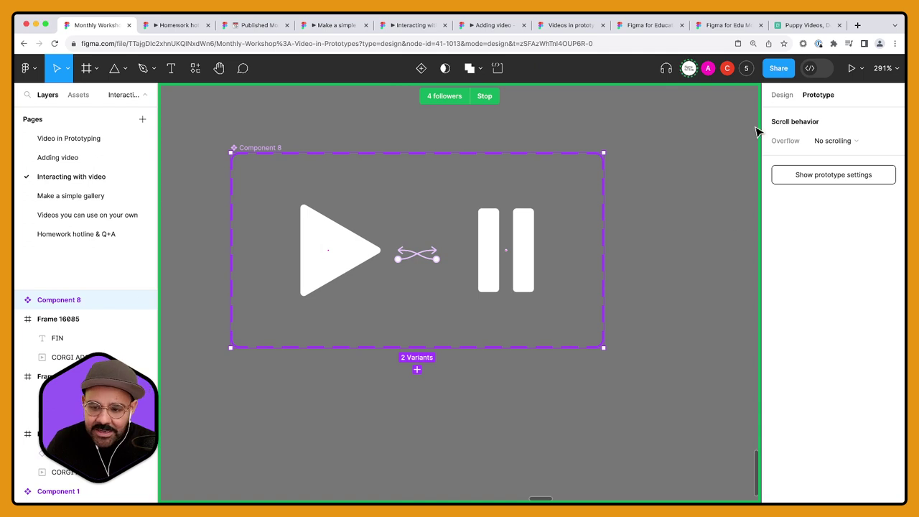
Step: Change Component 8's dashed outline colour to bright cyan
left_click(781, 99)
scroll(796, 427, "down", 1)
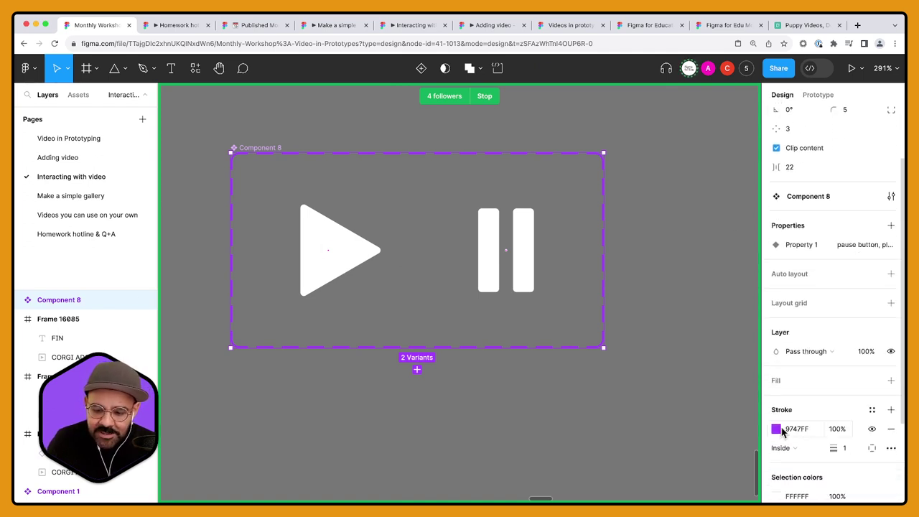
left_click(776, 430)
left_click(704, 357)
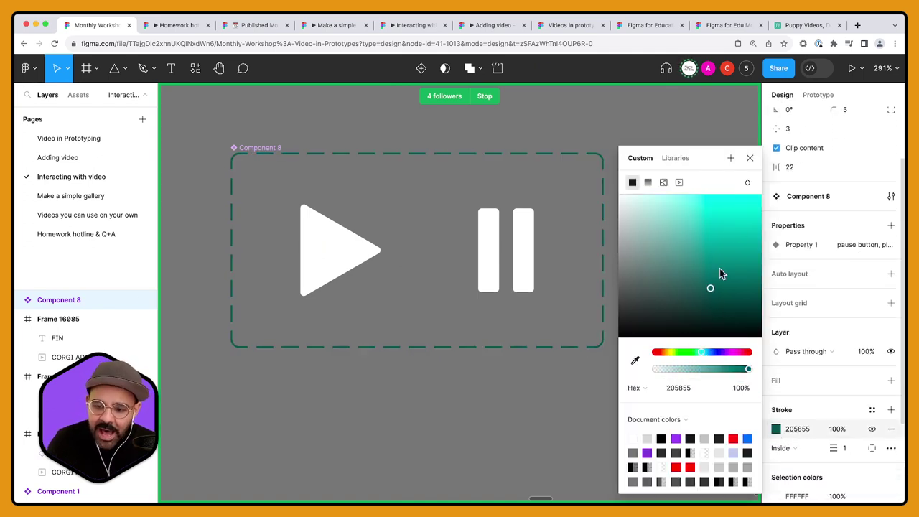
left_click_drag(719, 268, 763, 194)
left_click(751, 159)
left_click(611, 177)
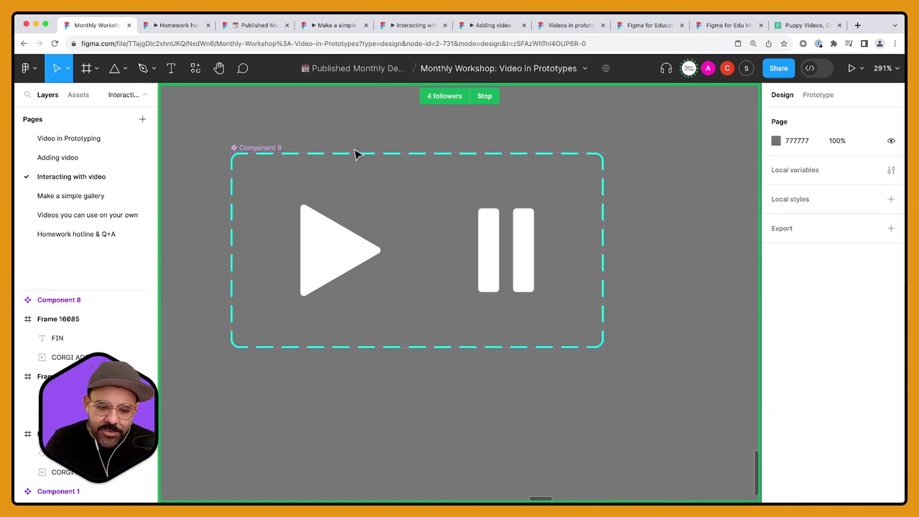
Step: Check the pause variant's interaction in prototype mode, then select the play variant in design mode
left_click(817, 94)
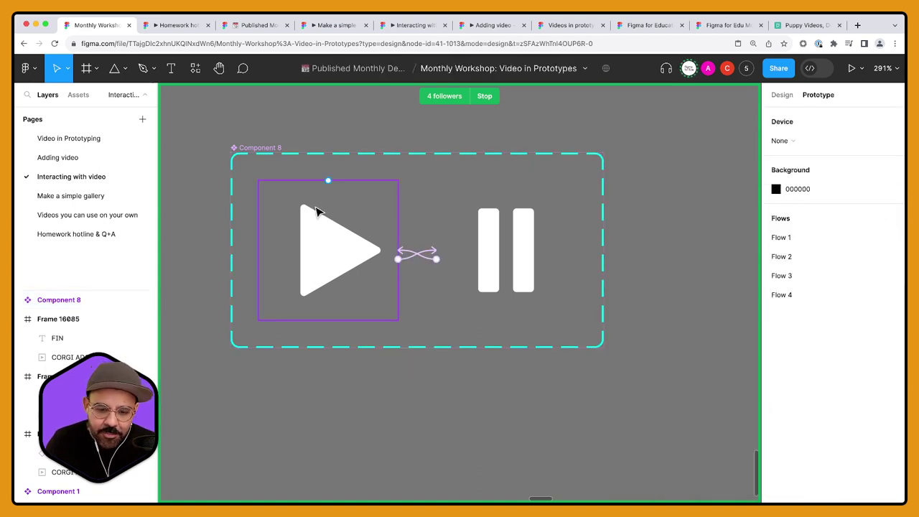
left_click(527, 211)
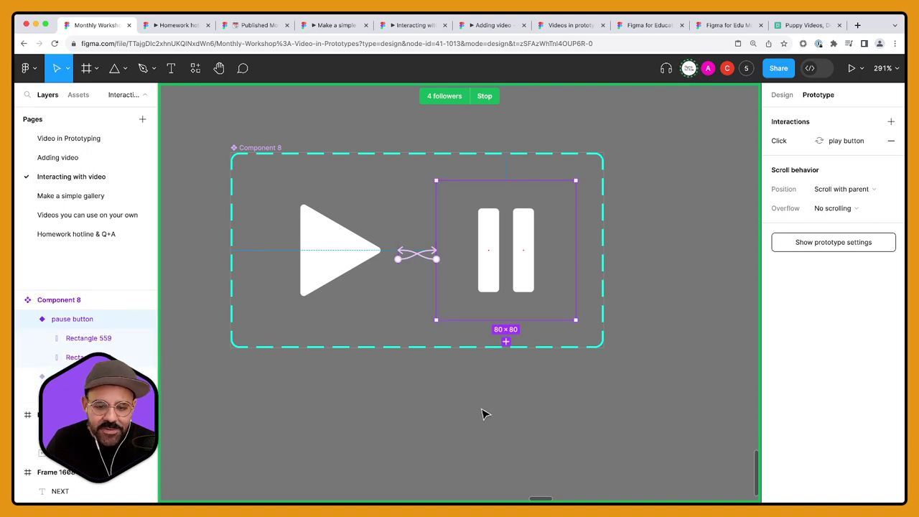
scroll(427, 375, "down", 5)
left_click(465, 430)
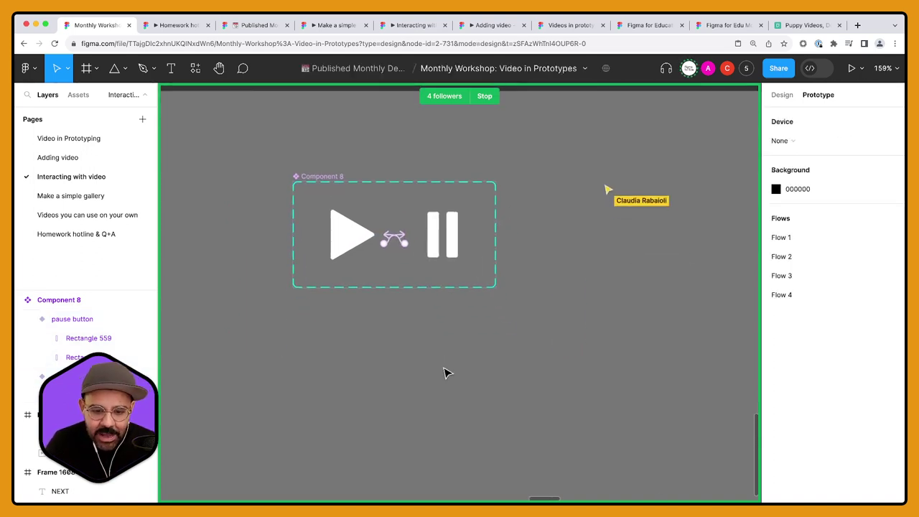
scroll(438, 367, "down", 3)
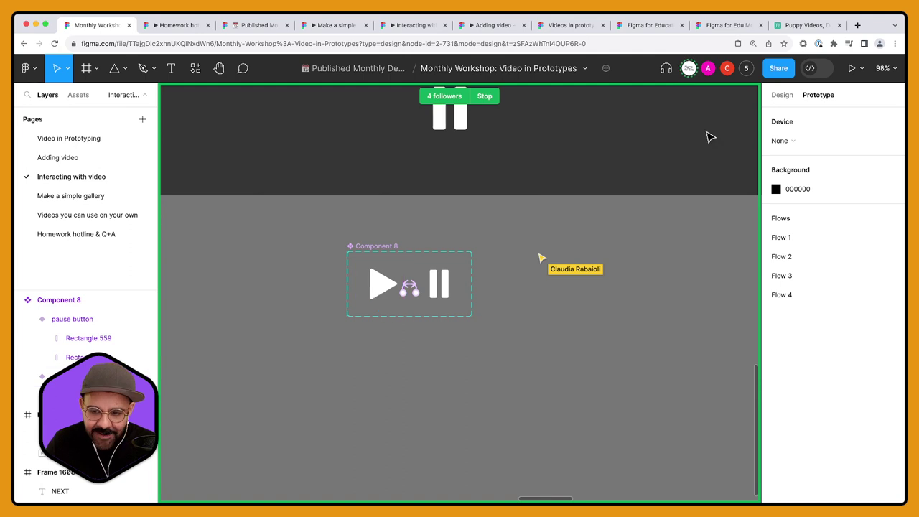
left_click(782, 98)
left_click(400, 292)
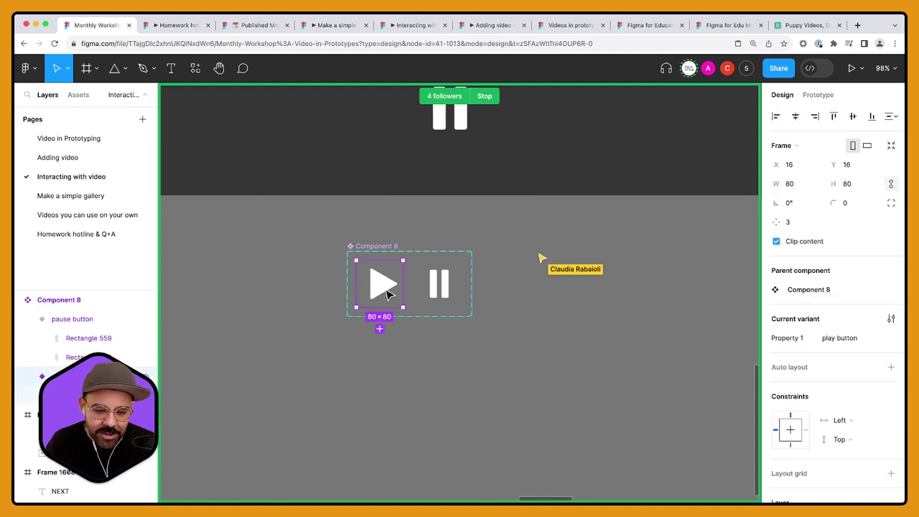
scroll(502, 301, "up", 3)
scroll(541, 286, "down", 3)
Step: Paste a Component 8 instance into Frame 16083 and duplicate it into a column of six buttons
scroll(540, 286, "up", 2)
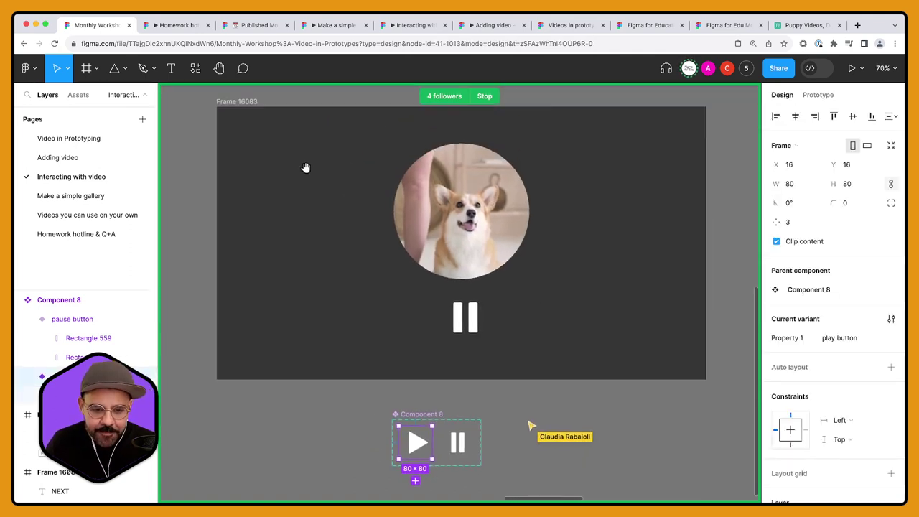
left_click(249, 105)
key("ctrl+v")
left_click_drag(254, 146, 291, 194)
key("ctrl+d")
key("ctrl+d")
key("ctrl+d")
key("ctrl+d")
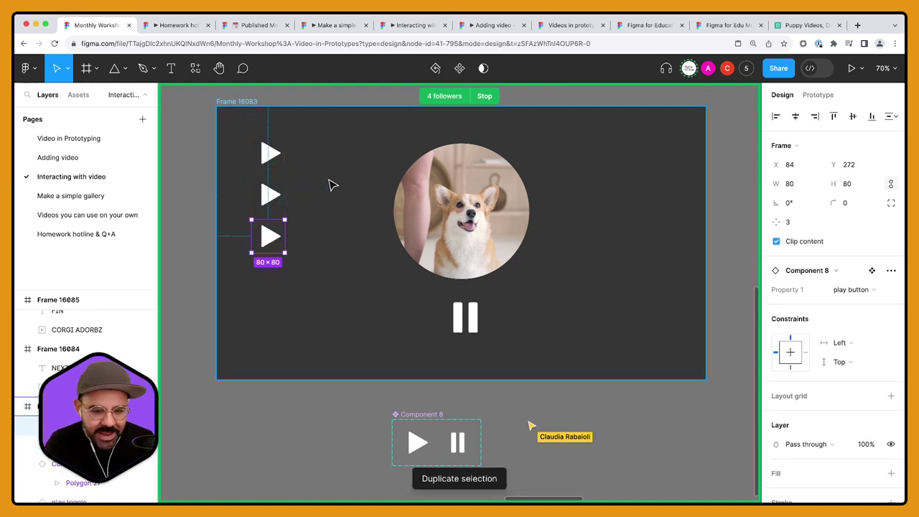
left_click_drag(306, 144, 269, 381)
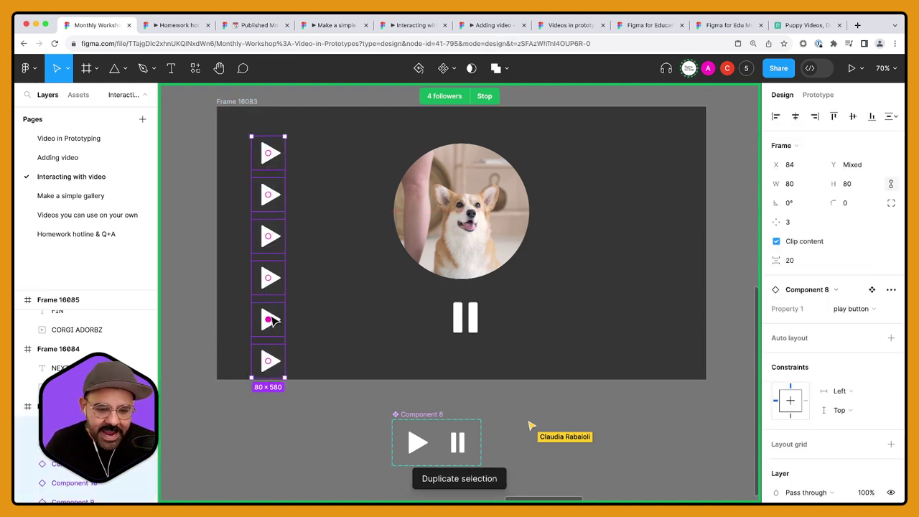
left_click_drag(276, 180, 277, 165)
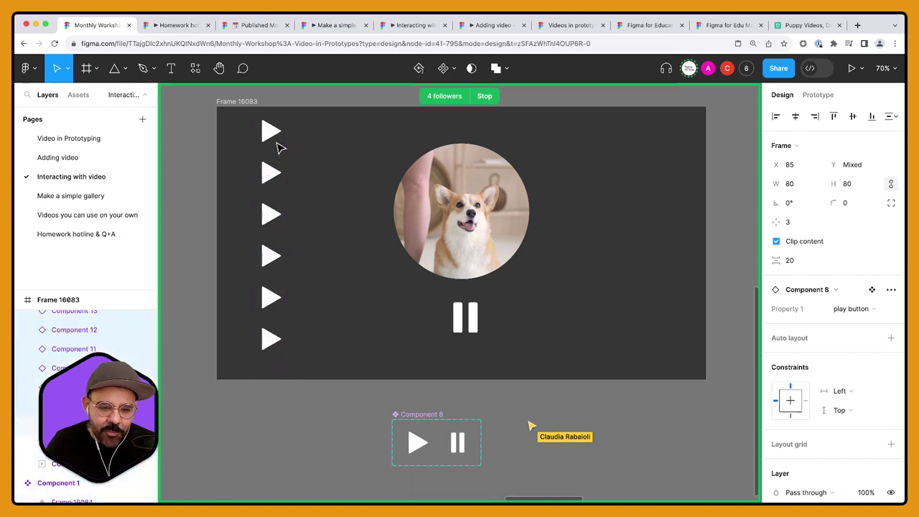
Step: Preview Frame 16083 and click a play button to test the toggle
left_click(252, 101)
key("shift+space")
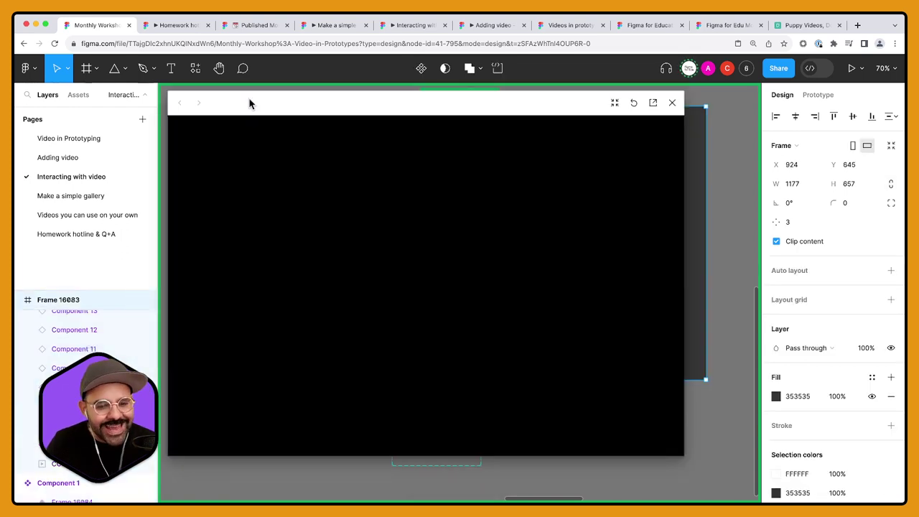
left_click(673, 104)
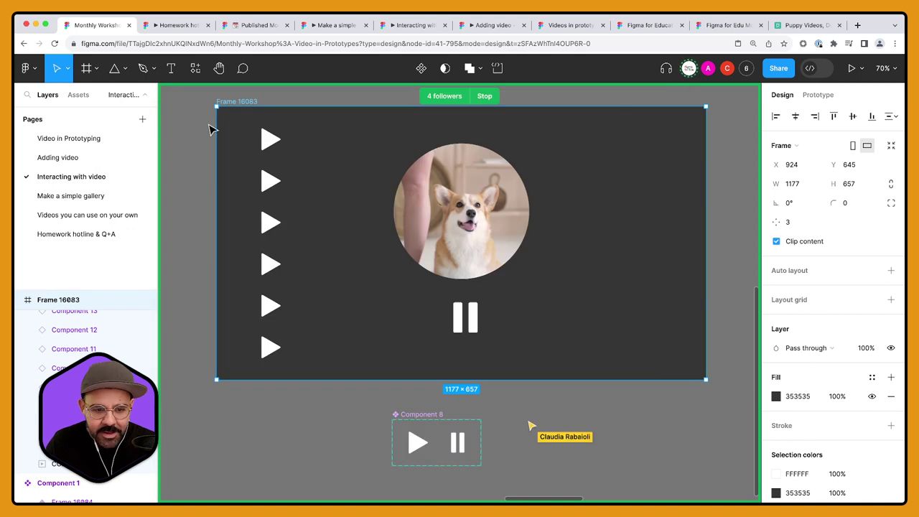
key("shift+space")
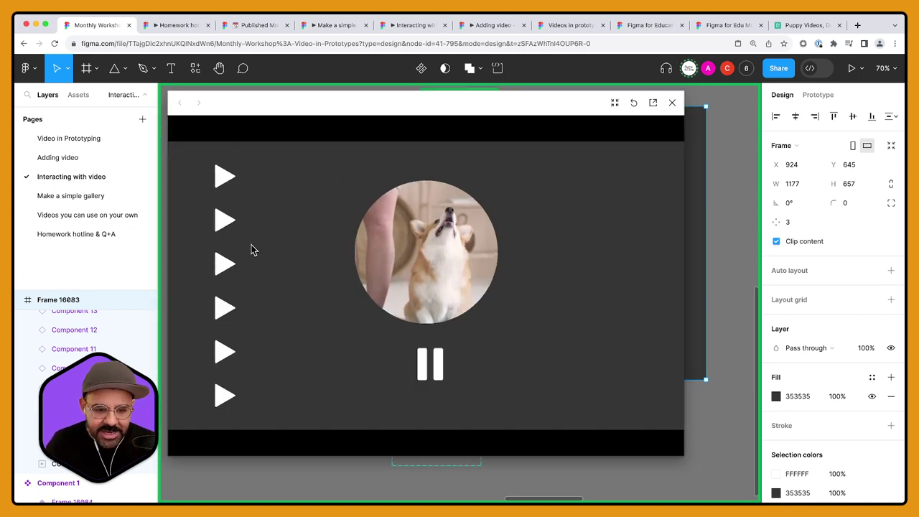
left_click(229, 213)
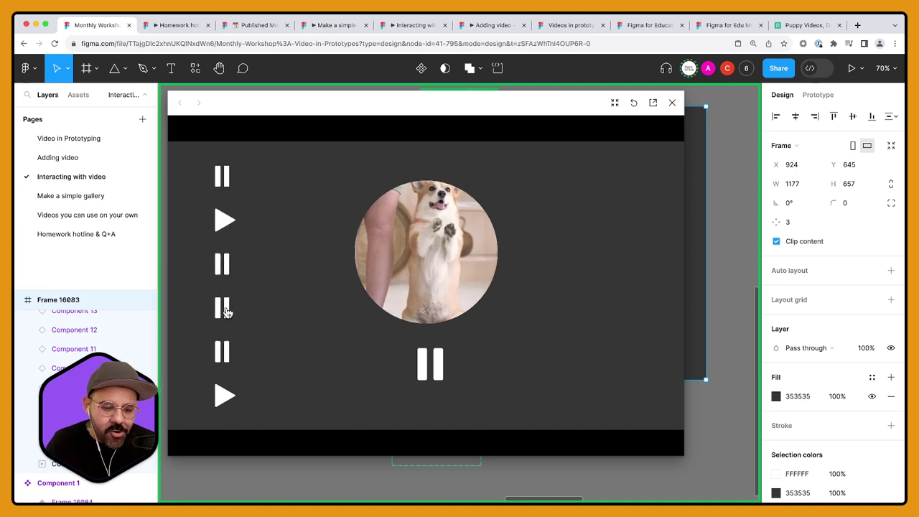
left_click(672, 103)
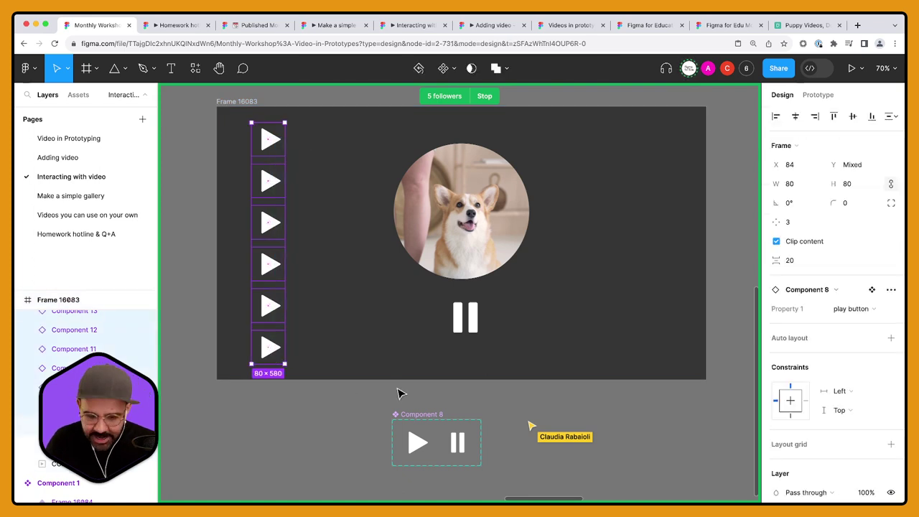
Step: Delete the column of play buttons and reposition the corgi video circle in the frame
key("Delete")
left_click(511, 349)
key("Delete")
left_click_drag(467, 241, 467, 263)
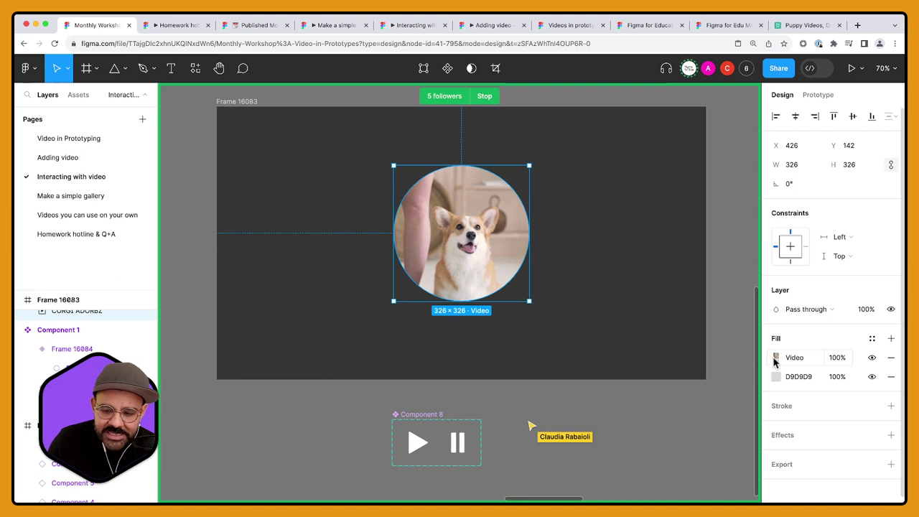
left_click_drag(522, 239, 435, 201)
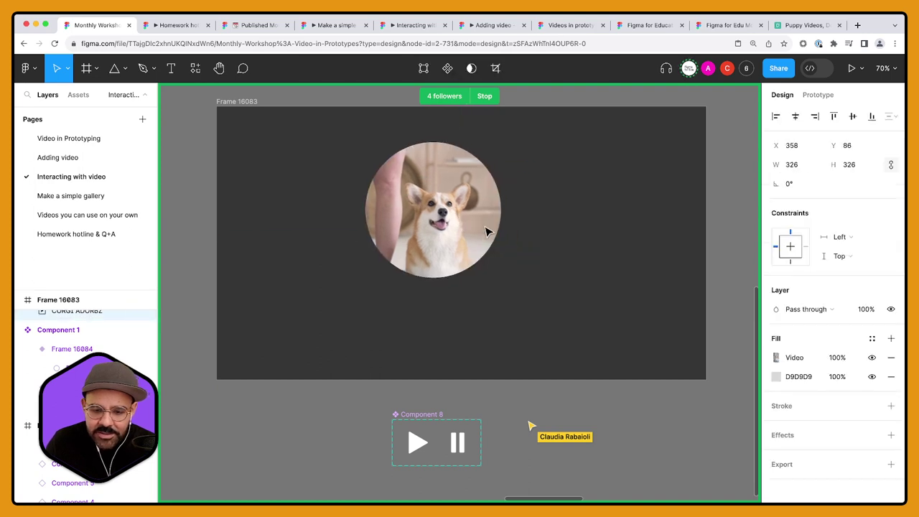
left_click_drag(487, 231, 511, 235)
Step: Place a pause-button instance of Component 8 centred below the corgi video
left_click(436, 444)
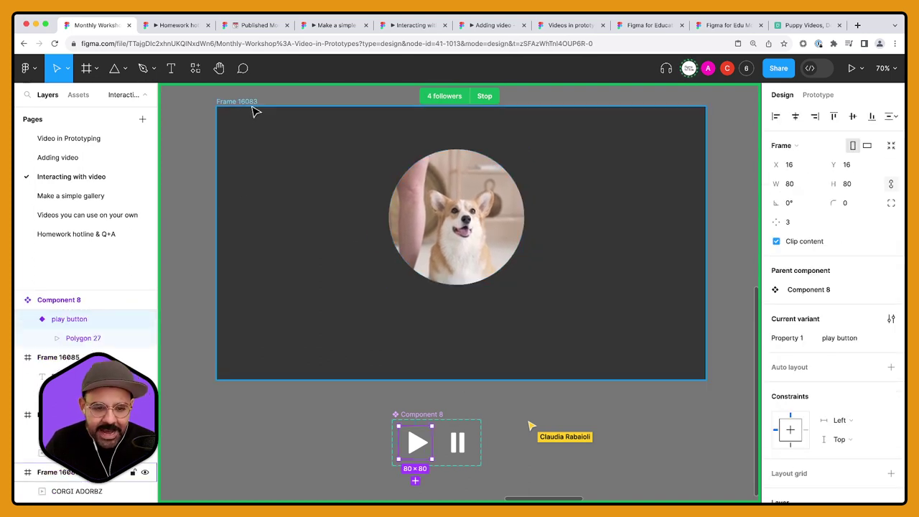
left_click(454, 447)
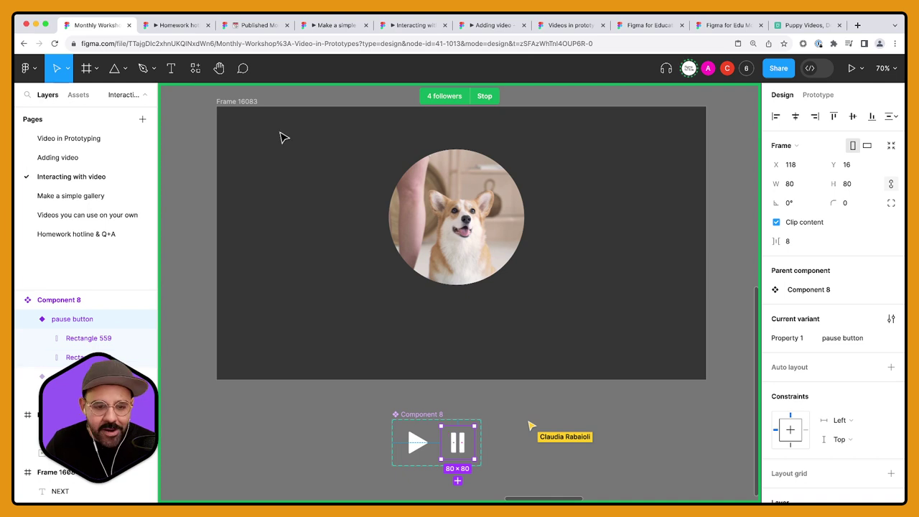
left_click(254, 107)
key("Escape")
left_click_drag(293, 138, 474, 323)
key("Escape")
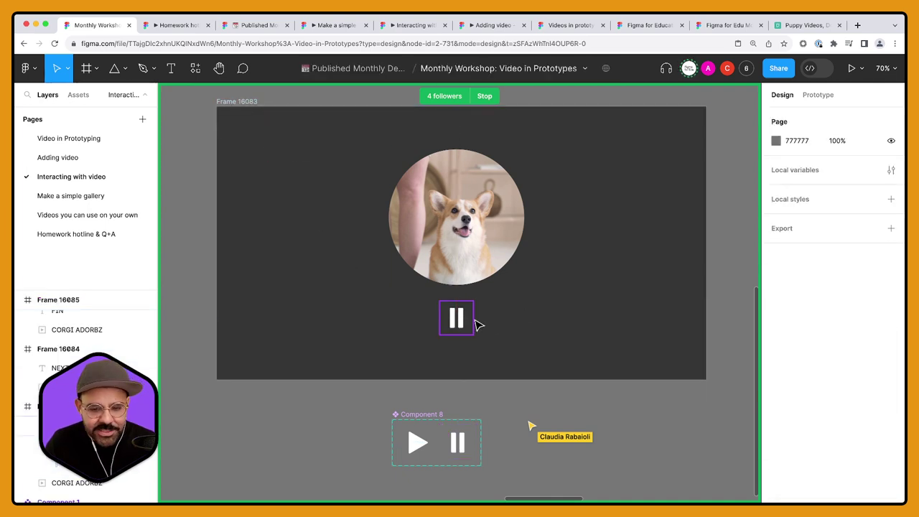
left_click(816, 95)
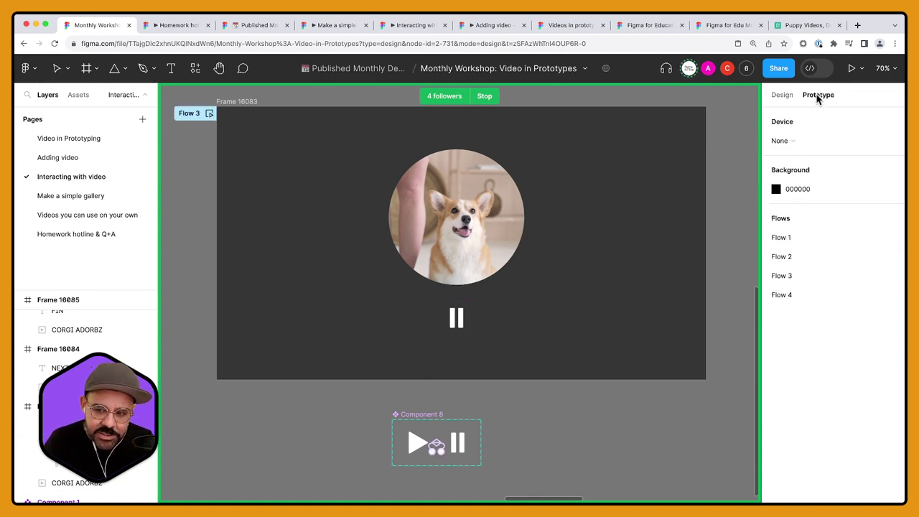
Step: Link the pause button to an On click Play/Pause Toggle action on CORGI ADORBZ, then preview Flow 3
left_click_drag(456, 301, 456, 216)
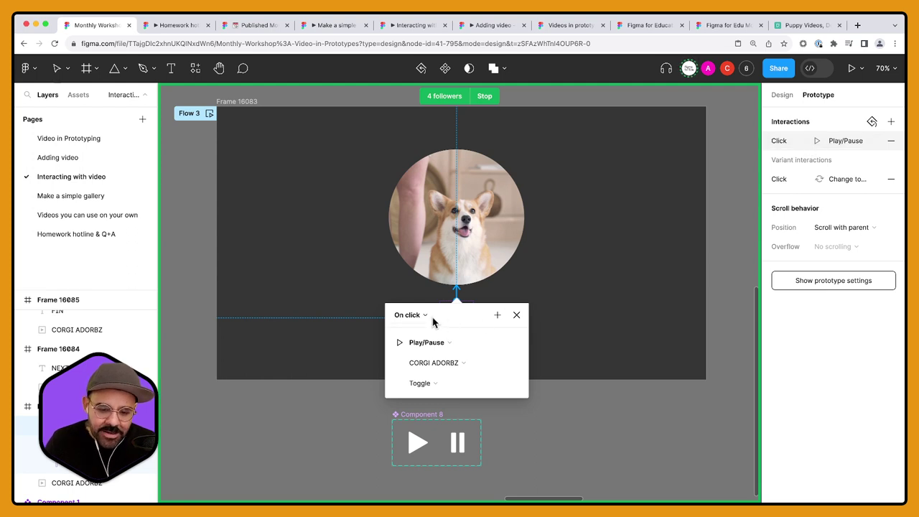
left_click(442, 364)
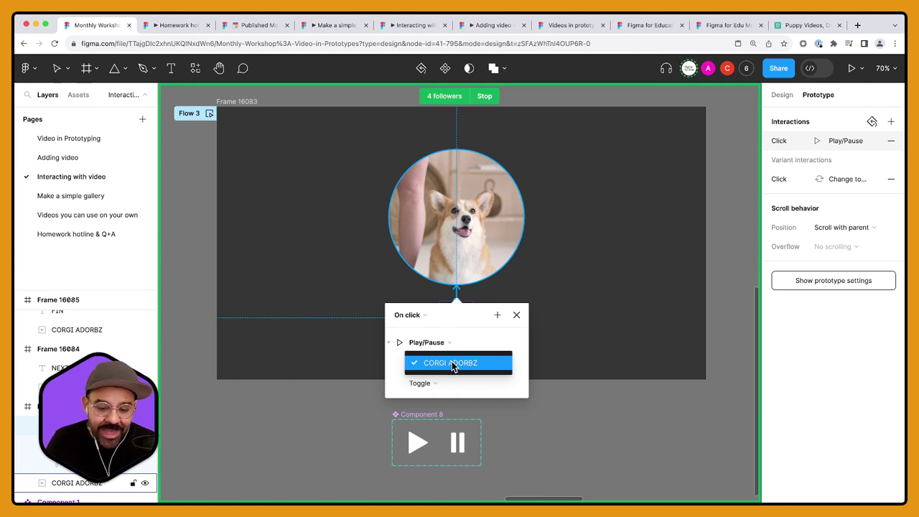
left_click(452, 364)
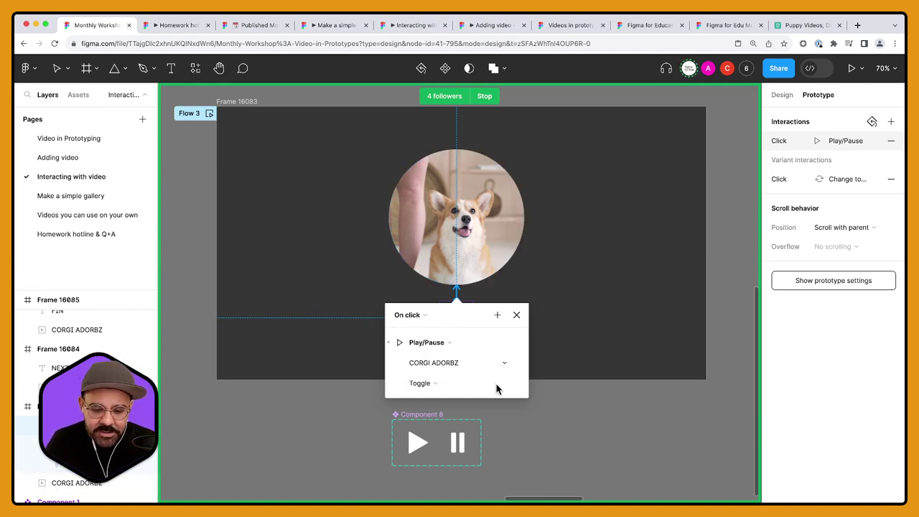
left_click(427, 384)
left_click(428, 385)
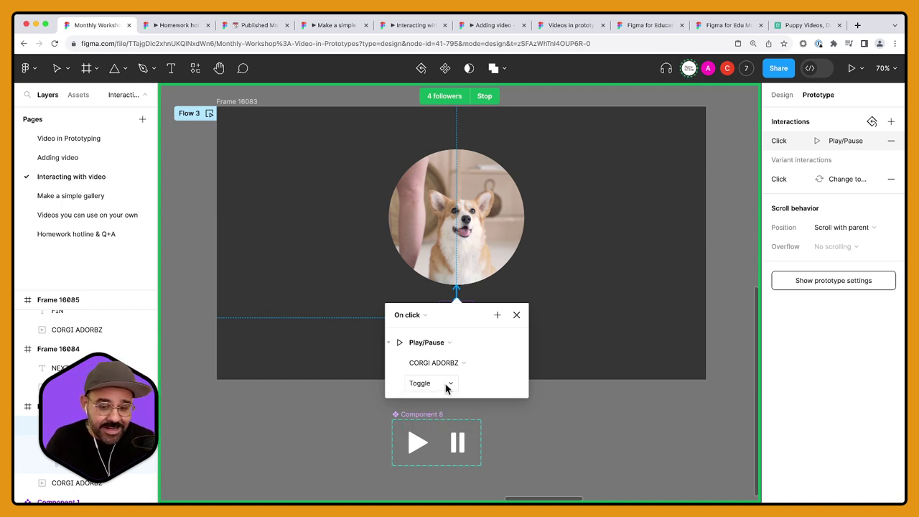
left_click(516, 315)
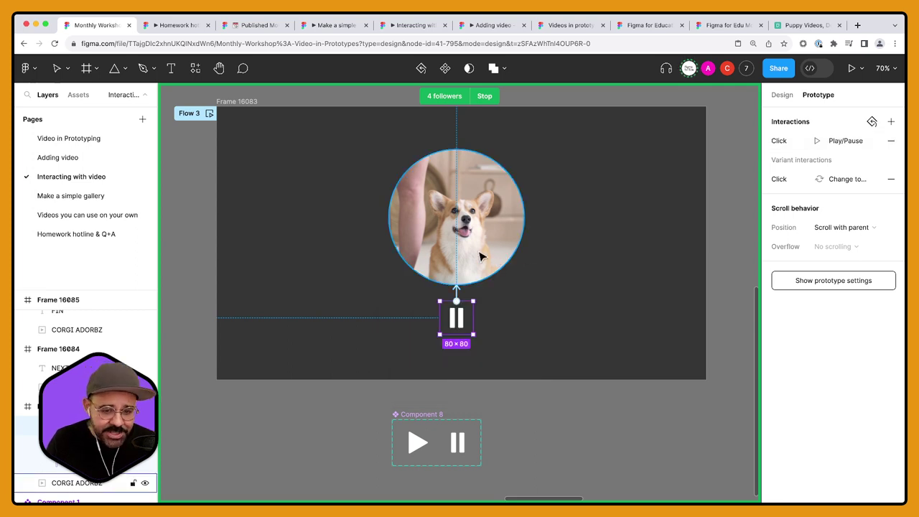
left_click(209, 113)
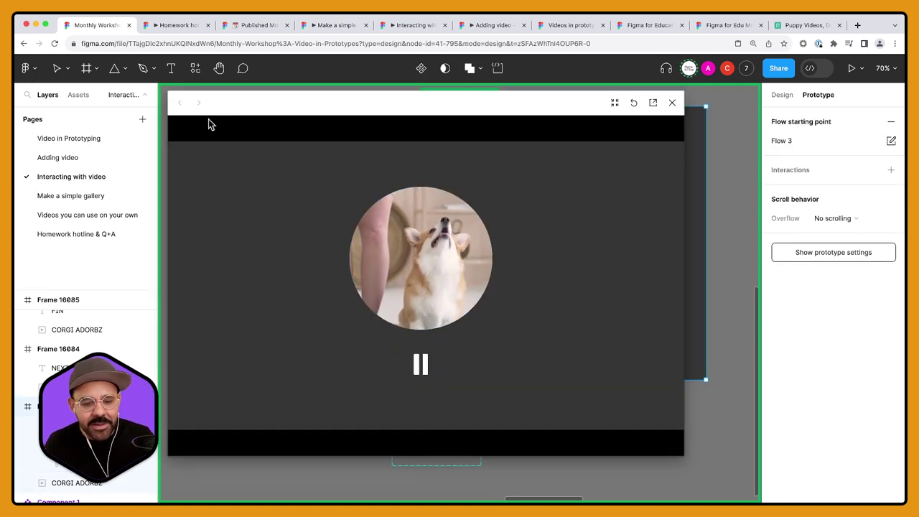
Step: Toggle the corgi video between play and pause repeatedly in the preview, then close it
left_click(420, 366)
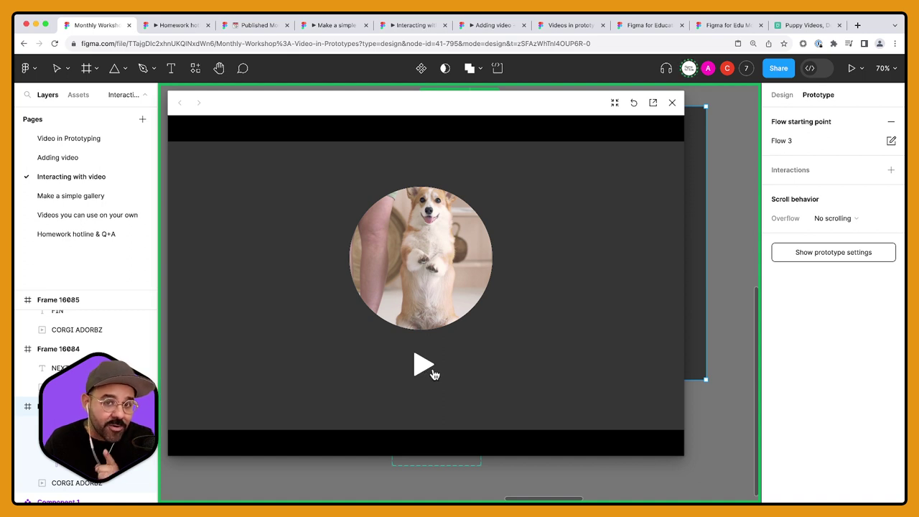
left_click(429, 371)
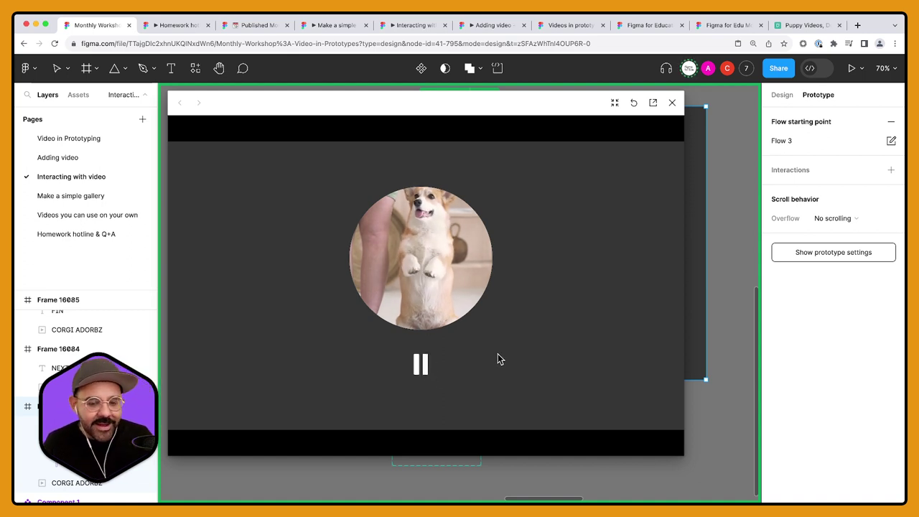
left_click(426, 371)
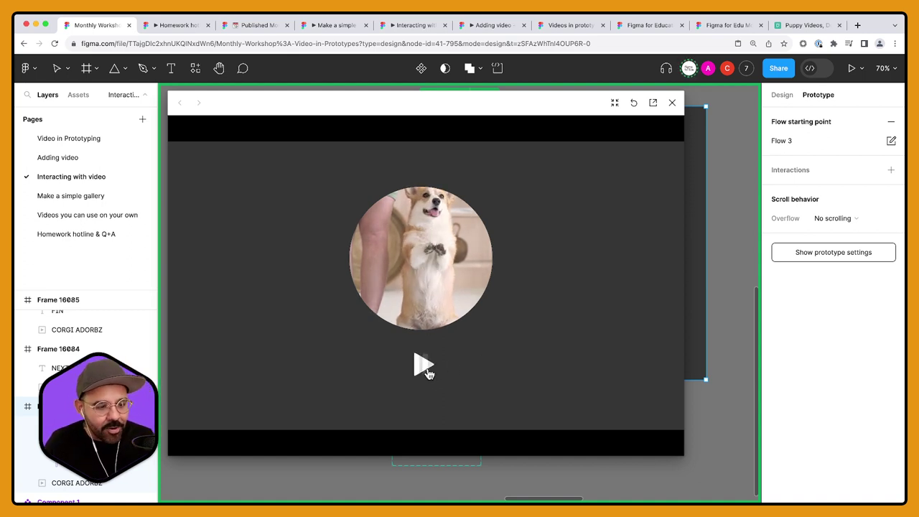
left_click(427, 372)
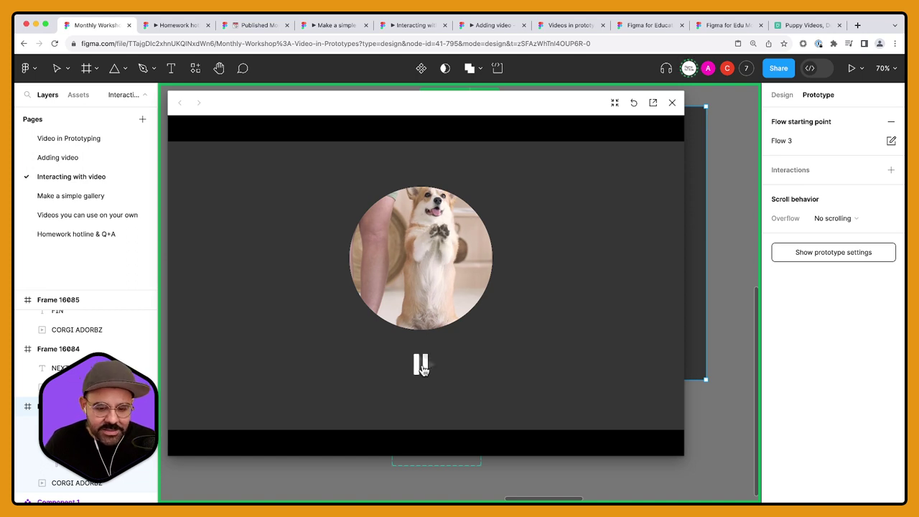
left_click(423, 369)
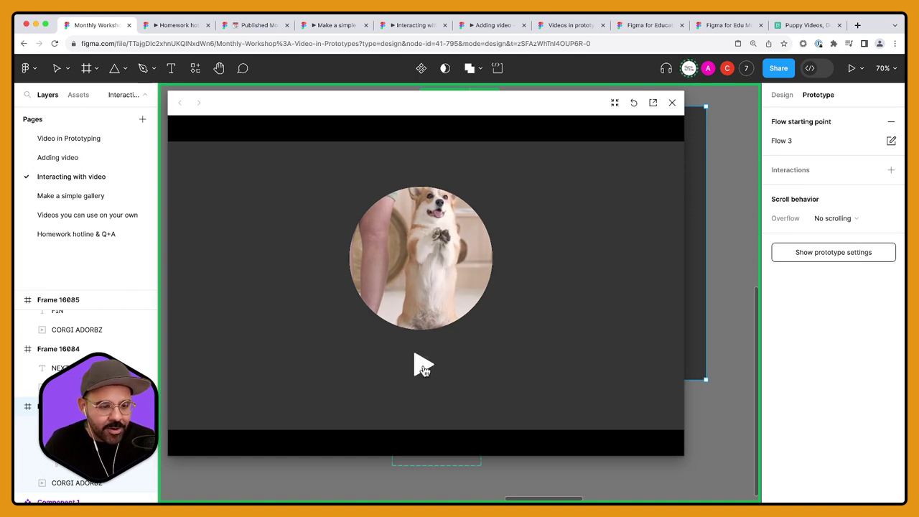
left_click(422, 368)
left_click(423, 369)
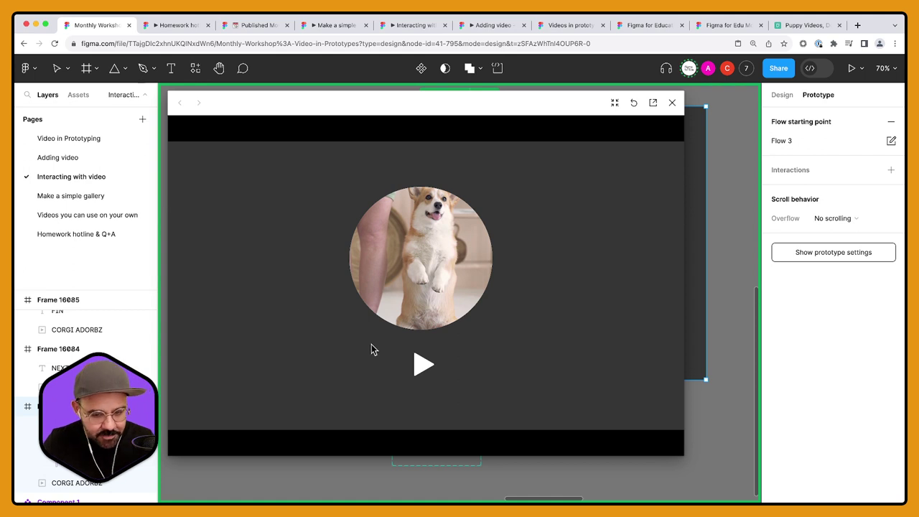
left_click(423, 369)
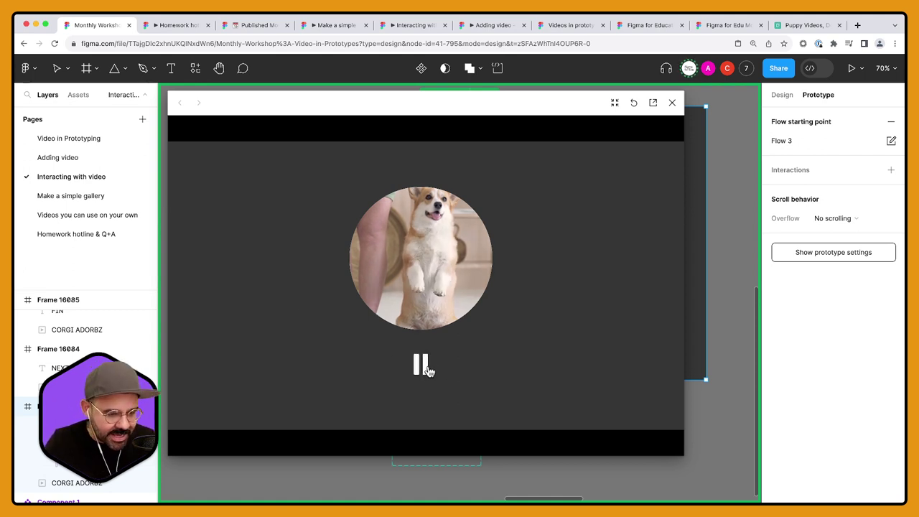
left_click(424, 369)
left_click(424, 369)
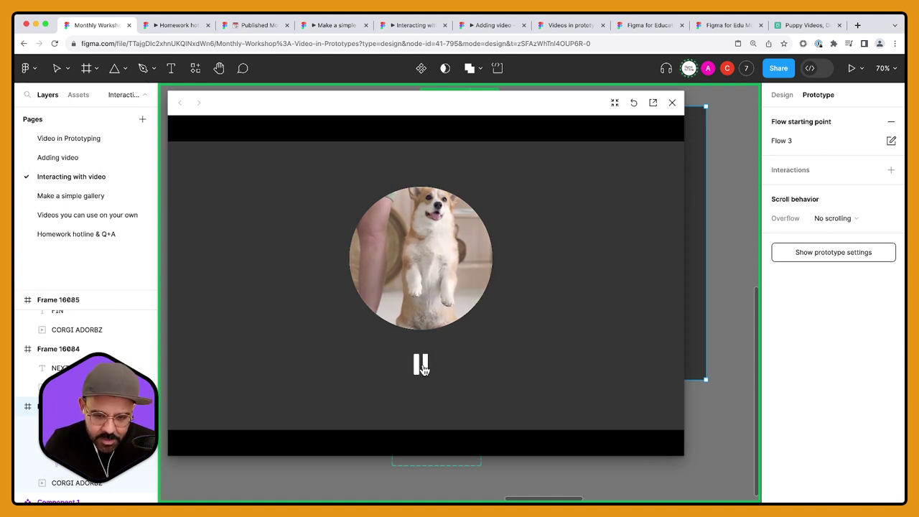
left_click(435, 366)
left_click(672, 103)
Step: Inspect Component 8 and the circular corgi video, then go to the Homework hotline & Q+A page
key("Escape")
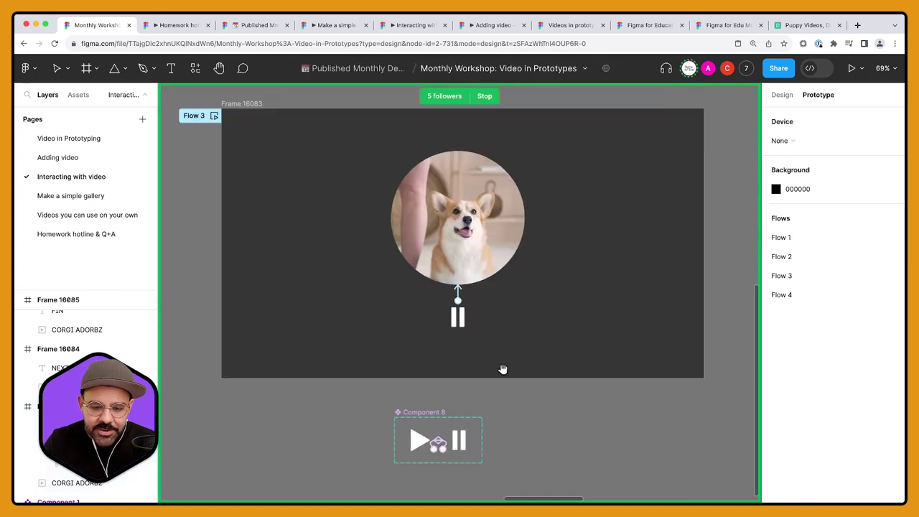
scroll(467, 373, "down", 2)
left_click(423, 370)
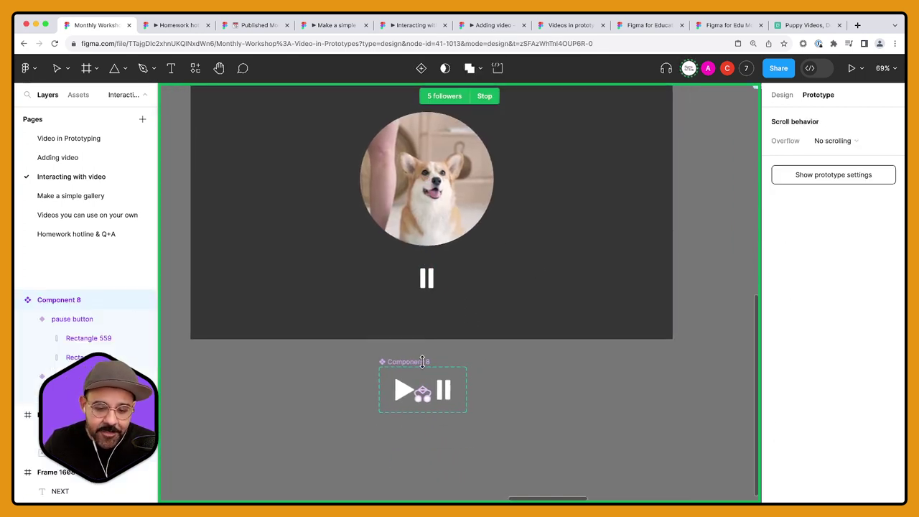
scroll(431, 338, "up", 2)
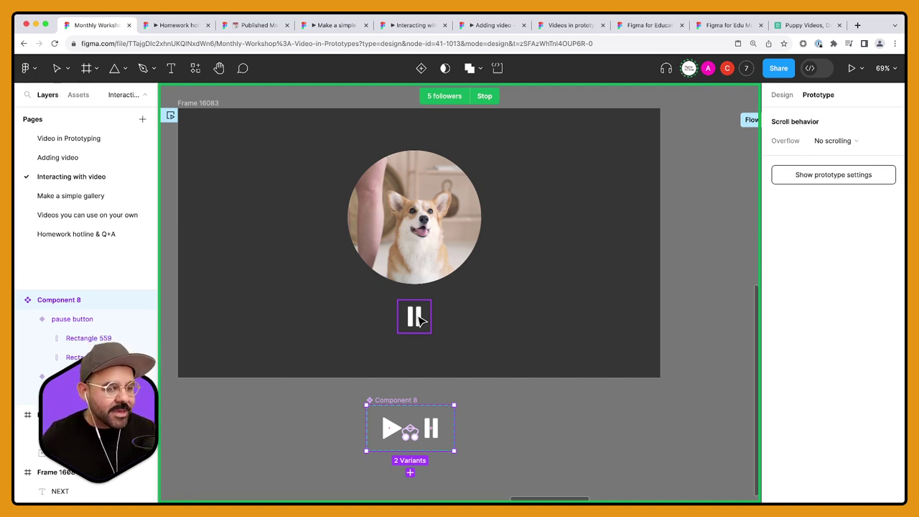
left_click(449, 206)
scroll(451, 210, "up", 1)
scroll(454, 223, "down", 3)
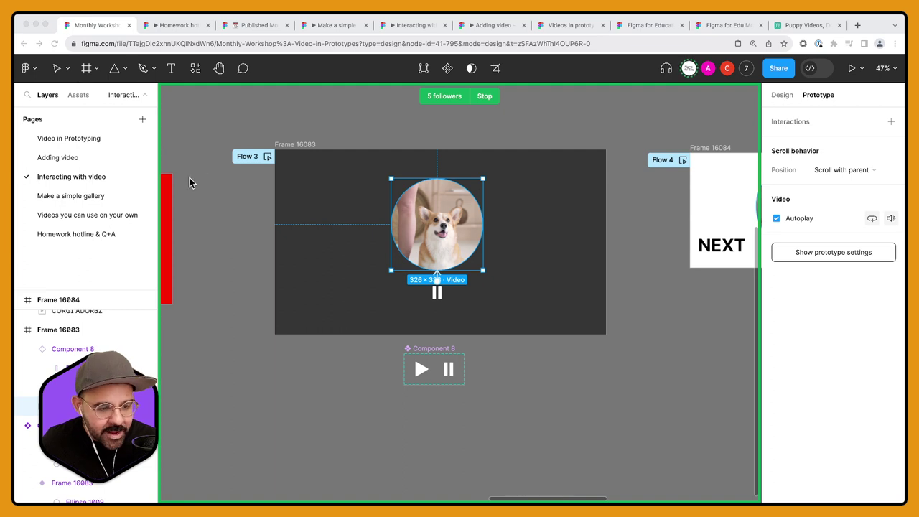
left_click(78, 234)
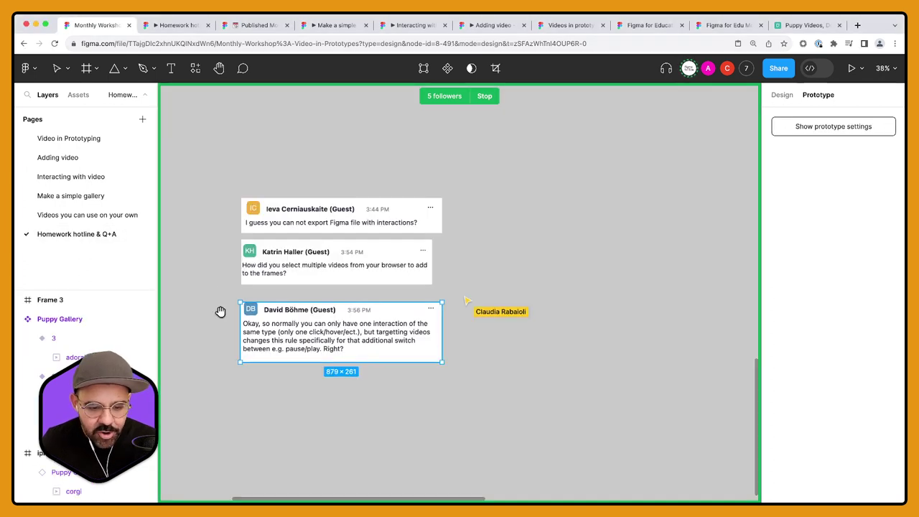
scroll(219, 311, "left", 5)
scroll(333, 287, "down", 3)
scroll(353, 307, "down", 3)
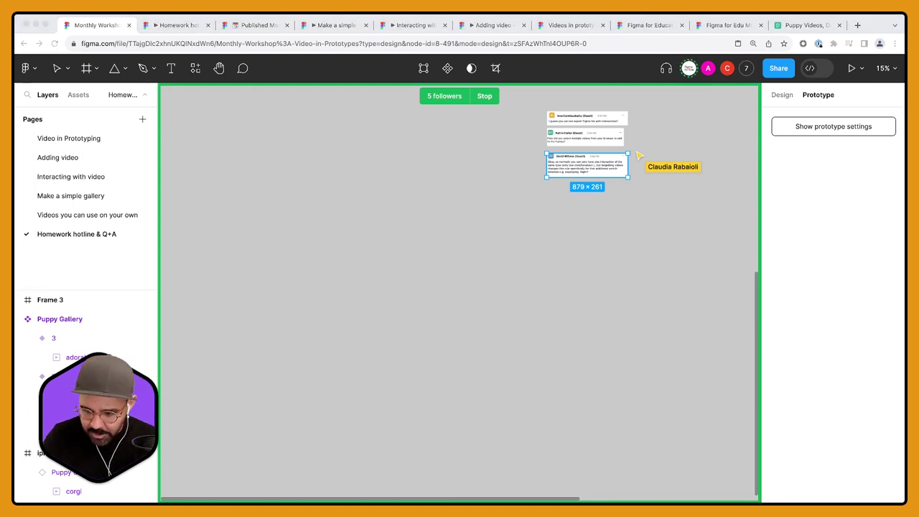
left_click(851, 301)
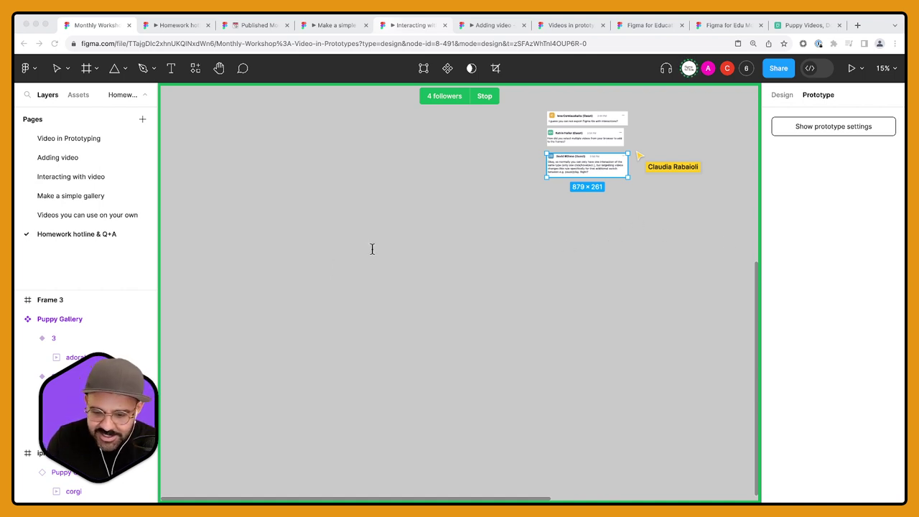
left_click(197, 237)
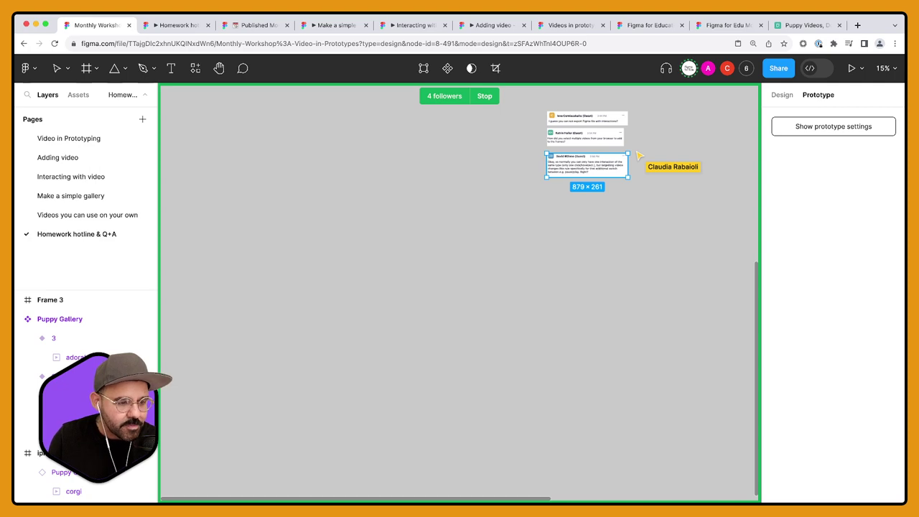
left_click(398, 231)
scroll(339, 256, "down", 5)
left_click_drag(339, 256, 239, 335)
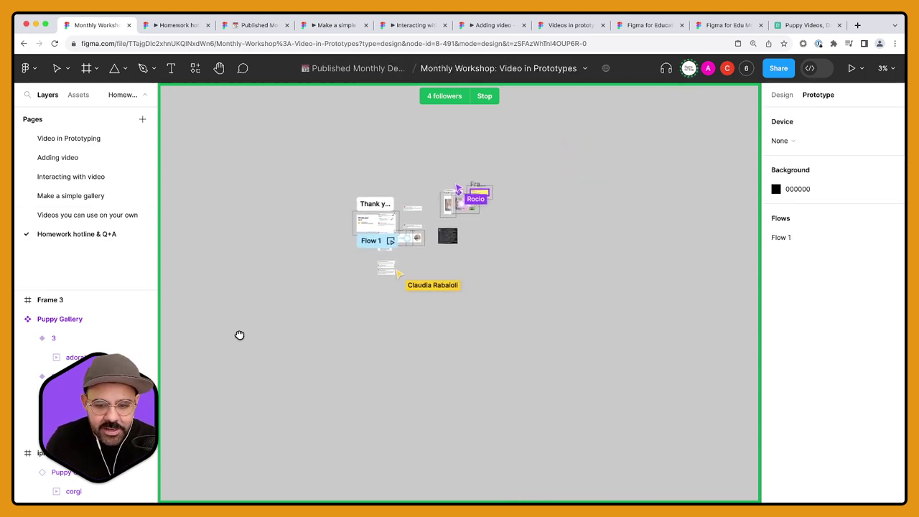
scroll(366, 244, "up", 10)
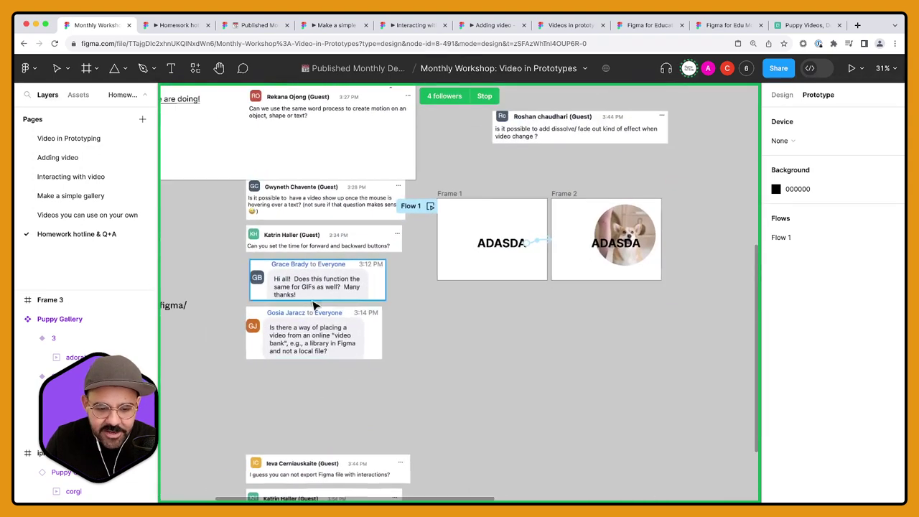
Step: Move the GIFs question card and the forward/backward buttons question below Frame 1
scroll(278, 295, "up", 3)
left_click_drag(292, 269, 599, 349)
left_click_drag(331, 220, 607, 424)
Step: Draw a new 1324×757 Frame 4 below the yellow Frame 3 note
scroll(409, 383, "down", 1)
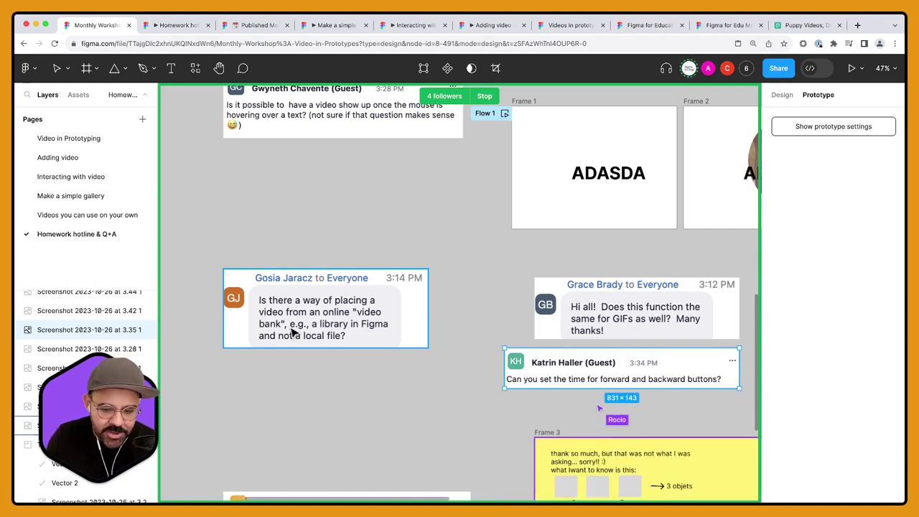
scroll(389, 357, "down", 2)
scroll(349, 312, "down", 3)
scroll(484, 369, "up", 3)
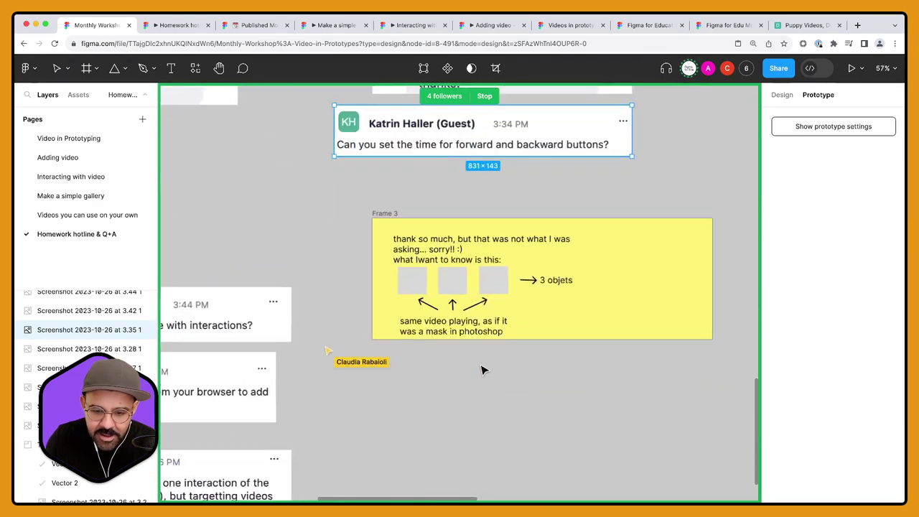
scroll(454, 359, "up", 3)
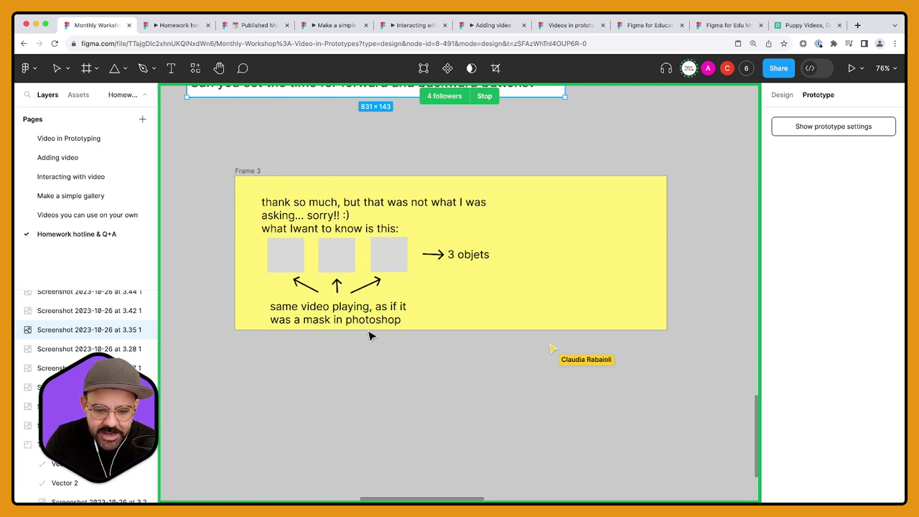
scroll(391, 342, "down", 1)
scroll(392, 342, "down", 3)
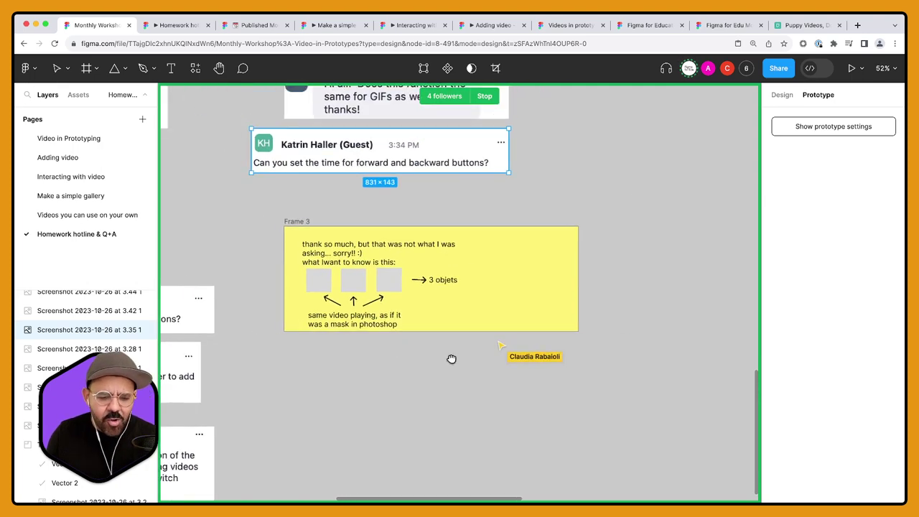
left_click_drag(451, 359, 339, 331)
scroll(330, 333, "down", 5)
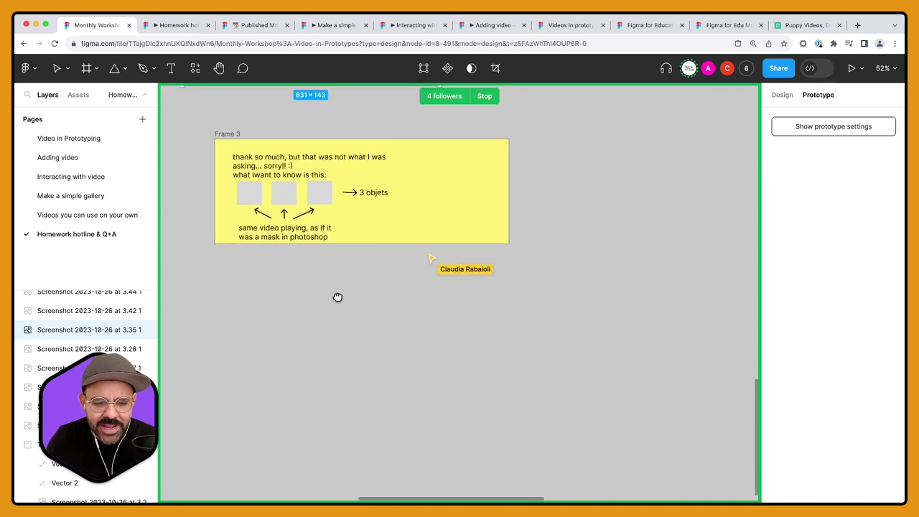
key("f")
mouse_move(232, 212)
left_mouse_down()
mouse_move(613, 443)
mouse_move(641, 446)
left_mouse_up()
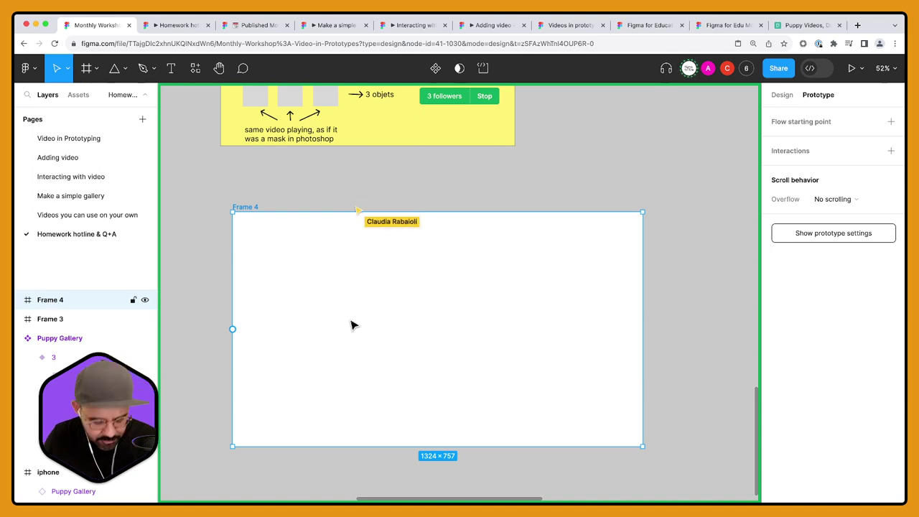
Step: Draw a 709×365 rectangle in Frame 4 and fill it with the autoplaying dog video
key("r")
left_click_drag(312, 269, 533, 382)
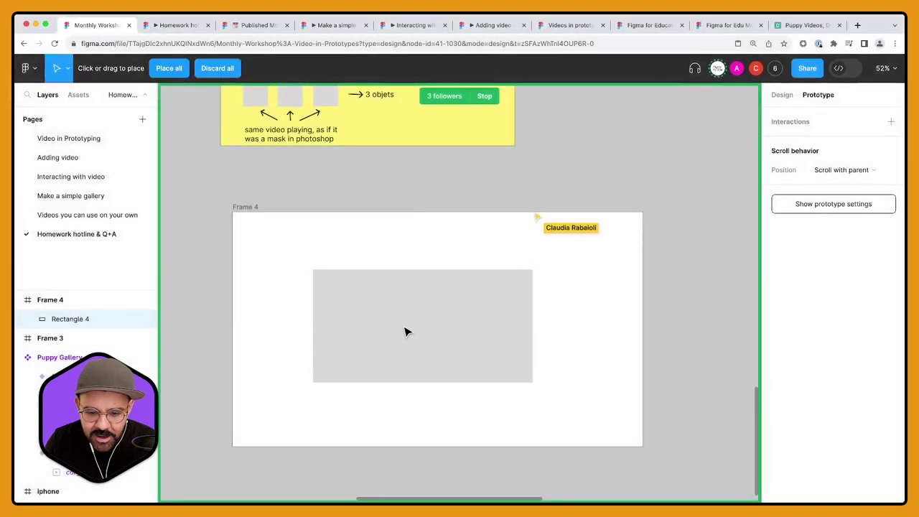
left_click(398, 330)
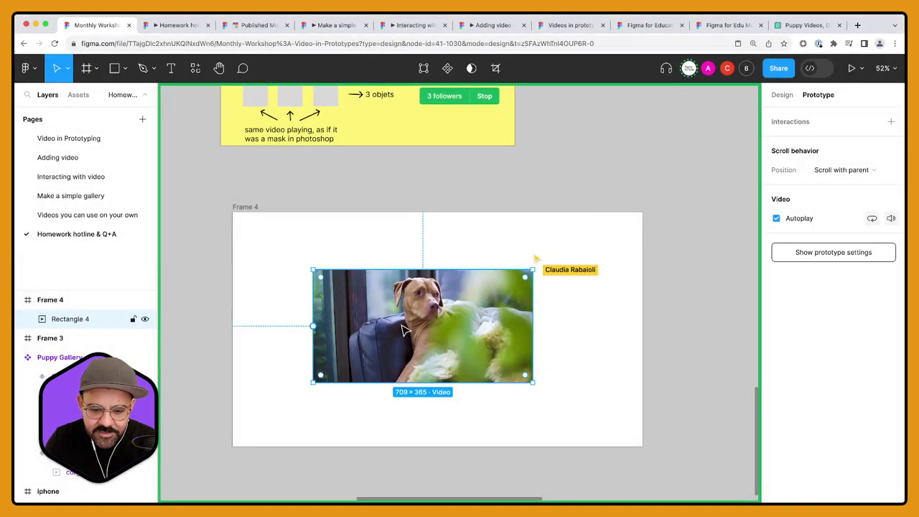
left_click_drag(455, 341, 447, 337)
left_click(448, 337)
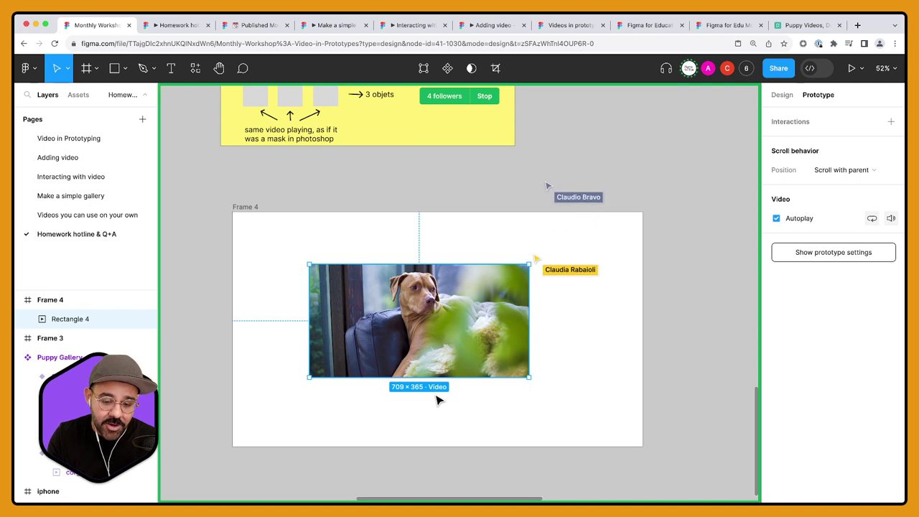
Step: Draw a grey square below the dog video and make three copies of it in a row
key("r")
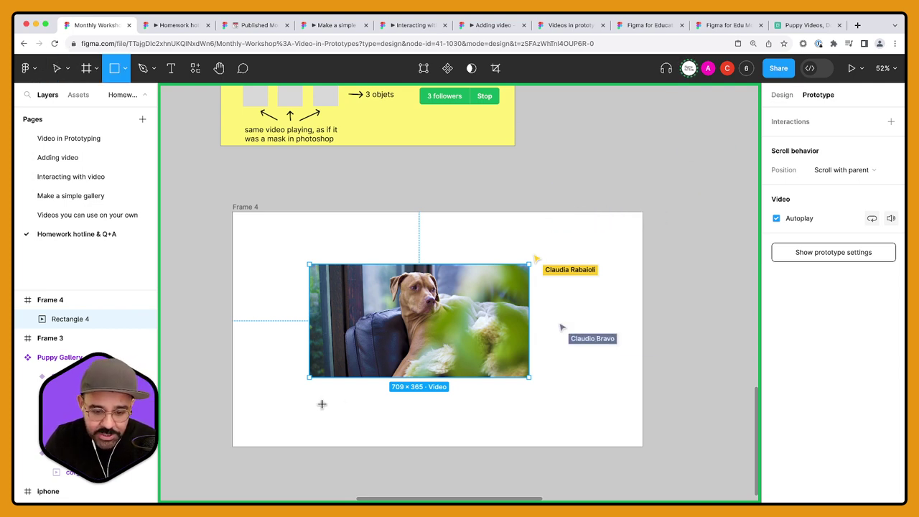
mouse_move(320, 404)
left_mouse_down()
mouse_move(357, 428)
mouse_move(464, 431)
left_mouse_up()
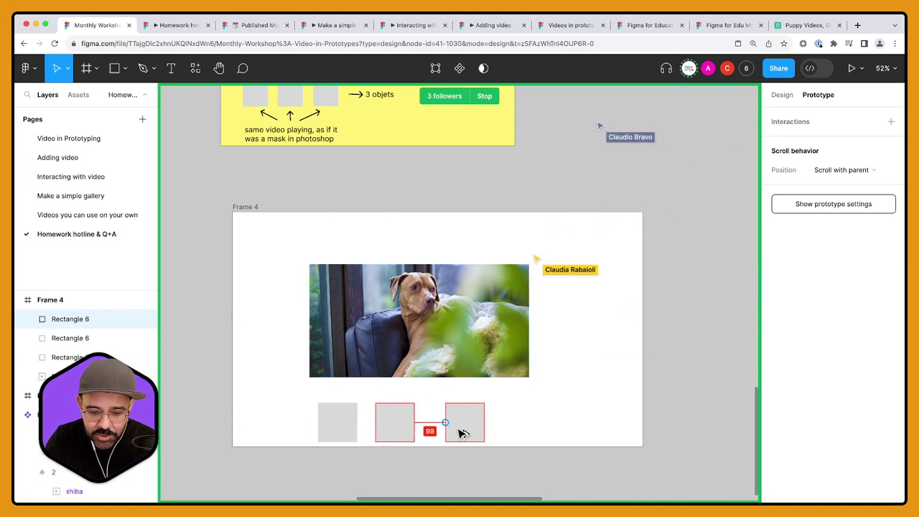
key("Escape")
left_click(397, 425)
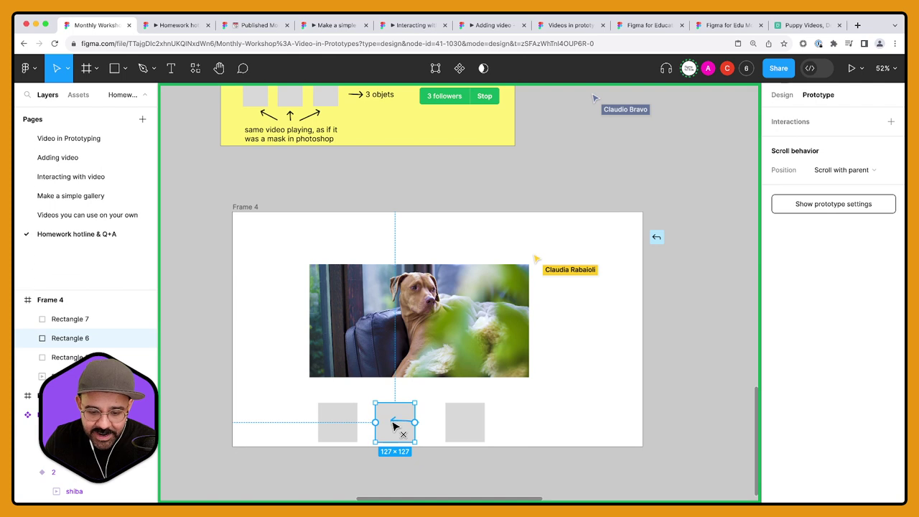
left_click(779, 95)
left_click_drag(520, 419, 344, 421)
scroll(373, 201, "up", 3)
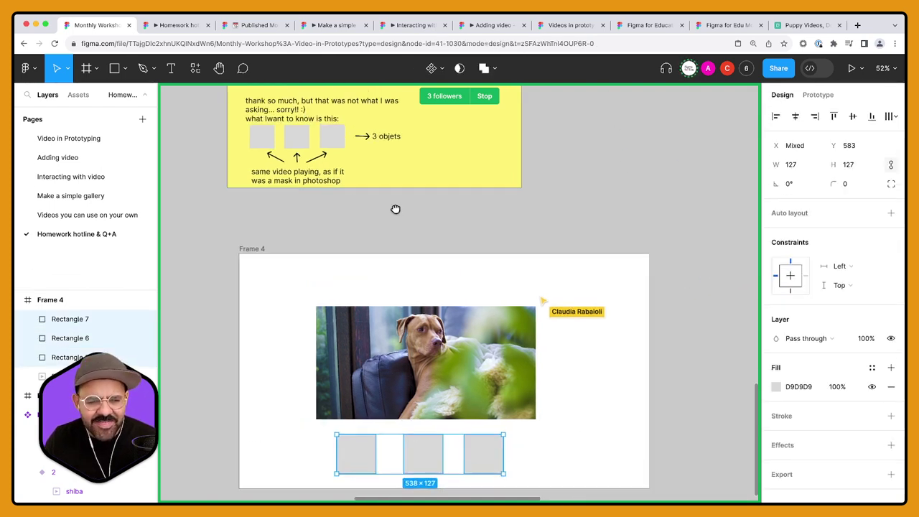
key("Escape")
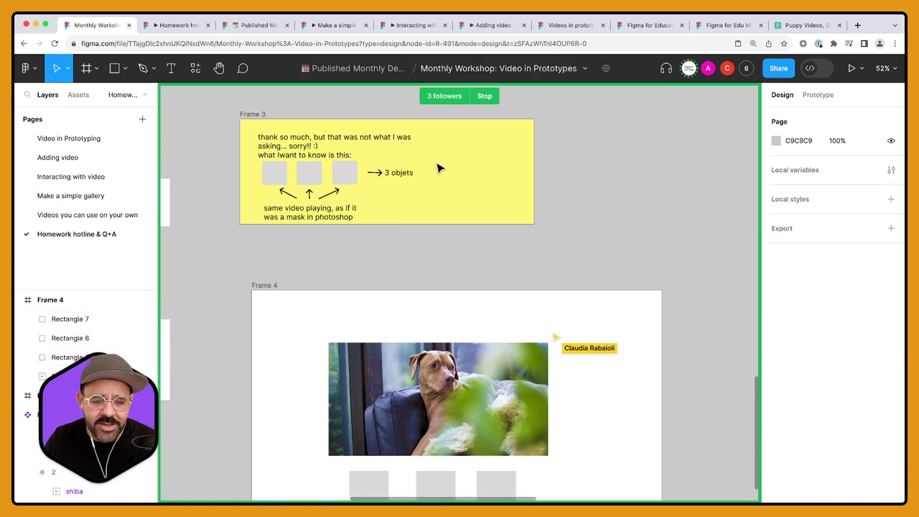
scroll(427, 258, "down", 1)
left_click_drag(427, 258, 390, 163)
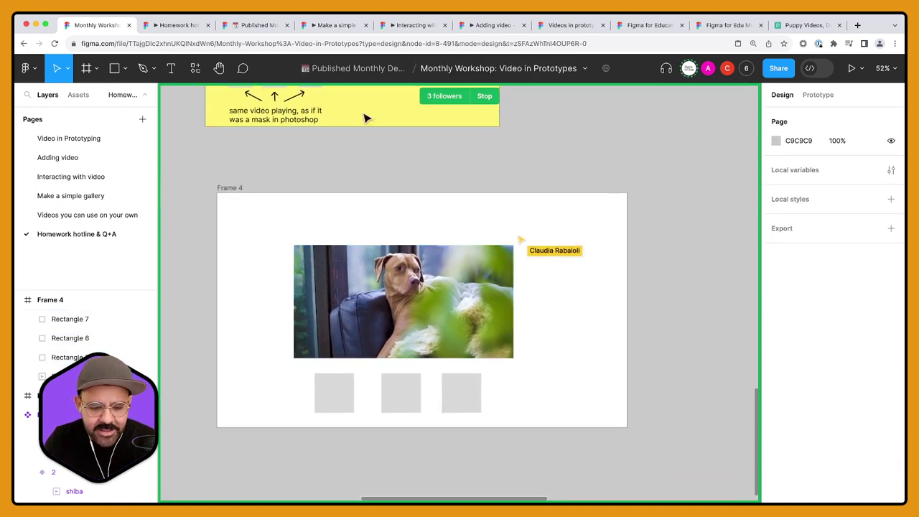
left_click_drag(311, 397, 520, 404)
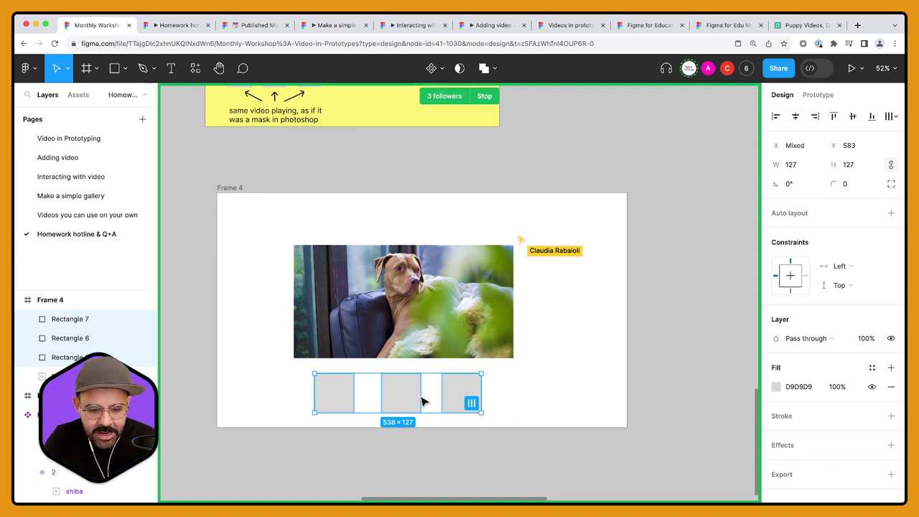
Step: Space the squares evenly, enlarge them to 217×217 and stretch the row across the video's 709 width
left_click(475, 407)
left_click_drag(408, 402, 410, 311)
left_click_drag(481, 321, 519, 339)
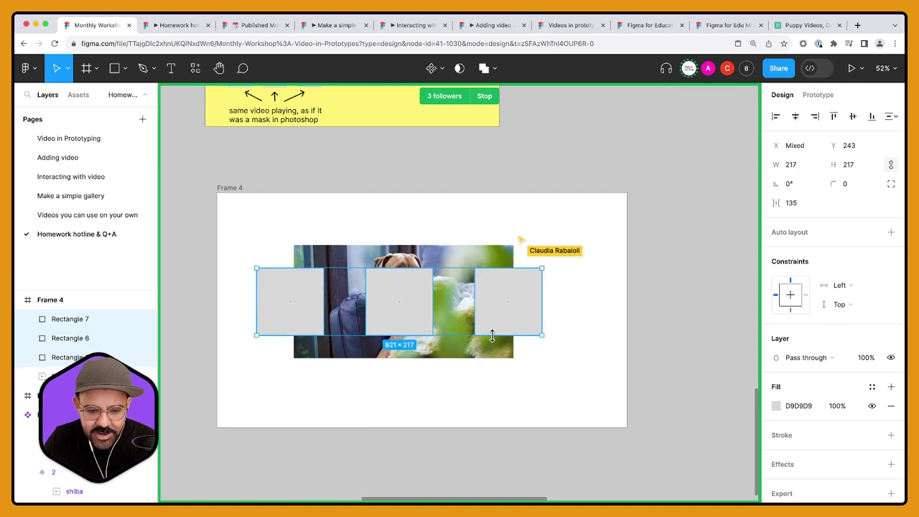
key("Escape")
left_click_drag(297, 304, 402, 311)
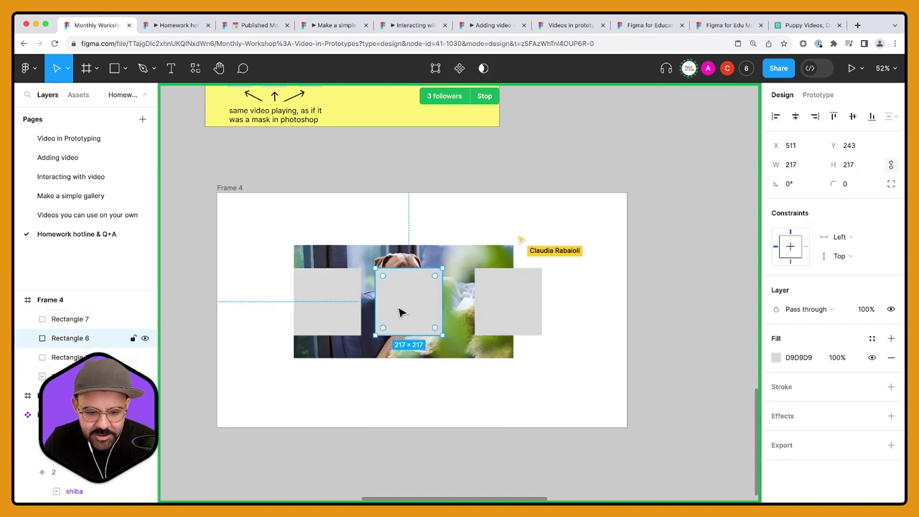
left_click_drag(491, 308, 407, 293)
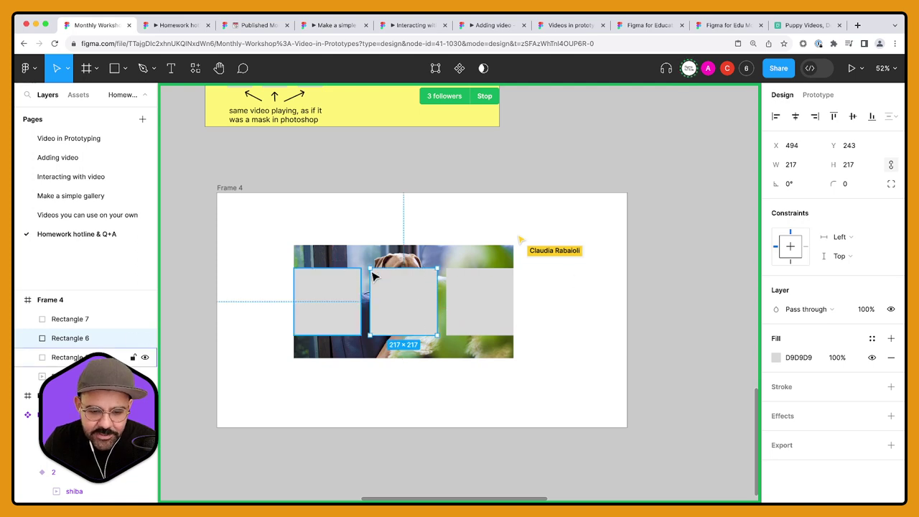
left_click(349, 311, "shift")
left_click(483, 315, "shift")
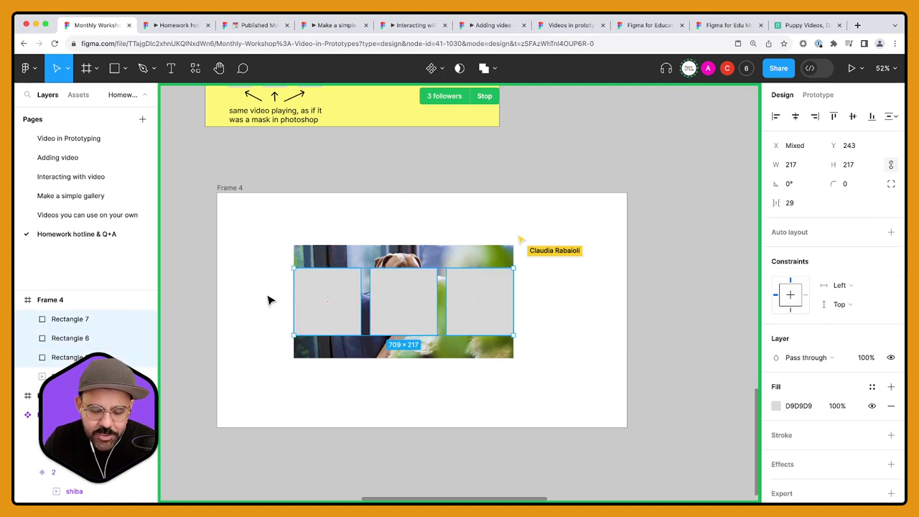
Step: Union the three squares into one 709×217 shape and fill it green 00FF66
left_click(486, 70)
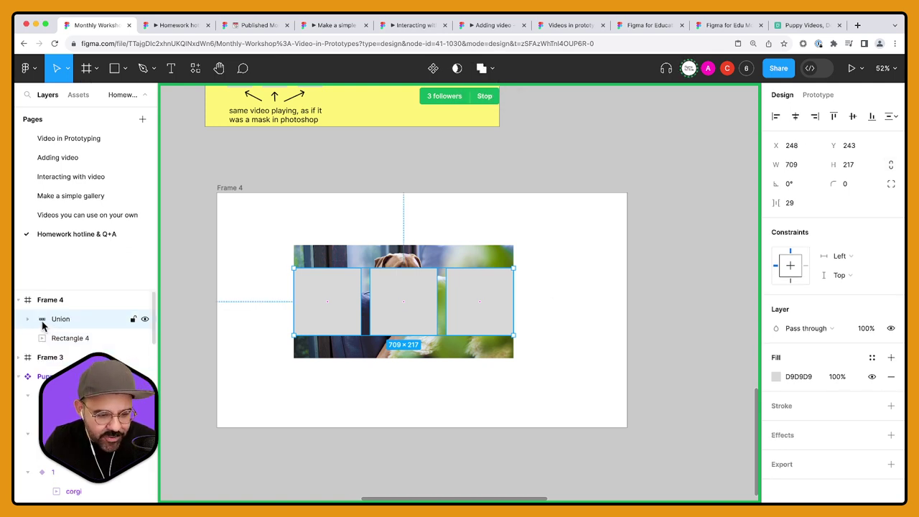
left_click(777, 376)
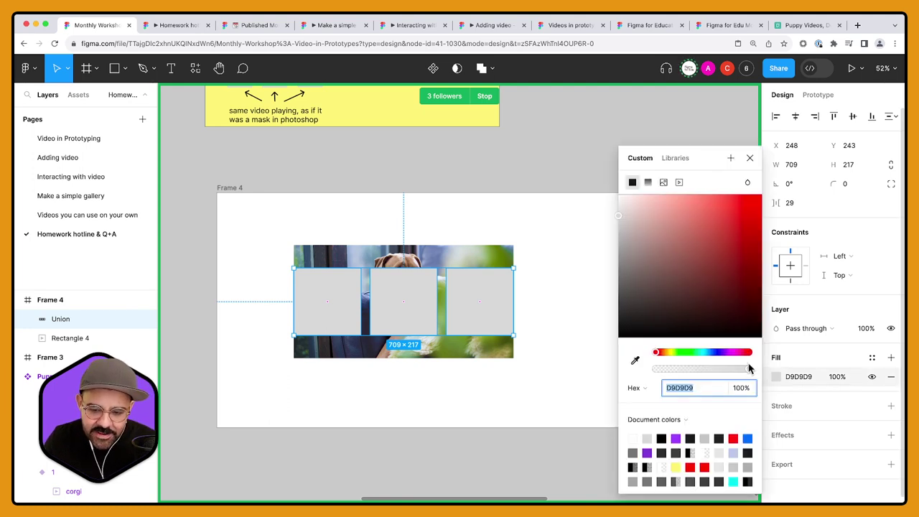
left_click(693, 352)
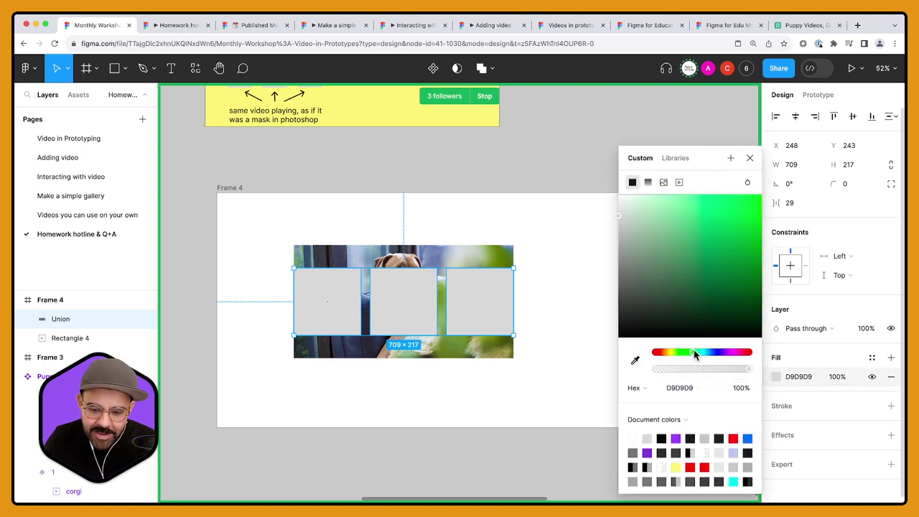
left_click(750, 158)
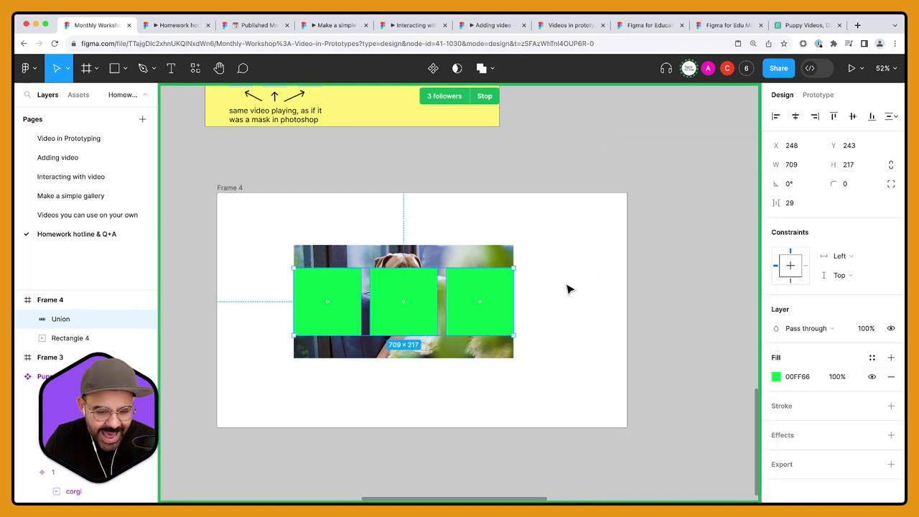
Step: Rename the Union layer to 'mask' and place it beneath Rectangle 4
double_click(62, 322)
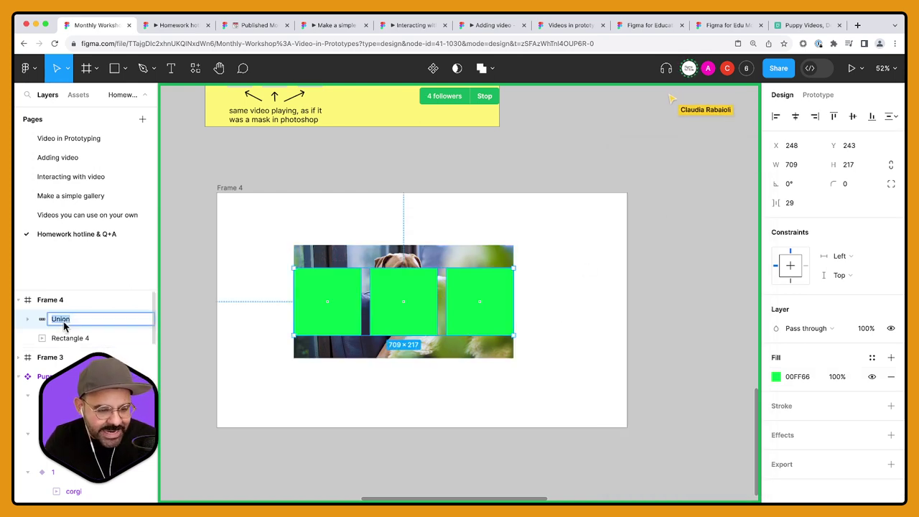
type("mask")
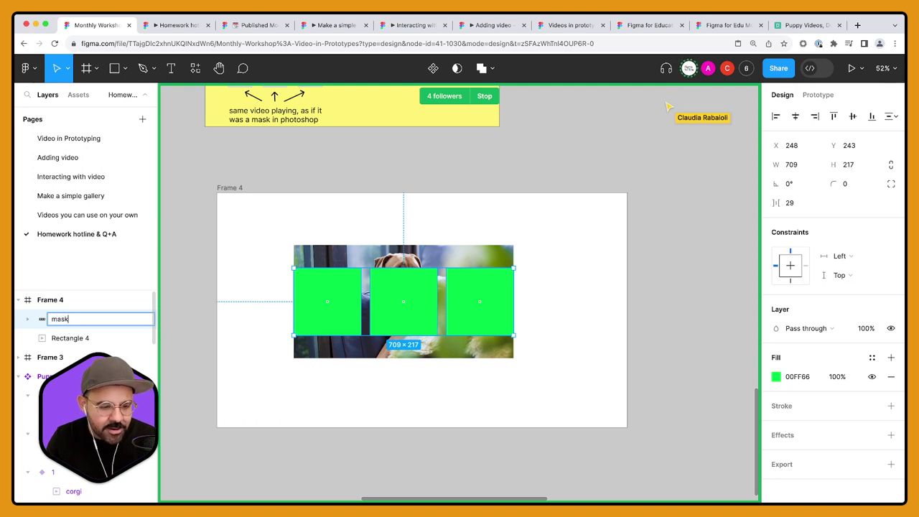
key("Return")
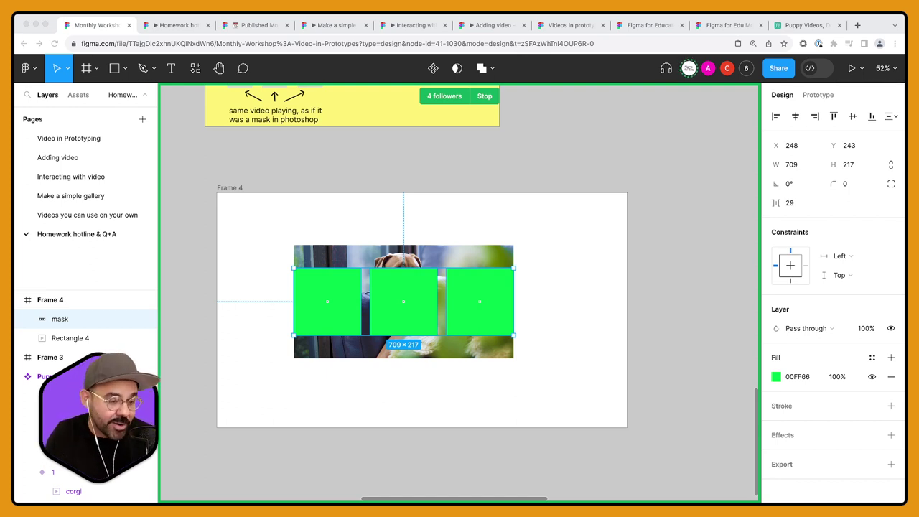
left_click_drag(76, 330, 61, 348)
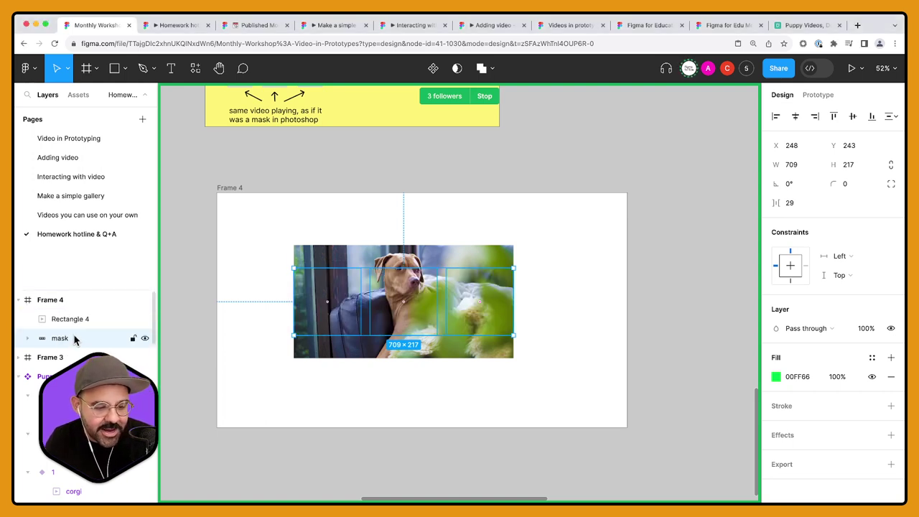
Step: Rename the video rectangle, Rectangle 4, to 'Doggy'
left_click(56, 321, "shift")
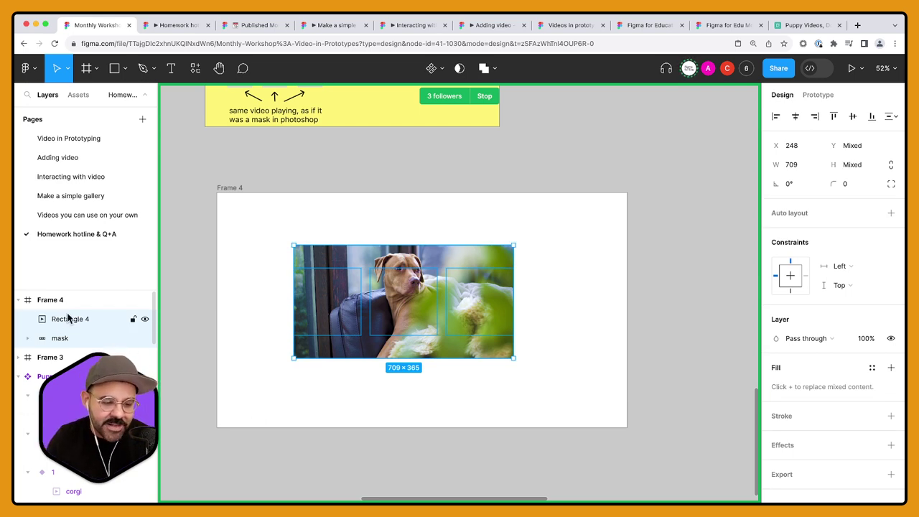
left_click(68, 319)
left_click_drag(87, 290, 76, 176)
double_click(71, 207)
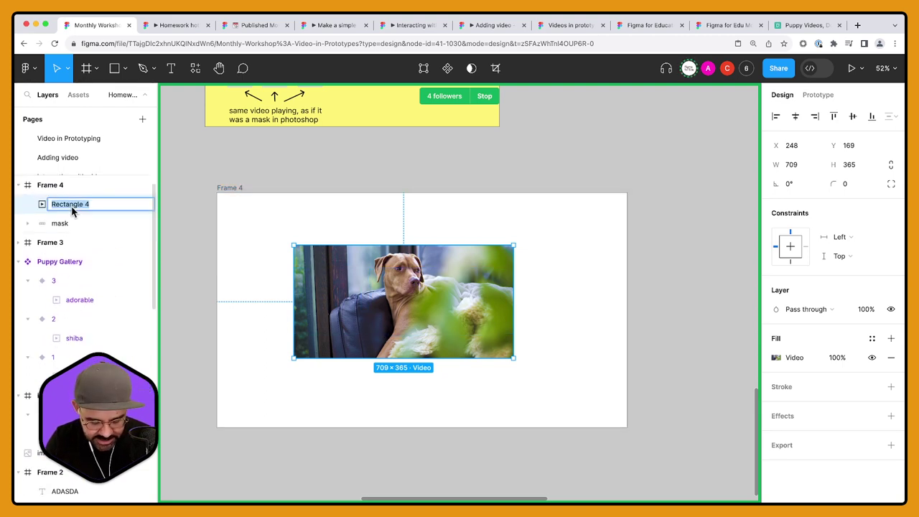
type("Doggy")
key("Return")
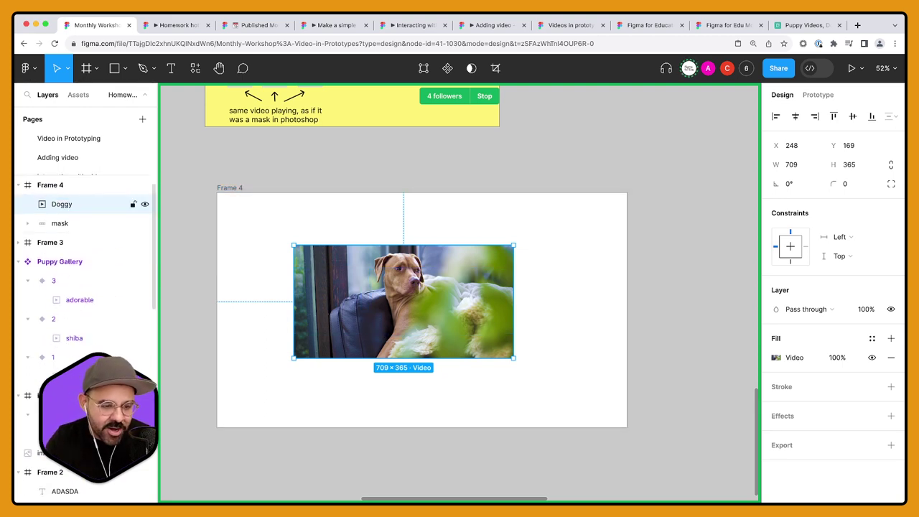
Step: Group Doggy with the mask layer and start naming the group 'Dog mask group'
left_click(63, 224, "shift")
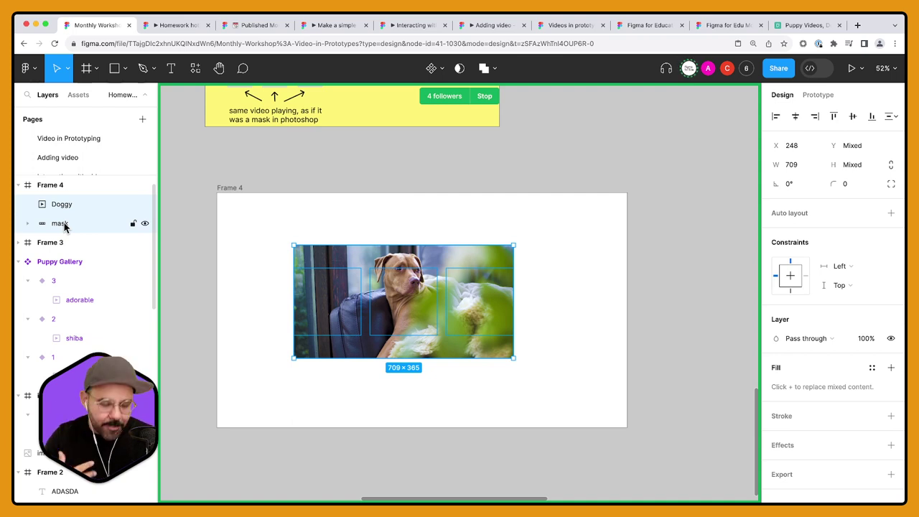
key("super+g")
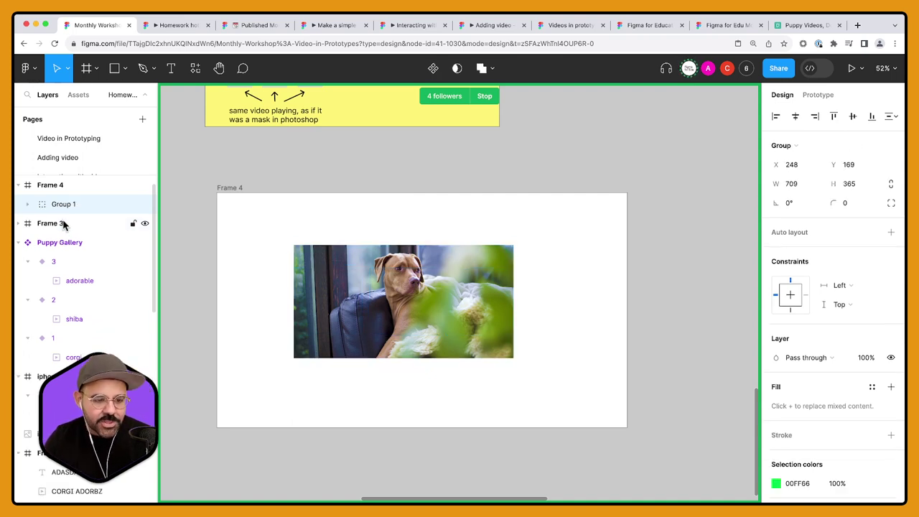
left_click(29, 204)
double_click(64, 207)
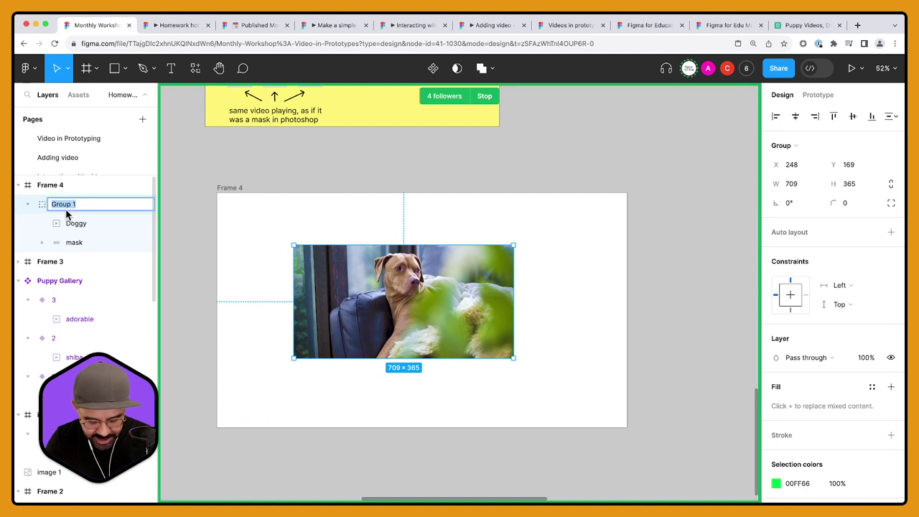
type("Dog mask g")
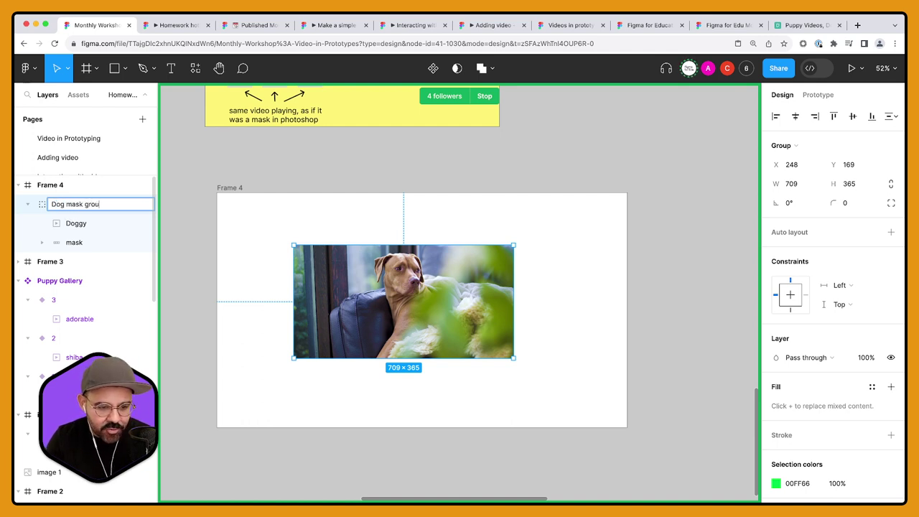
Step: Name the group 'Dog mask group' and set the mask squares to clip the Doggy video
key("Return")
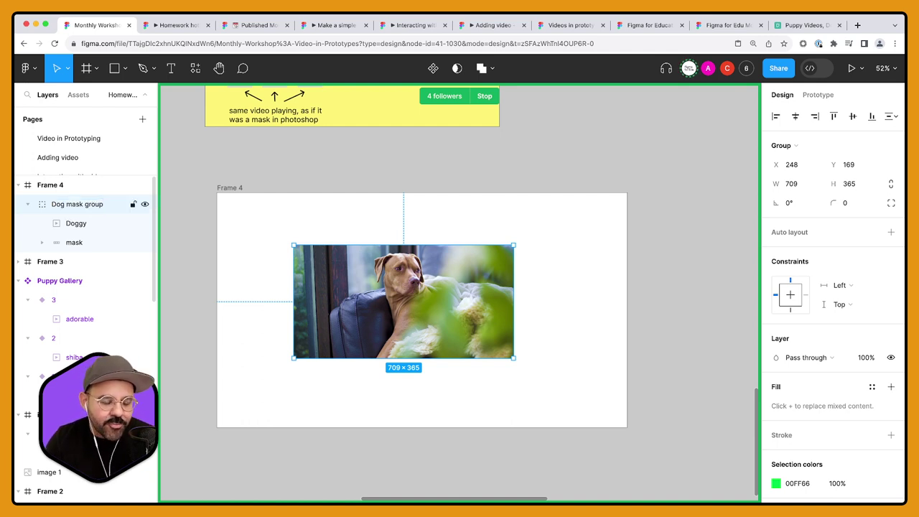
right_click(73, 248)
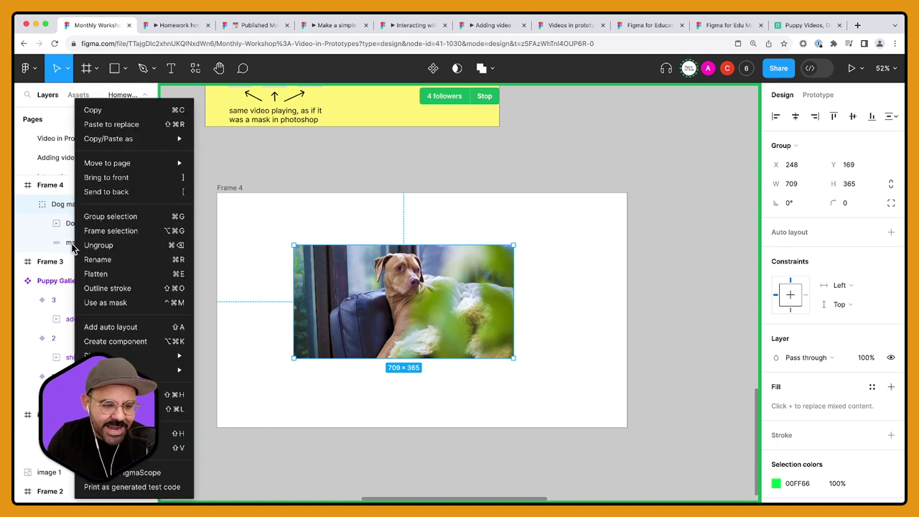
left_click(109, 305)
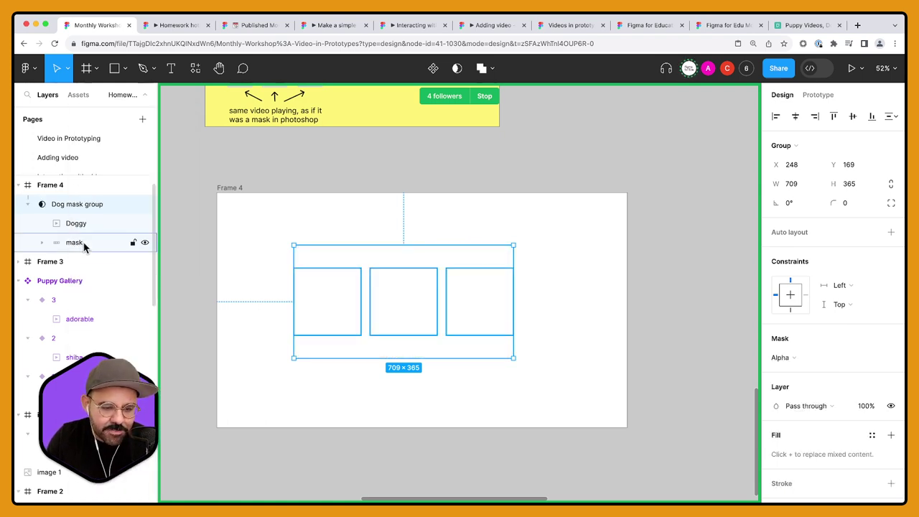
left_click(82, 245)
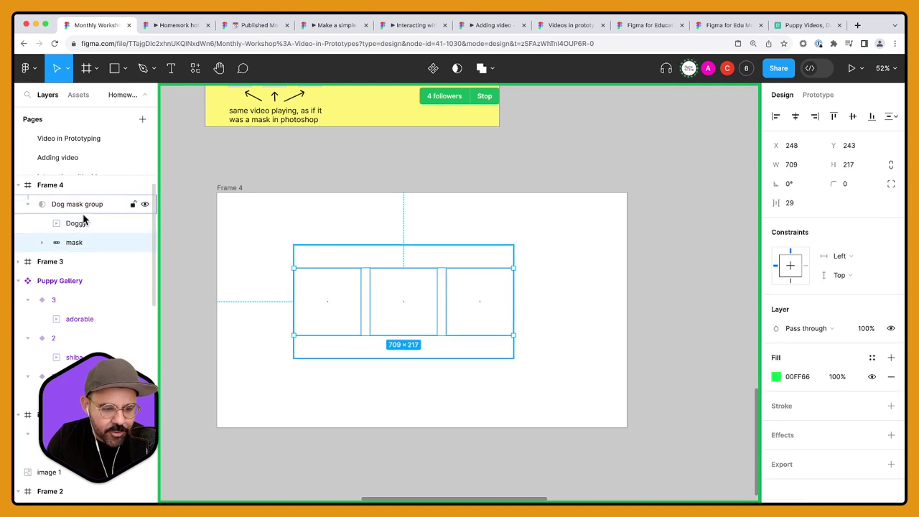
key("Escape")
left_click(81, 244)
right_click(81, 244)
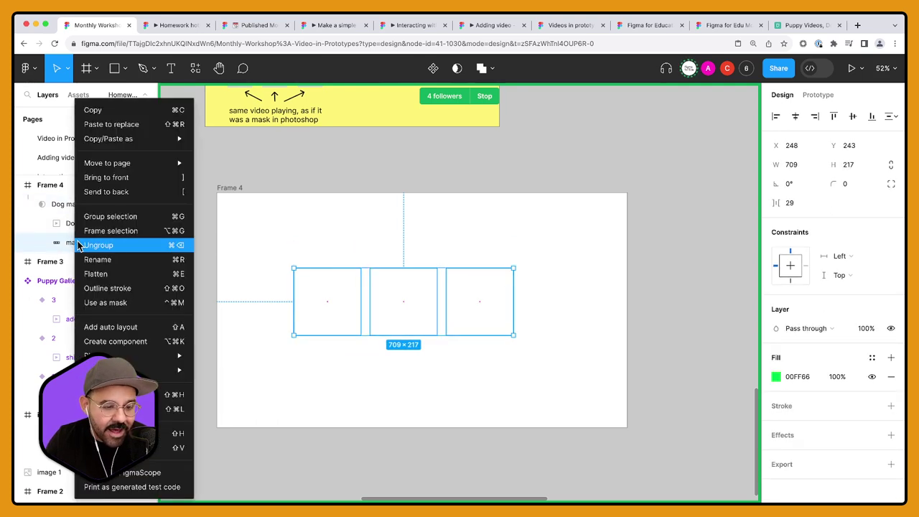
left_click(118, 303)
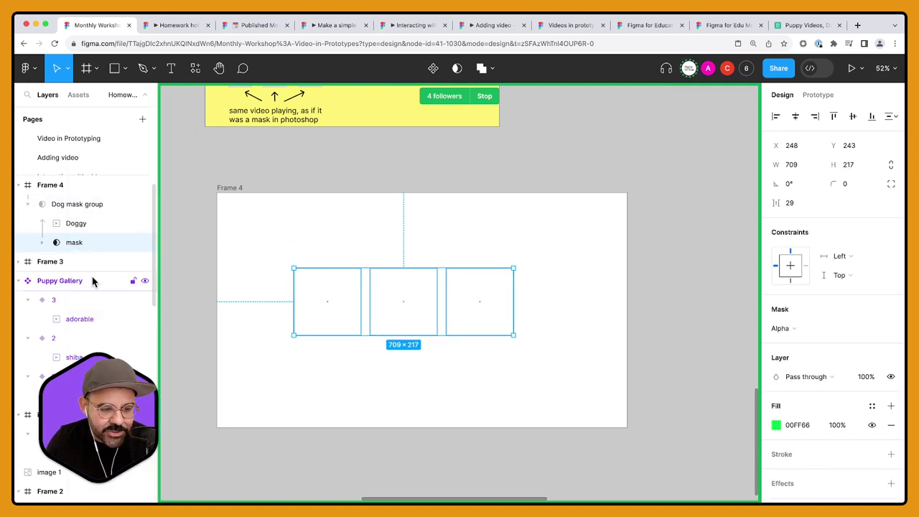
Step: Remove the mask setting from the Dog mask group itself, leaving only the squares as mask
left_click(74, 225)
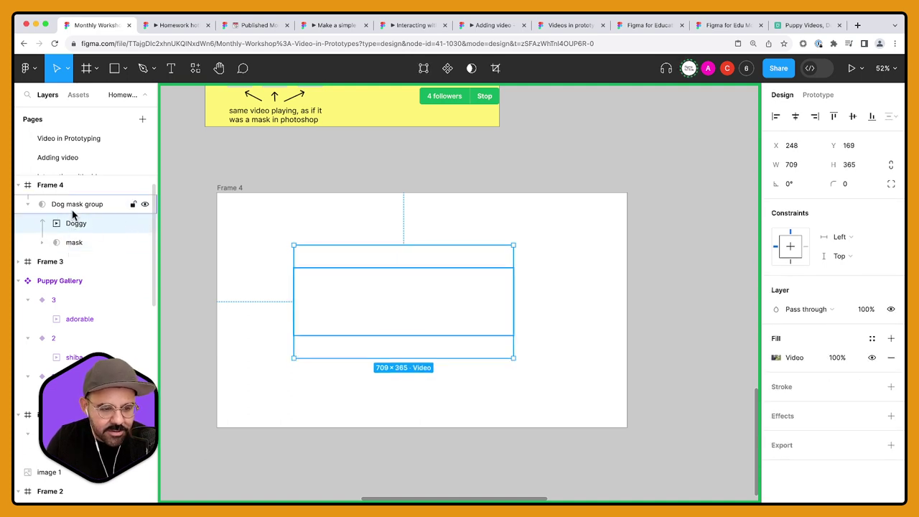
right_click(75, 227)
left_click(117, 287)
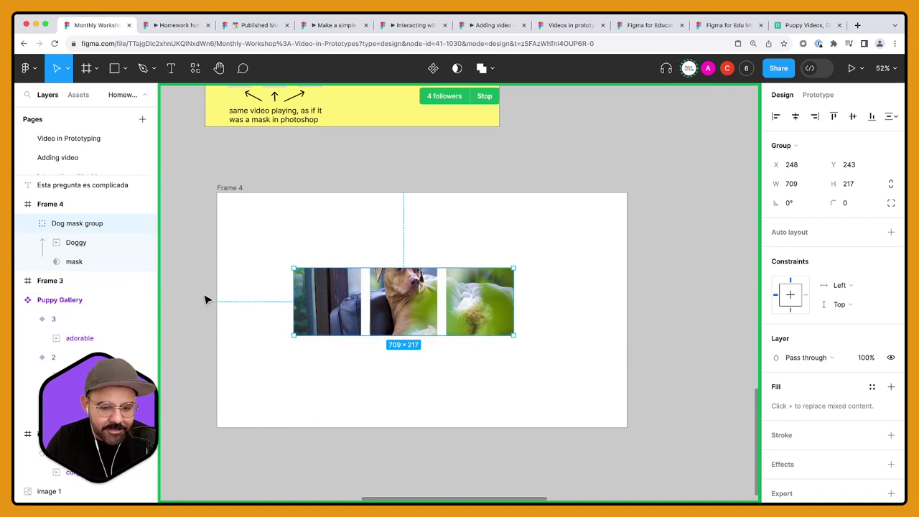
left_click(72, 262)
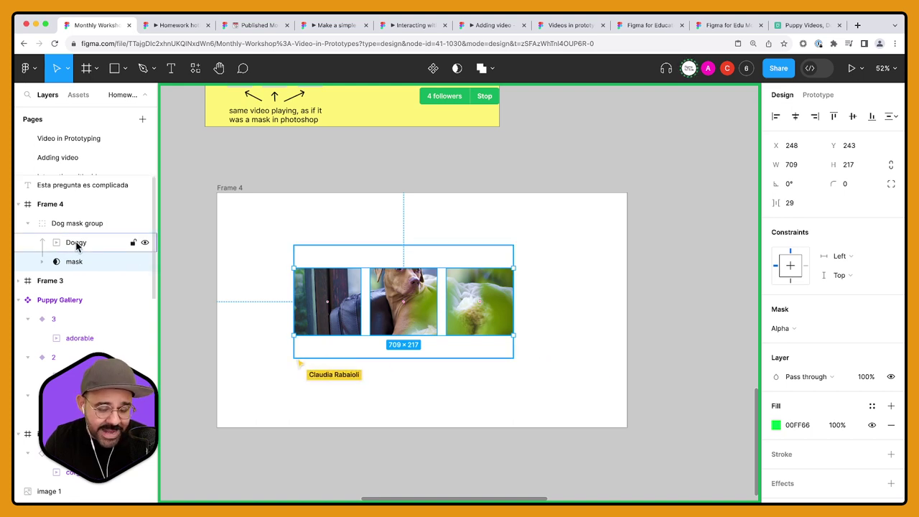
Step: Preview Frame 4, nudge the mask squares up to frame the dog, and preview again
left_click(223, 189)
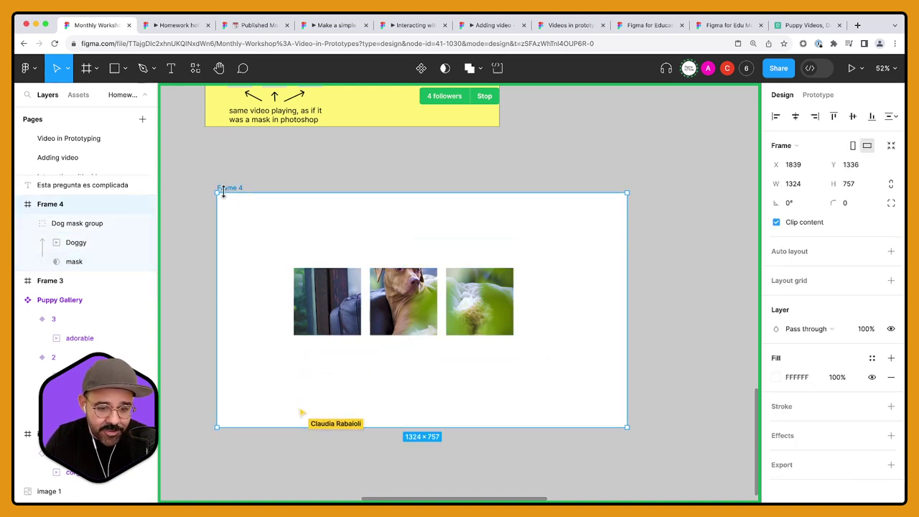
key("shift+space")
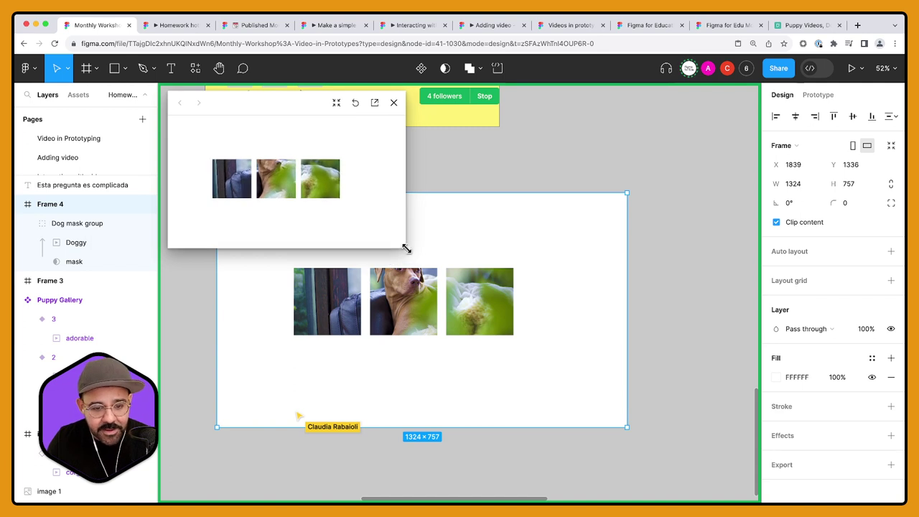
left_click_drag(404, 248, 663, 427)
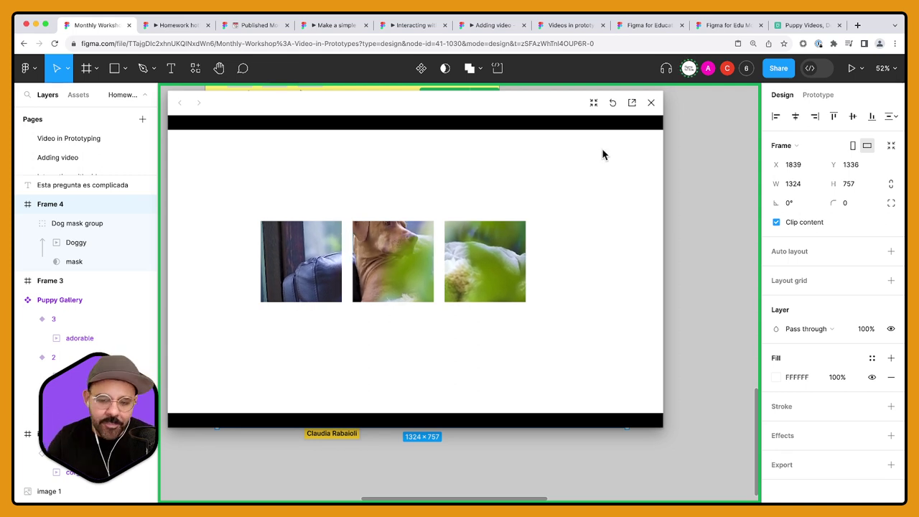
left_click(650, 103)
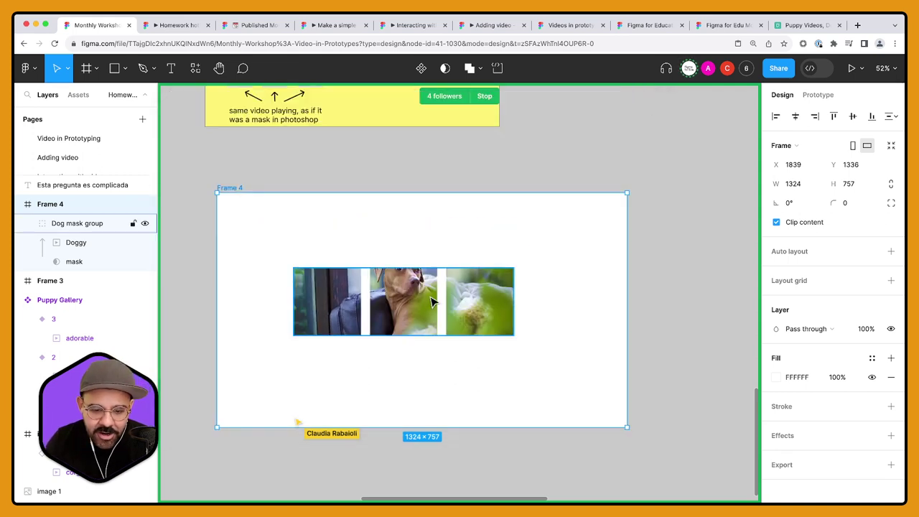
left_click(74, 261)
left_click_drag(393, 314, 397, 297)
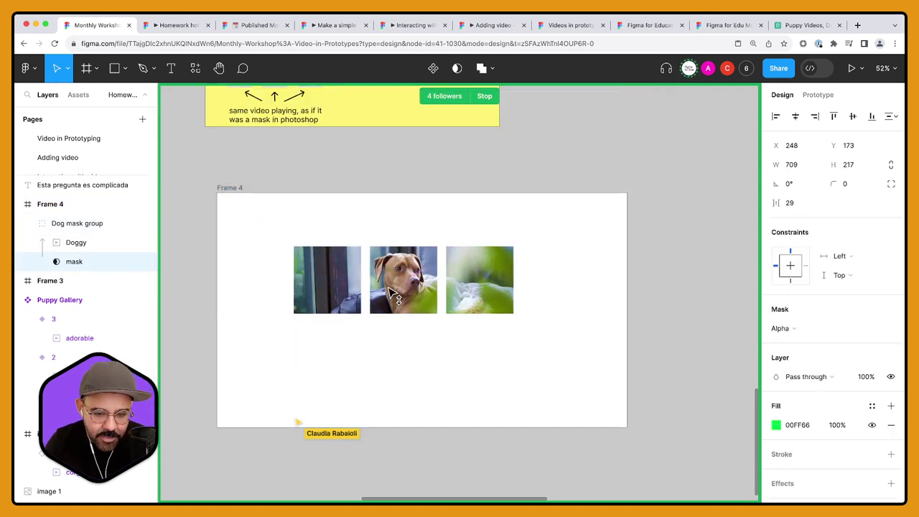
left_click(228, 188)
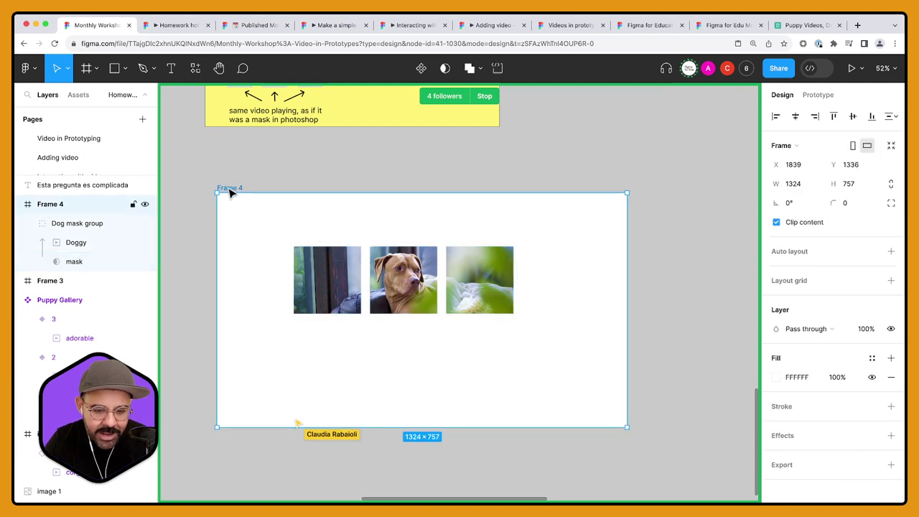
key("shift+space")
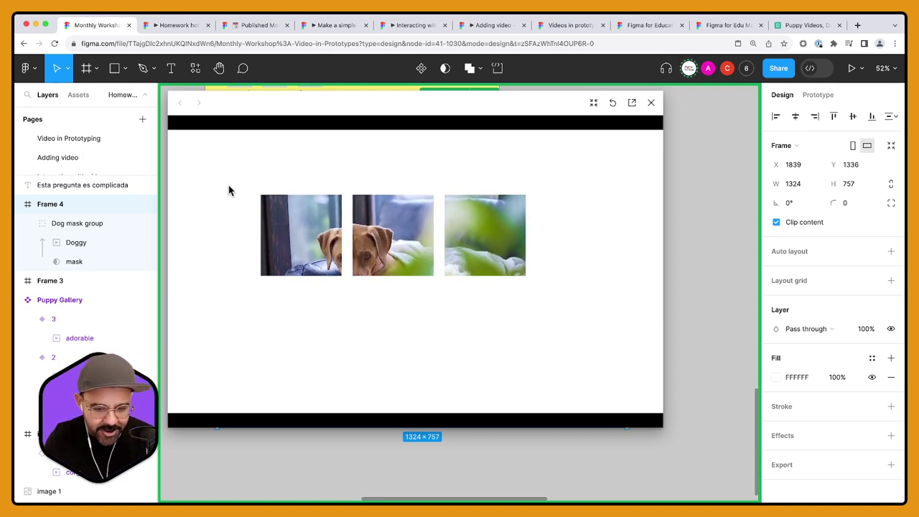
left_click(650, 104)
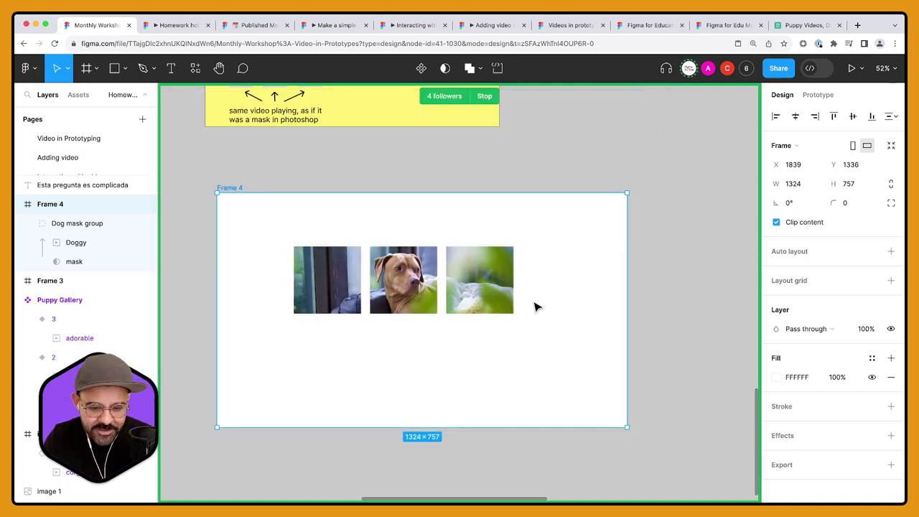
Step: Centre the Dog mask group vertically and horizontally in Frame 4
scroll(535, 307, "down", 1)
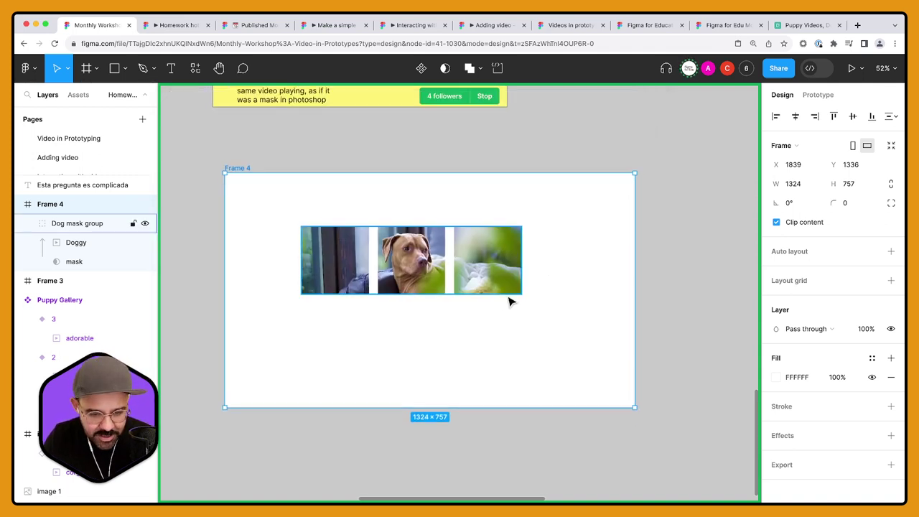
left_click(363, 292)
left_click(853, 117)
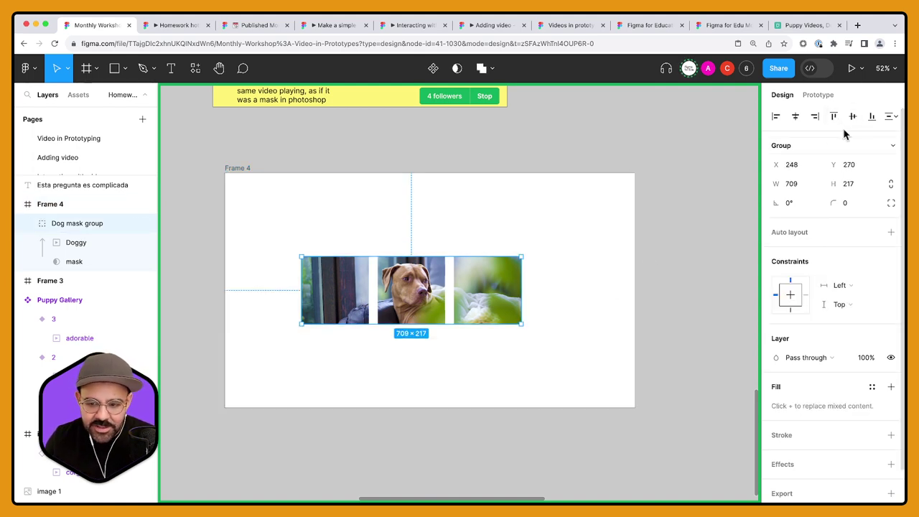
left_click(795, 116)
left_click(611, 263)
Step: Draw a new empty 1291×757 Frame 5 to the right of Frame 4
scroll(585, 275, "down", 1)
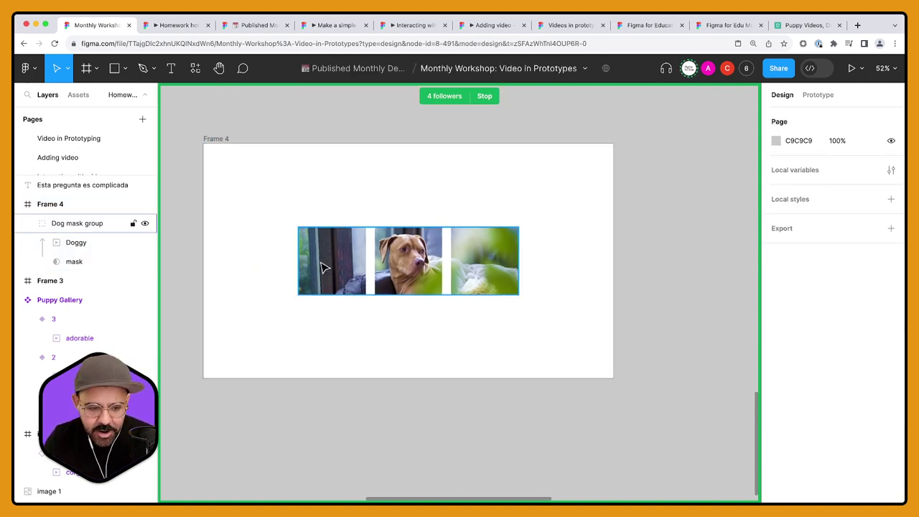
scroll(409, 212, "right", 5)
scroll(455, 265, "down", 3)
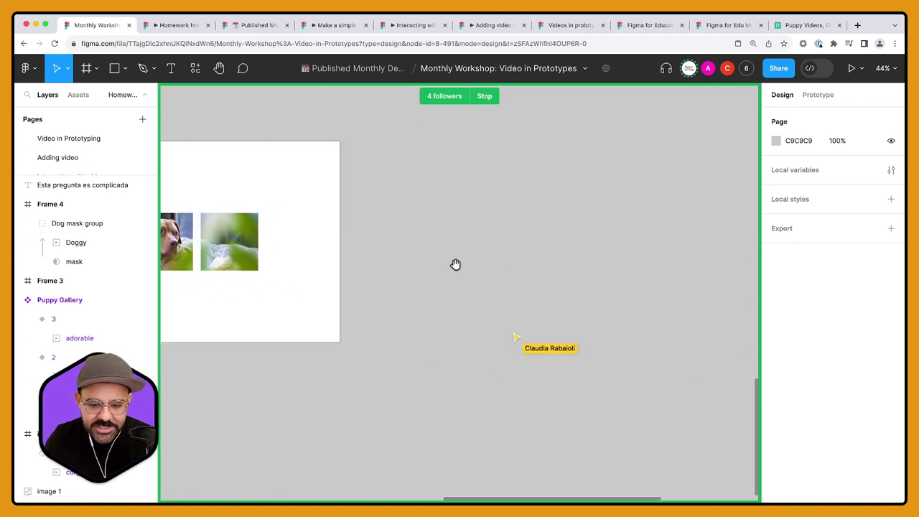
scroll(451, 271, "up", 1)
key("f")
left_click_drag(403, 165, 688, 332)
Step: Draw a large grey square on Frame 5's left and copy it to its right
scroll(513, 252, "up", 2)
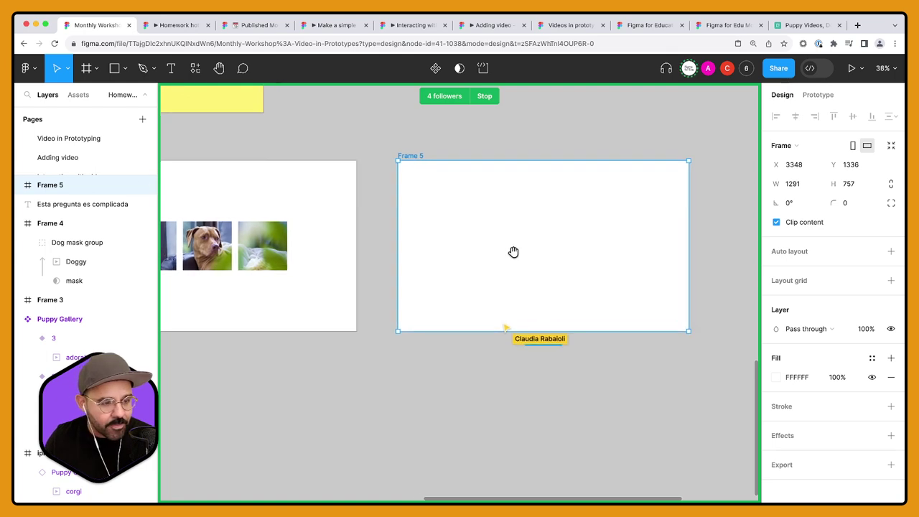
scroll(443, 267, "right", 2)
scroll(443, 270, "up", 2)
left_click_drag(435, 268, 401, 273)
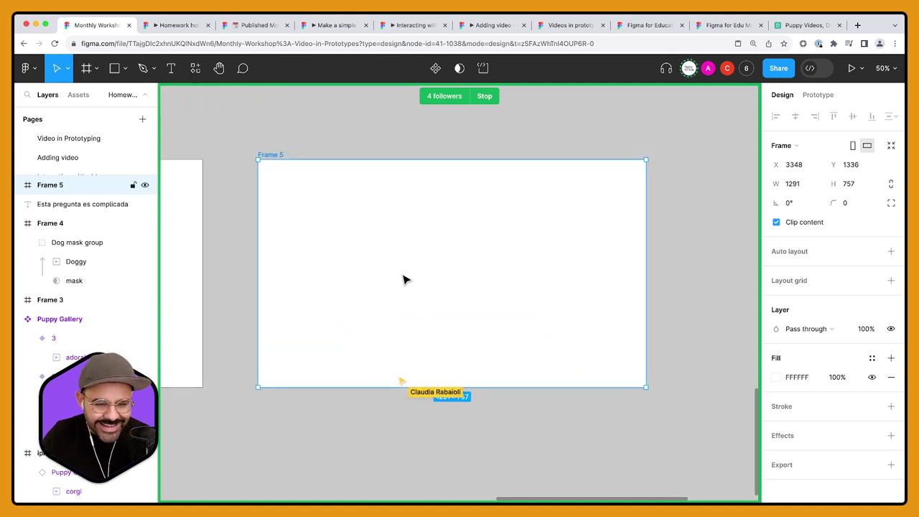
left_click(125, 68)
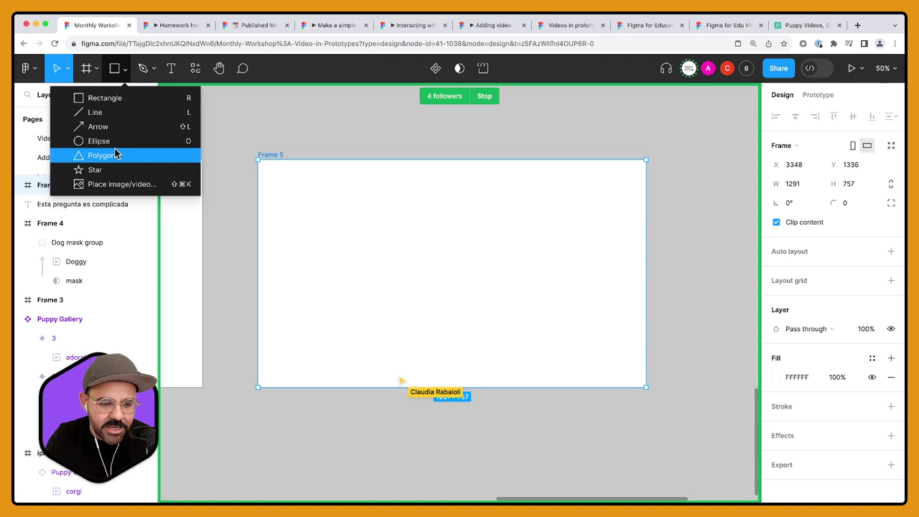
left_click(115, 98)
left_click_drag(305, 214, 413, 321)
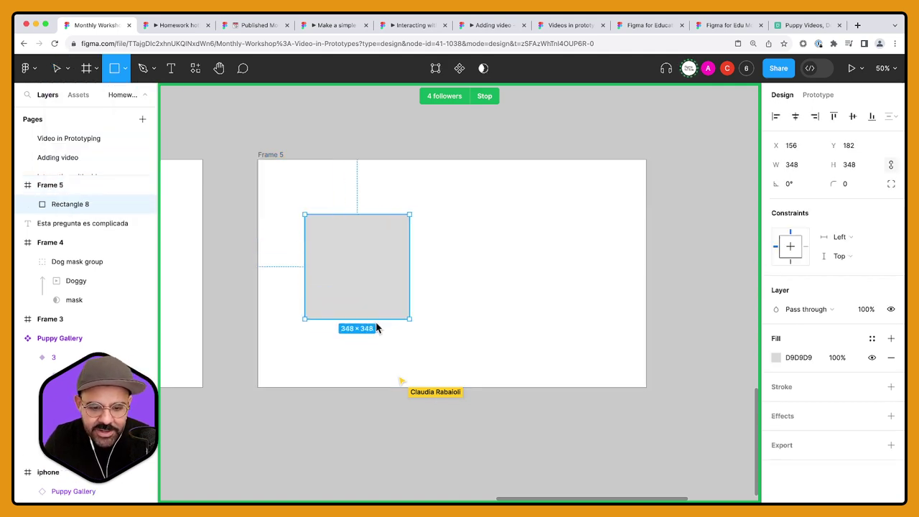
left_click_drag(390, 288, 504, 287)
Step: Reshape the copies into two stacked wide strips, the lower 197 high, and select all three
mouse_move(475, 320)
left_mouse_down()
mouse_move(478, 256)
mouse_move(478, 311)
left_mouse_up()
left_click(495, 301)
left_click_drag(473, 280, 482, 242)
left_click(613, 272)
scroll(568, 281, "down", 1)
scroll(568, 281, "left", 1)
left_click(481, 259)
left_click(564, 265)
left_click(535, 258)
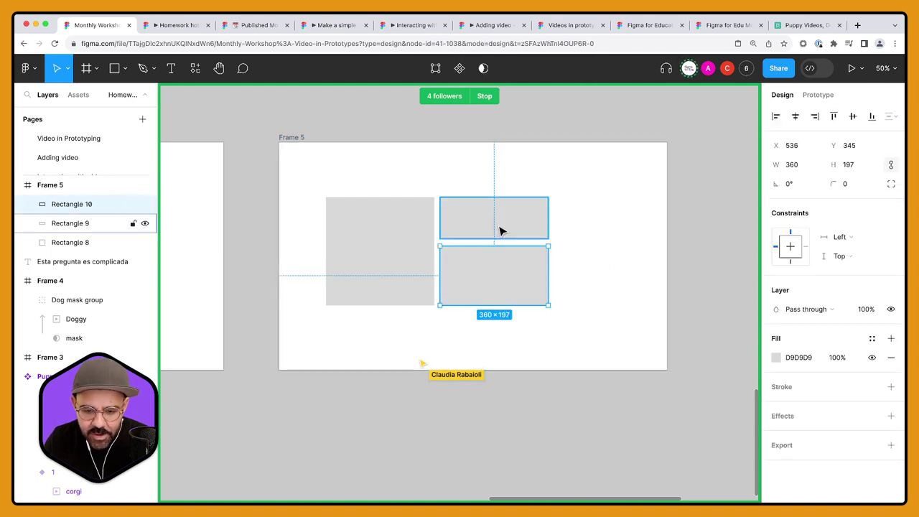
left_click(408, 328)
left_click_drag(380, 332, 492, 219)
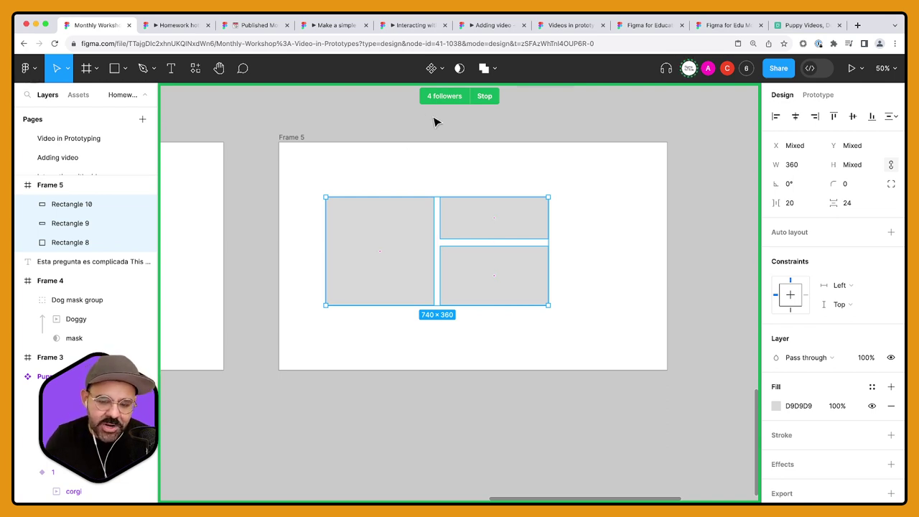
Step: Union the three rectangles into one shape and rename it 'mask'
left_click(494, 70)
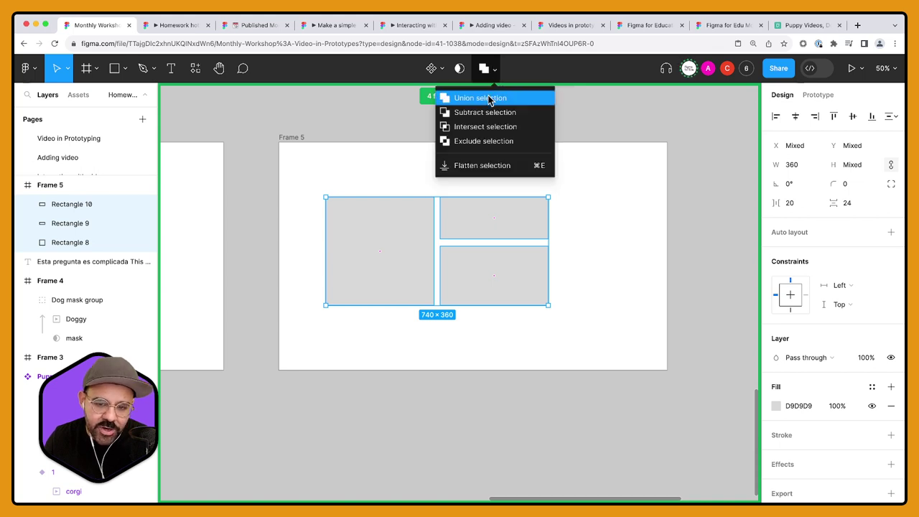
left_click(476, 96)
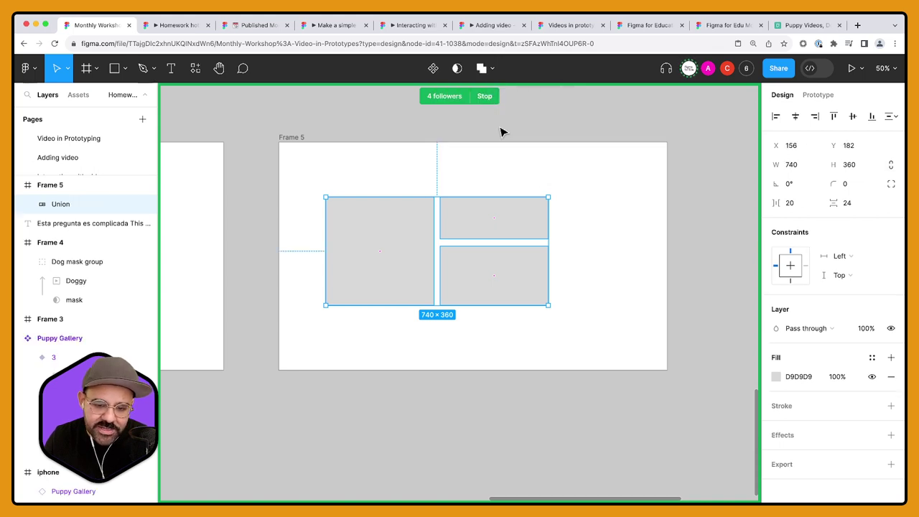
double_click(60, 205)
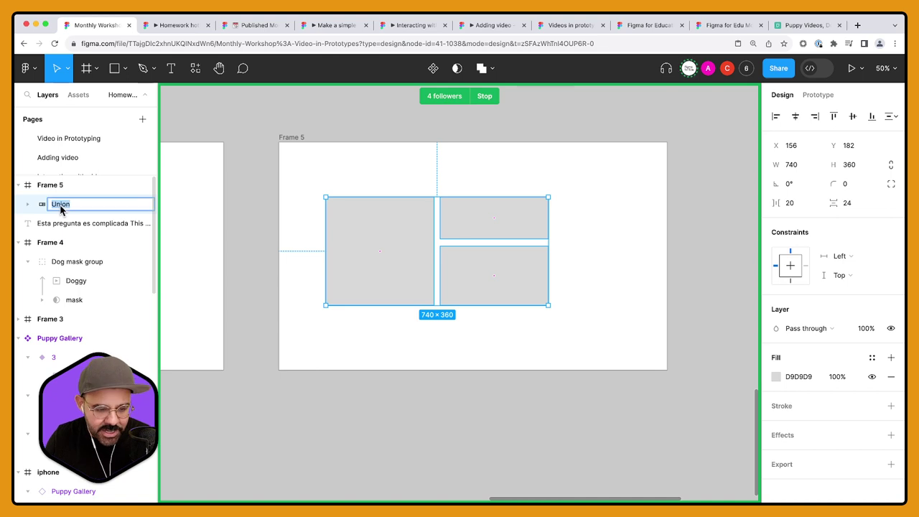
type("mask")
key("Return")
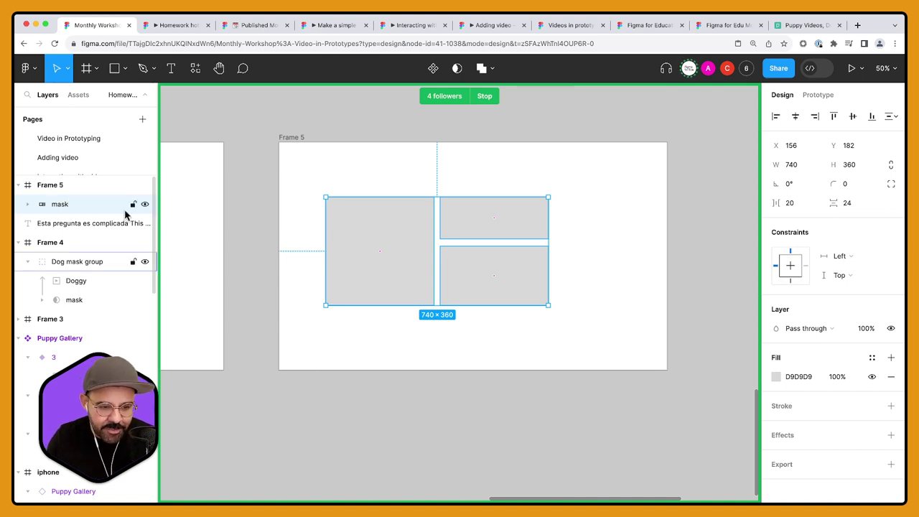
Step: Fill the mask shape bright green 24FF00, centre it in Frame 5, and round corners to 18
left_click(776, 378)
left_click(687, 352)
left_click_drag(710, 308, 771, 180)
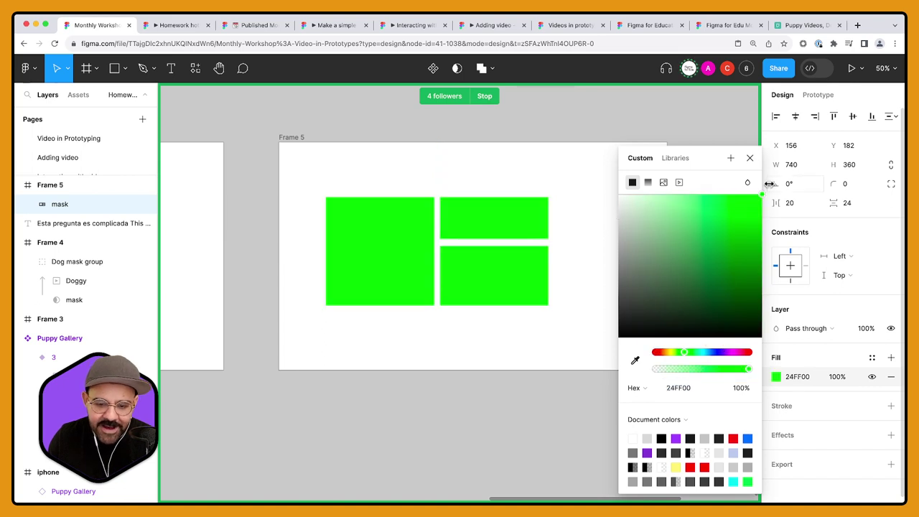
left_click(525, 347)
left_click_drag(494, 275, 521, 277)
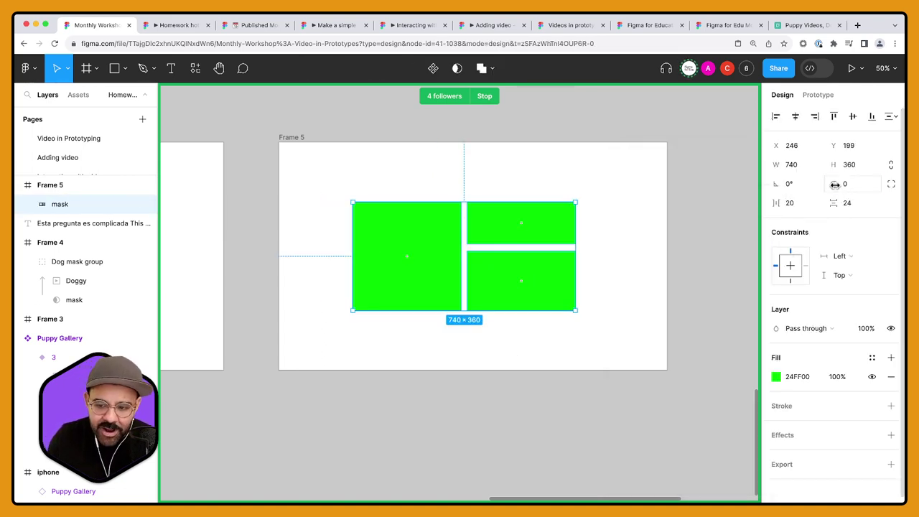
left_click_drag(835, 185, 173, 178)
left_click_drag(298, 181, 363, 177)
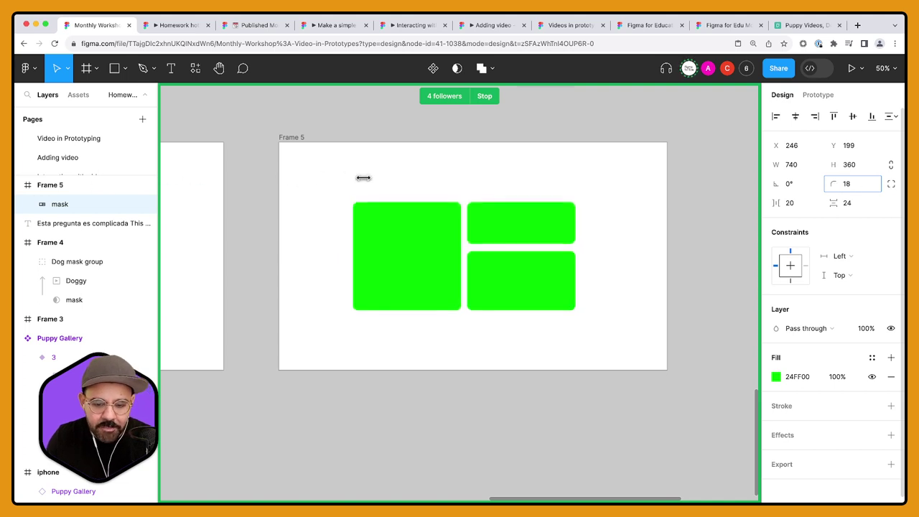
left_click_drag(418, 273, 415, 275)
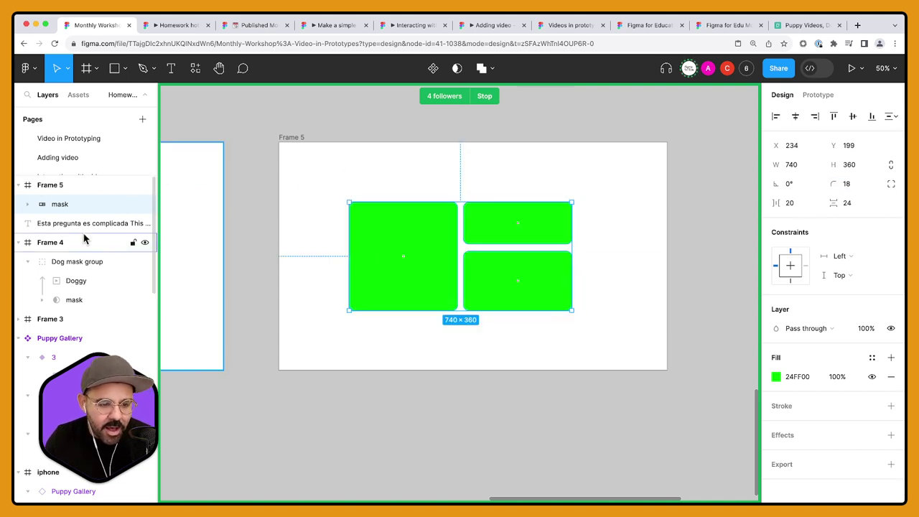
left_click(321, 229)
scroll(320, 229, "down", 3)
Step: Move the round corgi video out of the ADASDA box toward Frame 5
scroll(386, 246, "up", 5)
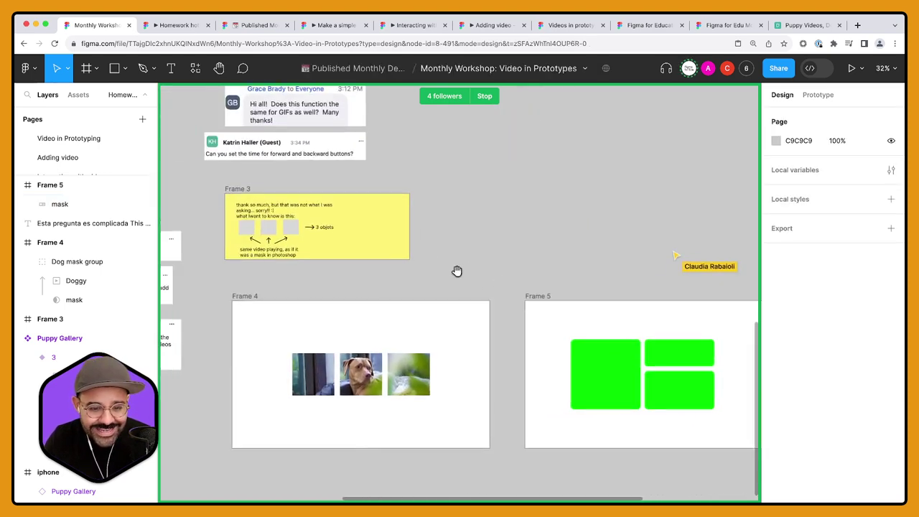
scroll(448, 287, "up", 5)
scroll(322, 371, "right", 4)
left_click(341, 119)
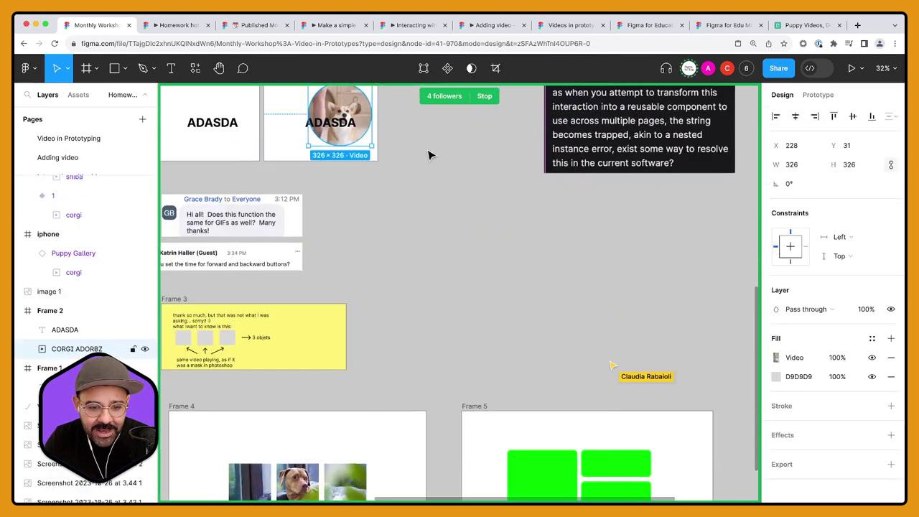
left_click_drag(370, 136, 516, 298)
scroll(503, 288, "down", 5)
scroll(502, 288, "right", 3)
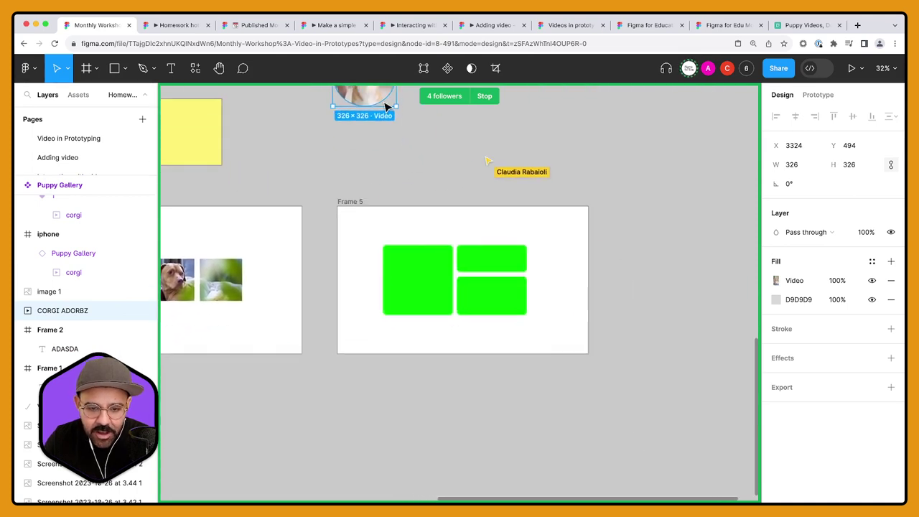
left_click_drag(377, 88, 389, 156)
scroll(412, 189, "up", 3)
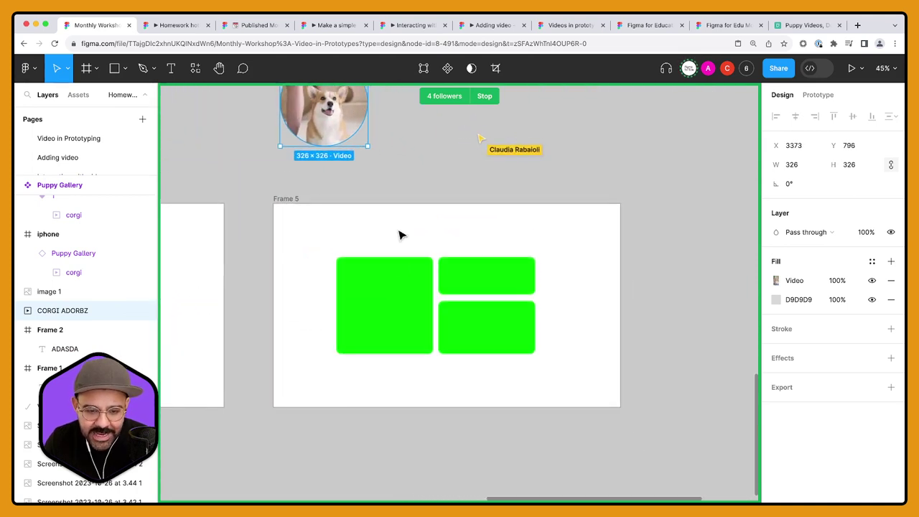
Step: Draw an 860×452 rectangle over the green mask and paste the corgi's Video fill into it
key("r")
left_click_drag(324, 248, 555, 369)
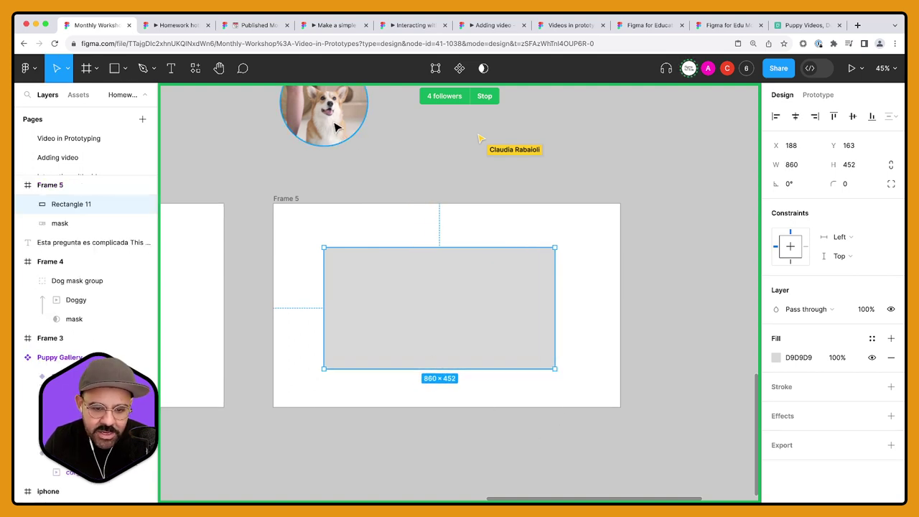
left_click_drag(340, 126, 364, 162)
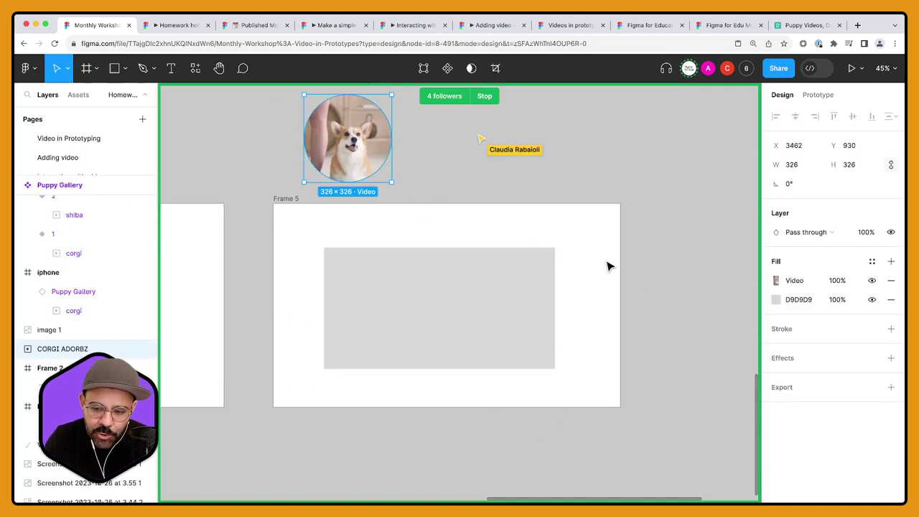
left_click(770, 280)
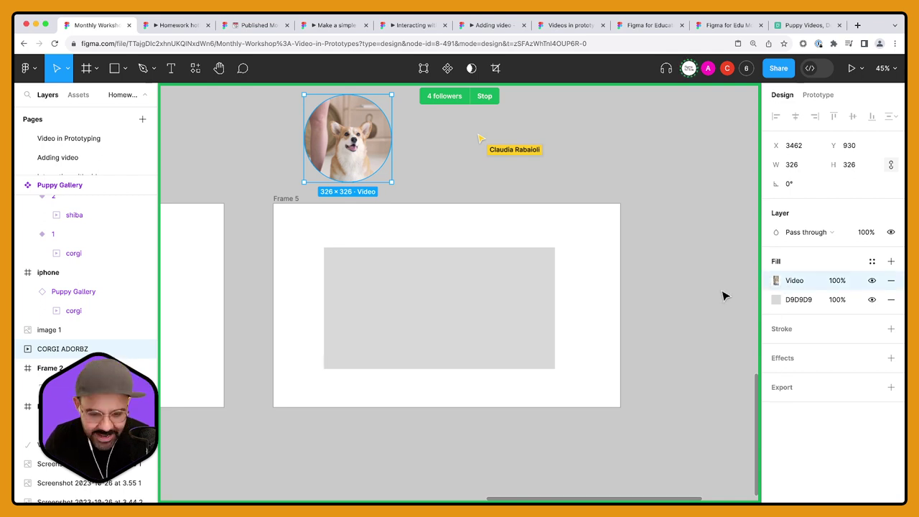
left_click(452, 328)
key("ctrl+v")
left_click(651, 340)
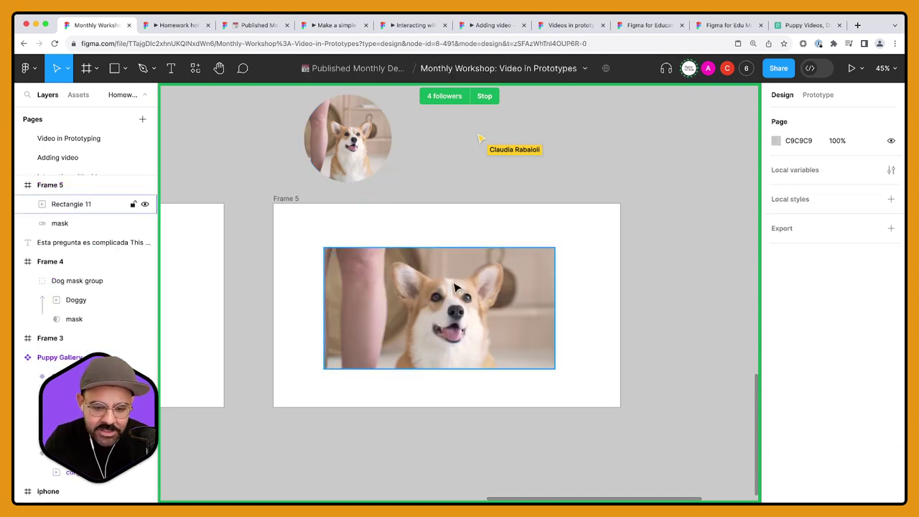
left_click(455, 287)
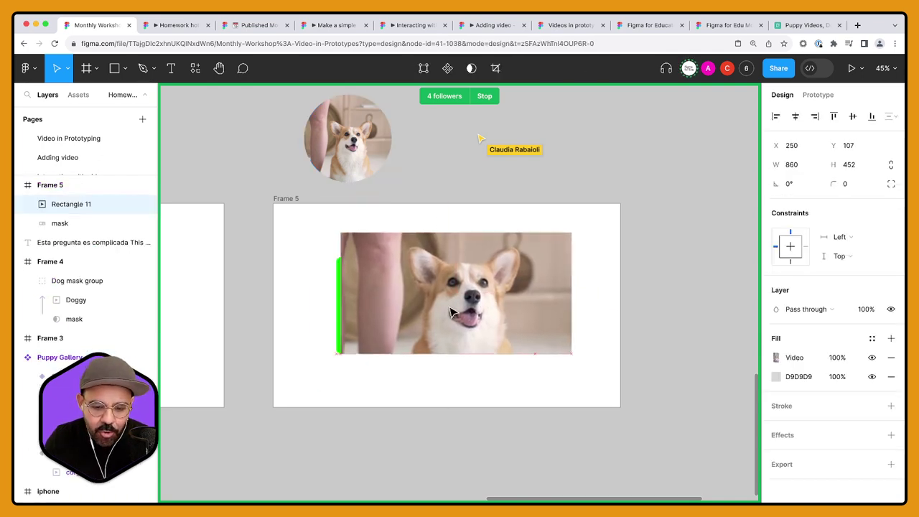
Step: Group the corgi video rectangle with the green bento mask shape
left_click(75, 224)
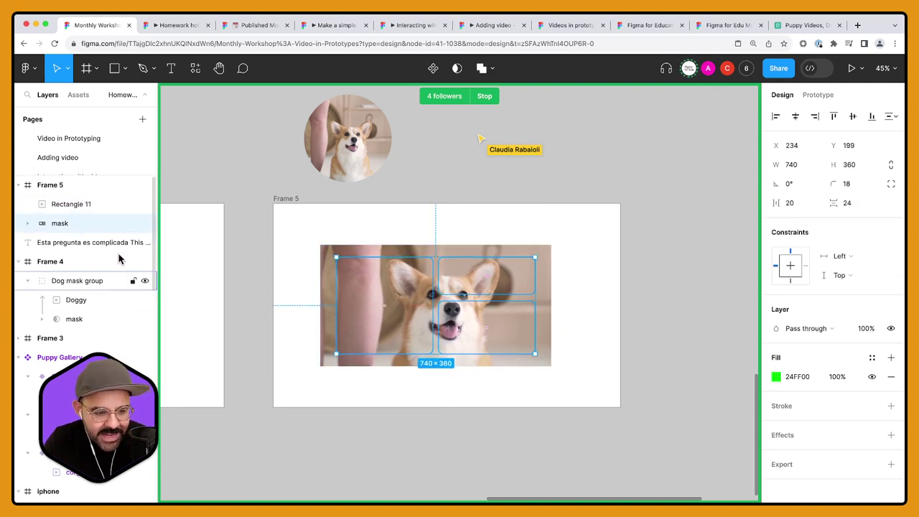
left_click(89, 205)
left_click(72, 227)
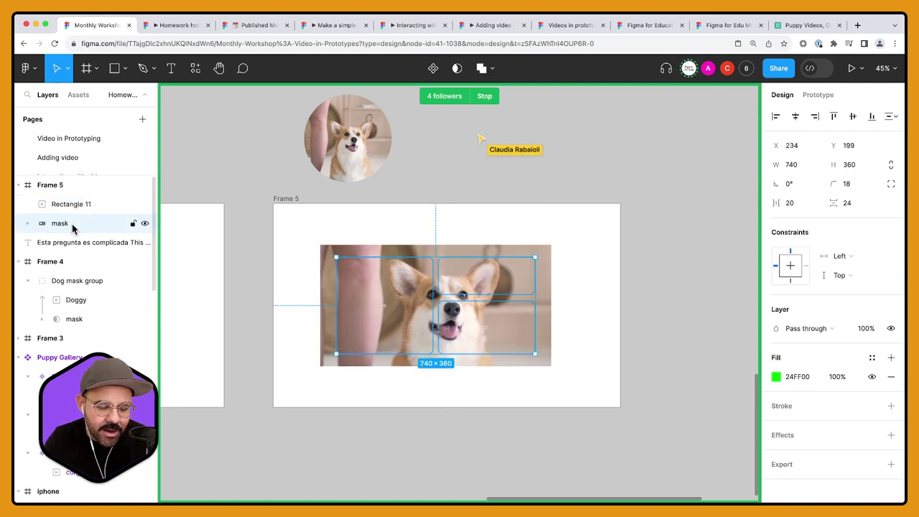
left_click(79, 208, "shift")
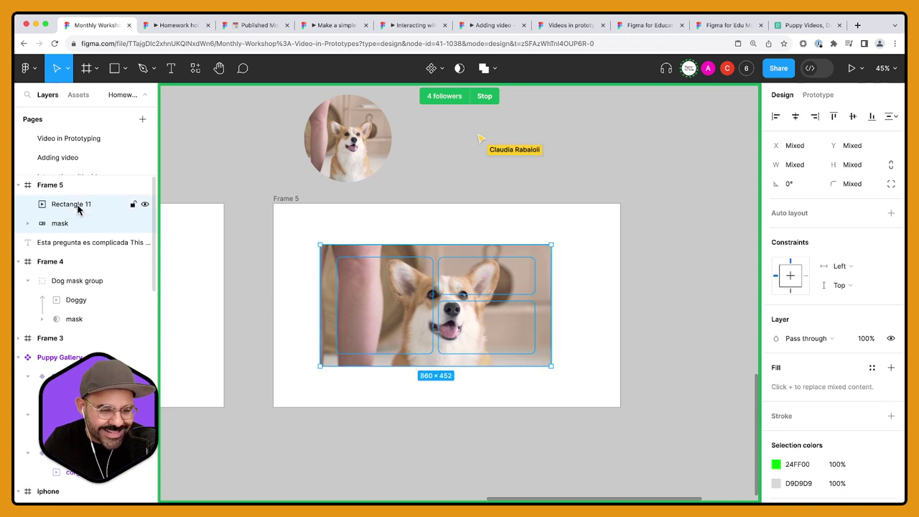
key("super+g")
Step: Rename the new group to 'Corgi bento mask group'
left_click(27, 204)
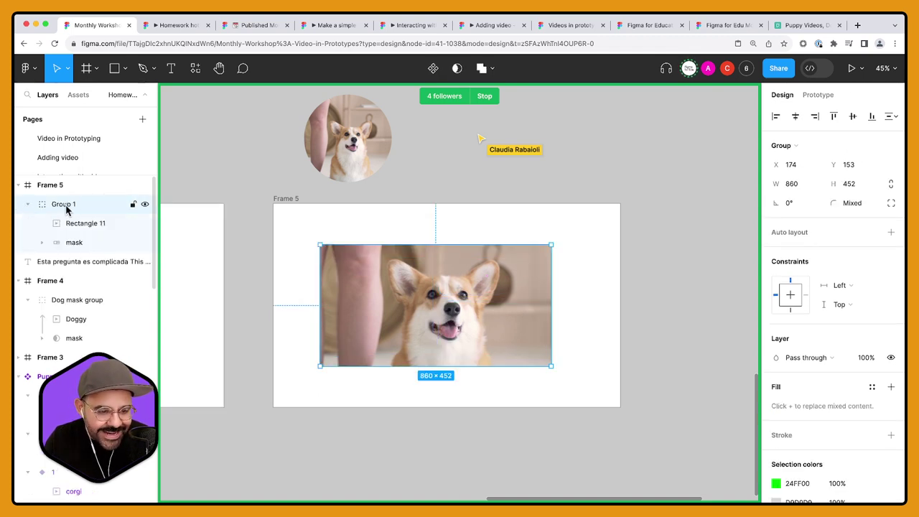
double_click(66, 204)
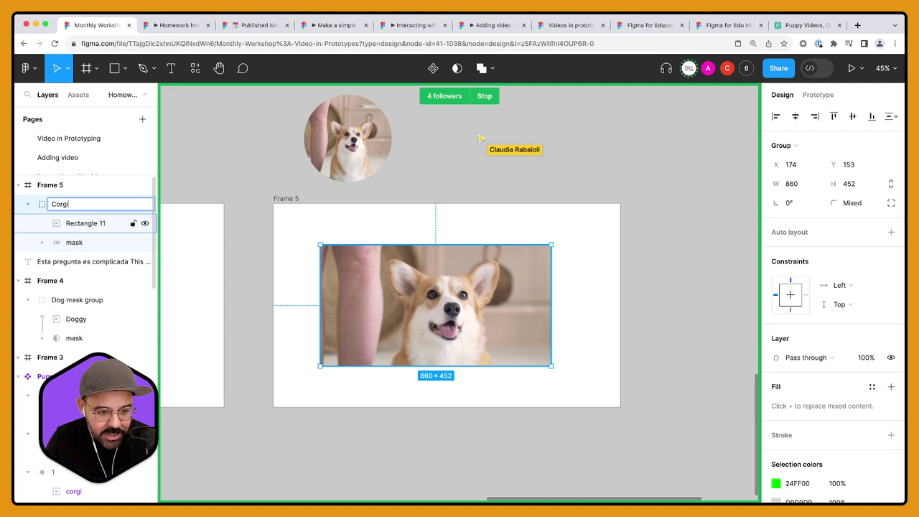
type("Corgi bento mask")
key("Return")
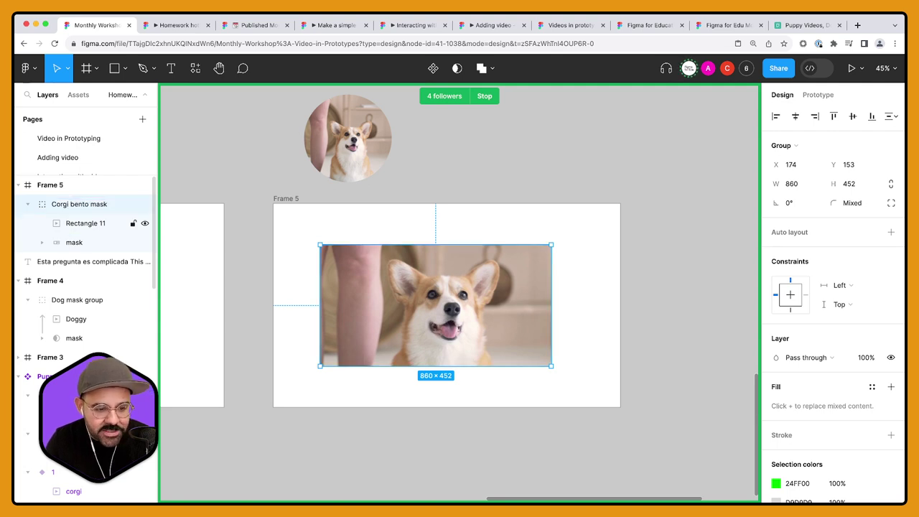
left_click(76, 242)
left_click(103, 205)
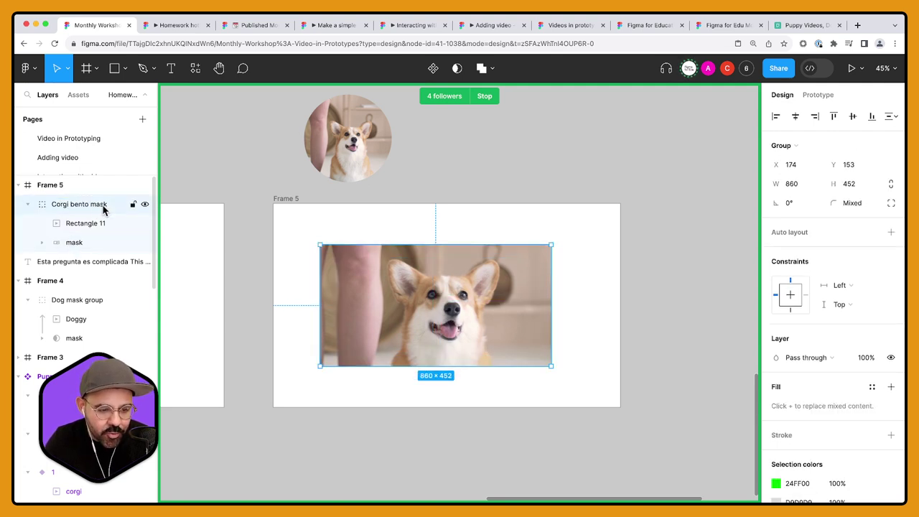
double_click(109, 205)
type("group")
key("Return")
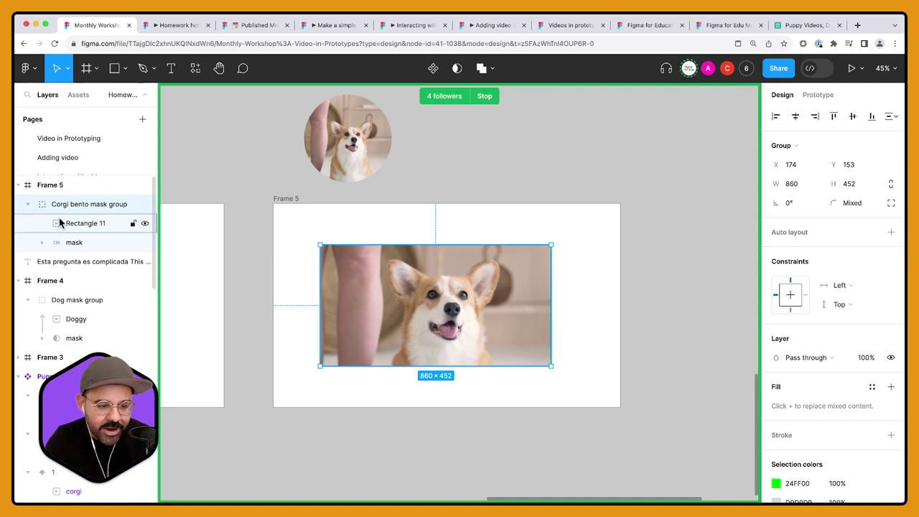
Step: Use the green shape as a mask so the corgi video shows through its rounded panels
left_click(72, 243)
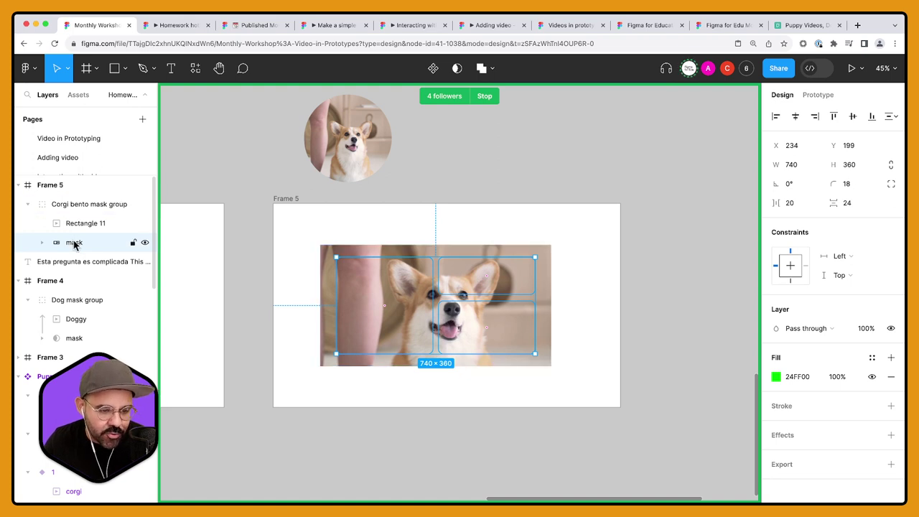
right_click(73, 244)
left_click(107, 301)
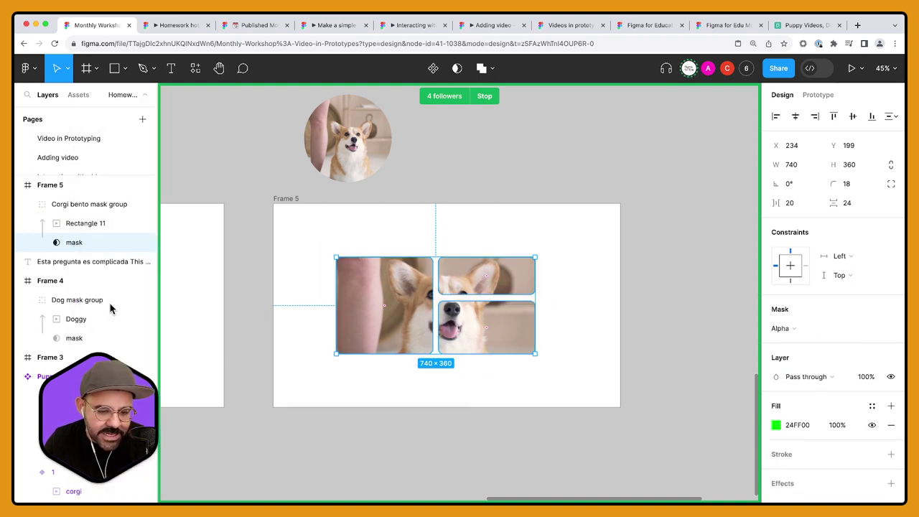
left_click(420, 381)
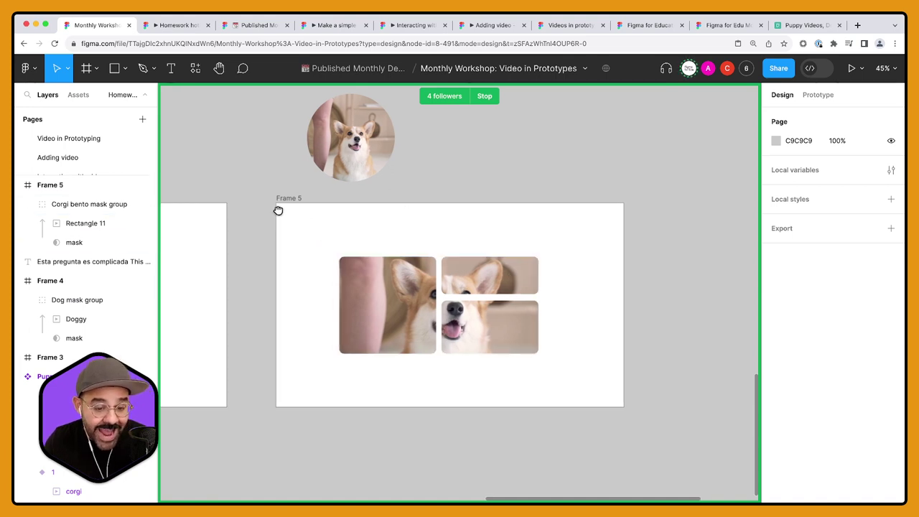
Step: Copy the Doggy video from Frame 4 and paste it above Rectangle 11 in the corgi bento mask group
scroll(409, 215, "down", 2)
scroll(409, 215, "left", 5)
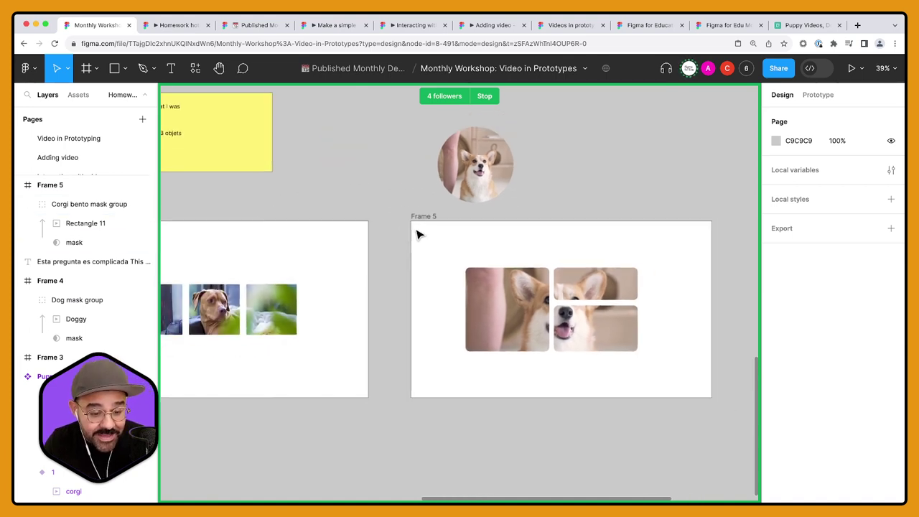
left_click(84, 320)
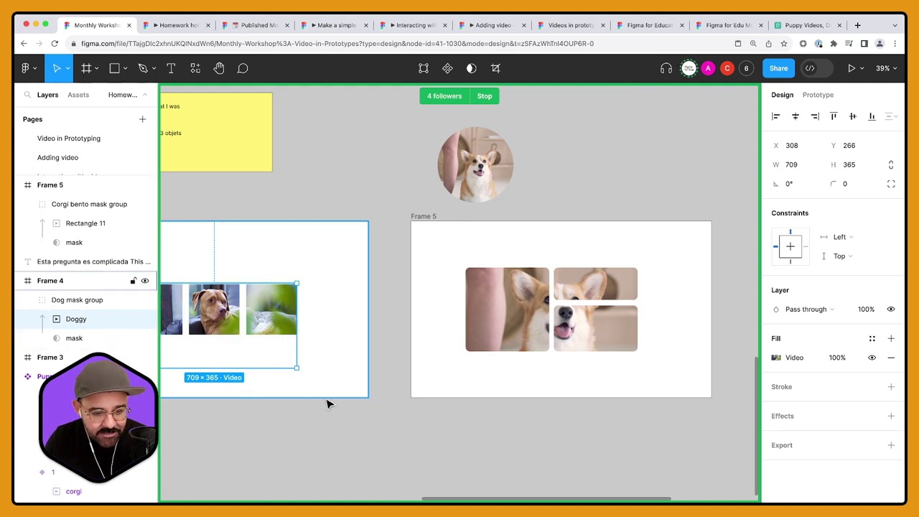
scroll(361, 392, "right", 2)
left_click(426, 249)
scroll(426, 250, "right", 2)
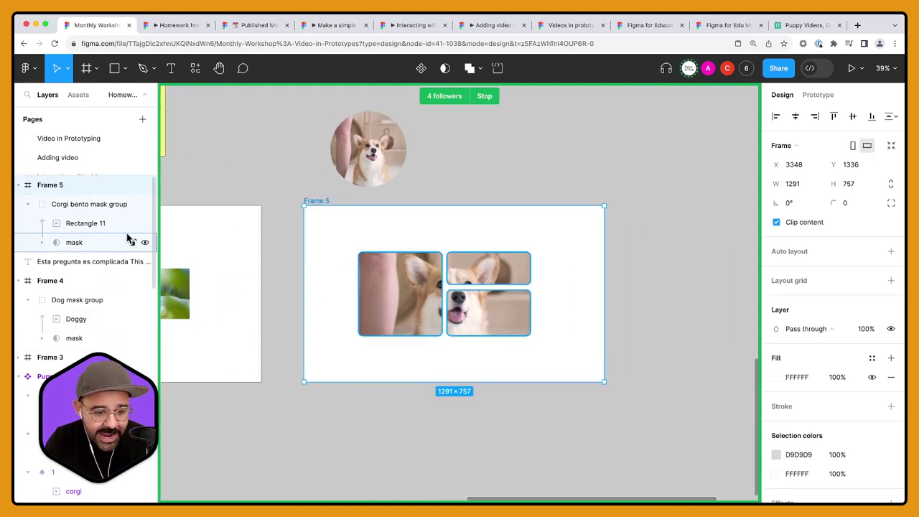
left_click(91, 223)
key("ctrl+v")
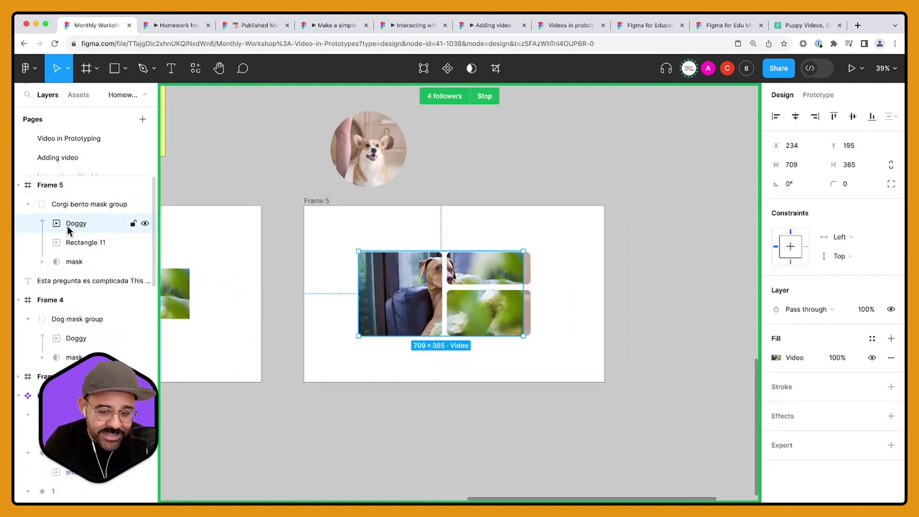
Step: Place the dog video under the lower-right tile and preview Frame 5 playing
left_click_drag(431, 294, 391, 337)
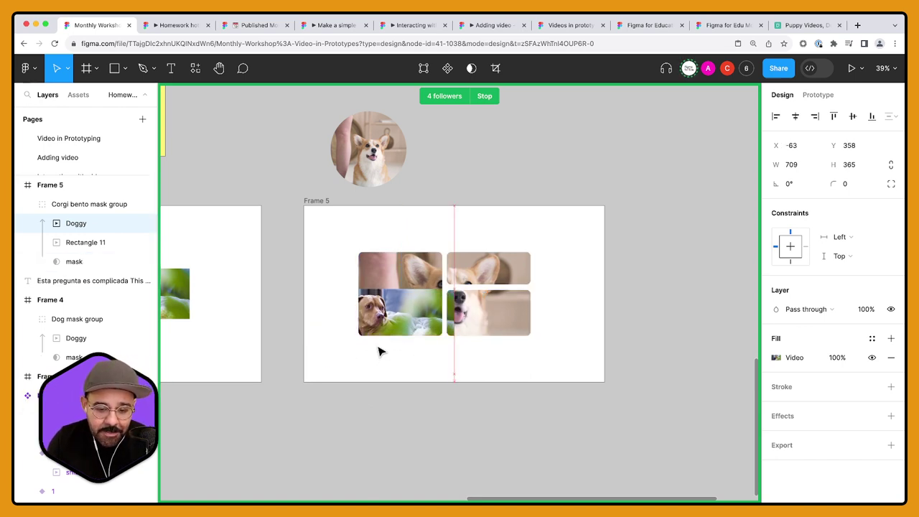
left_click_drag(380, 351, 539, 353)
left_click(327, 208)
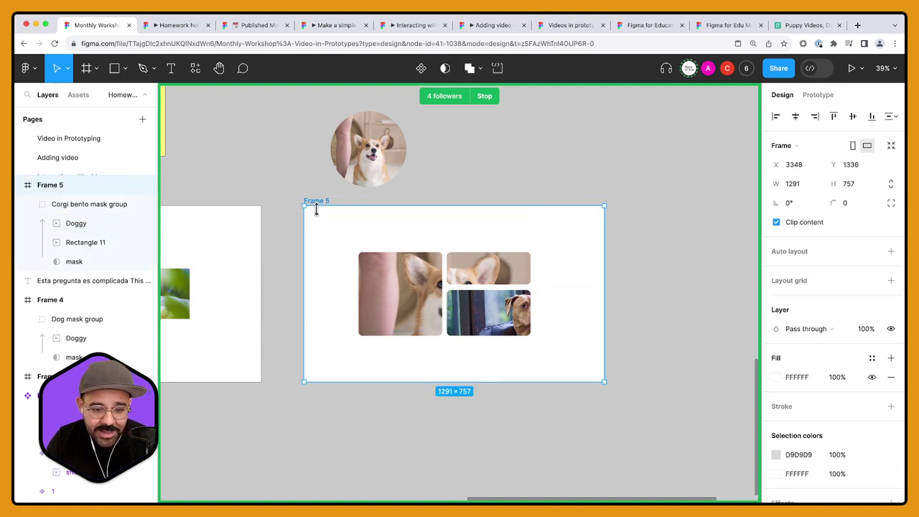
key("shift+space")
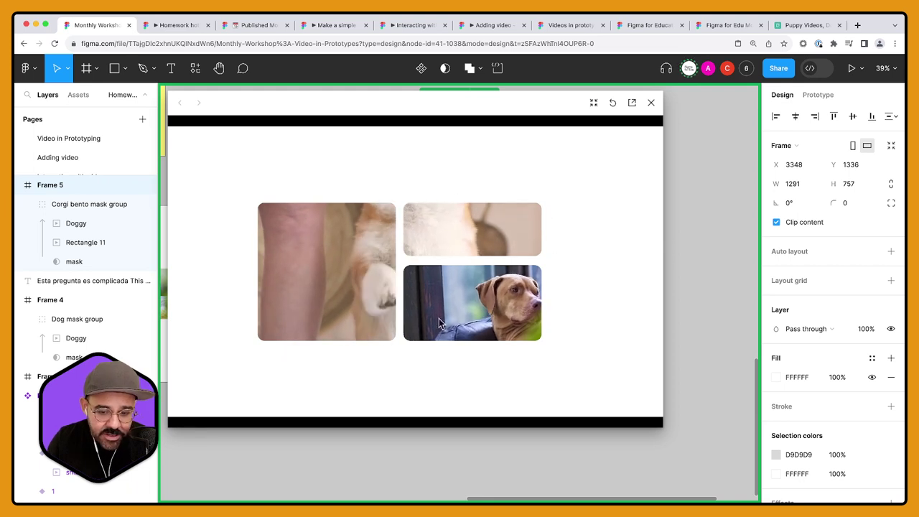
Step: Close the Frame 5 preview and look over the page
left_click(650, 102)
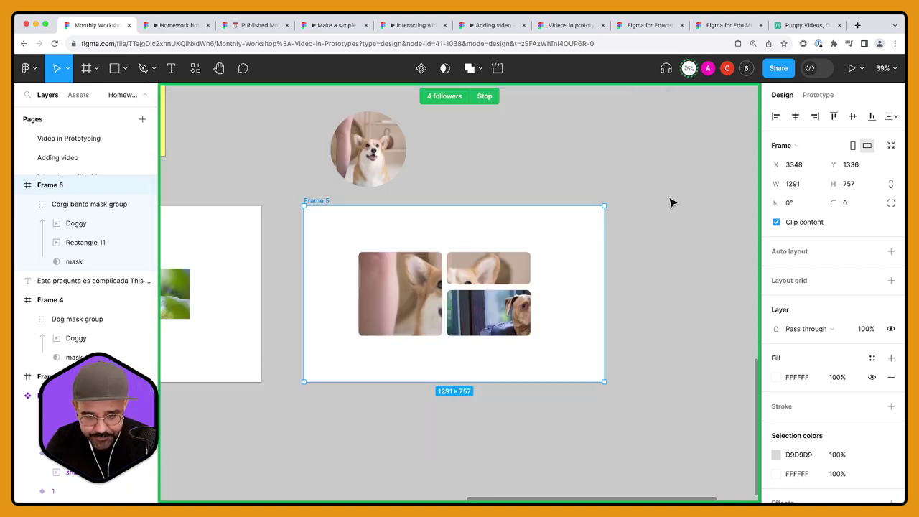
left_click(672, 203)
scroll(460, 287, "left", 2)
scroll(263, 203, "down", 5)
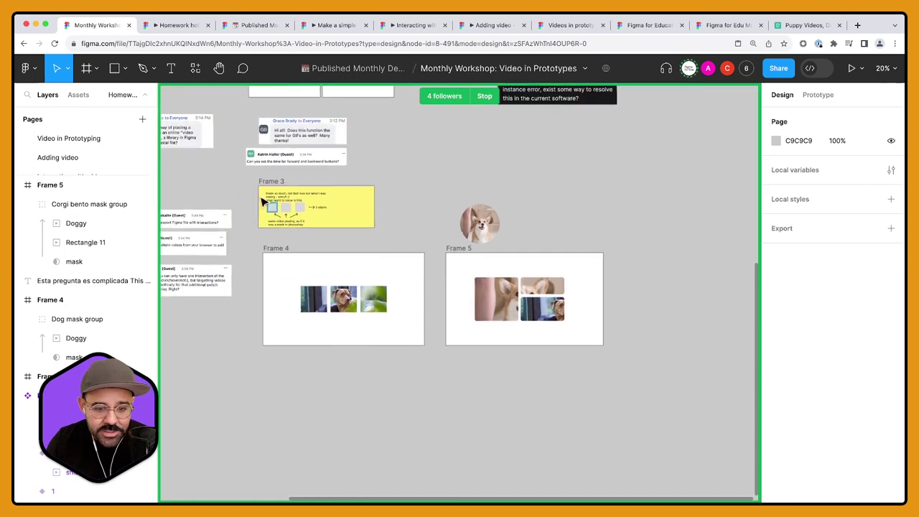
scroll(264, 203, "up", 5)
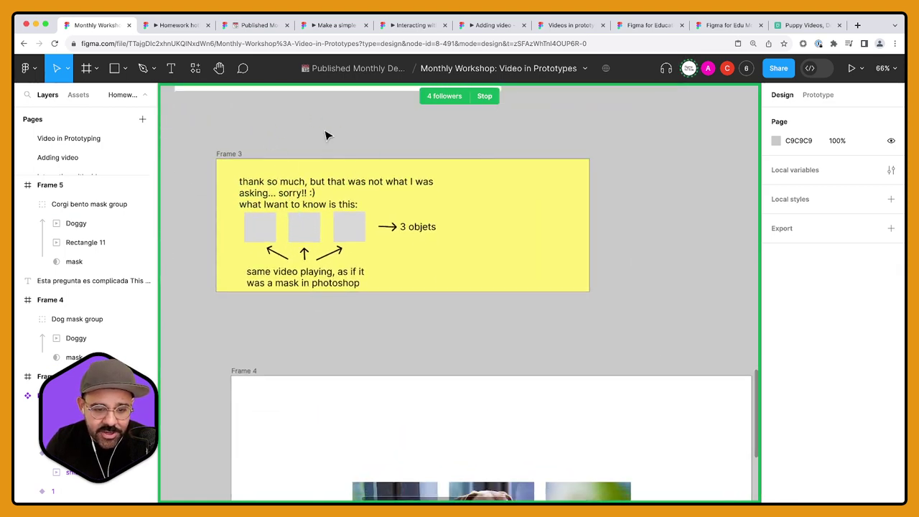
scroll(248, 215, "down", 5)
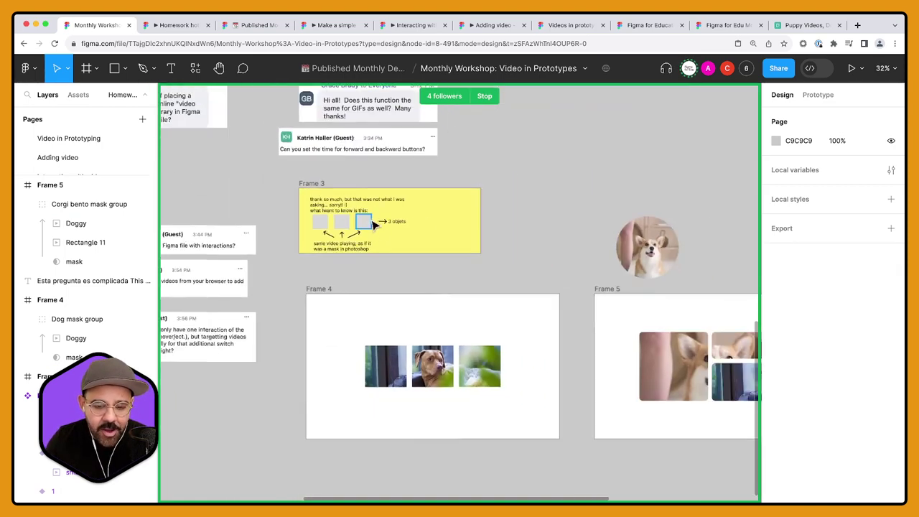
scroll(574, 215, "up", 2)
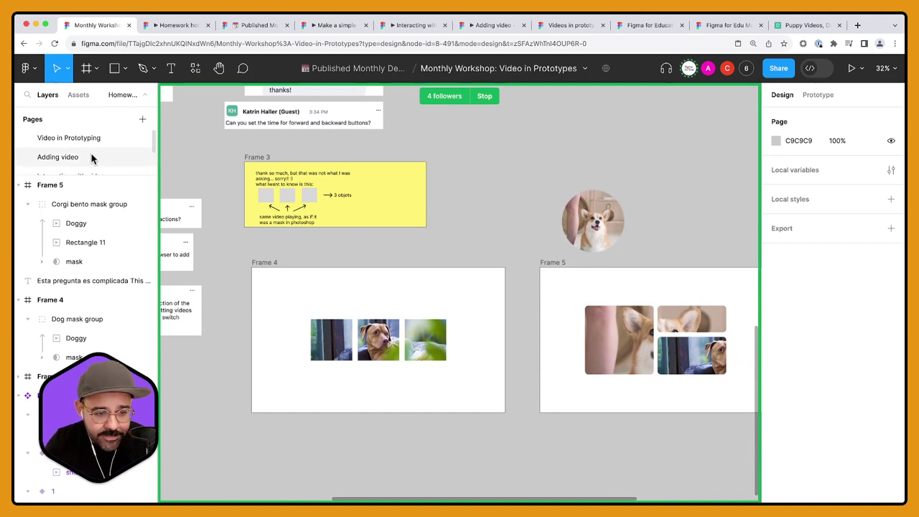
scroll(93, 158, "down", 2)
Step: Copy the black-and-white video from 'Videos you can use on your own' and return to 'Homework hotline & Q+A'
left_click_drag(97, 176, 97, 262)
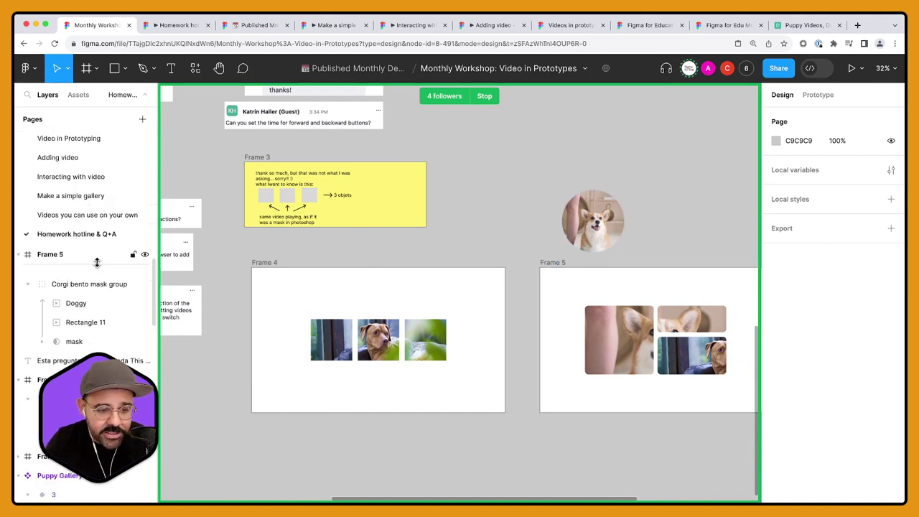
left_click(88, 215)
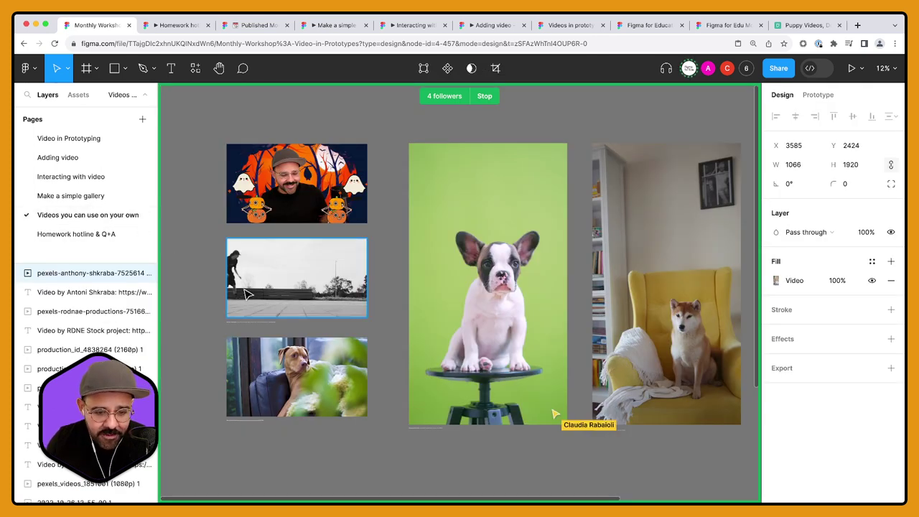
left_click_drag(230, 277, 267, 285)
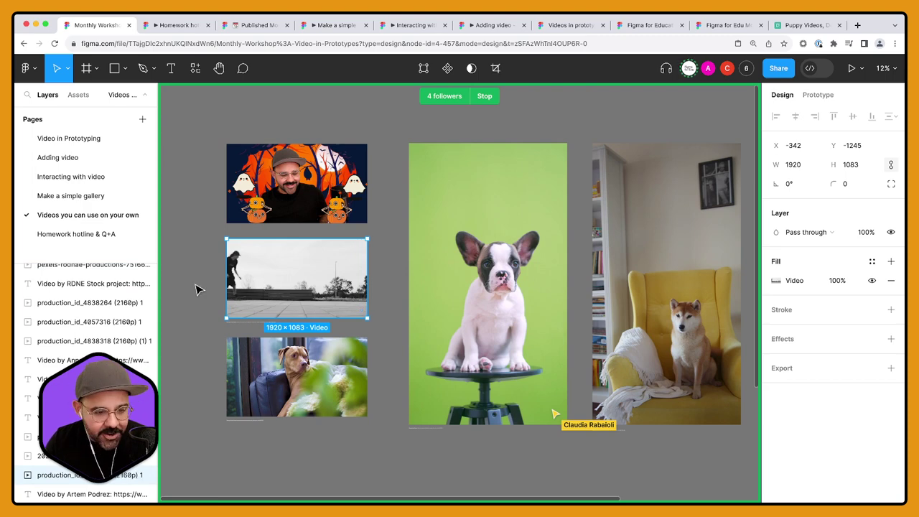
left_click(87, 241)
scroll(503, 266, "down", 5)
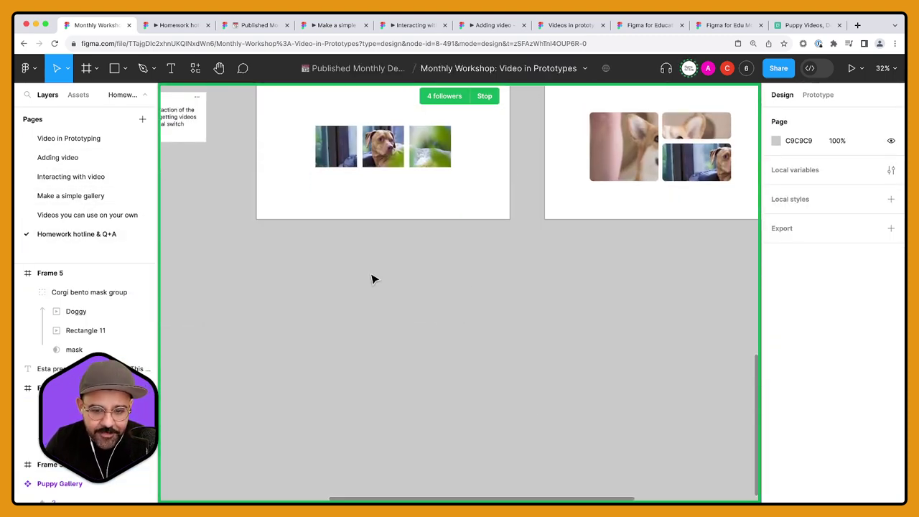
scroll(340, 237, "up", 3)
Step: Draw Frame 6 below Frame 4, paste the black-and-white video, and scale it to 664×375
key("f")
left_click_drag(215, 255, 610, 452)
key("super+v")
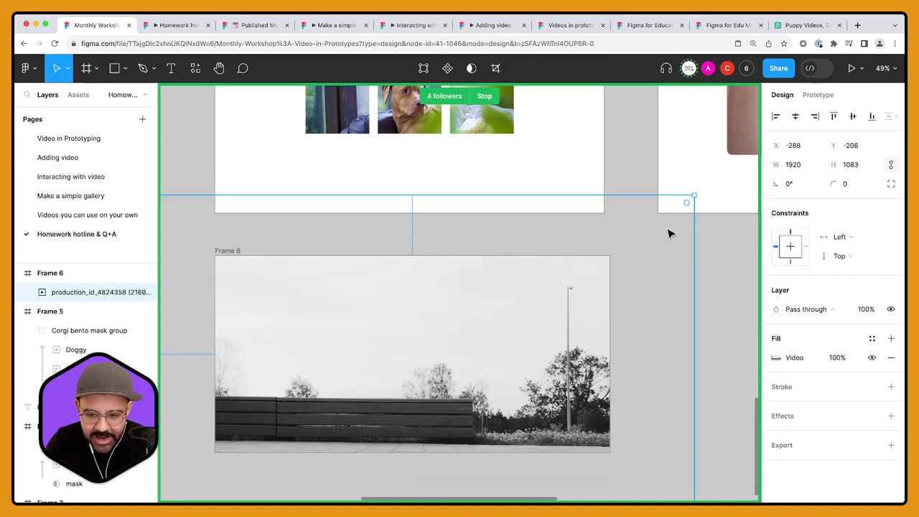
left_click_drag(609, 354, 510, 340)
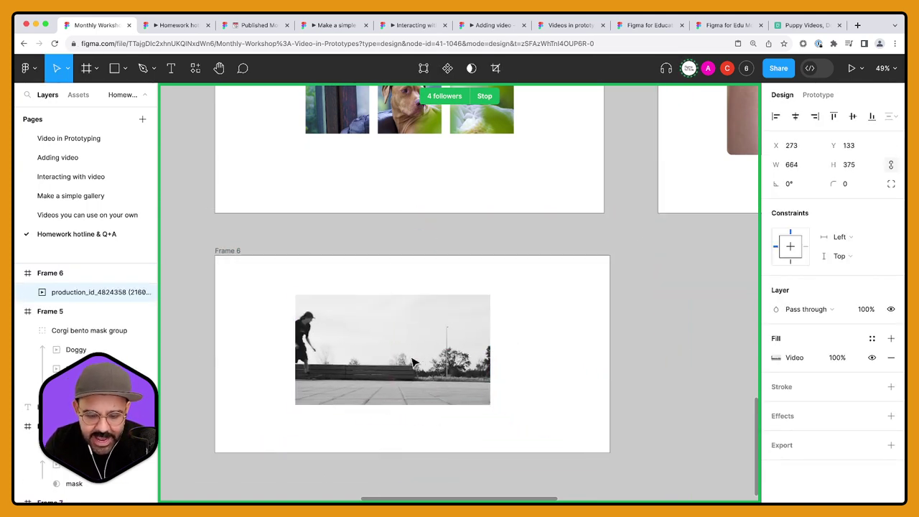
scroll(440, 370, "up", 2)
left_click_drag(439, 370, 441, 376)
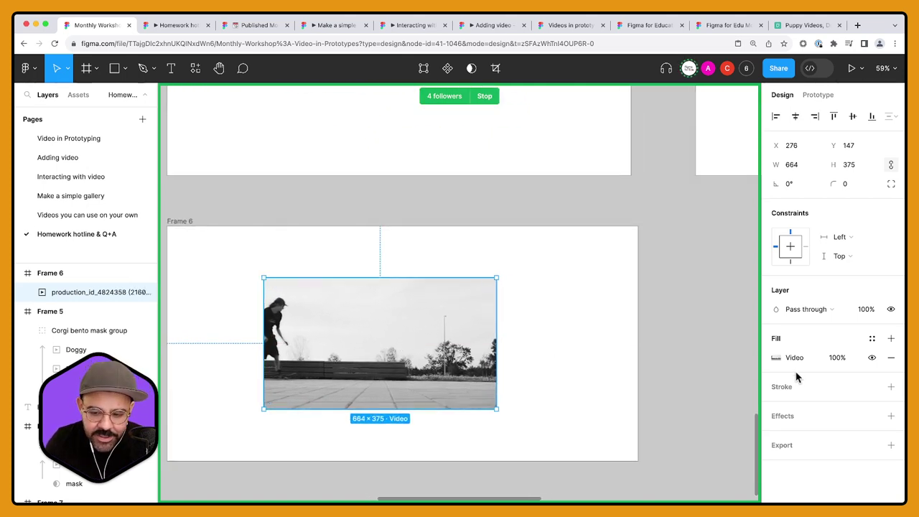
Step: Scrub the video's fill preview forward a few seconds, then close the fill settings
left_click(777, 358)
left_click_drag(630, 267, 604, 260)
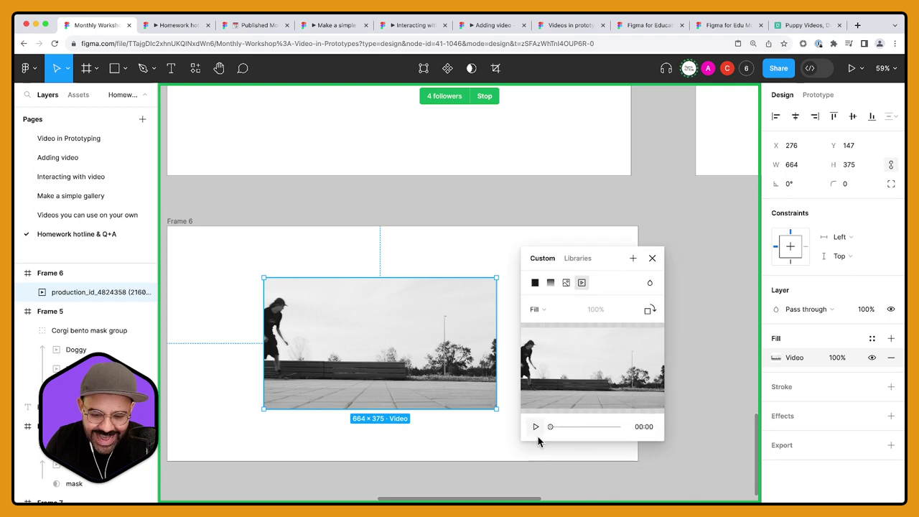
left_click_drag(550, 428, 609, 425)
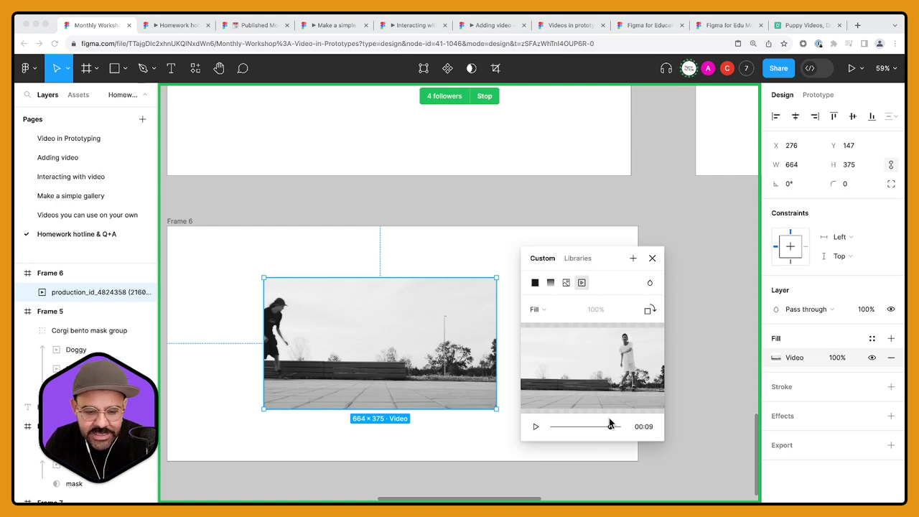
left_click(652, 260)
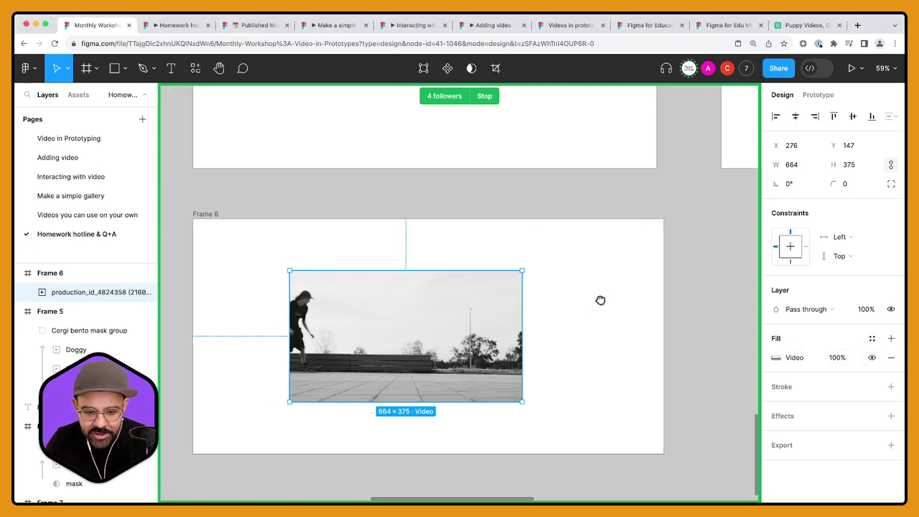
scroll(599, 300, "down", 5)
scroll(505, 325, "up", 2)
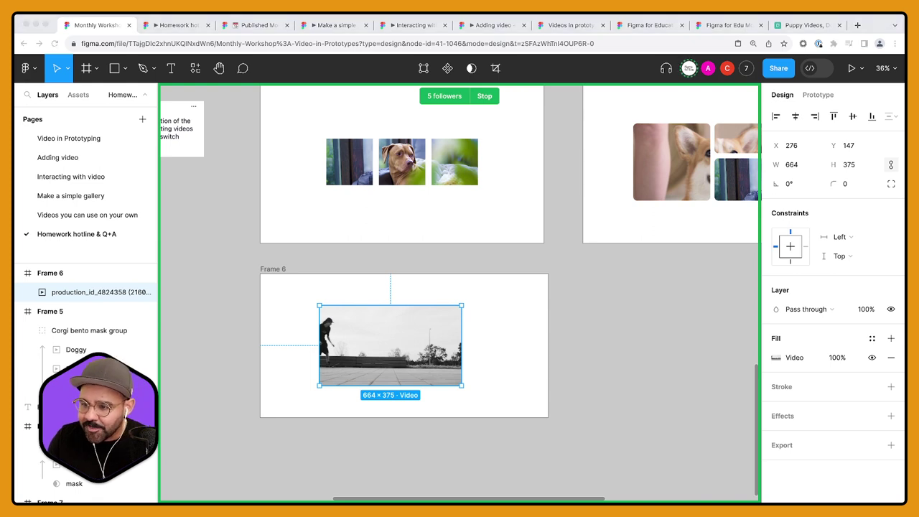
Step: Drop the man-and-cat screenshot into Frame 6 and enlarge it to cover the video
left_click_drag(523, 313, 409, 367)
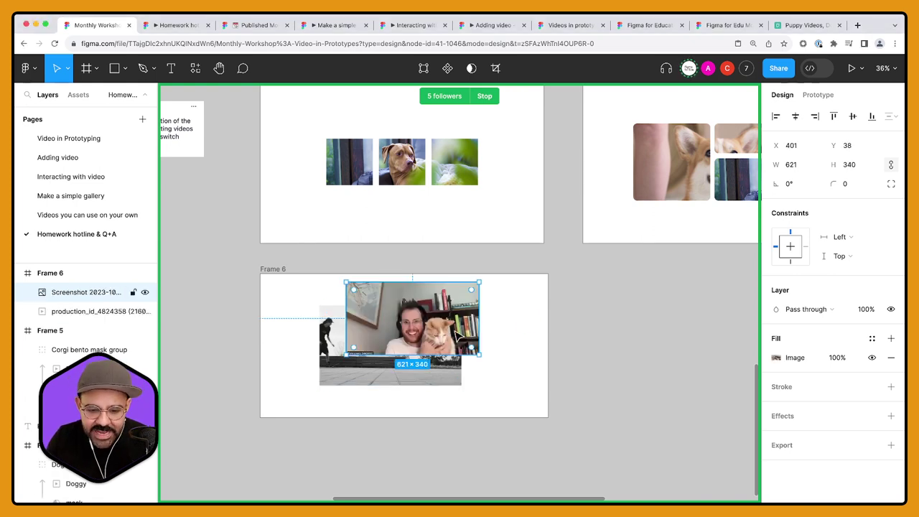
scroll(424, 378, "up", 5)
left_click_drag(449, 427, 488, 423)
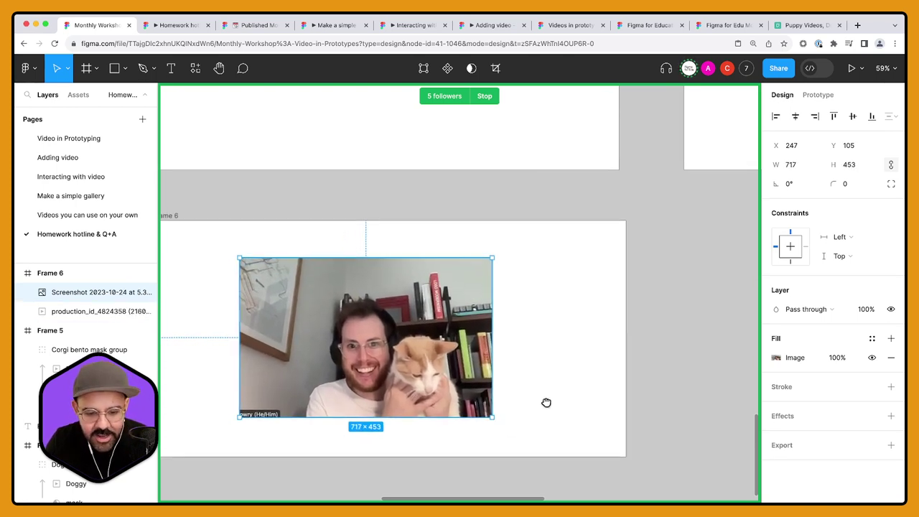
mouse_move(354, 346)
left_mouse_down()
mouse_move(455, 352)
mouse_move(356, 351)
left_mouse_up()
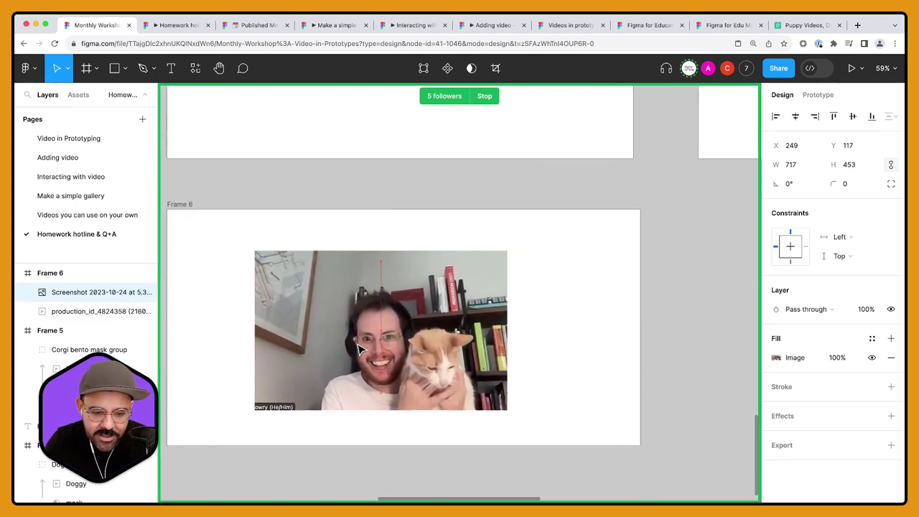
Step: Use the production_id black-and-white video layer as a mask for the screenshot
left_click(80, 313)
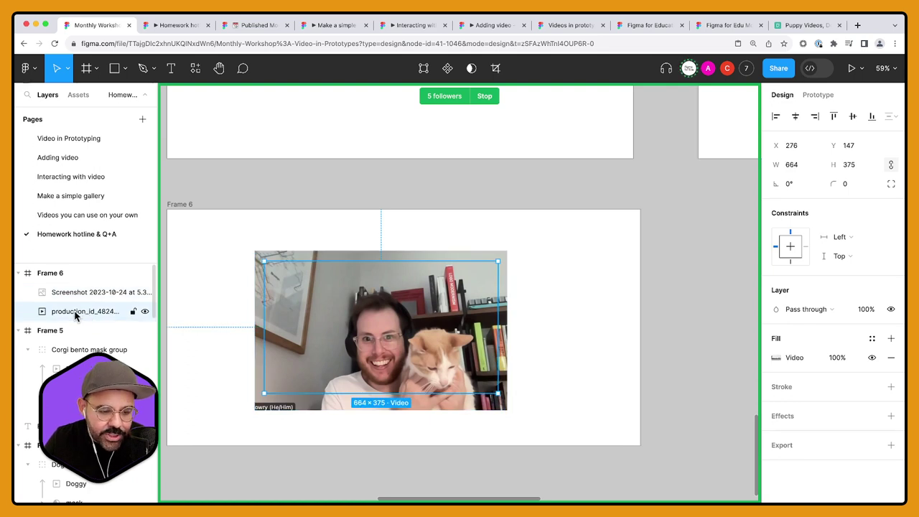
right_click(80, 314)
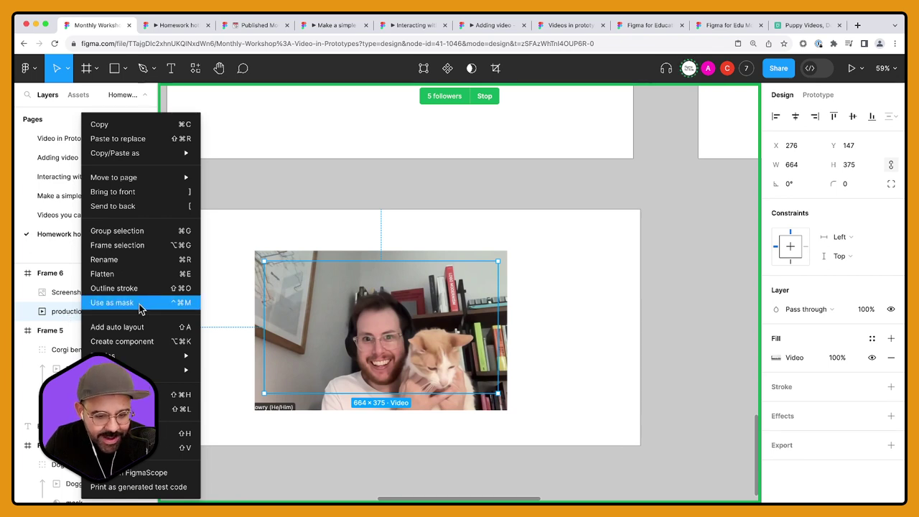
left_click(100, 303)
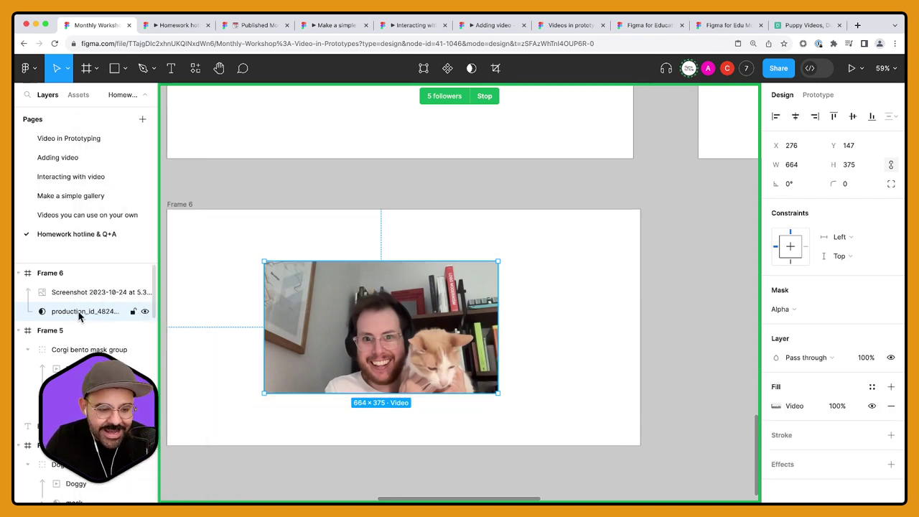
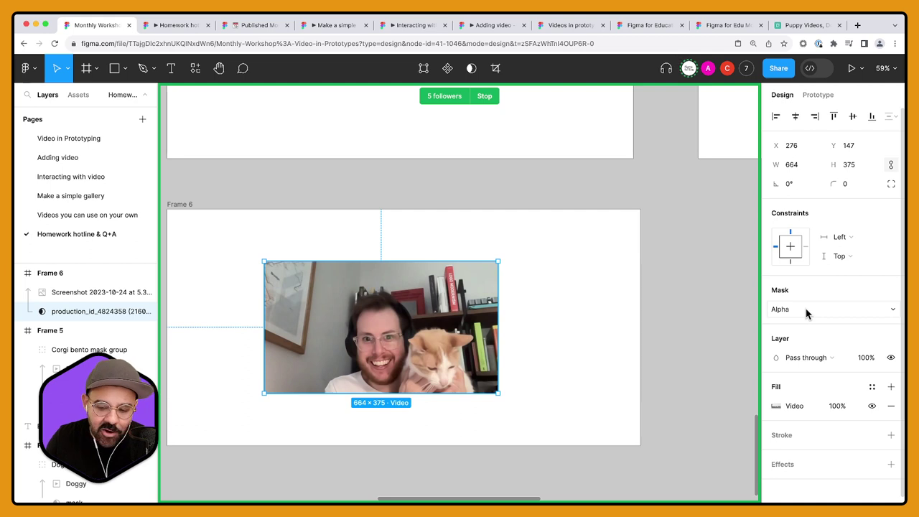
Step: Switch the video's mask type from Alpha to Luminance
left_click(806, 310)
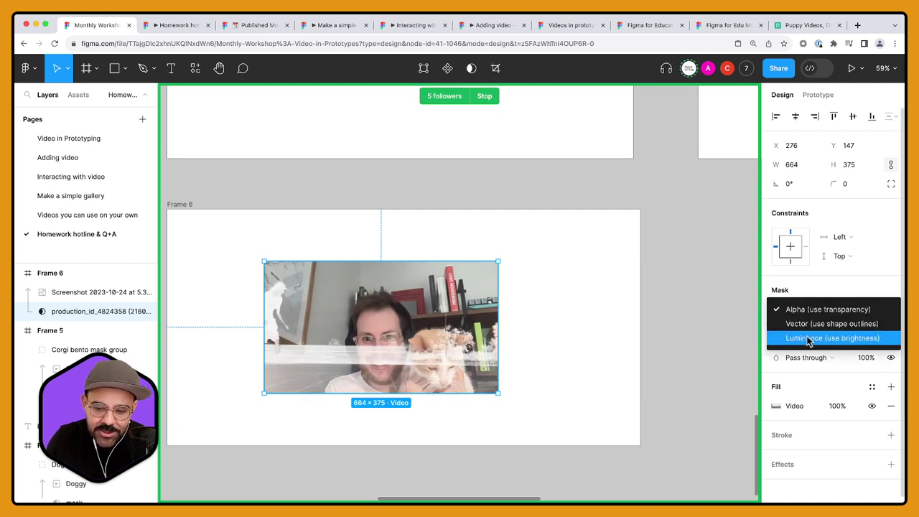
left_click(809, 338)
scroll(361, 401, "up", 5)
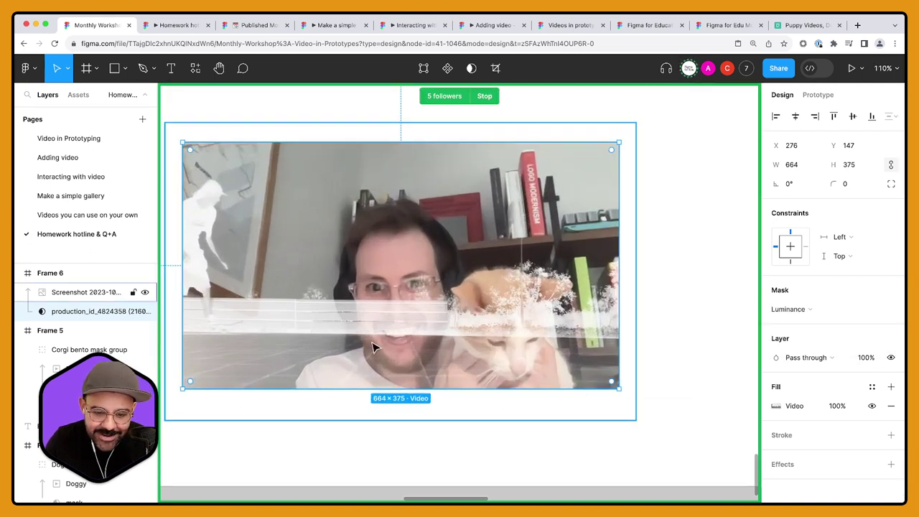
scroll(373, 347, "down", 4)
scroll(191, 165, "down", 2)
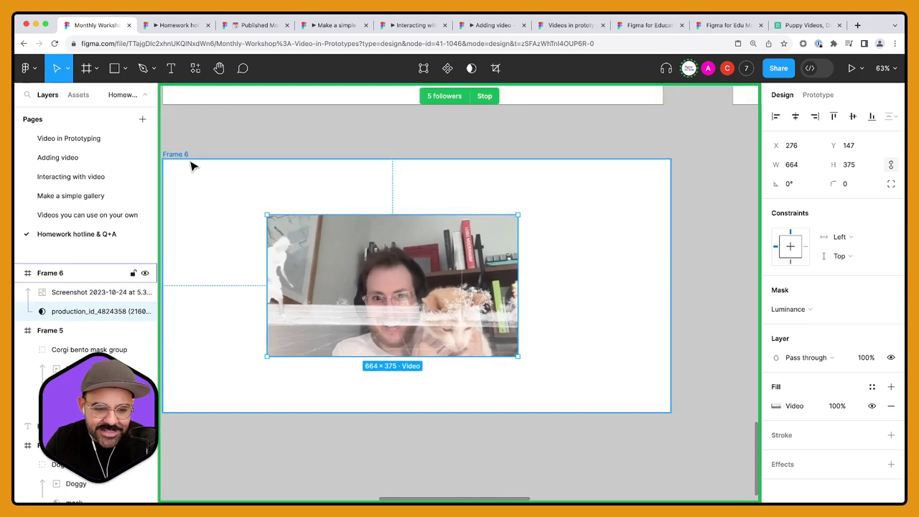
Step: Reposition the video inside Frame 6, checking its distances to the frame edges
left_click_drag(191, 164, 251, 188)
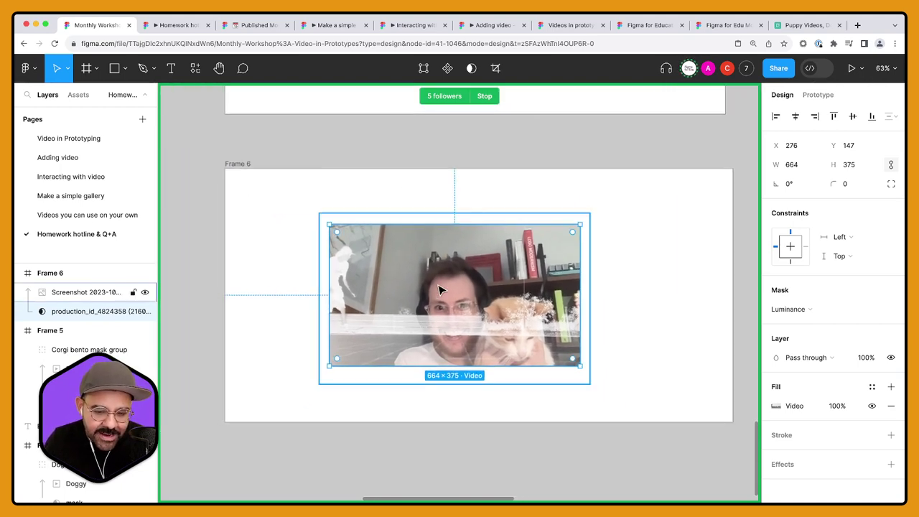
scroll(417, 302, "right", 3)
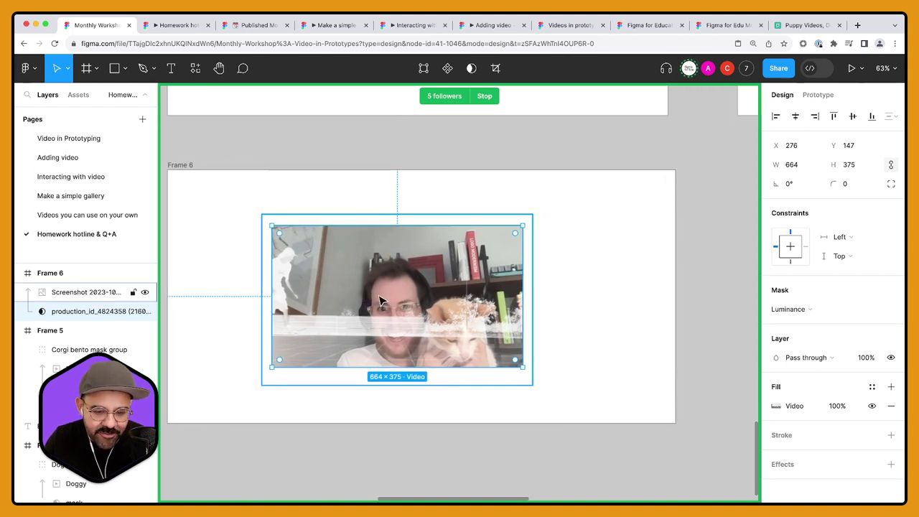
scroll(239, 244, "left", 1)
key("alt")
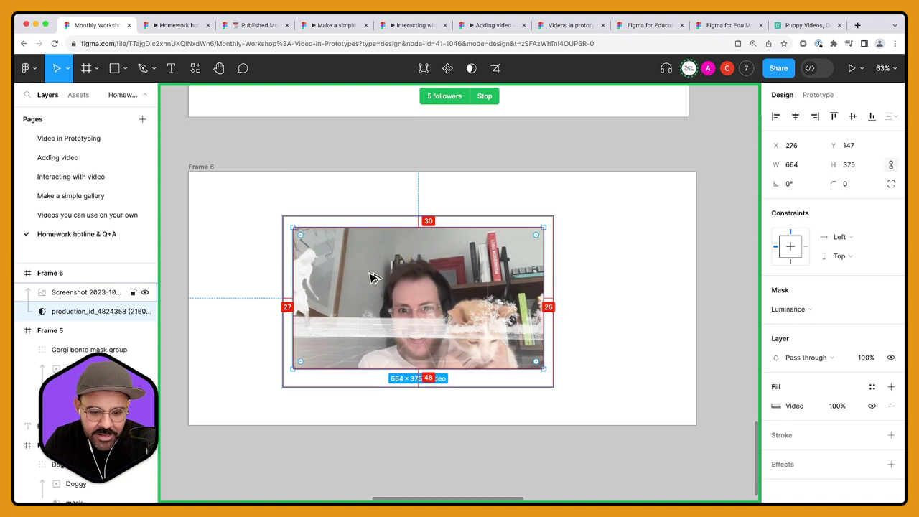
left_click_drag(372, 277, 408, 295)
Step: Preview Frame 6 as a prototype in an enlarged window, then close it
left_click(211, 168)
key("shift+space")
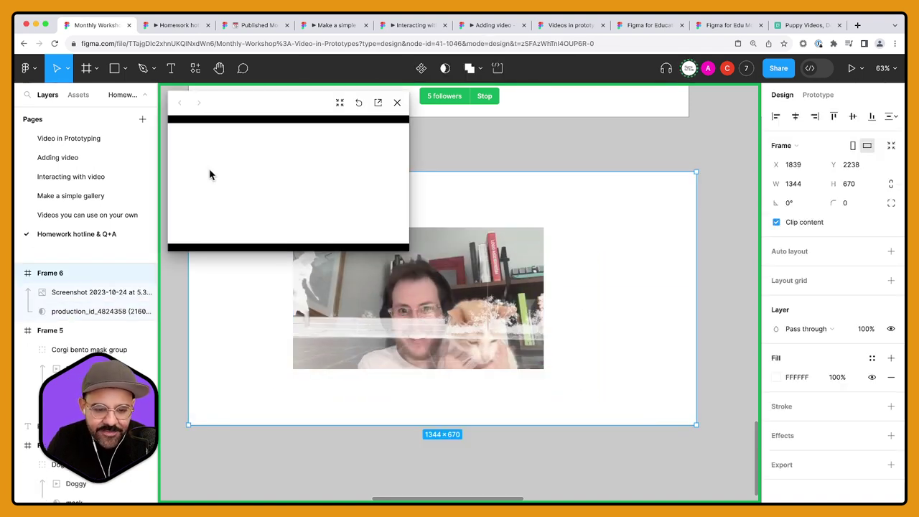
left_click_drag(410, 252, 607, 441)
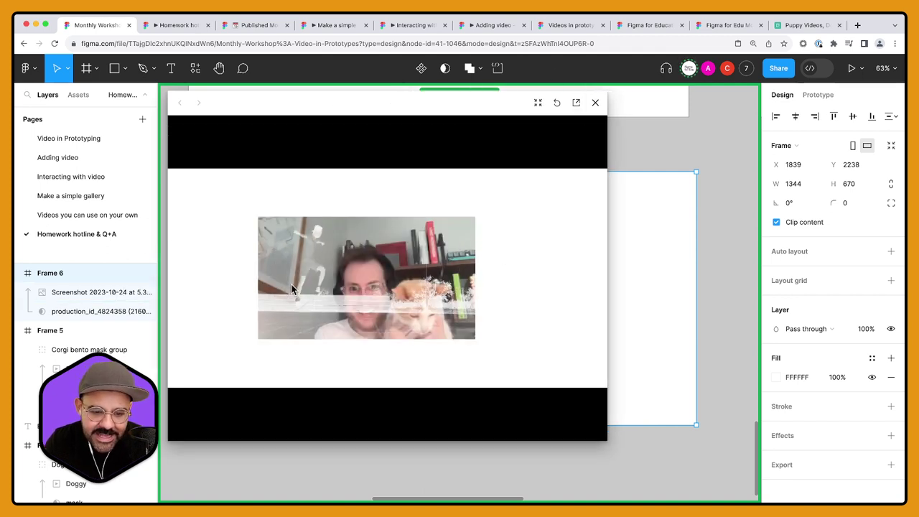
left_click(595, 103)
key("Escape")
Step: Draw a circle in Frame 6 and fill it red F03737
key("r")
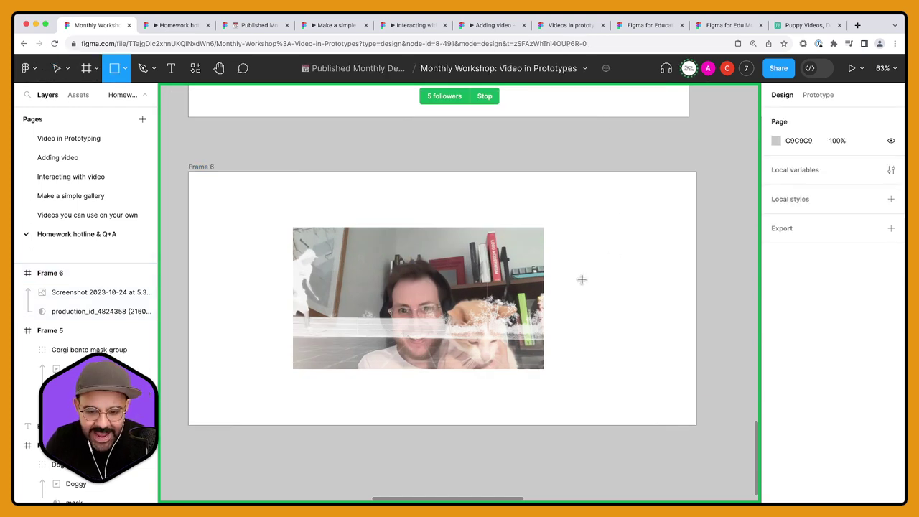
key("Escape")
key("o")
left_click_drag(239, 247, 339, 346)
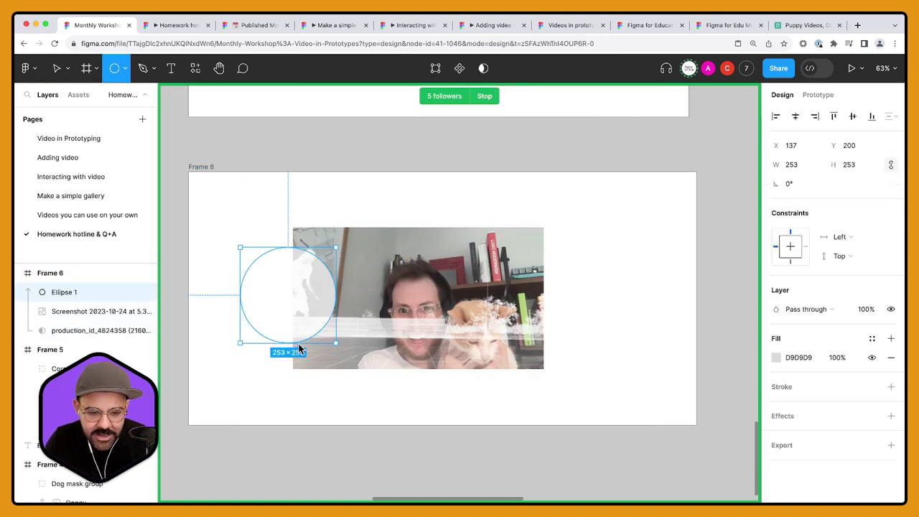
left_click_drag(283, 310, 274, 361)
left_click(775, 358)
left_click(697, 266)
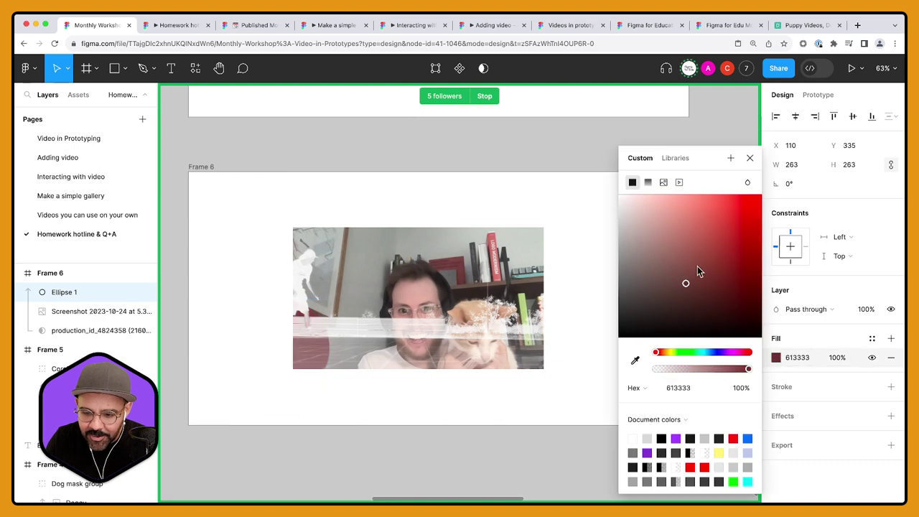
left_click(460, 418)
left_click(270, 374)
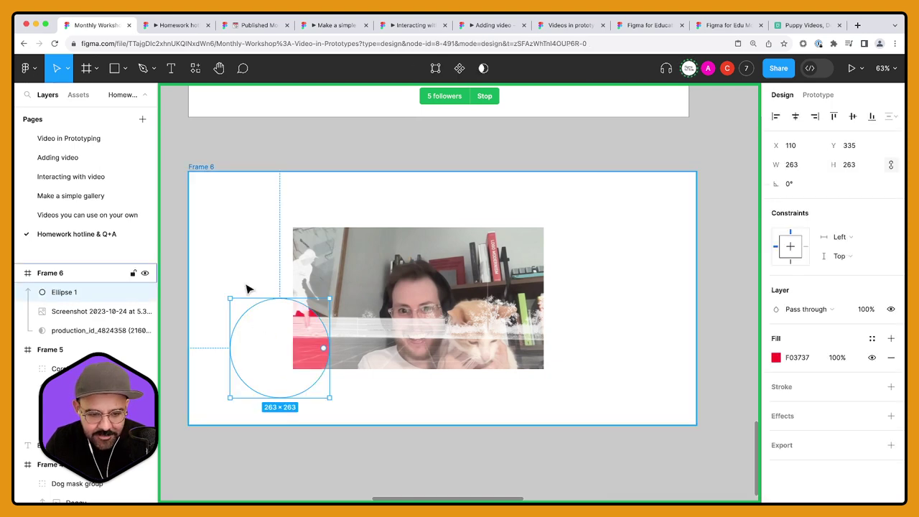
Step: Shift the red circle around Frame 6, then cut it out of the frame
left_click_drag(236, 350, 283, 338)
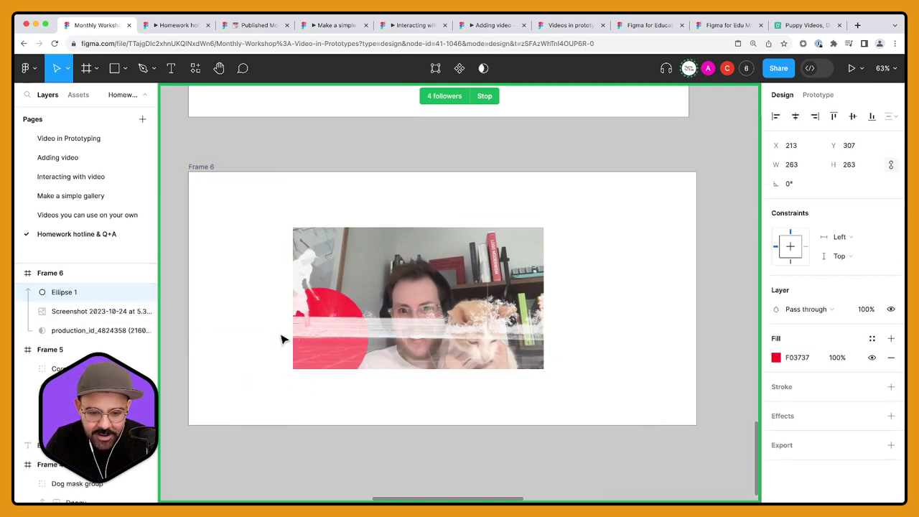
left_click(220, 178)
left_click(215, 173)
left_click(136, 289)
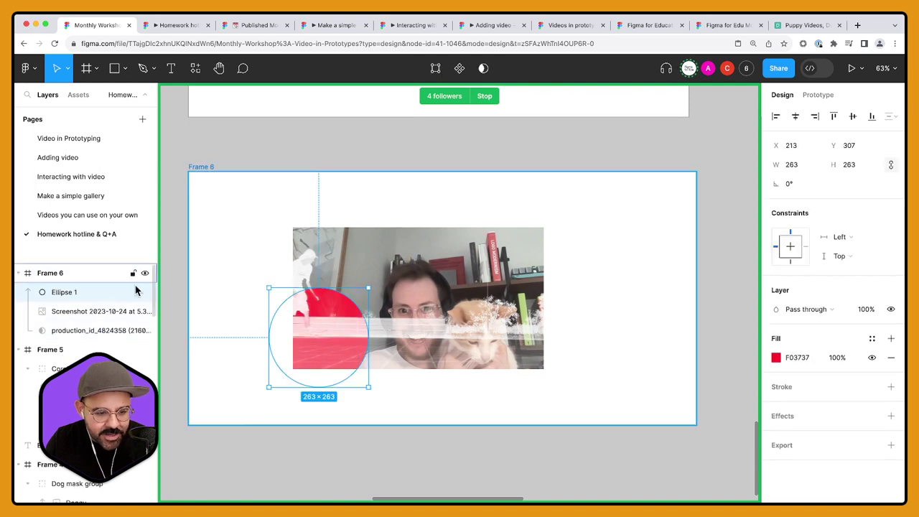
key("Delete")
Step: Group the production_id video and screenshot layers into Group 1
left_click(77, 311)
left_click(76, 293, "shift")
right_click(72, 305)
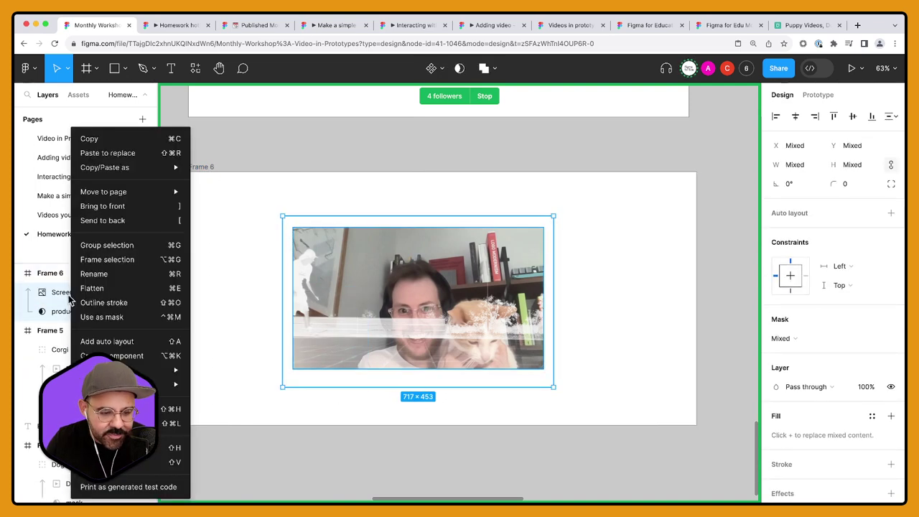
left_click(99, 245)
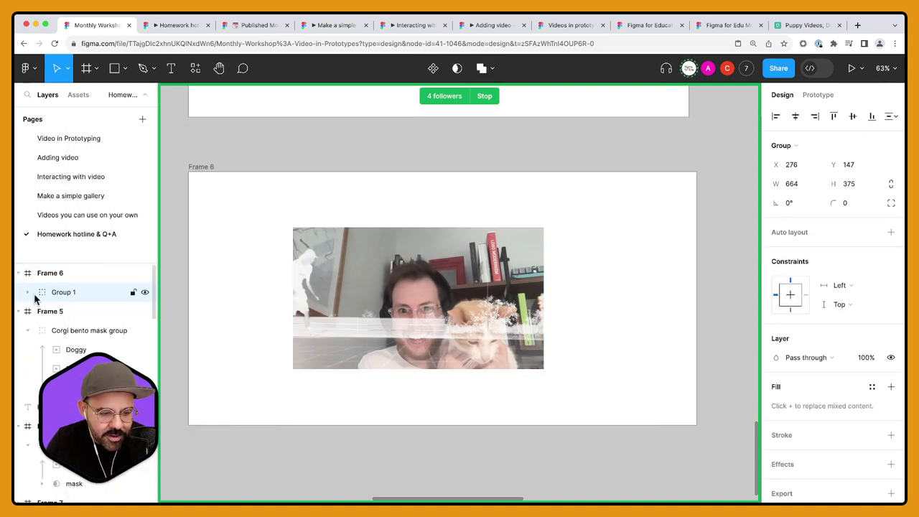
Step: Paste the red circle back, send it behind Group 1, enlarge it and duplicate it upper left
left_click(56, 273)
key("ctrl+v")
left_click_drag(280, 324, 264, 339)
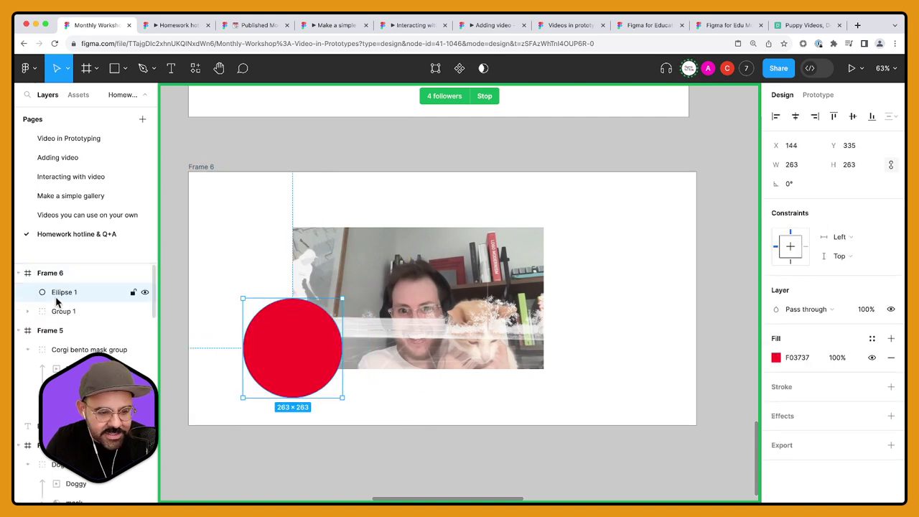
key("ctrl+bracketleft")
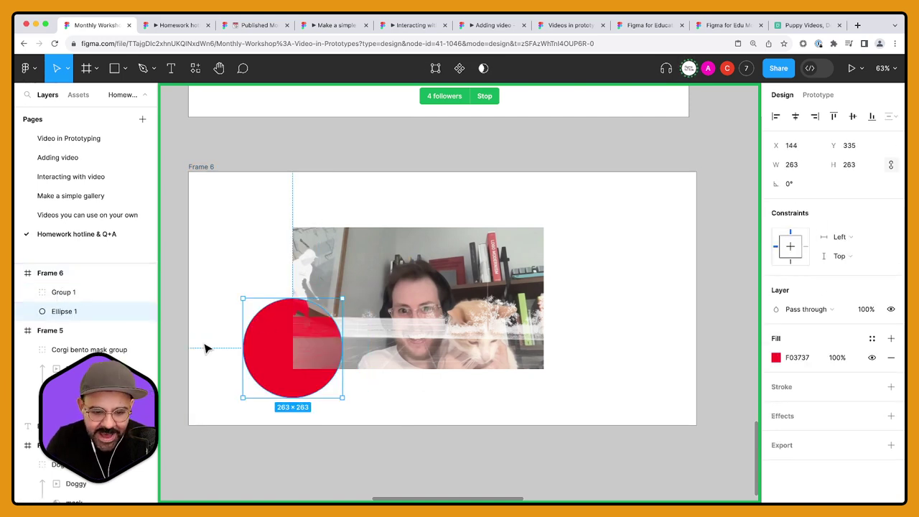
left_click_drag(260, 361, 374, 335)
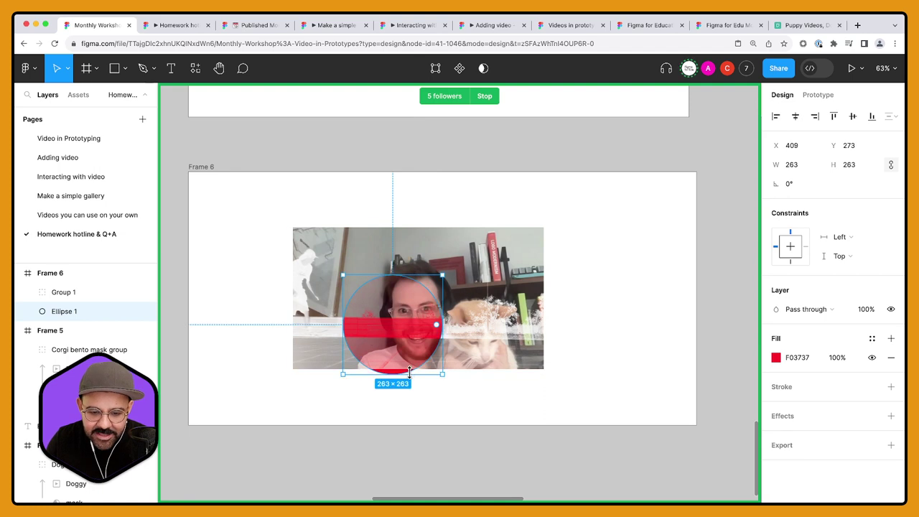
left_click_drag(409, 371, 316, 333)
left_click(221, 131)
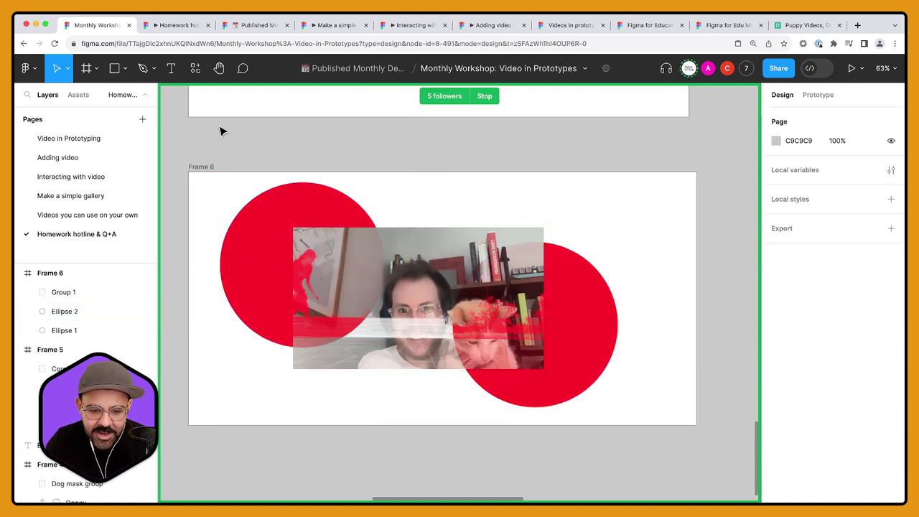
Step: Preview Frame 6 as a prototype, then select Group 1
left_click(204, 168)
key("shift+space")
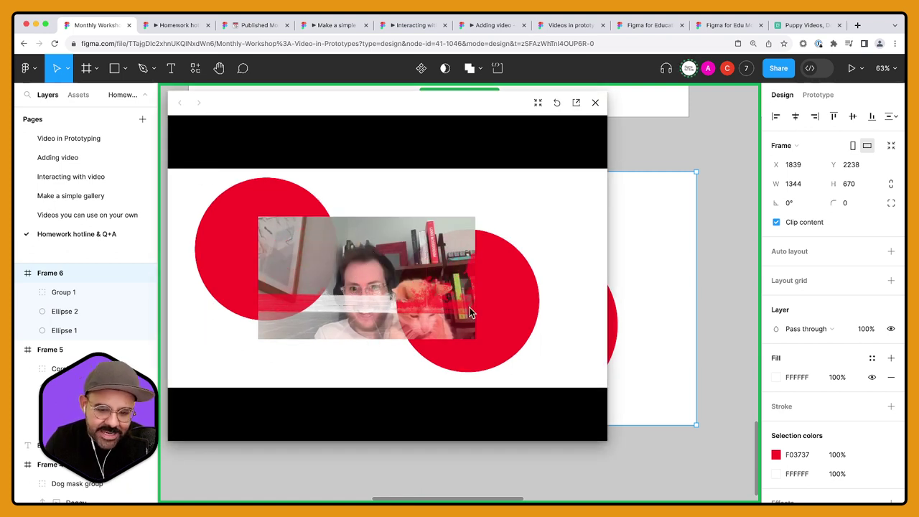
left_click(595, 102)
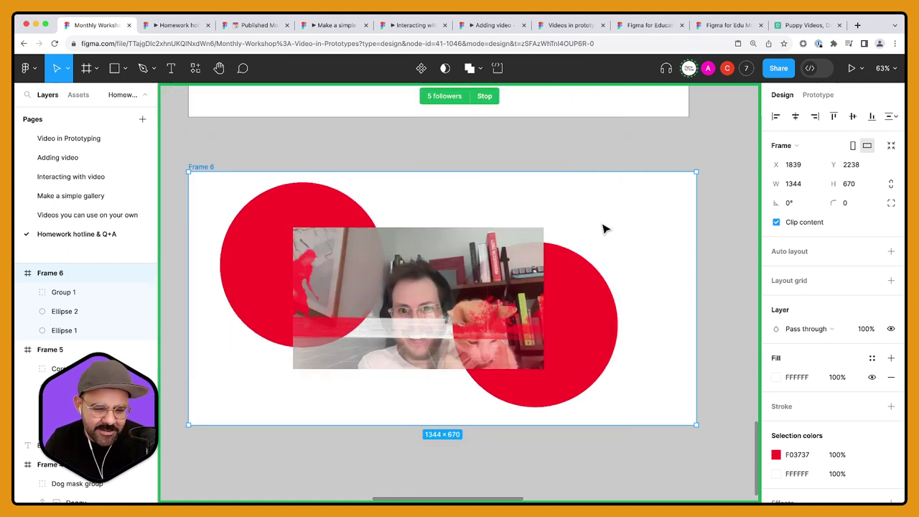
left_click(63, 292)
scroll(440, 287, "down", 1)
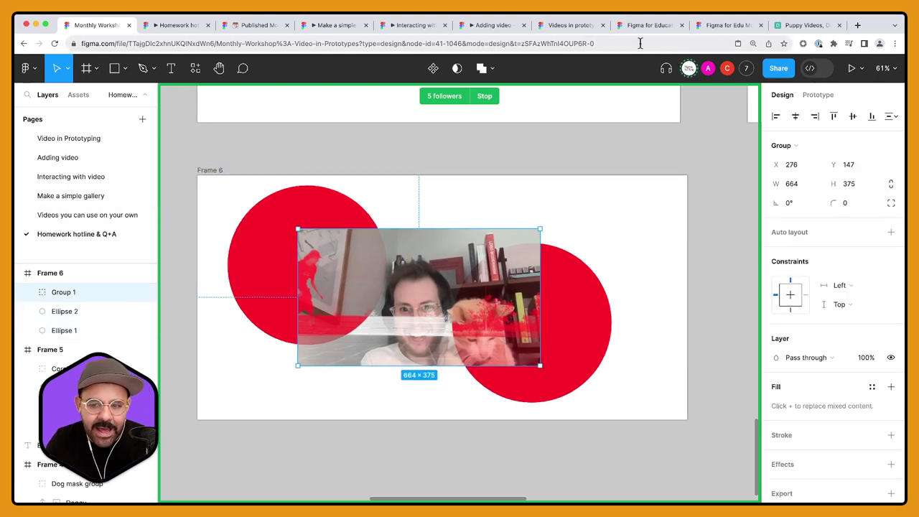
Step: Search Pexels for 'abstract black and wh' videos
left_click(797, 25)
left_click(287, 73)
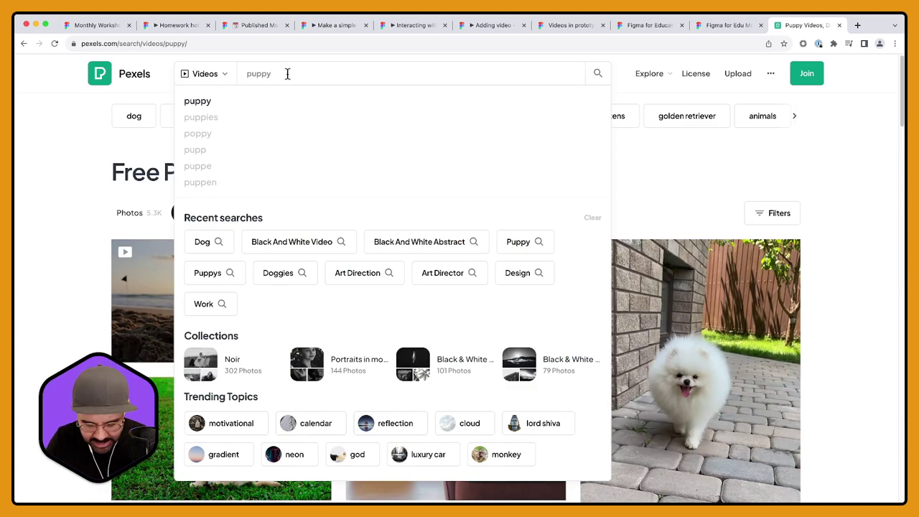
type("abstract")
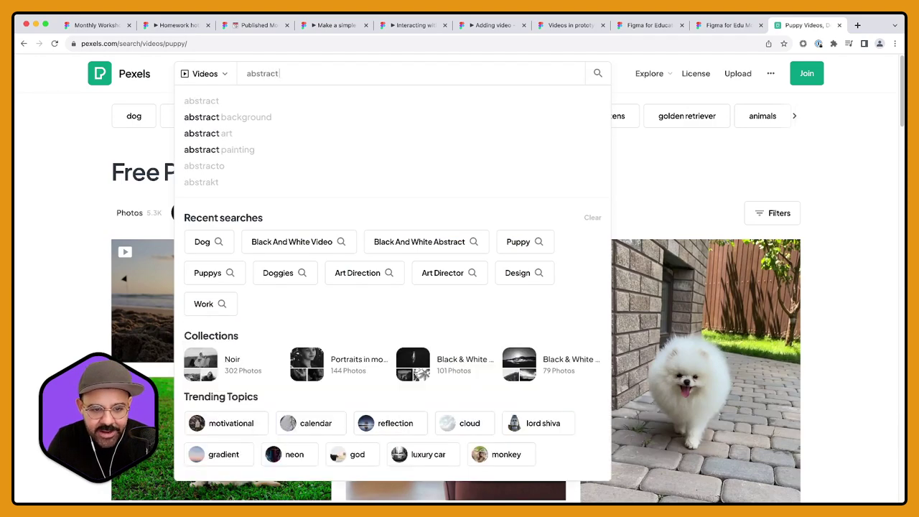
type(" black and white")
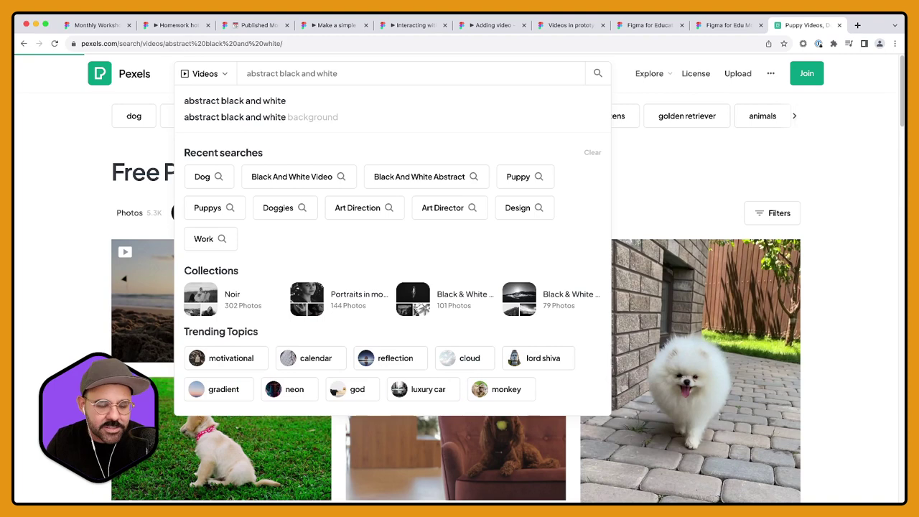
key("Return")
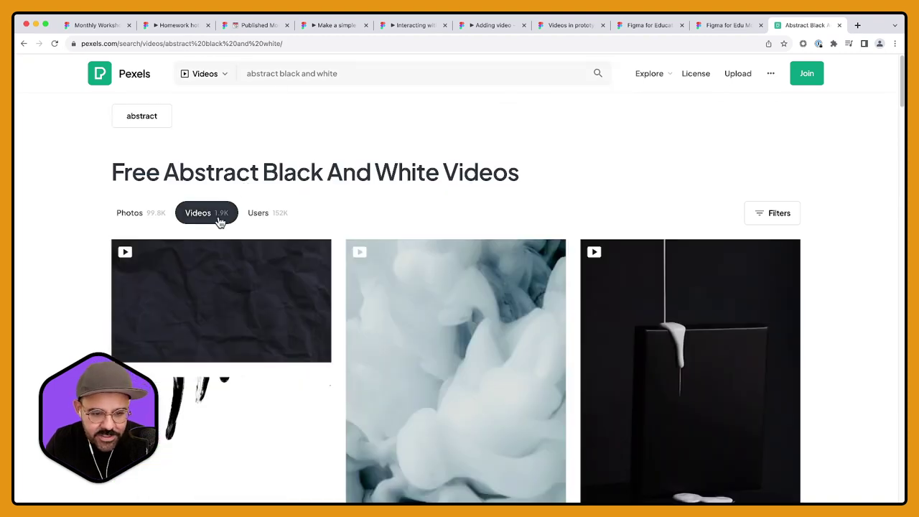
Step: Download the dripping black ink video and go back to the Figma workshop file
scroll(242, 307, "down", 3)
left_click(241, 308)
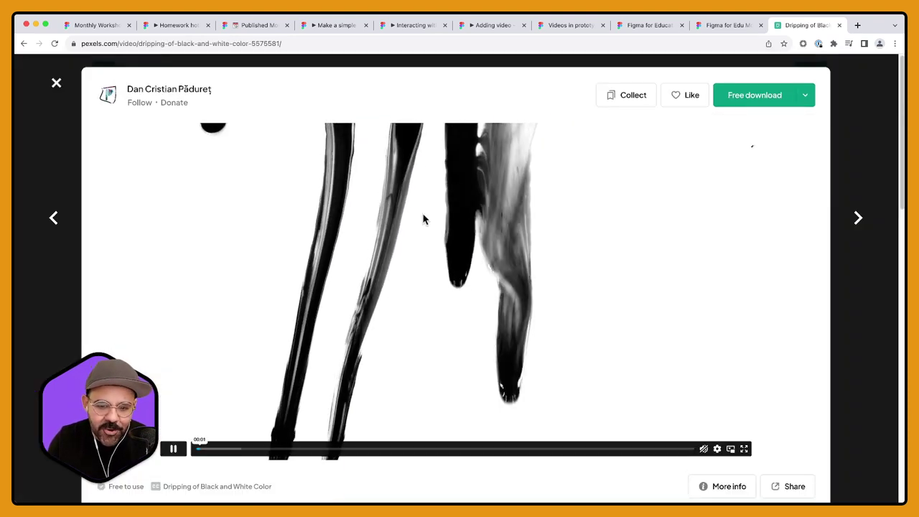
left_click(760, 99)
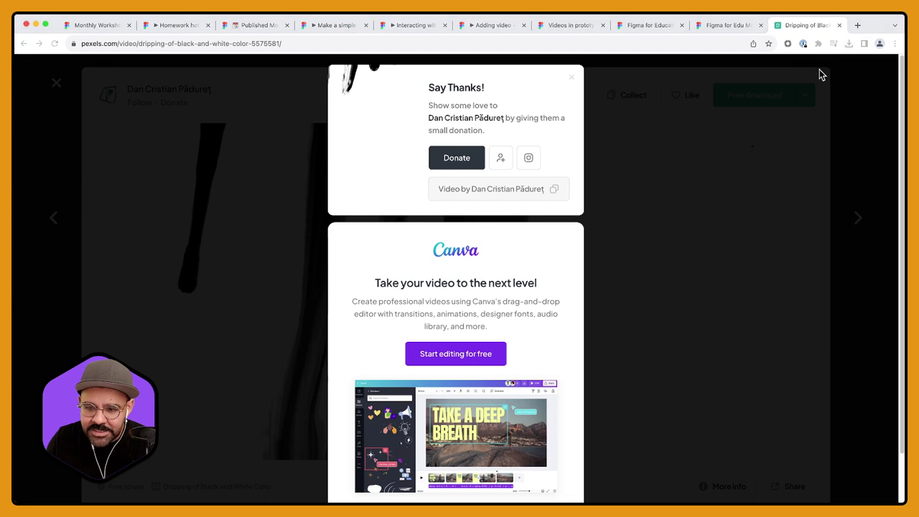
left_click(119, 25)
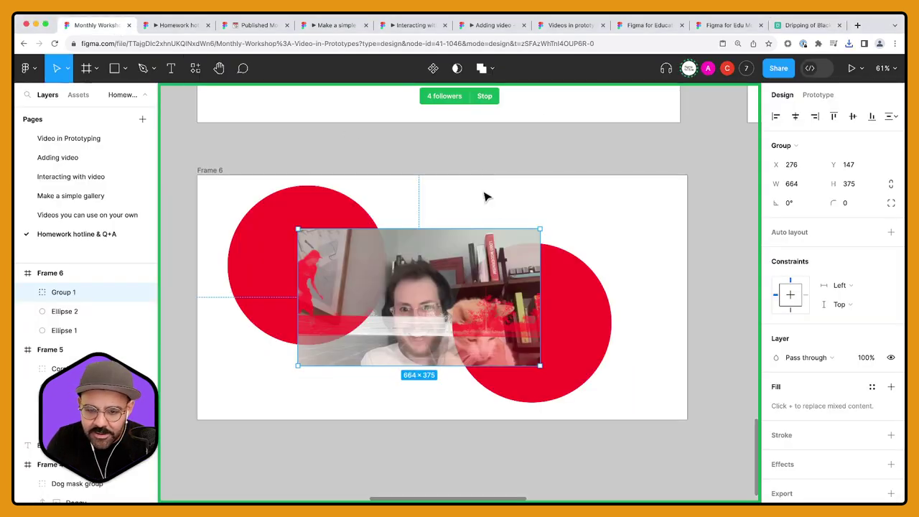
Step: Paste the Pexels video beside Frame 6 and wrap it in a new Frame 8
key("super+v")
scroll(472, 207, "down", 5)
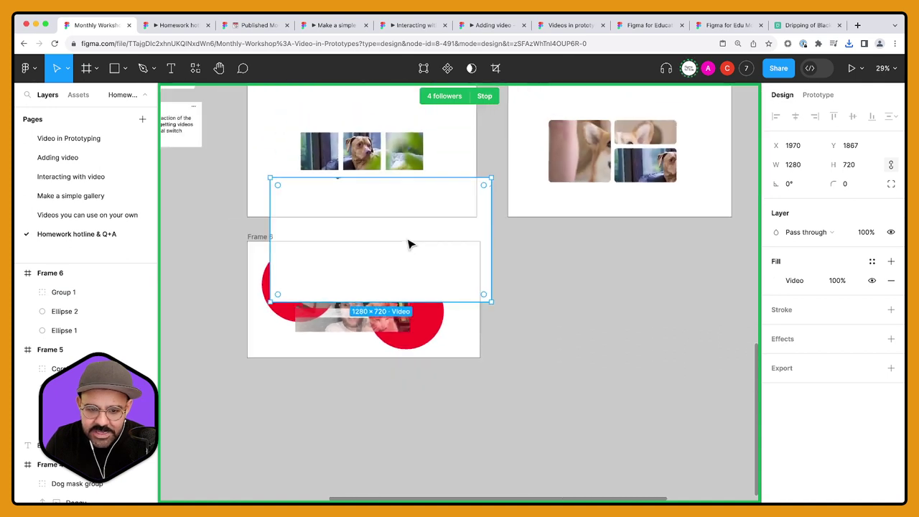
mouse_move(409, 242)
left_mouse_down()
mouse_move(641, 321)
mouse_move(578, 302)
left_mouse_up()
scroll(579, 301, "right", 3)
right_click(544, 297)
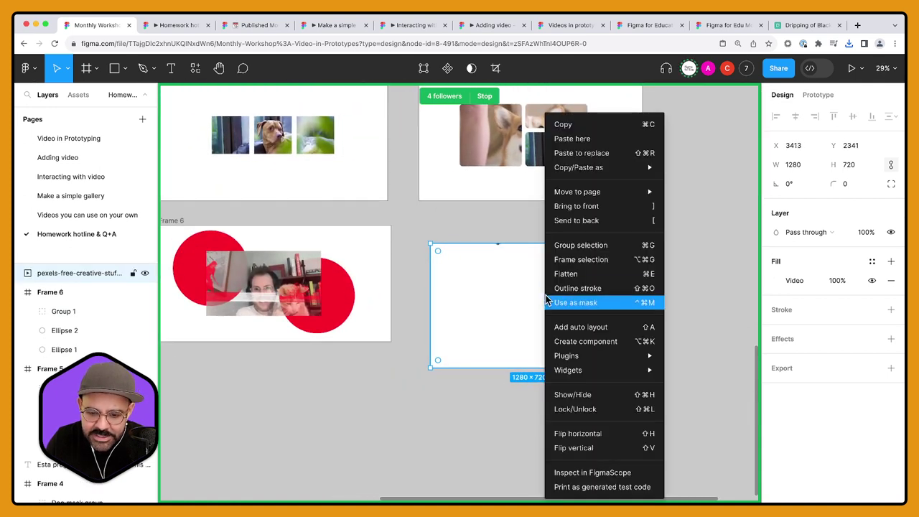
left_click(587, 260)
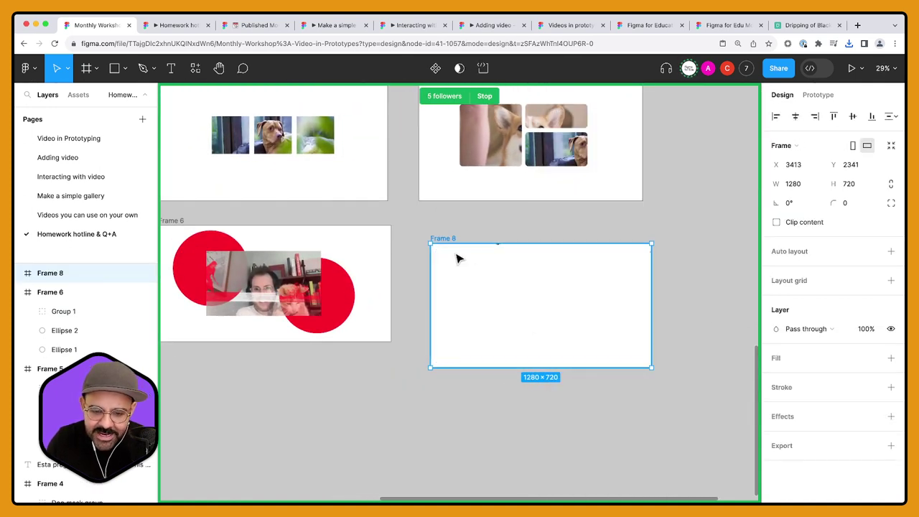
left_click_drag(452, 244, 442, 226)
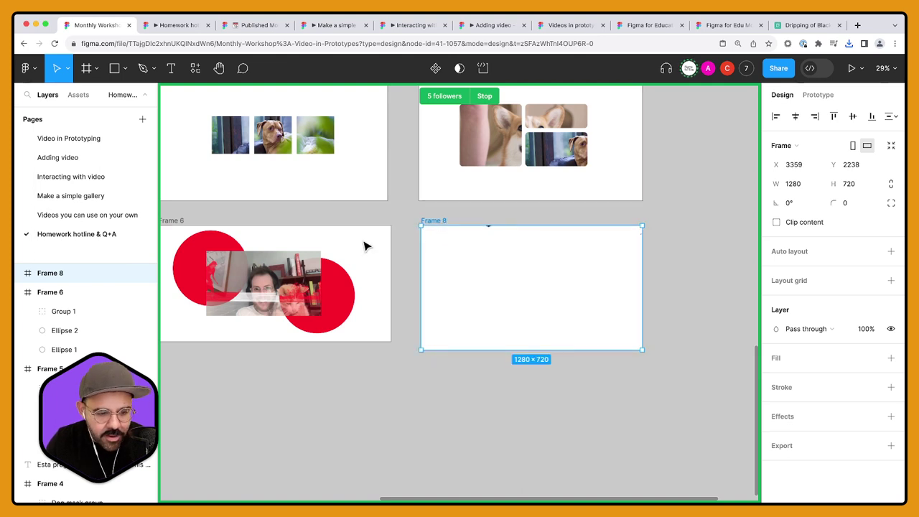
Step: Copy the screenshot from Group 1 into Frame 8 and centre it
left_click(21, 274)
left_click(65, 293)
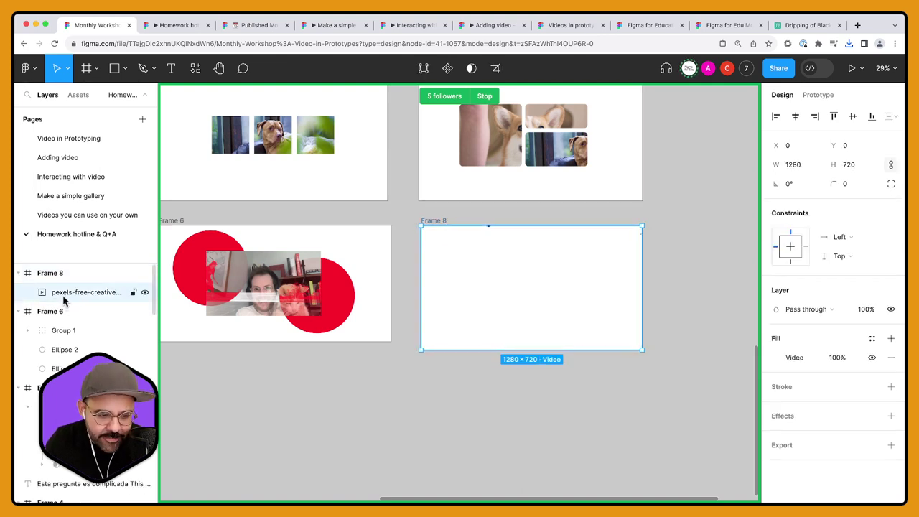
left_click(275, 280)
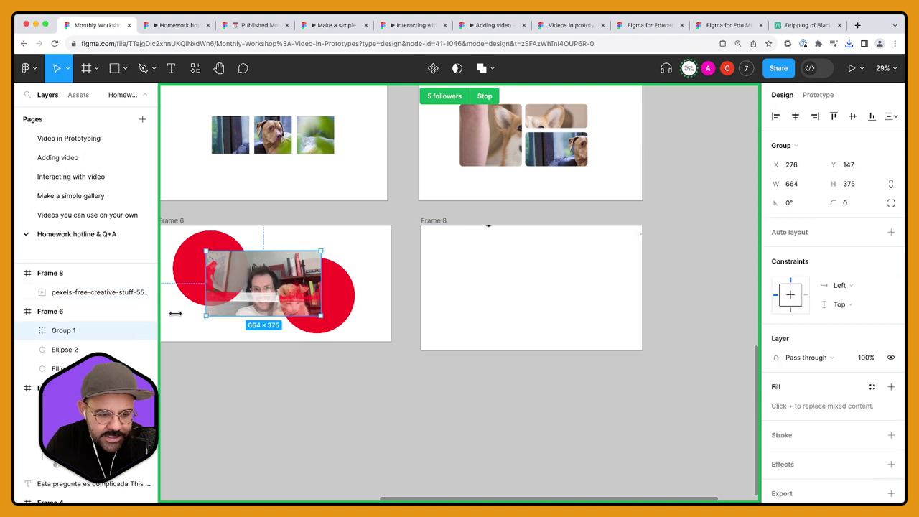
left_click(28, 331)
left_click(57, 350)
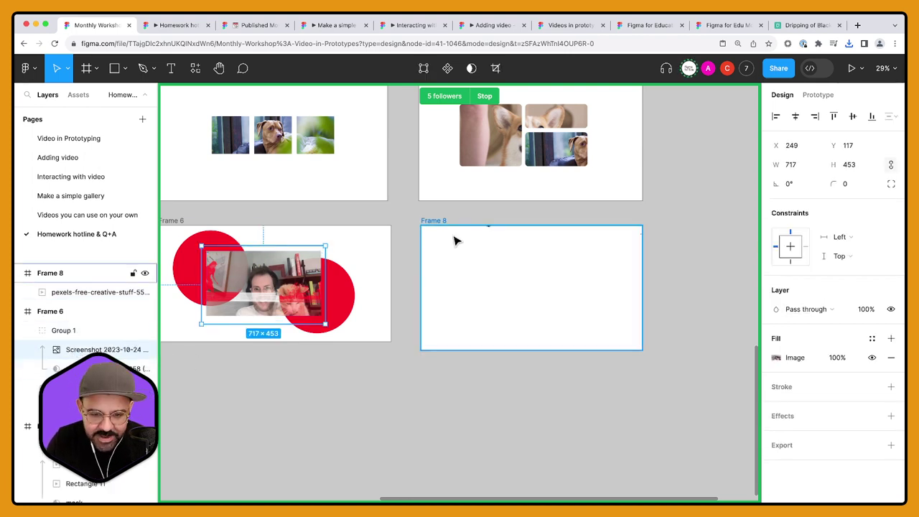
key("ctrl+v")
scroll(493, 269, "up", 1)
left_click_drag(492, 269, 546, 295)
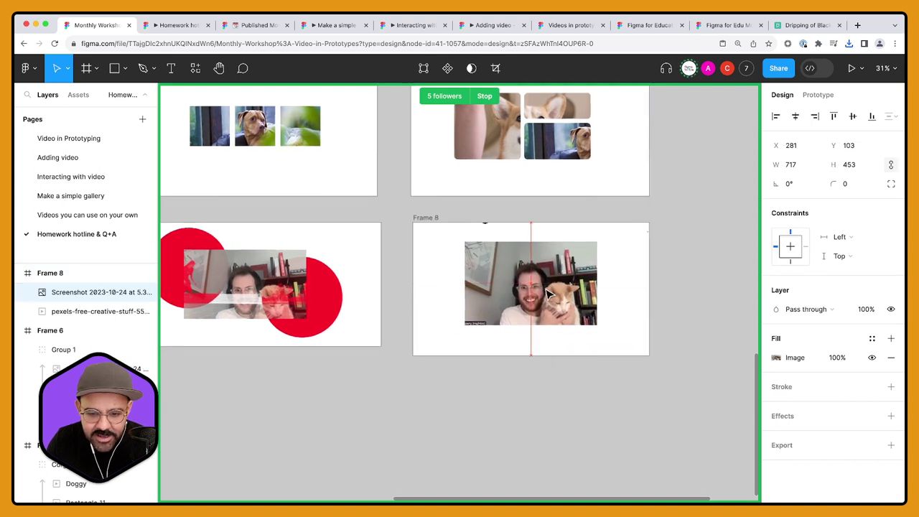
Step: Group the video and screenshot in Frame 8 into Group 2
left_click(63, 311)
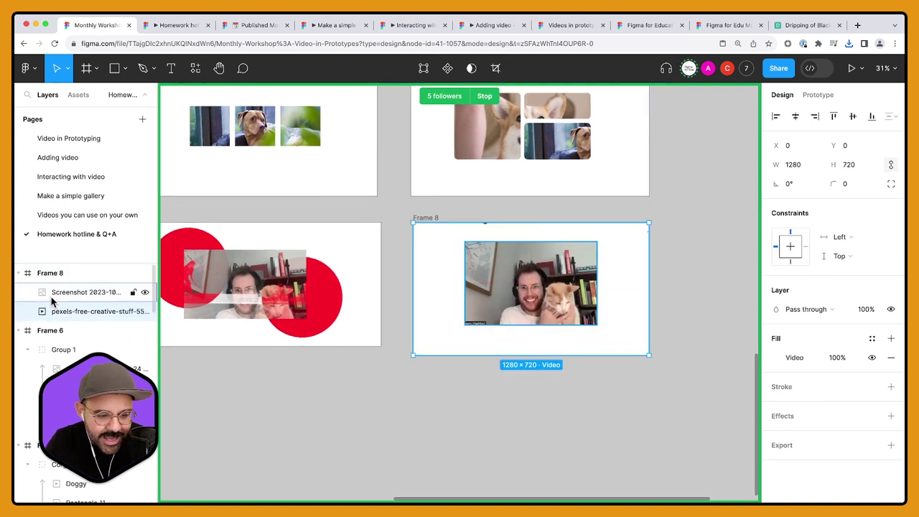
left_click(53, 296, "shift")
right_click(61, 294)
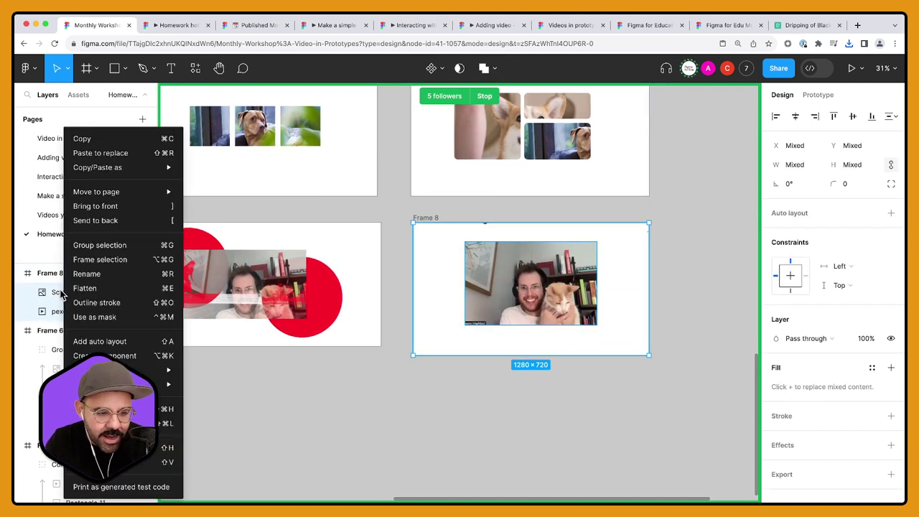
right_click(61, 292)
left_click(99, 245)
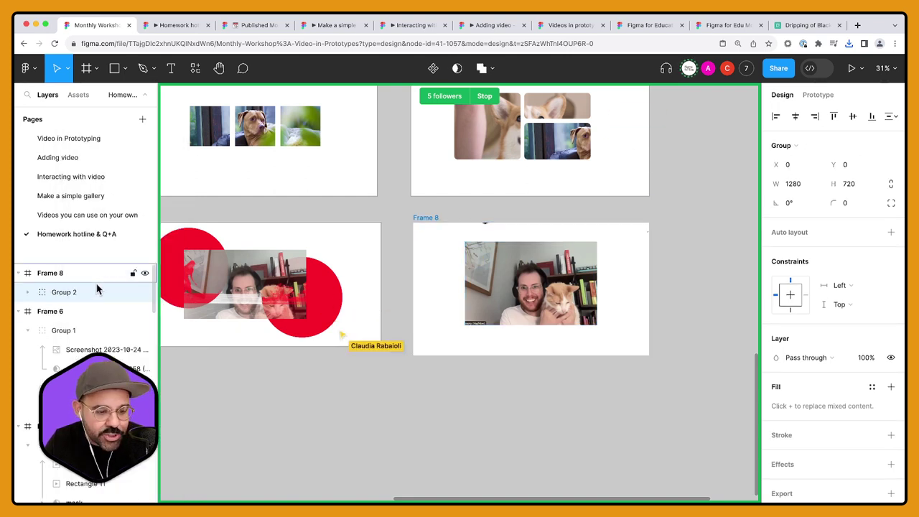
Step: Try the video as a mask, undo it, and move the screenshot to Frame 8's top edge
left_click(29, 292)
left_click(76, 333)
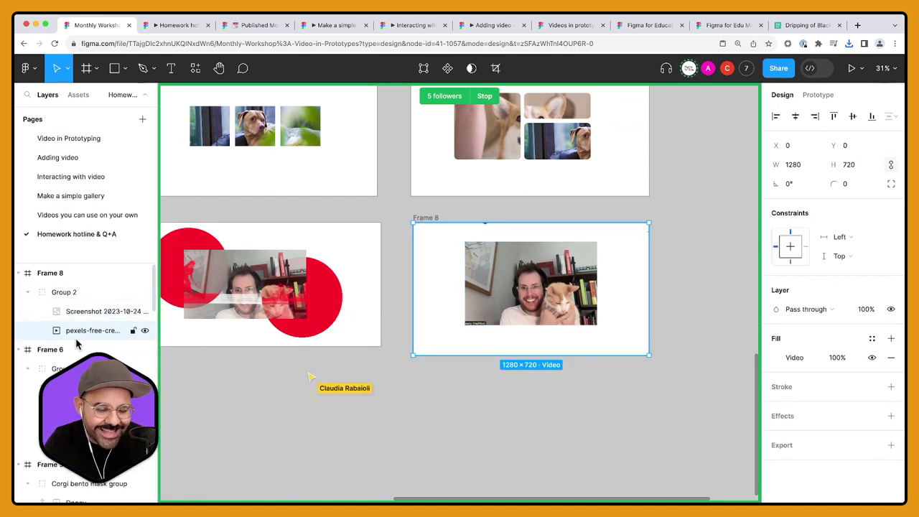
right_click(83, 334)
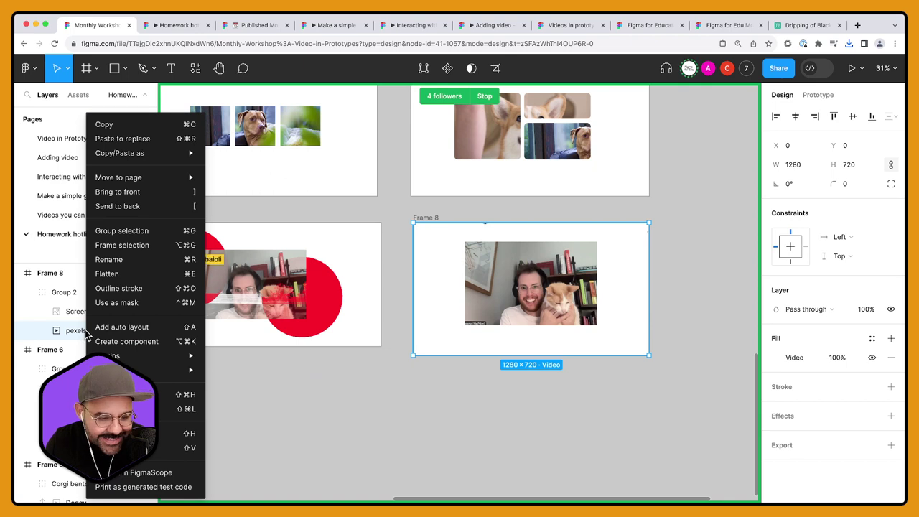
left_click(108, 300)
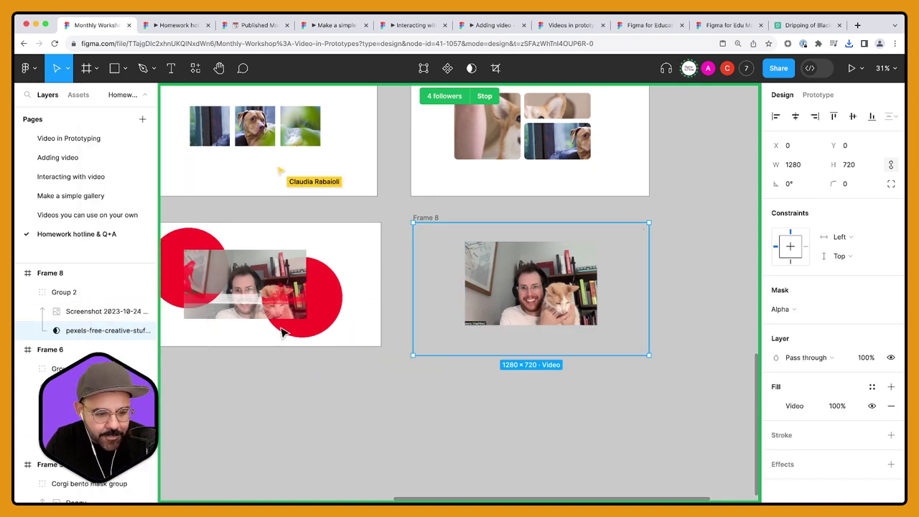
key("super+z")
left_click(534, 309)
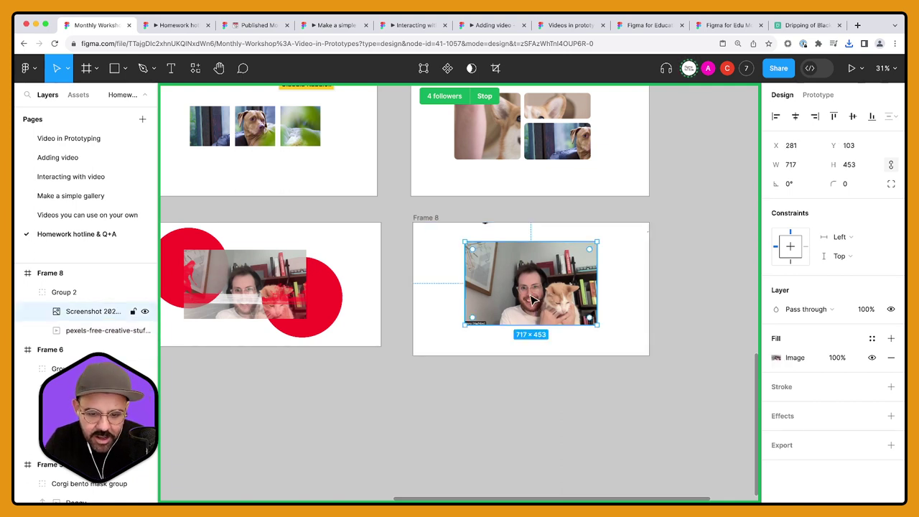
left_click_drag(533, 300, 488, 287)
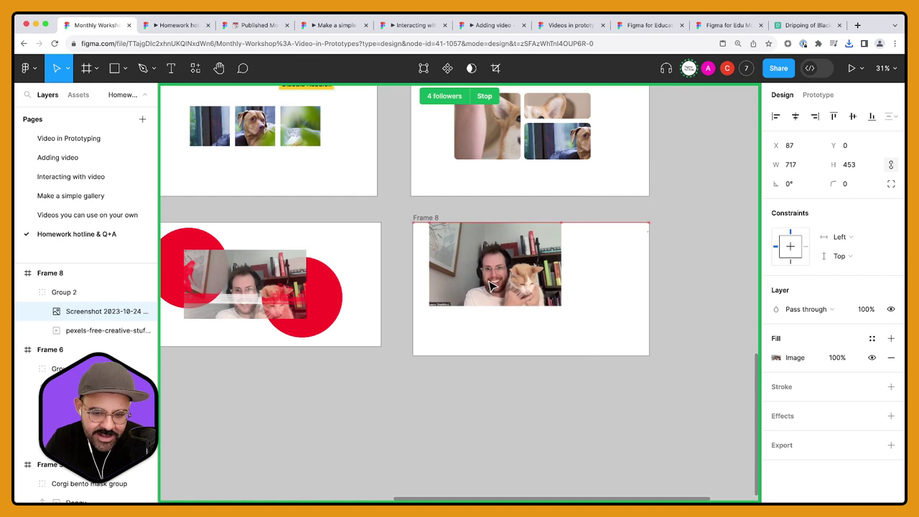
Step: Use the video as a Luminance mask over the screenshot
right_click(72, 338)
left_click(68, 330)
right_click(69, 331)
mouse_move(108, 355)
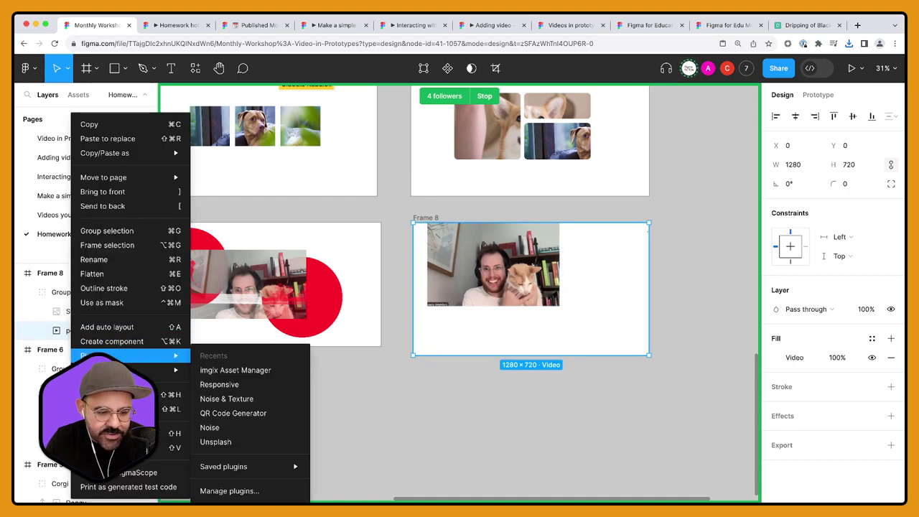
left_click(100, 302)
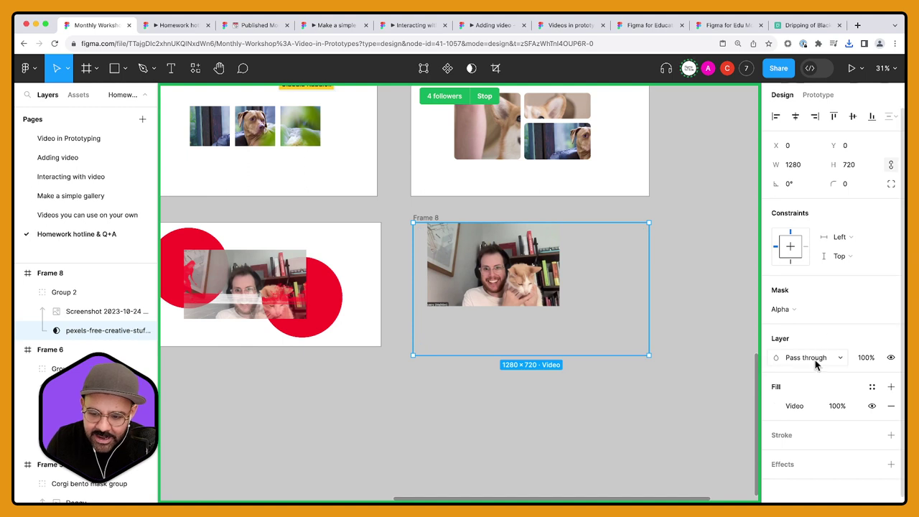
left_click(809, 319)
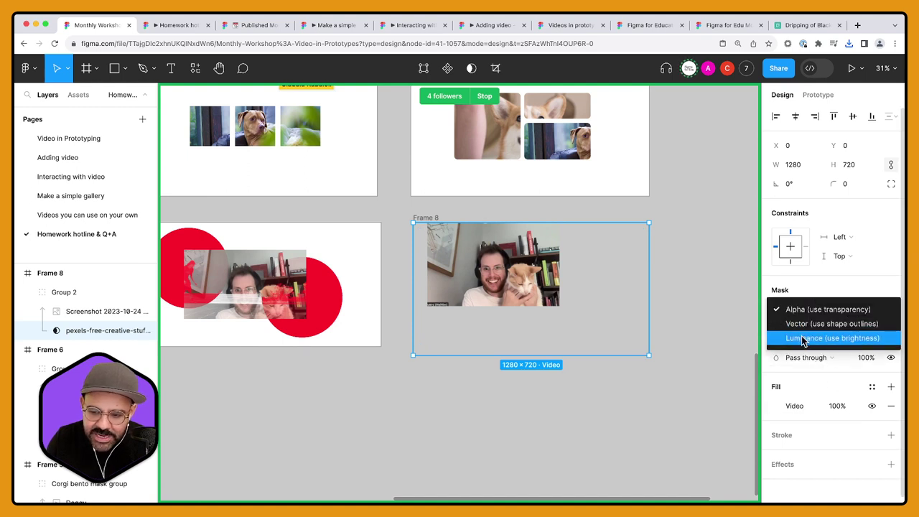
left_click(803, 339)
Step: Give Frame 8 a white FFFFFF fill
left_click(428, 218)
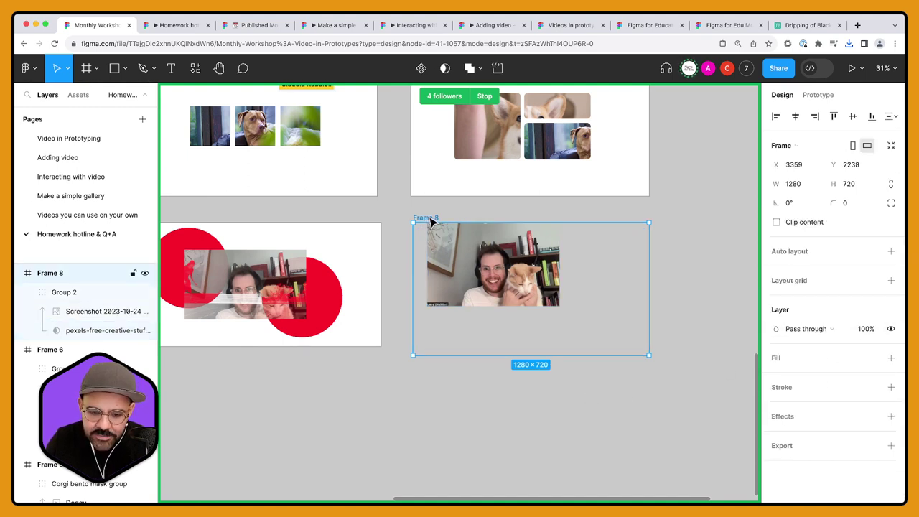
left_click(775, 358)
left_click(416, 210)
Step: Preview Frame 8 as a prototype and close it
left_click(430, 219)
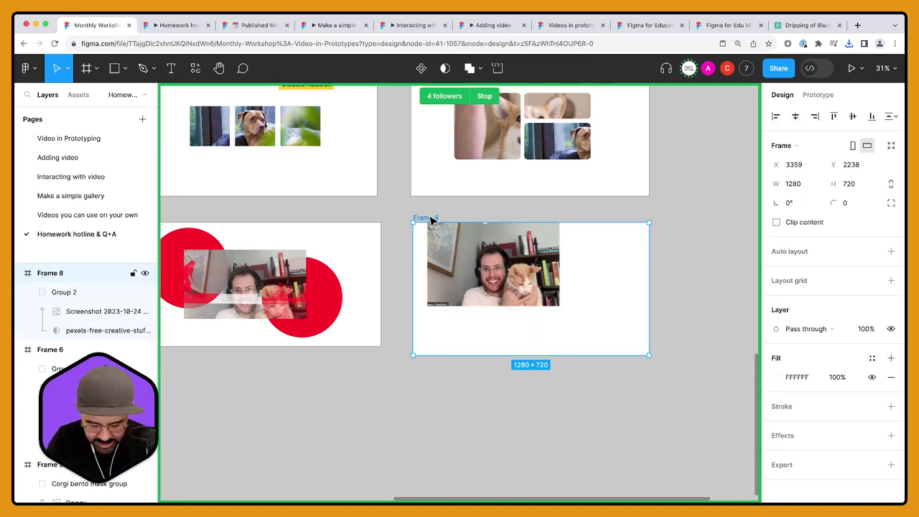
key("shift+space")
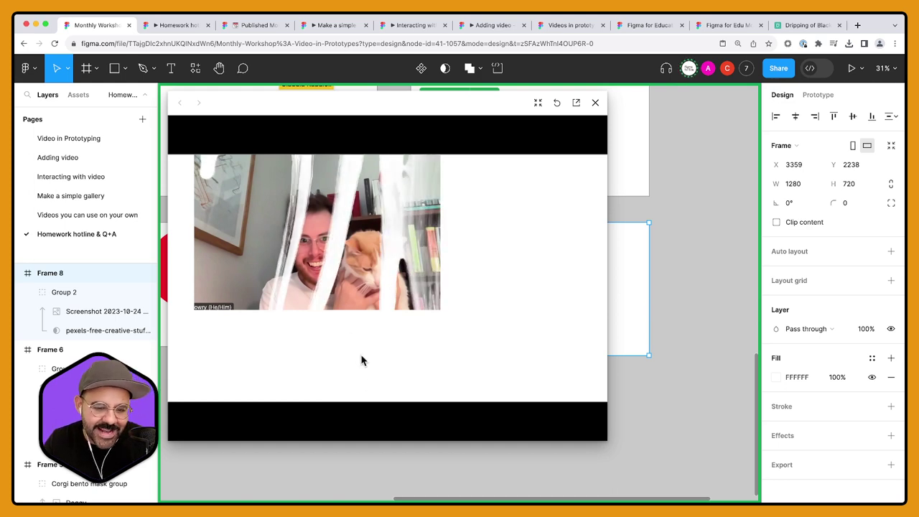
left_click(595, 102)
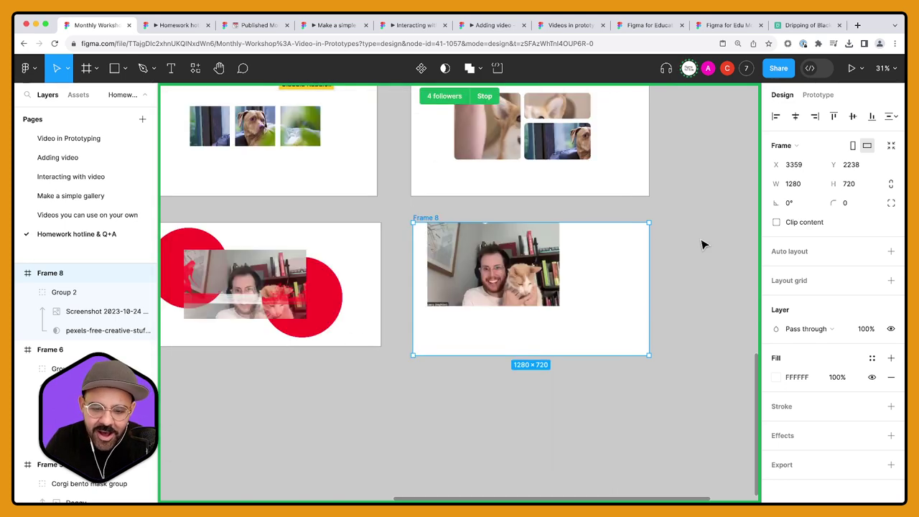
Step: Change Frame 8's fill to red FF0A0A and preview it again
left_click(776, 377)
left_click(754, 197)
left_click(431, 207)
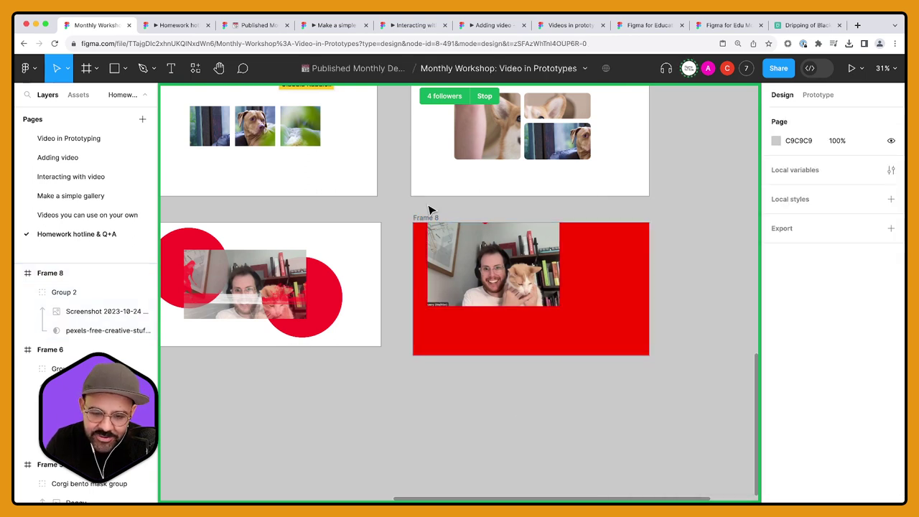
left_click(425, 219)
key("shift+space")
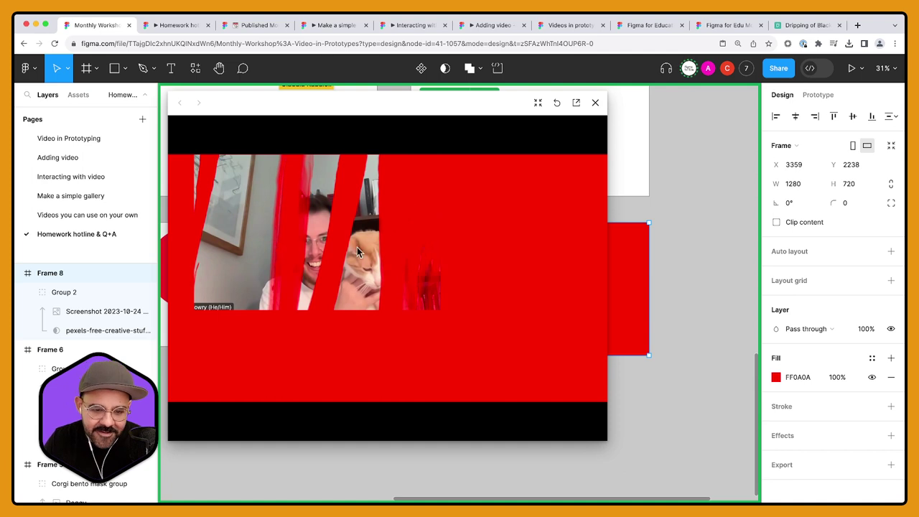
left_click(595, 104)
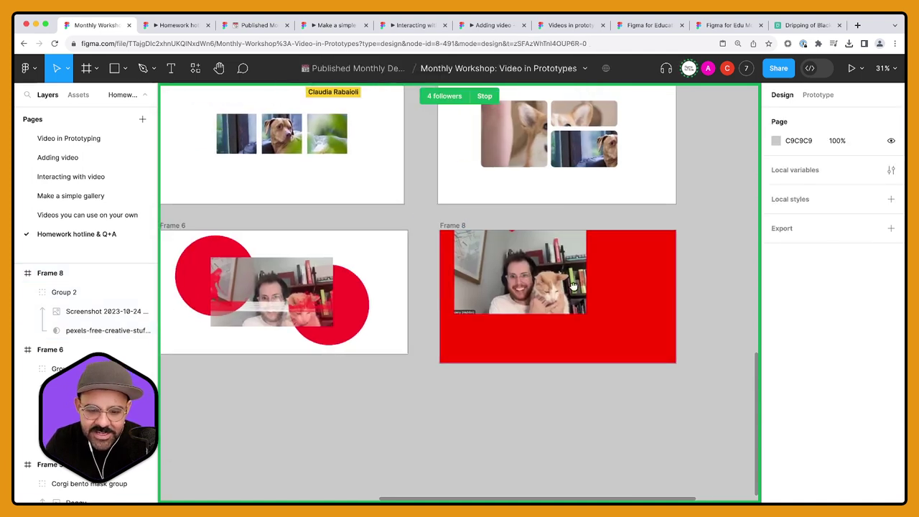
scroll(574, 286, "right", 1)
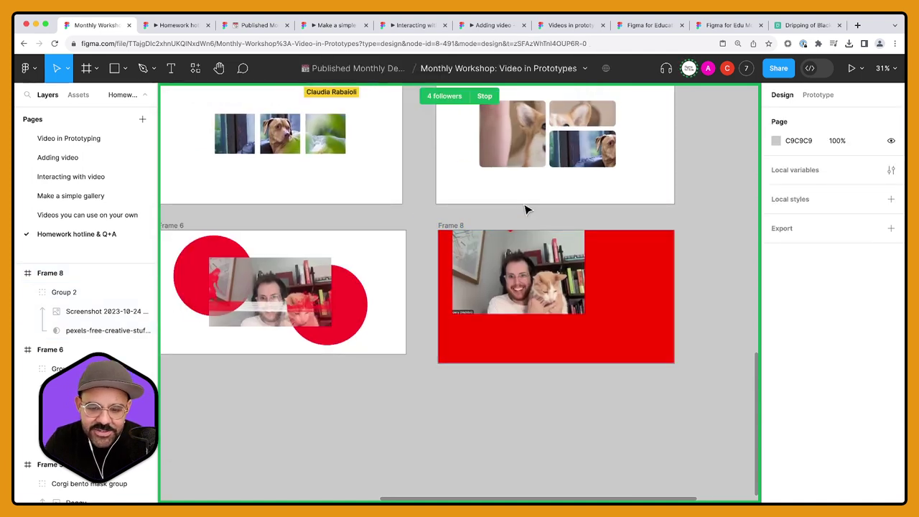
Step: Paste the corgi video into Frame 8 at its top edge, behind the masked screenshot group
double_click(511, 134)
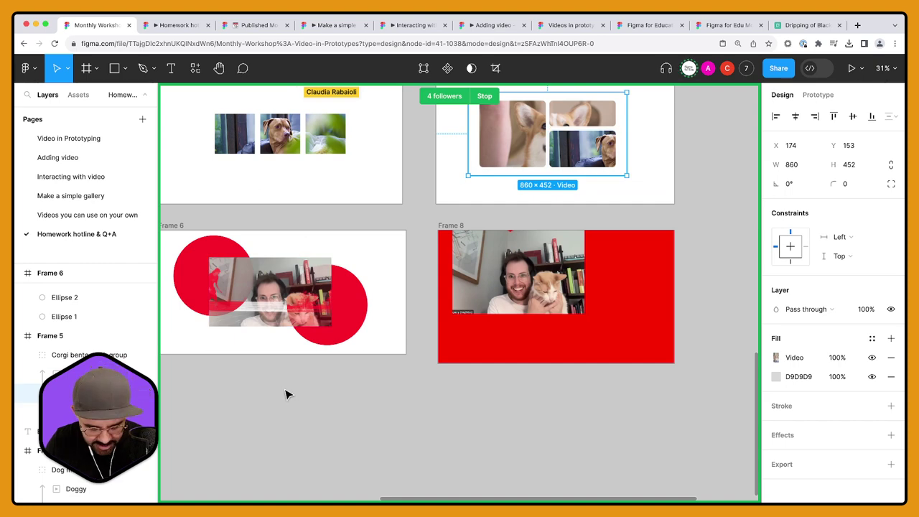
left_click(460, 225)
scroll(465, 228, "up", 3)
key("ctrl+v")
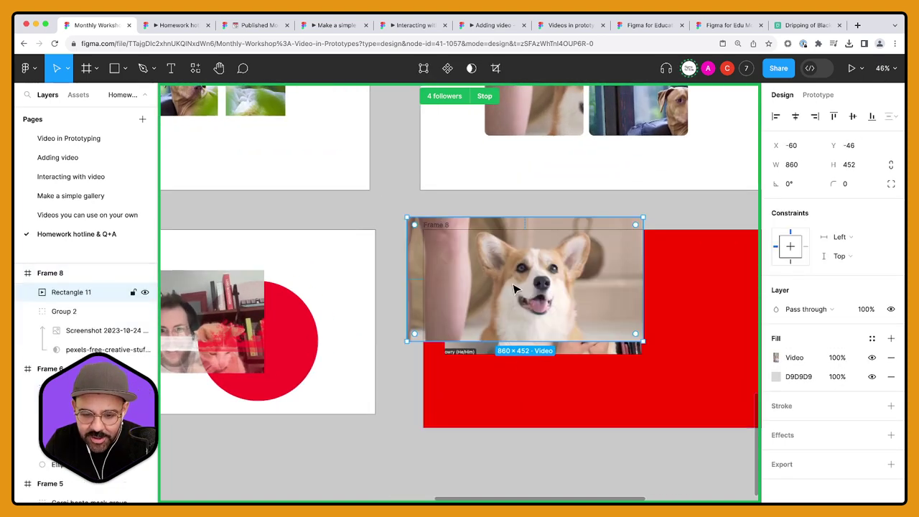
left_click_drag(514, 287, 641, 311)
key("[")
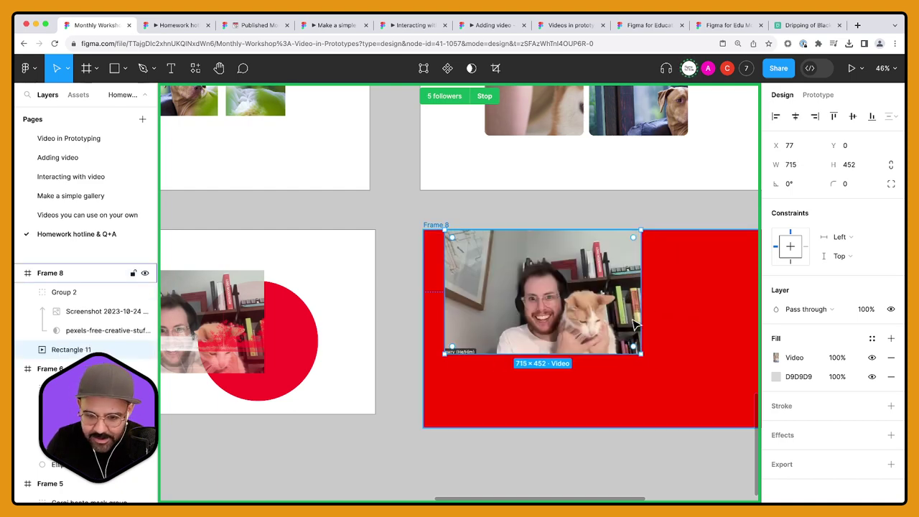
key("Escape")
Step: Preview Frame 8 with its video playing, then close it
left_click(434, 225)
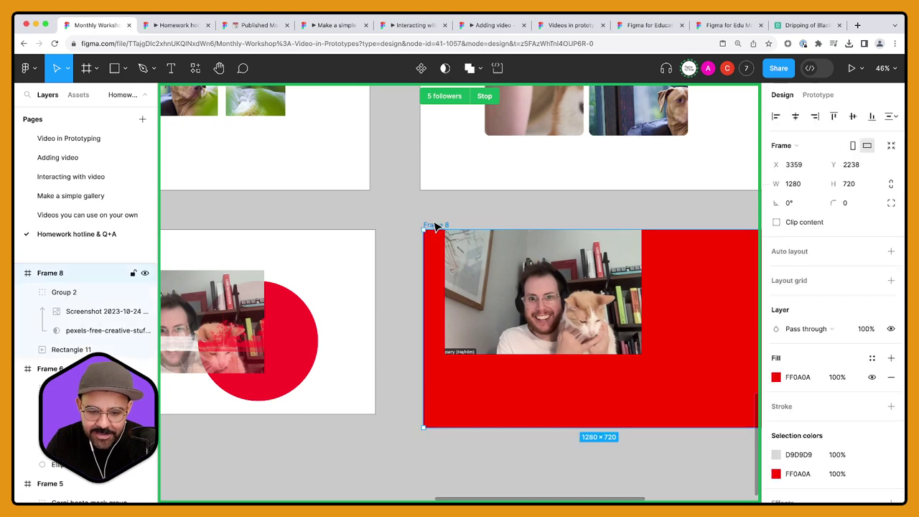
key("shift+space")
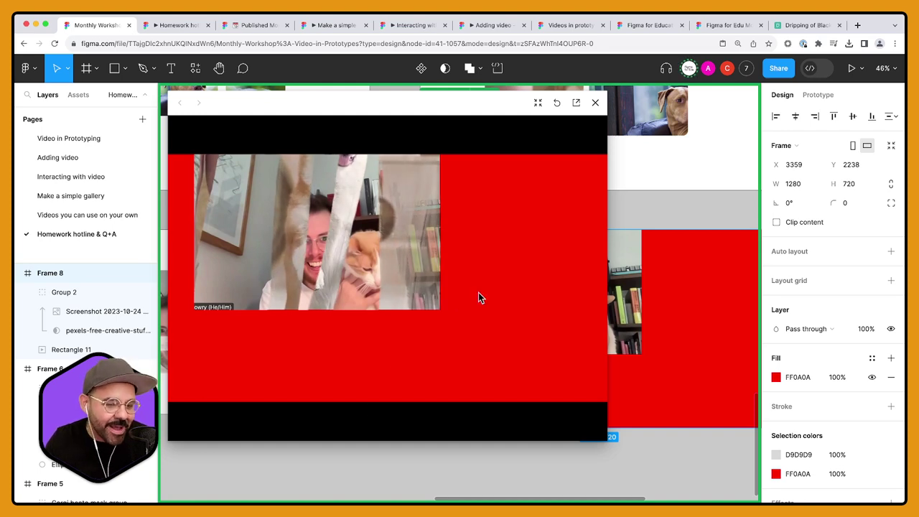
left_click(595, 103)
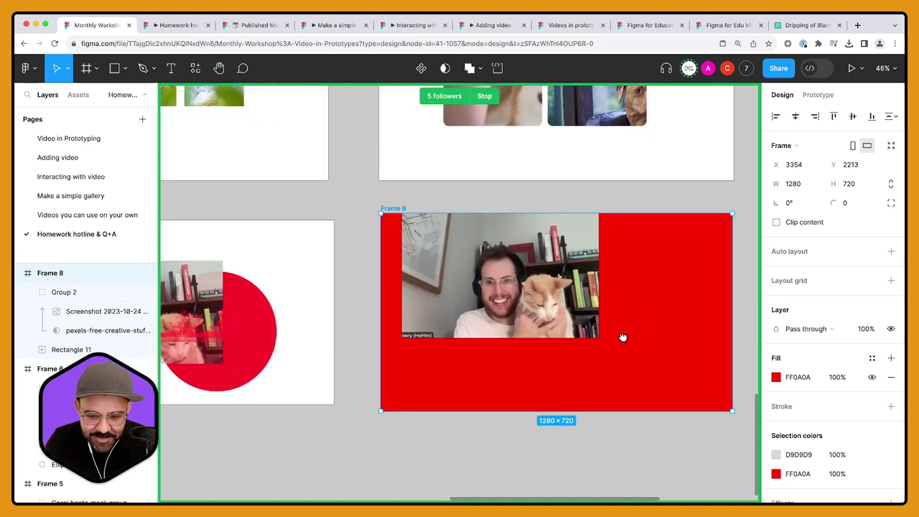
Step: Move the masked group lower inside Frame 8
left_click_drag(623, 337, 580, 340)
left_click(560, 369)
left_click(472, 282)
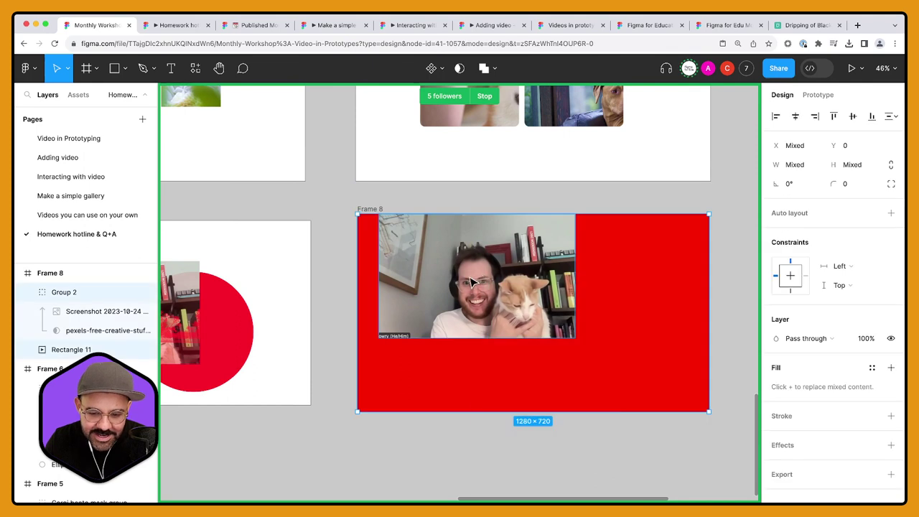
left_click_drag(472, 282, 521, 316)
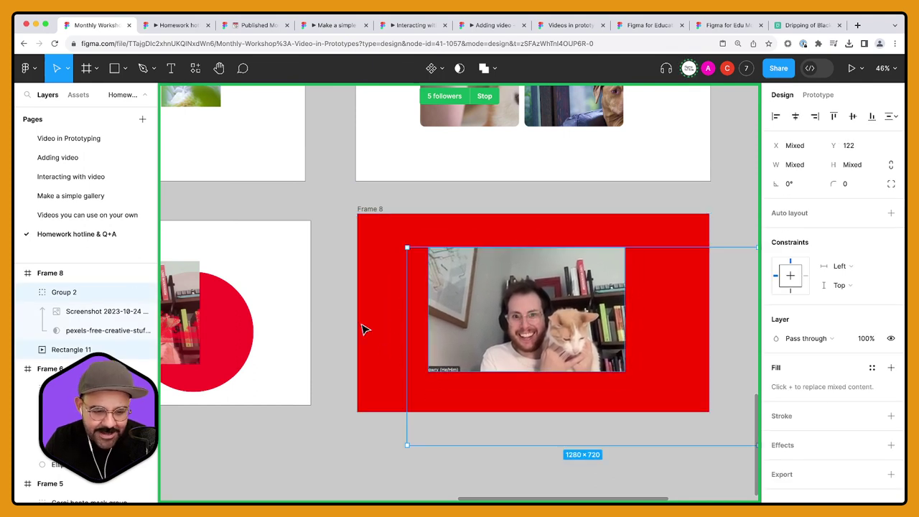
Step: Rename the layers to 'corgie', 'abstract mask video' and 'Tom being adorable'
left_click(63, 292)
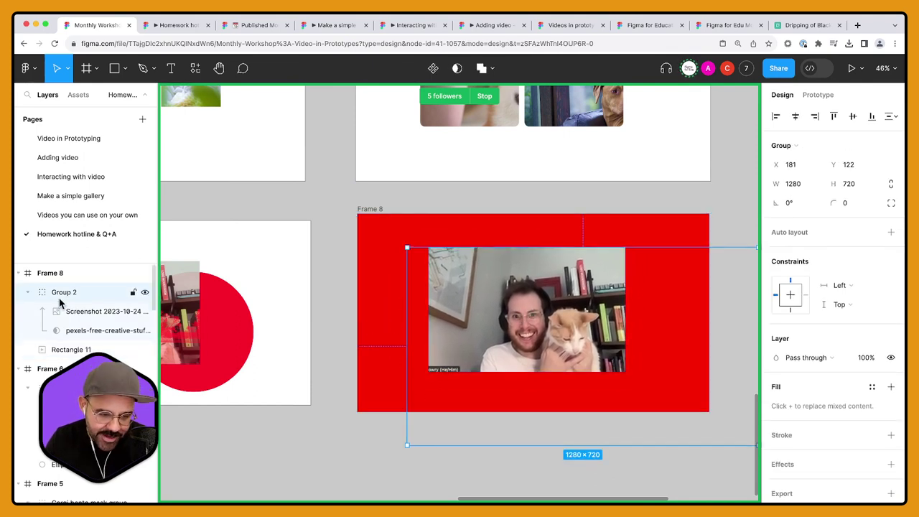
double_click(60, 350)
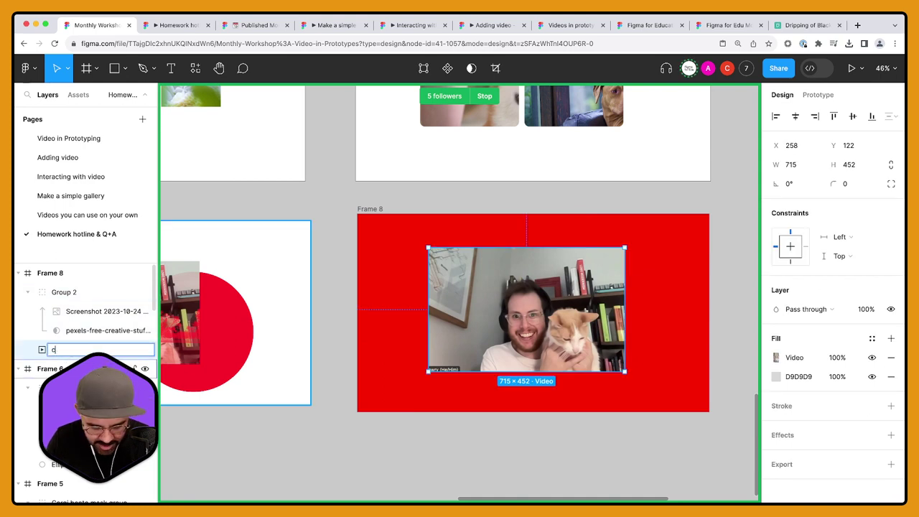
type("corgie")
key("Return")
left_click(97, 331)
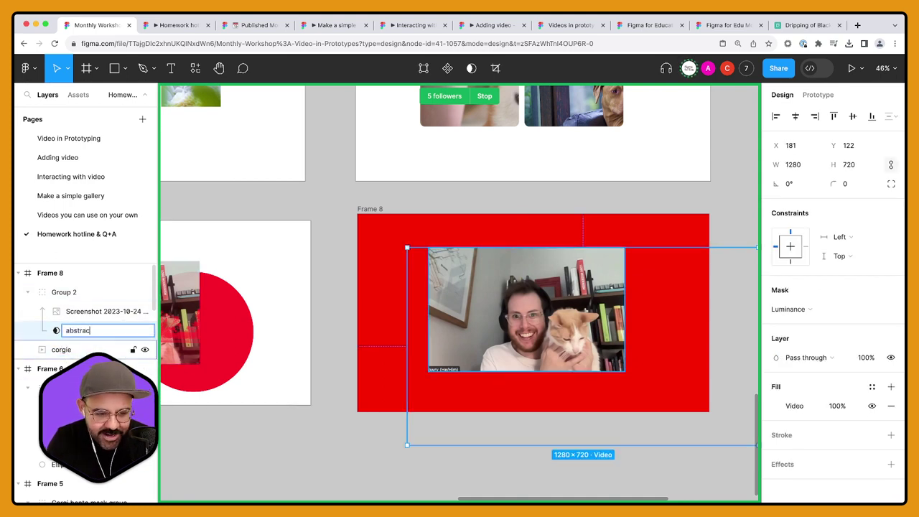
type("abstract mask video")
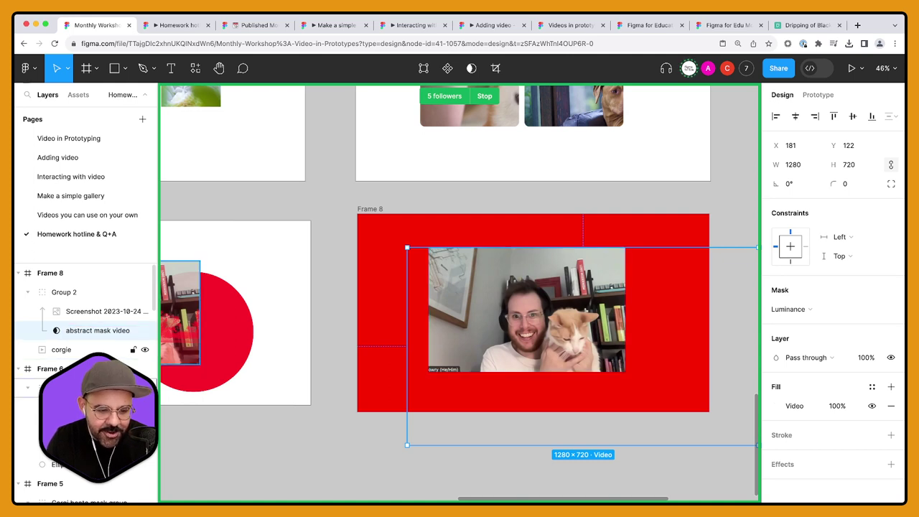
double_click(93, 311)
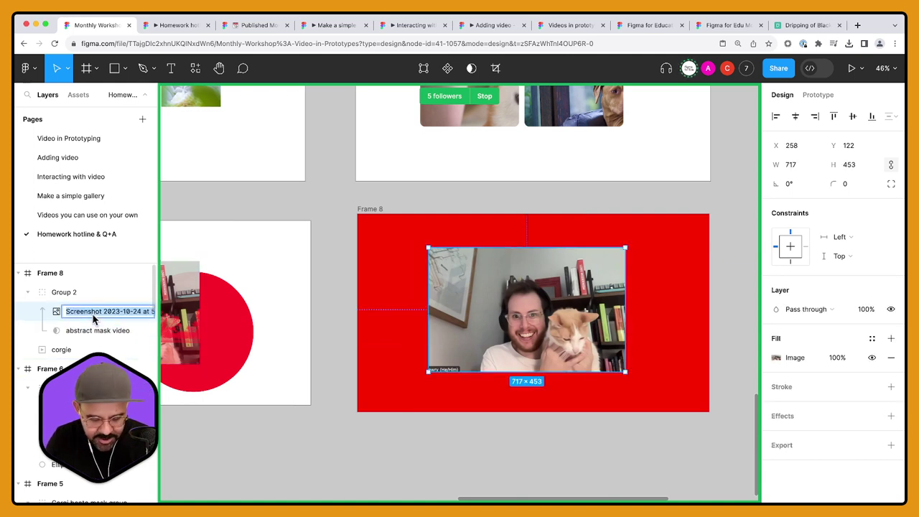
type("Tom being adorab")
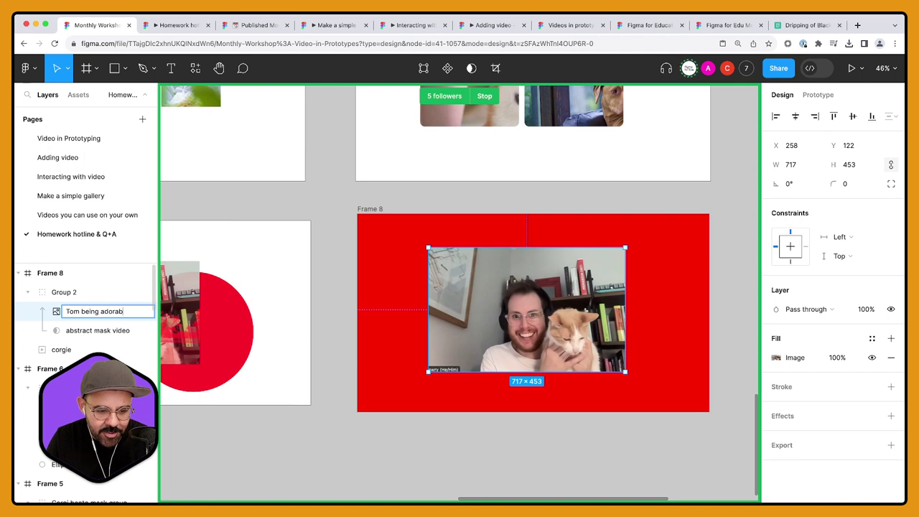
type("le")
key("Return")
Step: Rename Group 2 to 'MAsk groupp' and deselect it
left_click(68, 293)
double_click(68, 293)
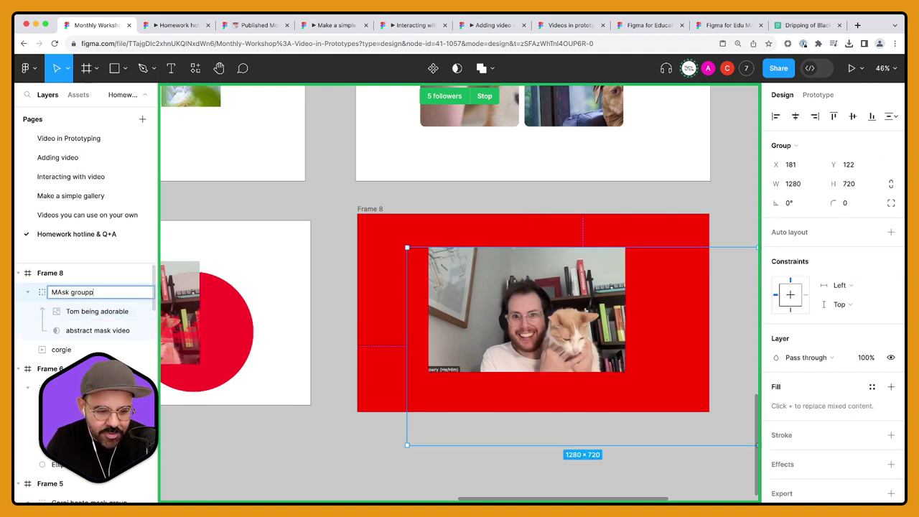
key("Return")
left_click(384, 412)
left_click_drag(331, 422, 321, 420)
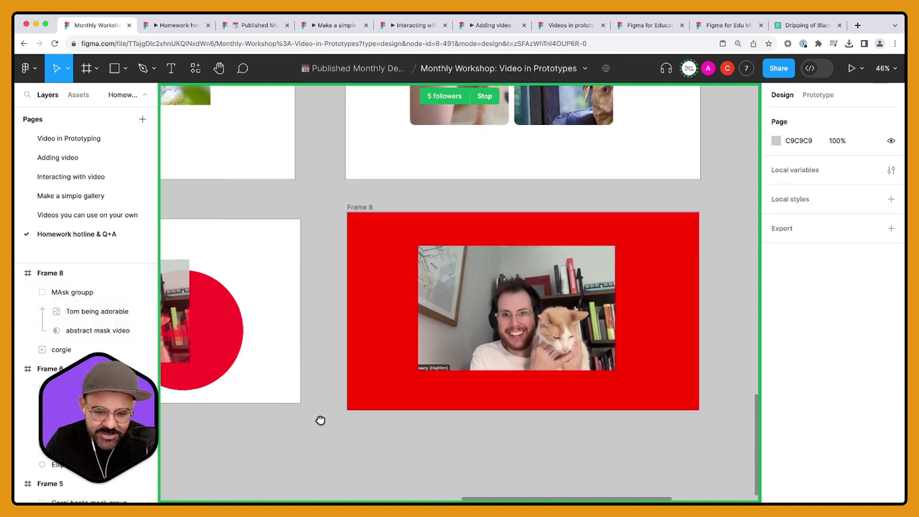
scroll(320, 420, "right", 2)
Step: Preview Frame 8 to replay the masked video, then close the preview
left_click(320, 199)
key("shift+space")
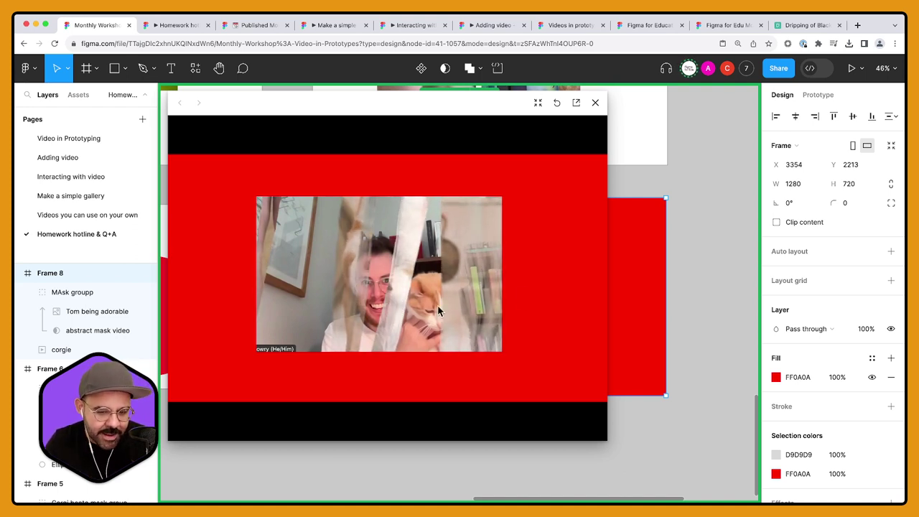
left_click(596, 103)
Step: Select the mask group and Frame 8, then pan around the canvas to browse the comments
left_click(641, 244)
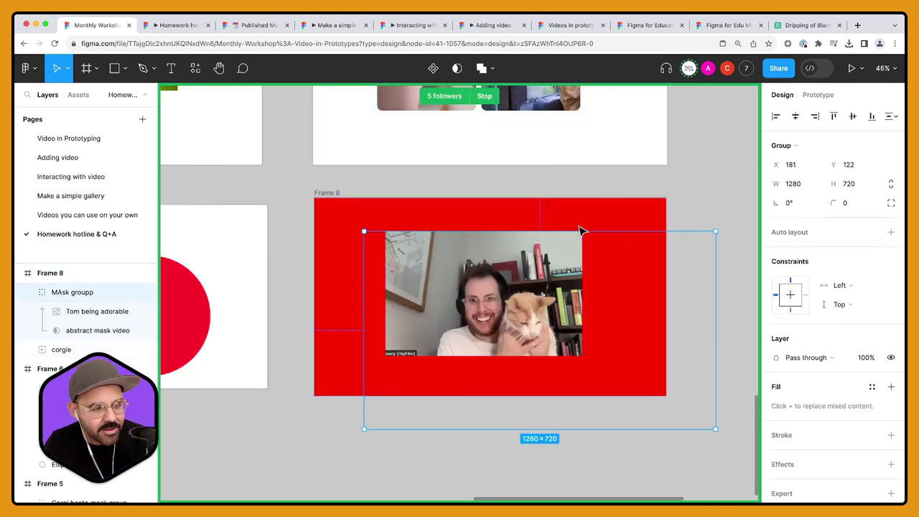
scroll(581, 231, "down", 5)
left_click(365, 230)
scroll(591, 290, "down", 4)
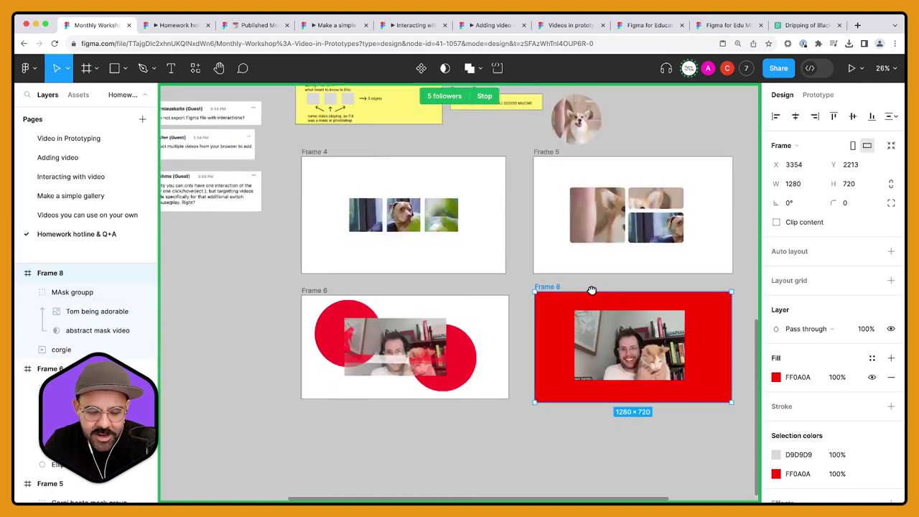
scroll(478, 294, "up", 3)
scroll(478, 293, "left", 3)
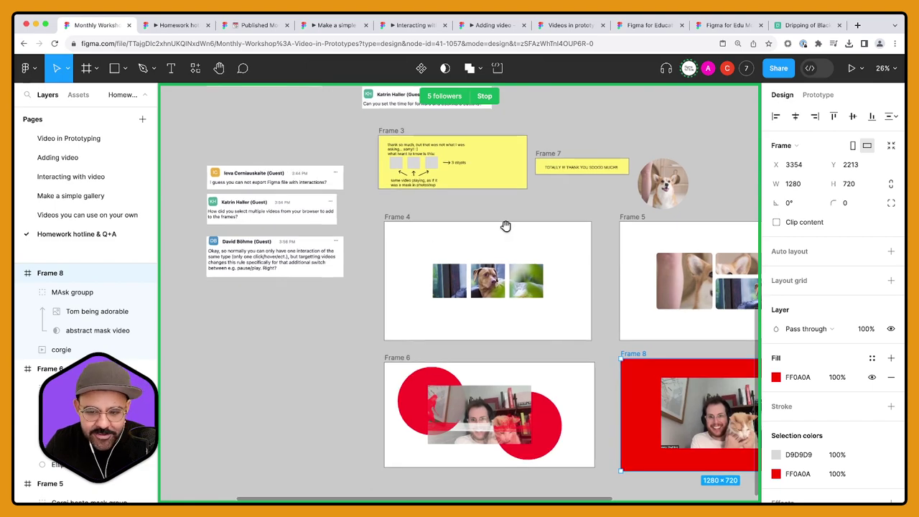
scroll(415, 242, "right", 3)
scroll(512, 185, "up", 6)
scroll(442, 196, "down", 5)
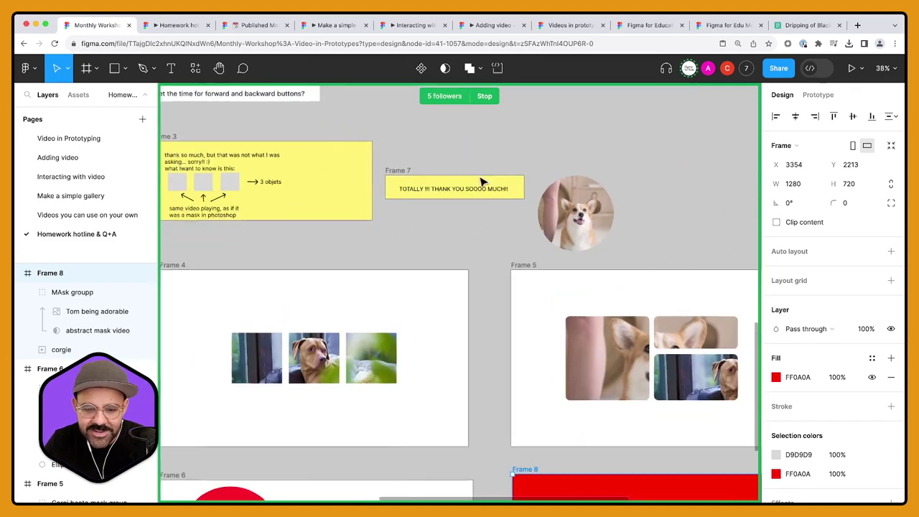
scroll(439, 258, "up", 8)
scroll(435, 312, "down", 10)
scroll(386, 342, "left", 5)
scroll(385, 342, "down", 2)
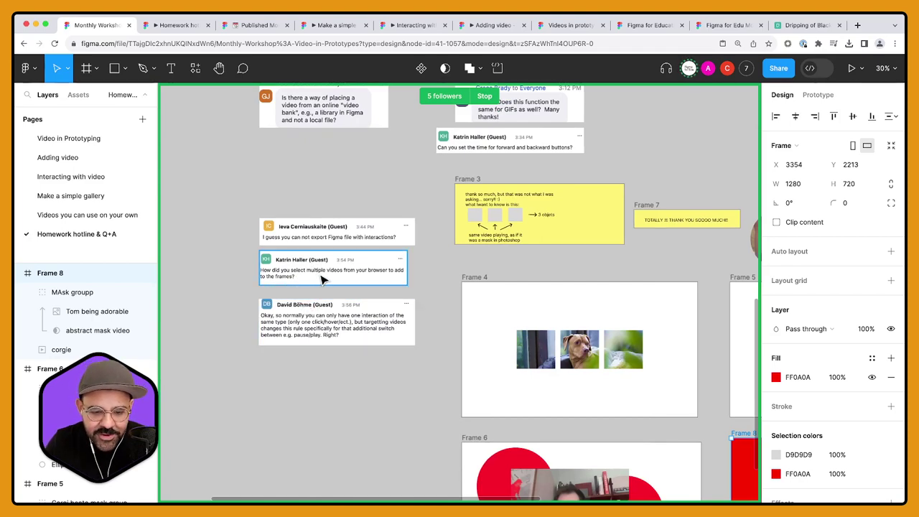
scroll(441, 323, "right", 10)
scroll(441, 323, "down", 2)
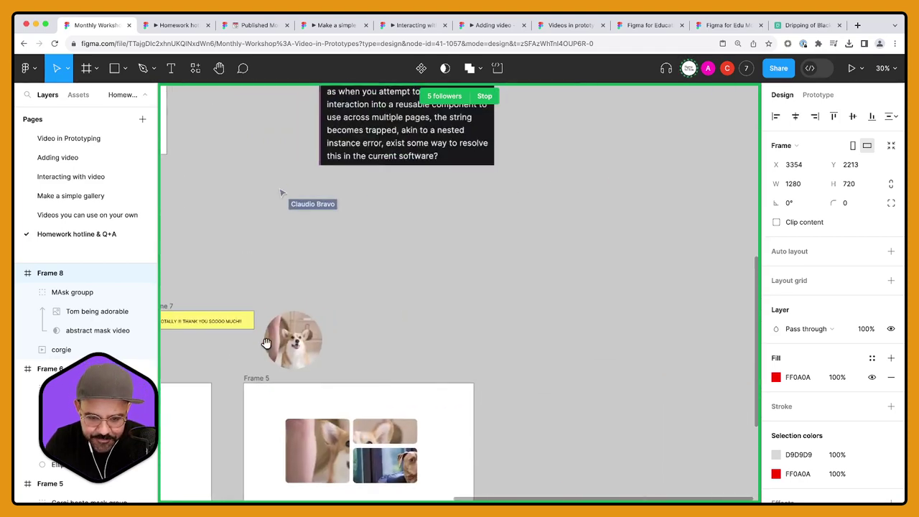
scroll(313, 324, "right", 3)
scroll(314, 323, "down", 2)
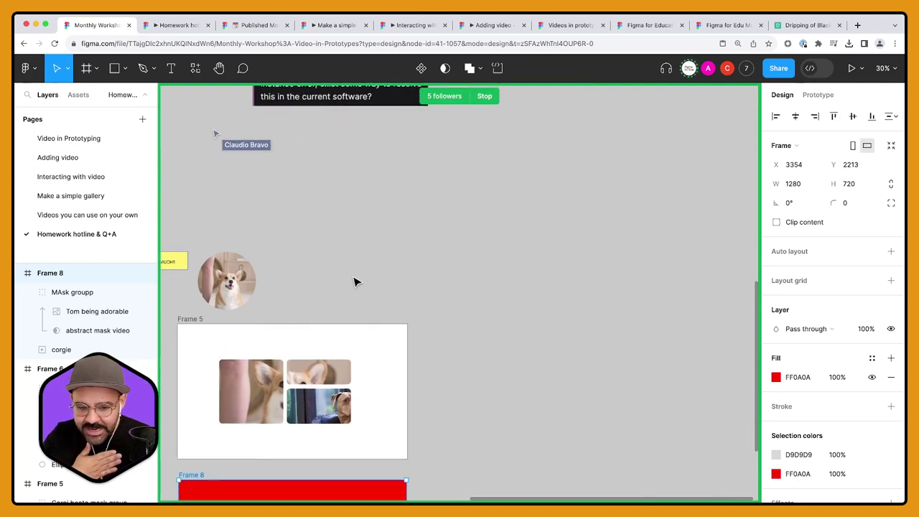
scroll(352, 276, "down", 2)
scroll(352, 276, "left", 1)
Step: Draw a 299×299 square on empty canvas and make two copies beside it
key("f")
key("r")
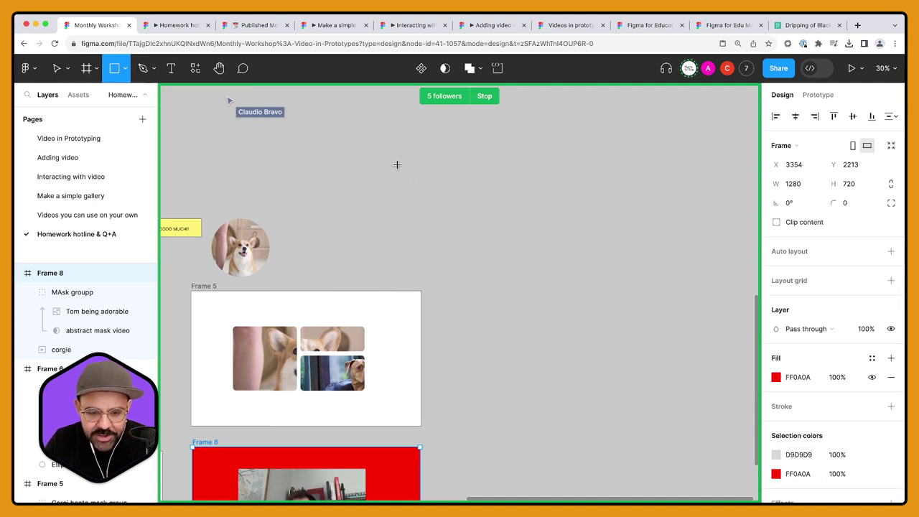
mouse_move(395, 163)
left_mouse_down()
mouse_move(450, 214)
mouse_move(495, 199)
mouse_move(554, 205)
left_mouse_up()
key("Escape")
left_click(512, 267)
scroll(450, 328, "up", 3)
scroll(449, 328, "left", 4)
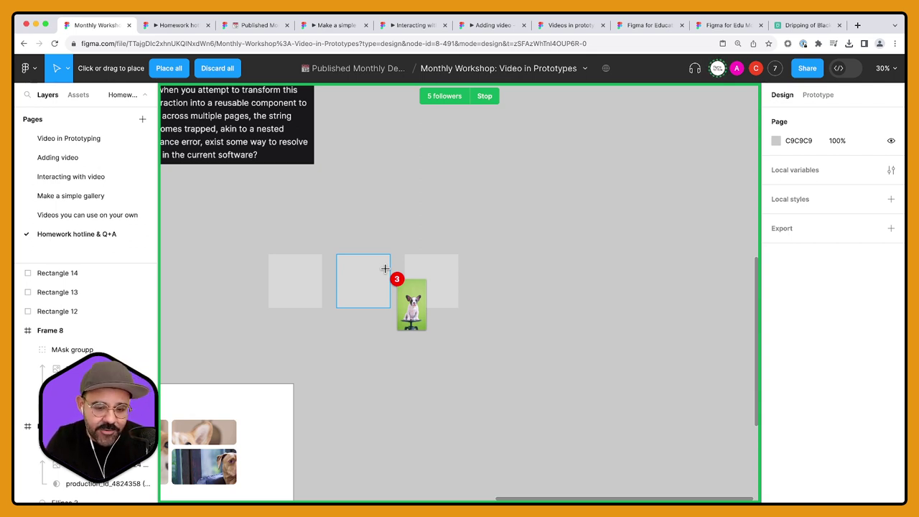
Step: Fill the left, middle and right squares with the French bulldog, pink-background dog and bulldog photos
left_click(281, 267)
left_click(366, 287)
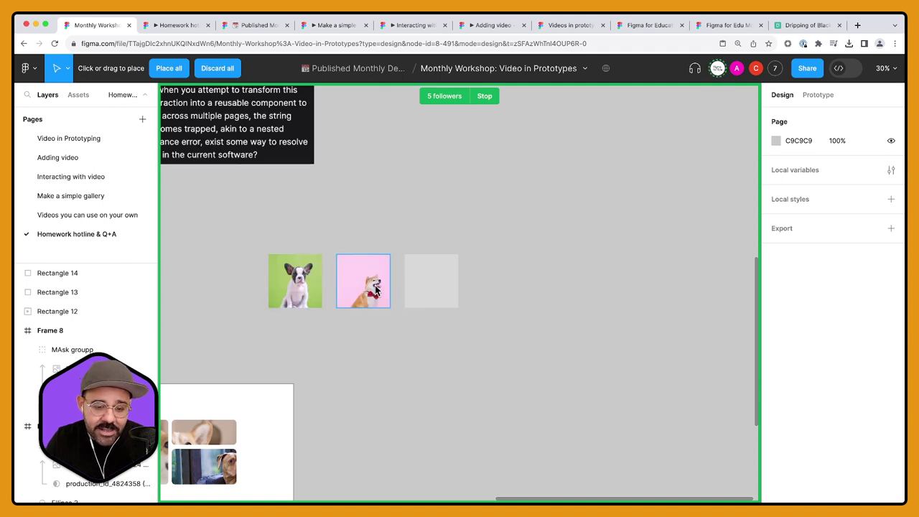
left_click(431, 281)
scroll(430, 327, "left", 3)
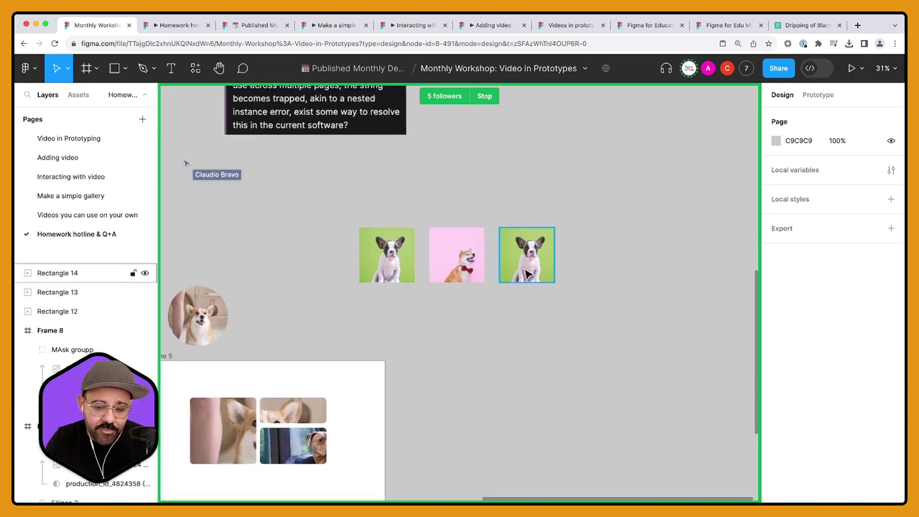
scroll(528, 273, "up", 5)
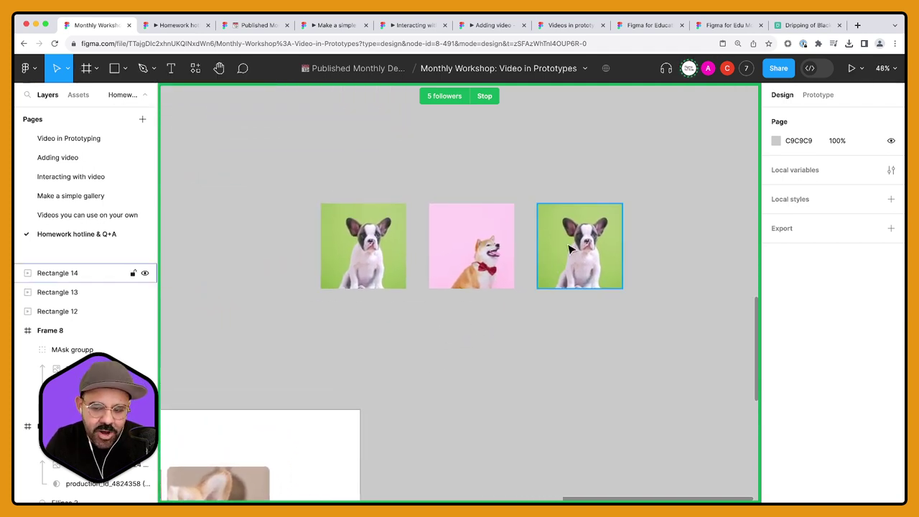
scroll(557, 269, "down", 1)
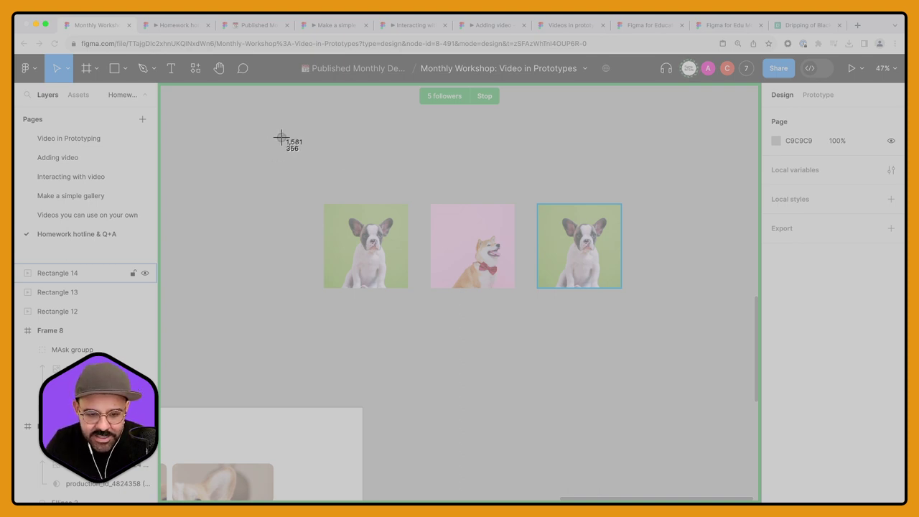
left_click(646, 427)
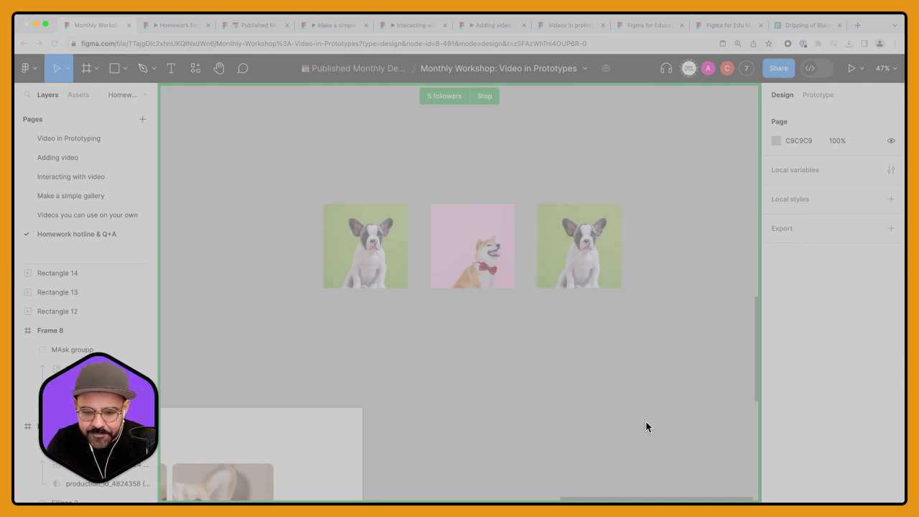
Step: Import the chosen video files and place them all at once
key("super+v")
key("shift+2")
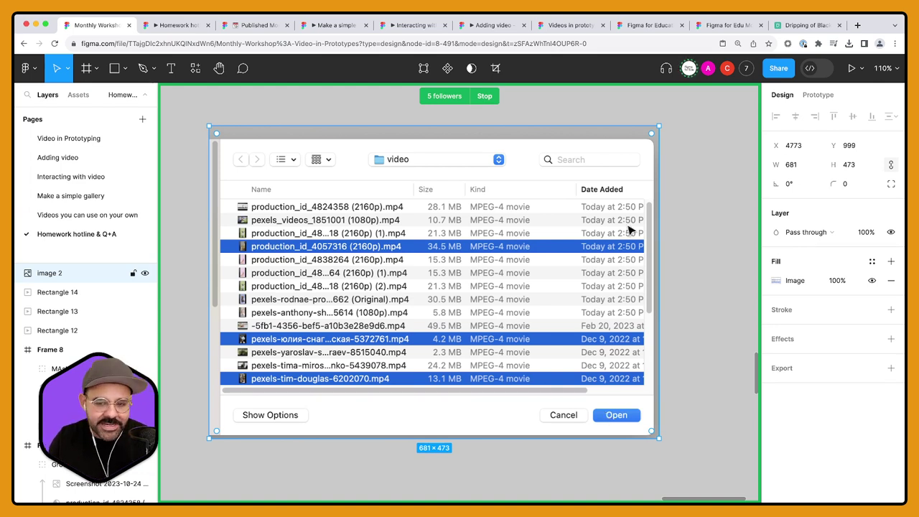
key("Escape")
scroll(454, 226, "down", 5)
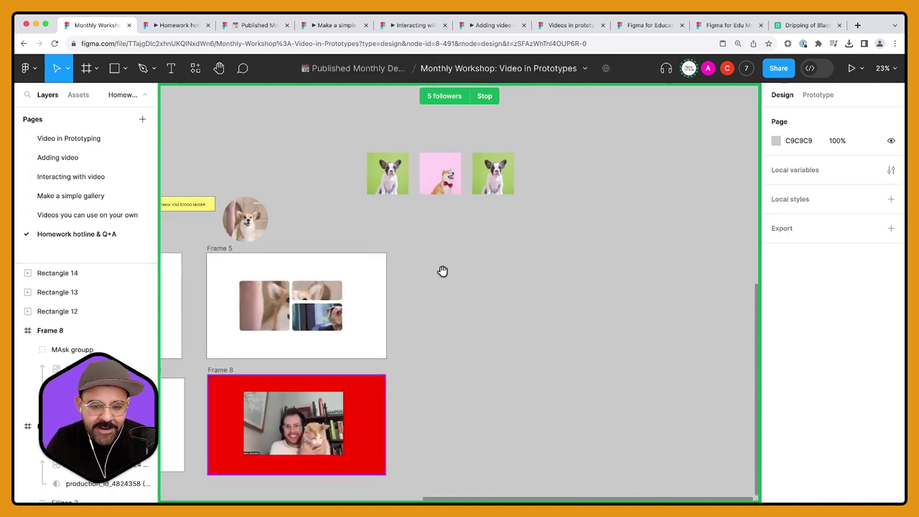
scroll(439, 259, "down", 3)
scroll(443, 222, "down", 2)
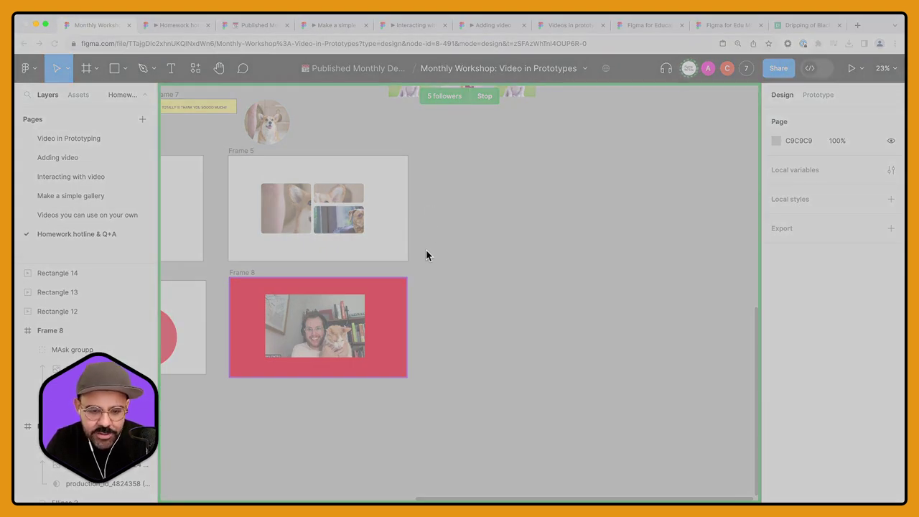
key("Return")
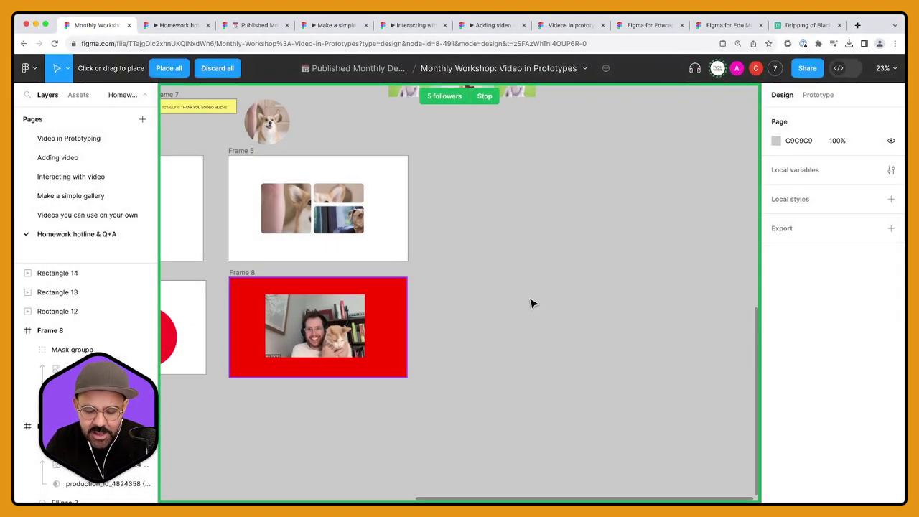
left_click(180, 69)
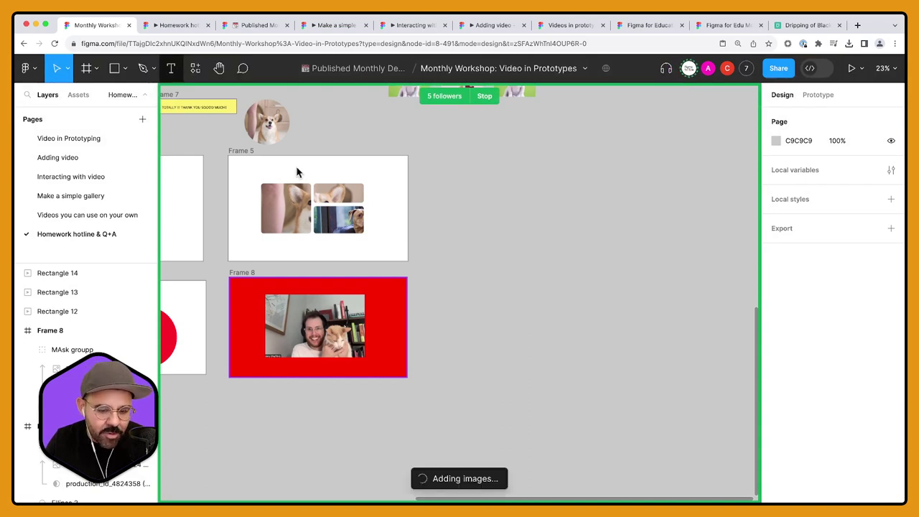
Step: Select the three dog image squares
scroll(405, 237, "down", 3)
scroll(406, 239, "down", 6)
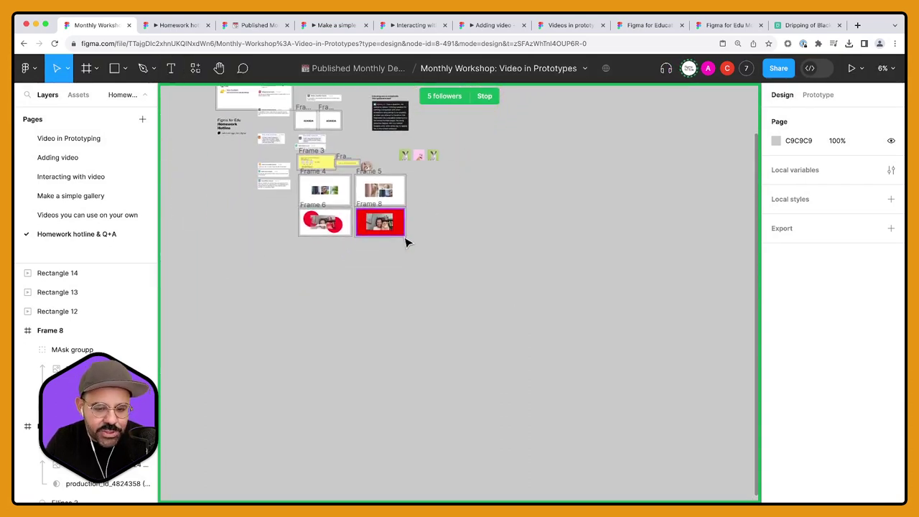
scroll(405, 243, "up", 3)
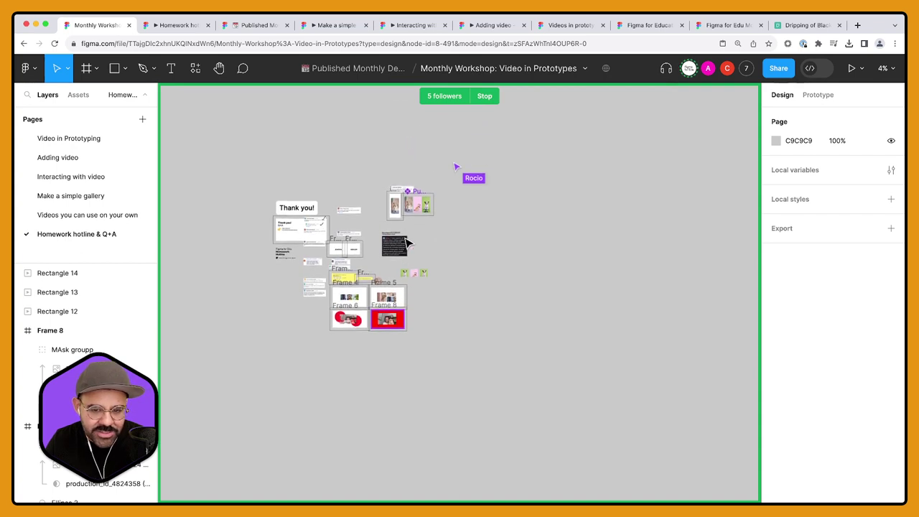
scroll(450, 266, "up", 3)
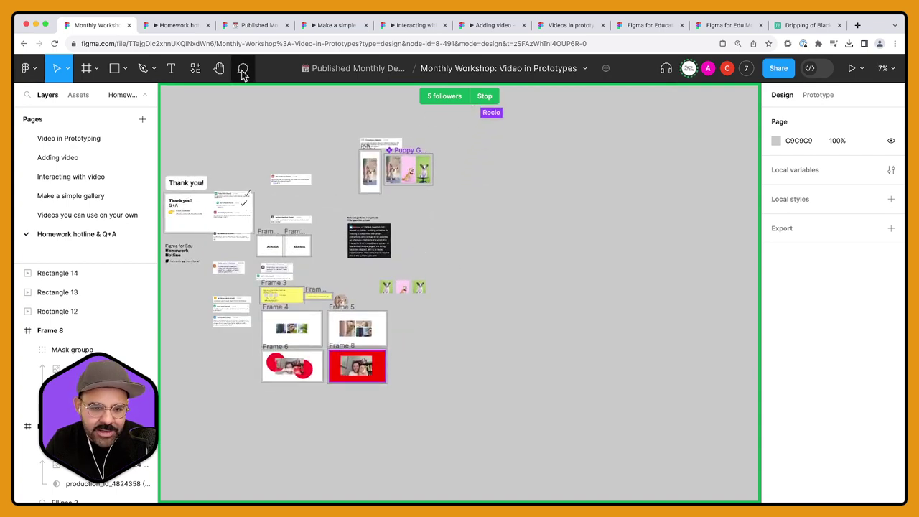
scroll(473, 366, "down", 3)
scroll(495, 314, "up", 3)
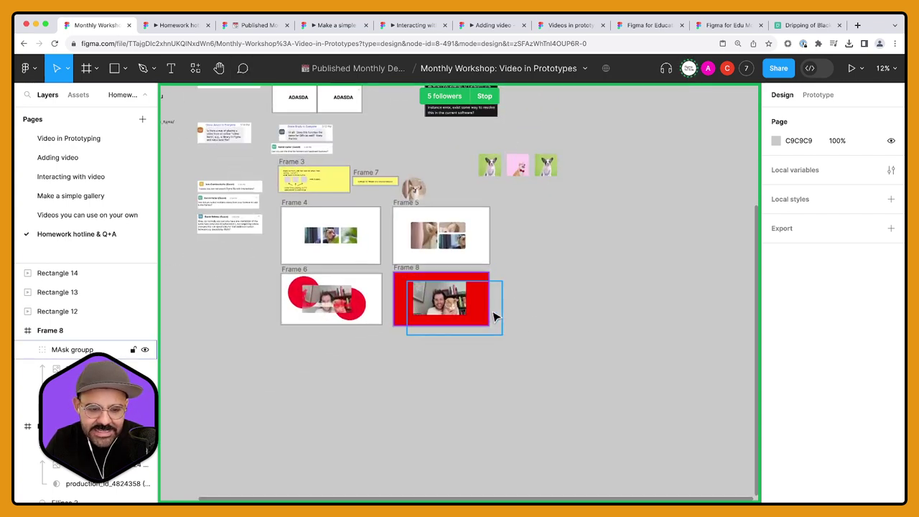
left_click(72, 311)
left_click(72, 272, "shift")
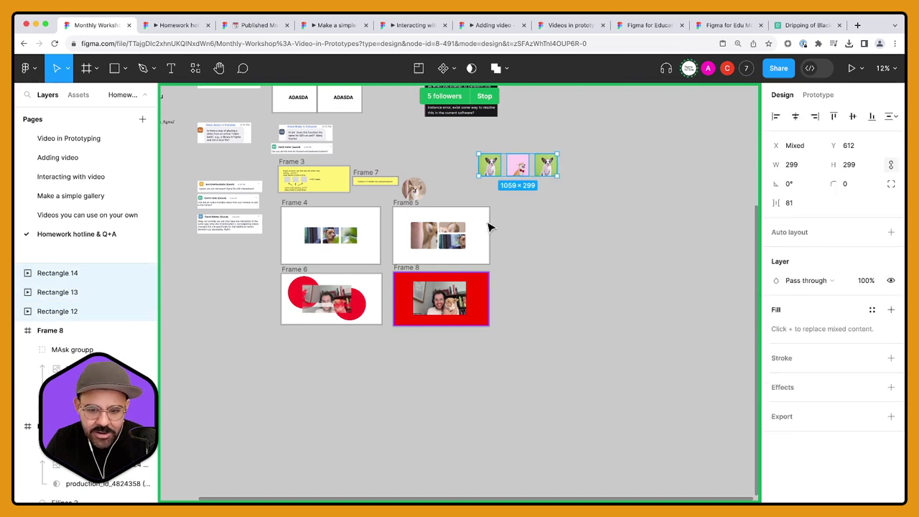
Step: Select and deselect Frame 8 while panning across the board
scroll(302, 257, "right", 5)
scroll(308, 252, "down", 3)
scroll(337, 334, "up", 2)
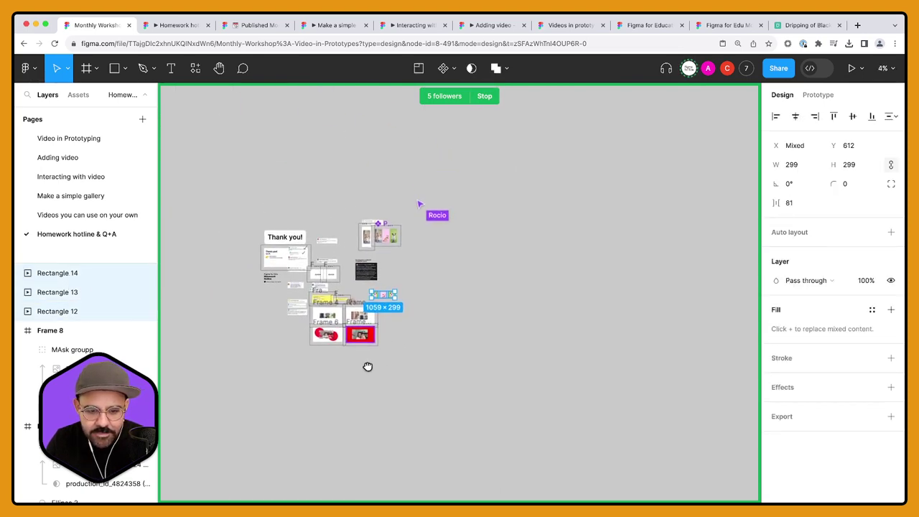
scroll(369, 359, "up", 2)
scroll(371, 350, "up", 5)
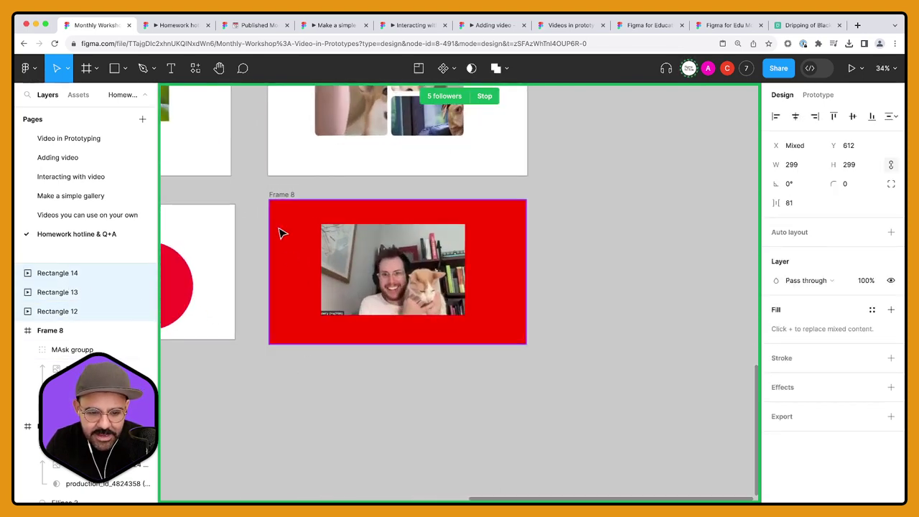
left_click(284, 201)
left_click(319, 413)
scroll(319, 411, "down", 3)
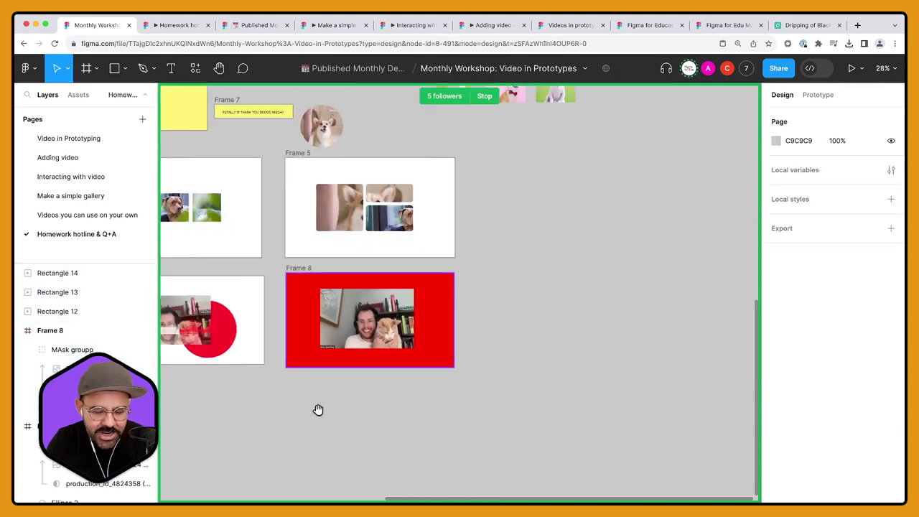
scroll(410, 341, "right", 3)
scroll(457, 223, "right", 3)
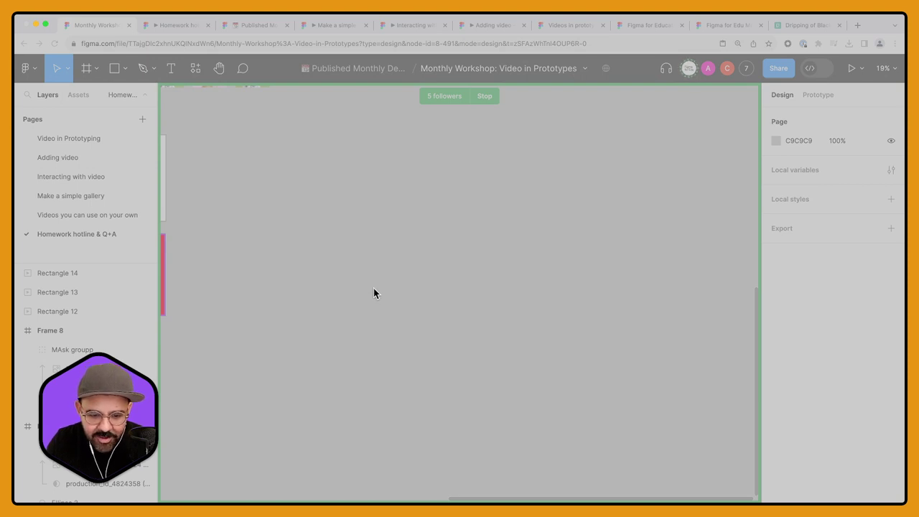
Step: Drop the imported kitten and strawberry-cutting videos onto the canvas and zoom out to check
left_click(624, 353)
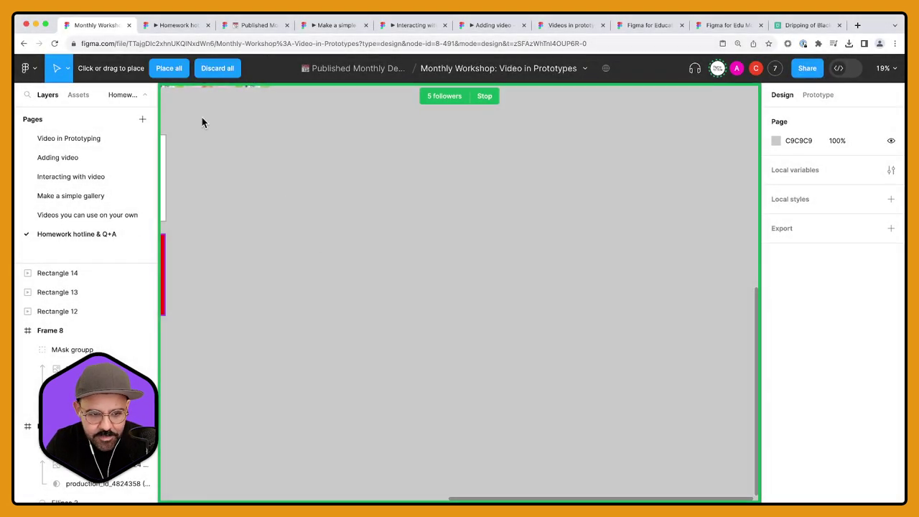
left_click(296, 203)
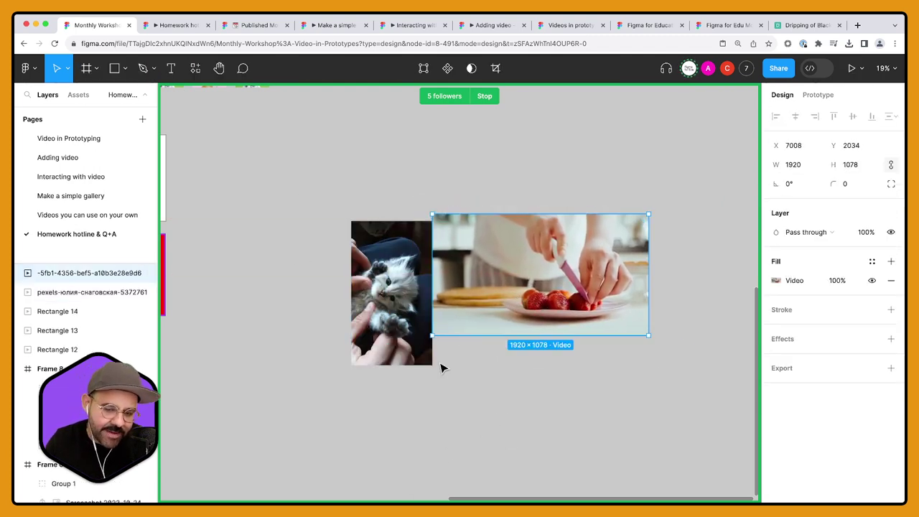
scroll(443, 367, "down", 2)
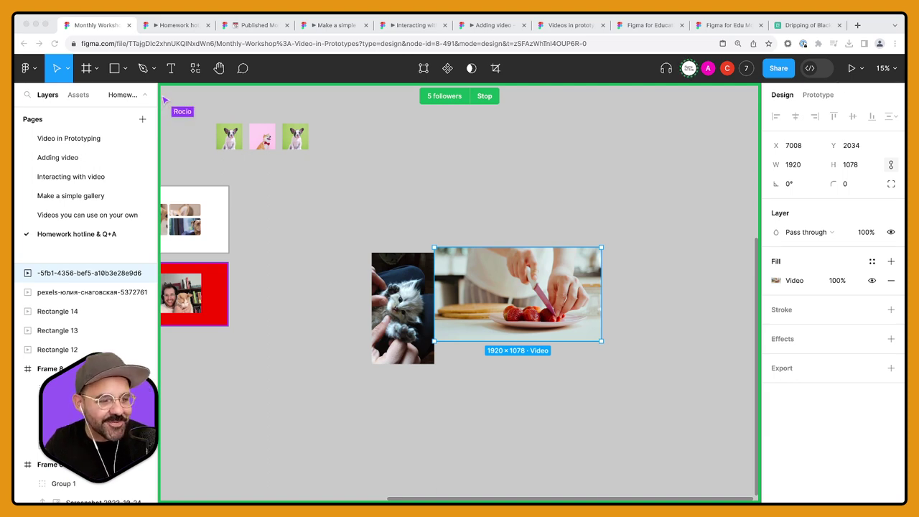
scroll(335, 189, "down", 3)
scroll(349, 203, "left", 5)
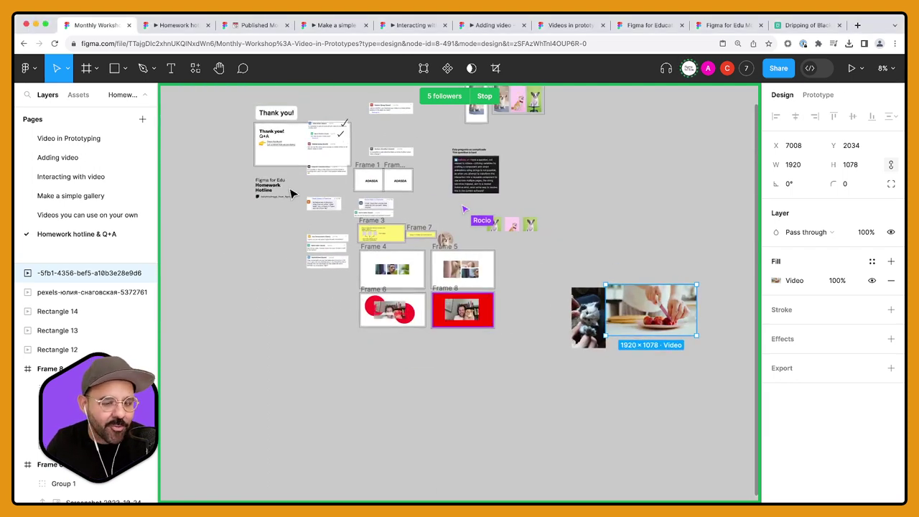
scroll(289, 208, "up", 10)
scroll(387, 295, "up", 5)
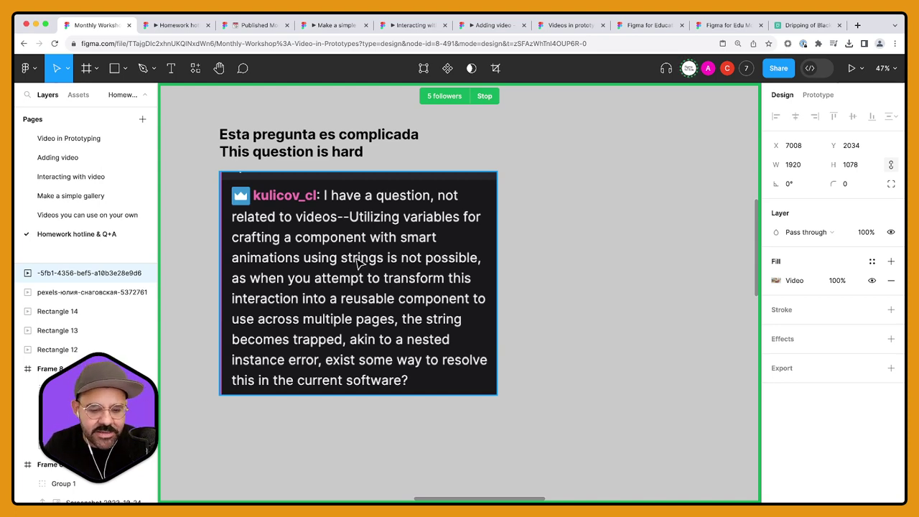
scroll(357, 263, "down", 5)
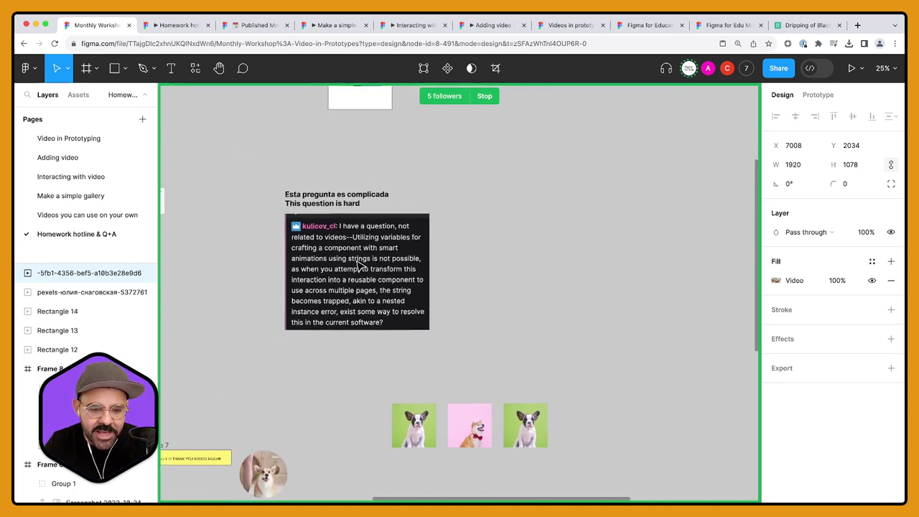
scroll(386, 276, "up", 1)
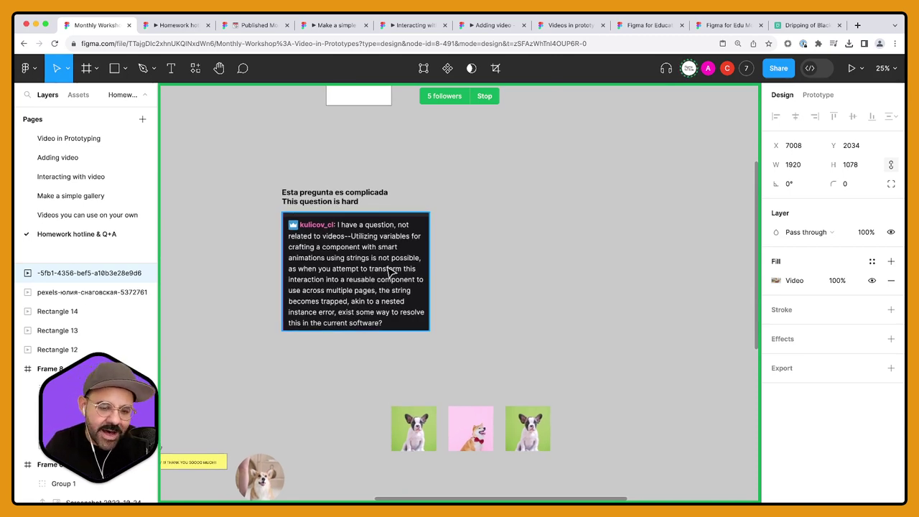
scroll(388, 269, "up", 3)
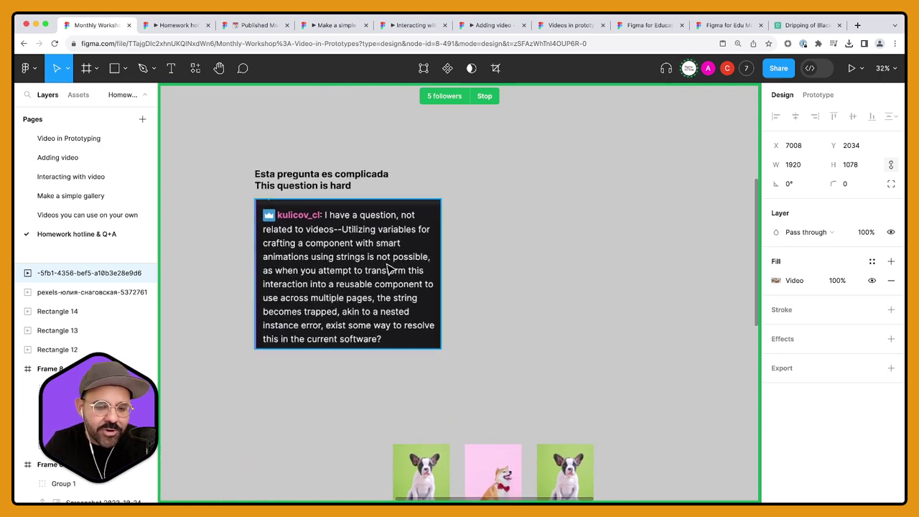
scroll(472, 263, "right", 3)
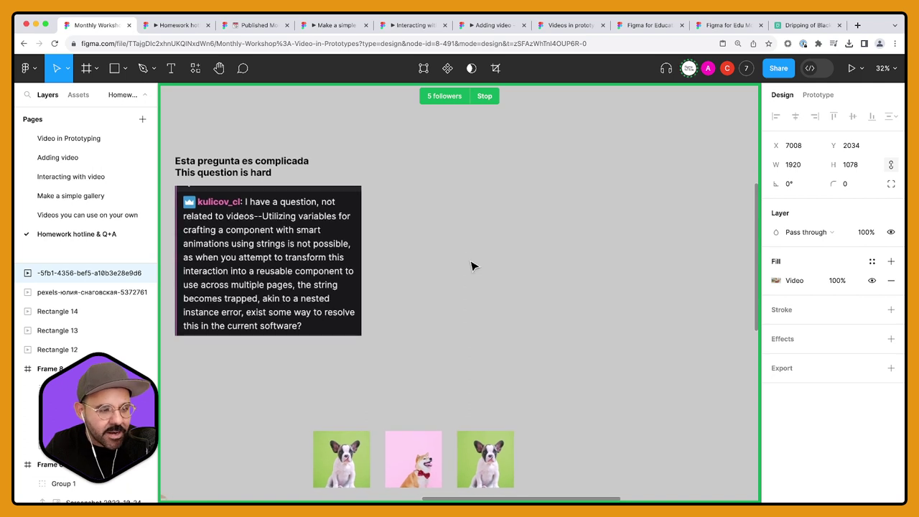
scroll(479, 269, "right", 1)
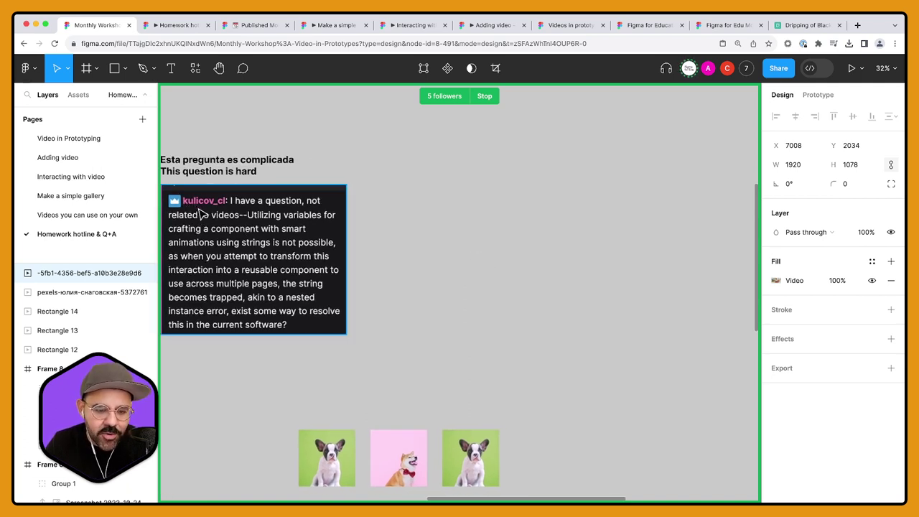
scroll(388, 228, "right", 2)
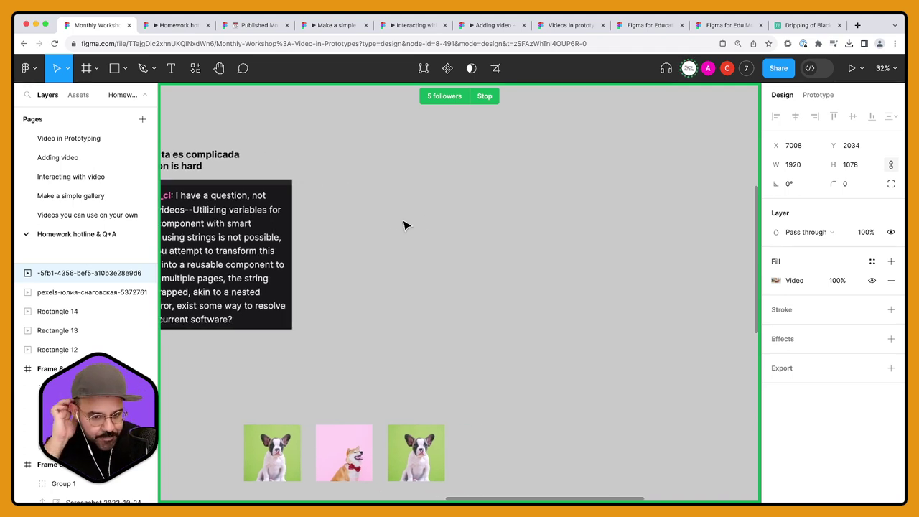
scroll(399, 235, "up", 1)
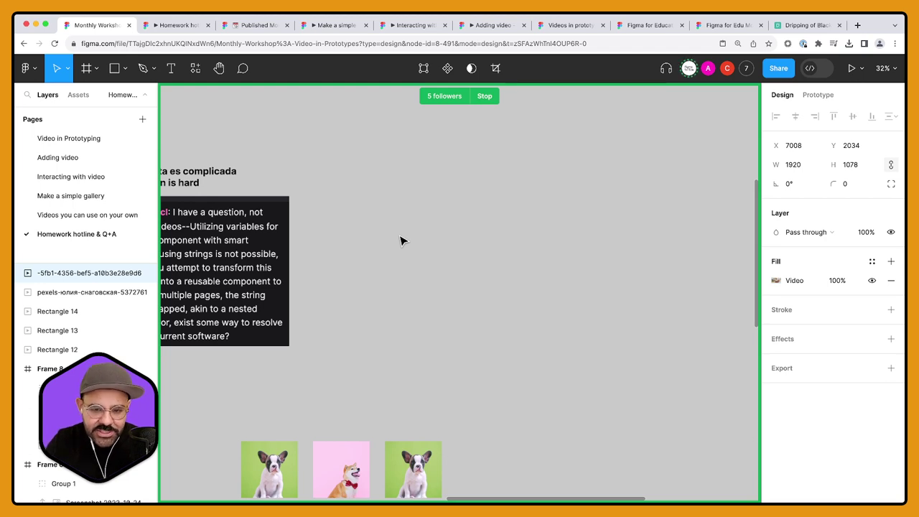
left_click(452, 273)
scroll(421, 253, "left", 2)
scroll(421, 252, "right", 2)
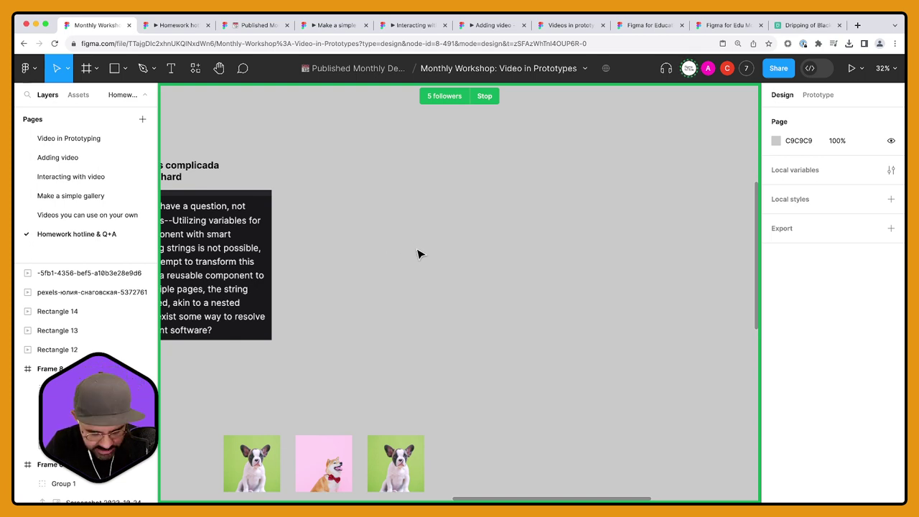
scroll(418, 254, "up", 3)
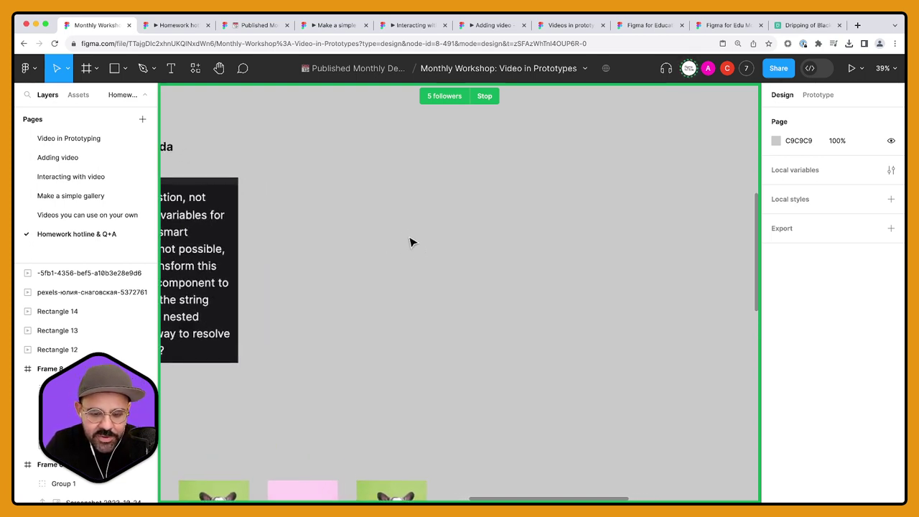
key("r")
left_click_drag(393, 196, 482, 287)
left_click_drag(437, 255, 626, 261)
left_click(553, 404)
left_click_drag(553, 405, 485, 247)
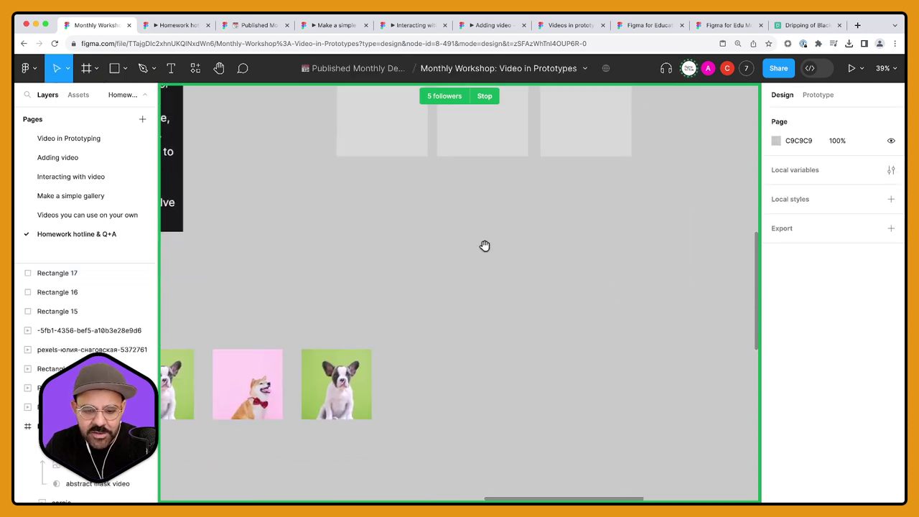
scroll(460, 241, "up", 5)
scroll(400, 316, "down", 5)
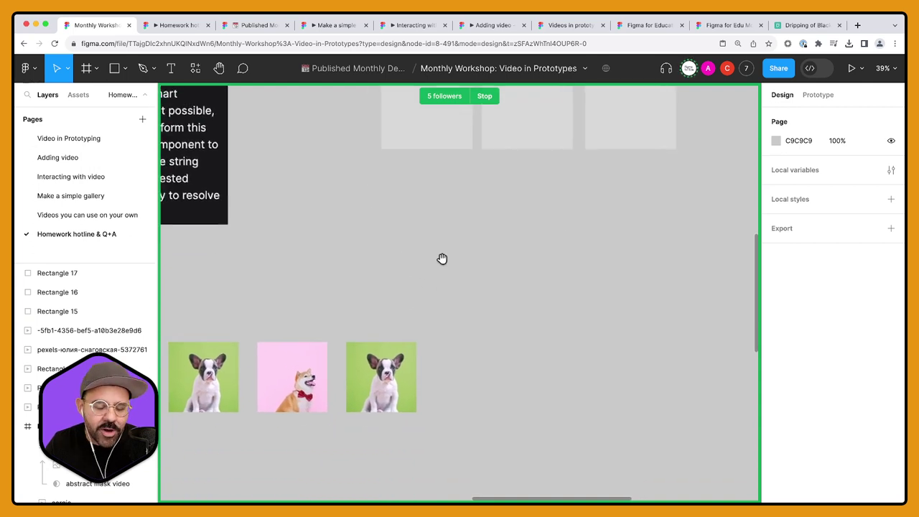
scroll(442, 258, "up", 4)
left_click_drag(488, 242, 471, 351)
key("Escape")
left_click_drag(371, 345, 574, 261)
key("Delete")
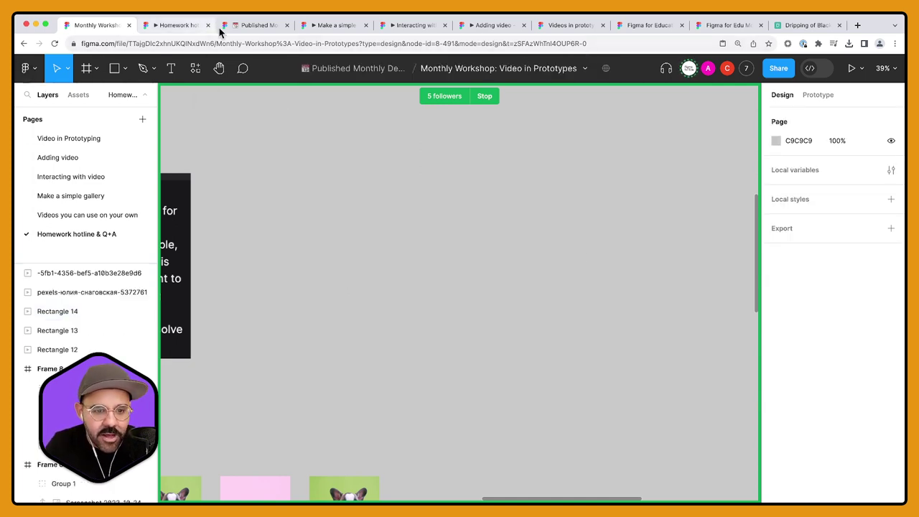
Step: Go to the creator's Figma Community profile page in the Homework hotline tab
left_click(184, 27)
left_click(175, 44)
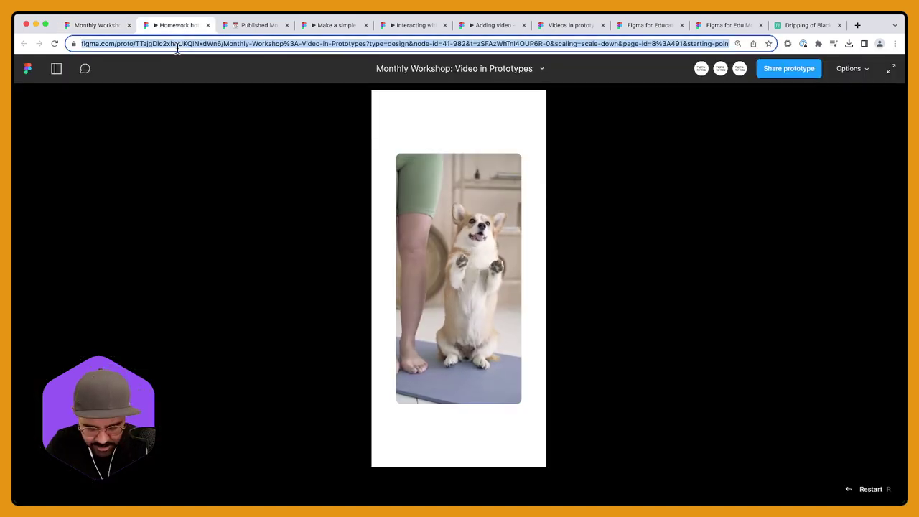
type("figma.com/@miggi")
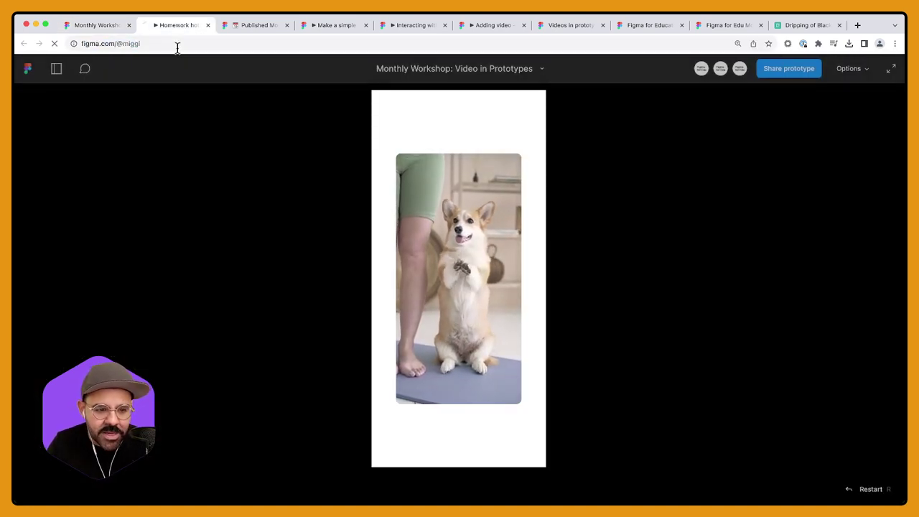
key("Return")
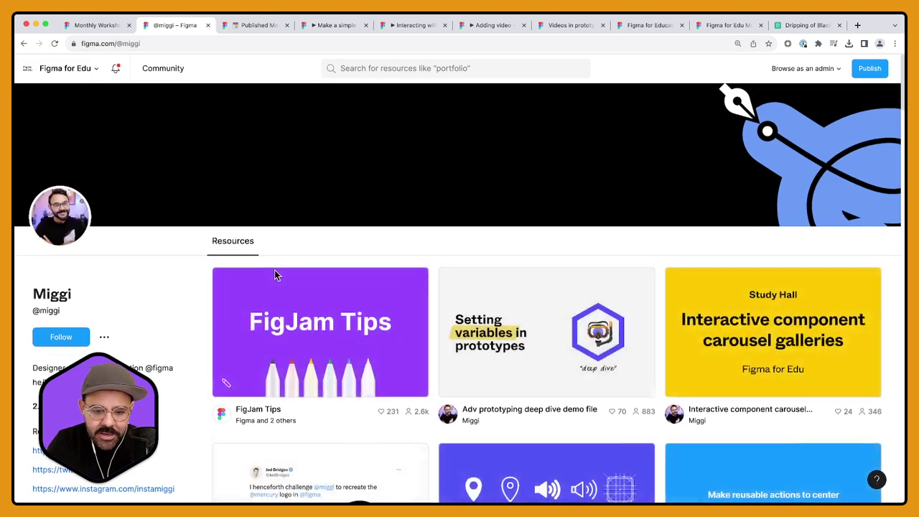
Step: Open the Adv prototyping deep dive demo file and duplicate it into your Figma drafts
scroll(276, 275, "down", 10)
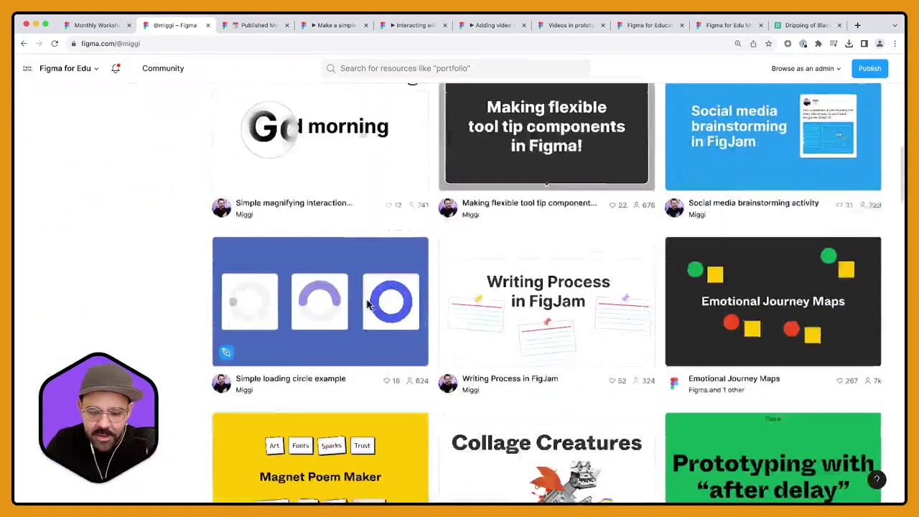
scroll(366, 306, "down", 3)
scroll(367, 305, "up", 12)
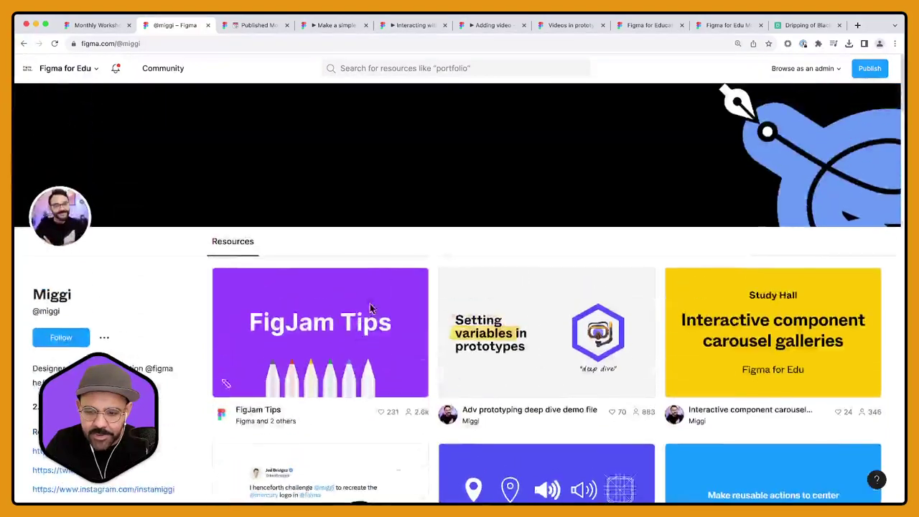
left_click(564, 359)
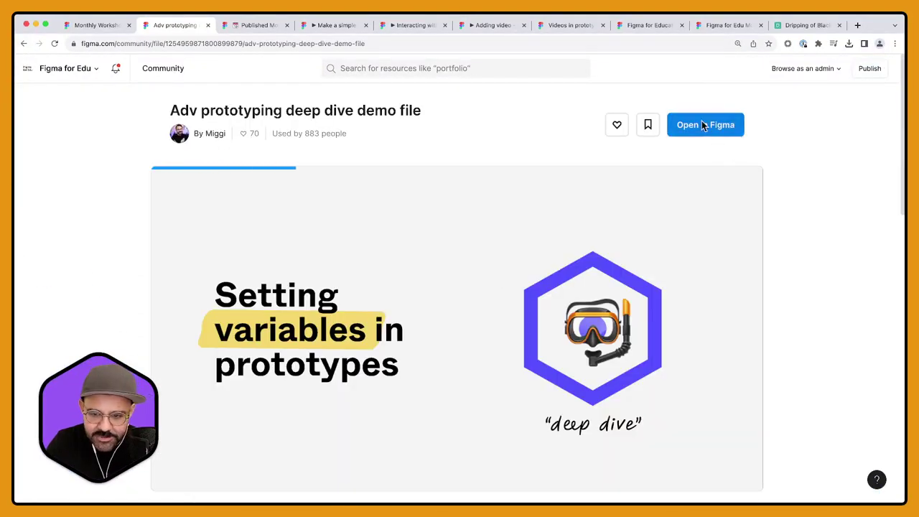
left_click(703, 125)
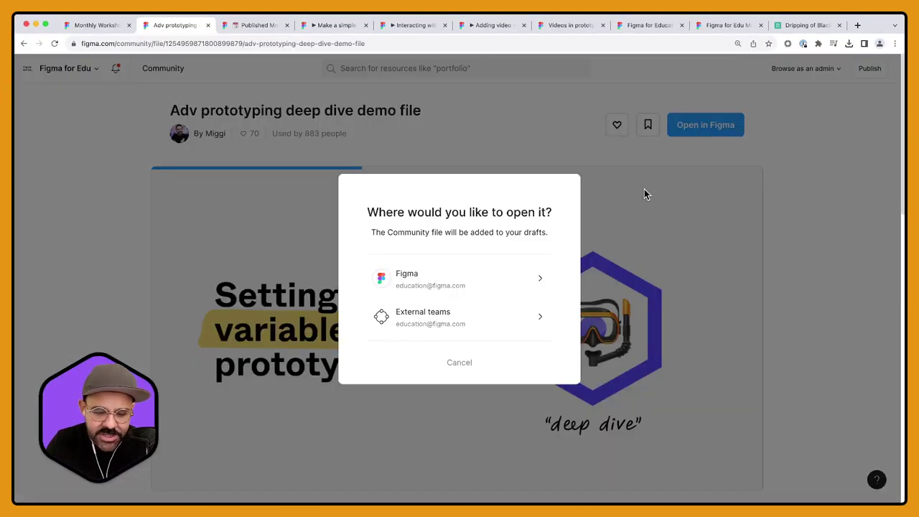
left_click(480, 321)
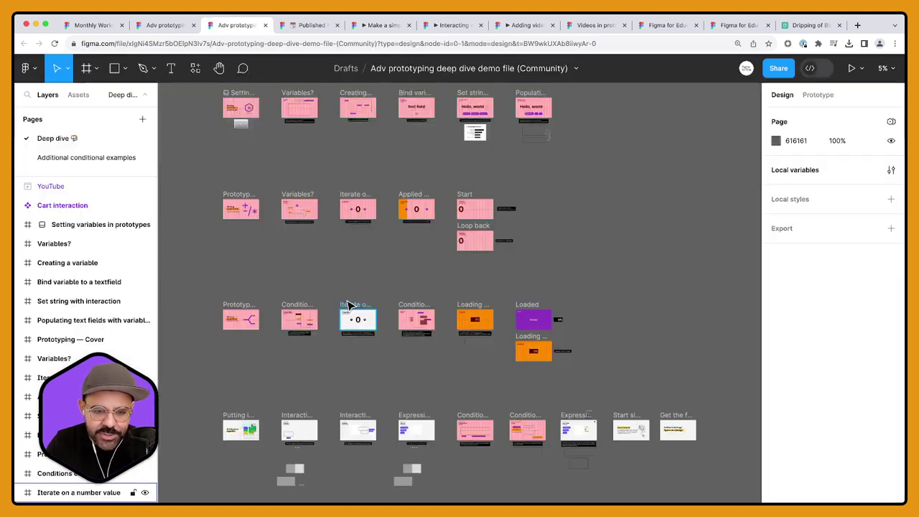
Step: Select the Expression frame and center it in view
scroll(341, 320, "down", 5)
scroll(242, 263, "up", 6)
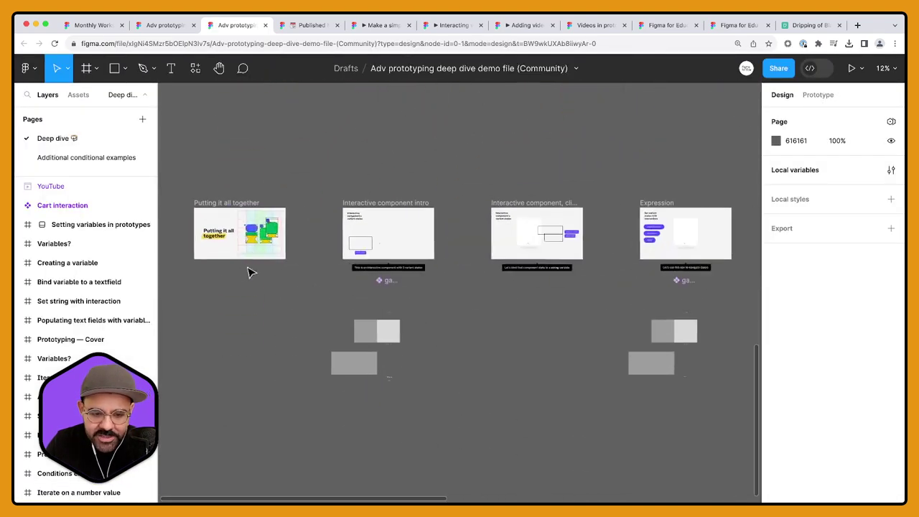
scroll(338, 306, "up", 4)
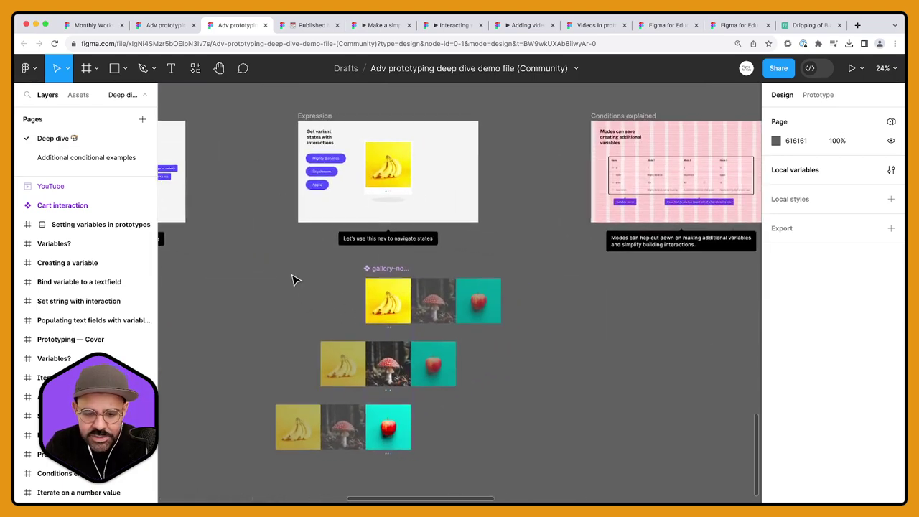
left_click(309, 116)
scroll(328, 120, "up", 3)
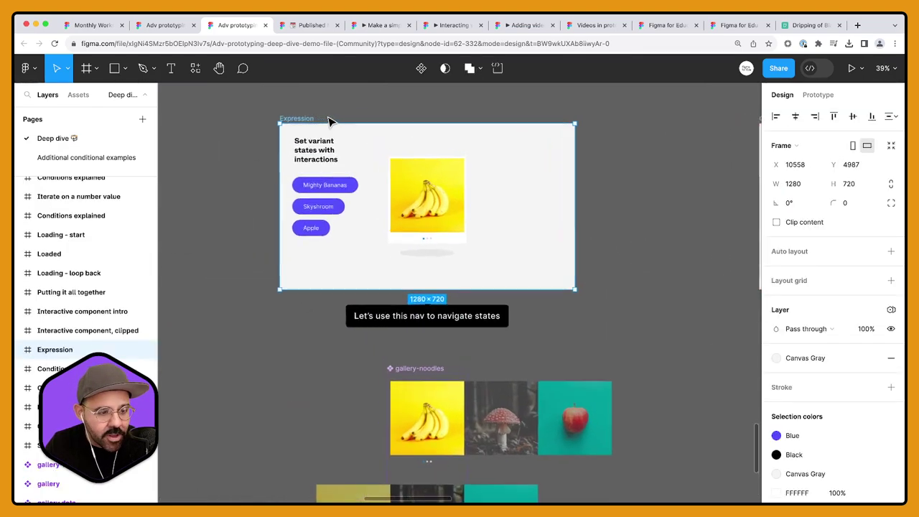
left_click_drag(328, 119, 271, 158)
scroll(271, 158, "up", 3)
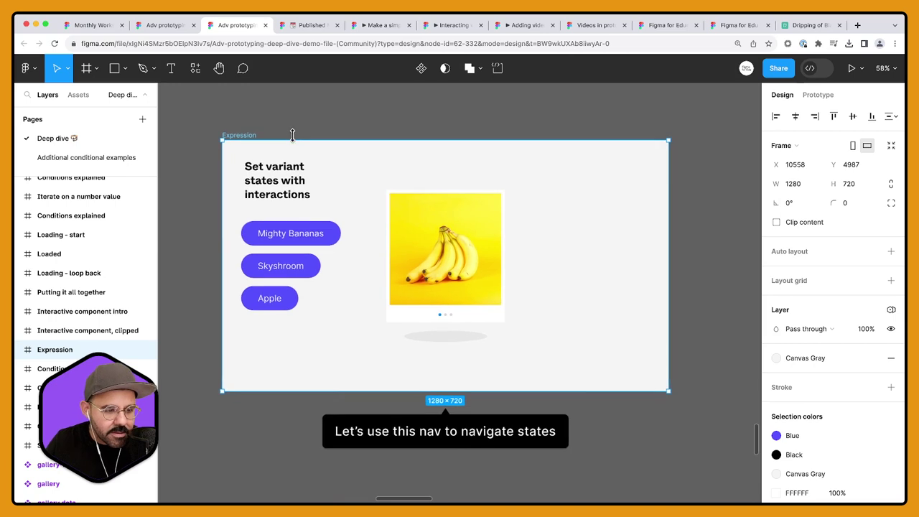
Step: Preview the Expression frame full size, cycling through the bananas, mushroom and apple images
key("shift+space")
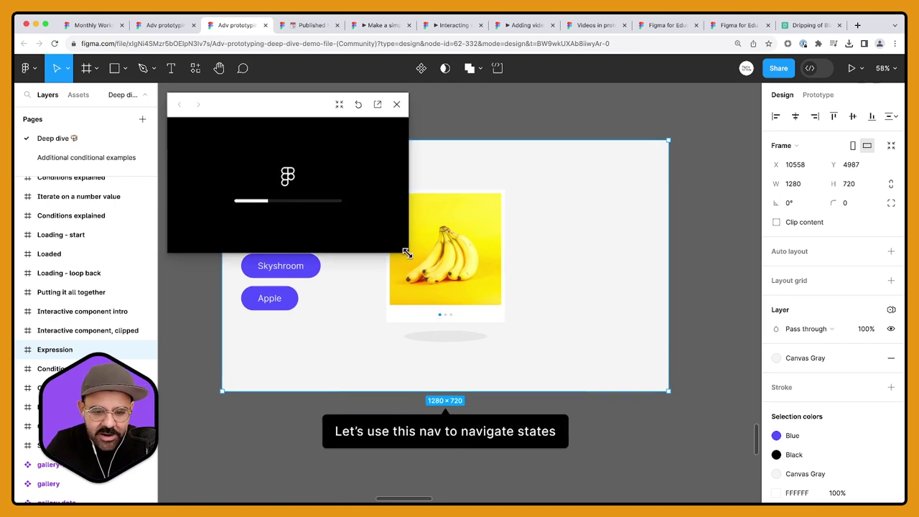
left_click_drag(406, 251, 655, 433)
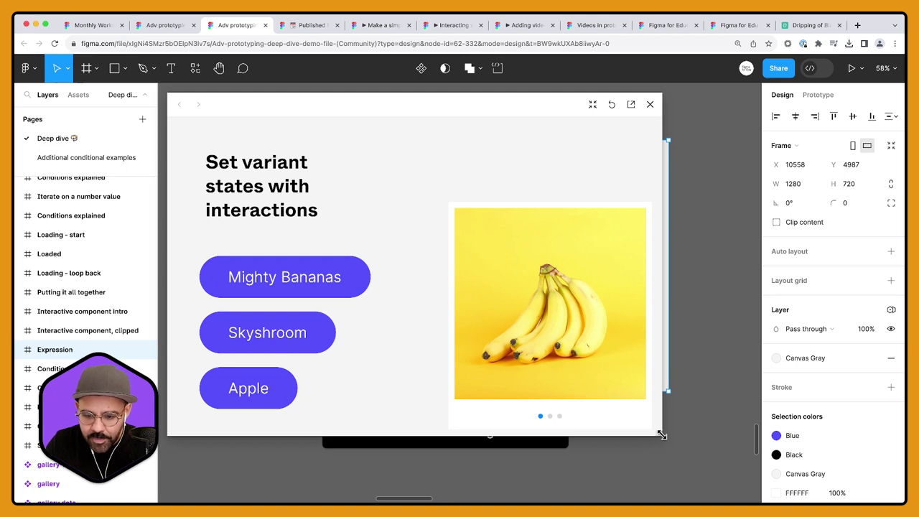
left_click_drag(662, 435, 755, 486)
left_click(238, 331)
left_click(278, 291)
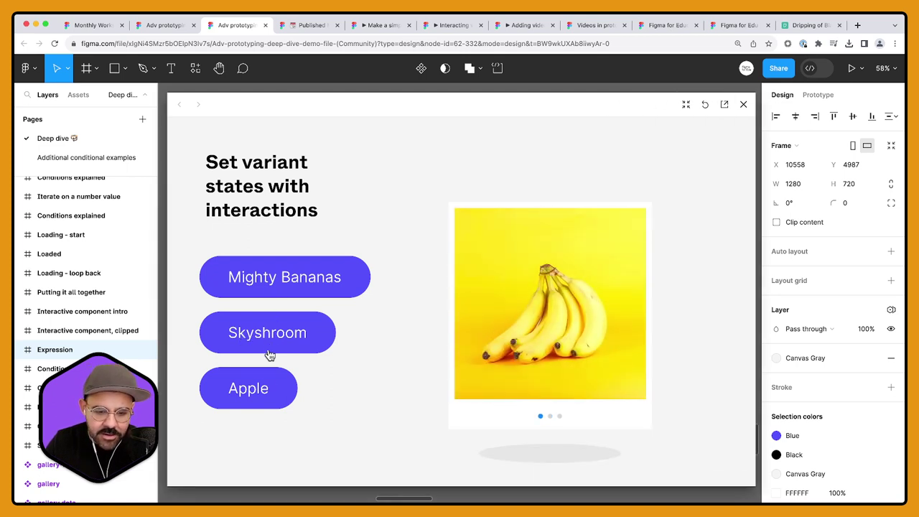
left_click(266, 380)
left_click(289, 275)
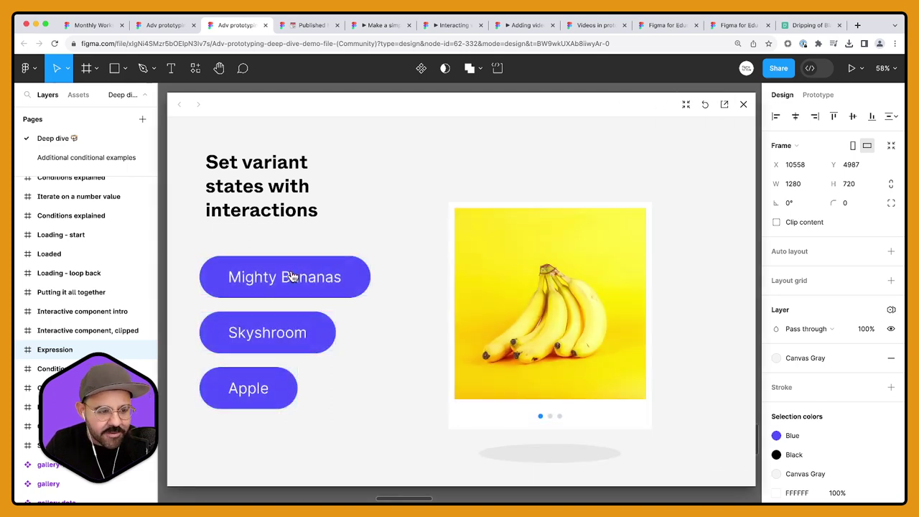
left_click(276, 336)
left_click(243, 384)
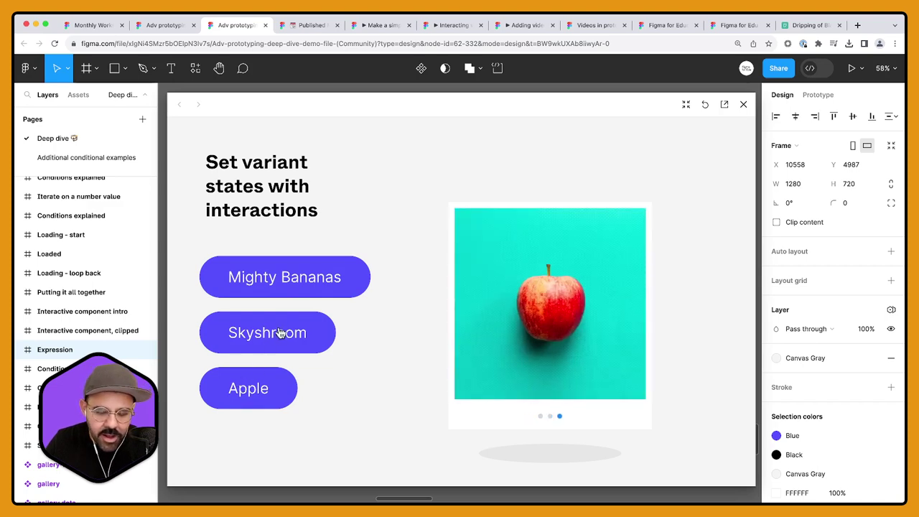
left_click(280, 334)
left_click(352, 267)
left_click(743, 104)
Step: Inspect the gallery's On drag interactions in the prototyping settings, then close the details
scroll(542, 226, "down", 5)
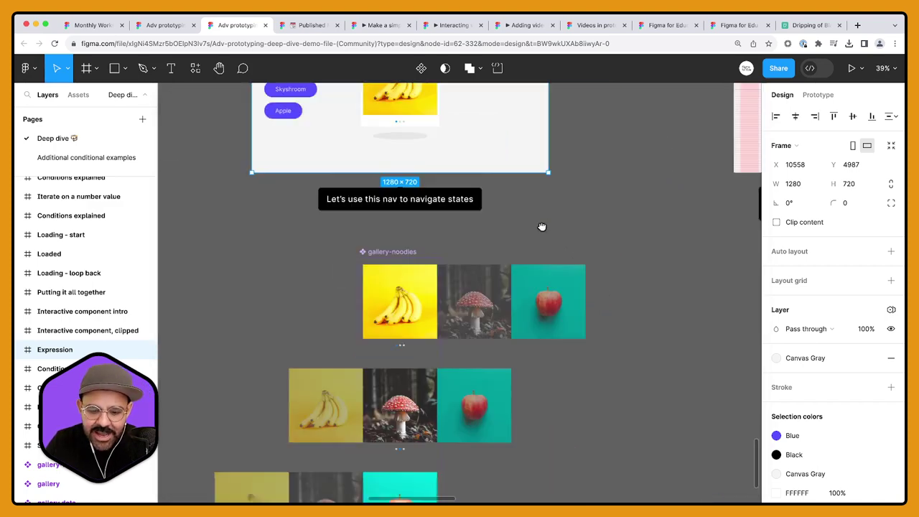
scroll(685, 260, "down", 3)
left_click(817, 94)
scroll(627, 348, "down", 3)
scroll(398, 260, "up", 3)
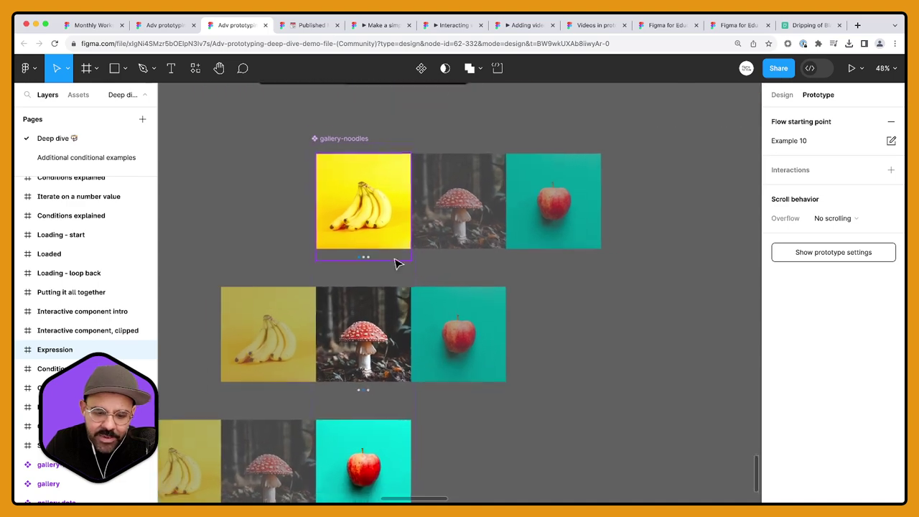
left_click(538, 257)
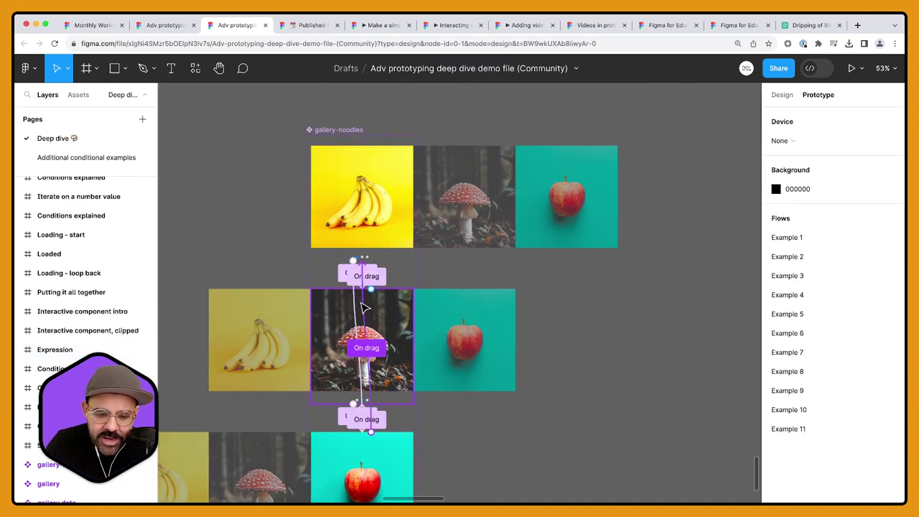
scroll(364, 289, "up", 5)
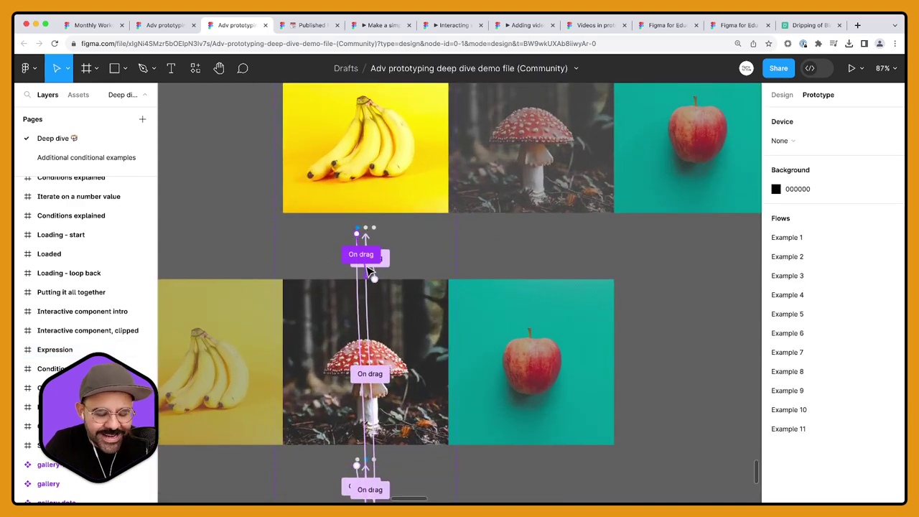
scroll(361, 301, "down", 3)
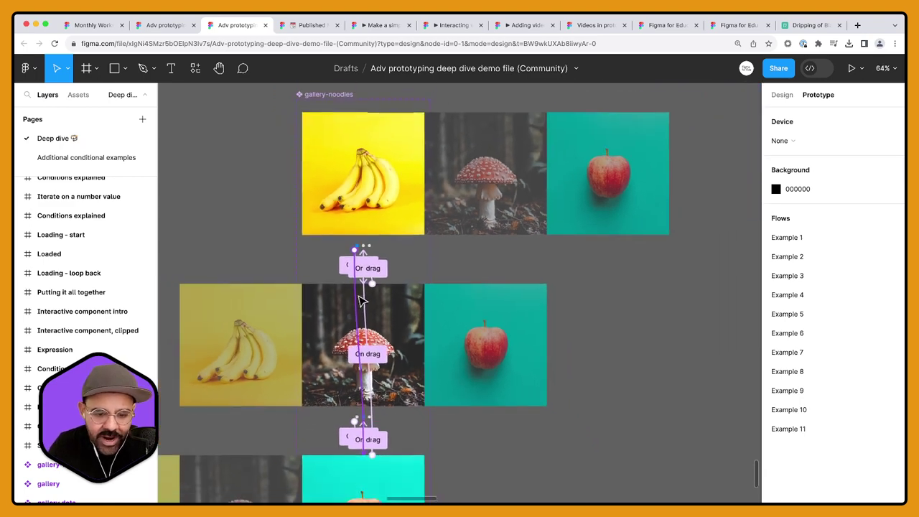
scroll(361, 301, "down", 4)
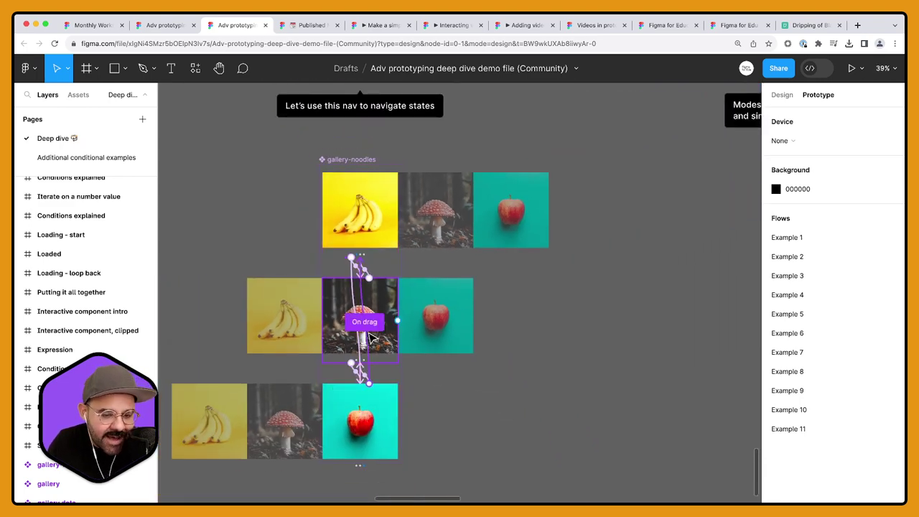
scroll(361, 373, "up", 5)
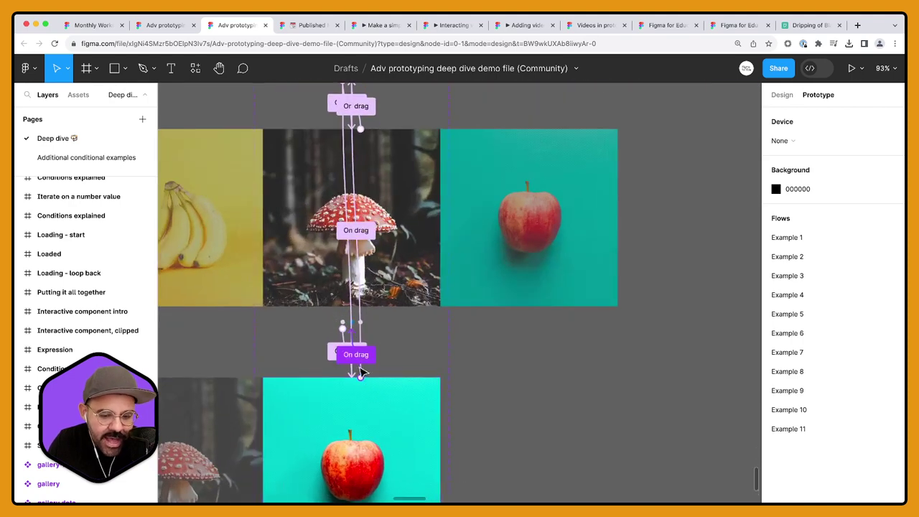
left_click(363, 361)
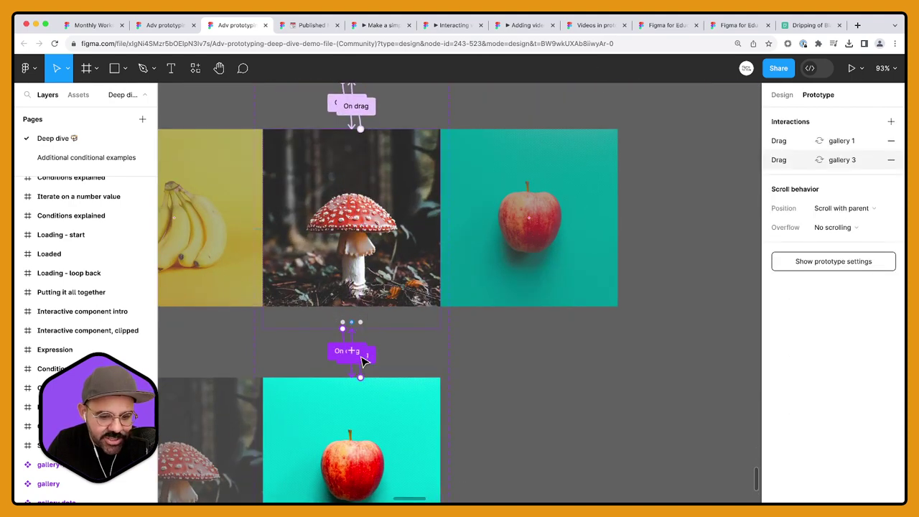
scroll(365, 349, "down", 2)
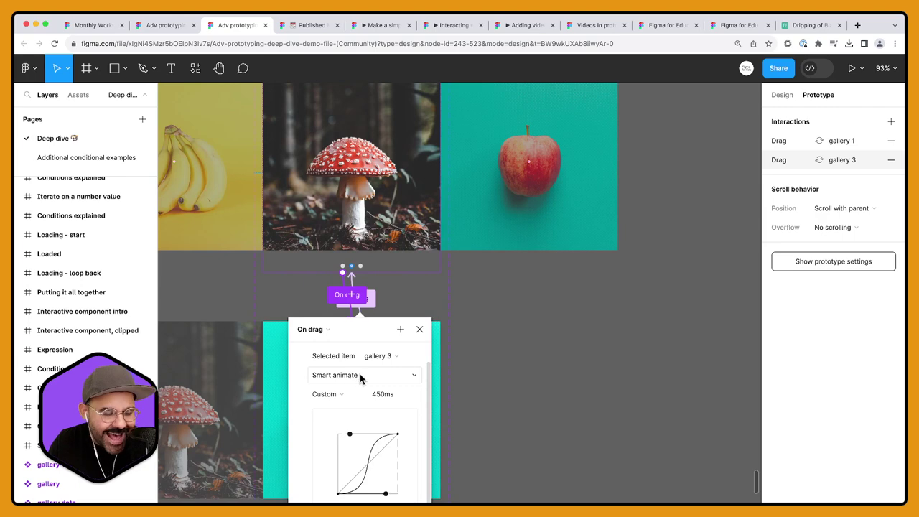
left_click(536, 339)
scroll(539, 336, "down", 5)
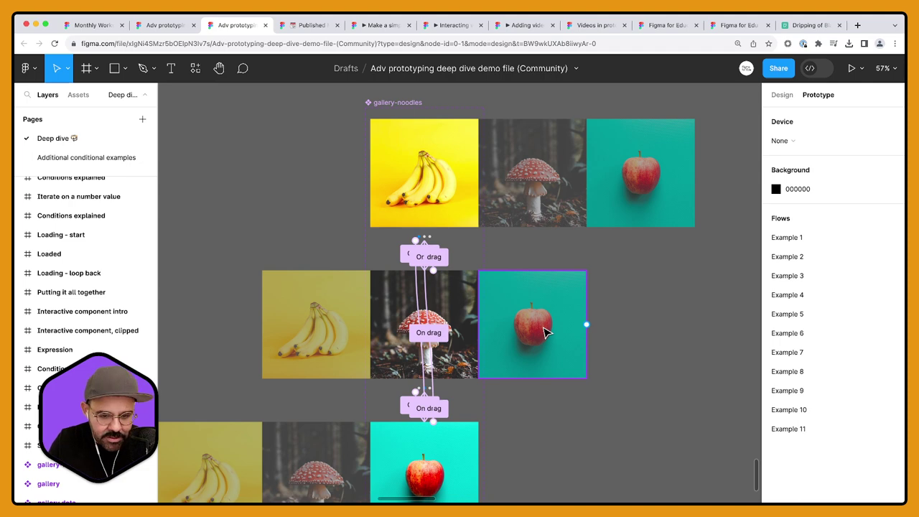
scroll(631, 319, "down", 2)
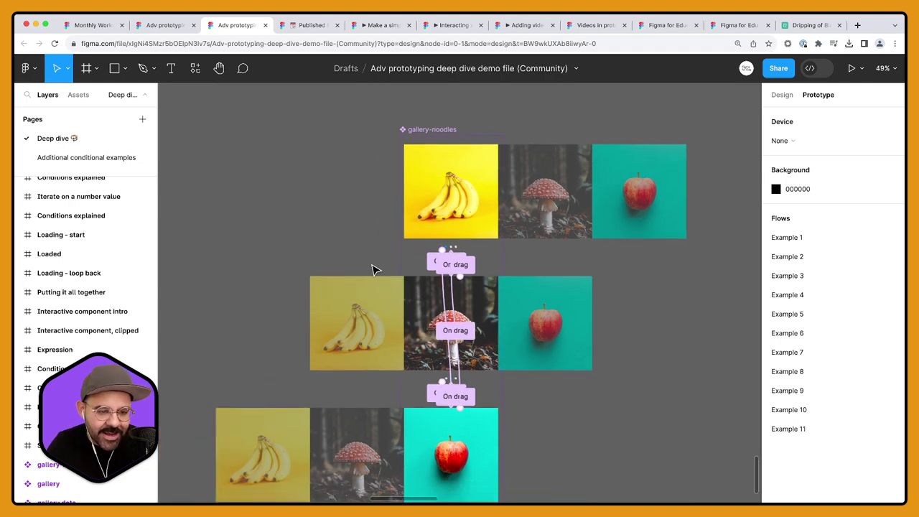
Step: Draw a small circle knob on the empty canvas of the Monthly Workshop file
left_click(94, 26)
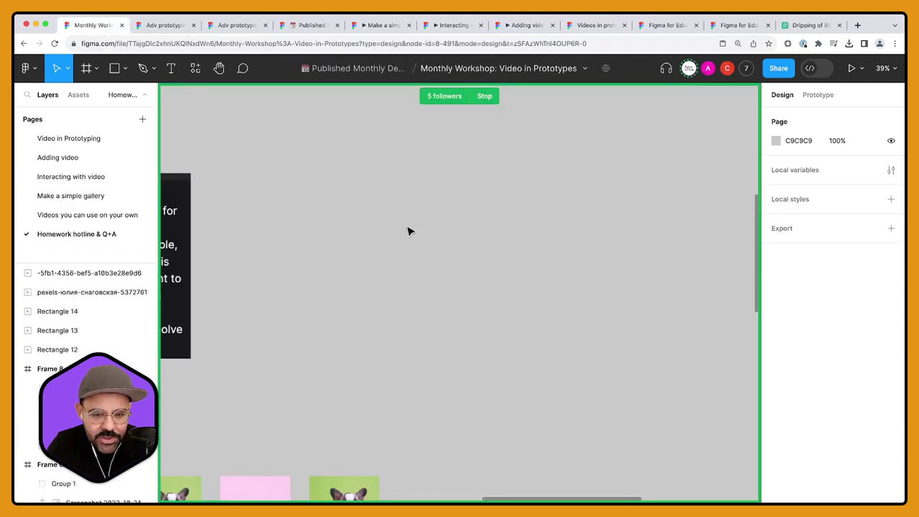
scroll(364, 230, "left", 2)
scroll(402, 229, "right", 2)
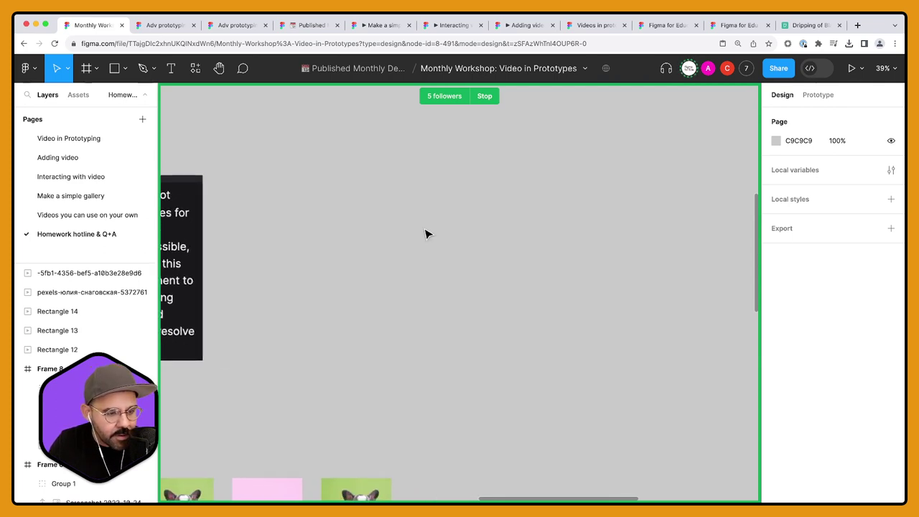
scroll(425, 234, "up", 3)
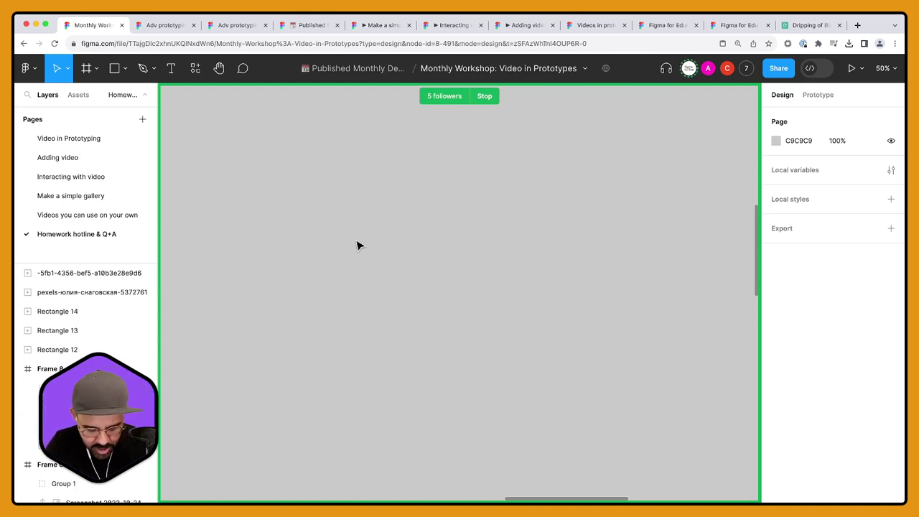
key("o")
left_click_drag(352, 204, 385, 236)
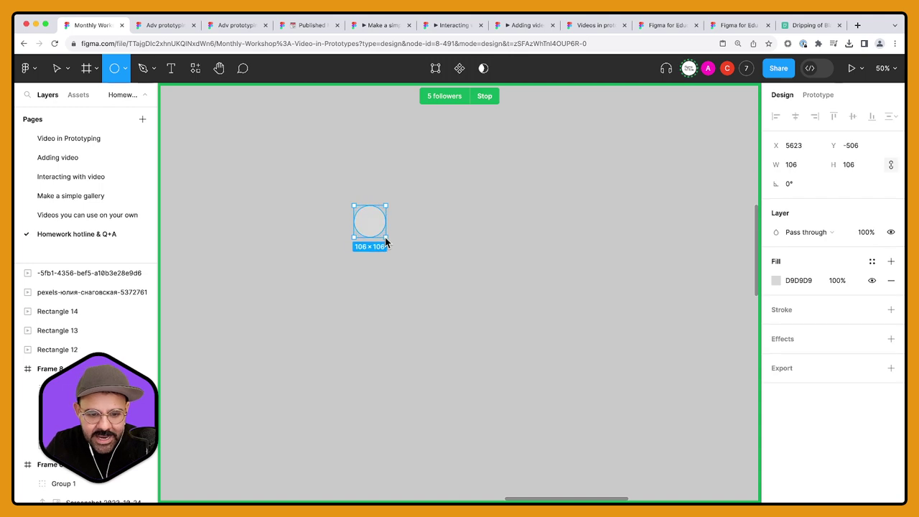
scroll(396, 231, "up", 3)
left_click(408, 238)
scroll(426, 268, "up", 2)
left_click(384, 262)
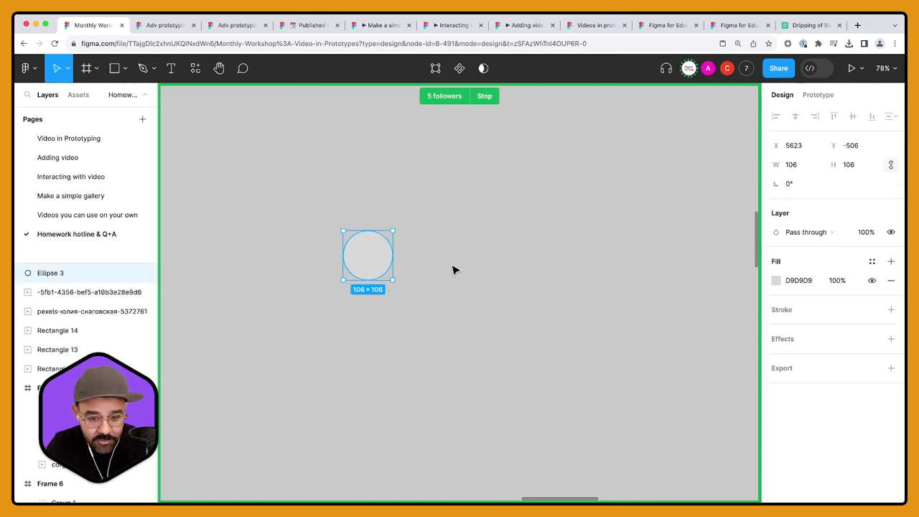
Step: Draw a 324×124 track rectangle with corner radius 200 and send it behind the knob
key("r")
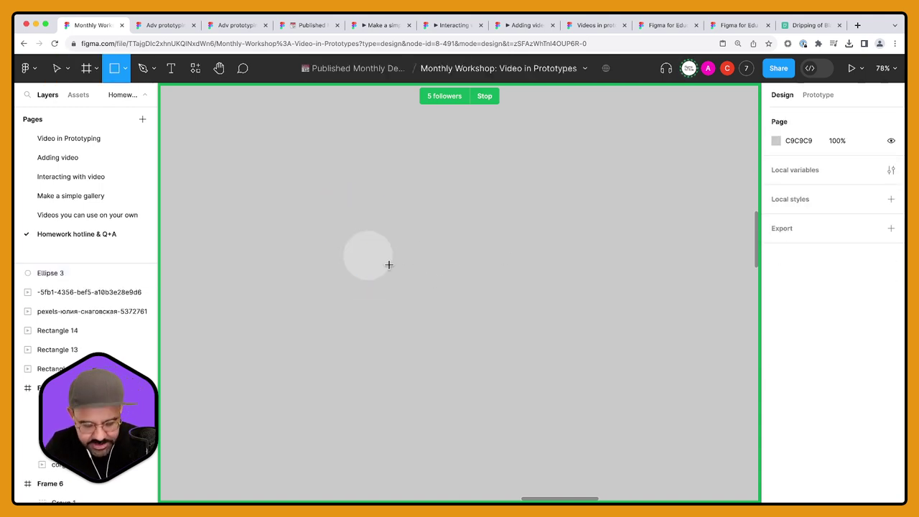
left_click_drag(337, 231, 488, 288)
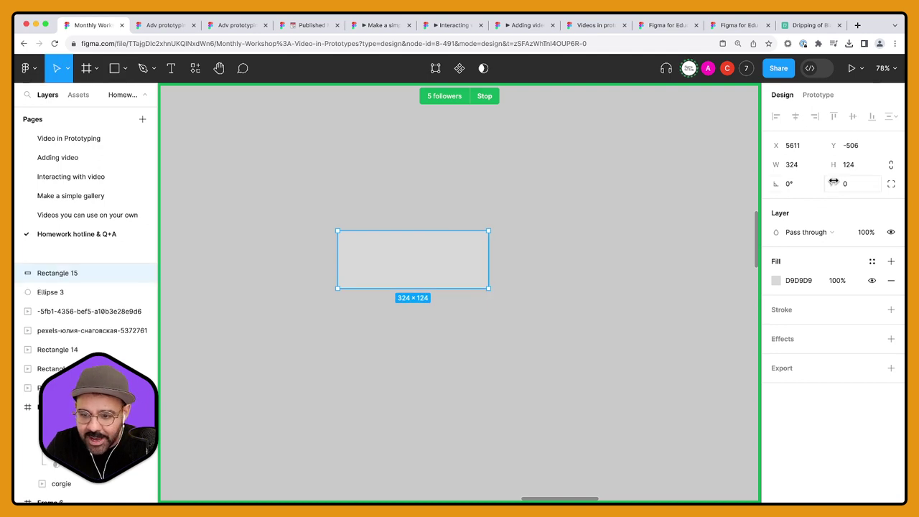
left_click_drag(833, 181, 533, 234)
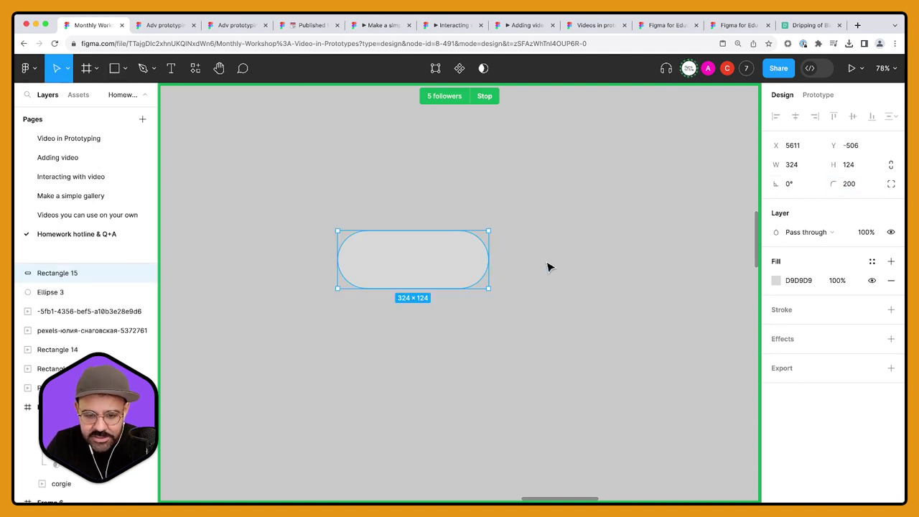
key("bracketleft")
key("Escape")
Step: Fill the knob dark grey and position it at the pill's left end
left_click(371, 259)
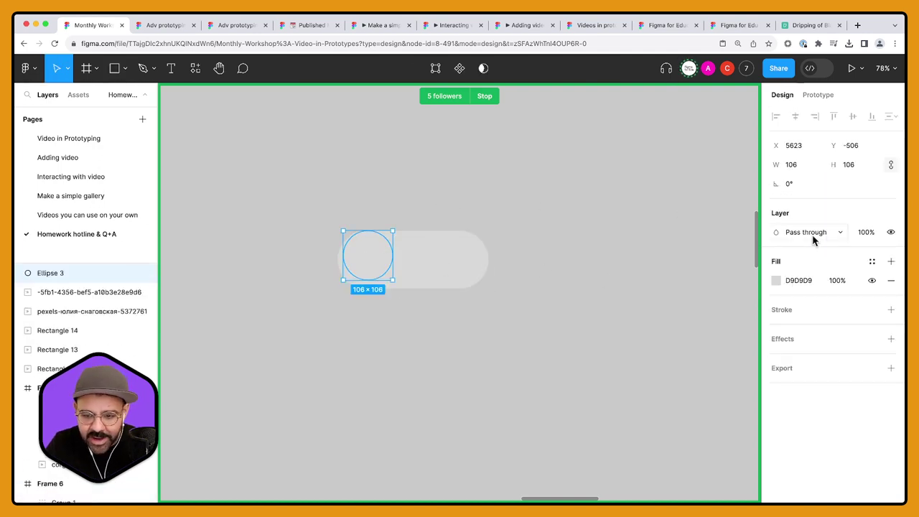
left_click(776, 280)
left_click_drag(632, 280, 566, 289)
left_click(445, 320)
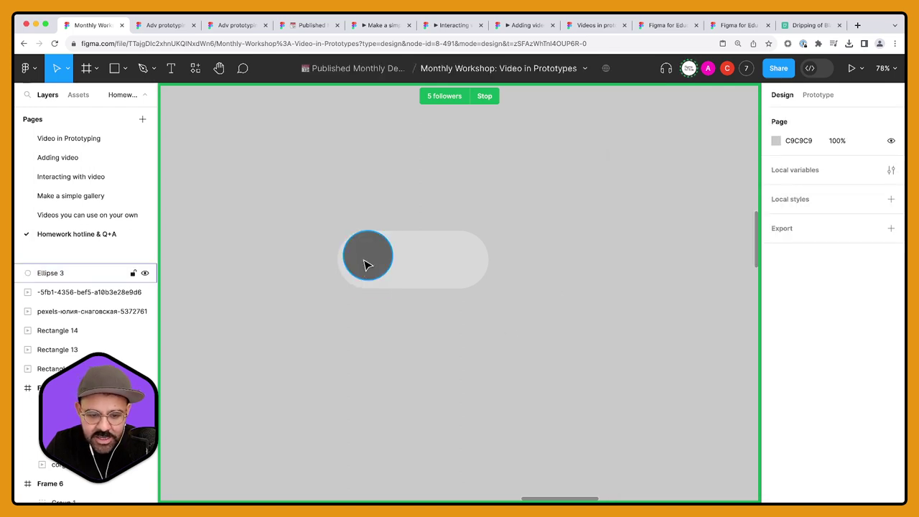
left_click_drag(367, 264, 366, 269)
left_click(375, 343)
Step: Duplicate the toggle below the first and move its knob to the right end
scroll(375, 342, "right", 1)
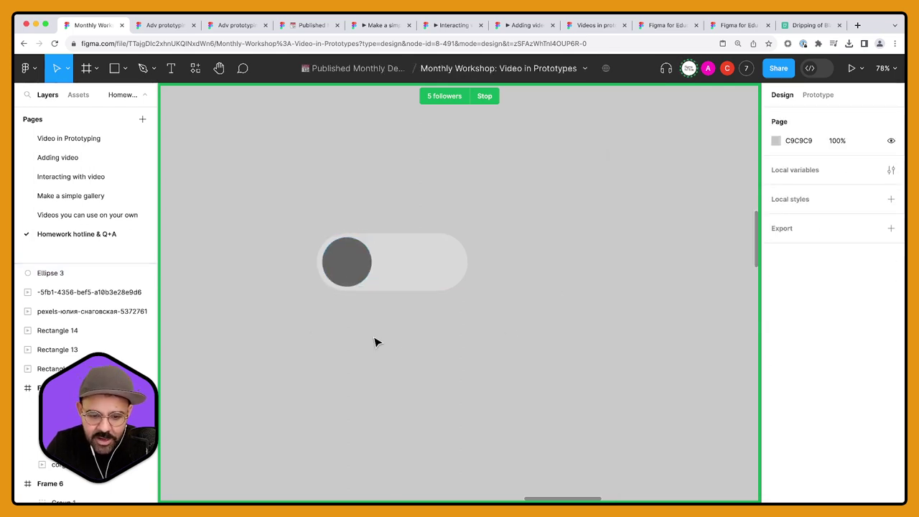
left_click_drag(300, 342, 363, 287)
left_click_drag(441, 266, 429, 338)
left_click_drag(353, 353, 440, 346)
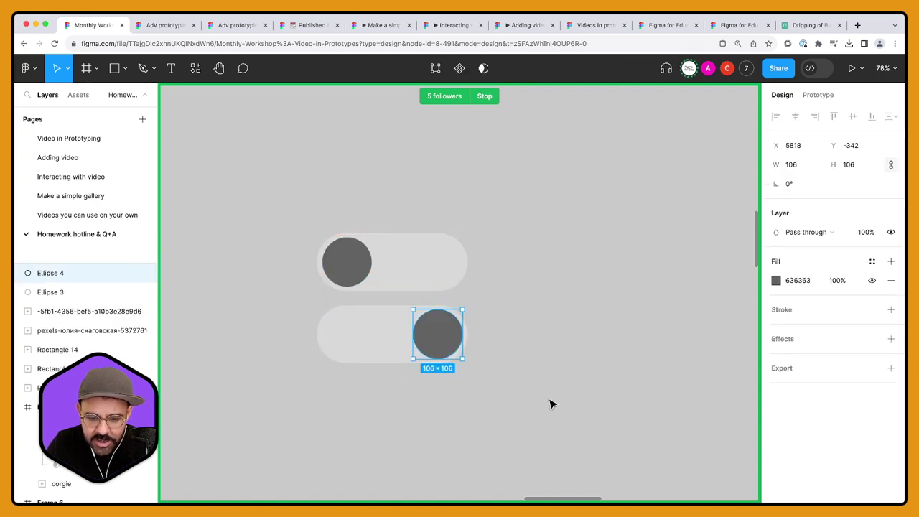
left_click(550, 404)
Step: Recolour the upper knob green and the lower knob red FF2929
left_click(347, 260)
left_click(776, 281)
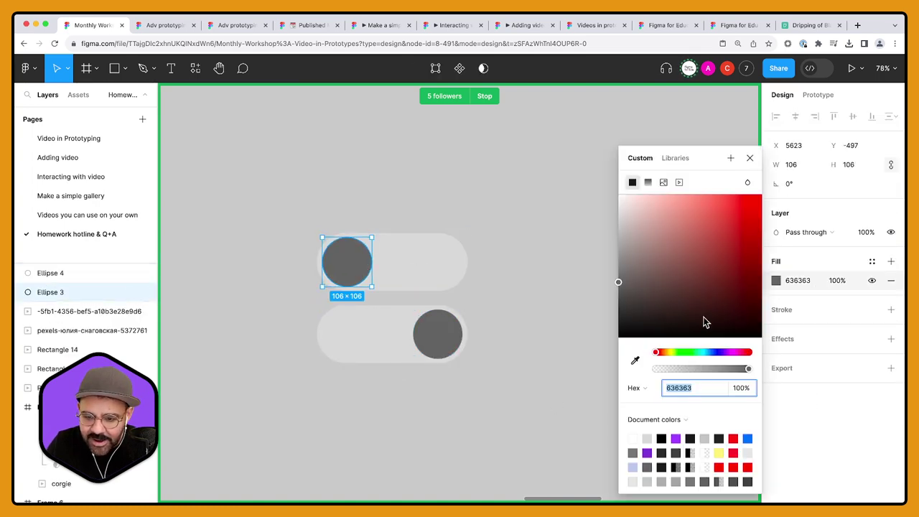
key("ctrl+v")
key("Return")
left_click(463, 337)
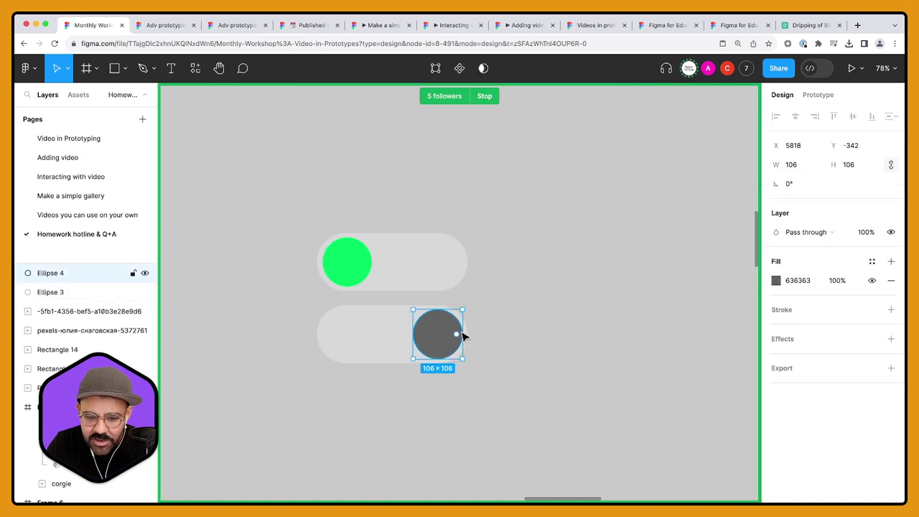
left_click(775, 280)
type("FF2929")
key("Return")
Step: Fill both pill tracks white, then make the lower track light grey DADADA
left_click(460, 329)
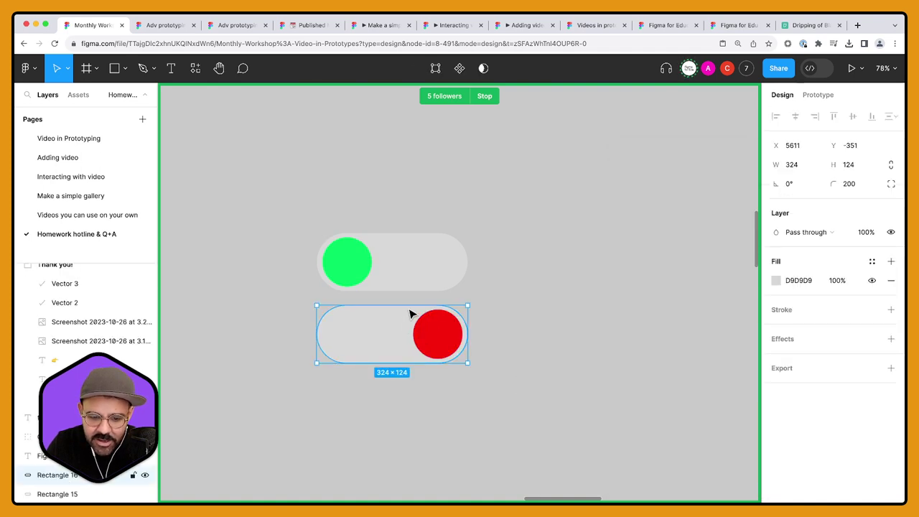
left_click(431, 262, "shift")
left_click(775, 329)
left_click_drag(653, 287, 553, 163)
left_click(553, 163)
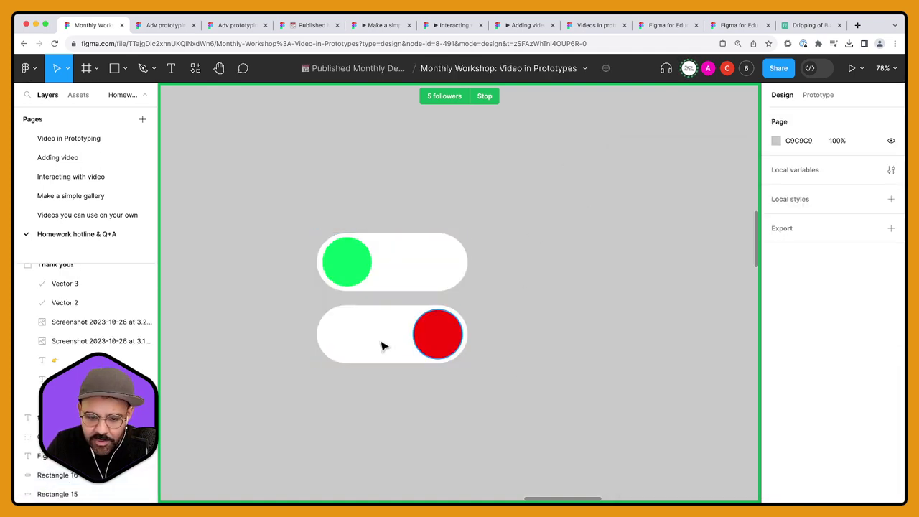
left_click(383, 343)
left_click(776, 280)
left_click(618, 215)
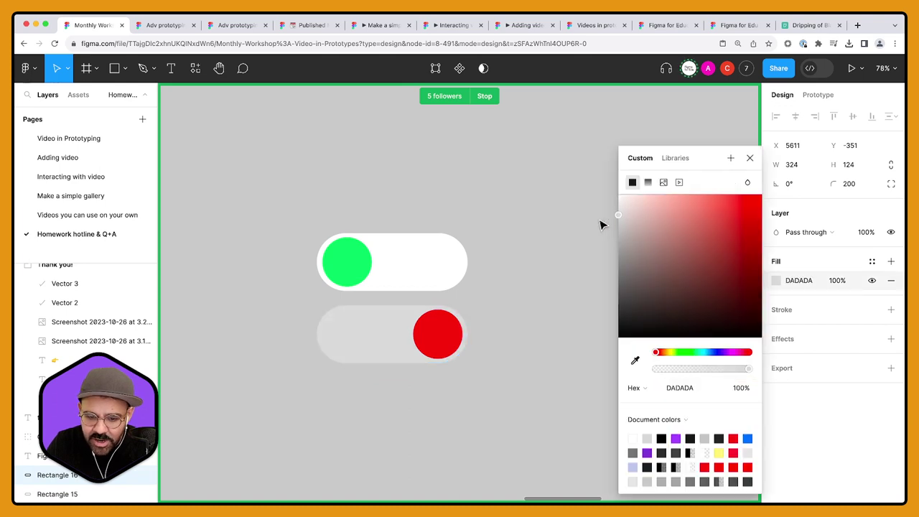
left_click(580, 290)
scroll(546, 296, "down", 1)
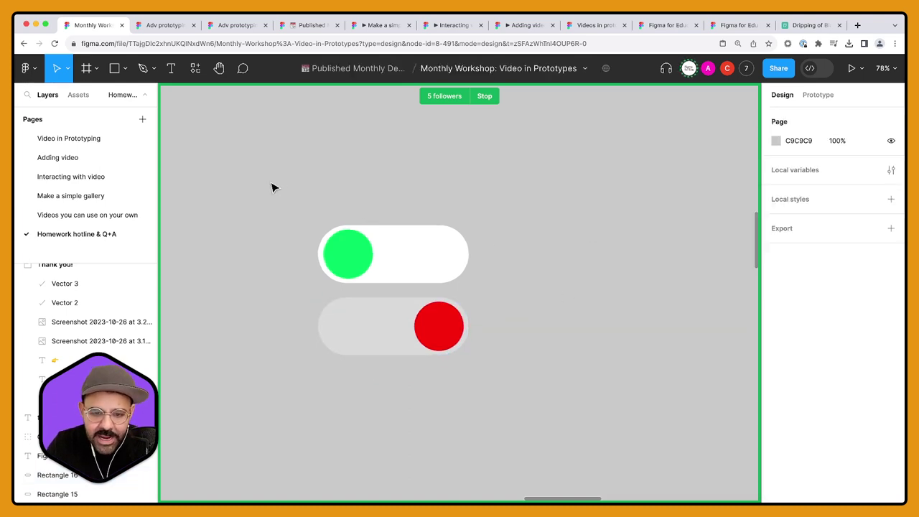
Step: Turn the top and bottom toggles into components
right_click(396, 251)
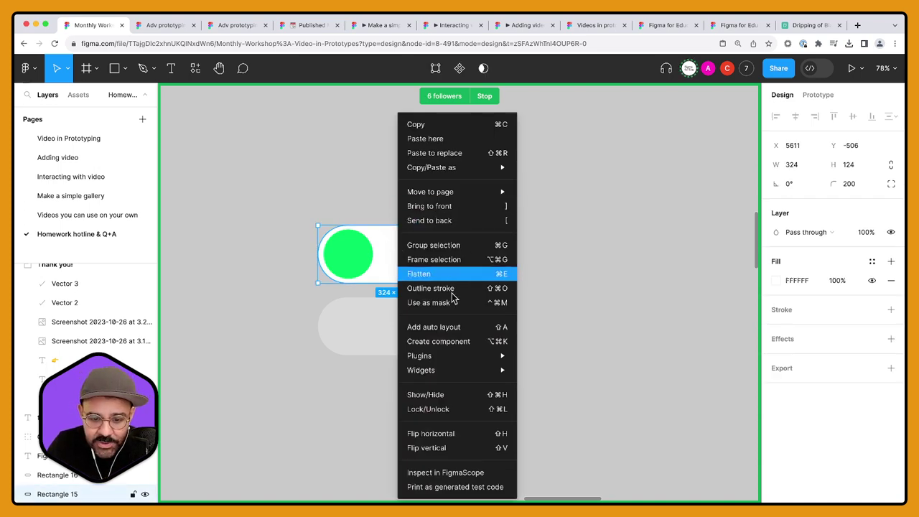
left_click(459, 342)
left_click(356, 319)
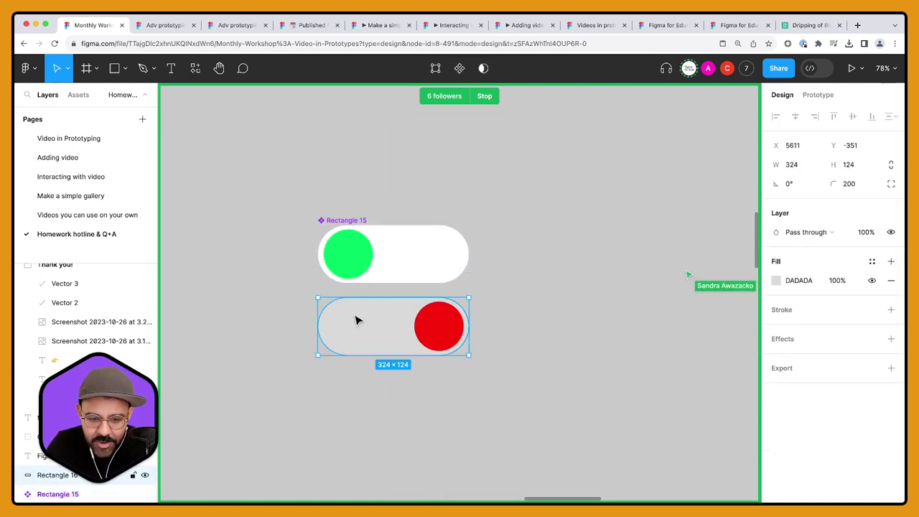
right_click(358, 321)
left_click(413, 342)
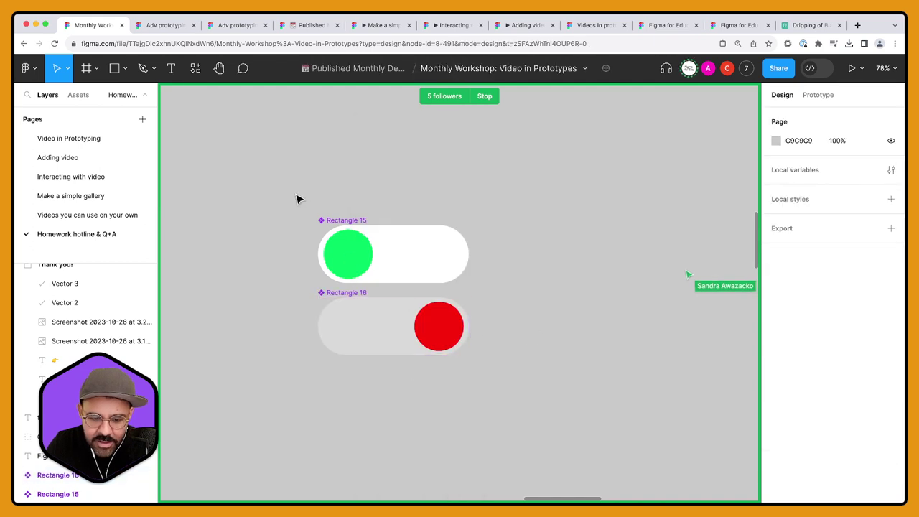
Step: Wrap the green top toggle and the red bottom toggle each in its own frame
left_click_drag(297, 199, 519, 422)
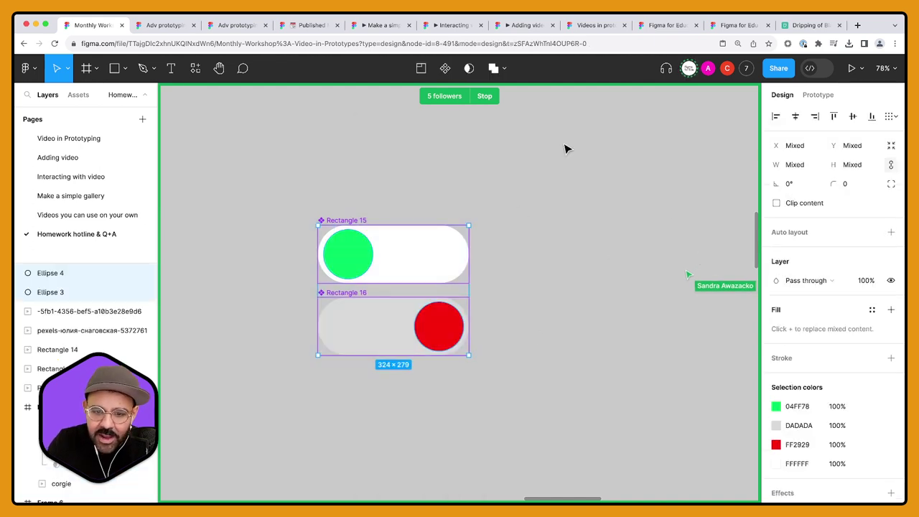
left_click(591, 318)
left_click_drag(260, 160, 524, 421)
scroll(824, 324, "down", 3)
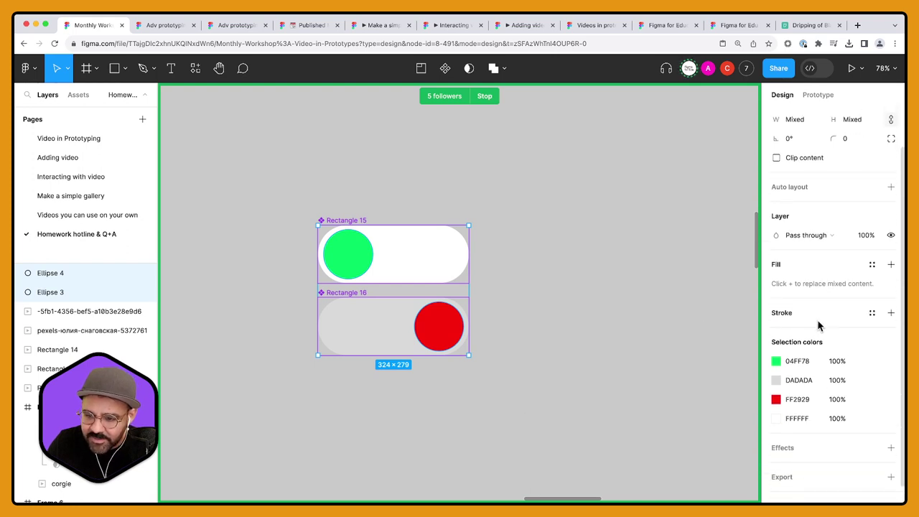
left_click(533, 276)
key("Tab")
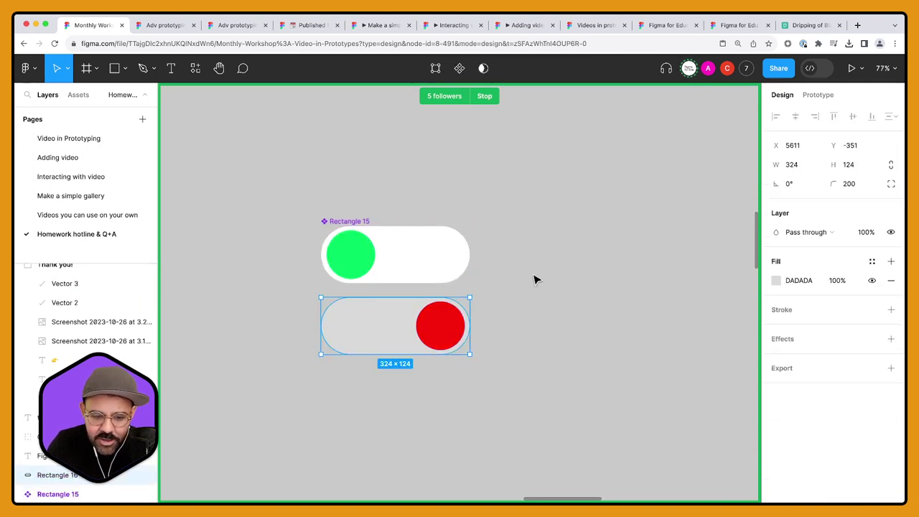
key("shift+Tab")
key("Return")
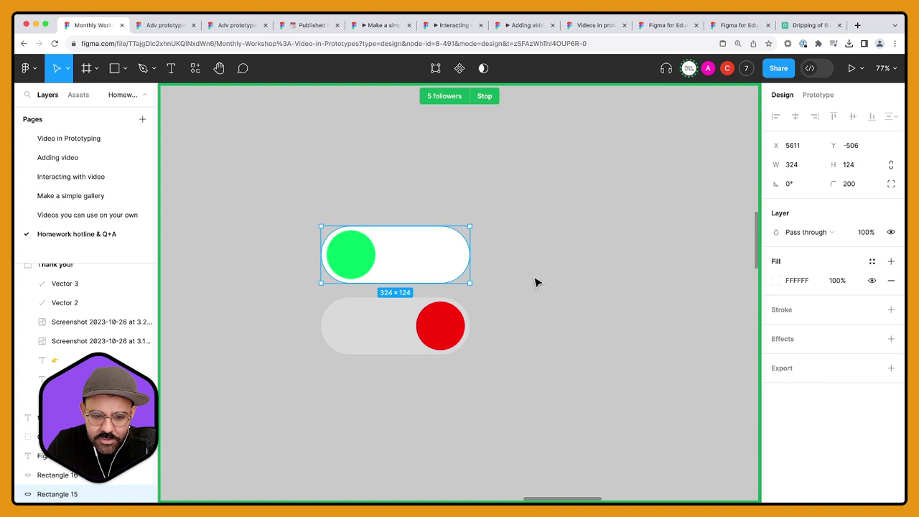
right_click(402, 252)
left_click(437, 260)
right_click(371, 323)
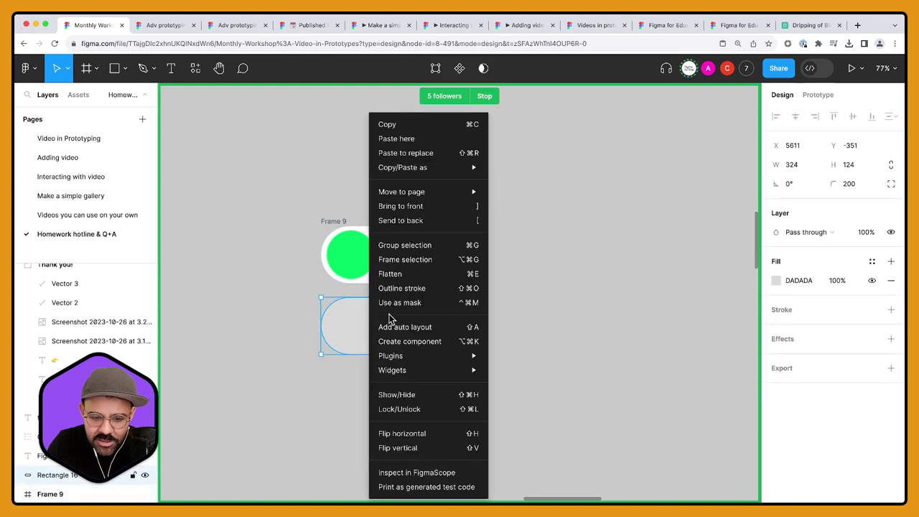
left_click(424, 263)
Step: Marquee-select both toggle frames and create a component set from them
left_click(563, 300)
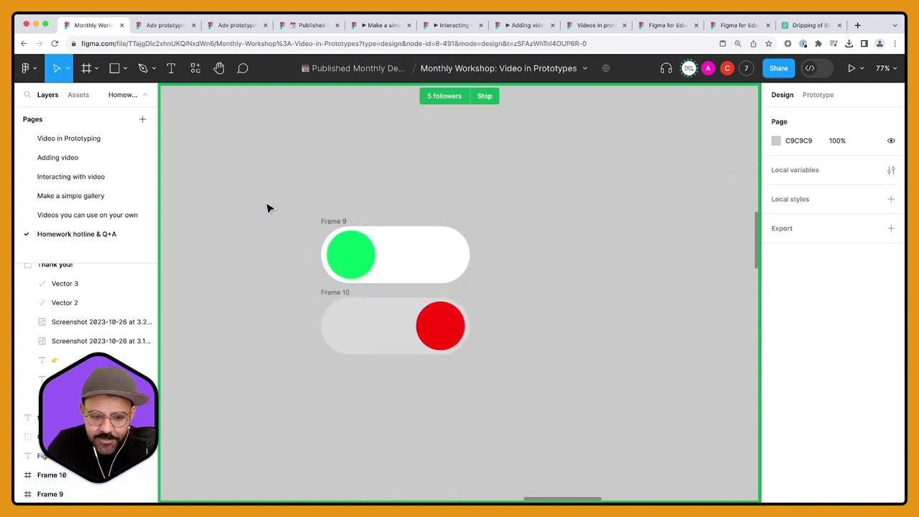
left_click_drag(266, 203, 538, 440)
left_click(453, 68)
left_click(448, 127)
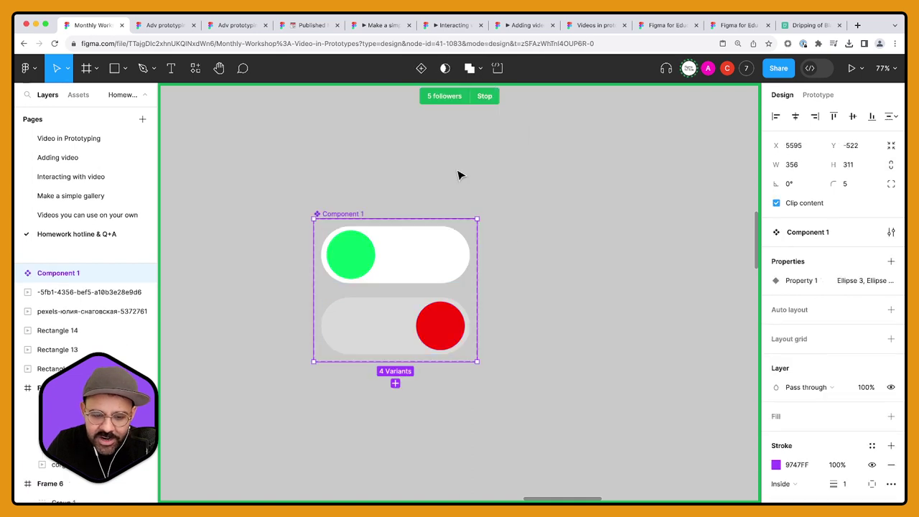
left_click(553, 303)
Step: Set the green variant's value to True and the red variant's to False
left_click(416, 246)
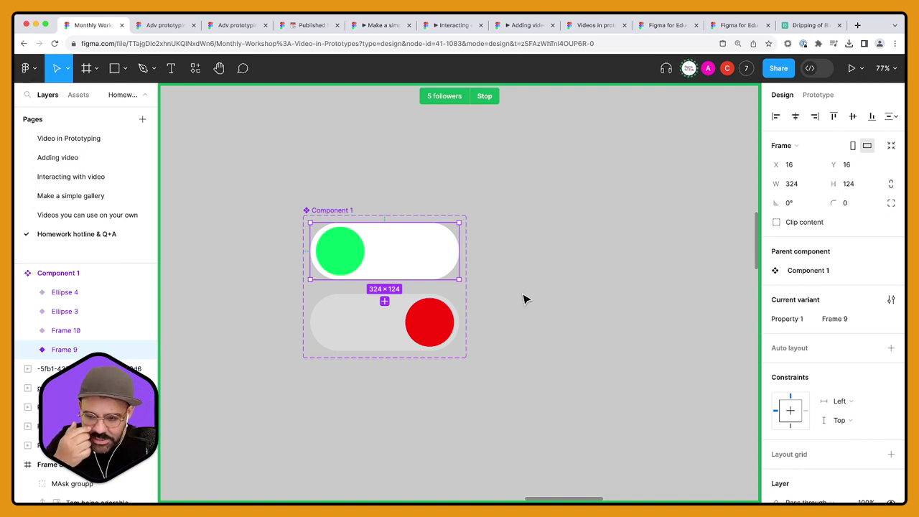
left_click(849, 321)
type("T")
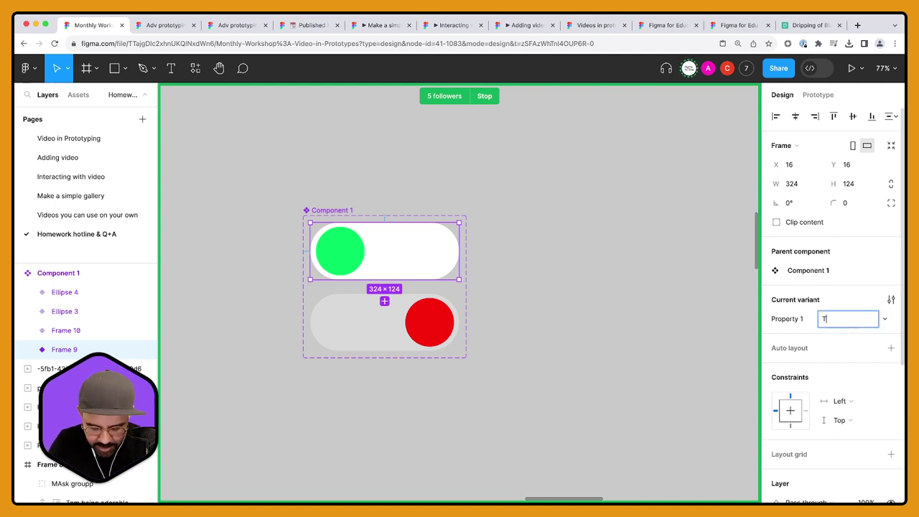
type("rue")
key("Return")
left_click(402, 327)
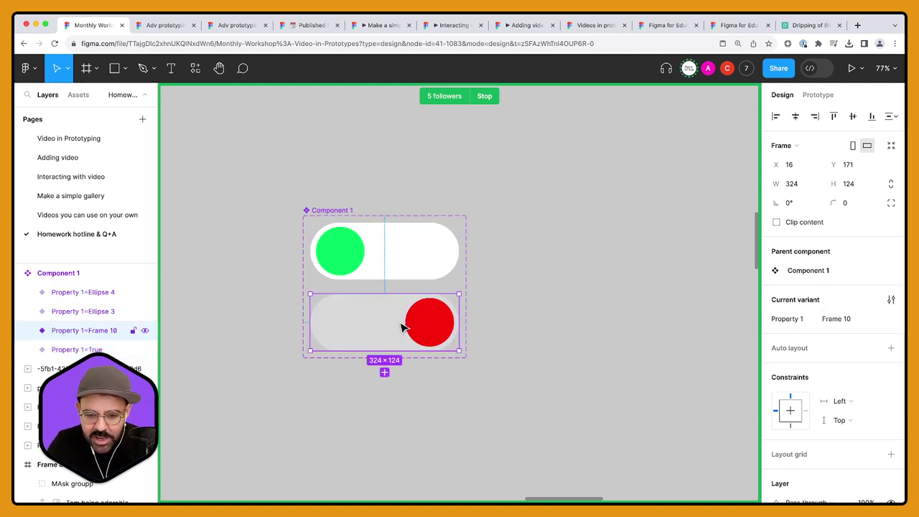
left_click(564, 329)
left_click(394, 312)
left_click(840, 320)
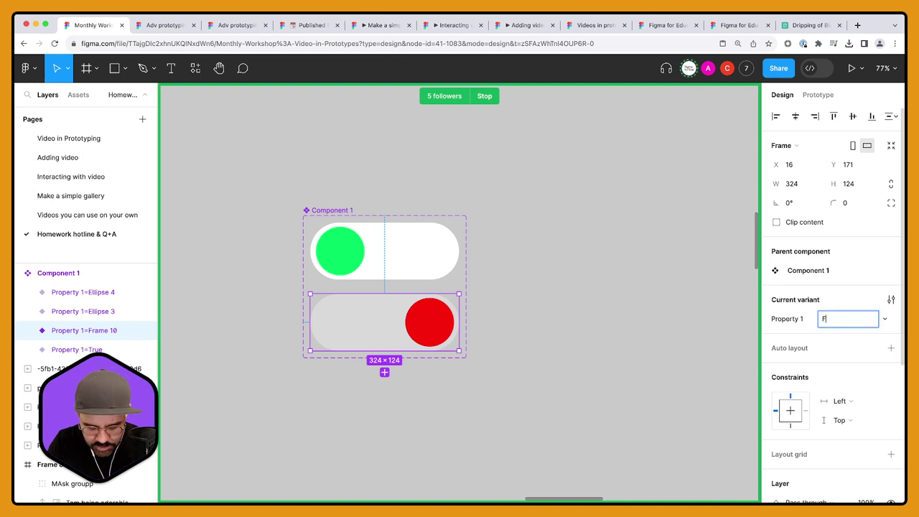
key("Return")
key("Escape")
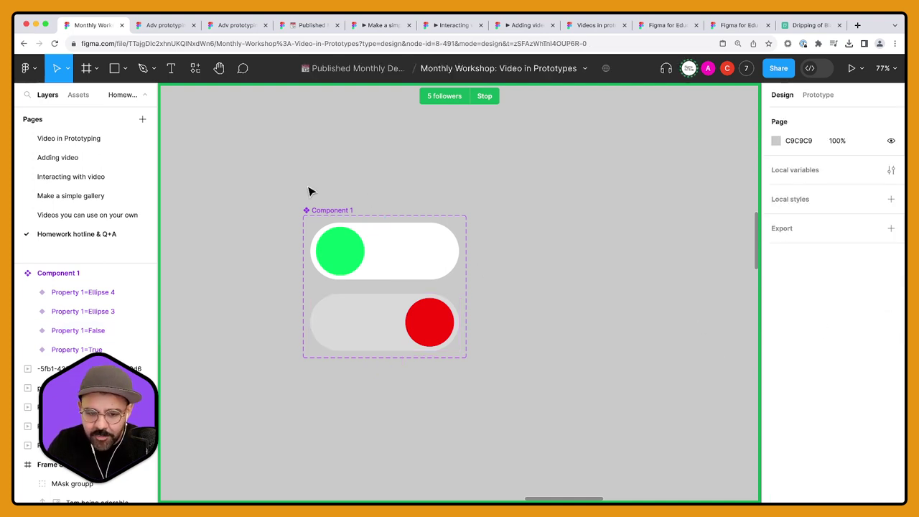
Step: Rename the Component 1 variant property to Switch
left_click(325, 214)
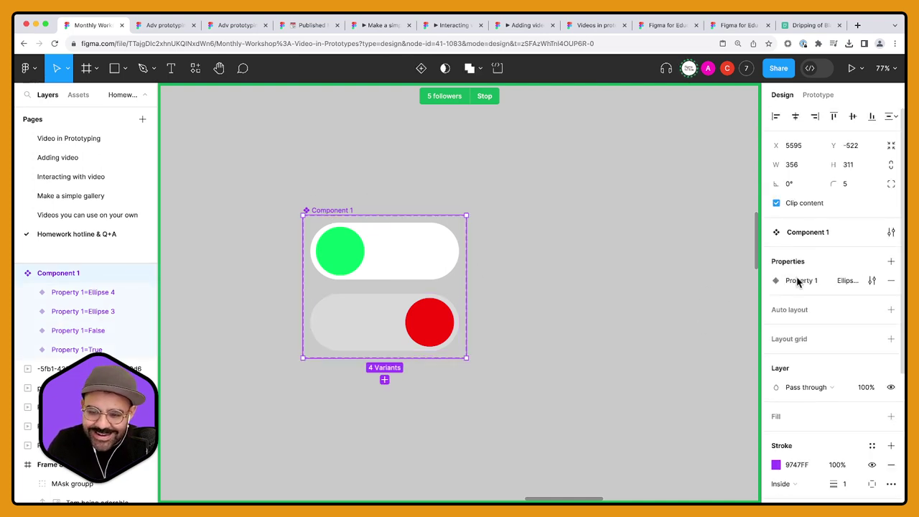
left_click(871, 280)
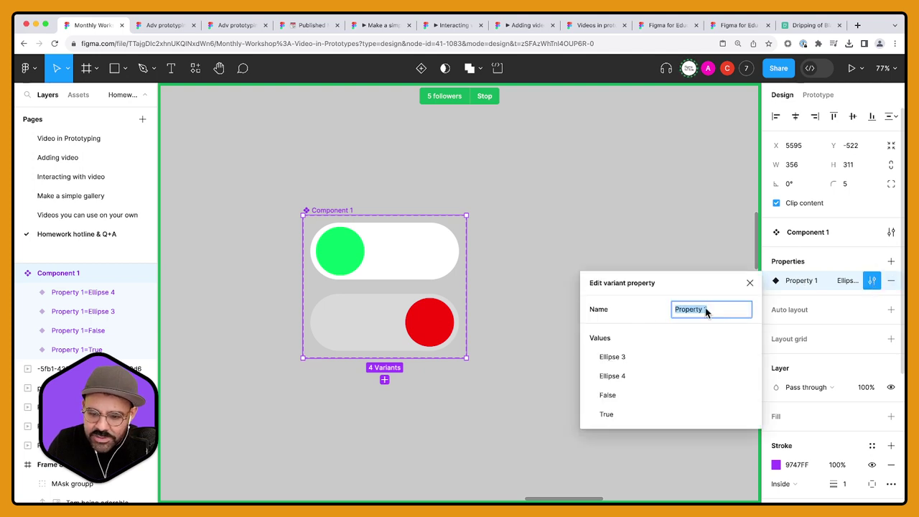
type("Switch")
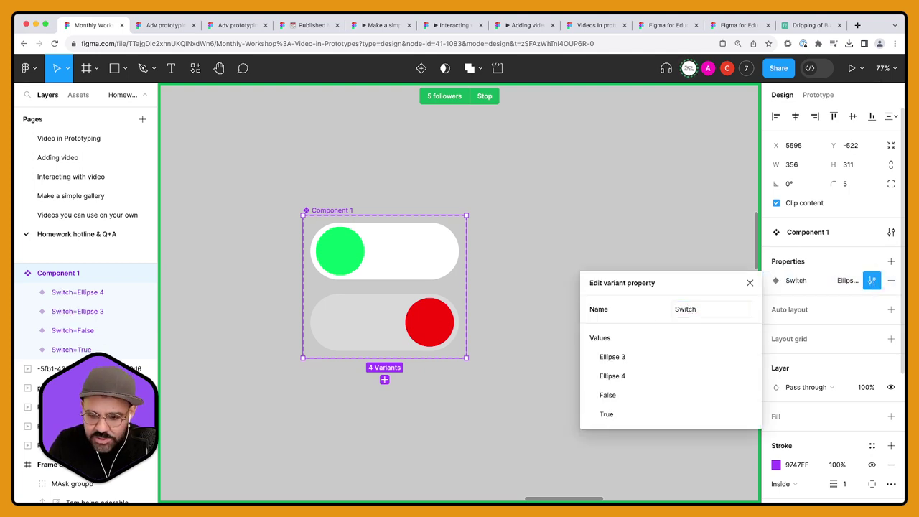
left_click(524, 260)
left_click(341, 217)
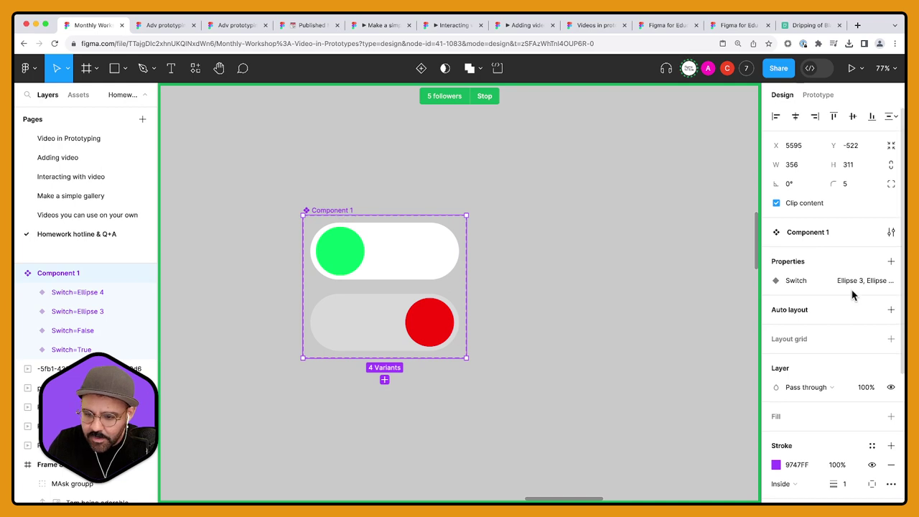
key("Escape")
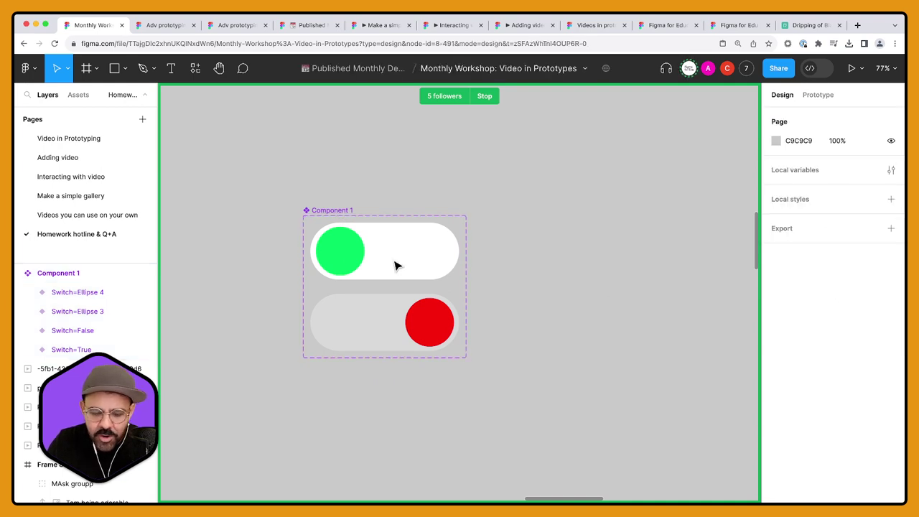
Step: Cut and paste the green and red knobs back into their variants, repositioning the red one
left_click(328, 259, "super")
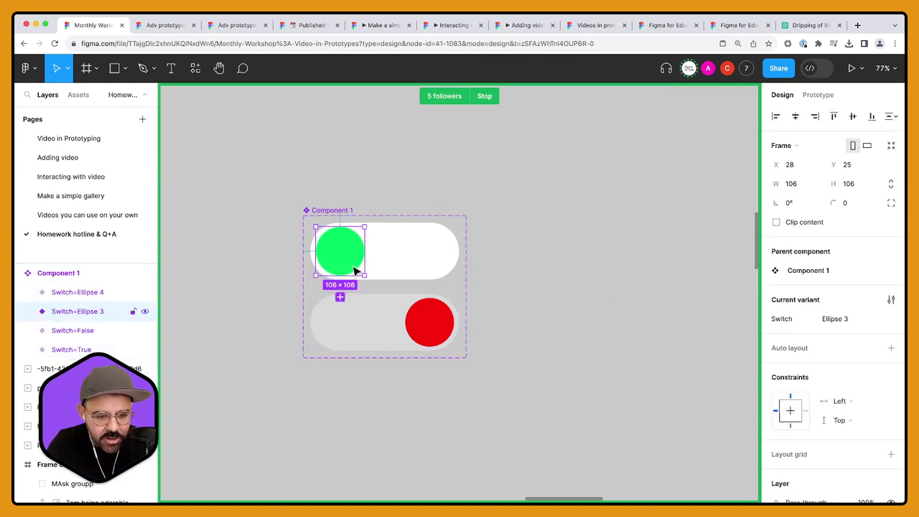
left_click(402, 262)
key("ctrl+z")
key("ctrl+alt+k")
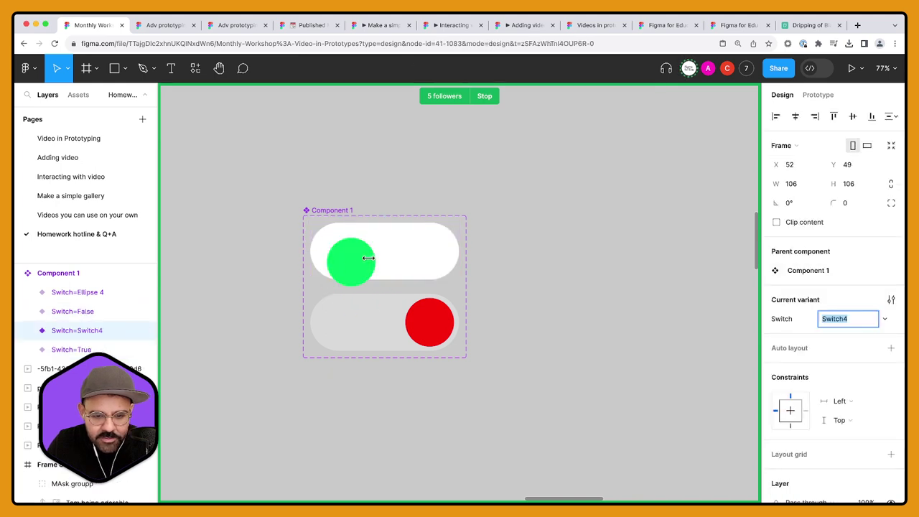
key("Return")
left_click(430, 323)
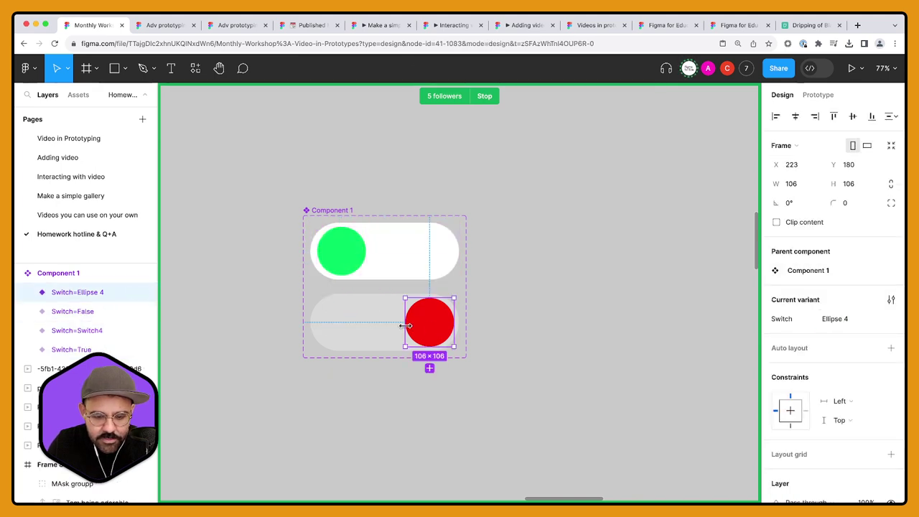
key("ctrl+z")
key("ctrl+alt+k")
left_click_drag(440, 327, 429, 324)
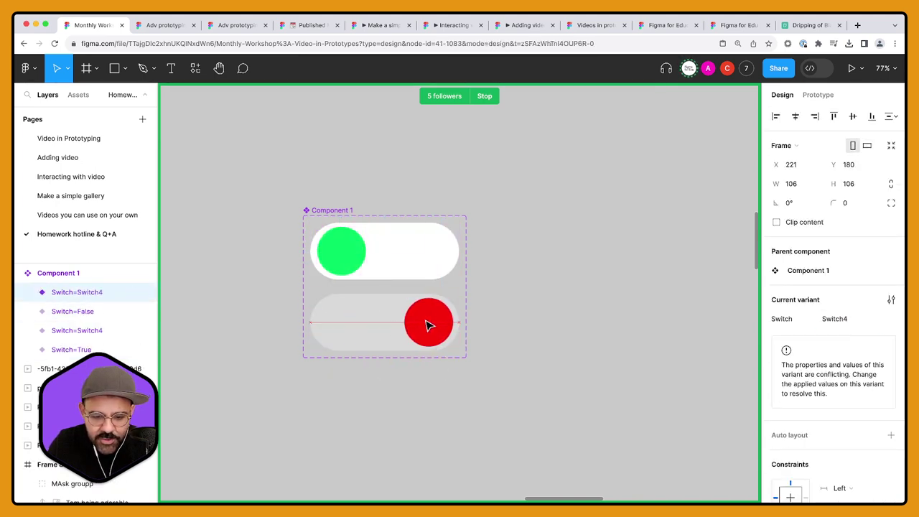
left_click(496, 314)
scroll(463, 337, "left", 1)
Step: Delete Component 1 and undo repeatedly until only Frame 9 and Frame 10 remain
left_click(402, 327)
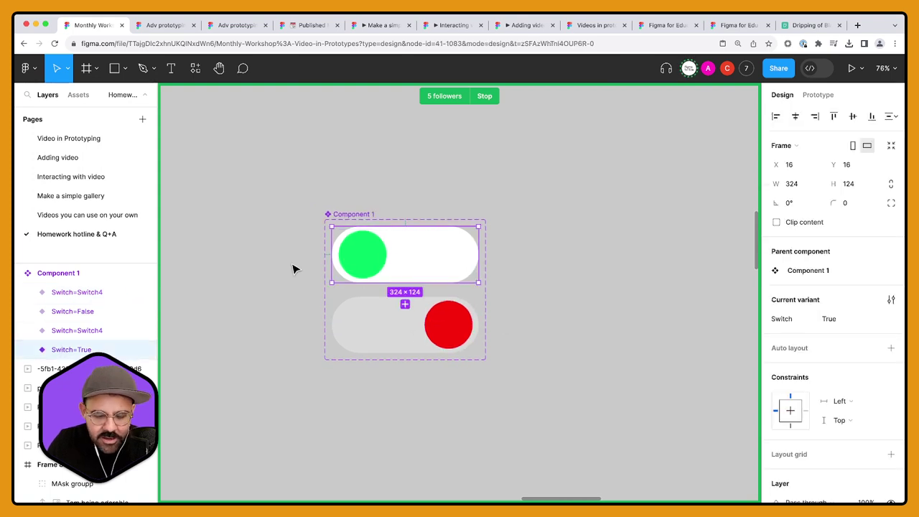
left_click(293, 267)
left_click(354, 215)
key("Delete")
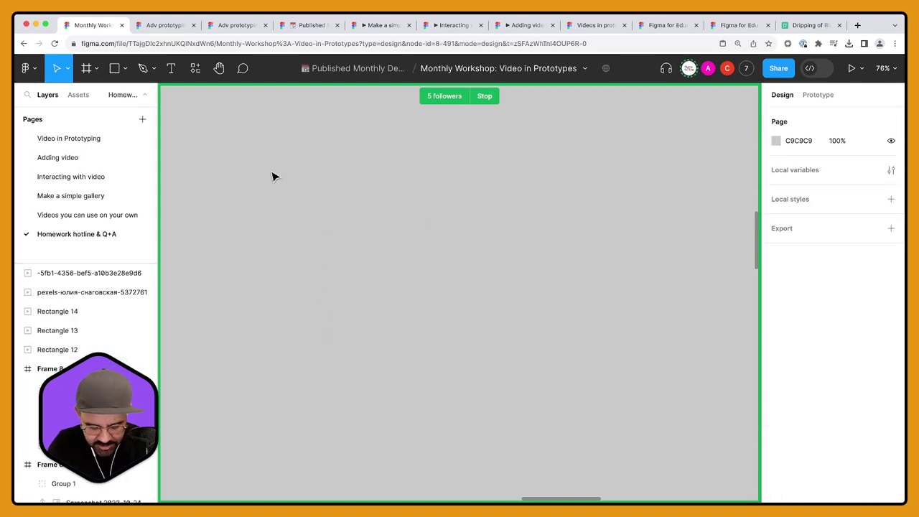
key("super+z")
key("super+z")
key("super+z")
key("super+z")
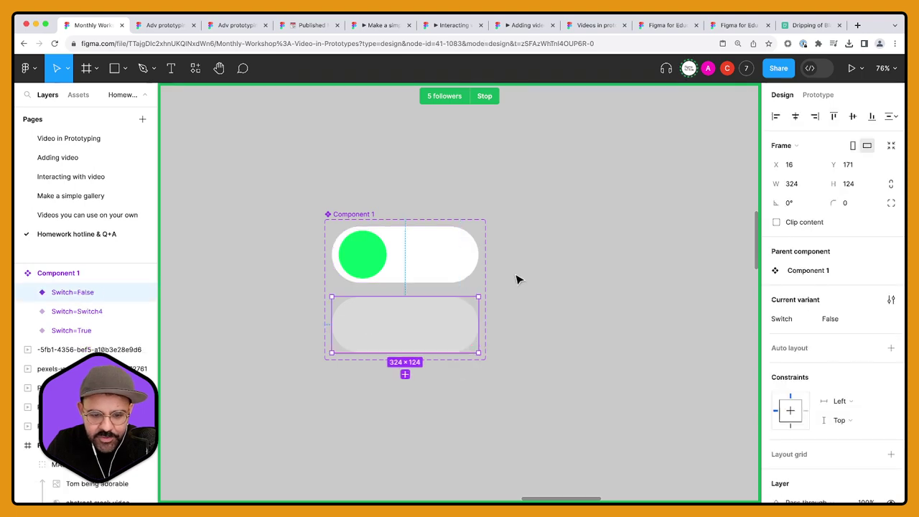
key("super+z")
key("super+z")
key("super+z")
key("super+z")
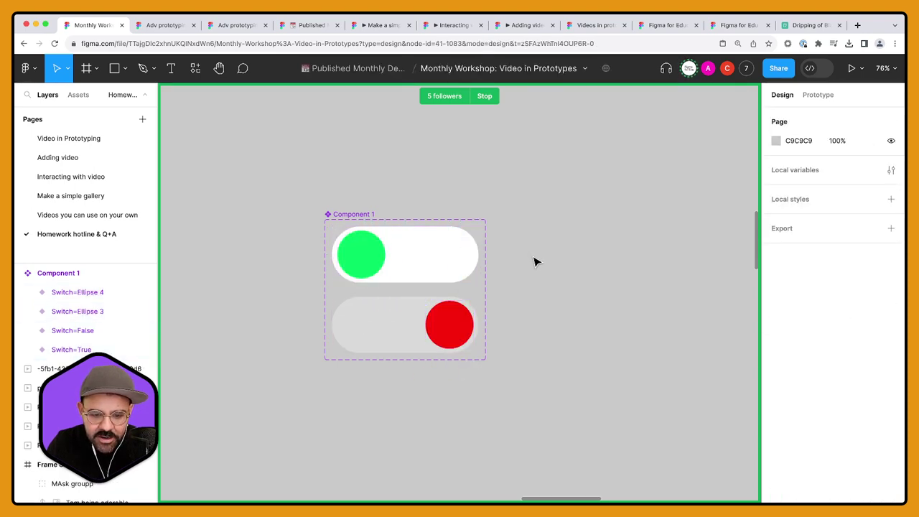
key("super+z")
key("super+z")
key("super+z")
key("super+z")
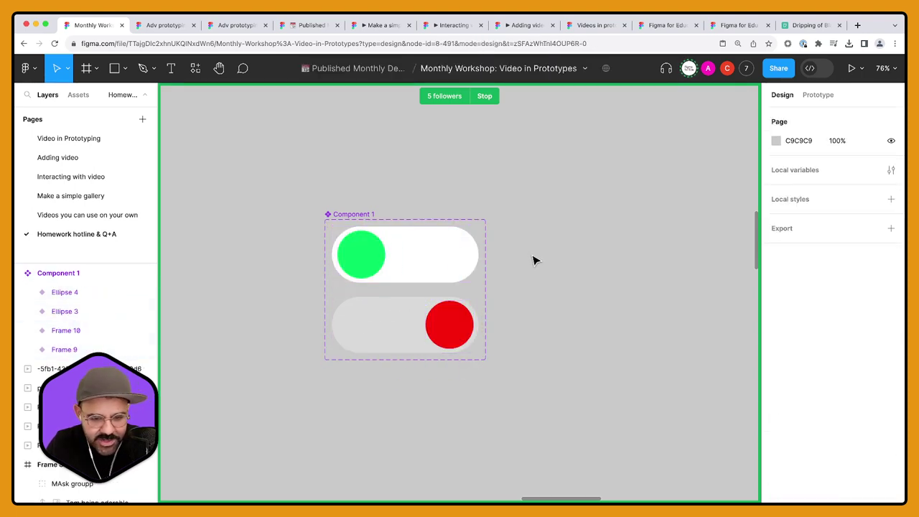
key("super+z")
left_click(342, 220)
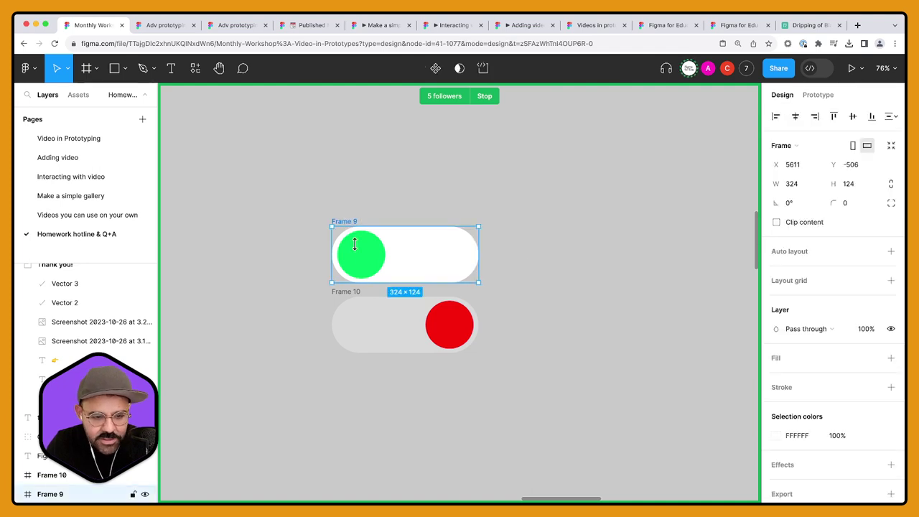
Step: Cut the green knob and paste it inside Frame 9
left_click(364, 262)
left_click(345, 223)
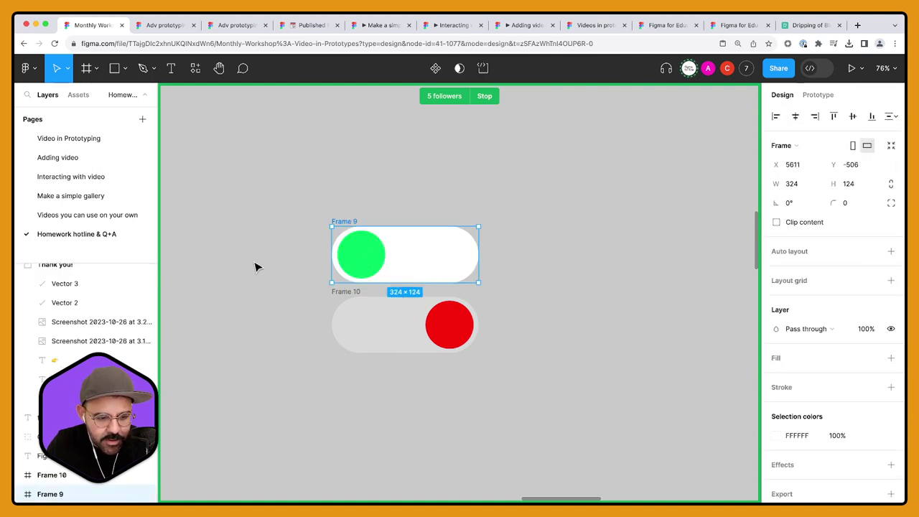
scroll(406, 213, "down", 2)
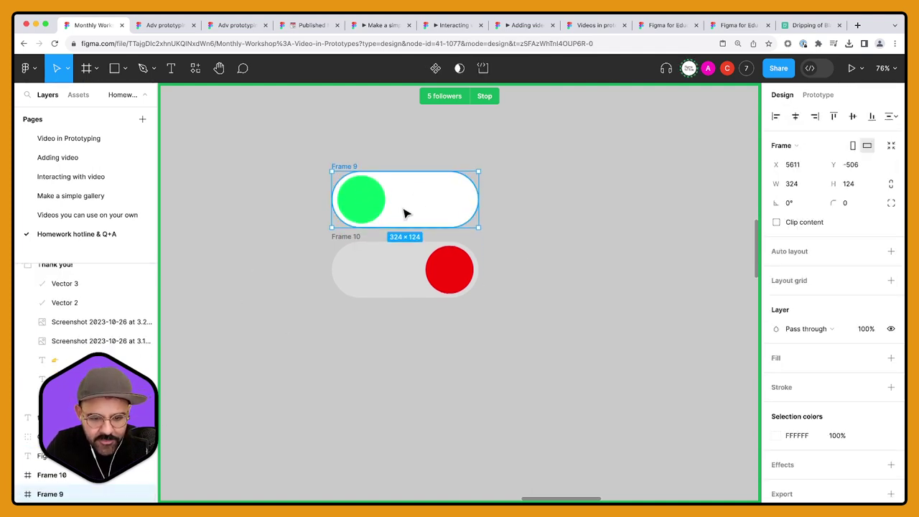
left_click(372, 202)
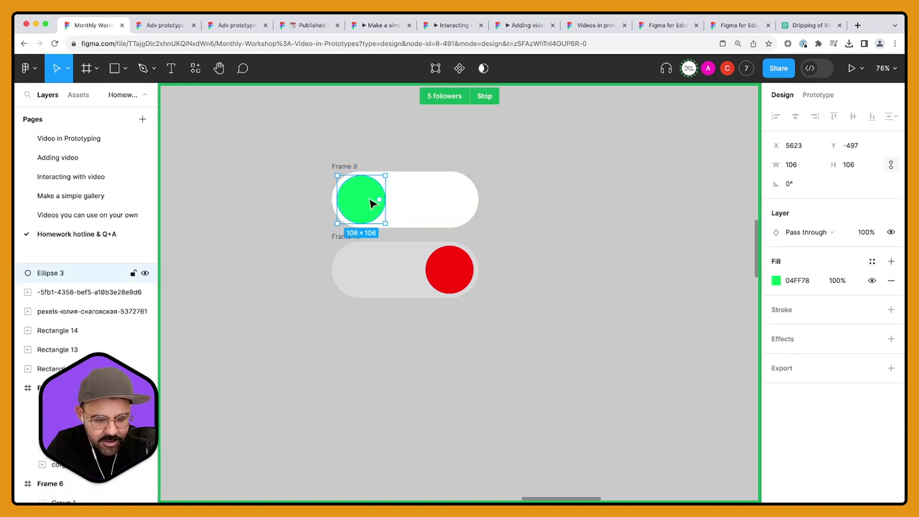
key("ctrl+x")
left_click(359, 186)
key("ctrl+v")
left_click(299, 260)
Step: Cut the red knob and paste it inside Frame 10
left_click(429, 280)
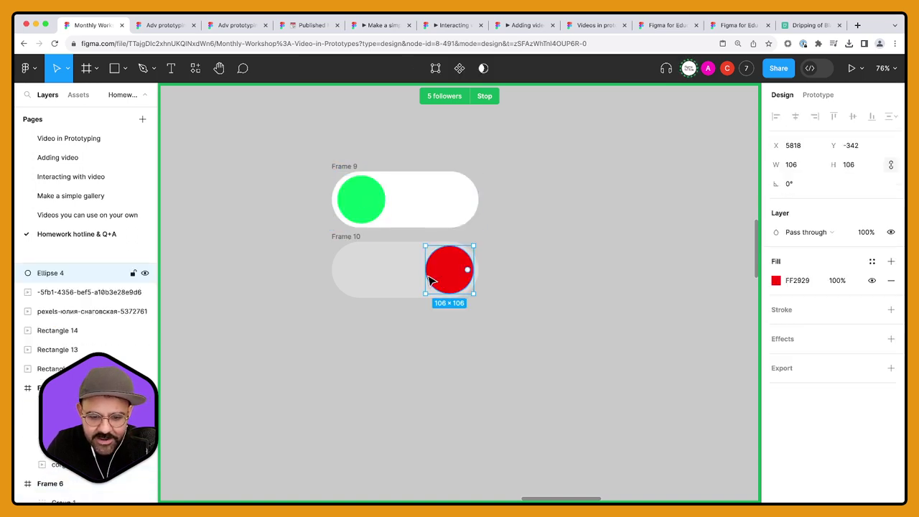
key("ctrl+x")
left_click(355, 238)
key("ctrl+v")
left_click(425, 349)
scroll(375, 268, "up", 1)
left_click(371, 187)
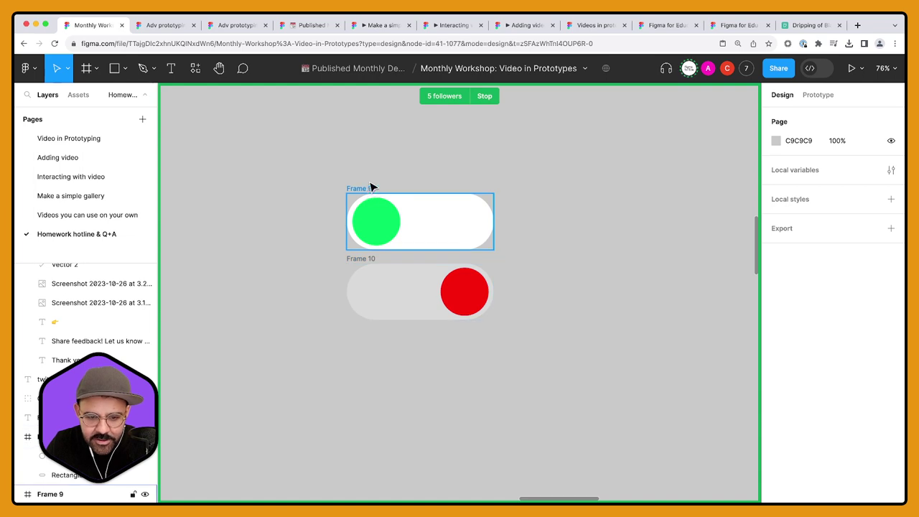
left_click(303, 295)
Step: Combine Frame 9 and Frame 10 into the Component 1 component set
left_click_drag(297, 160, 495, 362)
left_click(439, 69)
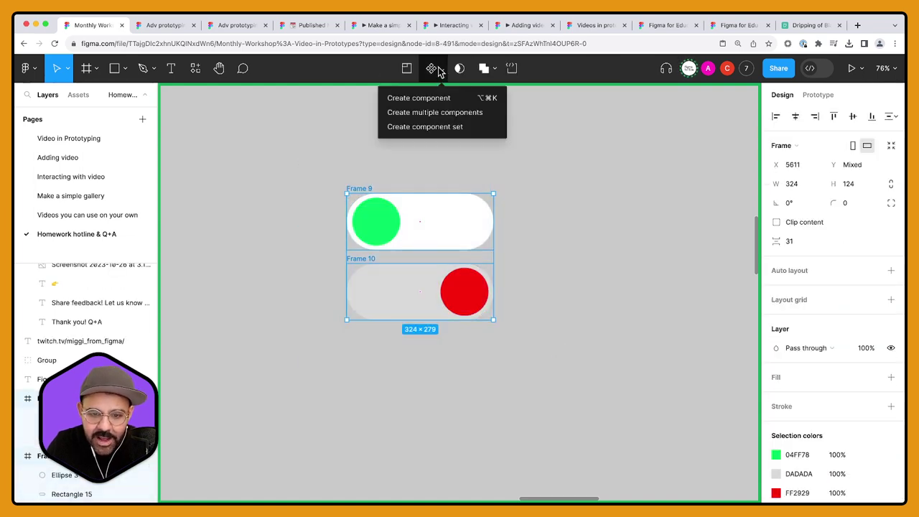
left_click(445, 127)
left_click(515, 219)
scroll(426, 211, "right", 1)
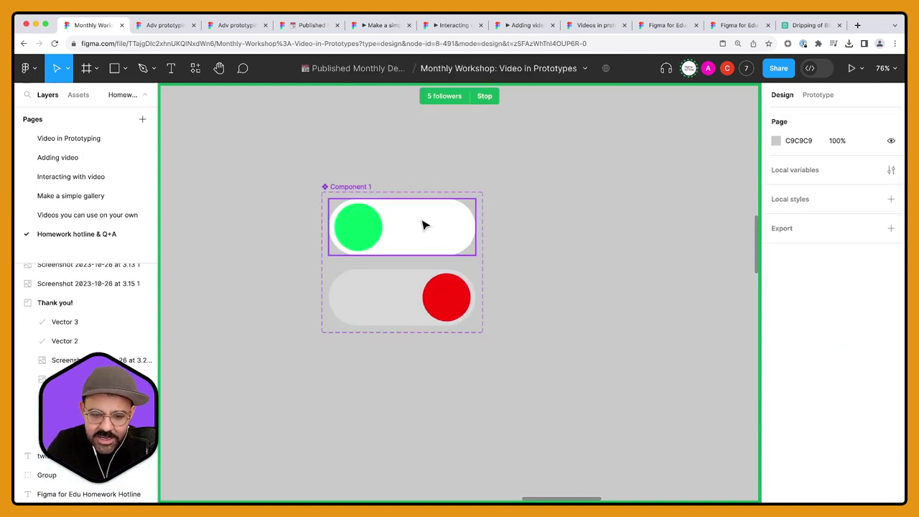
Step: Set the green variant's value to True and the red variant's to False
left_click(424, 225)
left_click(845, 325)
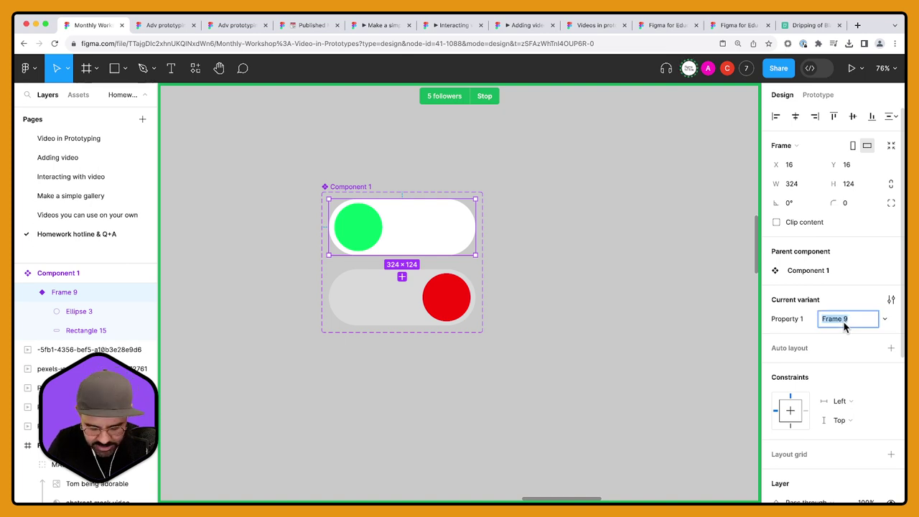
type("True")
key("Return")
left_click(447, 303)
left_click(850, 319)
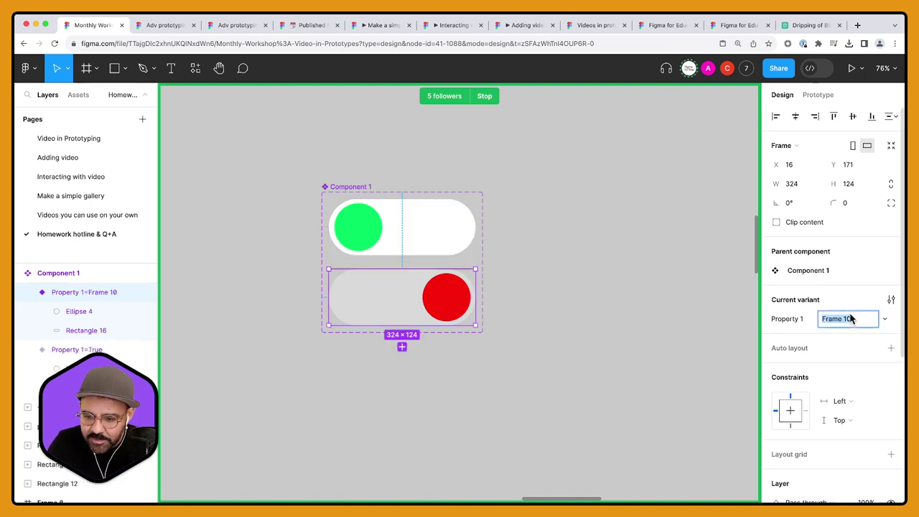
type("False")
key("Return")
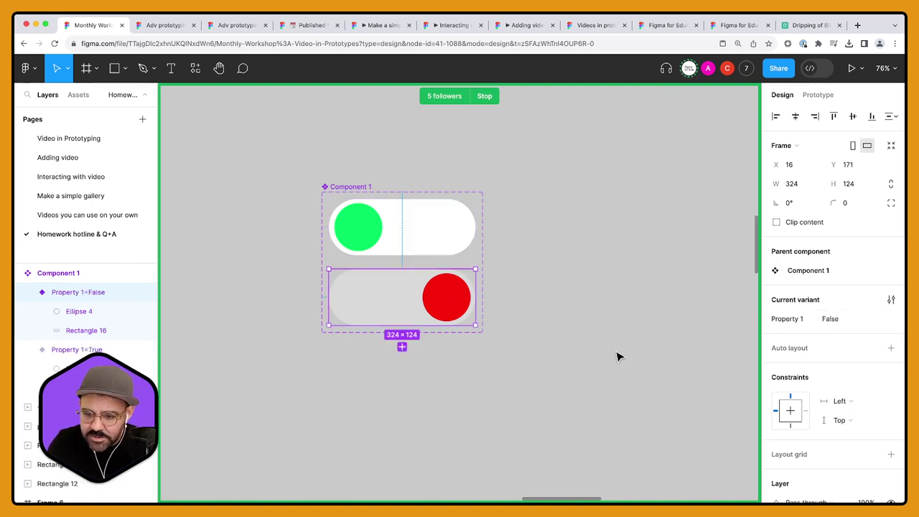
left_click(616, 355)
Step: Rename the variant property to Switch
left_click(342, 188)
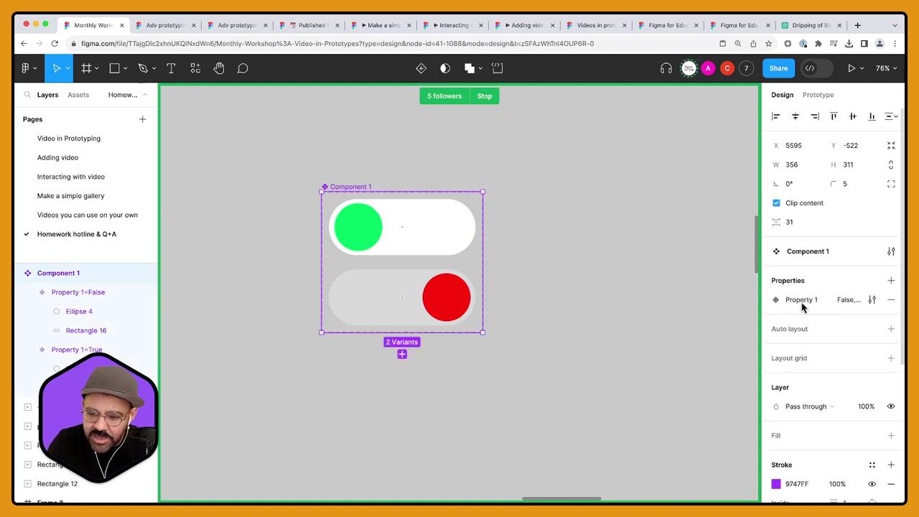
left_click(872, 299)
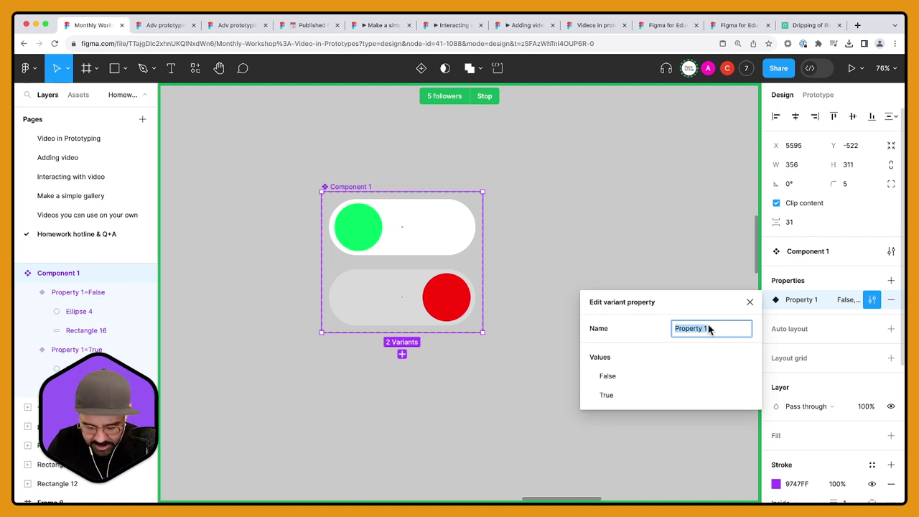
key("Return")
left_click(583, 216)
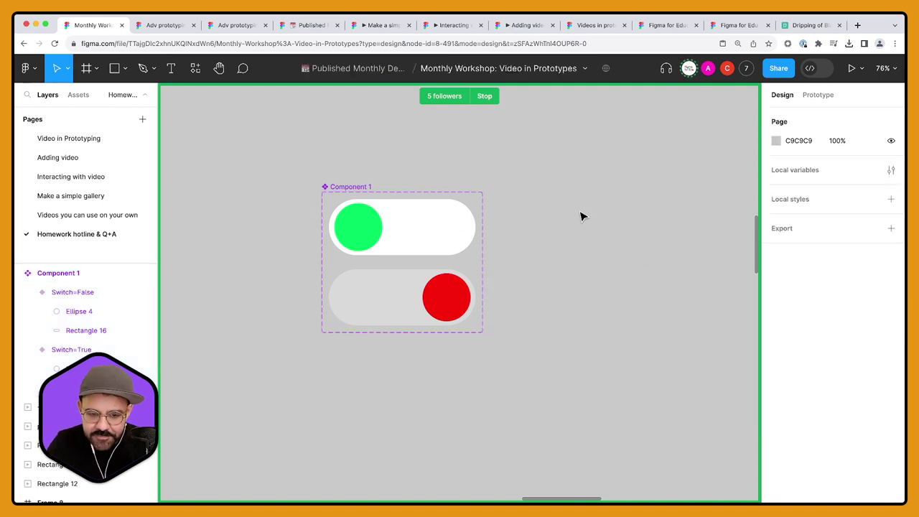
Step: Draw a new empty 586×621 frame to the right of the component
left_click_drag(581, 213, 490, 209)
key("f")
mouse_move(468, 165)
left_mouse_down()
mouse_move(677, 476)
mouse_move(734, 448)
left_mouse_up()
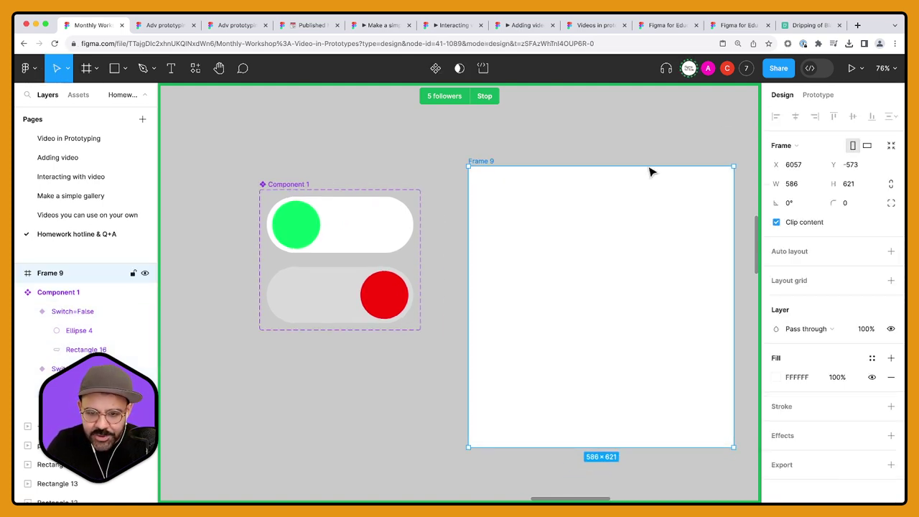
Step: Make dragging the green knob smart-animate the switch to the Switch=False variant
left_click(818, 94)
left_click(342, 225)
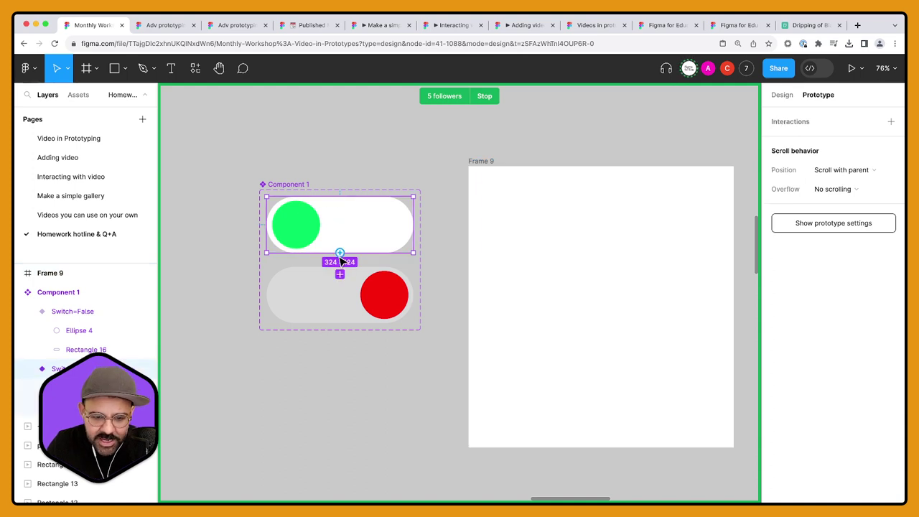
double_click(311, 245)
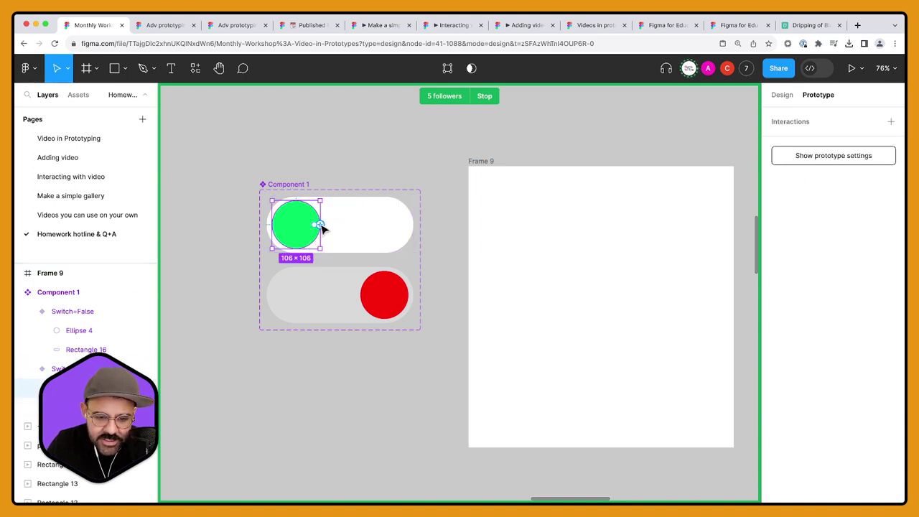
left_click_drag(318, 225, 337, 290)
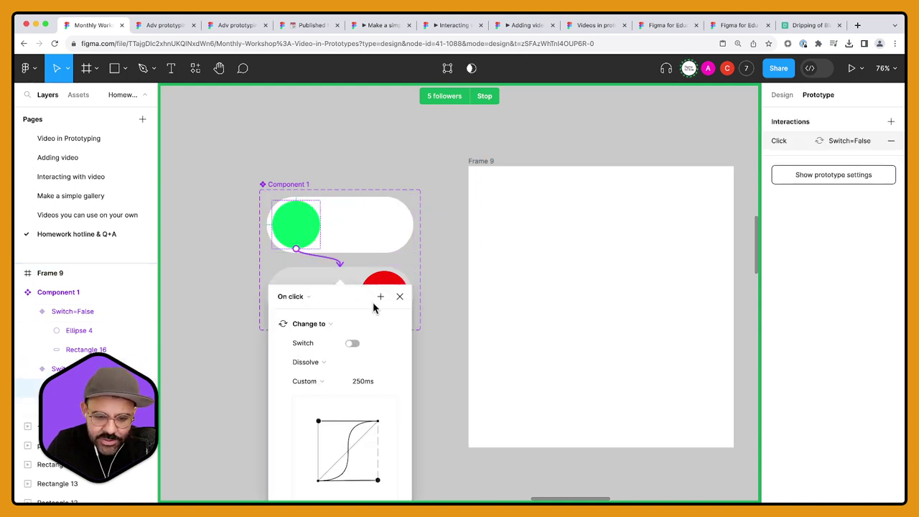
left_click(305, 296)
left_click(307, 310)
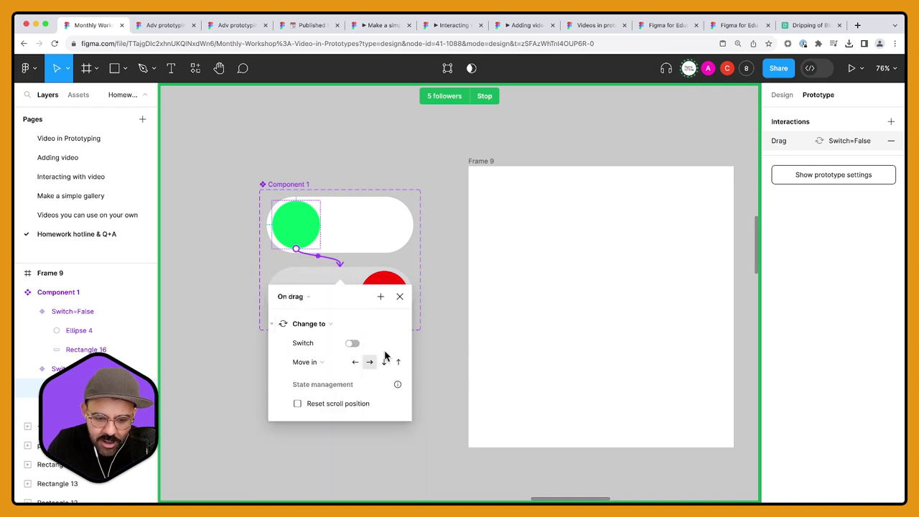
left_click(352, 345)
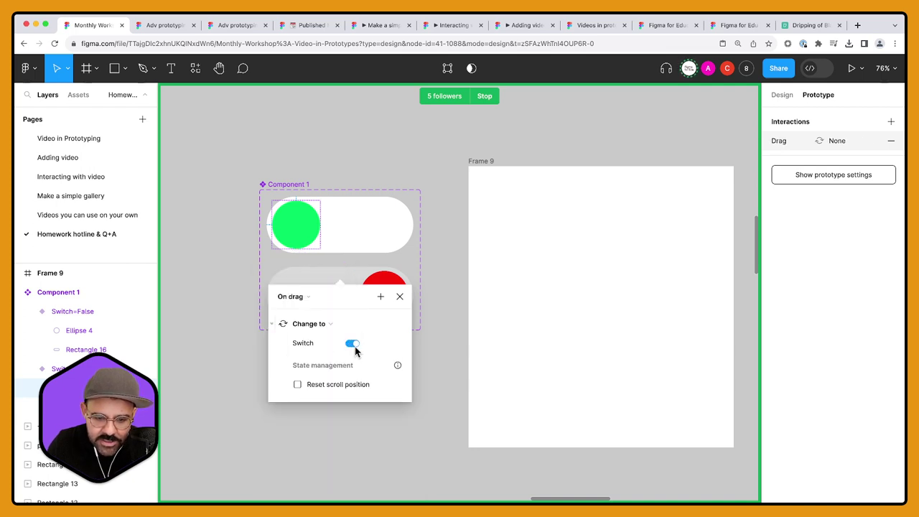
left_click(351, 345)
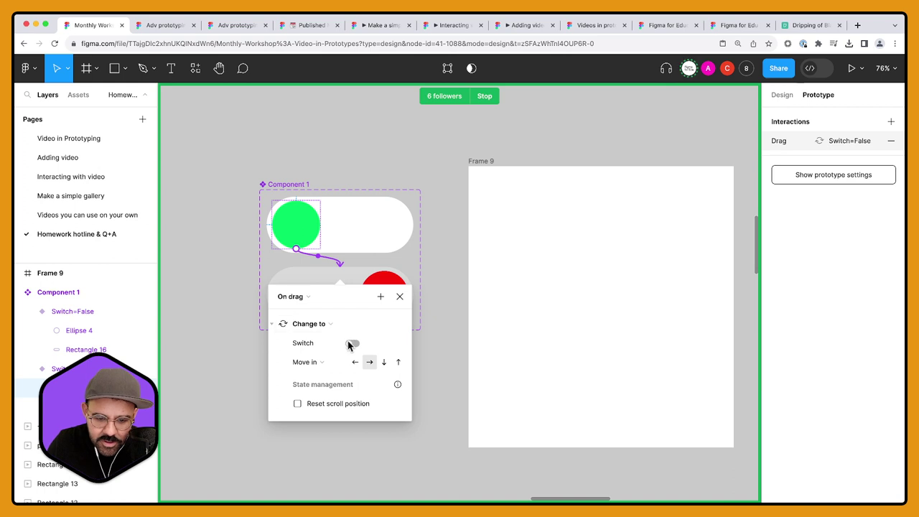
left_click(351, 344)
left_click(342, 343)
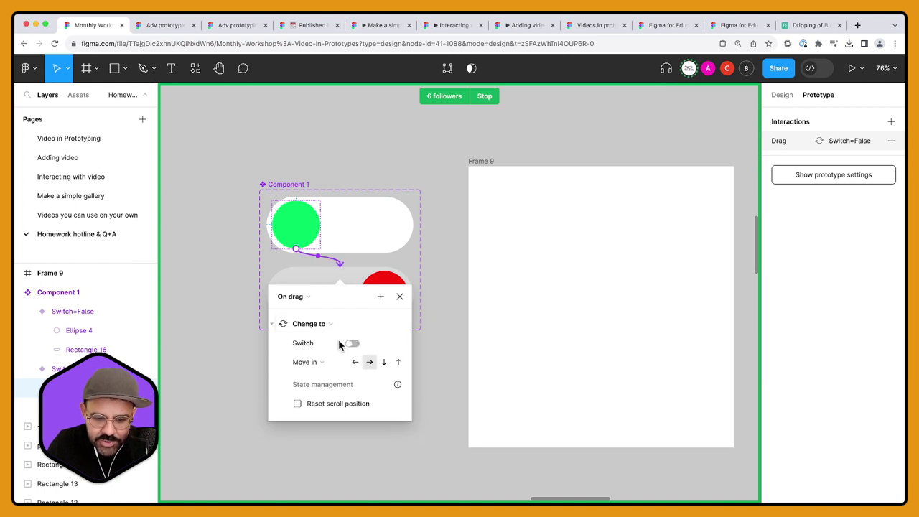
left_click(306, 363)
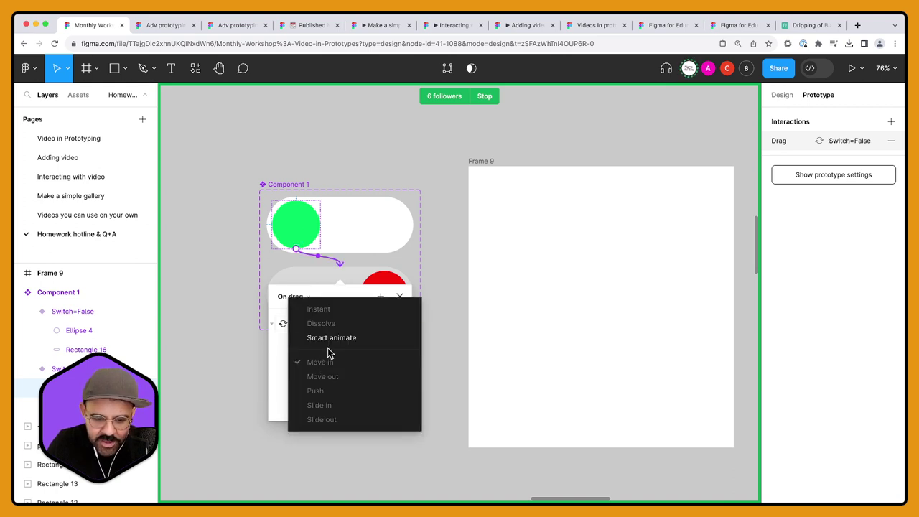
left_click(335, 337)
left_click(425, 419)
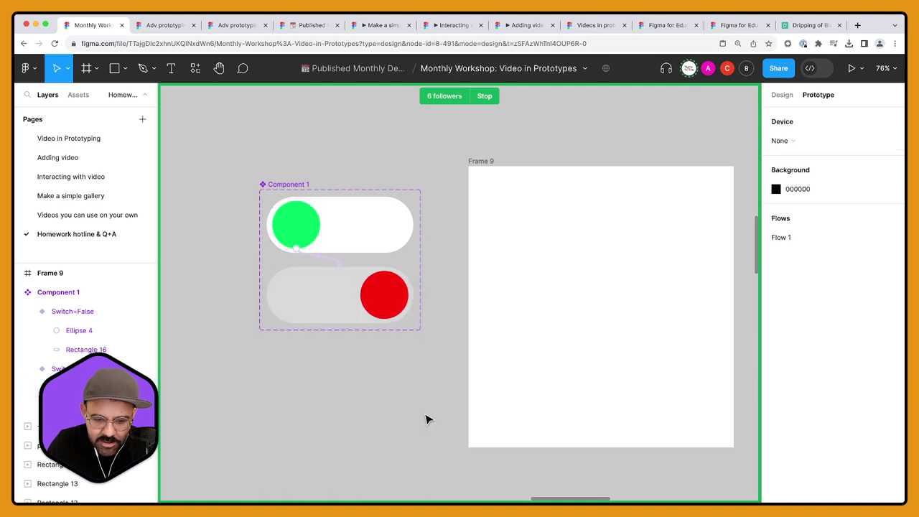
Step: Link the red knob On drag with Change to the Switch=True variant
double_click(383, 298)
left_click_drag(386, 273, 340, 236)
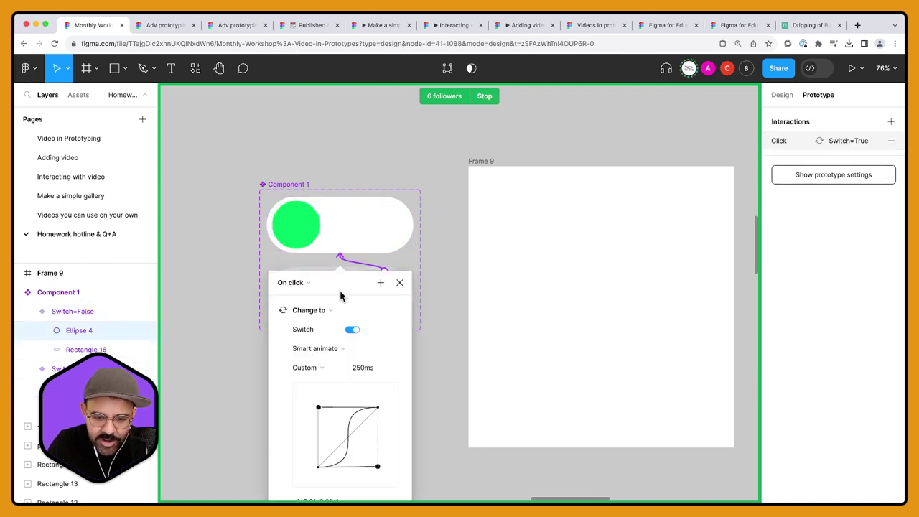
left_click(324, 315)
left_click(323, 317)
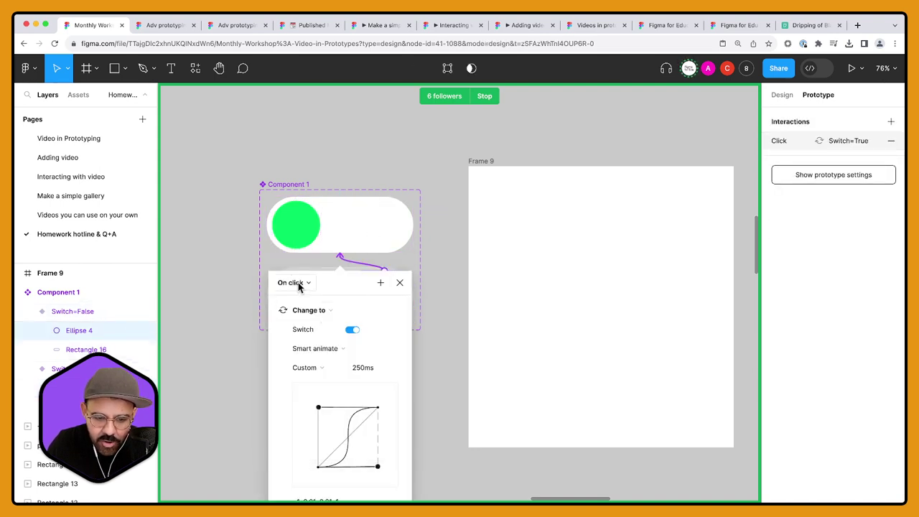
left_click(291, 282)
left_click(307, 298)
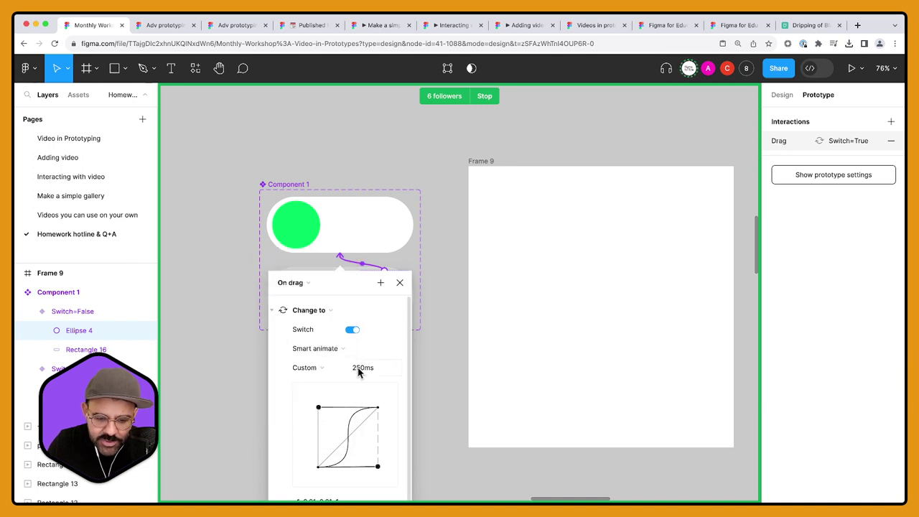
left_click(400, 283)
Step: Copy the top switch variant
left_click(447, 293)
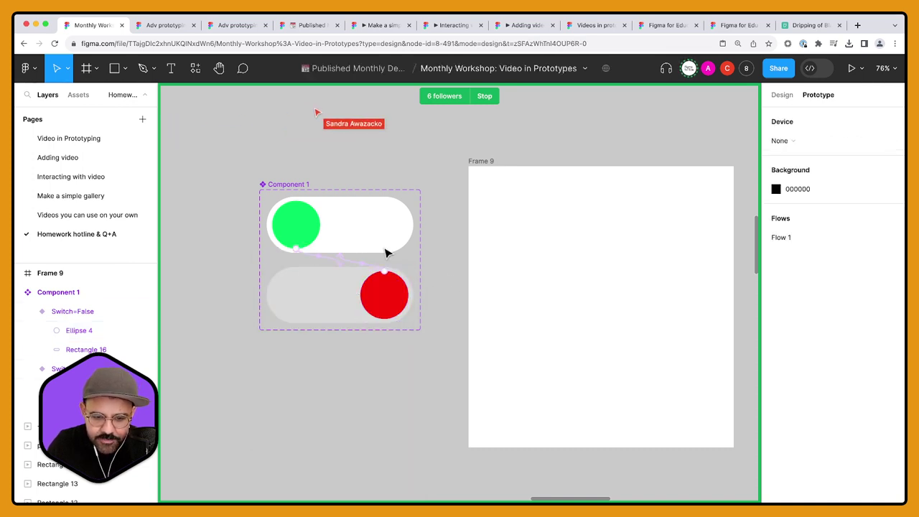
left_click(321, 221)
key("super+c")
Step: Paste the switch instance into Frame 9 and give the frame a grey A9A9A9 fill
key("super+v")
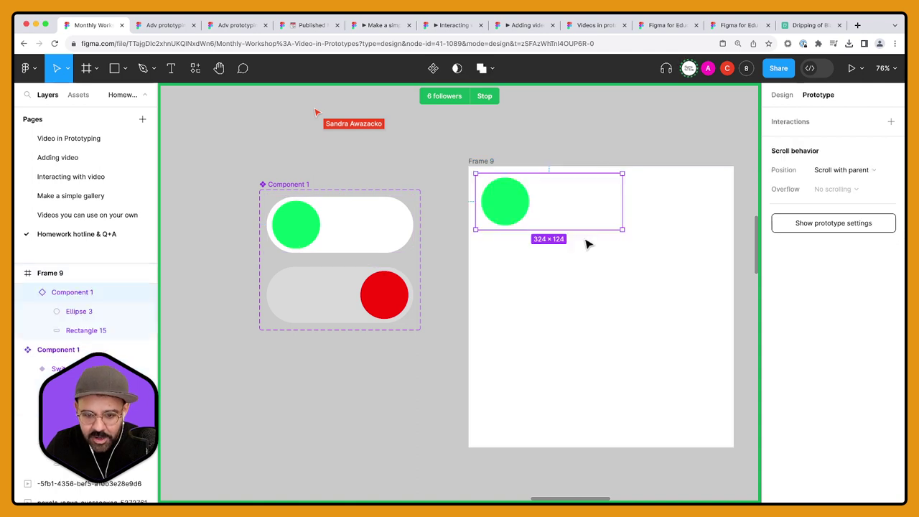
left_click(579, 206)
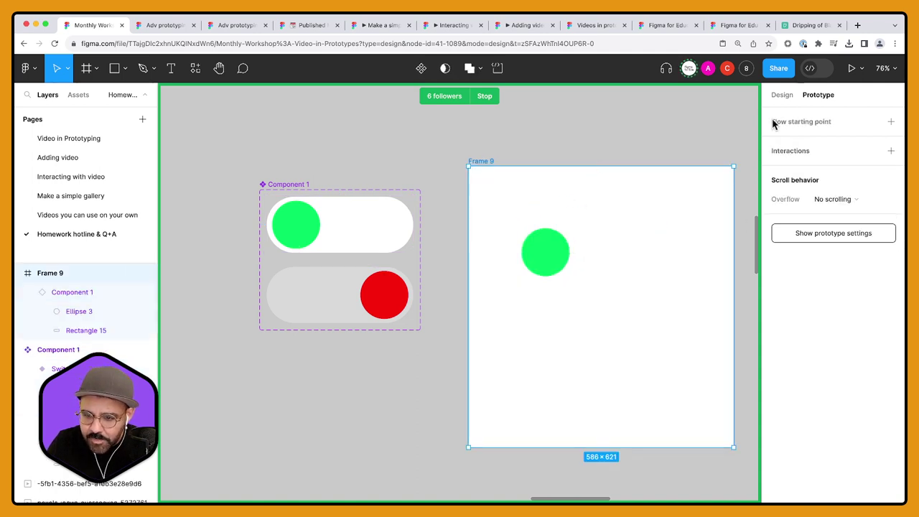
key("alt+8")
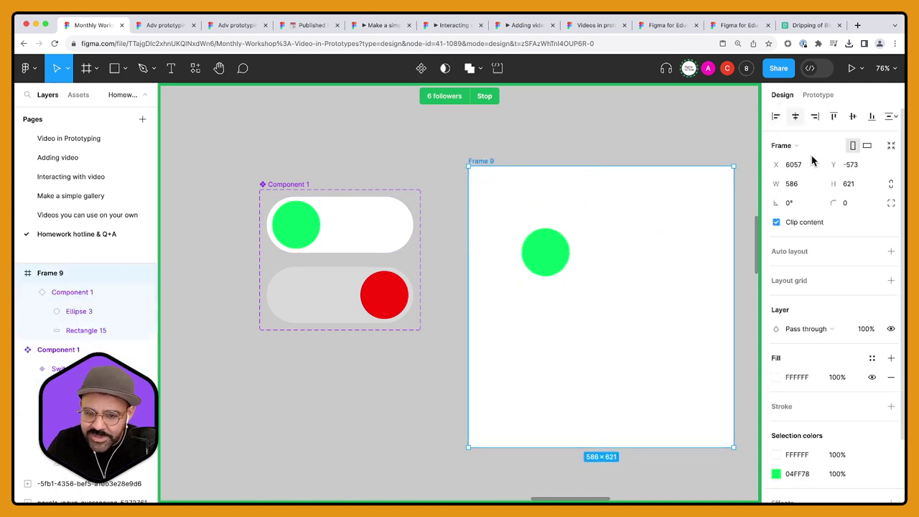
left_click(776, 377)
left_click_drag(646, 247, 615, 240)
left_click(585, 149)
Step: Preview Frame 9 and toggle the switch between red and green
scroll(585, 148, "right", 2)
left_click(445, 169)
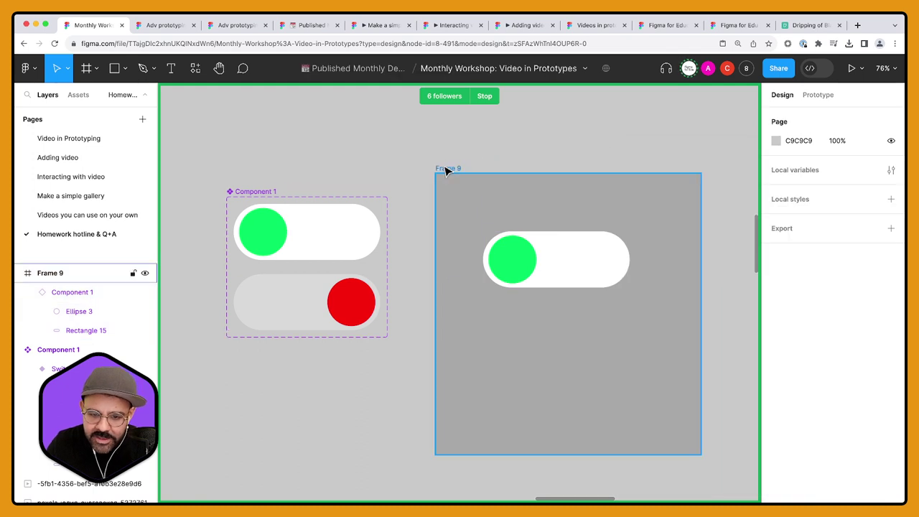
key("shift+space")
left_click(237, 199)
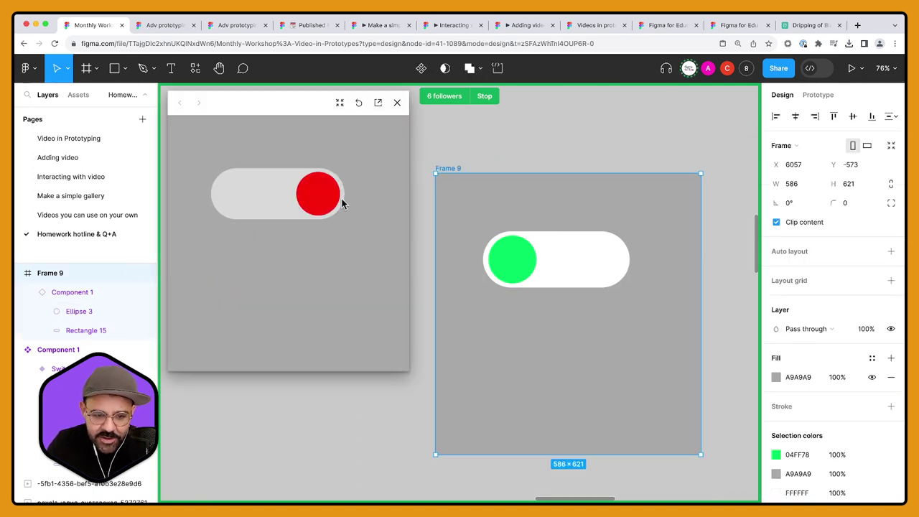
left_click(226, 199)
left_click(234, 195)
left_click(396, 106)
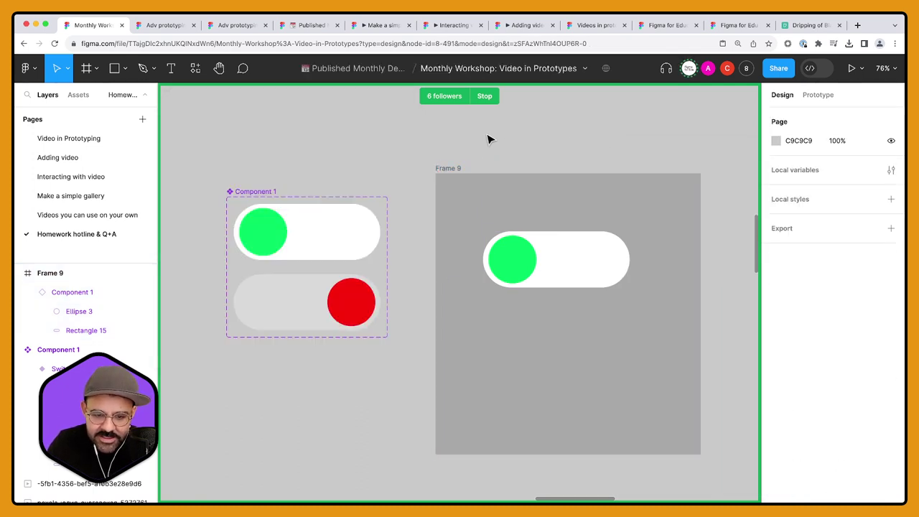
Step: Select the green knob of the True switch variant
scroll(374, 201, "left", 2)
left_click(290, 246)
double_click(288, 239)
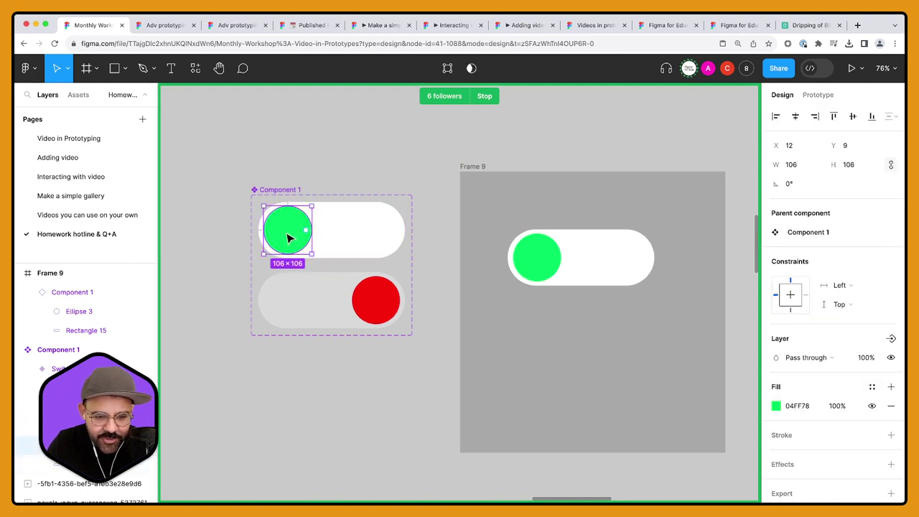
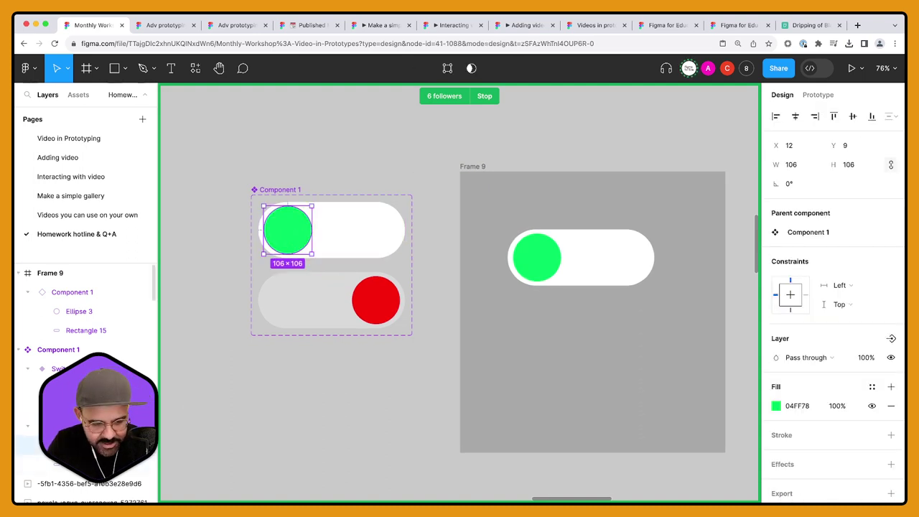
Step: Inspect the knob and track layers of the lower and upper switches
left_click(376, 299)
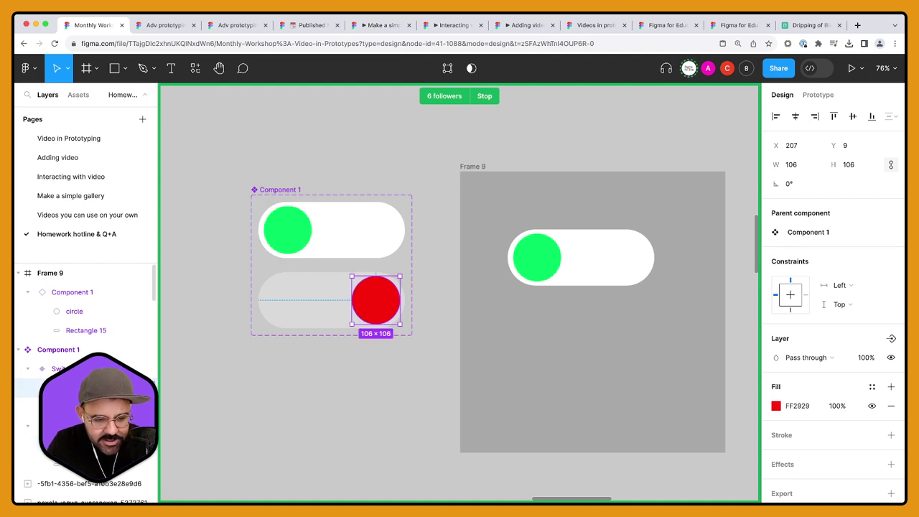
left_click(301, 300)
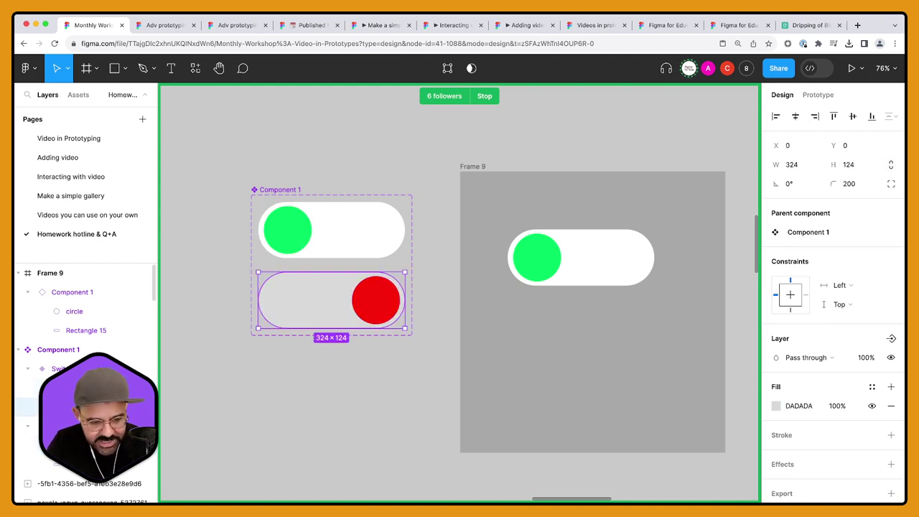
left_click(345, 237)
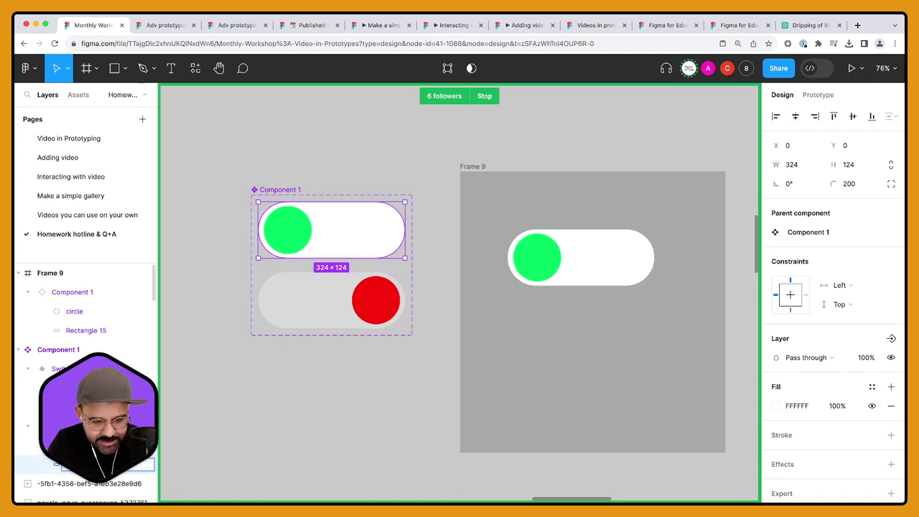
Step: Preview Frame 9 as a prototype and toggle the switch on and off a few times
left_click(438, 381)
scroll(476, 170, "right", 1)
left_click(467, 173)
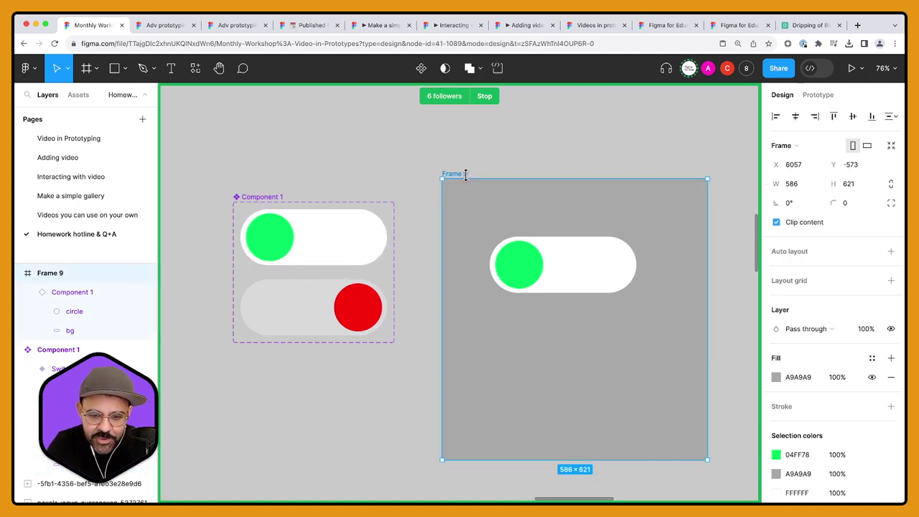
key("shift+space")
left_click(252, 201)
left_click(252, 201)
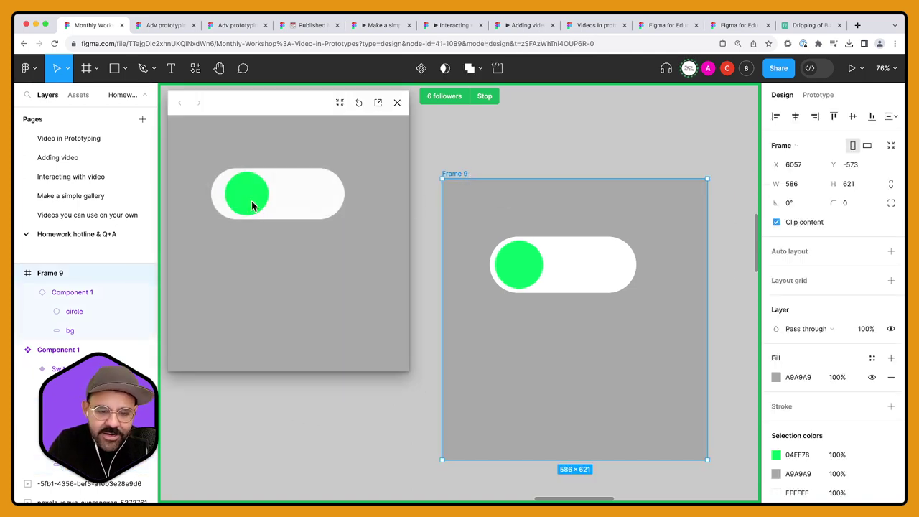
left_click(252, 201)
left_click(331, 197)
left_click(397, 102)
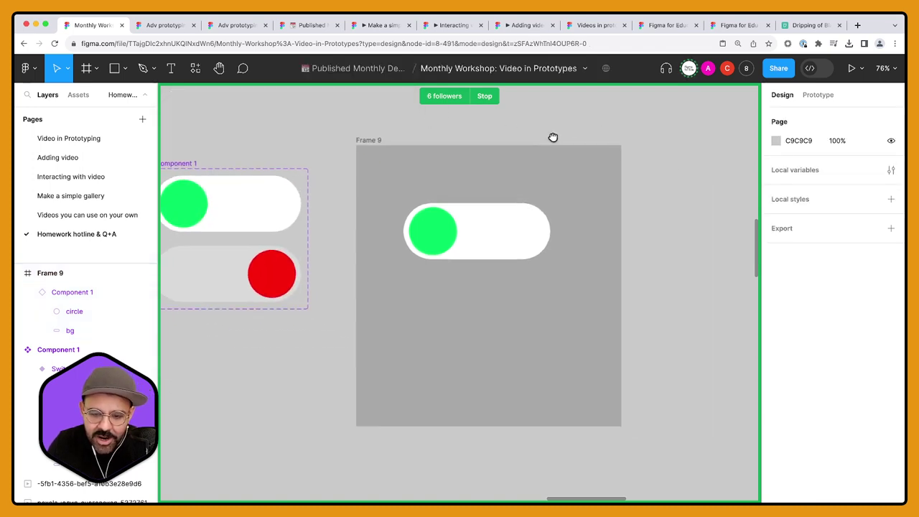
Step: Move the switch instance down near the bottom of Frame 9, to X 131, Y 405
left_click(478, 228)
left_click_drag(478, 228, 488, 351)
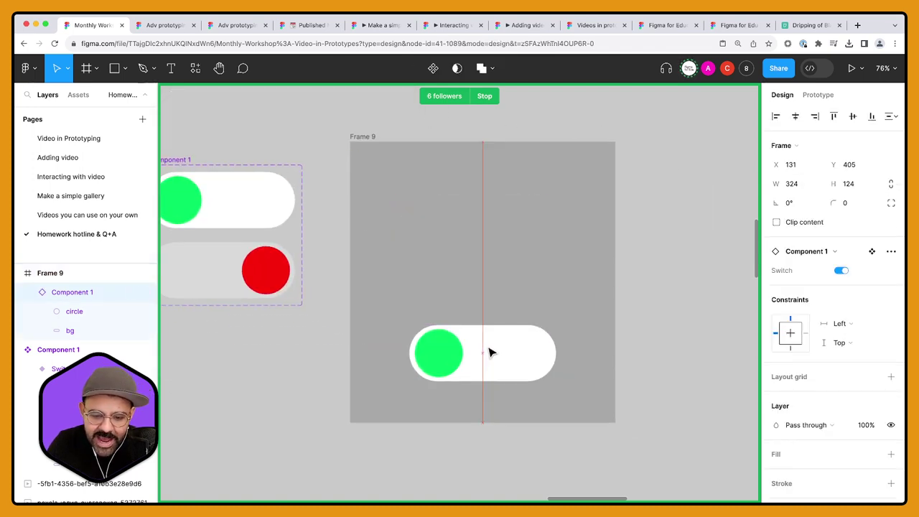
scroll(521, 269, "up", 2)
scroll(521, 268, "left", 1)
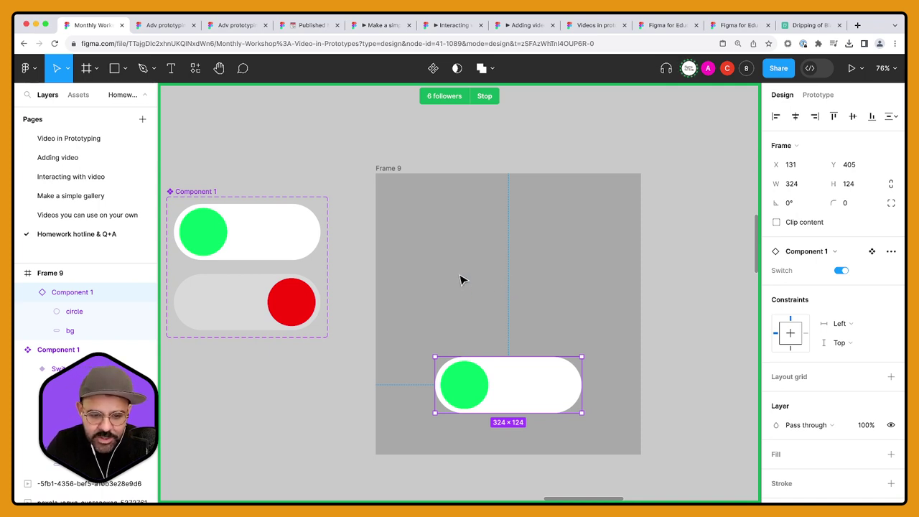
scroll(460, 280, "left", 2)
scroll(460, 279, "up", 1)
scroll(479, 286, "up", 4)
scroll(480, 286, "left", 3)
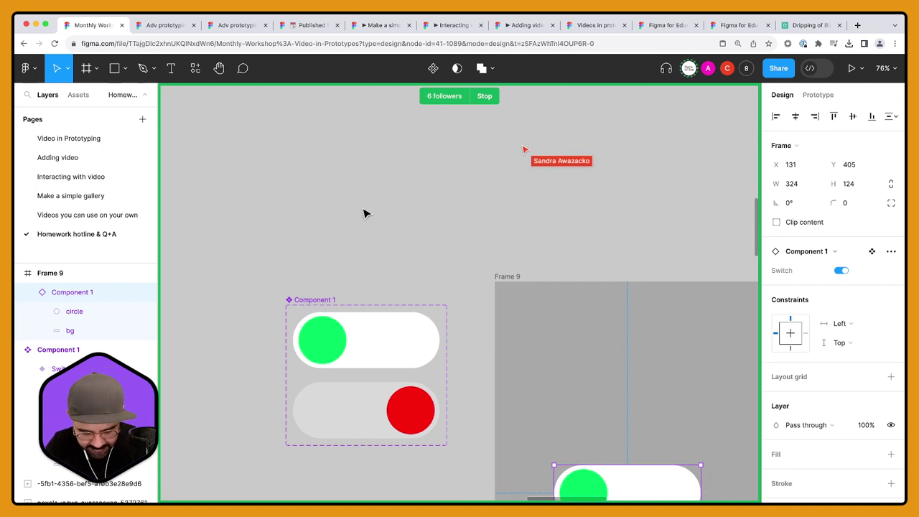
Step: Draw Frame 10 and place a duplicate, Frame 11, beside it
key("f")
left_click_drag(248, 149, 370, 268)
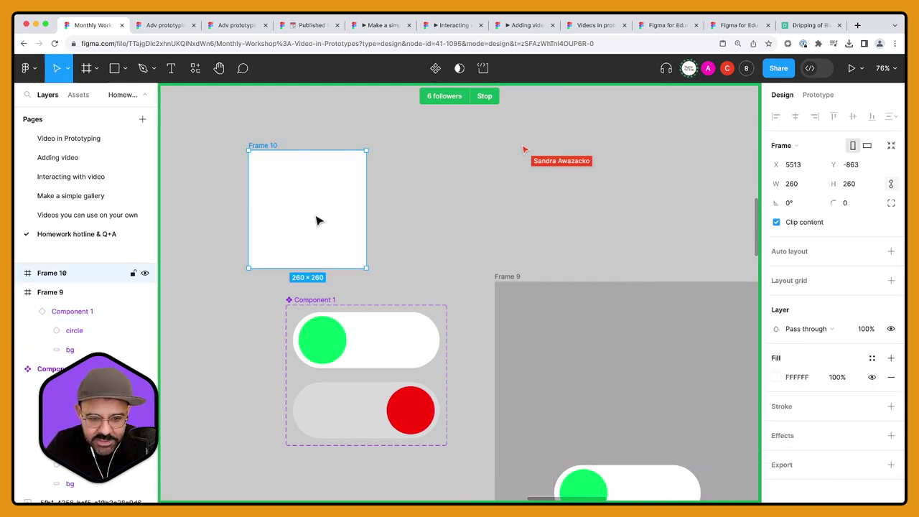
mouse_move(318, 220)
left_mouse_down()
mouse_move(466, 220)
mouse_move(440, 219)
left_mouse_up()
left_click(616, 231)
scroll(503, 247, "left", 2)
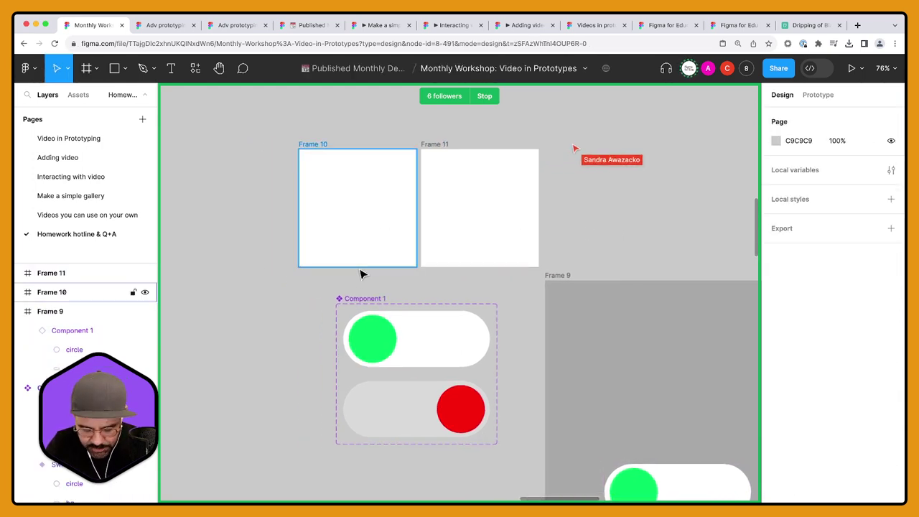
Step: Add a centred circle to each frame: 38×38 in Frame 10, 214×214 in Frame 11
key("o")
left_click_drag(357, 201, 368, 219)
key("super+c")
left_click(502, 211)
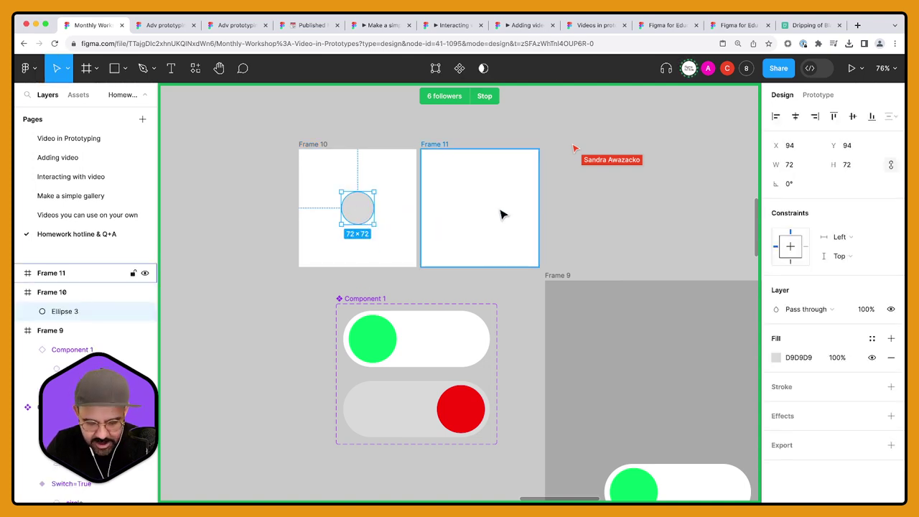
key("super+v")
left_click_drag(494, 225, 521, 249)
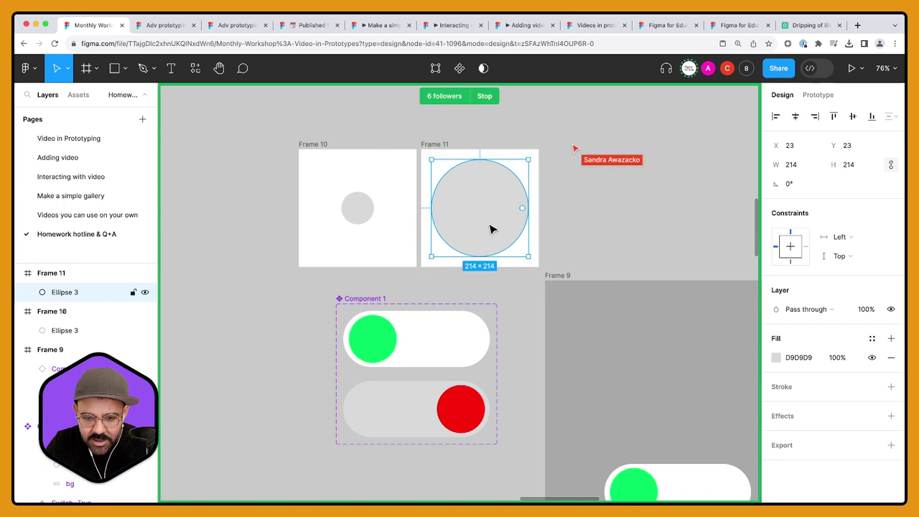
left_click(357, 208)
left_click_drag(374, 225, 366, 217)
Step: Fill Frame 11's large circle green
left_click(486, 194)
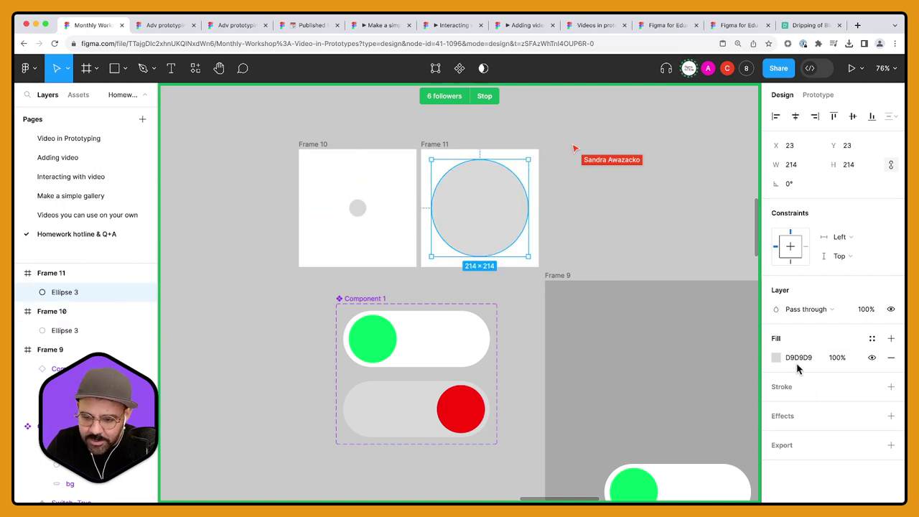
left_click(775, 357)
left_click(688, 210)
left_click_drag(687, 209, 759, 196)
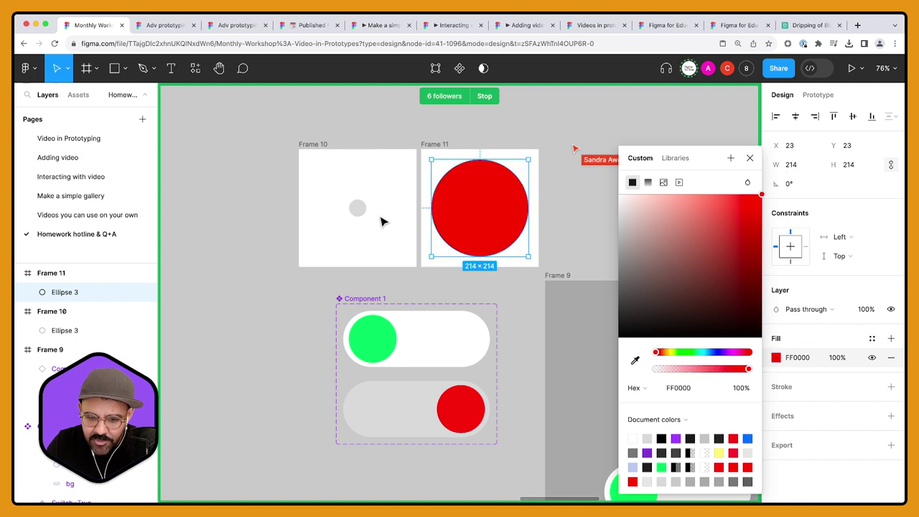
left_click(359, 210)
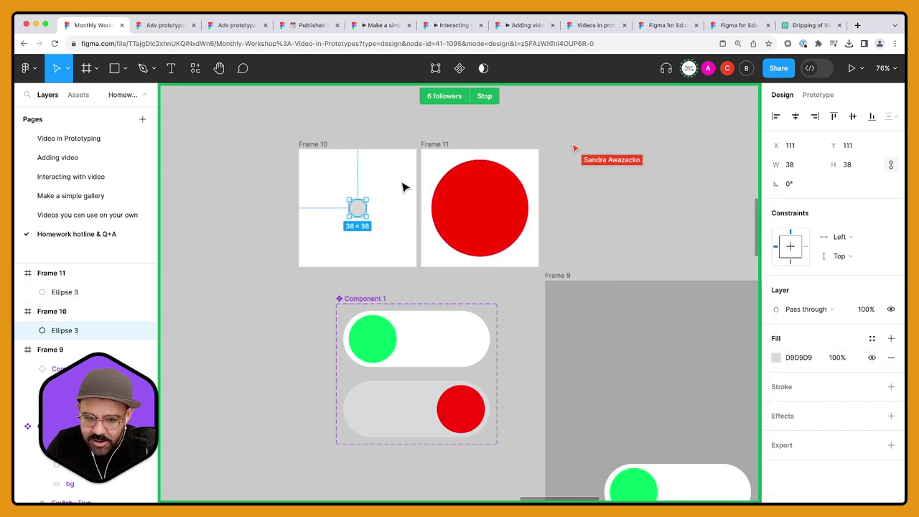
left_click(481, 205)
left_click(775, 357)
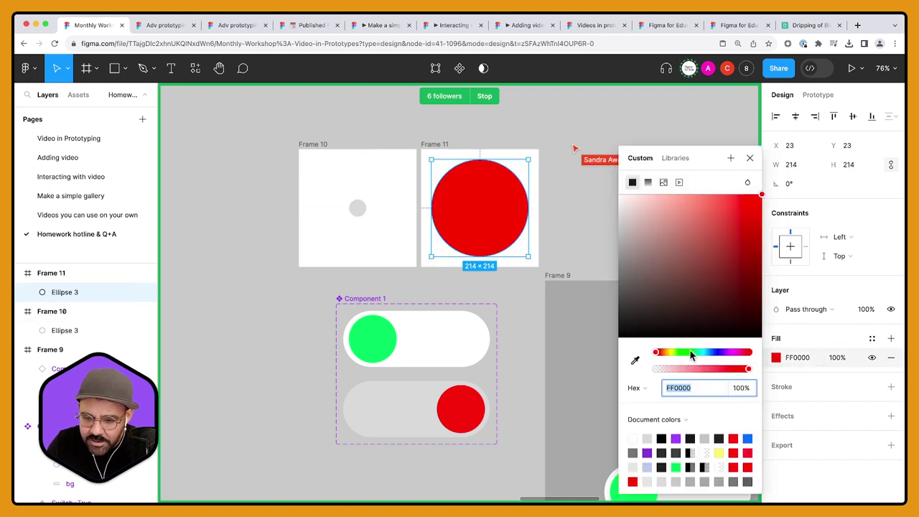
left_click(690, 352)
Step: Fill Frame 10's small circle red (FF0000) and nudge Frame 11 slightly right
left_click(357, 208)
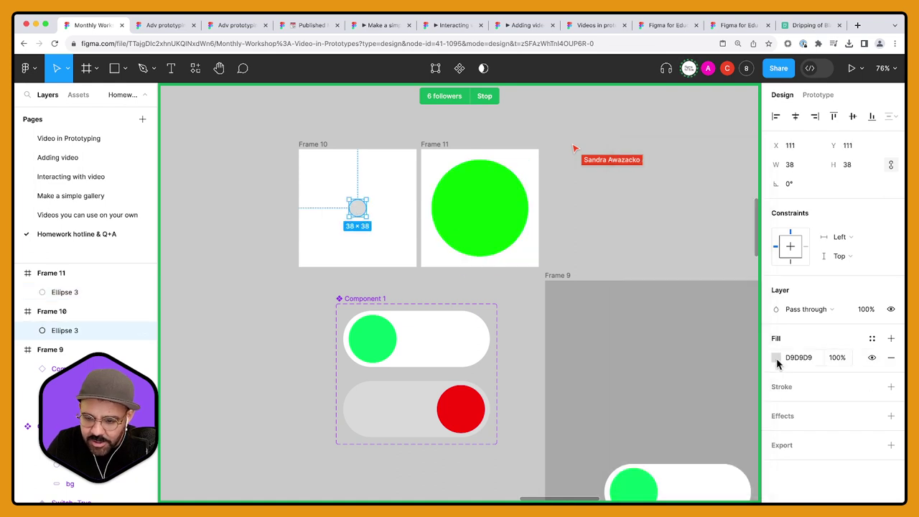
left_click(775, 356)
key("ctrl+v")
key("Return")
left_click(601, 215)
scroll(326, 212, "right", 3)
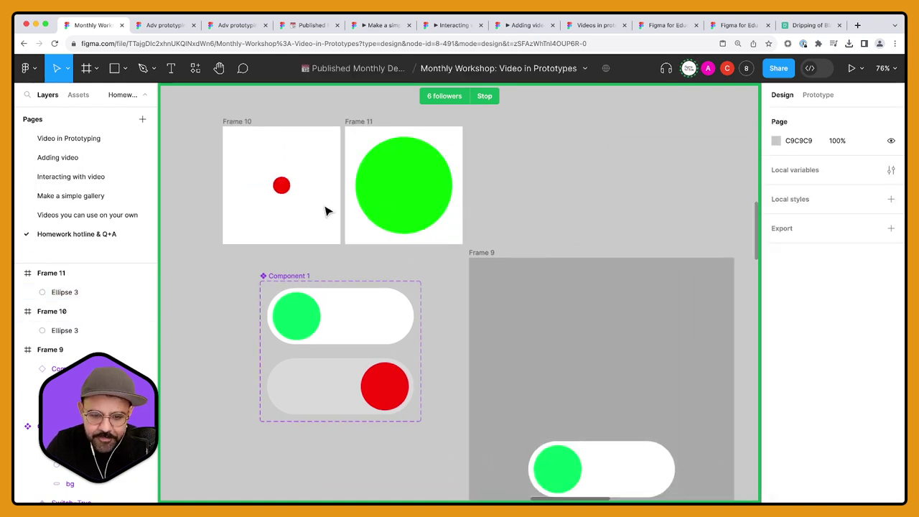
left_click_drag(362, 122, 378, 122)
Step: Combine Frame 10 and Frame 11 into a component set, Component 2
left_click(239, 122, "shift")
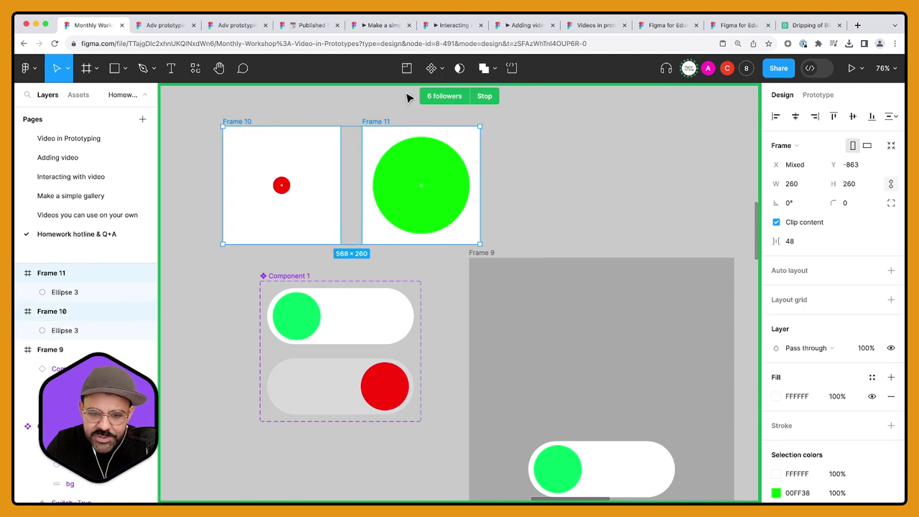
left_click(441, 70)
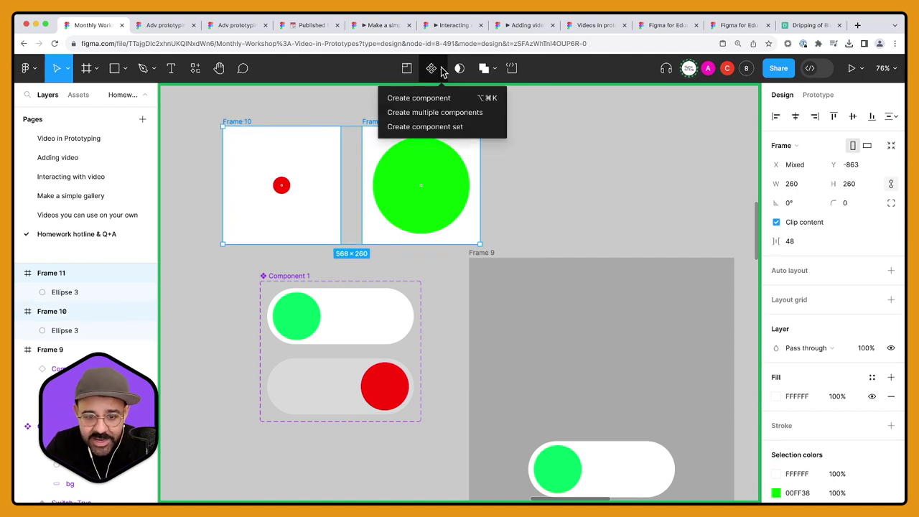
left_click(435, 128)
left_click(636, 156)
Step: Inspect the variants' circles and prototype settings, then select the whole Component 2 set
left_click(281, 185)
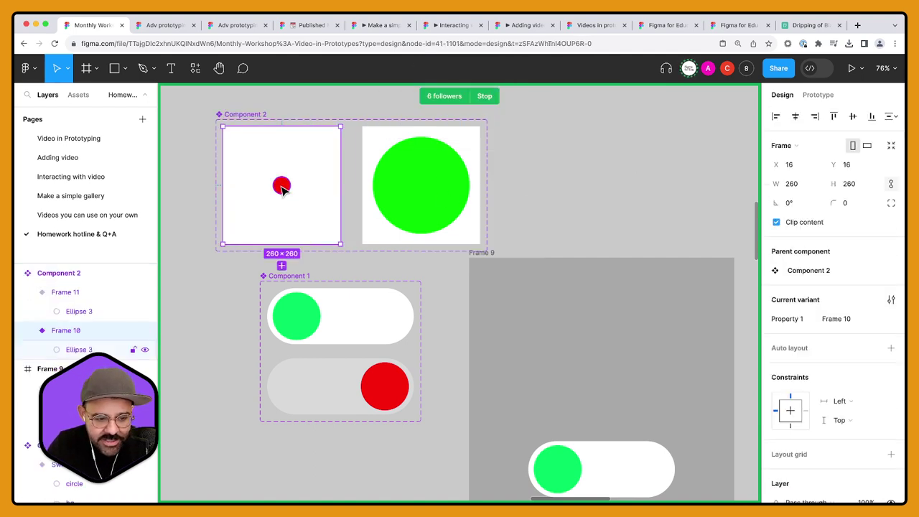
left_click(281, 185)
left_click(404, 186)
left_click(507, 187)
scroll(570, 192, "right", 1)
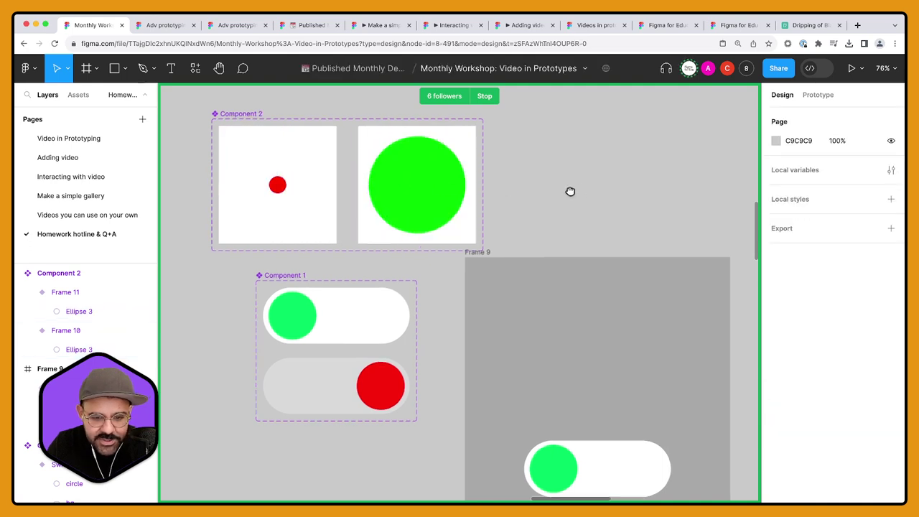
scroll(519, 188, "down", 2)
scroll(464, 152, "left", 3)
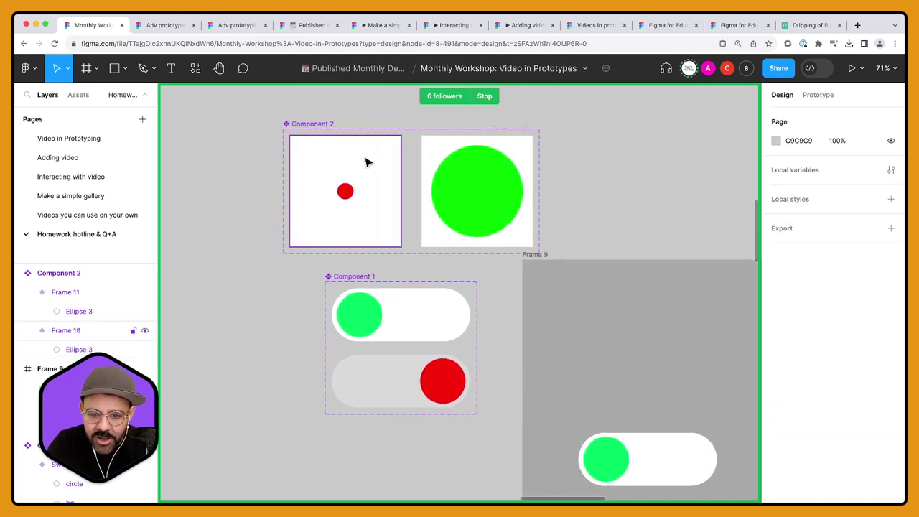
left_click(815, 96)
left_click(394, 157)
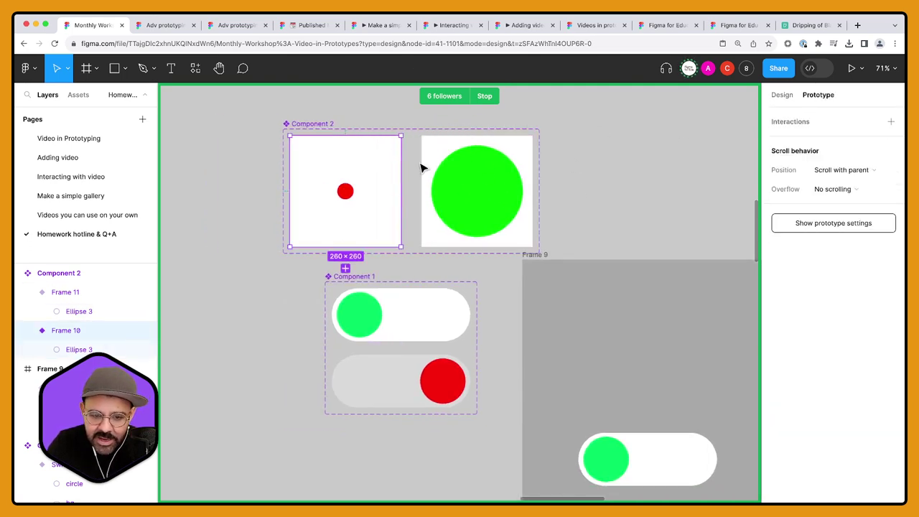
left_click(784, 95)
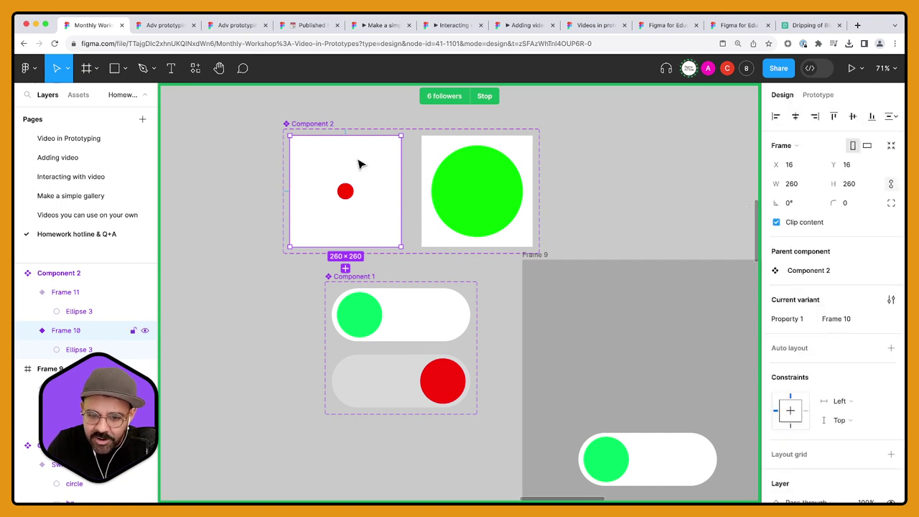
left_click(324, 130)
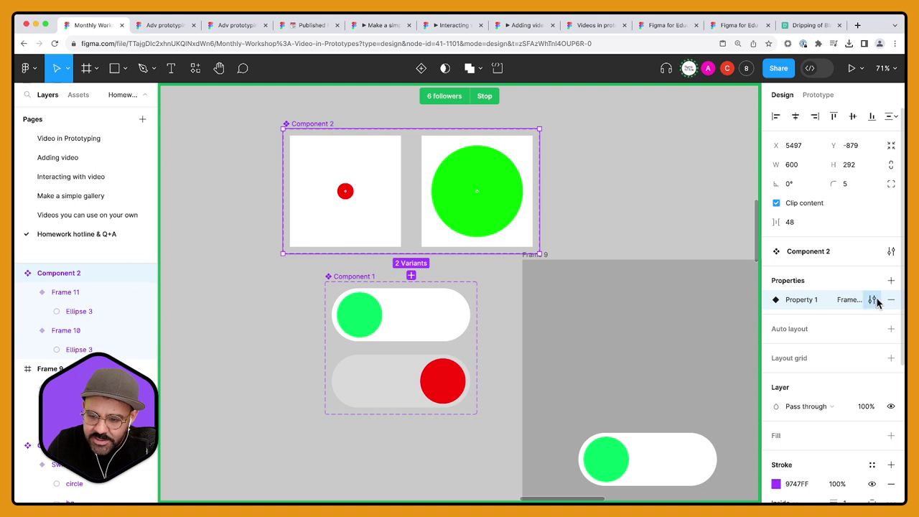
Step: Name the variant property State and rename its values to False and True
left_click(871, 299)
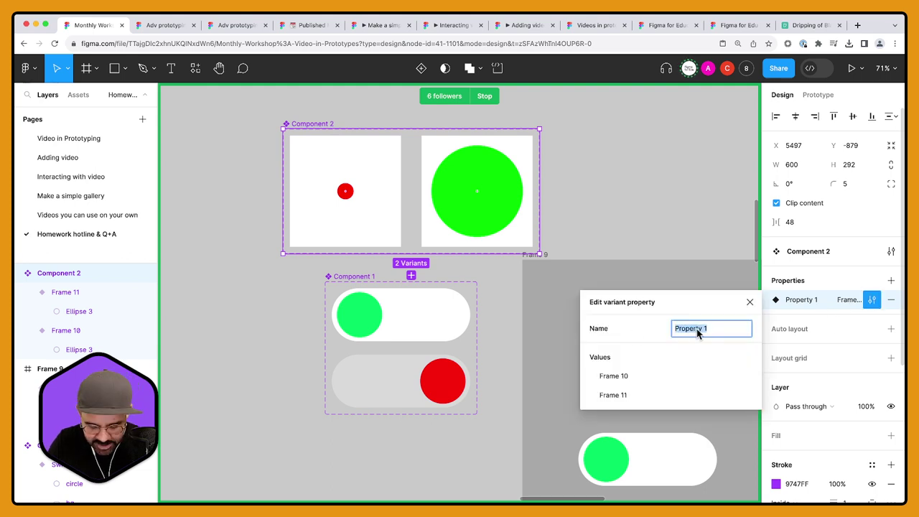
type("State")
key("Return")
double_click(622, 377)
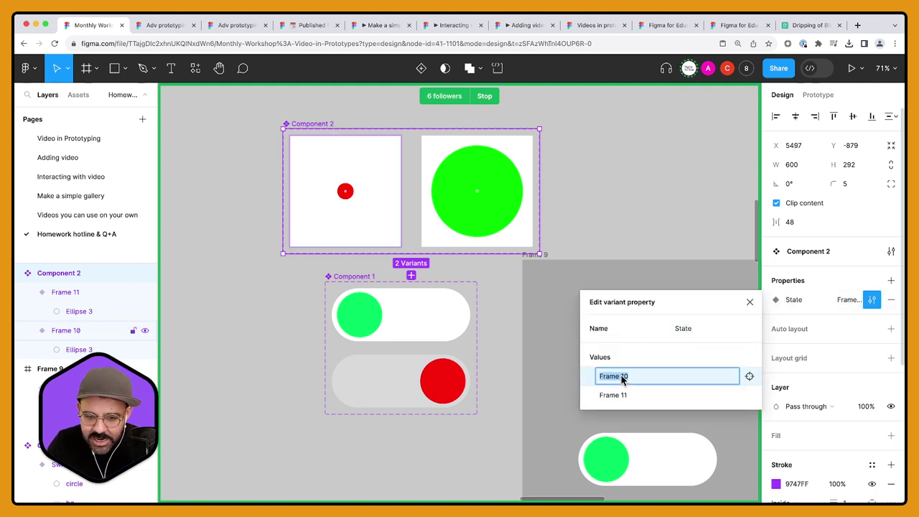
type("False")
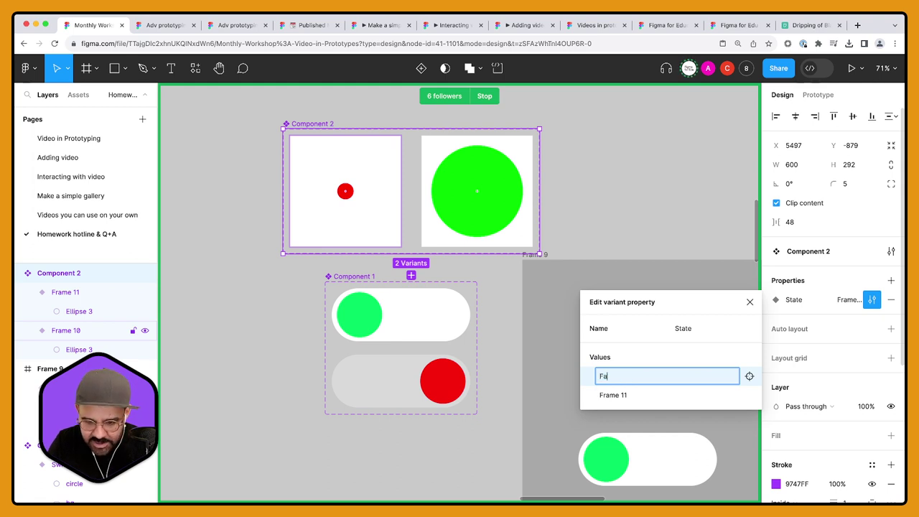
key("Return")
double_click(615, 396)
type("T")
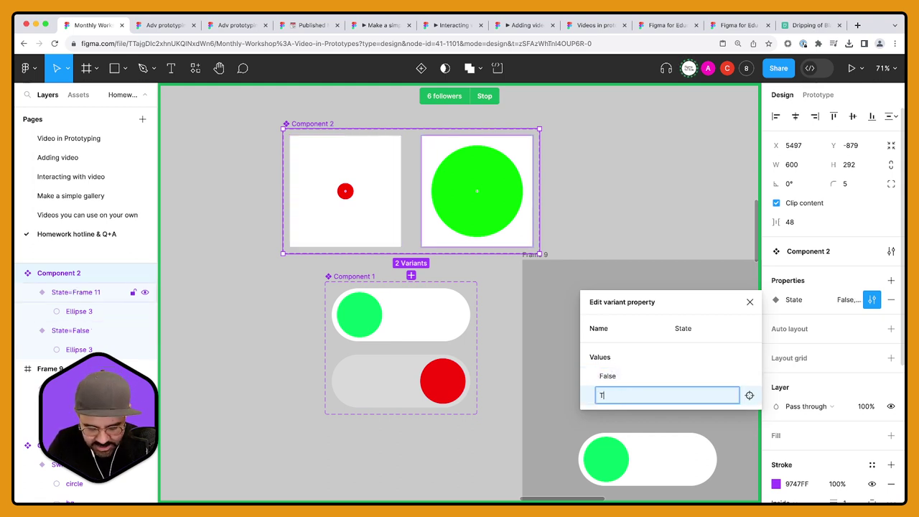
type("rude")
key("BackSpace")
key("BackSpace")
type("e")
key("Return")
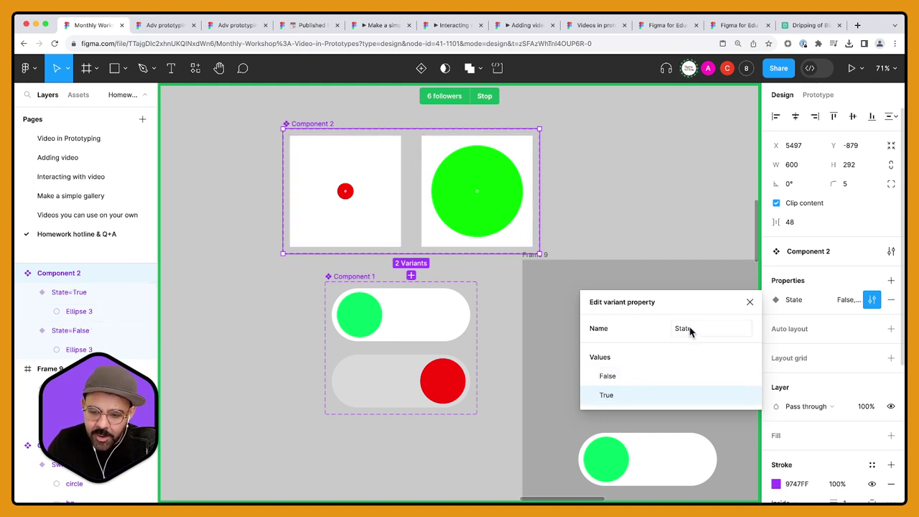
left_click(749, 301)
left_click_drag(672, 214, 607, 218)
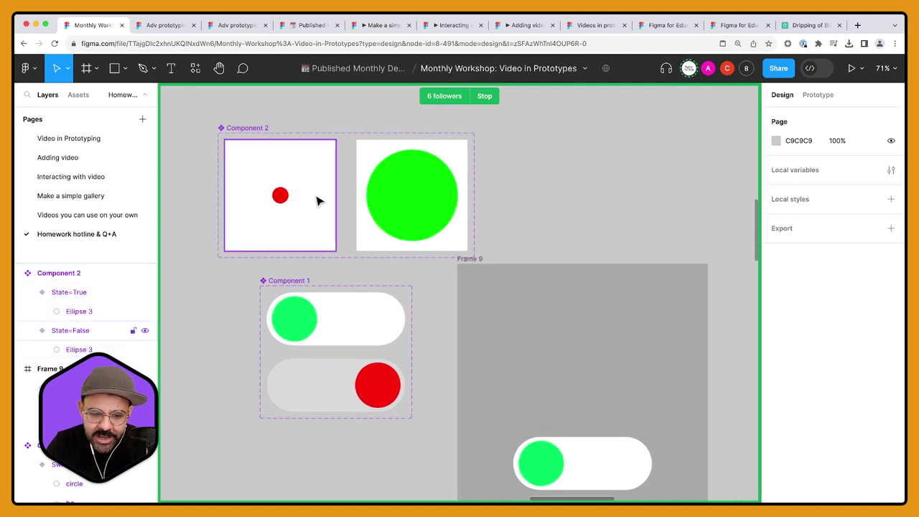
Step: Hide the white background fill on both State variants
left_click(402, 201)
left_click(305, 200, "shift")
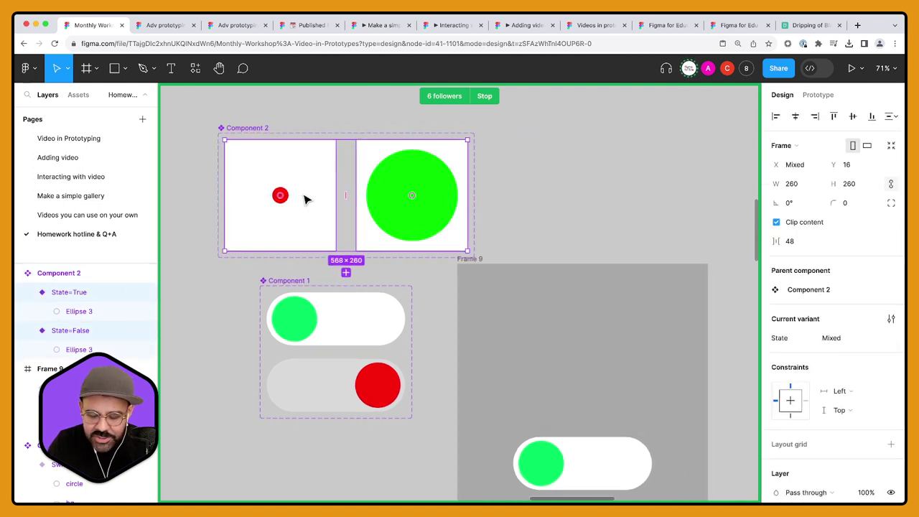
scroll(818, 402, "down", 5)
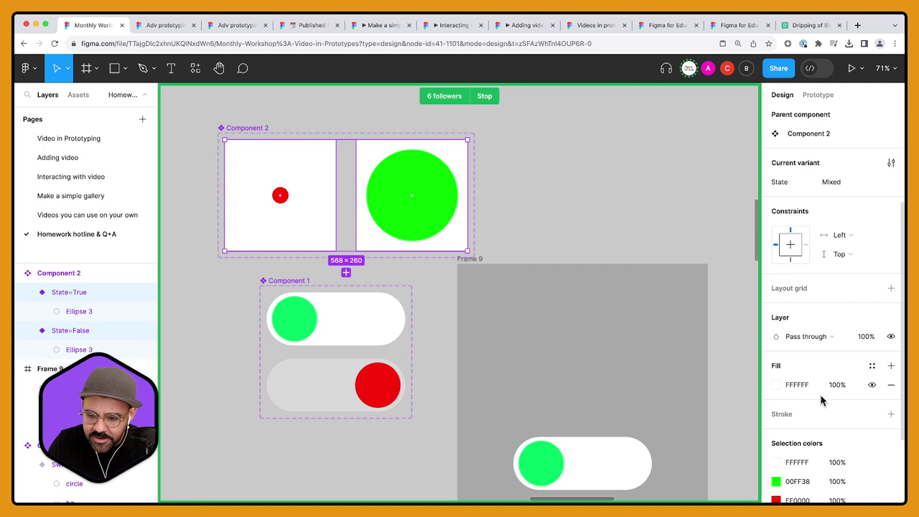
left_click(872, 385)
left_click(383, 220, "shift")
left_click(482, 280)
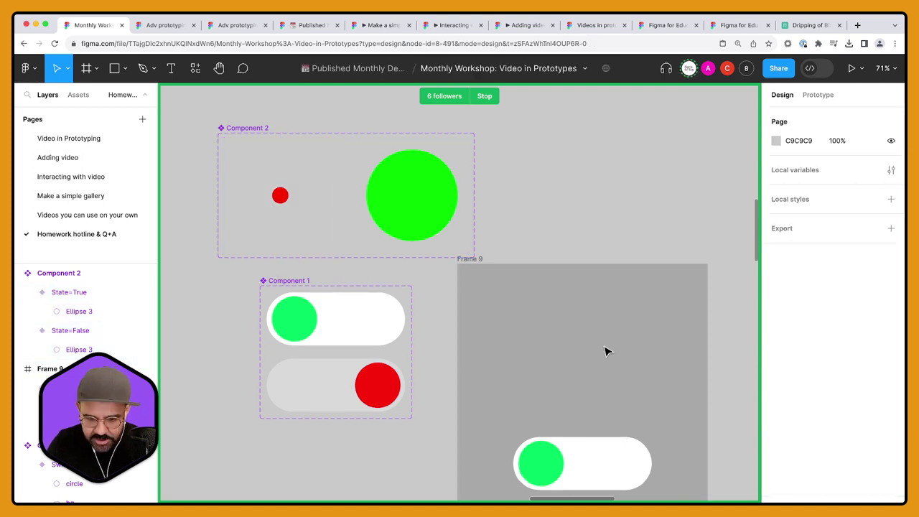
Step: Paste a copy of the State=True variant into Frame 9 above the toggle
left_click(426, 215)
key("ctrl+c")
left_click(512, 292)
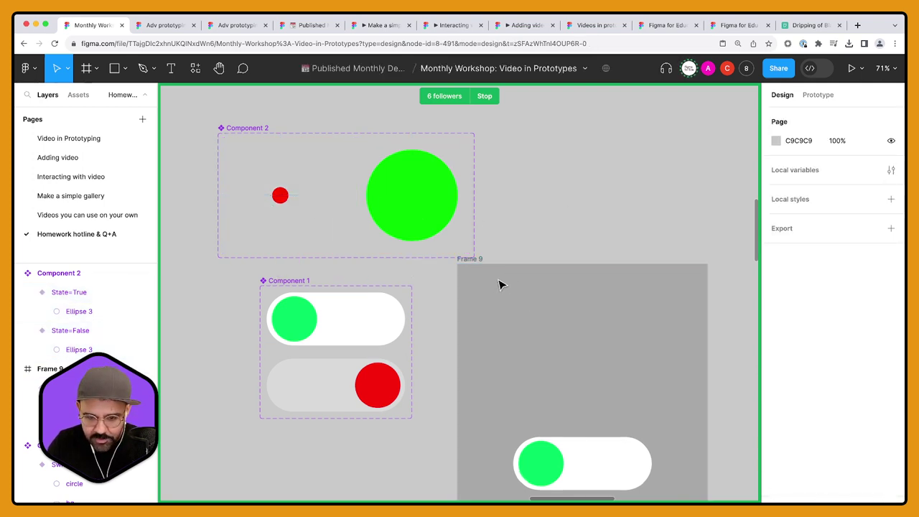
left_click(487, 261)
key("ctrl+v")
left_click_drag(634, 337, 568, 367)
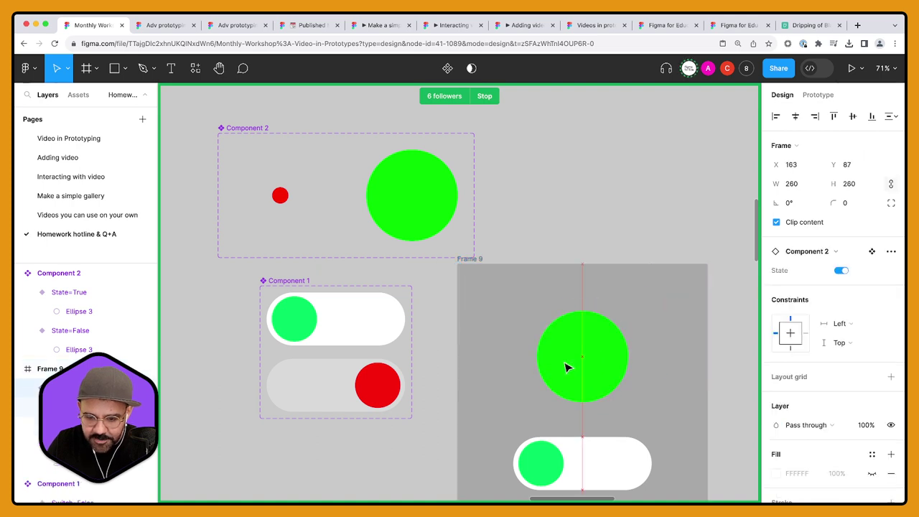
scroll(619, 335, "right", 5)
scroll(620, 334, "down", 3)
Step: Move Frame 9 up and to the right
left_click(563, 156)
left_click_drag(420, 233, 492, 201)
left_click(578, 168)
scroll(578, 168, "right", 3)
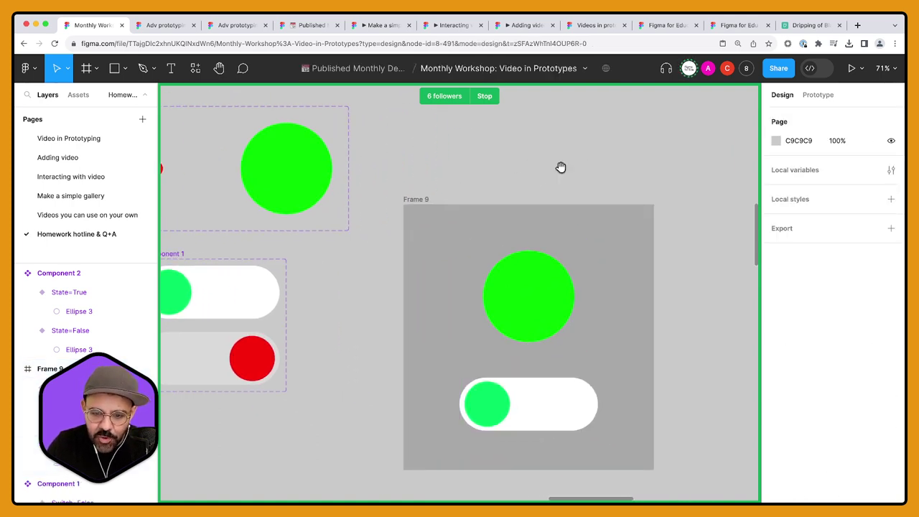
scroll(563, 170, "up", 2)
scroll(563, 170, "right", 1)
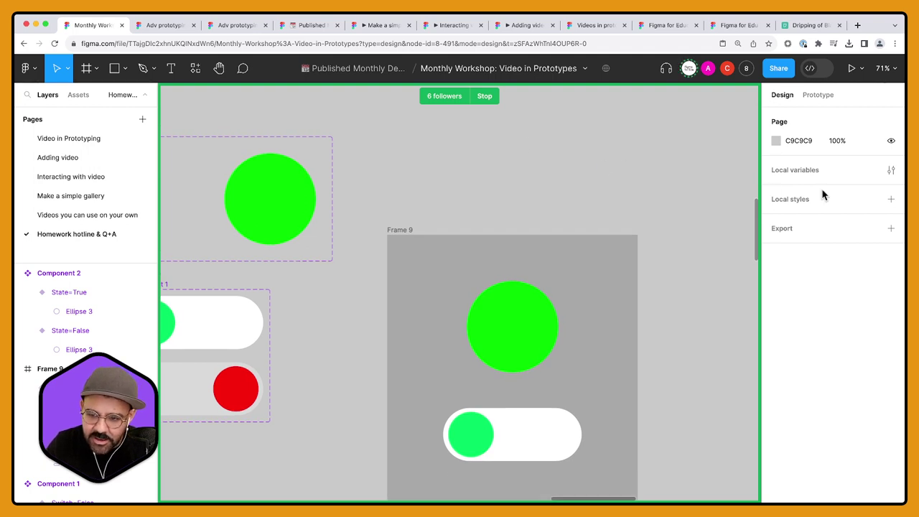
Step: Set the circle instance's State to False to show the red dot, and test the toggle's Switch property
left_click(566, 337)
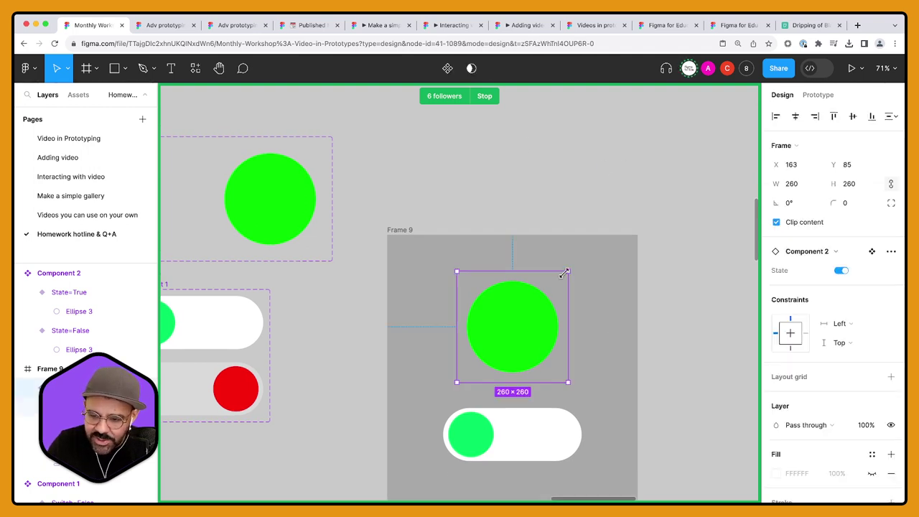
left_click(841, 270)
left_click(567, 183)
scroll(566, 183, "up", 1)
left_click(553, 353)
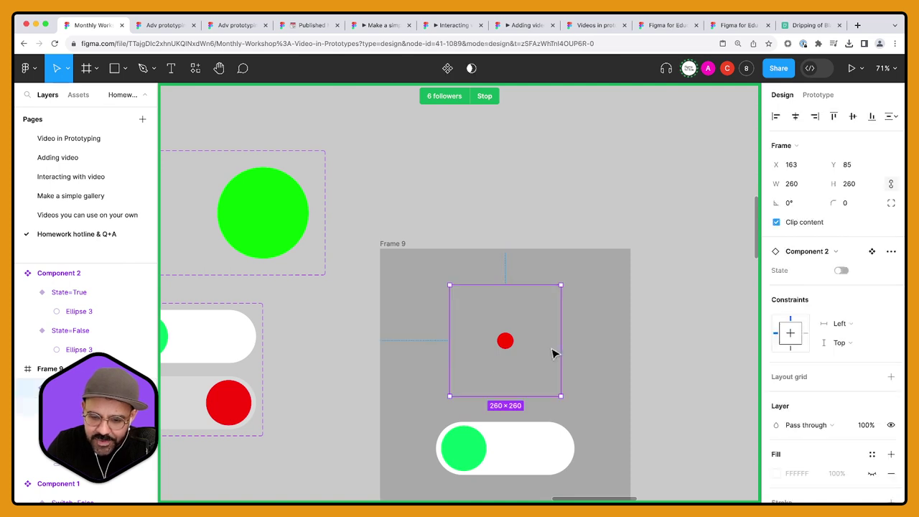
left_click(841, 270)
left_click(841, 270)
left_click(841, 270)
left_click(841, 270)
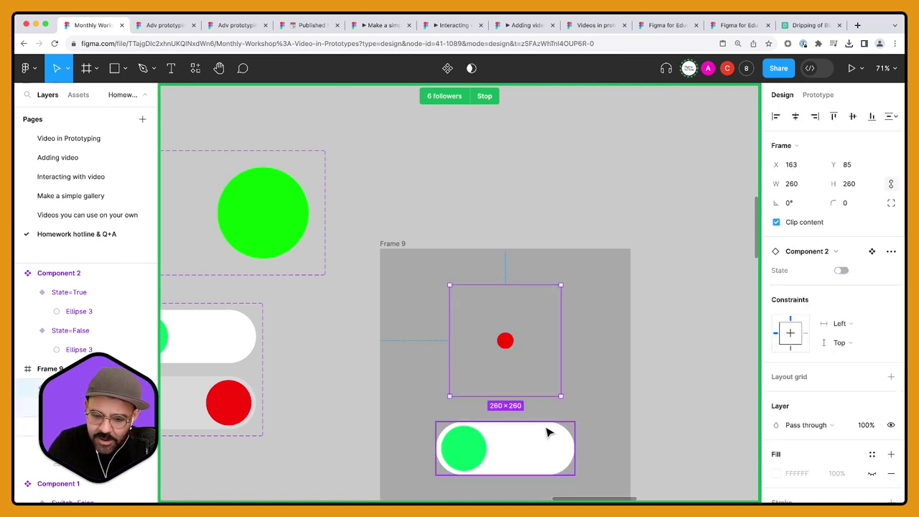
left_click(547, 432)
left_click(841, 270)
left_click(841, 270)
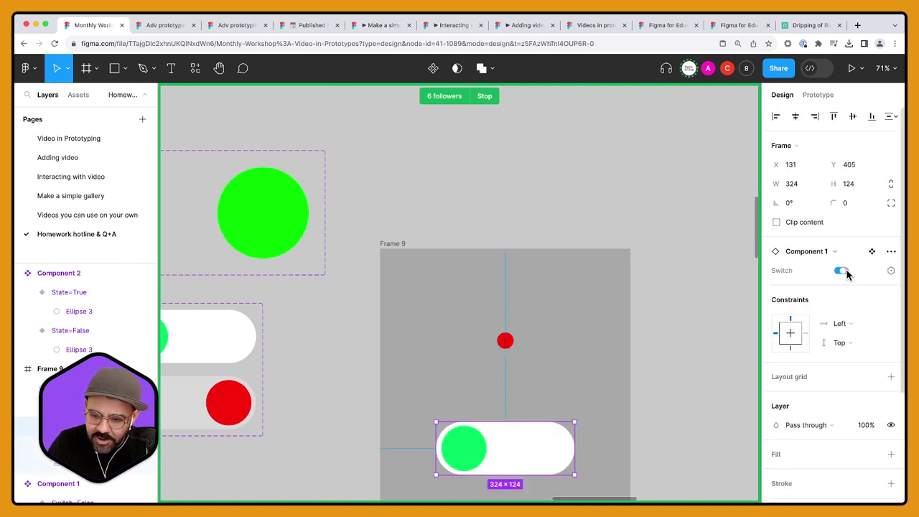
left_click(494, 373)
left_click(524, 192)
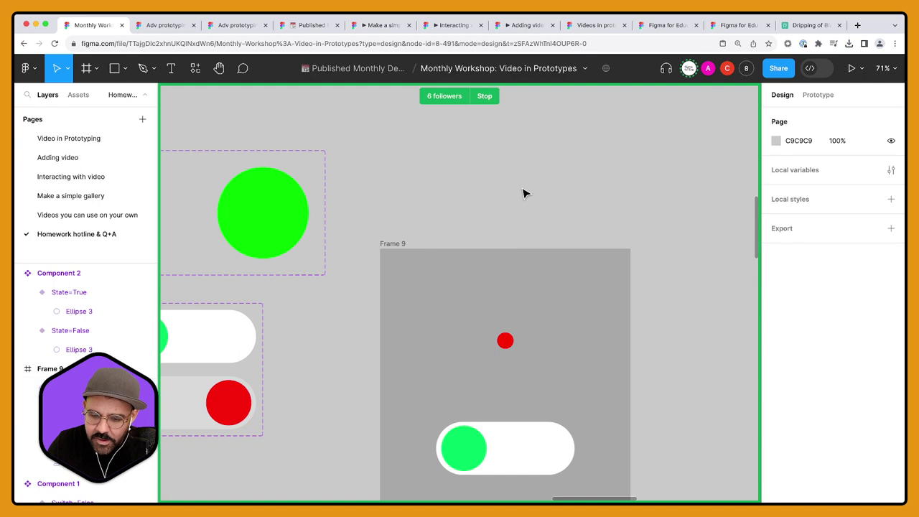
left_click(890, 170)
Step: Add a Boolean variable to Collection 1 named Switch, removing a stray backslash from the name
left_click(617, 252)
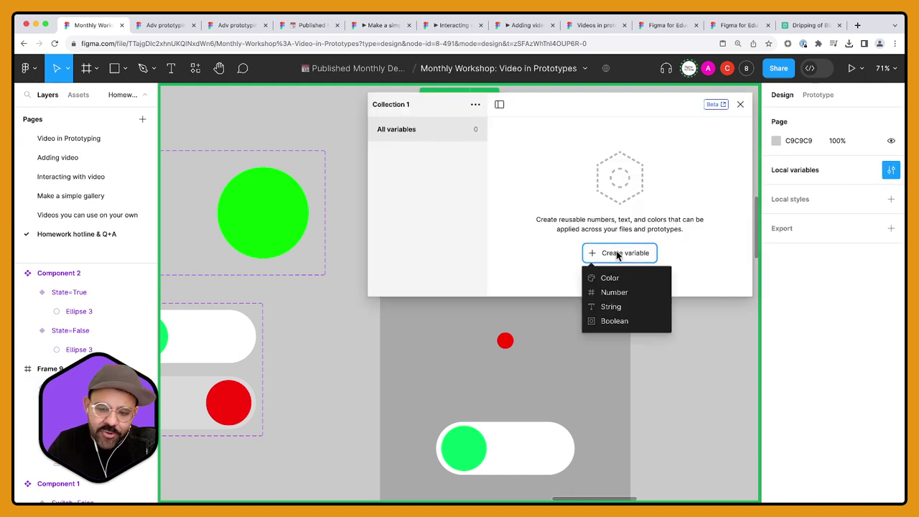
left_click(623, 321)
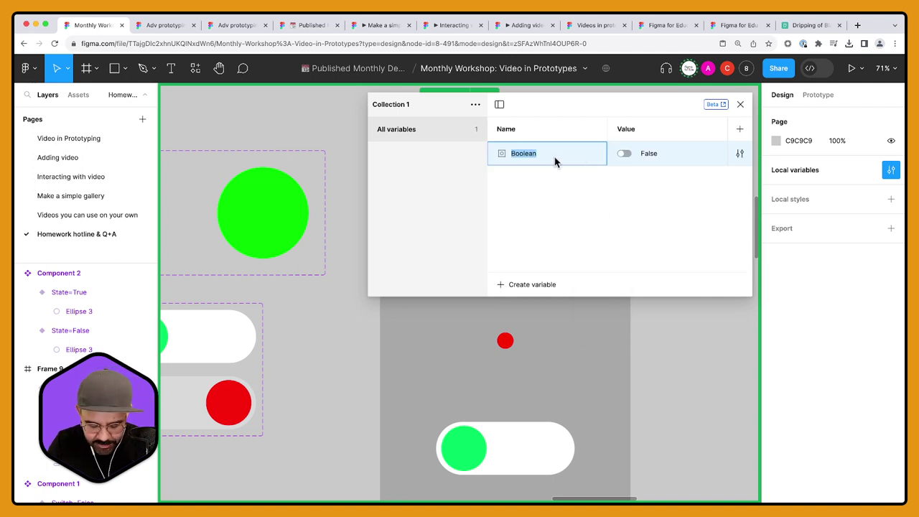
type("Switch'")
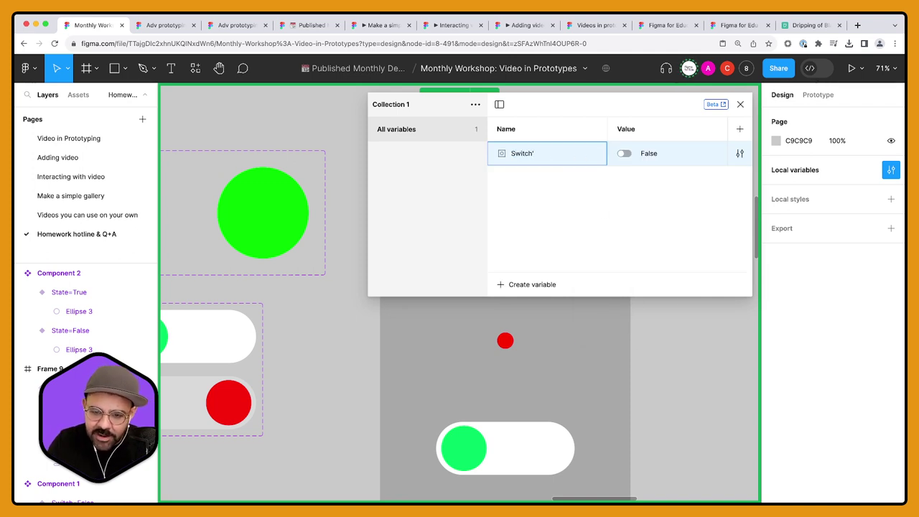
key("Return")
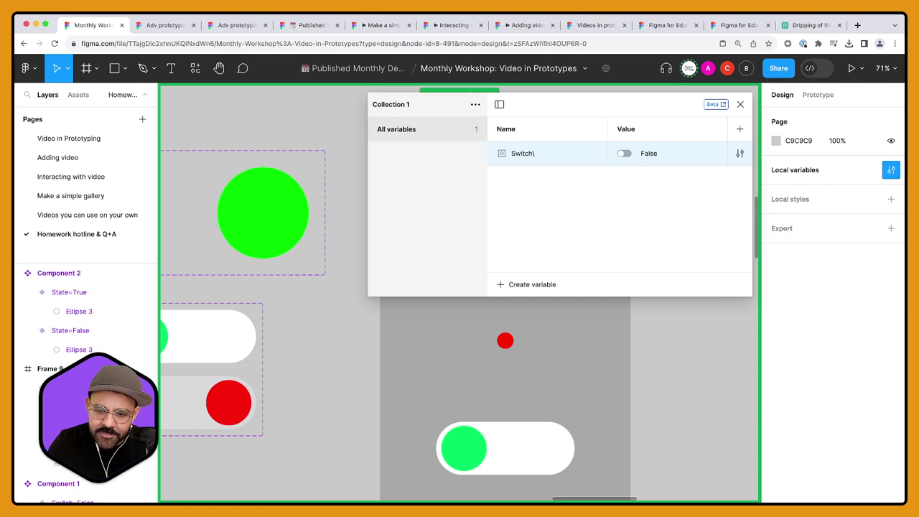
double_click(545, 158)
left_click(544, 158)
key("BackSpace")
key("Return")
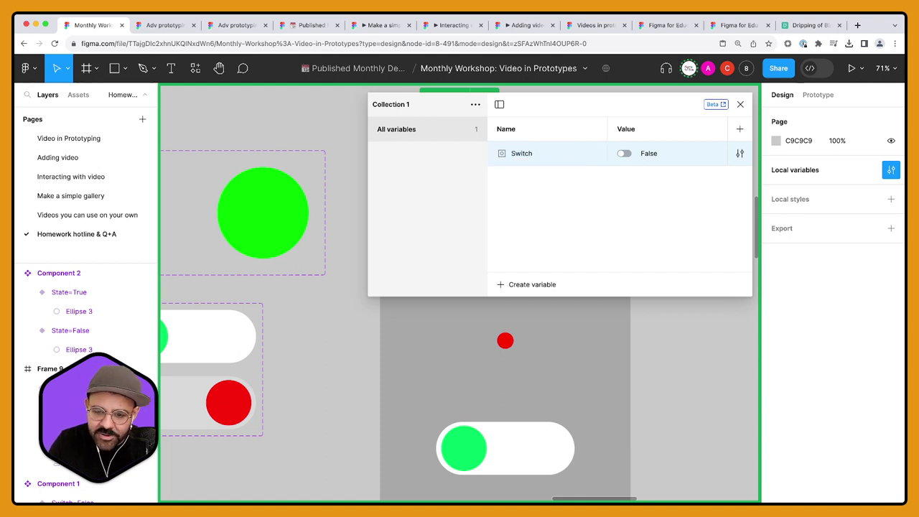
left_click(740, 104)
Step: Bind the circle's State and the toggle's Switch property to the Switch variable
scroll(589, 330, "down", 2)
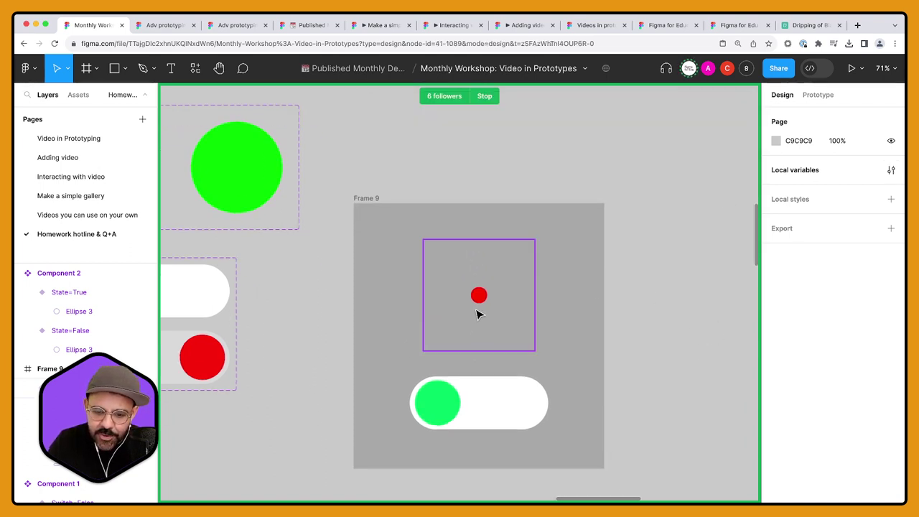
left_click(478, 312)
left_click(890, 270)
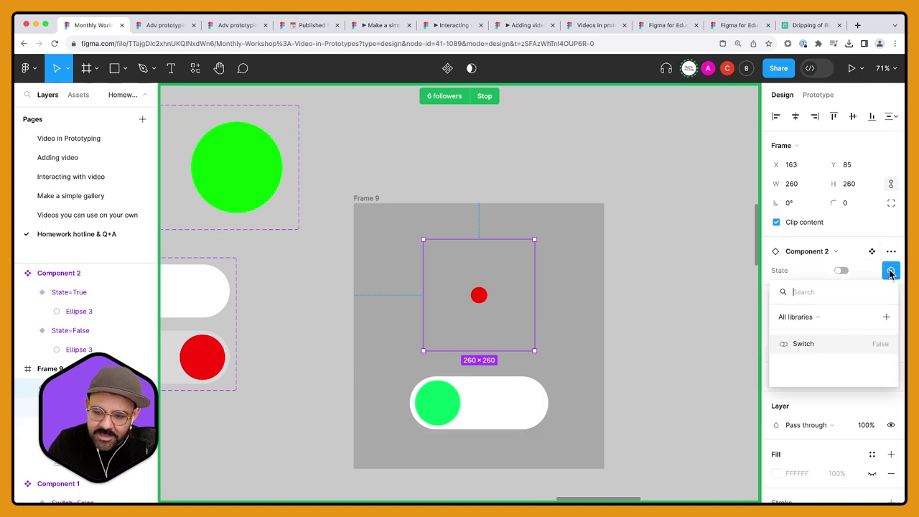
left_click(825, 345)
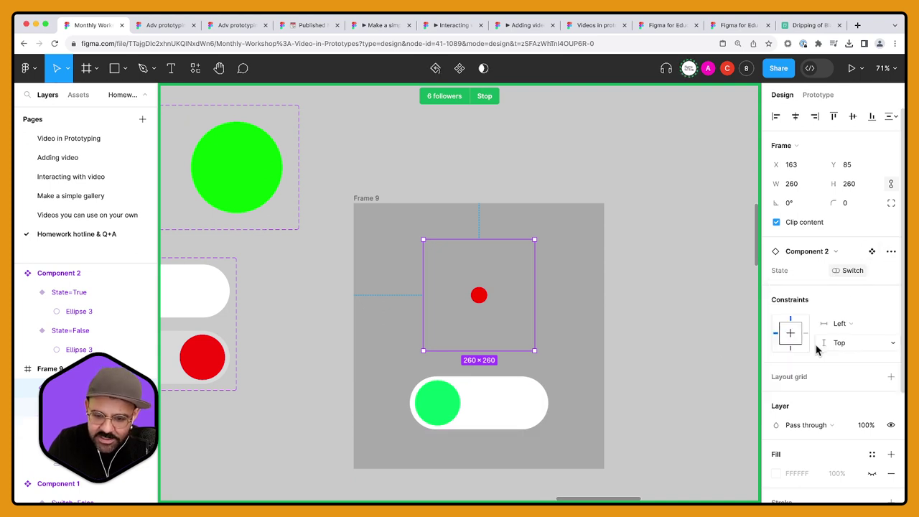
left_click(516, 392)
left_click(889, 271)
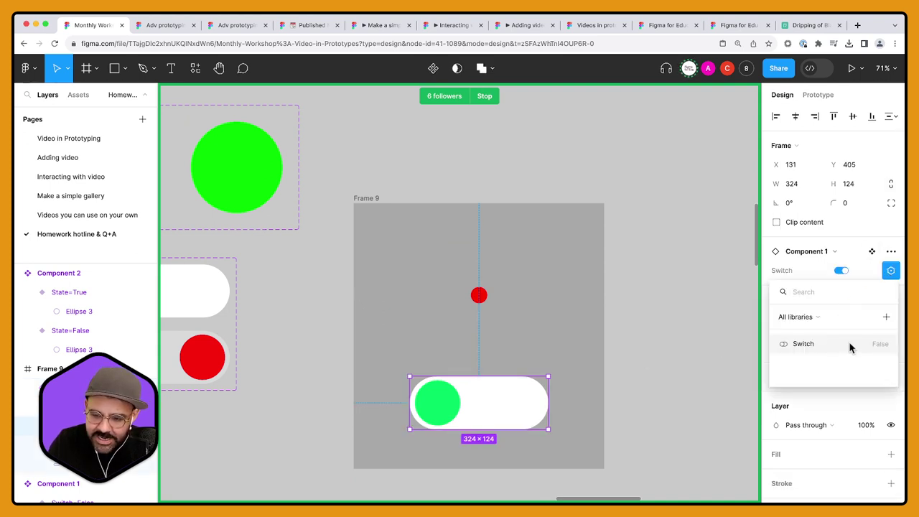
left_click(849, 348)
left_click(687, 415)
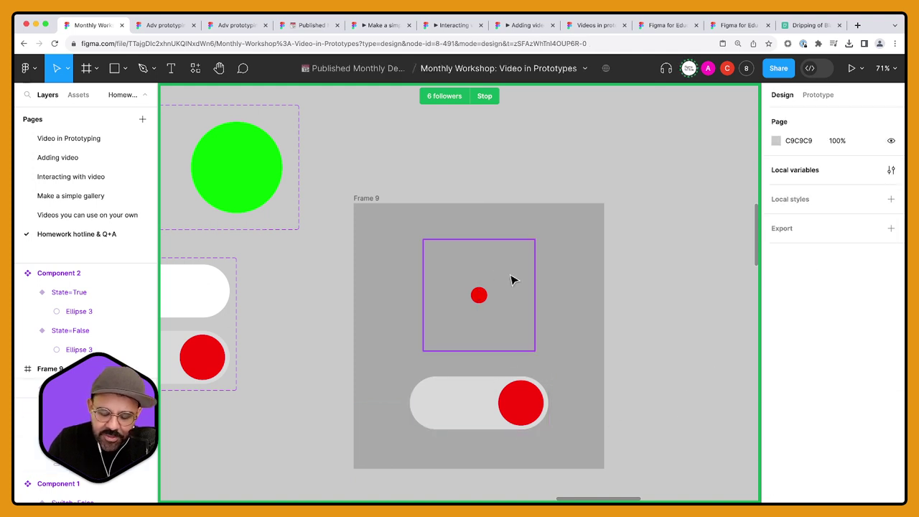
Step: Test the bindings by setting Switch to True and back to False, then select Frame 9
left_click(890, 170)
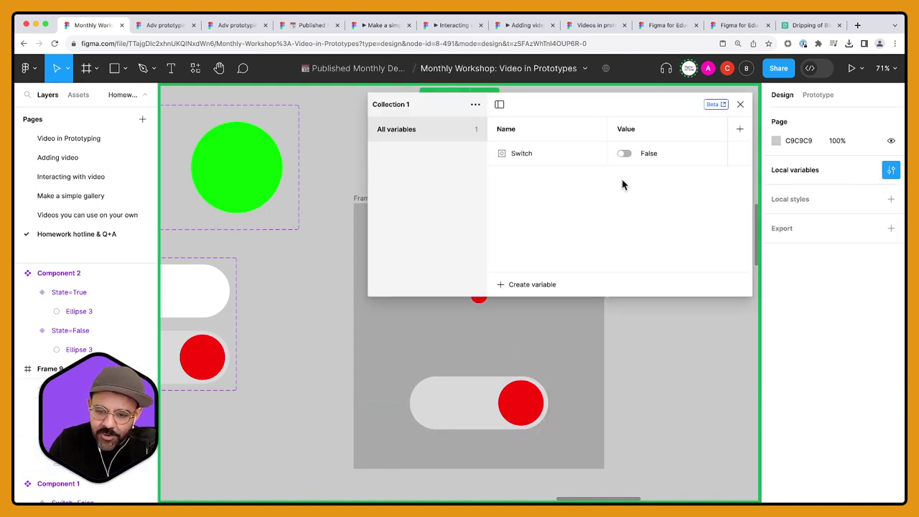
left_click(625, 154)
left_click(625, 153)
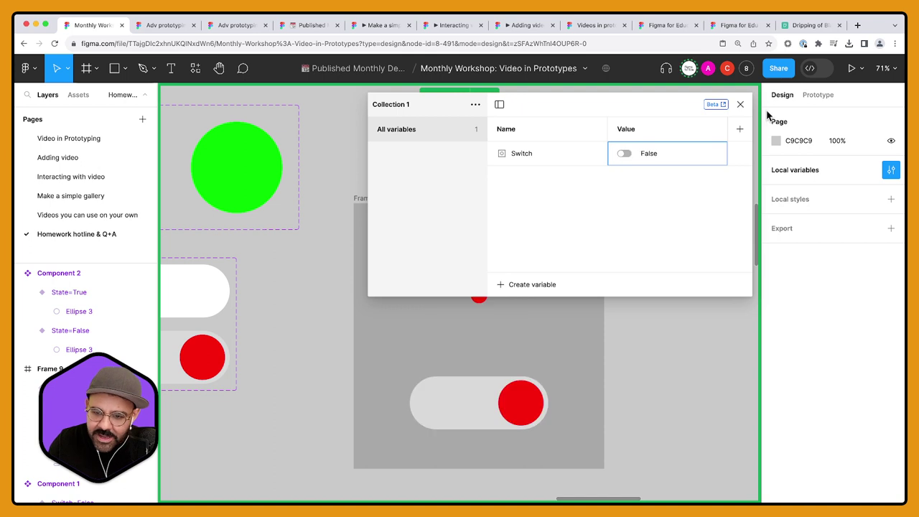
left_click(740, 104)
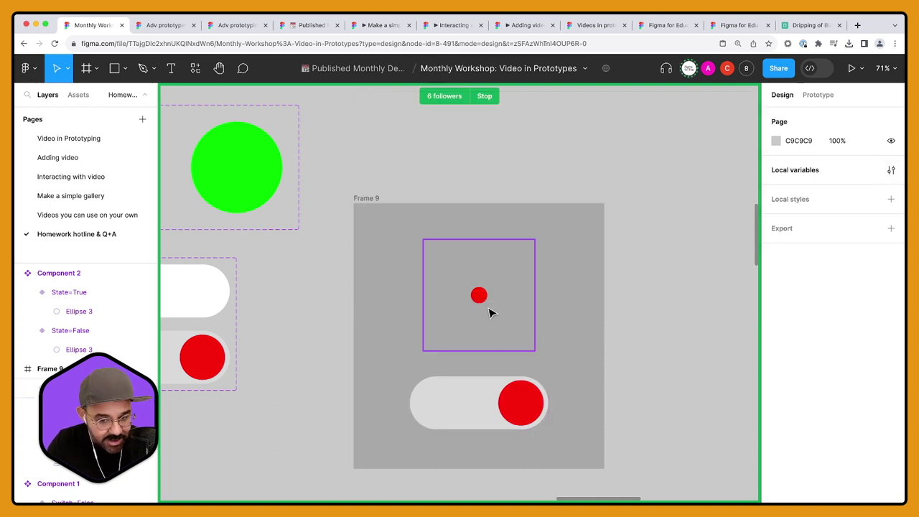
left_click(369, 199)
Step: Preview Frame 9, flip its toggle on and off several times, then close the preview
key("shift+space")
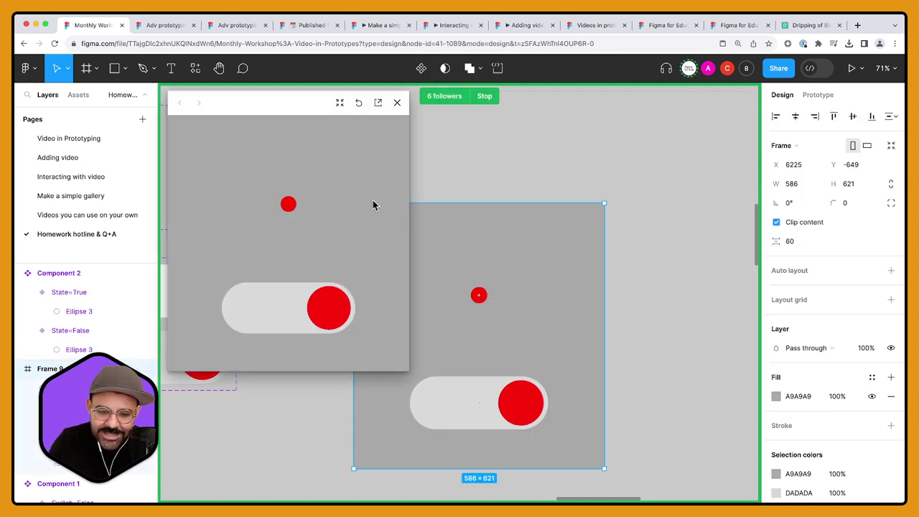
left_click(316, 323)
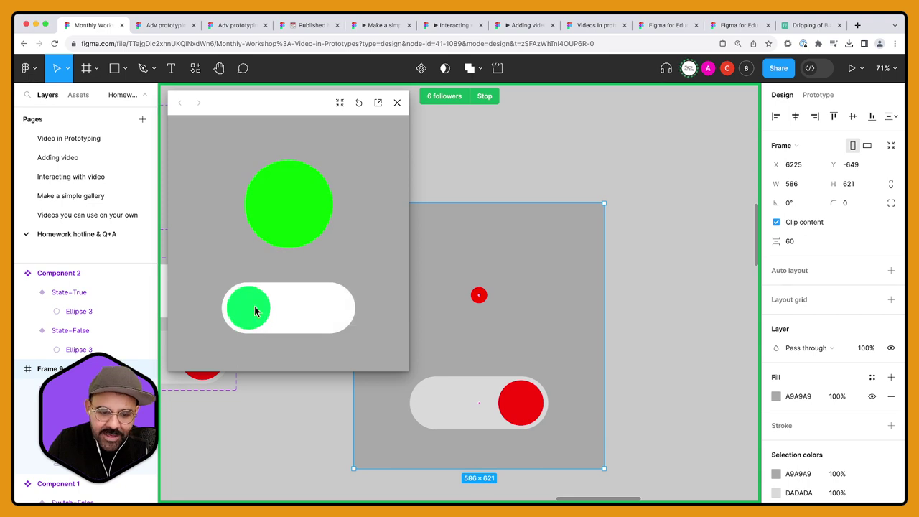
left_click(255, 311)
left_click(317, 310)
left_click(316, 311)
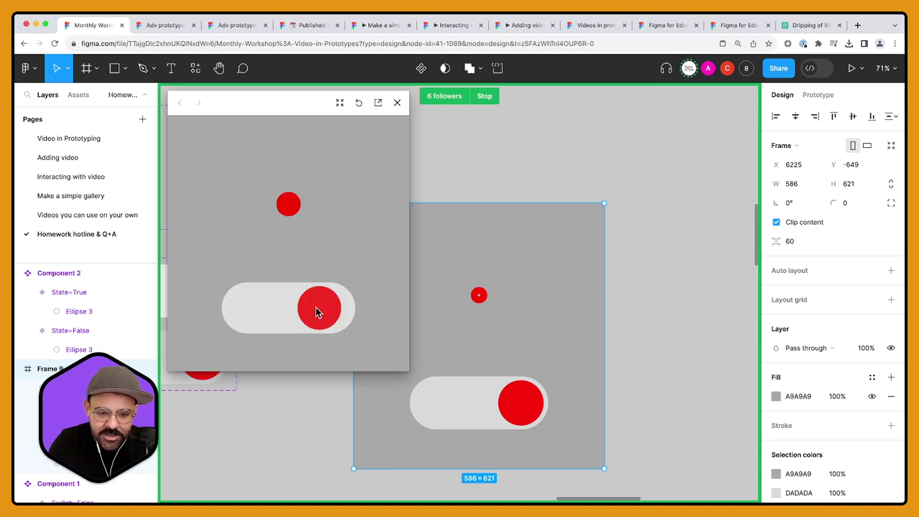
left_click(269, 309)
left_click(397, 103)
Step: In prototype mode, inspect Component 2's State=True and State=False variants, then select Frame 9
scroll(567, 164, "left", 3)
left_click(566, 164)
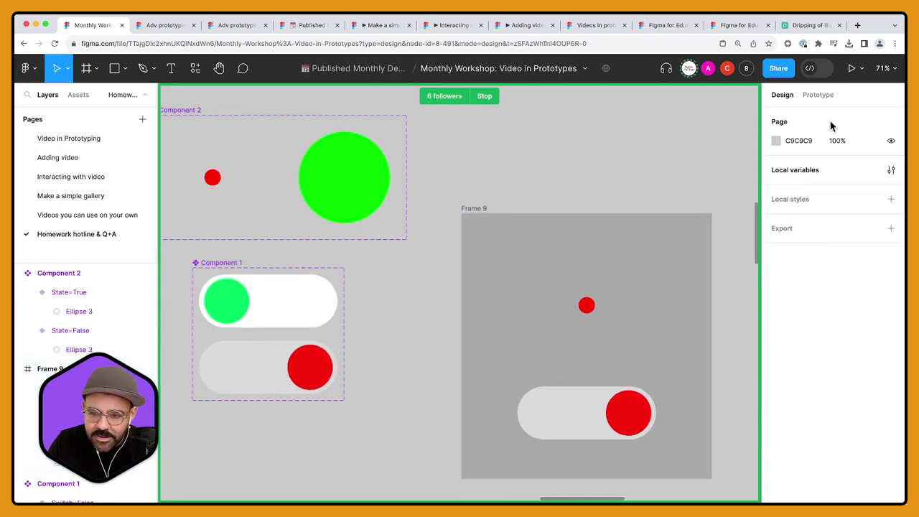
key("alt+9")
scroll(363, 192, "left", 3)
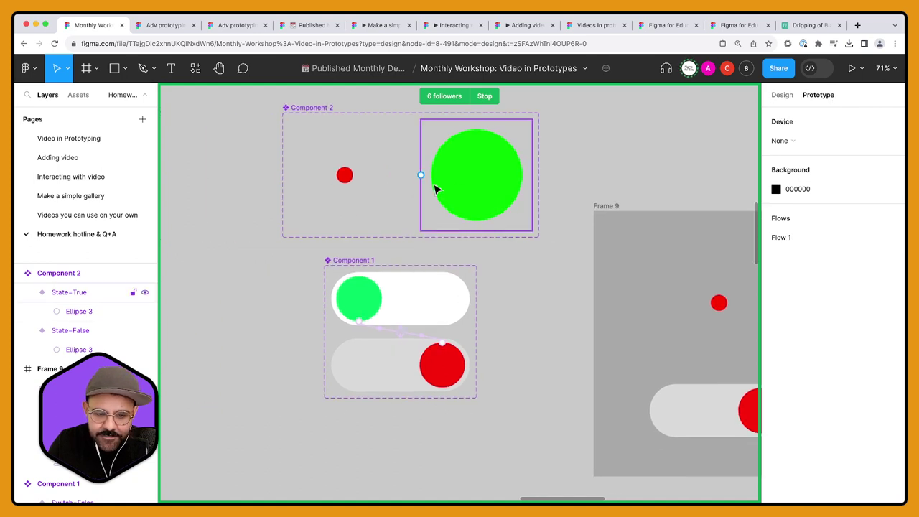
left_click(495, 181)
left_click(605, 152)
scroll(605, 151, "up", 2)
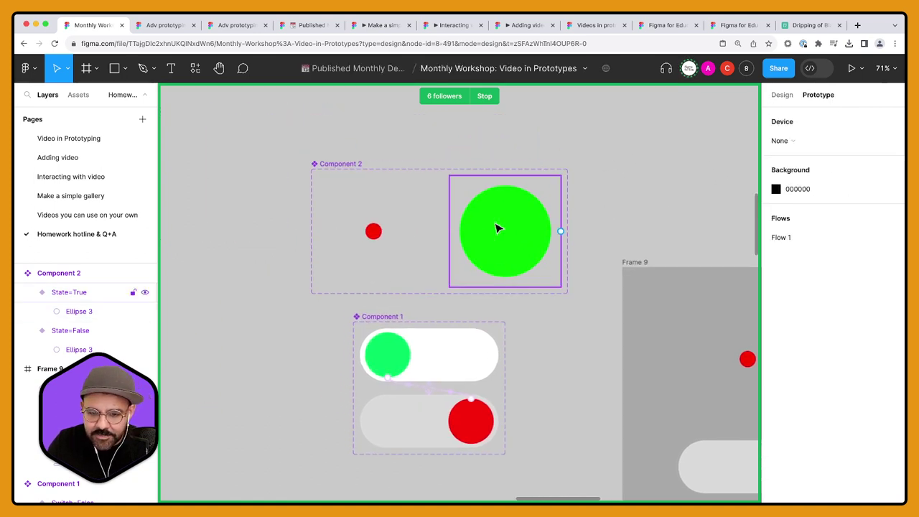
left_click(423, 246)
scroll(467, 230, "right", 5)
left_click(523, 218)
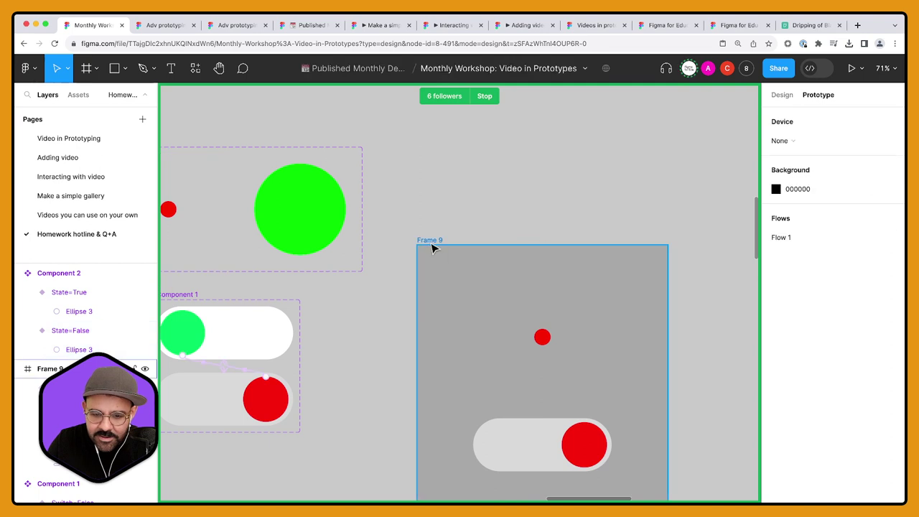
left_click(430, 241)
Step: Preview Frame 9 again, toggle the switch on and off three times, close it, and select State=False
key("shift+space")
left_click(322, 314)
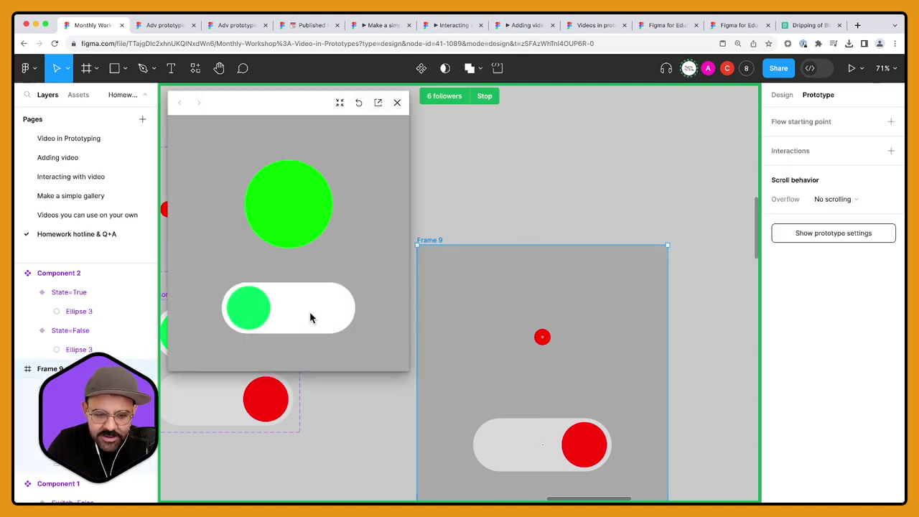
left_click(268, 308)
left_click(263, 315)
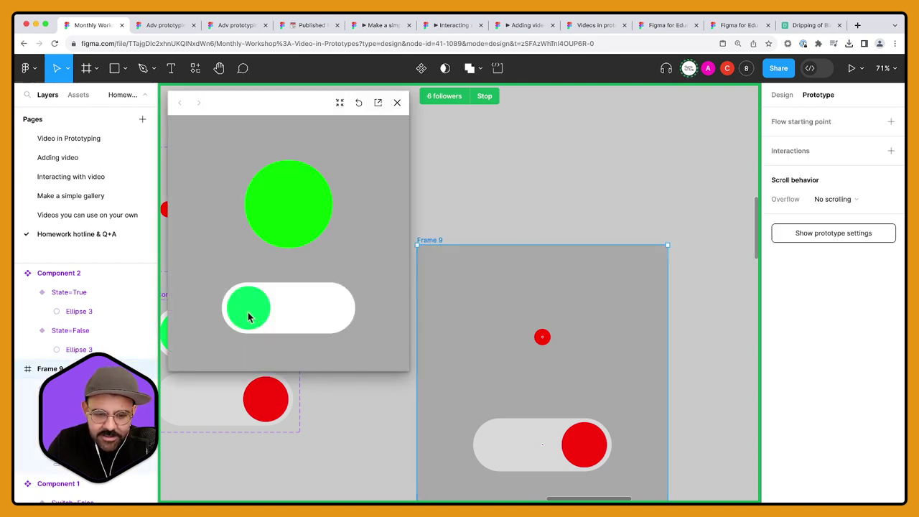
left_click(252, 316)
left_click(287, 317)
left_click(341, 314)
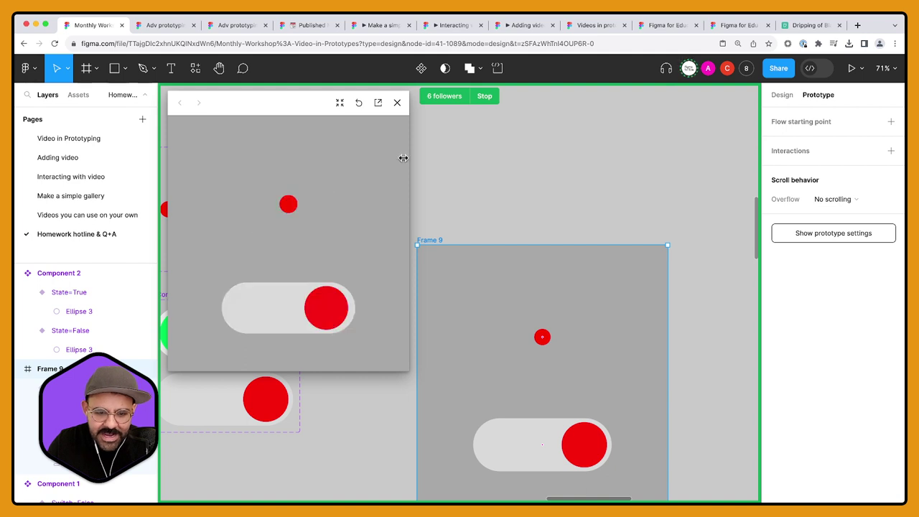
left_click(397, 102)
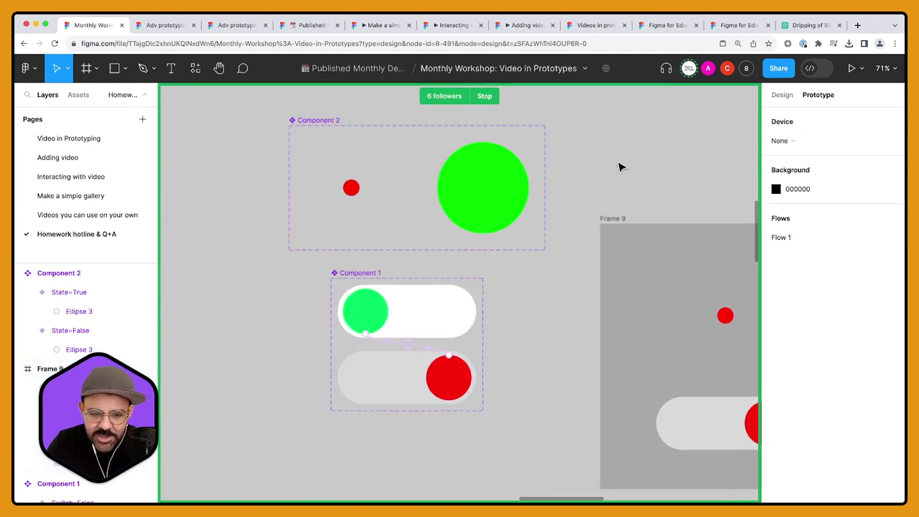
left_click(316, 205)
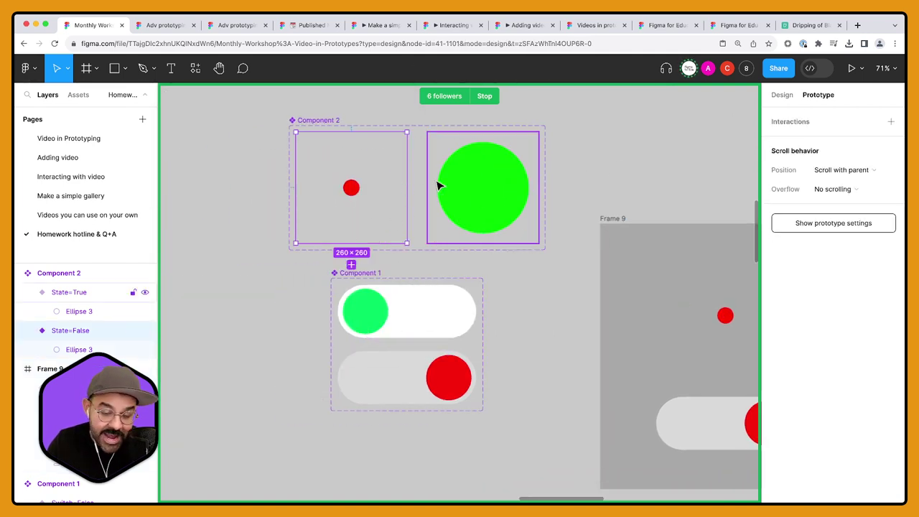
Step: Raise Frame 9 level with Component 2, then show the Adv prototyping deep dive community page
scroll(492, 207, "down", 5)
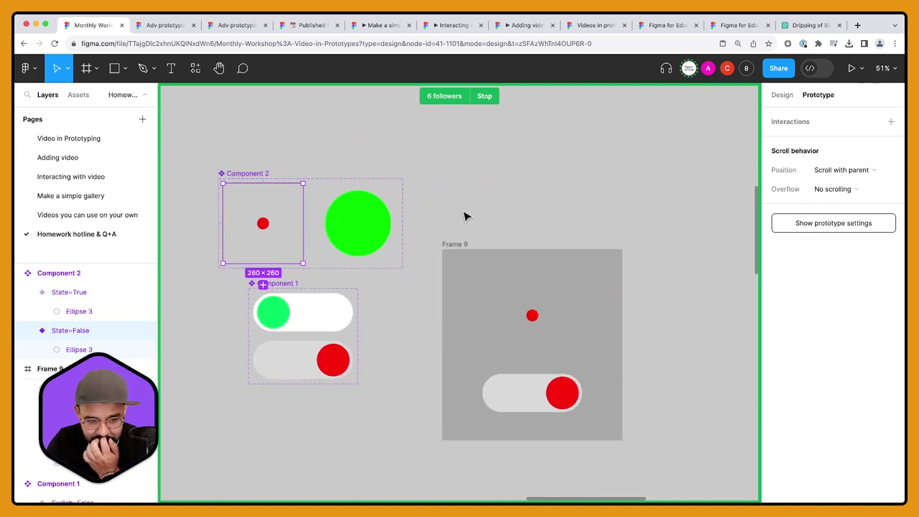
left_click(321, 322)
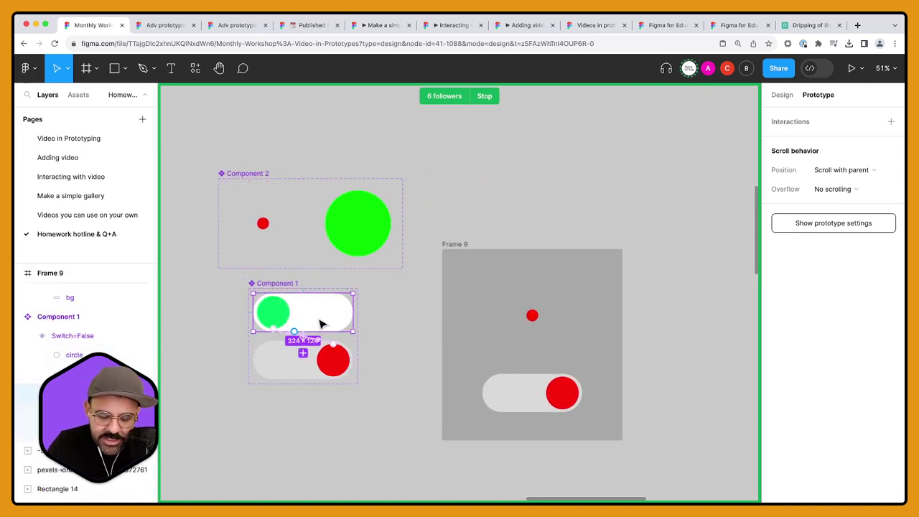
left_click_drag(462, 242, 455, 170)
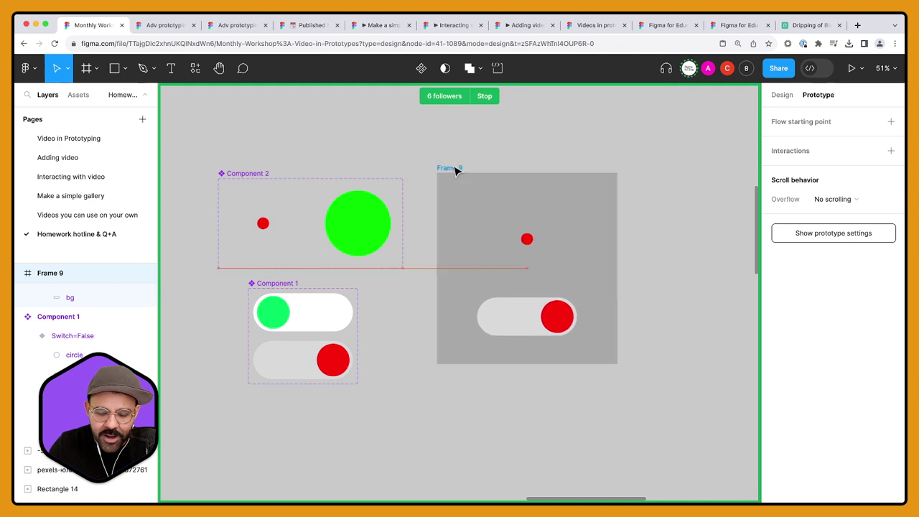
left_click(525, 252)
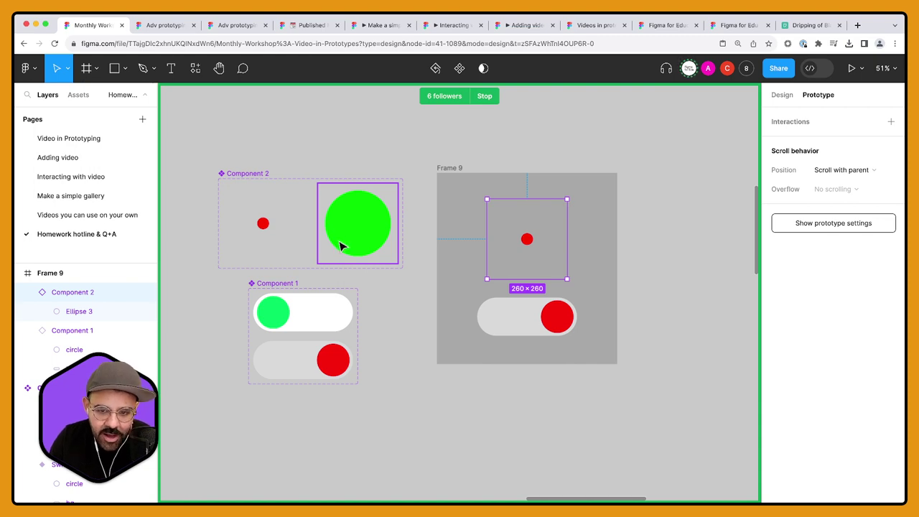
left_click(179, 27)
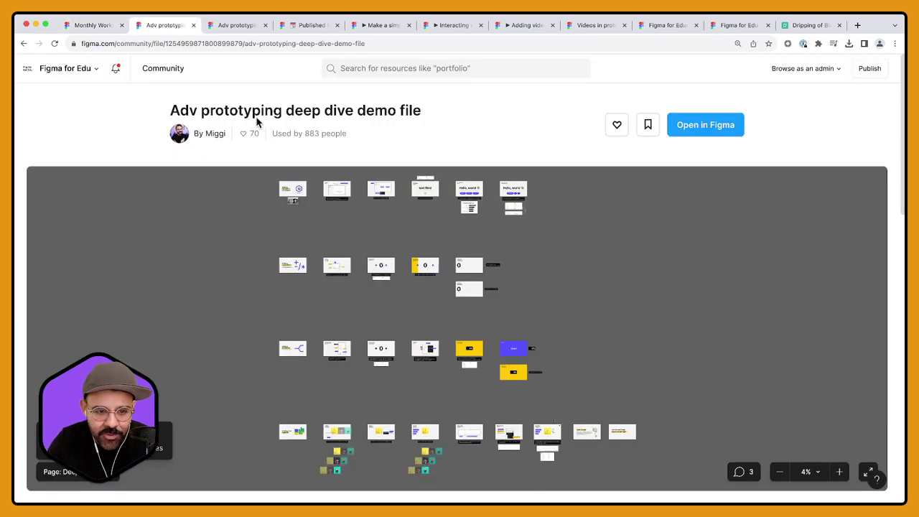
Step: In the Adv prototyping demo file, inspect an On drag interaction's settings
left_click(243, 25)
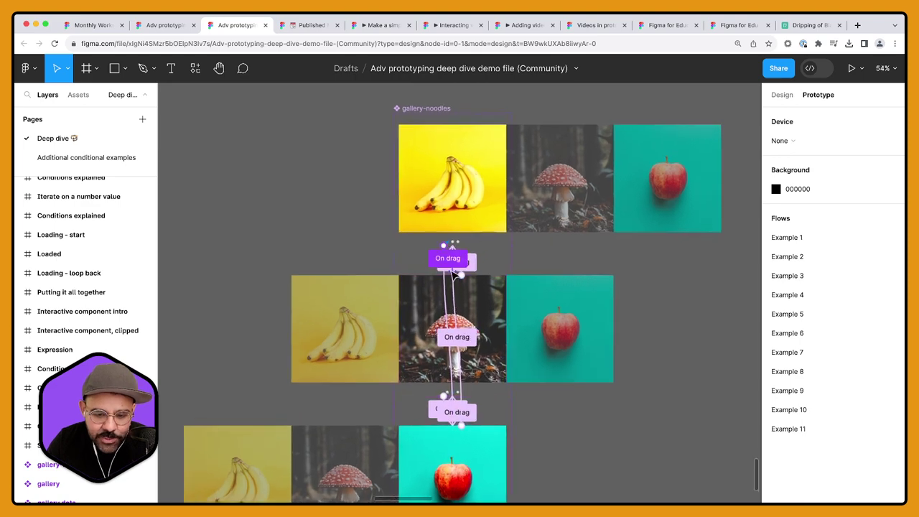
scroll(454, 275, "up", 5)
left_click(449, 252)
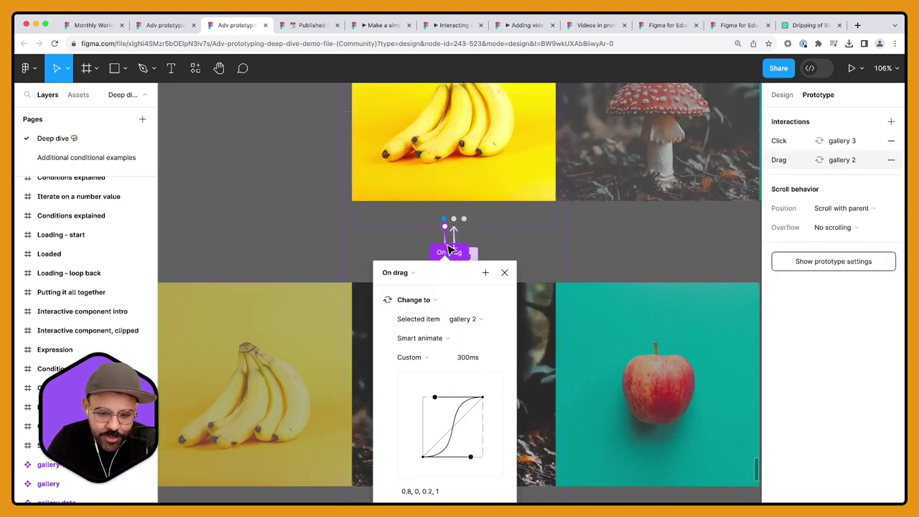
scroll(450, 244, "down", 2)
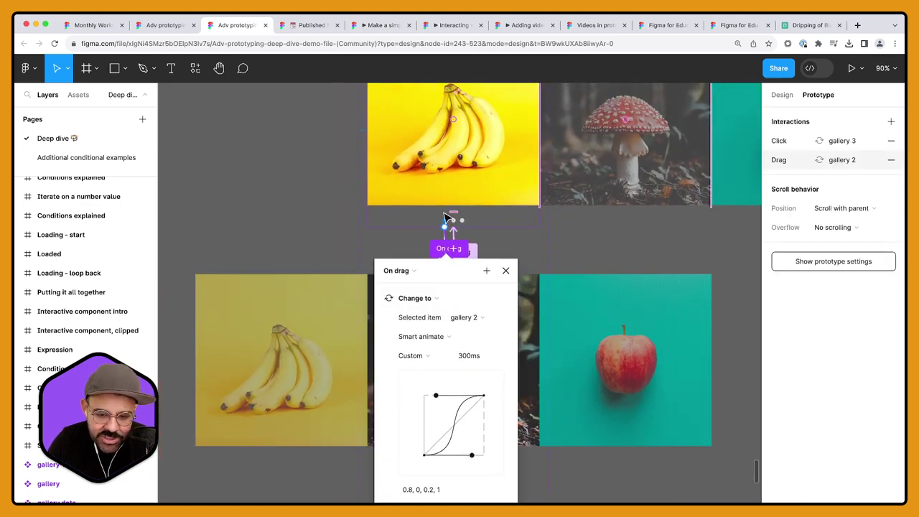
left_click(591, 250)
scroll(588, 253, "down", 4)
scroll(588, 255, "down", 3)
scroll(478, 268, "right", 3)
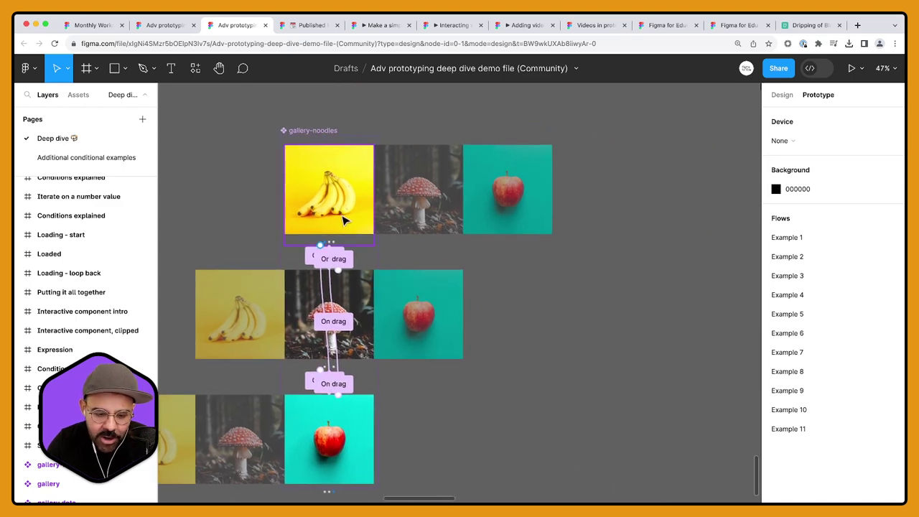
scroll(433, 338, "left", 3)
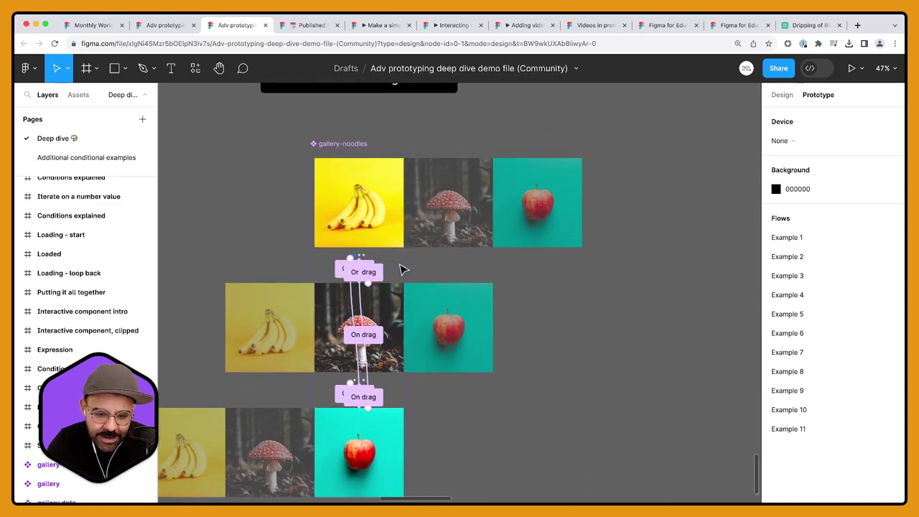
scroll(482, 265, "up", 5)
scroll(216, 158, "up", 5)
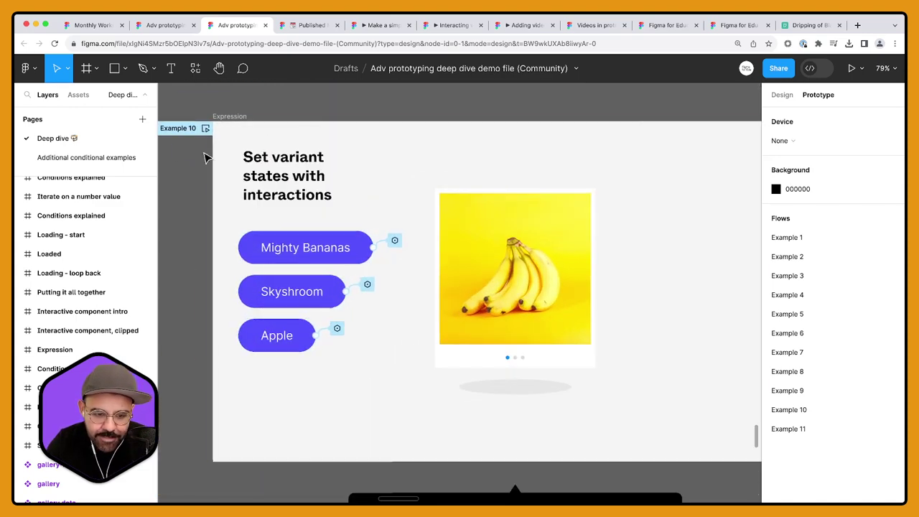
Step: Preview Example 10, cycling the gallery through mushroom, apple and bananas, then return to Monthly Workshop
left_click(208, 127)
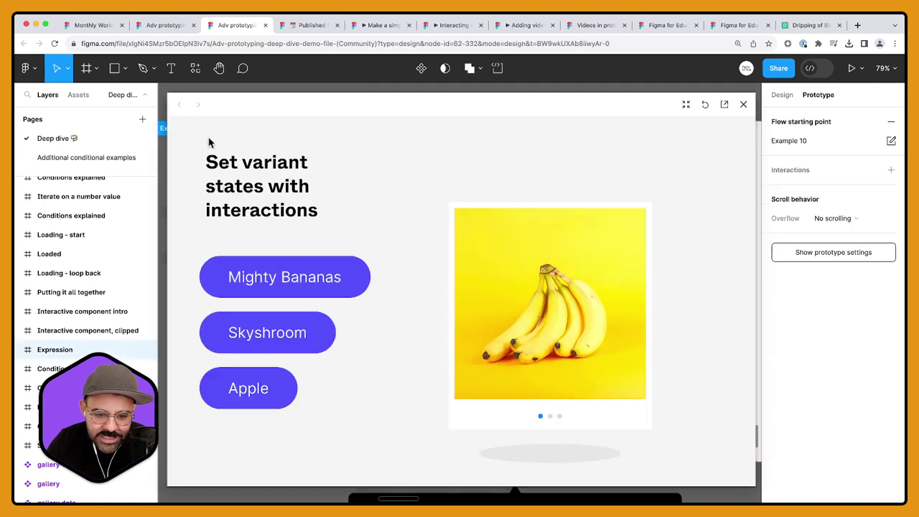
left_click(292, 348)
left_click(263, 388)
left_click(294, 292)
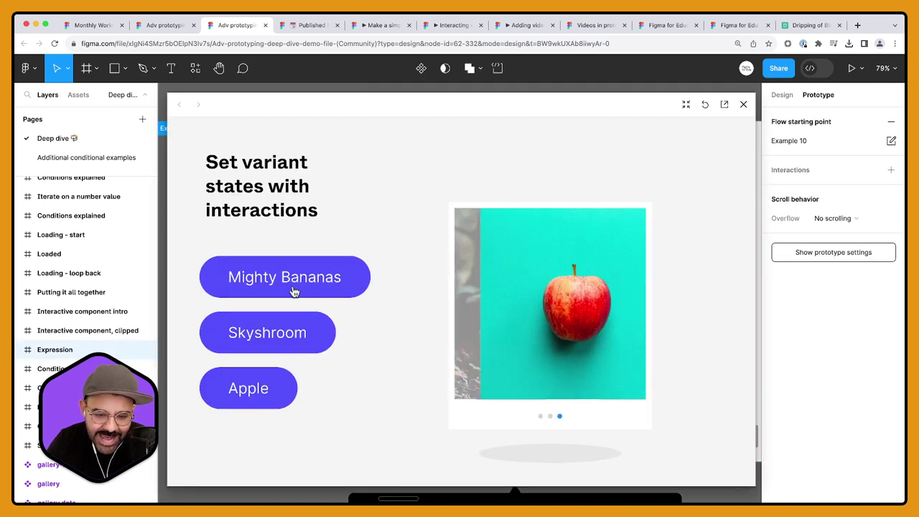
left_click(253, 388)
left_click(295, 335)
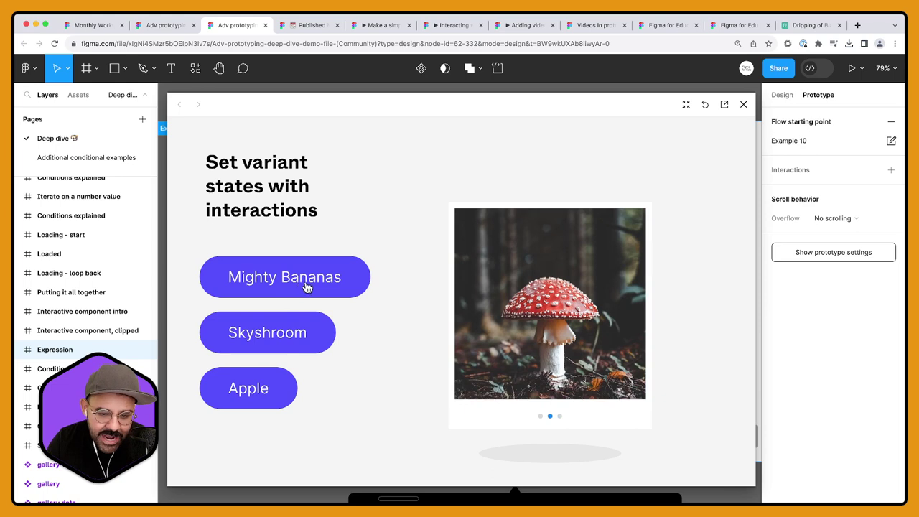
left_click(306, 285)
left_click(273, 390)
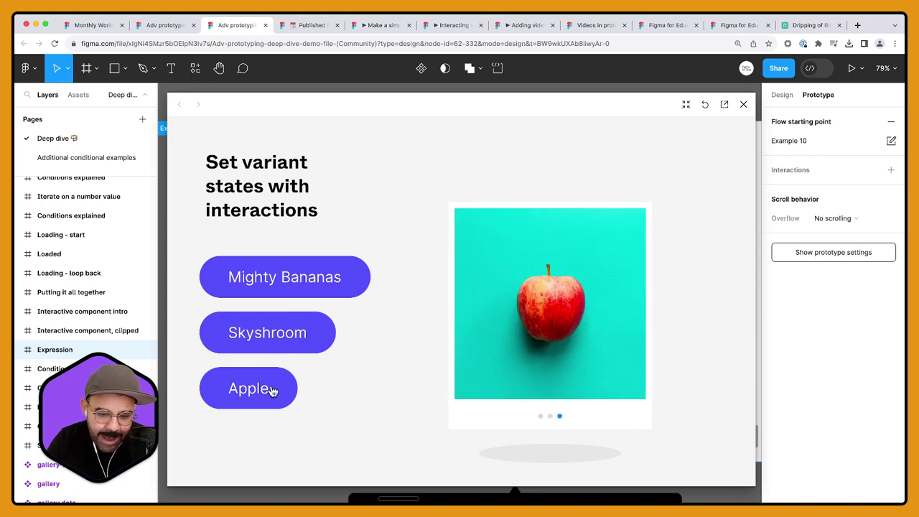
left_click(293, 283)
left_click(273, 374)
left_click(283, 336)
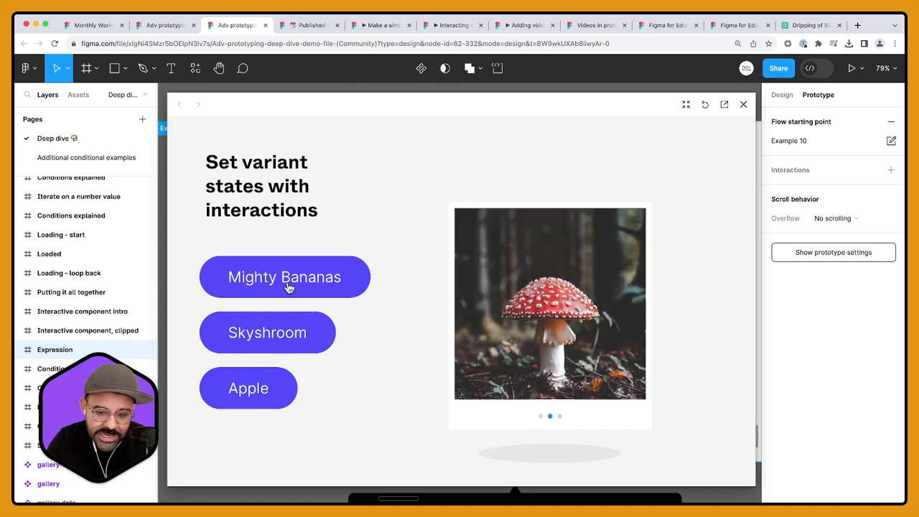
left_click(288, 288)
left_click(743, 104)
scroll(509, 239, "down", 3)
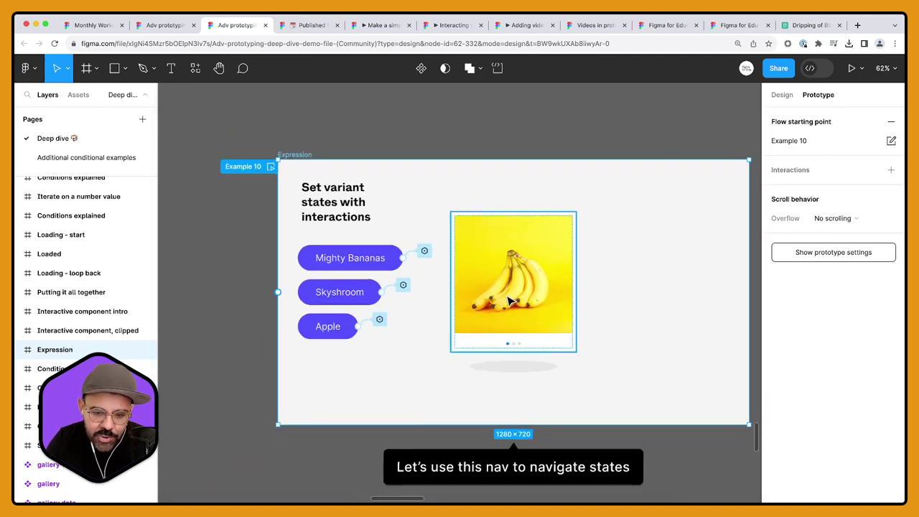
left_click(96, 26)
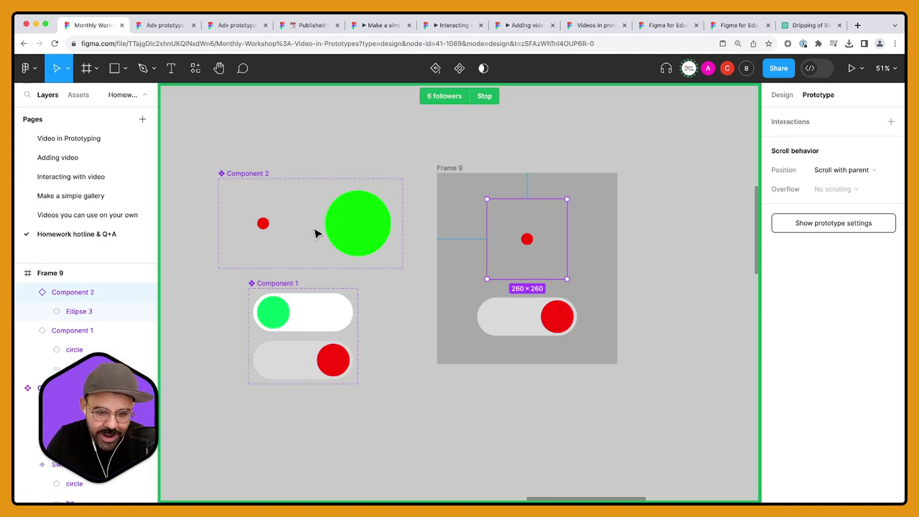
Step: Inspect Component 2's State=False variant, Frame 9 and the green circle
left_click(266, 251)
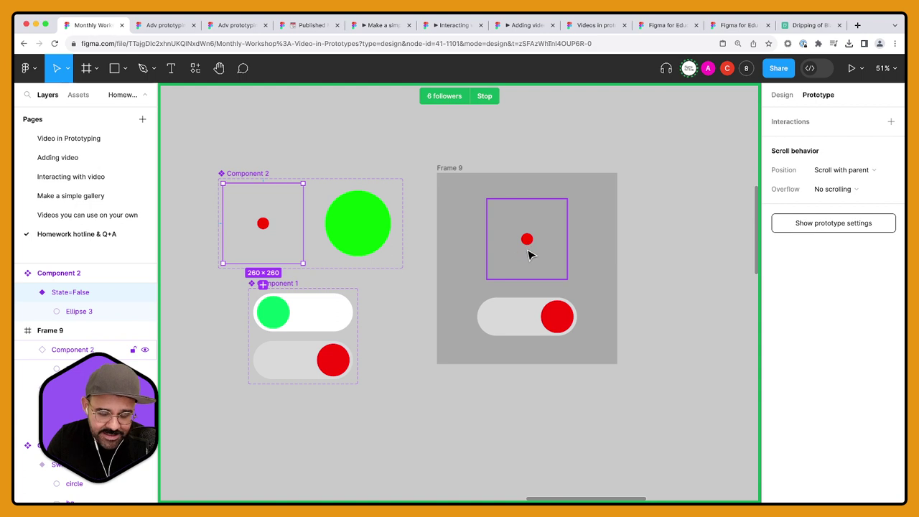
left_click(453, 173)
left_click(352, 226)
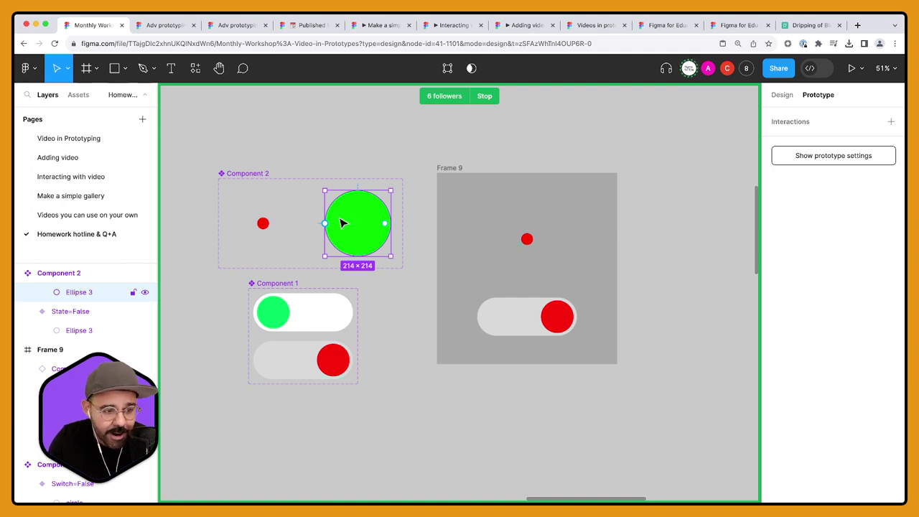
left_click(374, 338)
Step: Move Component 1 slightly lower, then open a Shift+Space preview of Frame 9
scroll(403, 330, "left", 2)
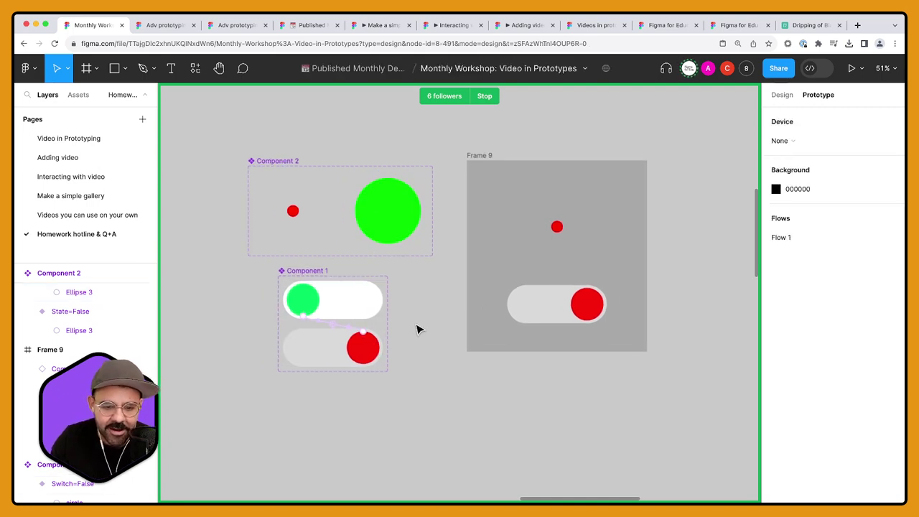
left_click_drag(308, 275, 311, 300)
scroll(431, 283, "right", 2)
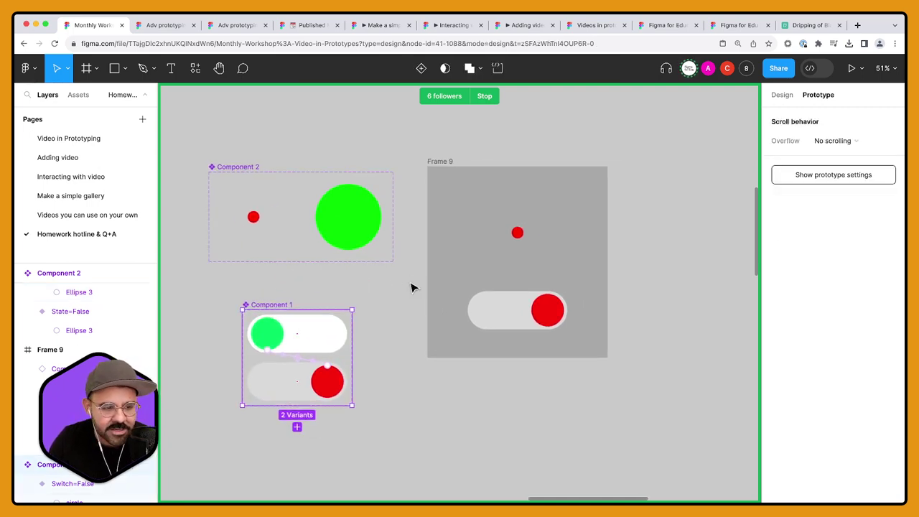
scroll(445, 287, "up", 3)
left_click(482, 213)
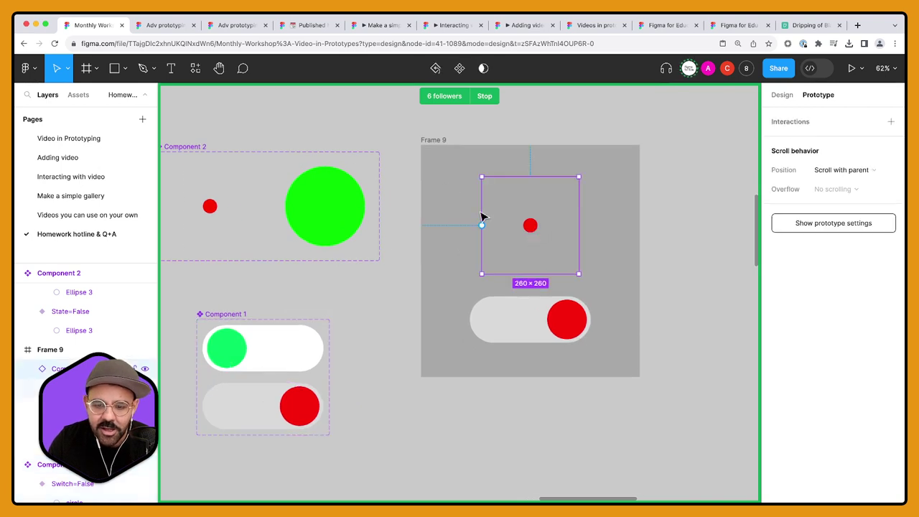
left_click(433, 143)
key("shift+space")
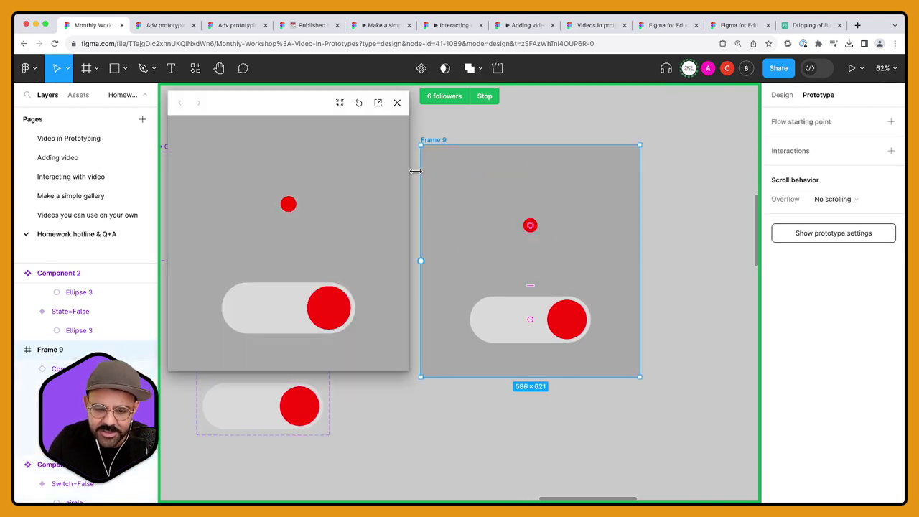
Step: Flip the Frame 9 preview toggle on and off, then close the preview
left_click(316, 310)
left_click(287, 309)
left_click(397, 102)
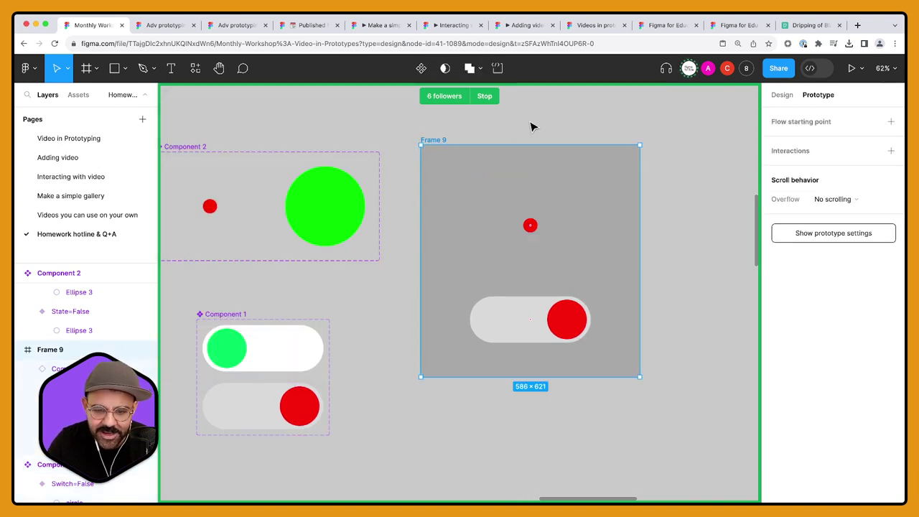
scroll(524, 215, "left", 1)
Step: Review the On drag interactions of the red and green knobs in Component 1's Switch=False variant
left_click(781, 95)
left_click(322, 392)
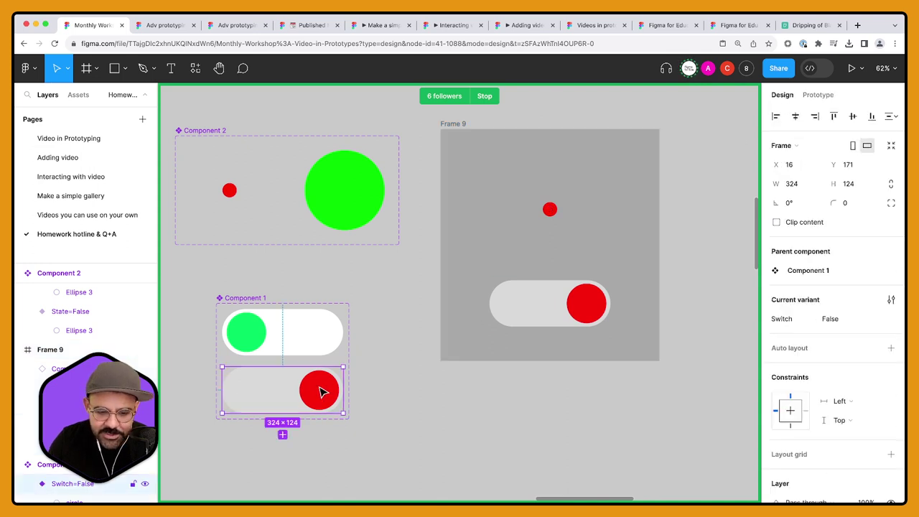
left_click(818, 94)
scroll(293, 366, "up", 5)
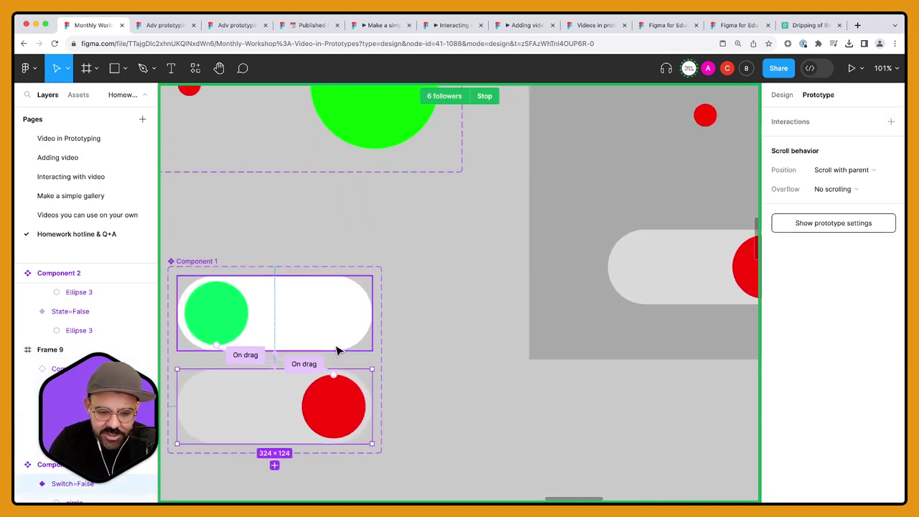
left_click(321, 369)
left_click(321, 369)
scroll(321, 369, "down", 3)
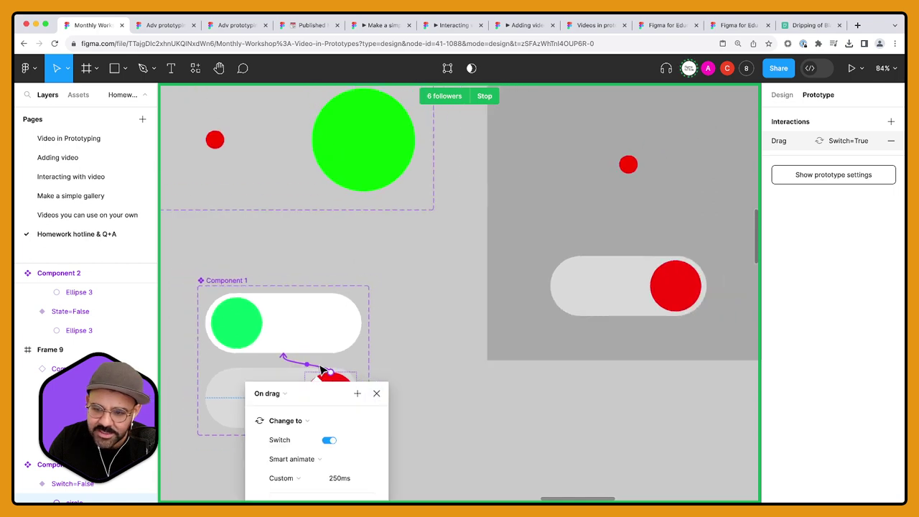
scroll(323, 430, "down", 1)
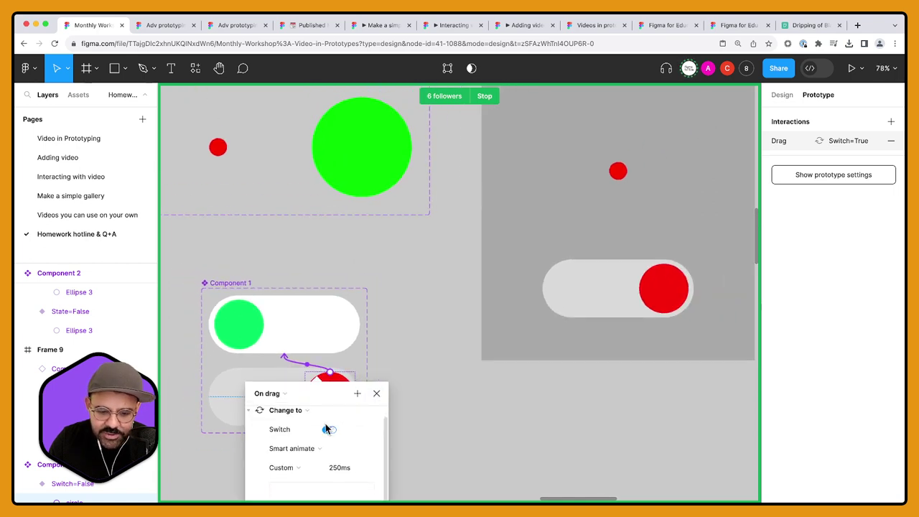
left_click(270, 368)
left_click(279, 361)
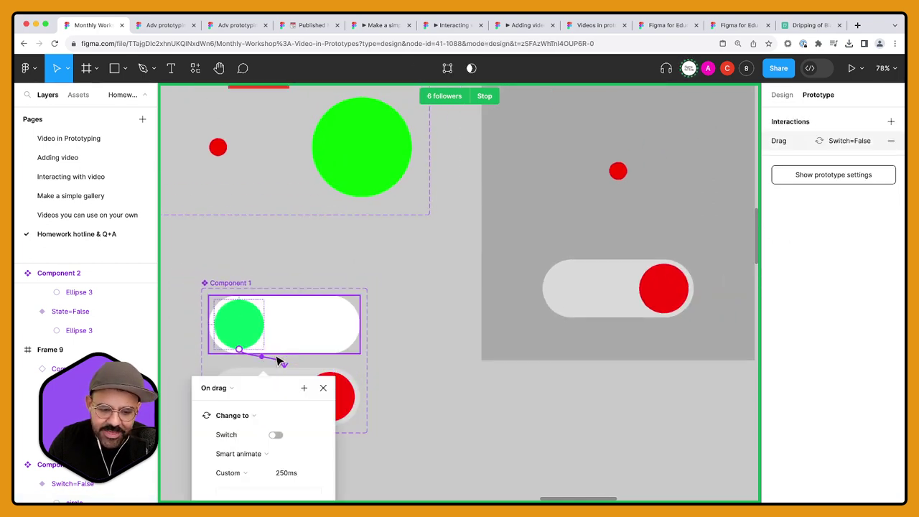
left_click(379, 420)
scroll(439, 392, "down", 3)
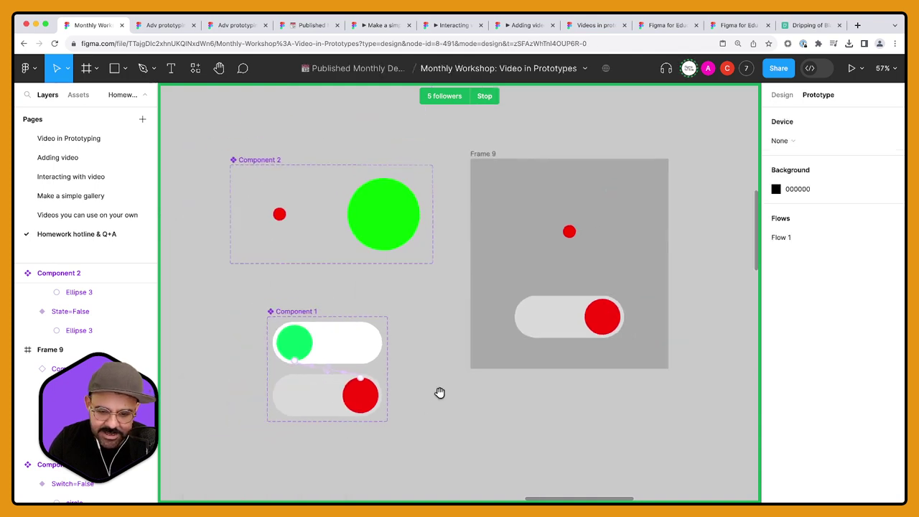
Step: Preview Frame 9 again, toggle the switch on and off several times, then close it
left_click(517, 344)
left_click(445, 172)
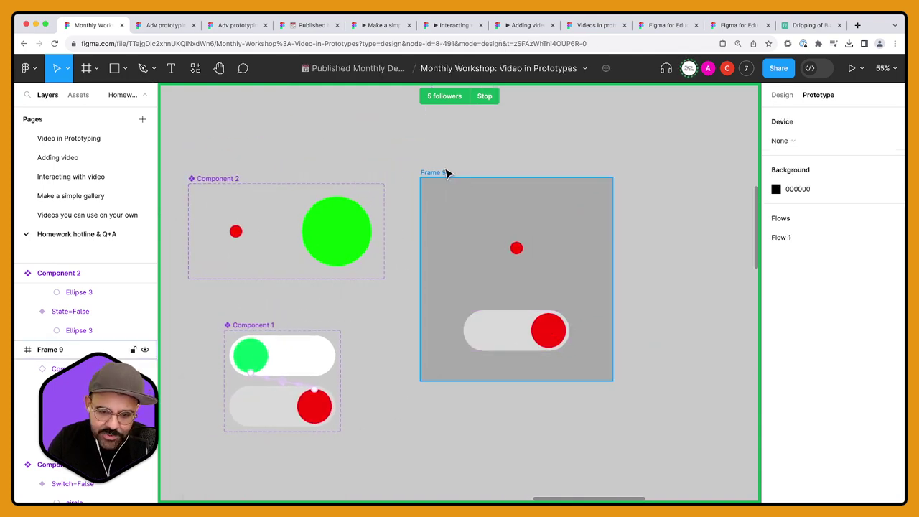
key("shift+space")
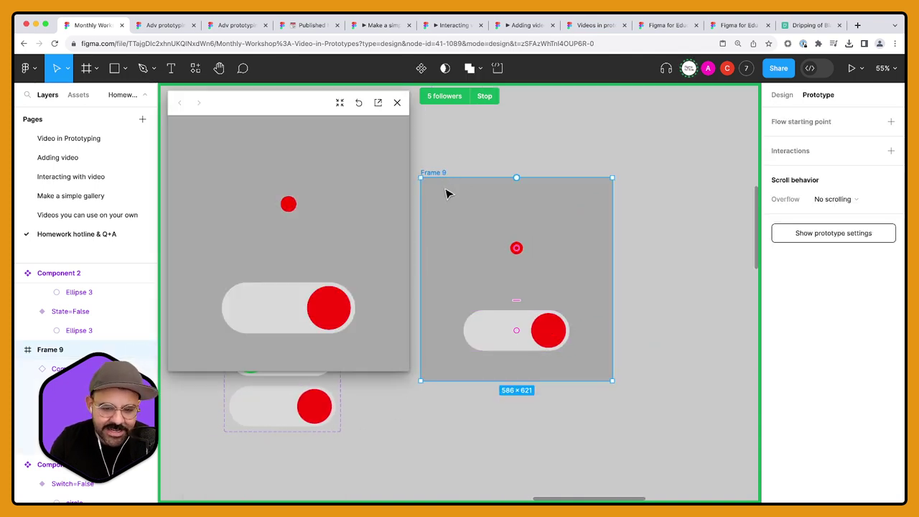
left_click(331, 316)
left_click(282, 312)
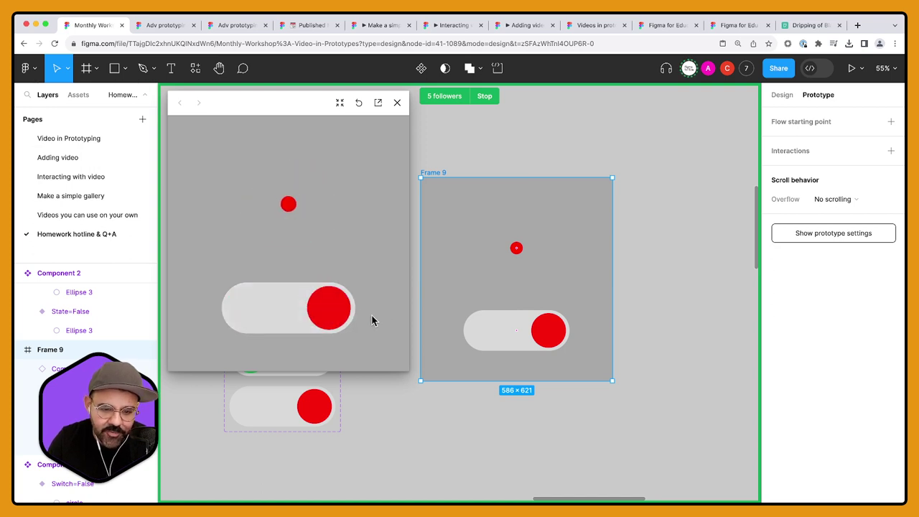
left_click(323, 315)
left_click(243, 309)
left_click(330, 316)
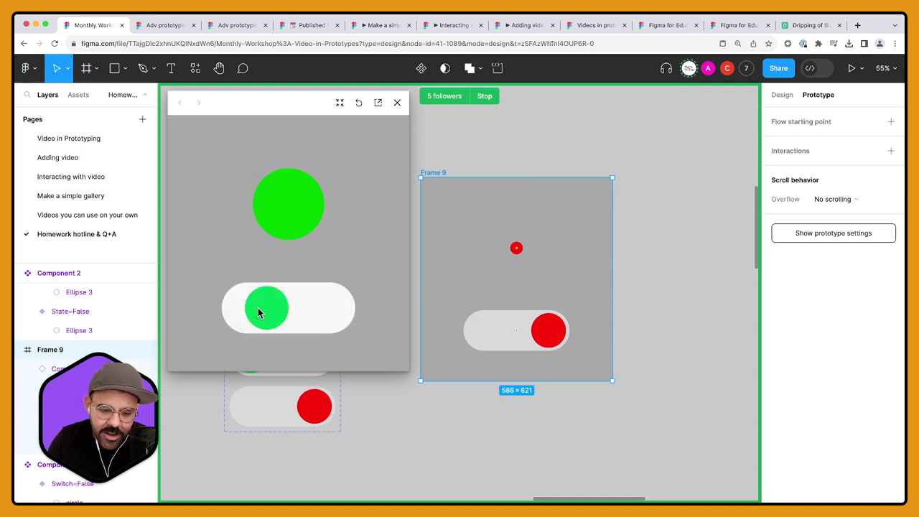
left_click(343, 197)
left_click(396, 102)
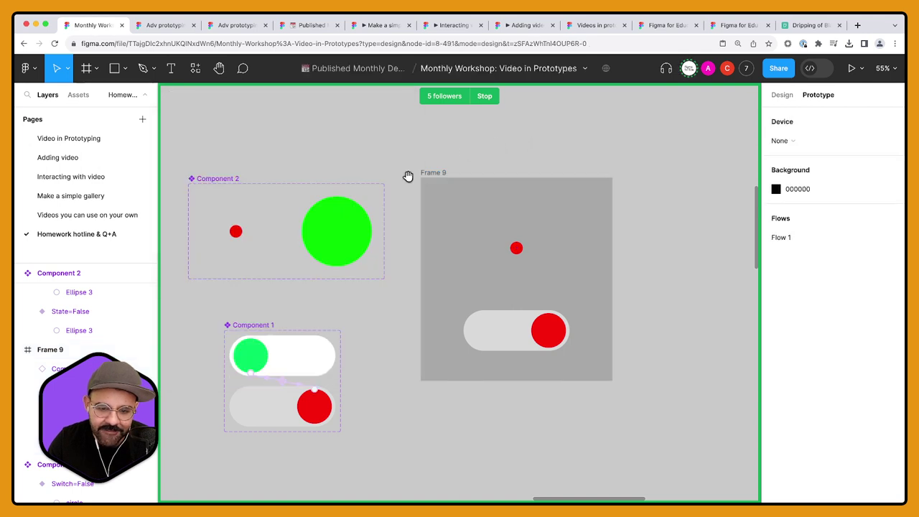
scroll(348, 254, "up", 5)
Step: Wire Component 2's variants so clicking State=False switches to State=True and back
left_click(278, 250)
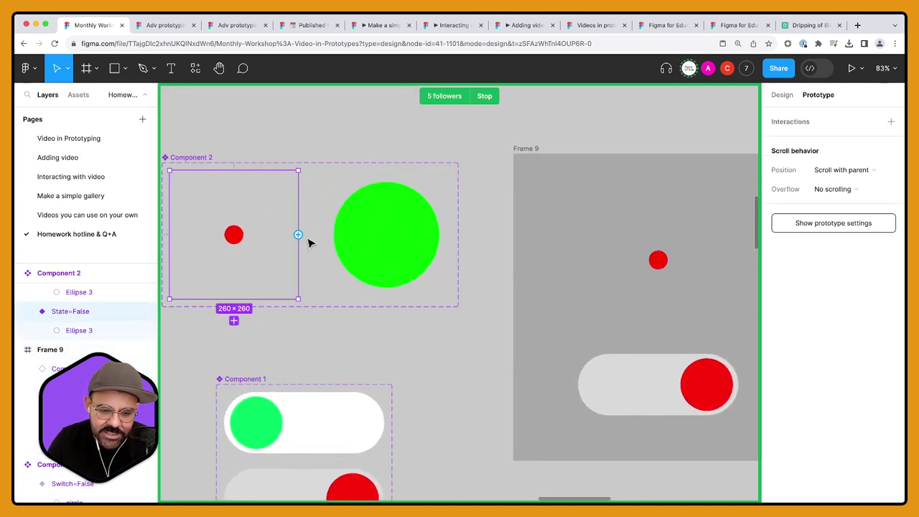
left_click_drag(298, 234, 322, 250)
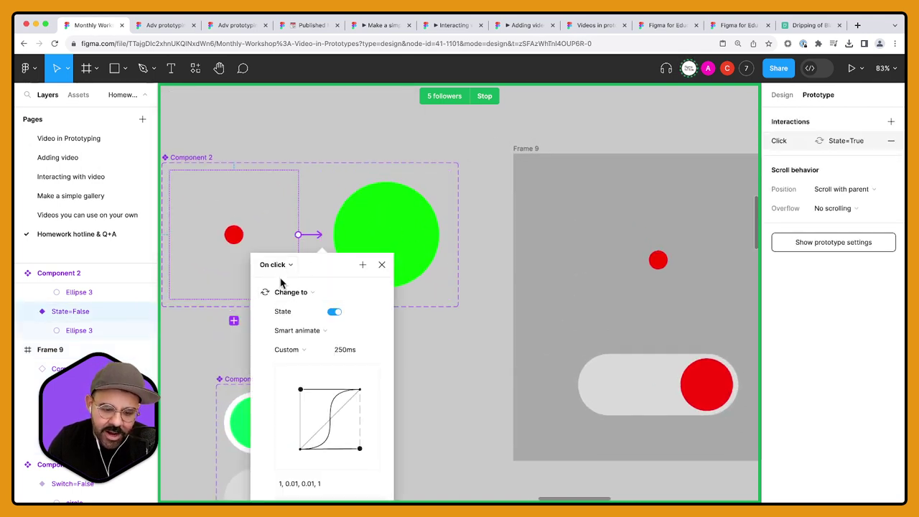
left_click(358, 227)
left_click_drag(323, 245, 281, 267)
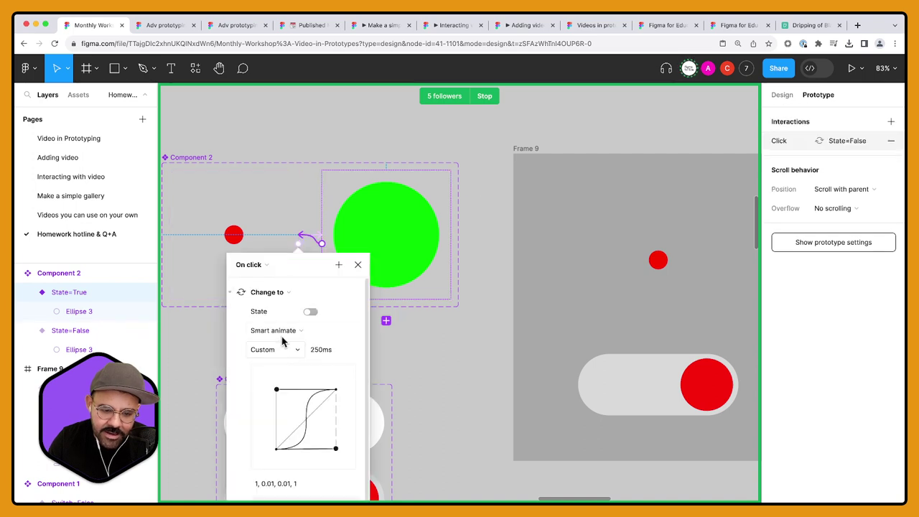
left_click(459, 356)
Step: Preview Frame 9 and flip the dot and toggle repeatedly between red and green
scroll(459, 351, "down", 3)
scroll(460, 351, "right", 3)
left_click(406, 176)
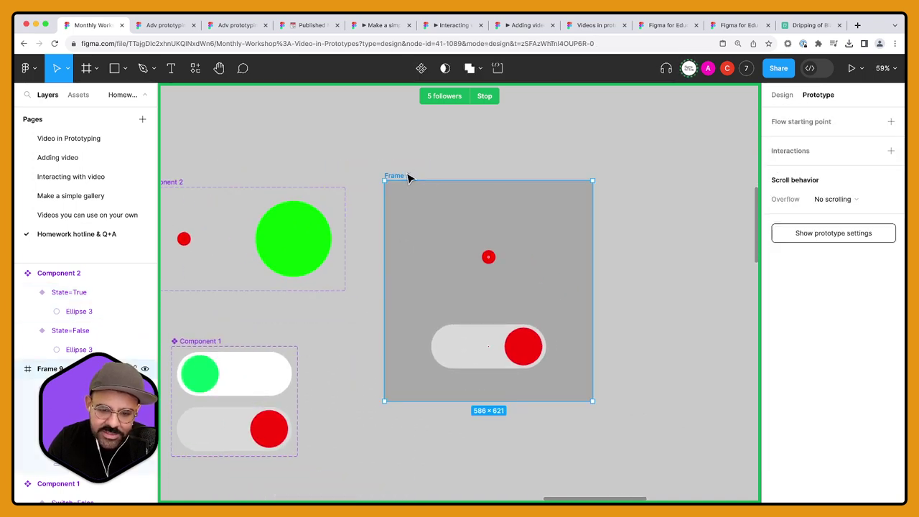
key("shift+space")
left_click(285, 208)
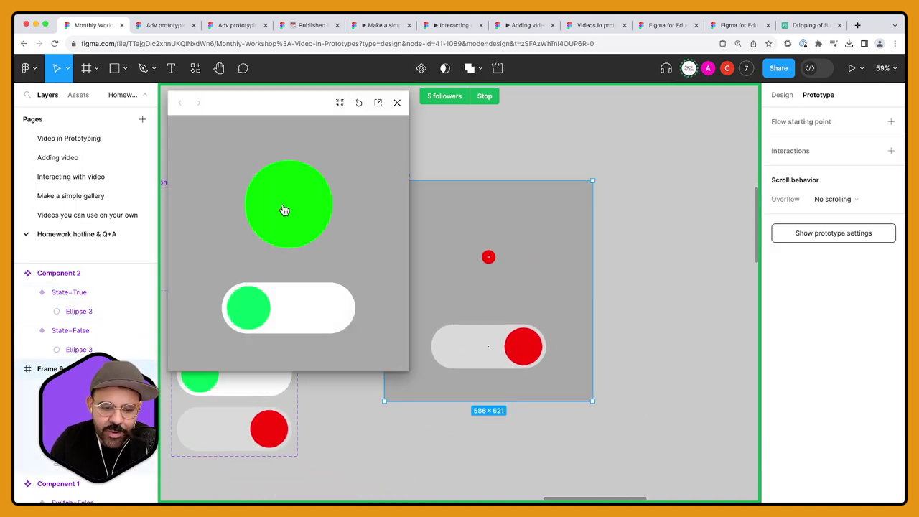
left_click(285, 210)
left_click(288, 211)
left_click(290, 214)
left_click(291, 212)
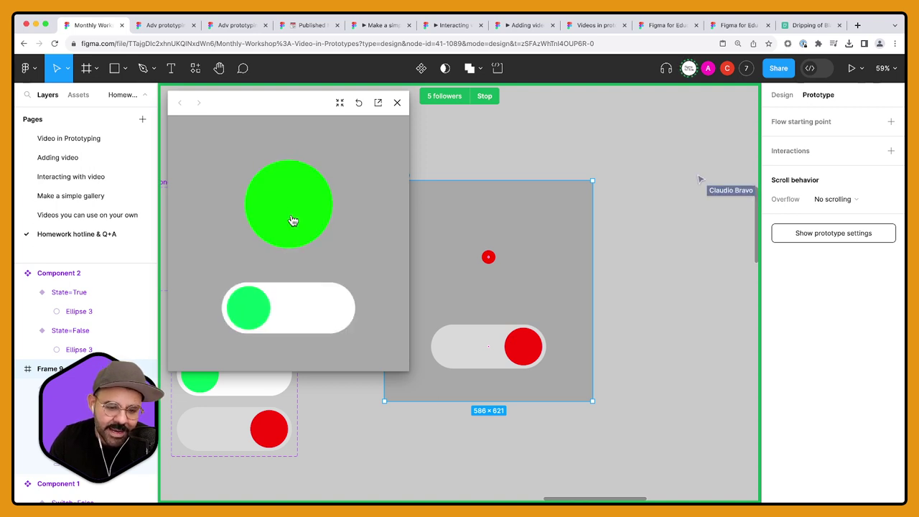
left_click(292, 215)
left_click(292, 214)
left_click(292, 210)
left_click(293, 211)
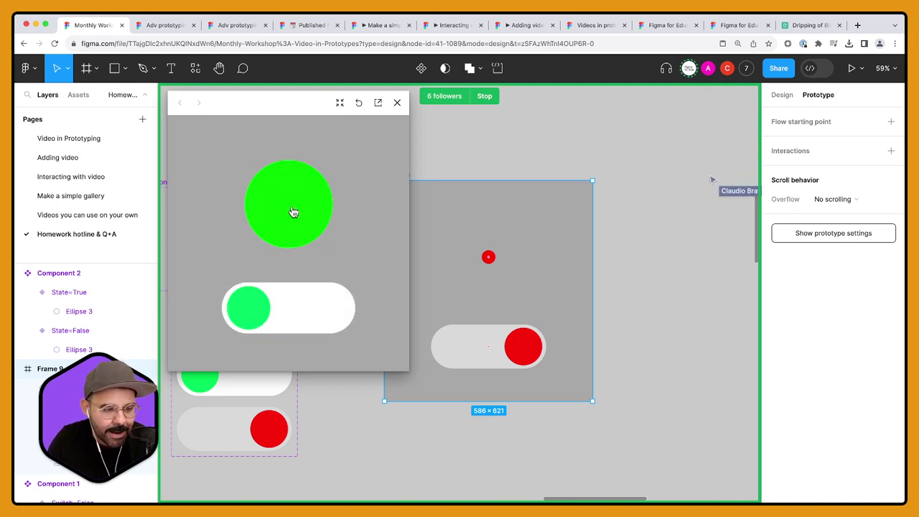
left_click(292, 212)
left_click(293, 211)
left_click(279, 314)
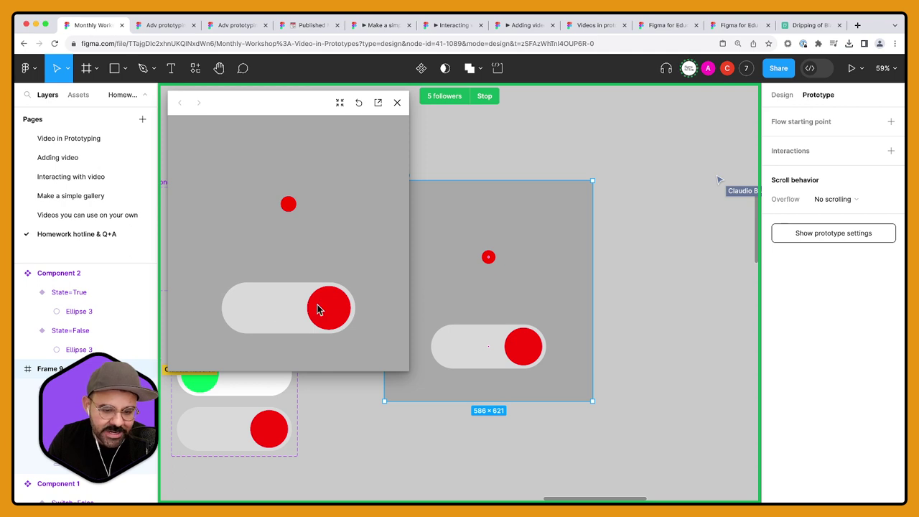
left_click(322, 314)
left_click(295, 318)
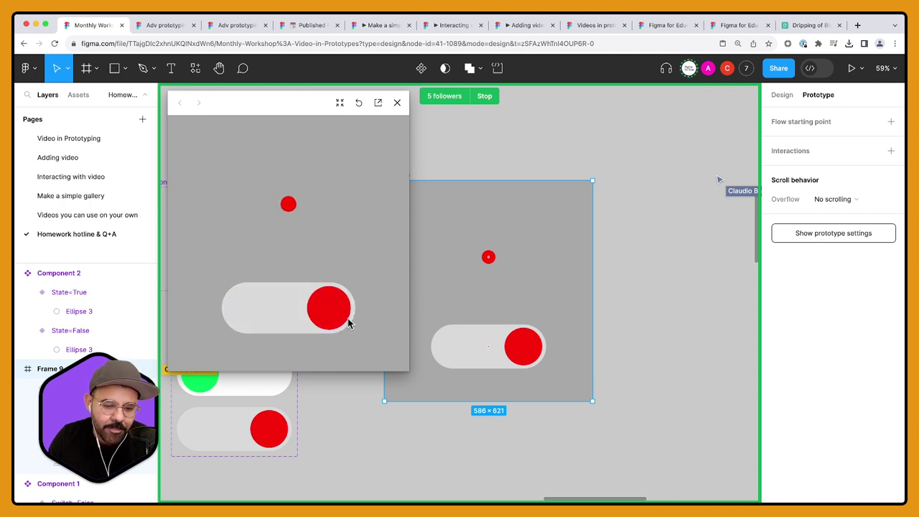
left_click(316, 317)
left_click(287, 319)
left_click(270, 321)
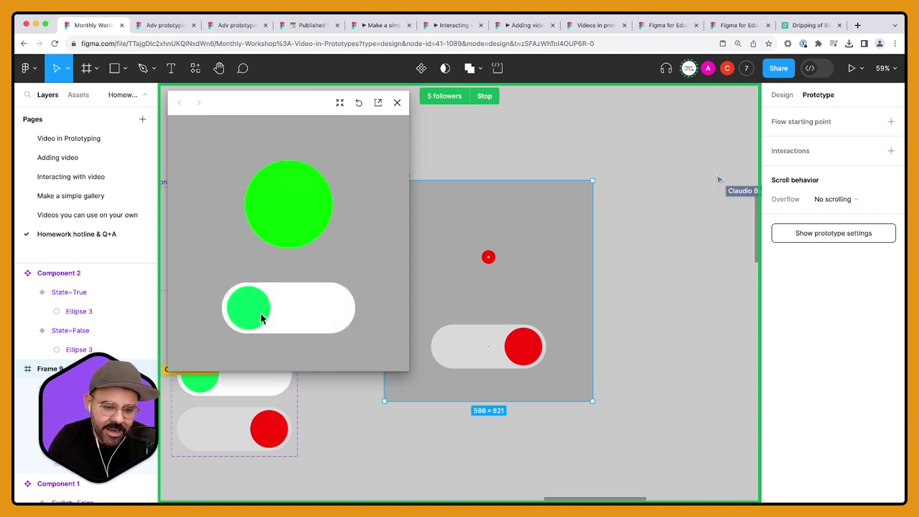
left_click(265, 319)
left_click(257, 323)
left_click(338, 319)
left_click(235, 319)
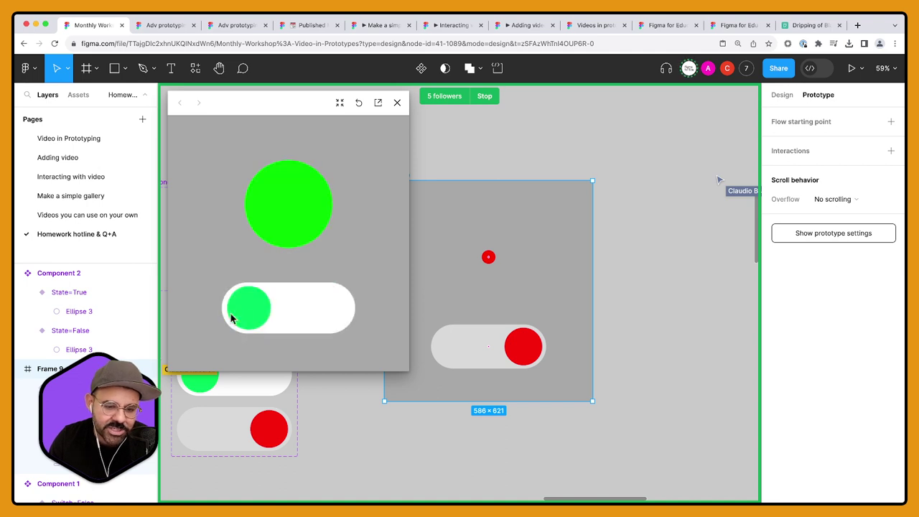
left_click(322, 314)
left_click(288, 204)
left_click(293, 208)
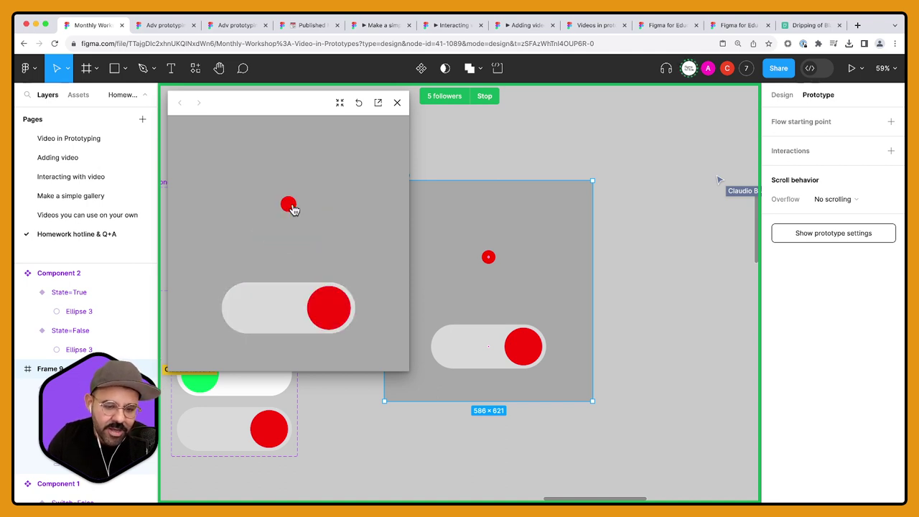
left_click(292, 208)
left_click(292, 208)
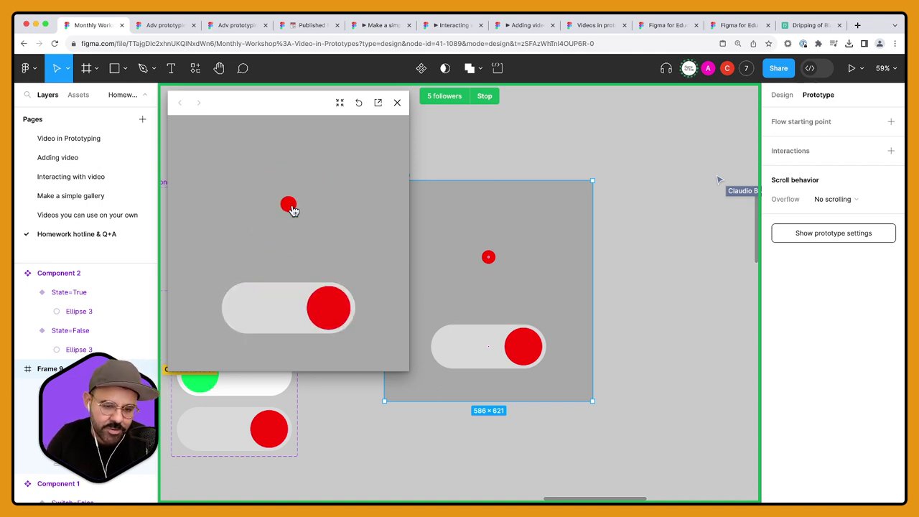
left_click(291, 208)
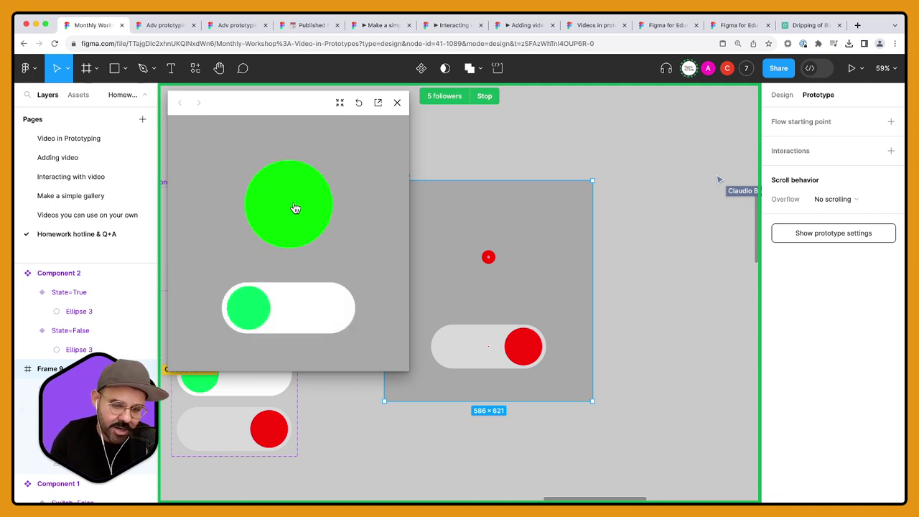
left_click(294, 208)
left_click(297, 212)
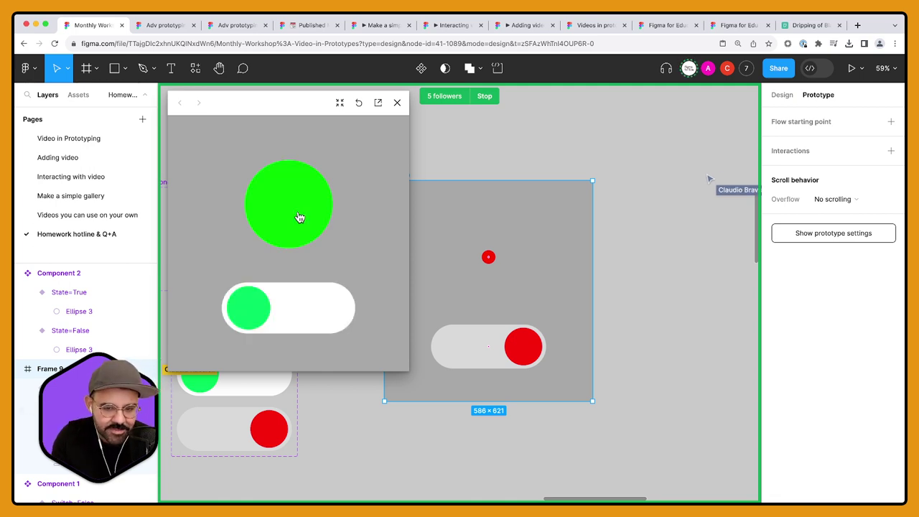
left_click(300, 216)
left_click(300, 215)
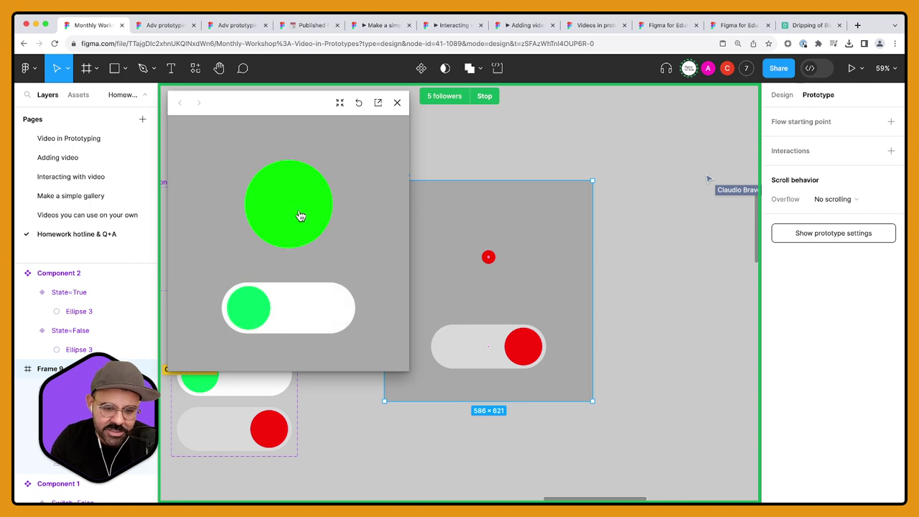
left_click(300, 216)
Step: Close the prototype preview, deselect Frame 9 and pan over the components
left_click(397, 102)
left_click(633, 202)
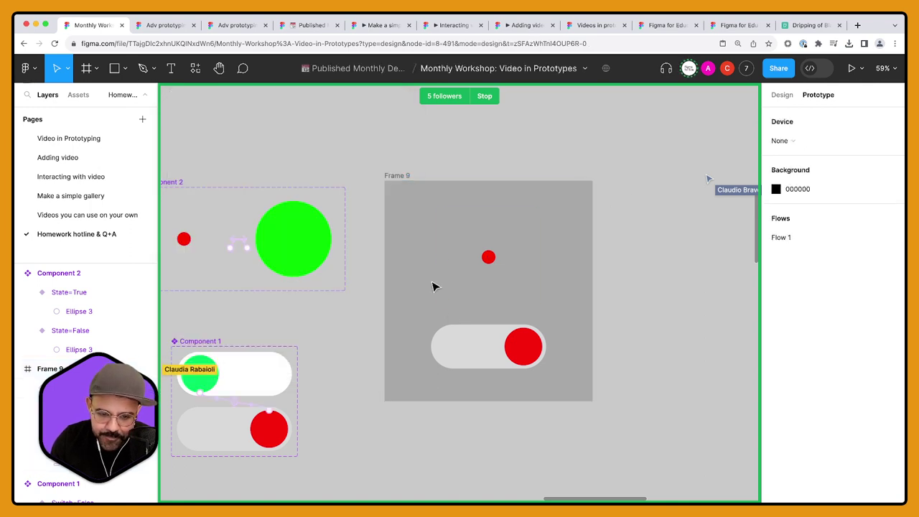
scroll(433, 285, "down", 3)
scroll(380, 301, "left", 3)
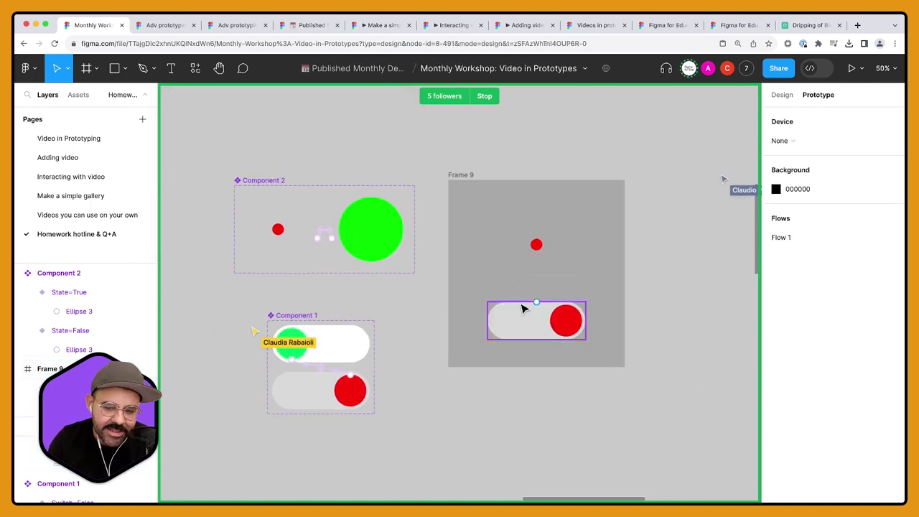
scroll(522, 309, "up", 2)
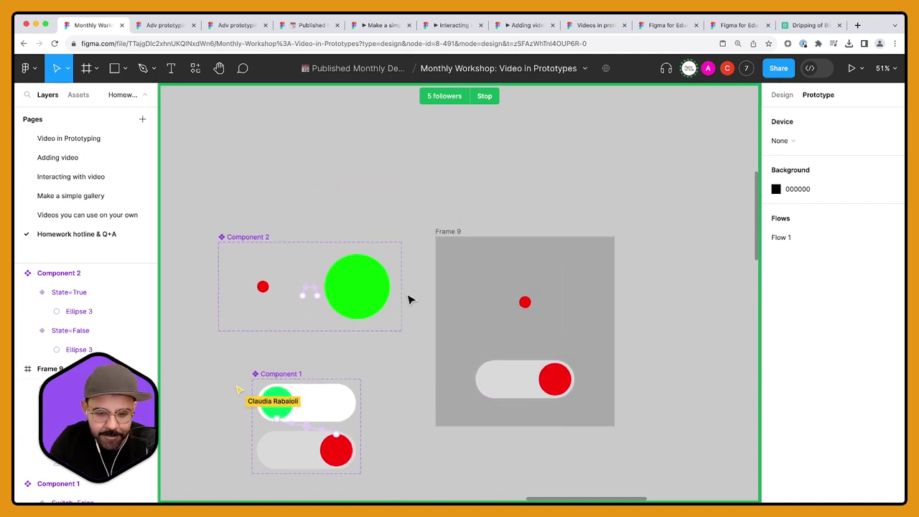
left_click_drag(374, 371, 380, 361)
scroll(359, 355, "down", 2)
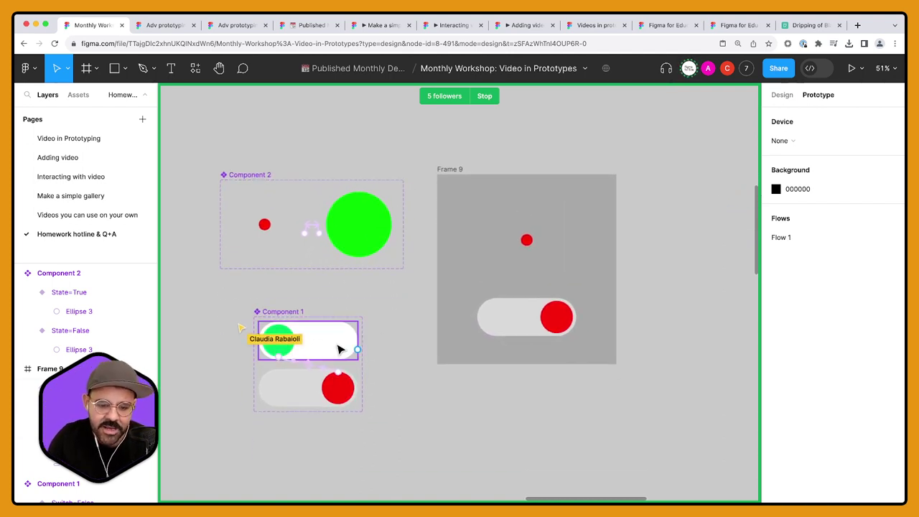
left_click(224, 26)
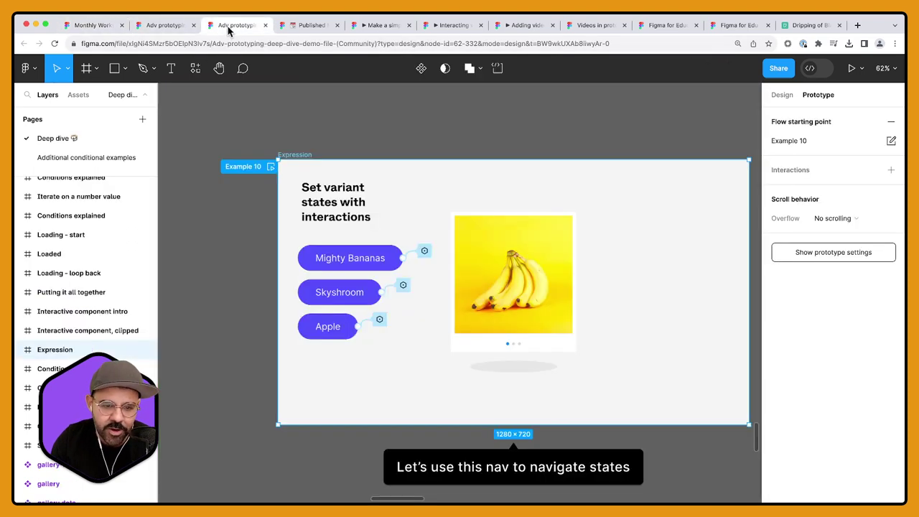
left_click(529, 280)
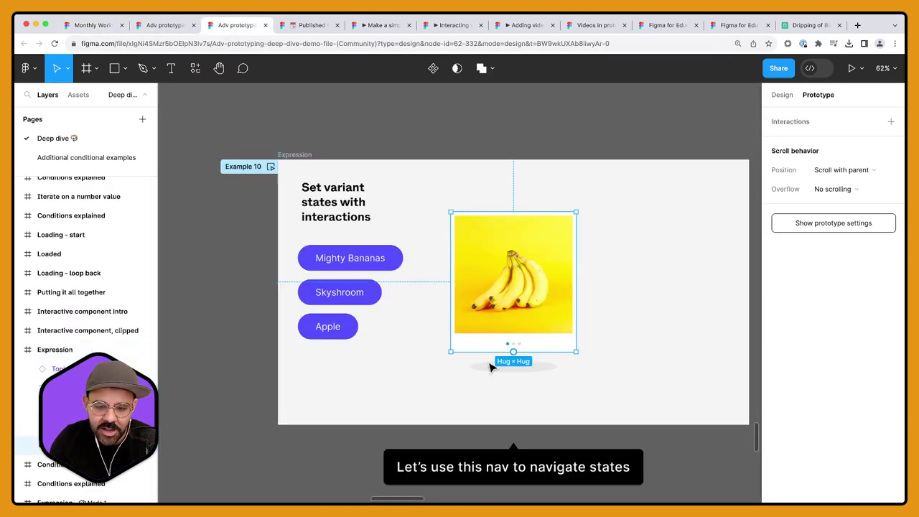
left_click(784, 96)
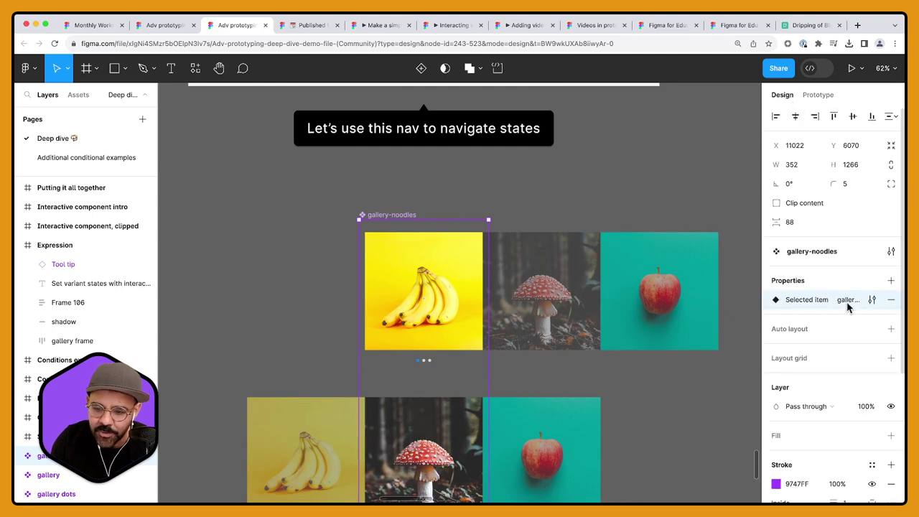
left_click(870, 300)
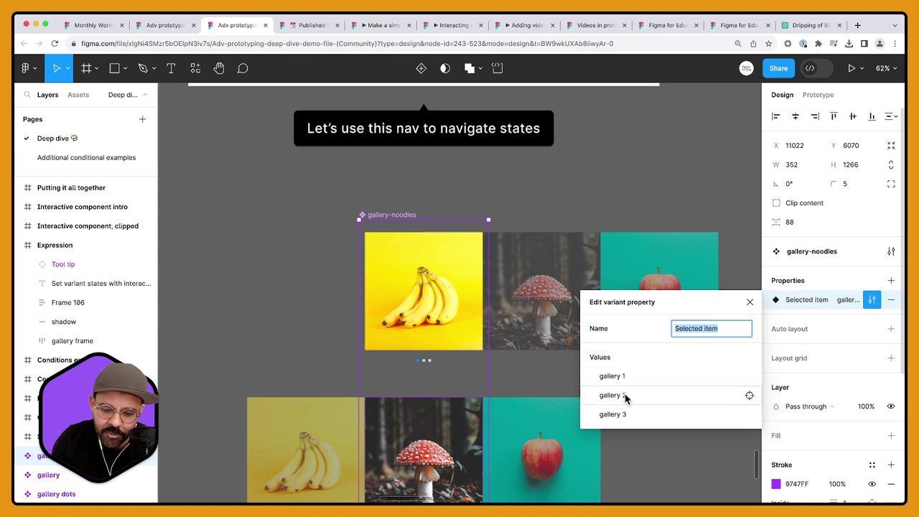
left_click(750, 302)
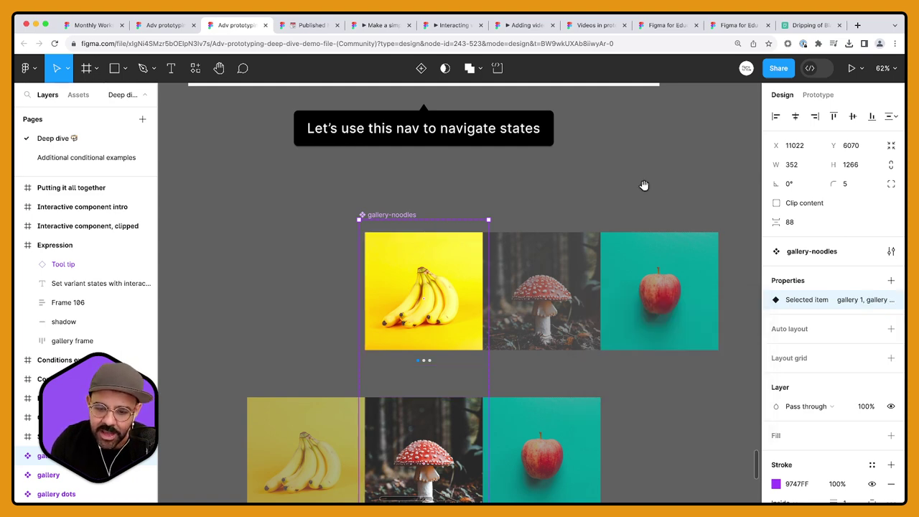
scroll(646, 184, "up", 6)
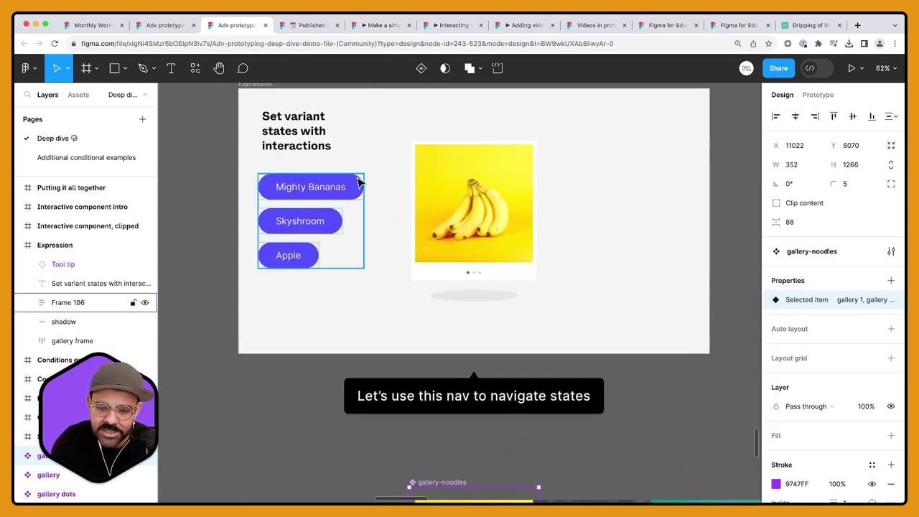
left_click(818, 94)
left_click(385, 179)
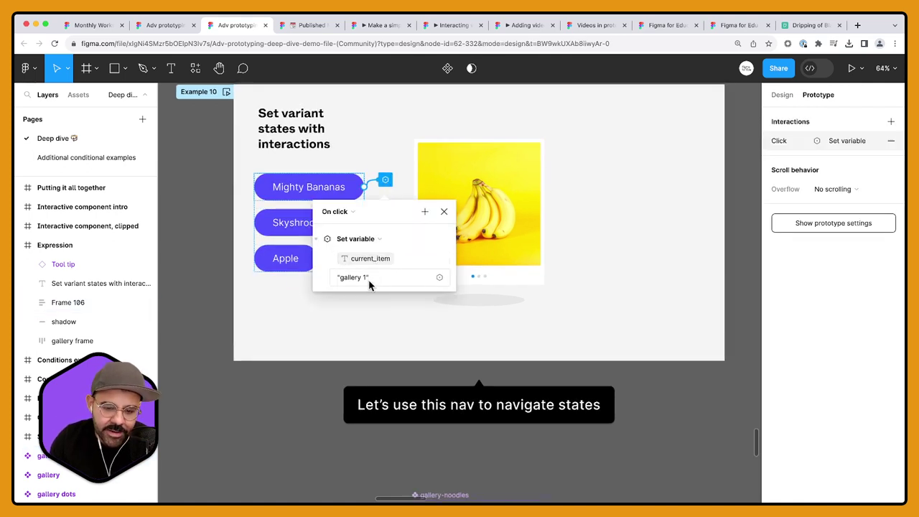
left_click(298, 228)
left_click(362, 216)
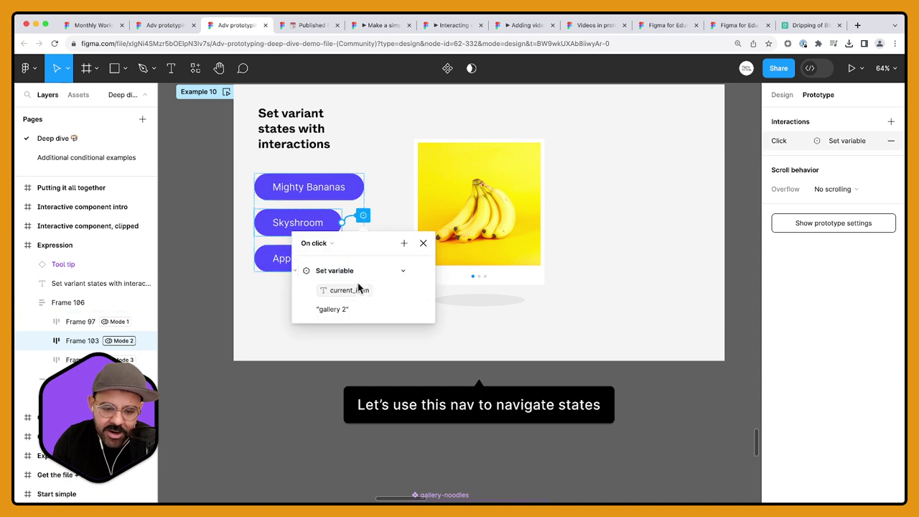
left_click(308, 261)
left_click(337, 251)
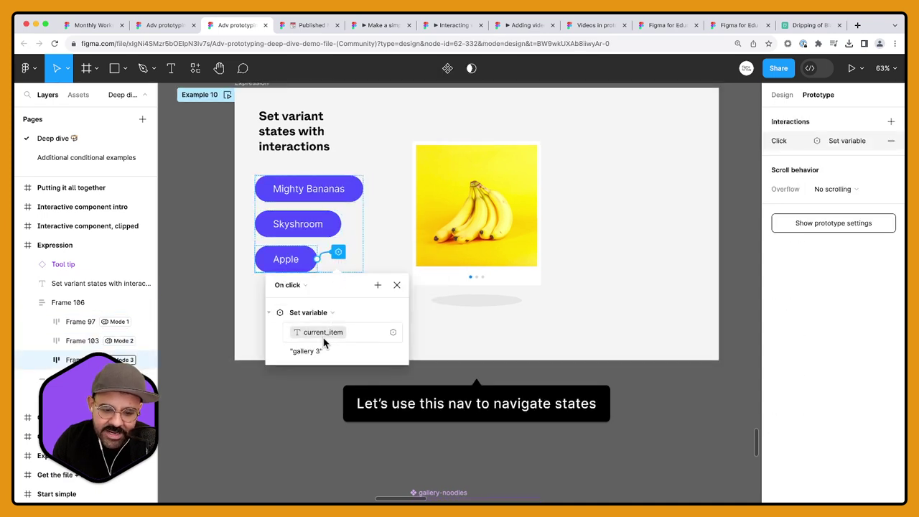
left_click(429, 278)
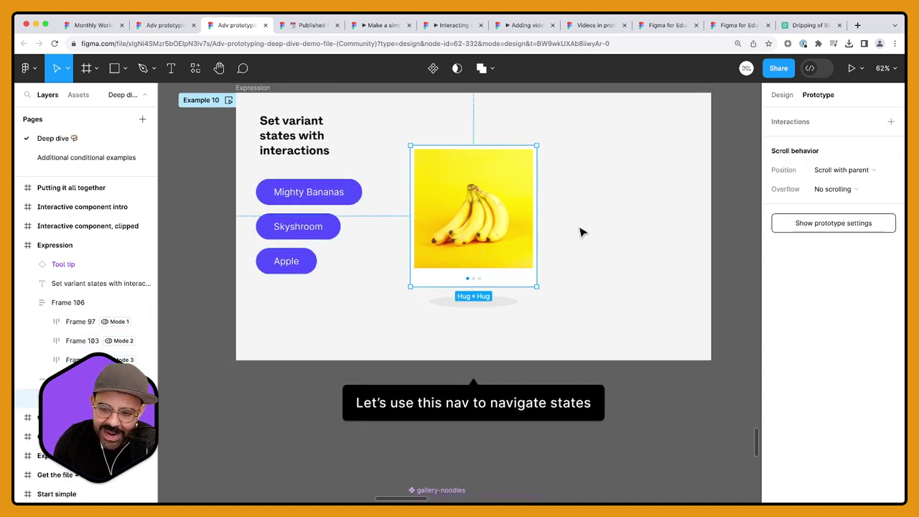
left_click(788, 94)
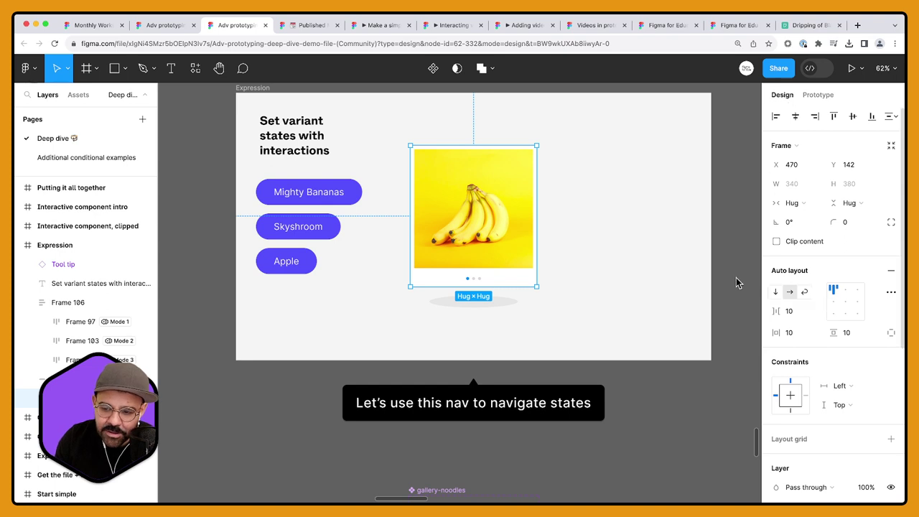
double_click(506, 246)
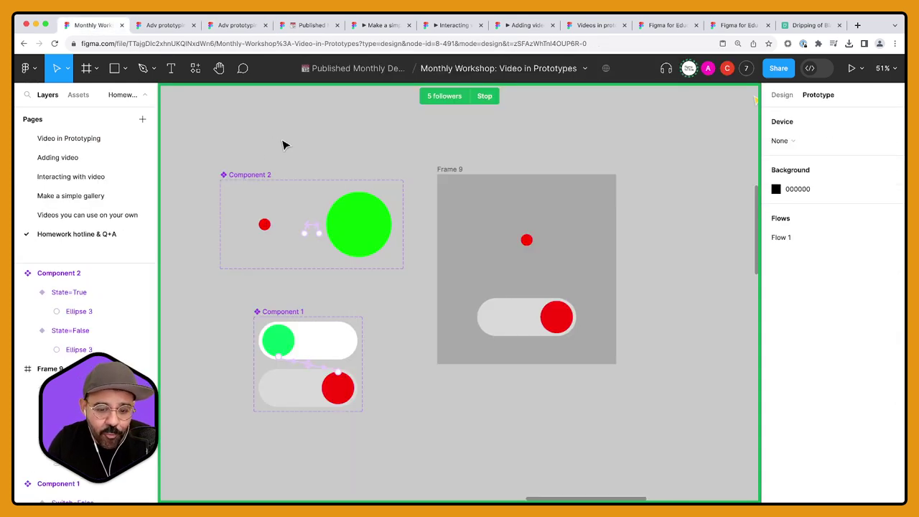
Step: Move the hover-video question card lower on the Q+A page
scroll(283, 145, "down", 10)
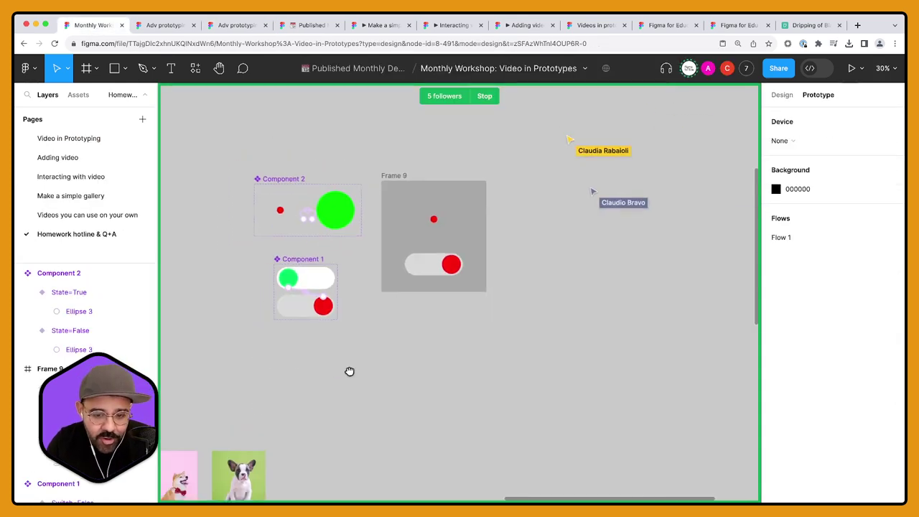
scroll(383, 299, "up", 3)
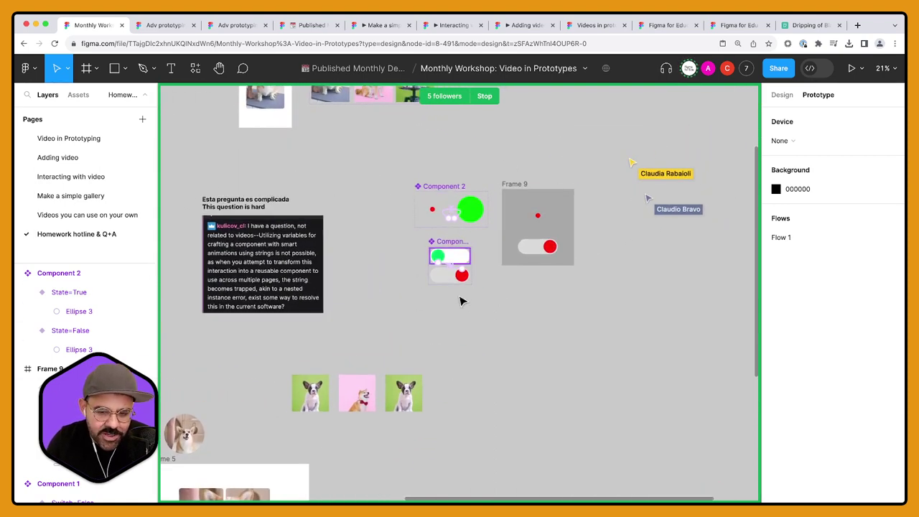
scroll(422, 263, "up", 3)
scroll(423, 263, "left", 2)
scroll(429, 272, "down", 5)
scroll(430, 272, "left", 8)
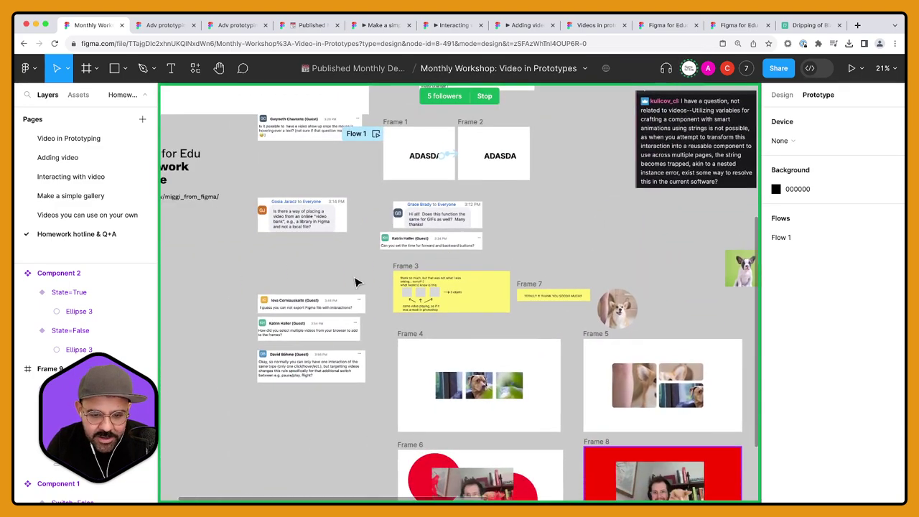
scroll(252, 196, "up", 5)
scroll(253, 195, "up", 3)
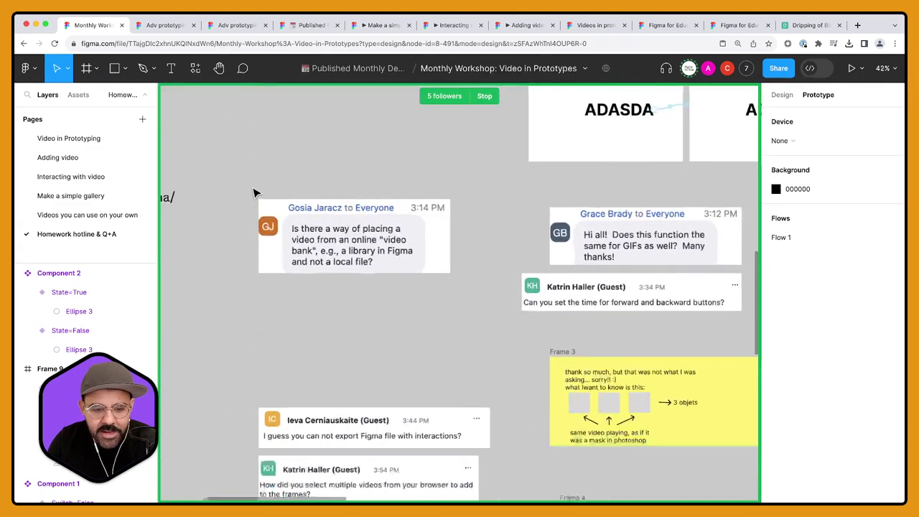
scroll(270, 187, "up", 4)
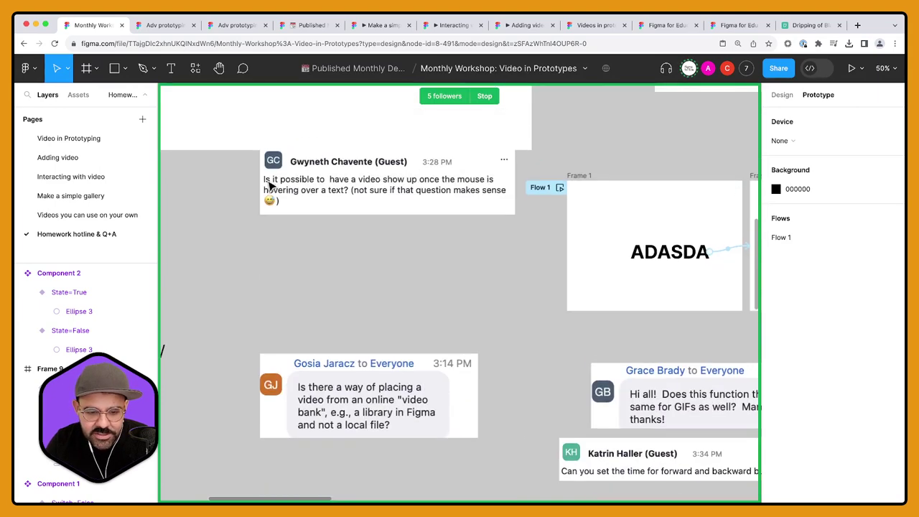
left_click_drag(384, 191, 385, 287)
Step: Reposition the multiple-videos question card
scroll(480, 196, "left", 3)
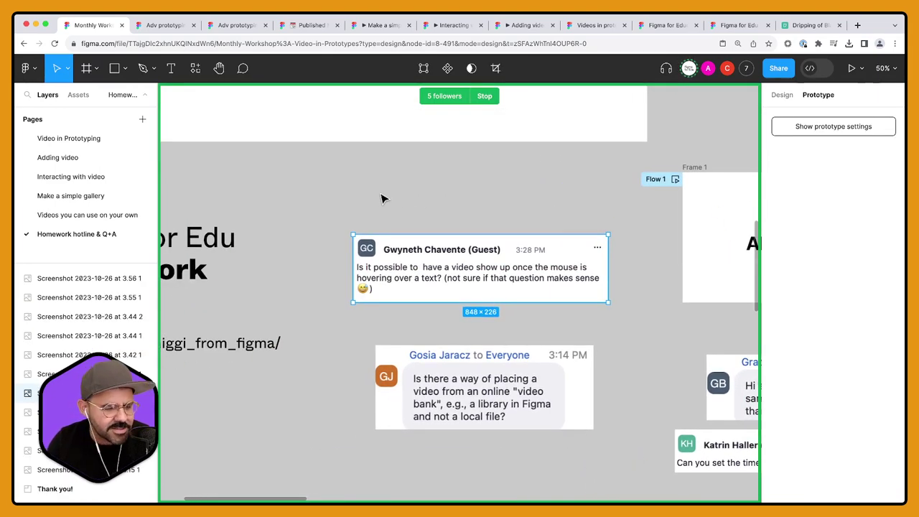
scroll(382, 199, "down", 3)
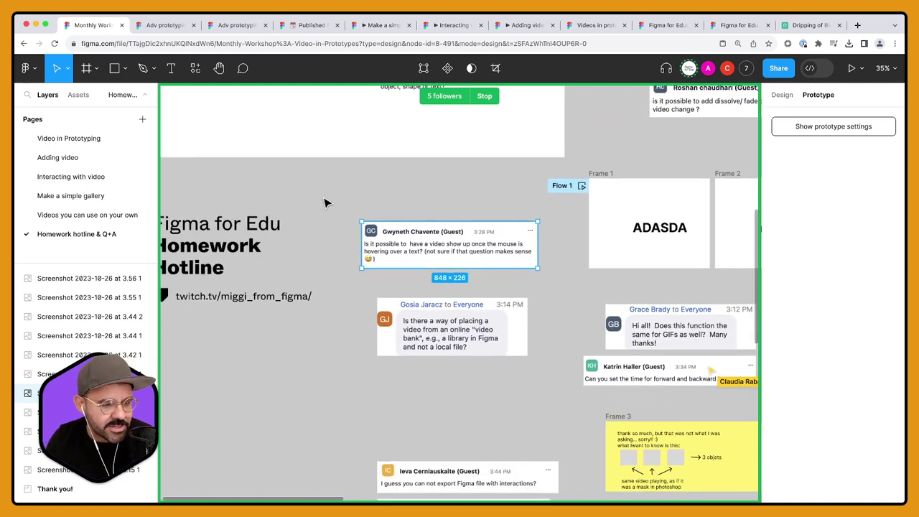
scroll(325, 203, "down", 4)
scroll(287, 236, "up", 3)
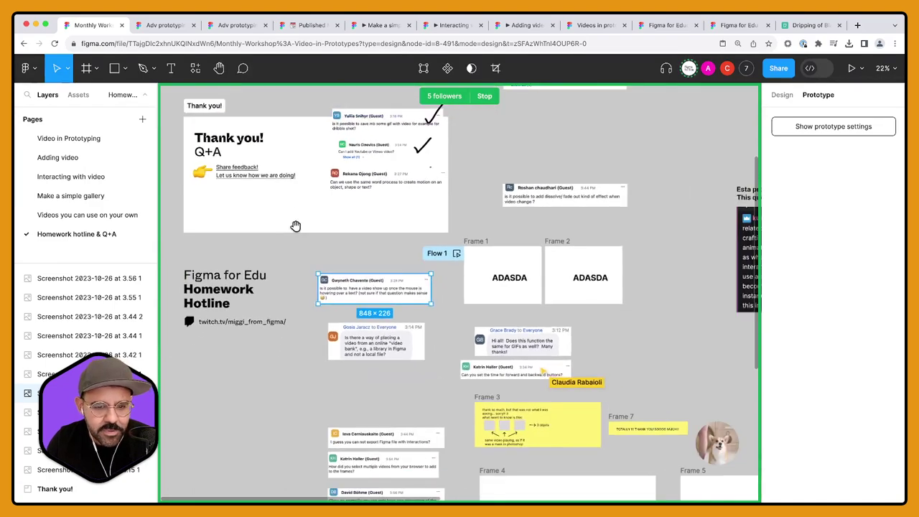
scroll(295, 226, "up", 1)
scroll(309, 290, "down", 2)
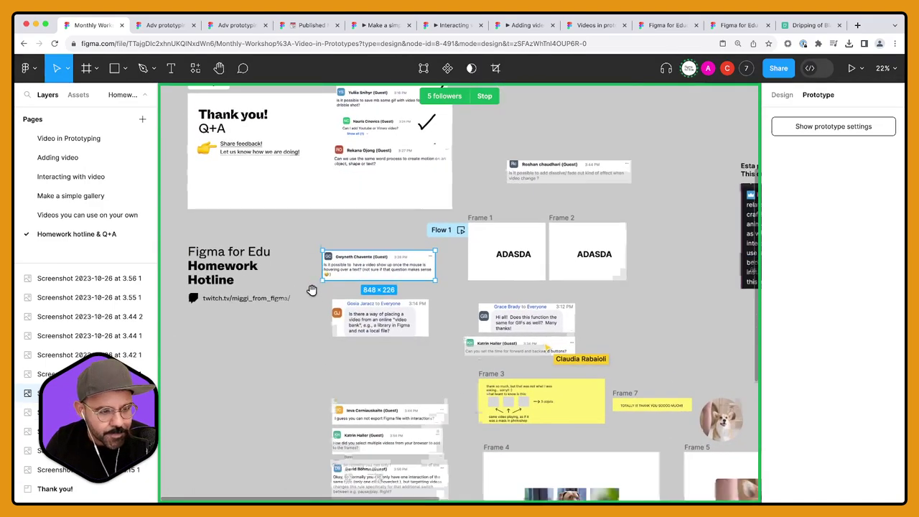
scroll(312, 289, "down", 5)
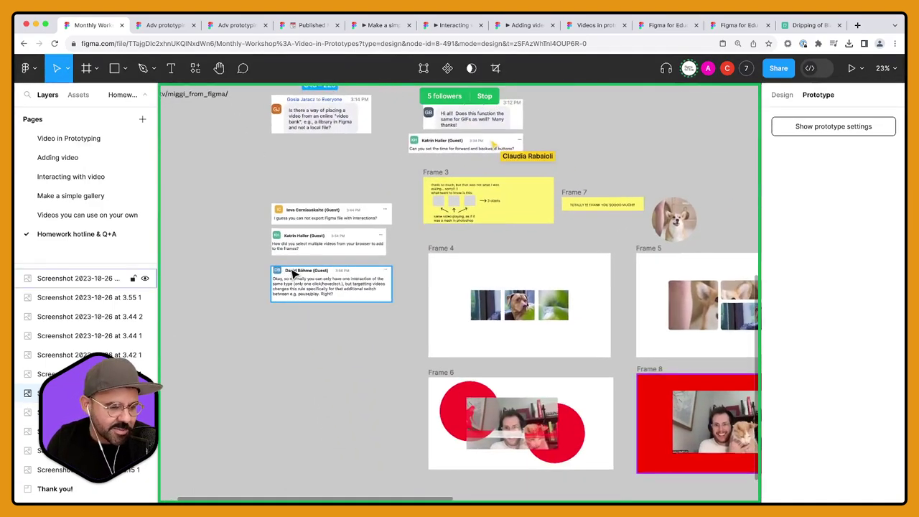
scroll(292, 276, "up", 3)
left_click_drag(400, 232, 402, 235)
Step: Select another question card on the canvas
scroll(320, 364, "right", 3)
scroll(327, 357, "down", 3)
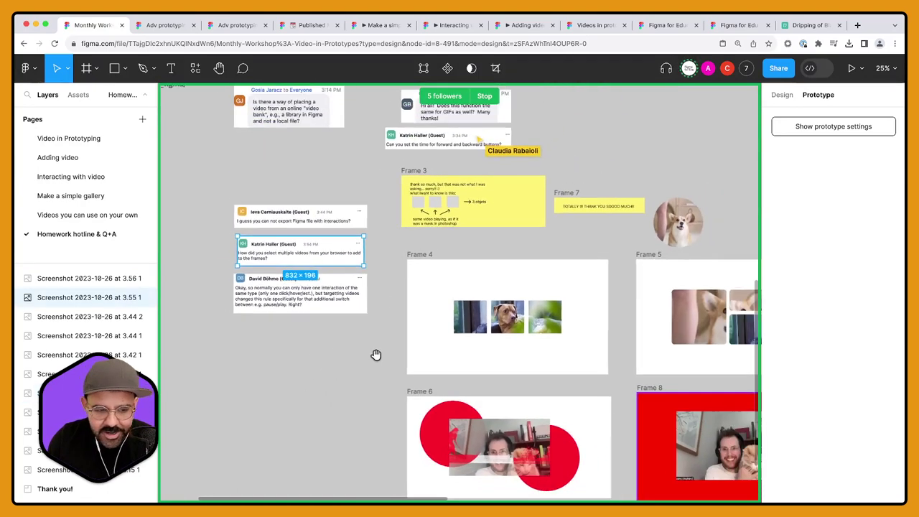
scroll(375, 355, "up", 2)
scroll(363, 323, "right", 3)
scroll(396, 311, "down", 2)
scroll(381, 263, "up", 5)
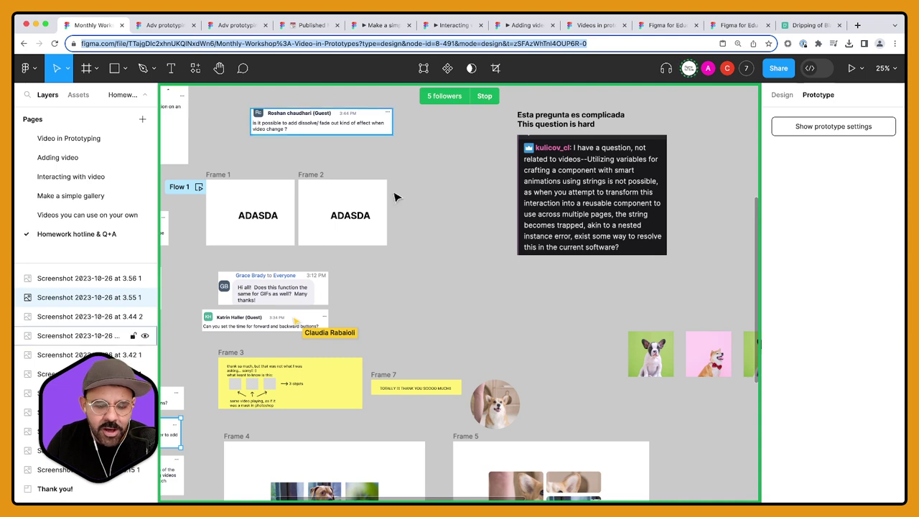
scroll(441, 218, "down", 3)
left_click_drag(443, 178, 488, 260)
Step: Go to the Video in Prototyping page and hide the slides' layout grids with Ctrl+G
left_click(85, 140)
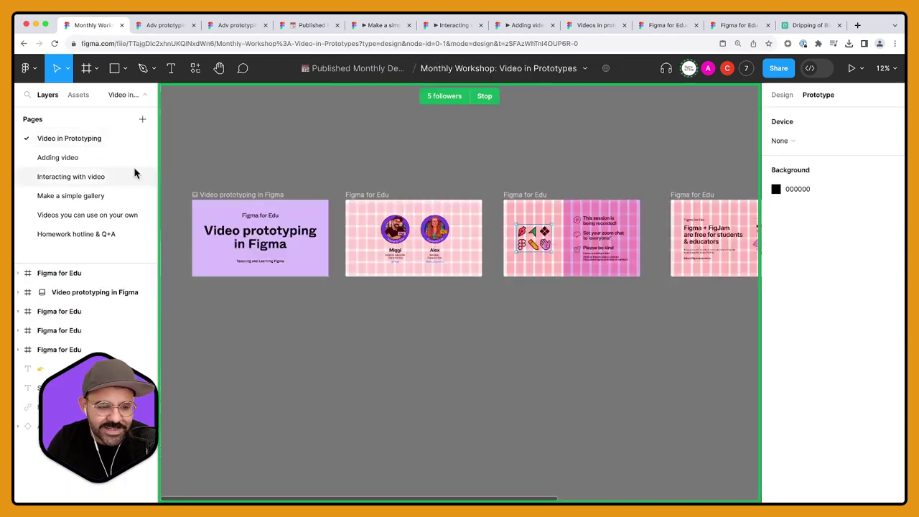
key("ctrl+g")
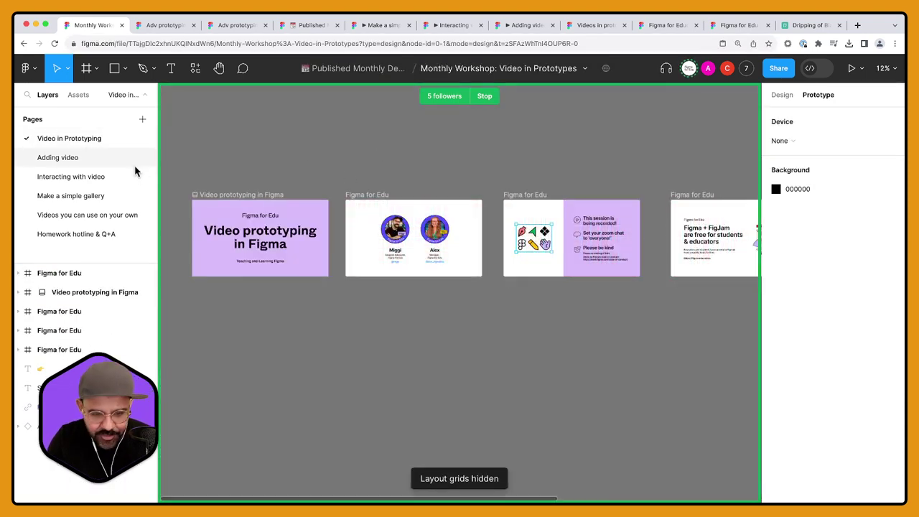
scroll(622, 242, "right", 5)
scroll(587, 239, "right", 5)
scroll(431, 247, "up", 10)
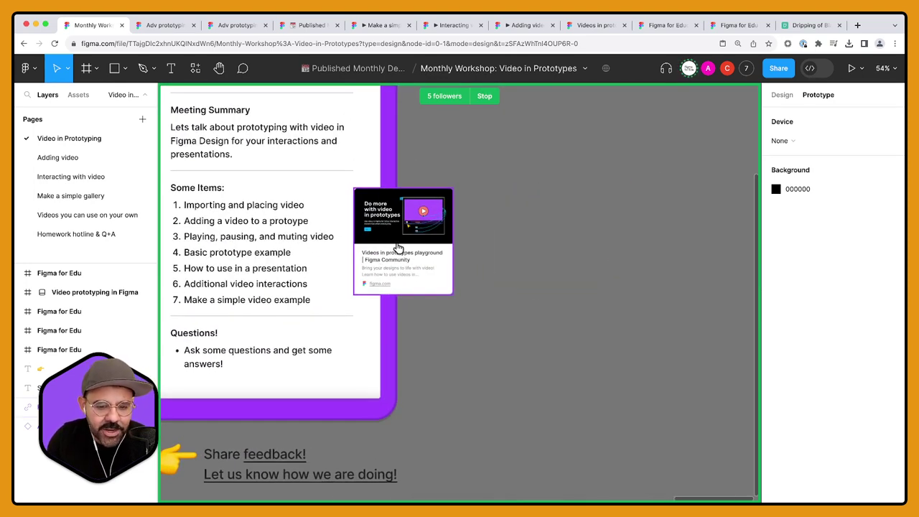
Step: Open the playground link card's community file in a new tab
left_click(414, 248)
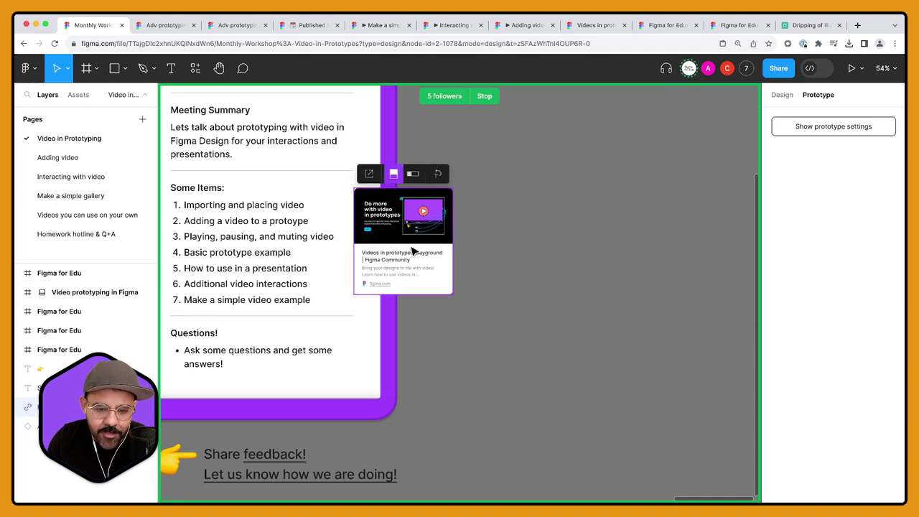
left_click(455, 250)
left_click(441, 260)
left_click(406, 232)
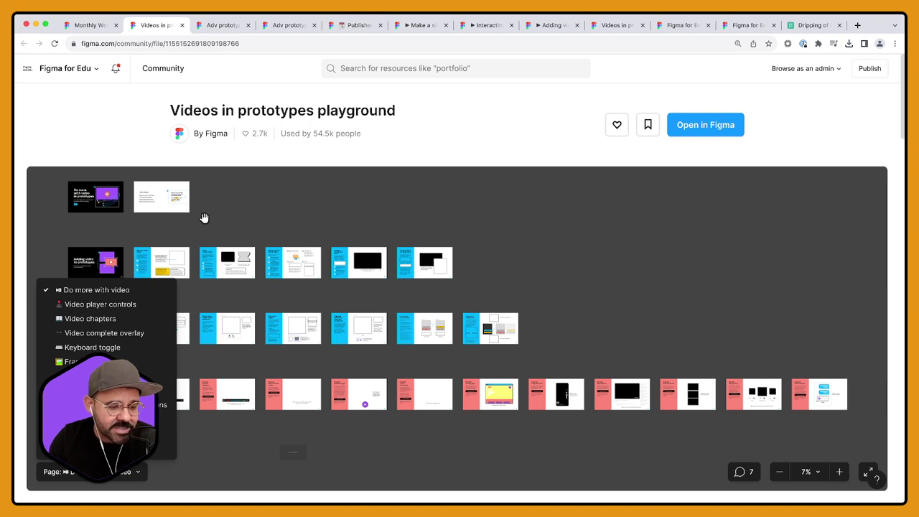
Step: Start typing a Figma web address, then cancel the edit and stay on this page
left_click(199, 44)
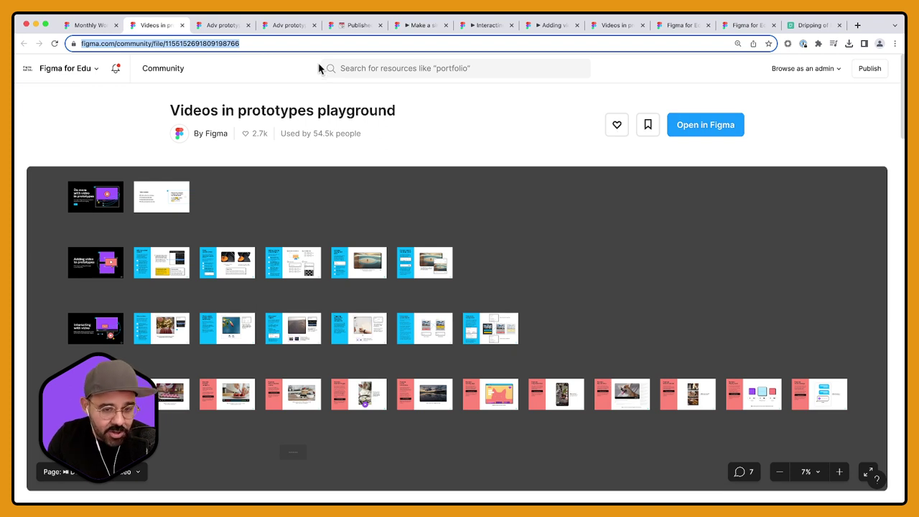
type("figmadesign")
key("Down")
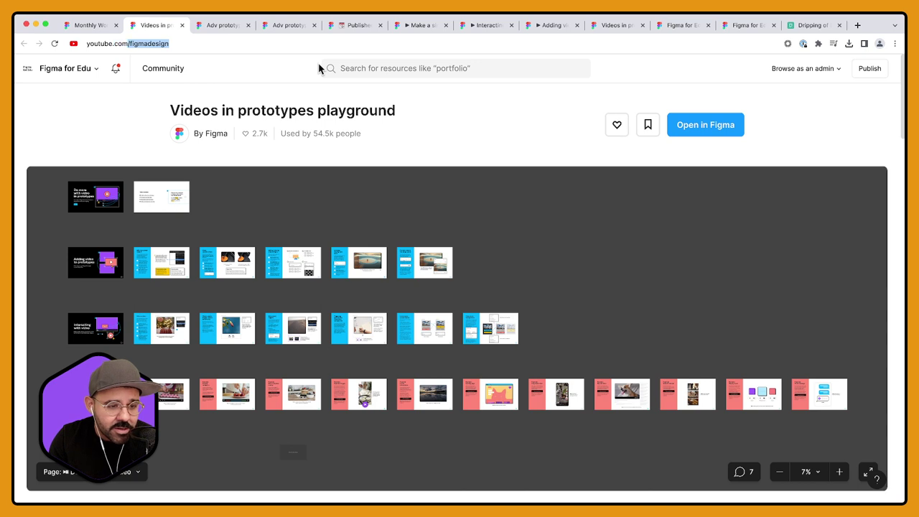
type("a.com")
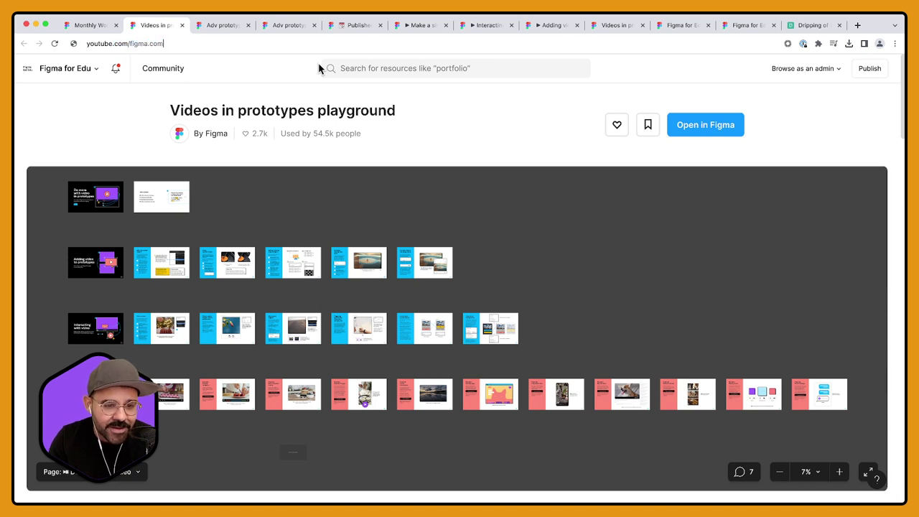
key("BackSpace")
type("de")
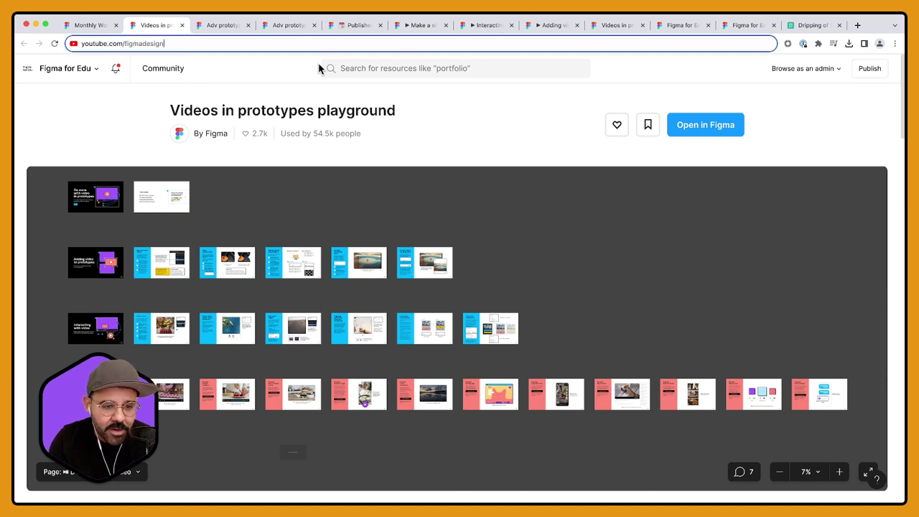
key("Escape")
scroll(277, 213, "left", 3)
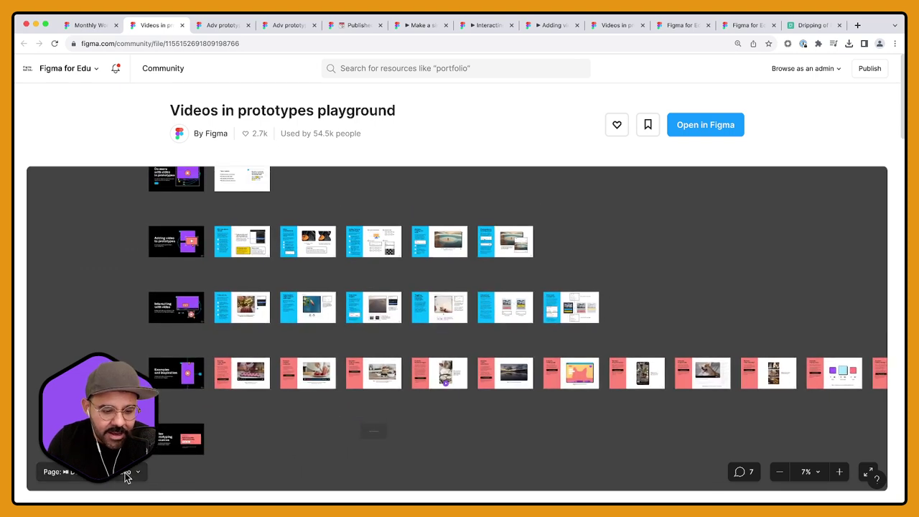
Step: Browse from Video player controls through Keyboard toggle and Landing page to Social media drag interactions
left_click(126, 474)
left_click(100, 304)
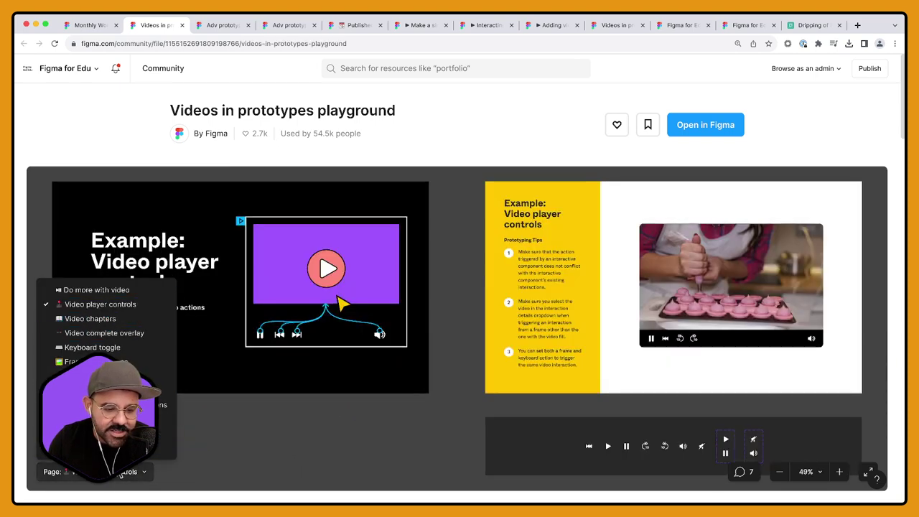
left_click(118, 318)
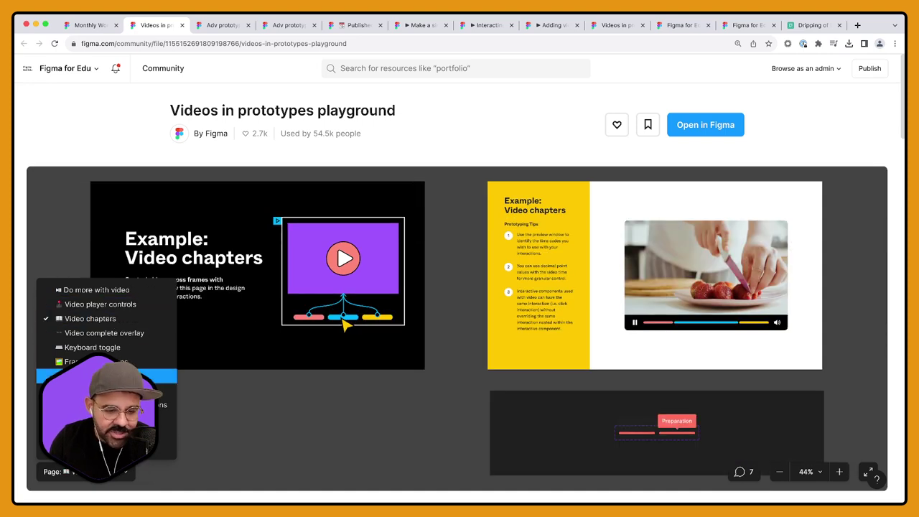
left_click(104, 332)
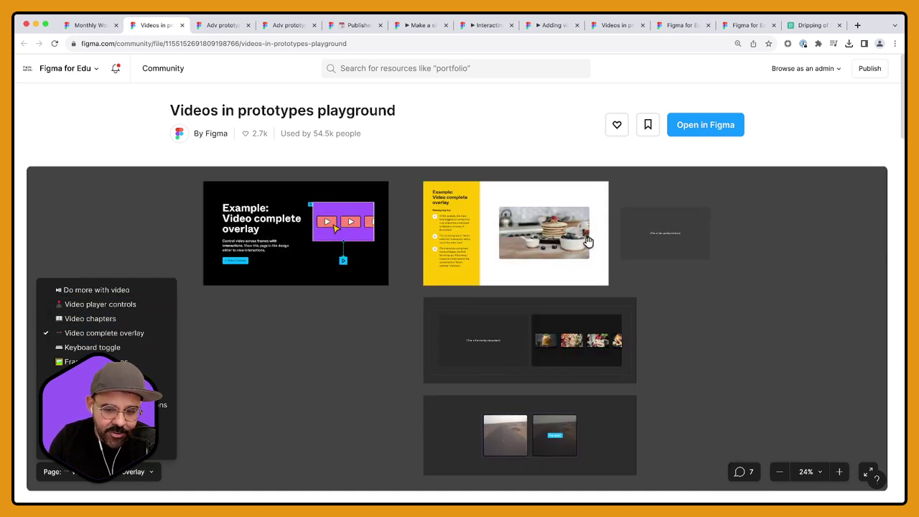
left_click(92, 347)
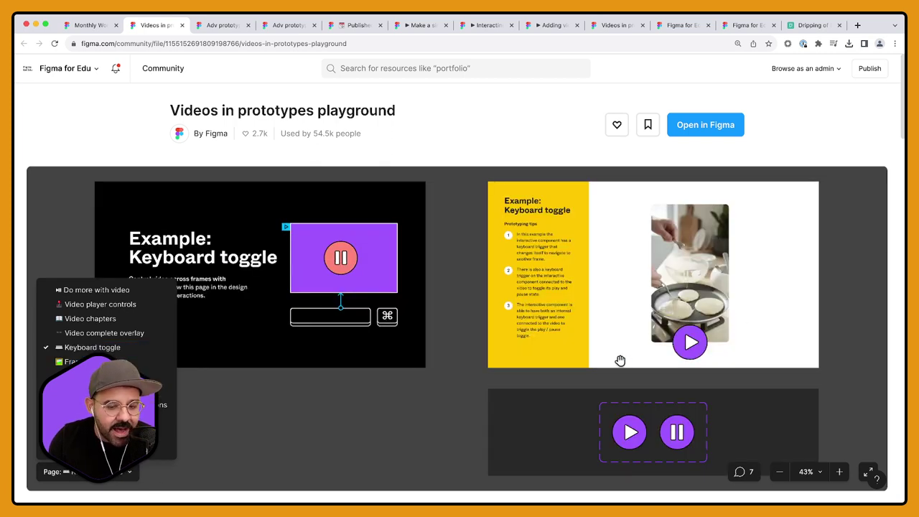
left_click(108, 390)
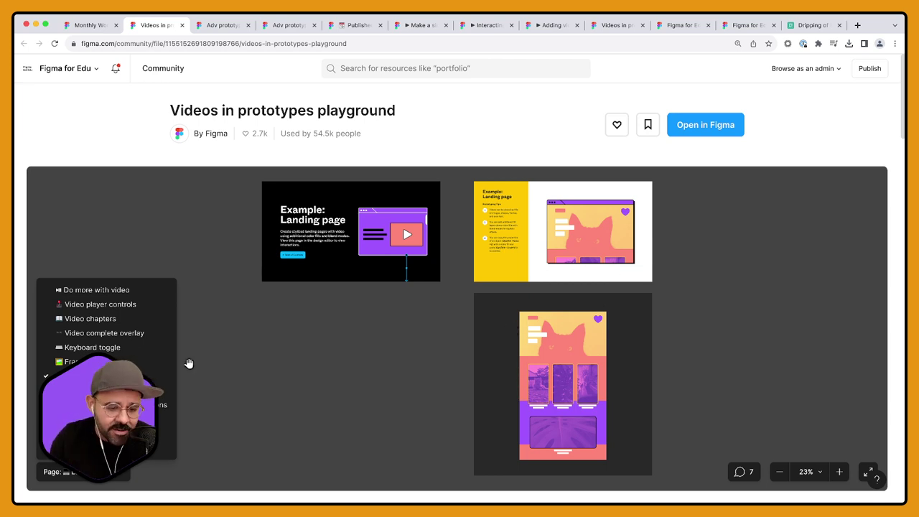
left_click(161, 390)
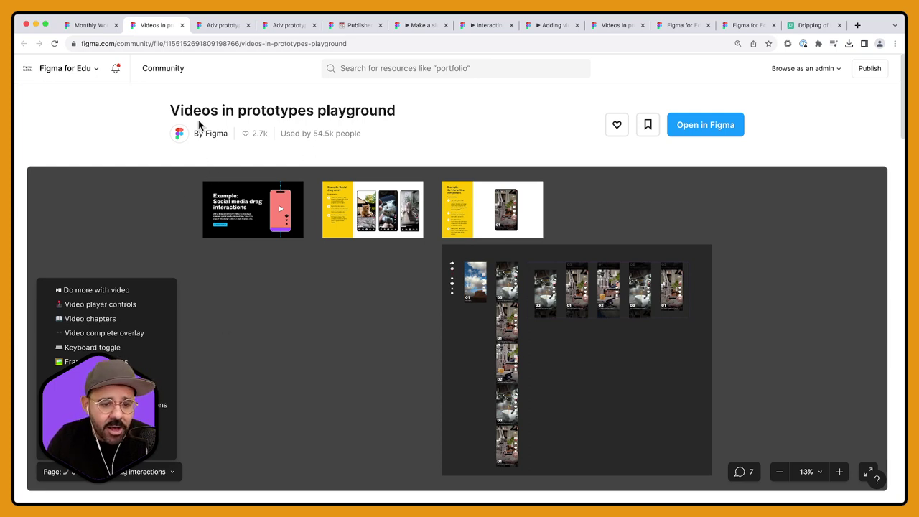
left_click(219, 44)
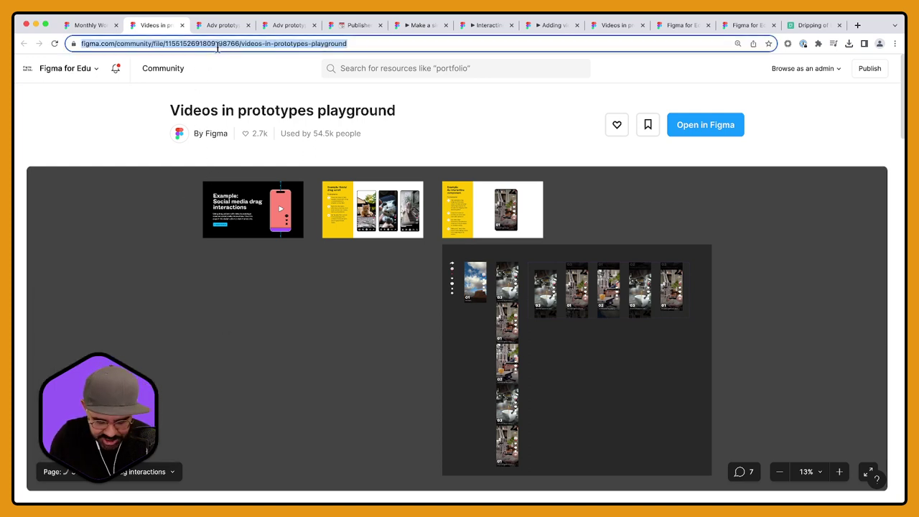
Step: Open the Figma channel's Figma for Edu workshops playlist and play 'Using variables in prototypes 101'
type("you")
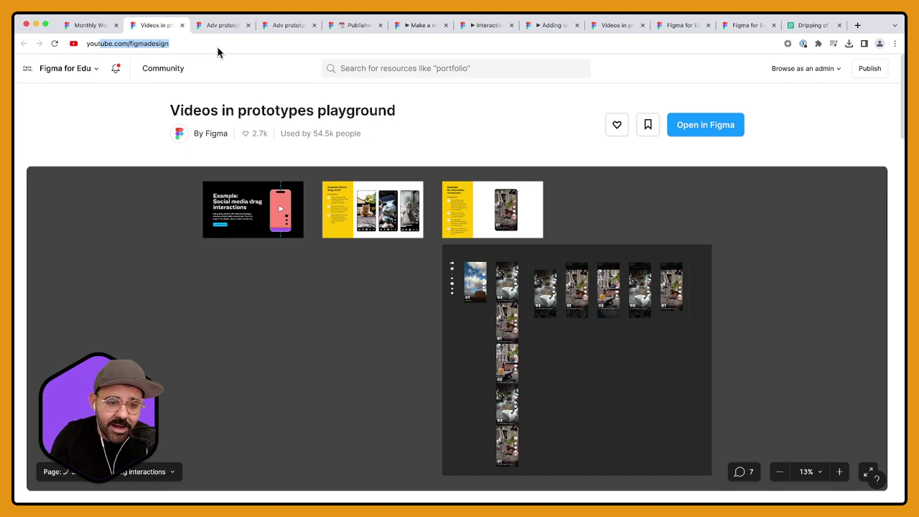
key("Return")
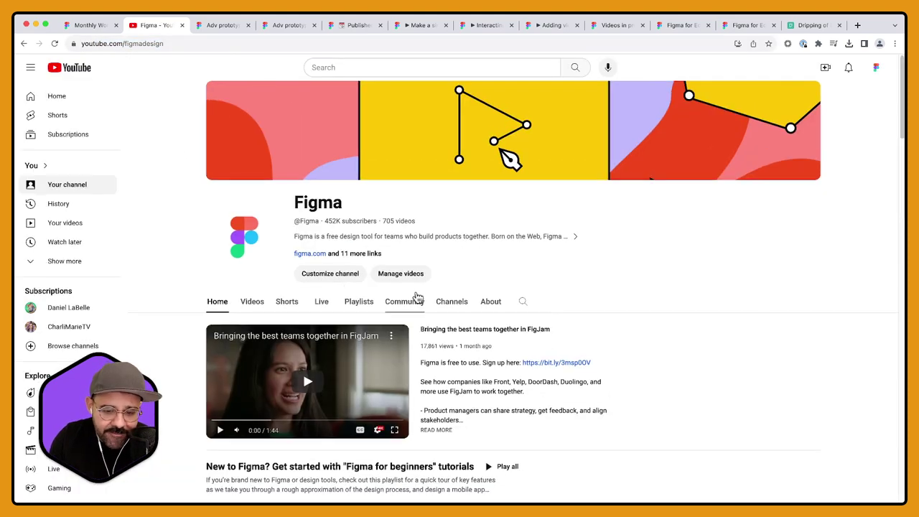
left_click(357, 303)
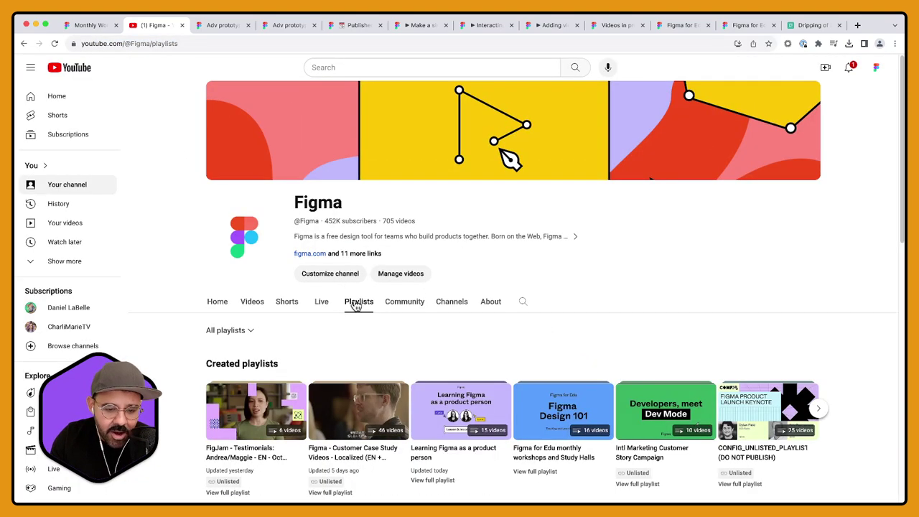
scroll(357, 303, "down", 2)
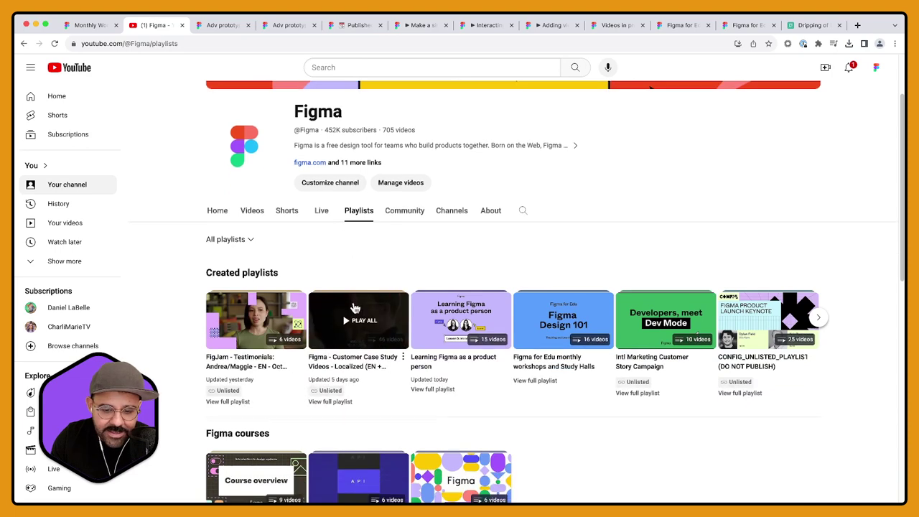
left_click(585, 367)
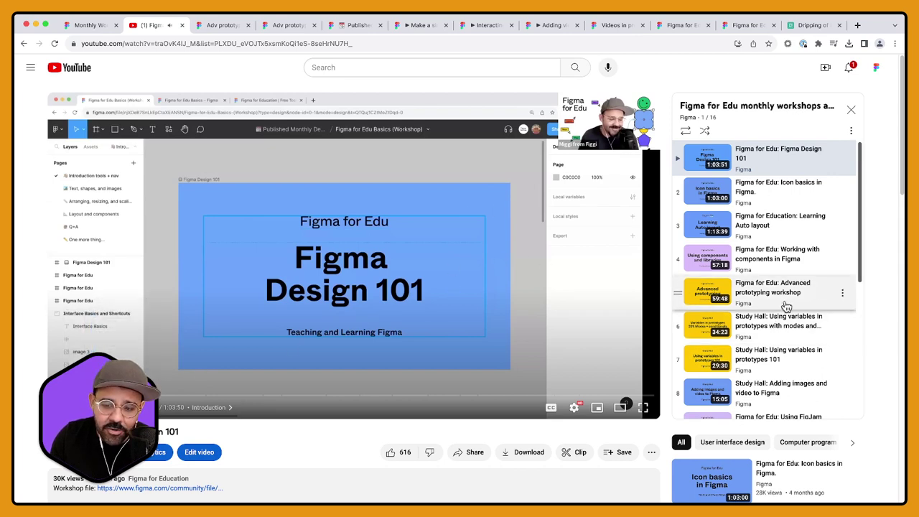
scroll(786, 306, "down", 1)
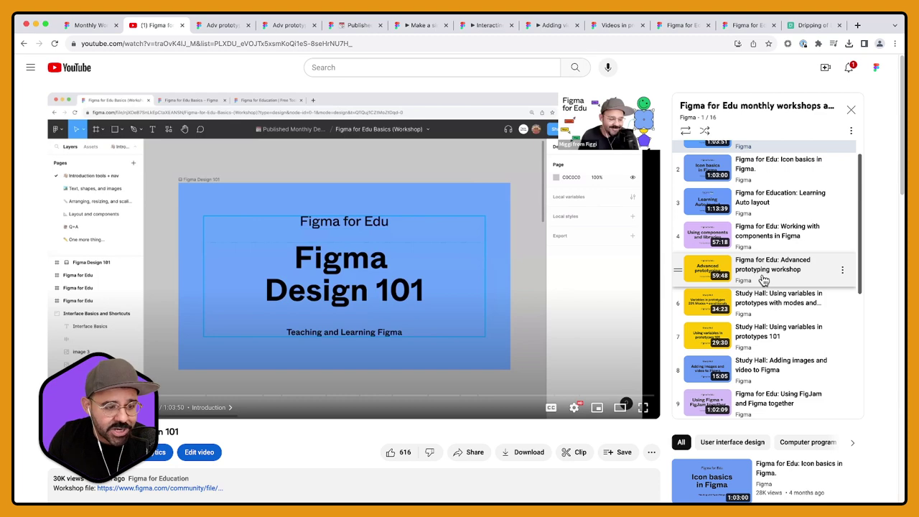
scroll(778, 334, "down", 1)
left_click(772, 318)
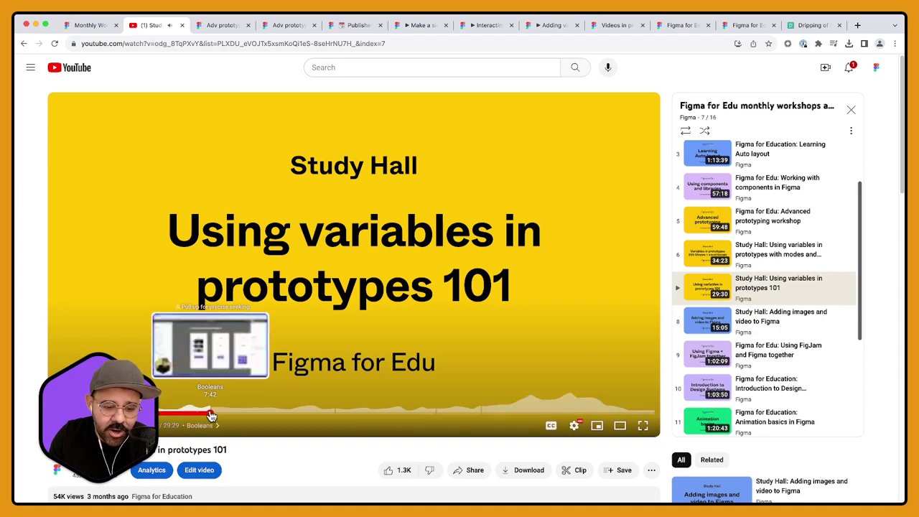
Step: Jump to the Numbers chapter, then switch to the Animation basics in Figma video
left_click(211, 415)
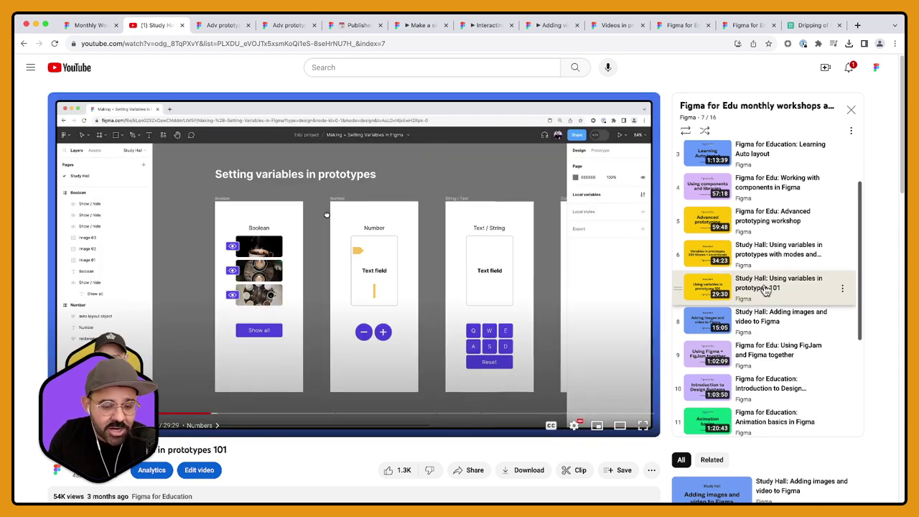
scroll(768, 285, "down", 4)
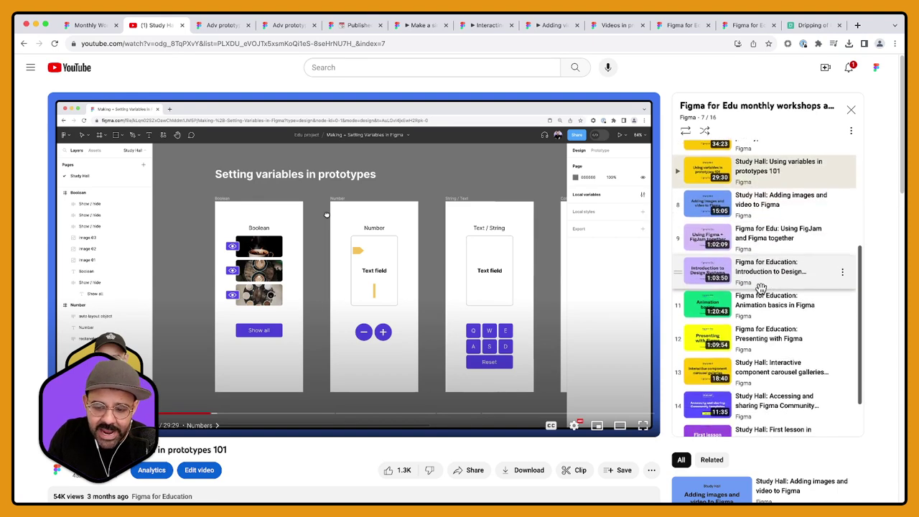
left_click(754, 305)
key("shift+n")
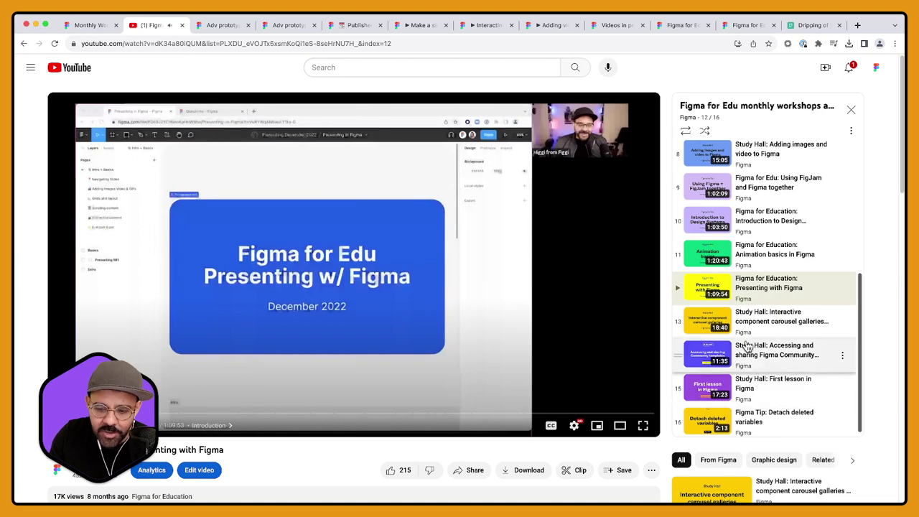
left_click(759, 260)
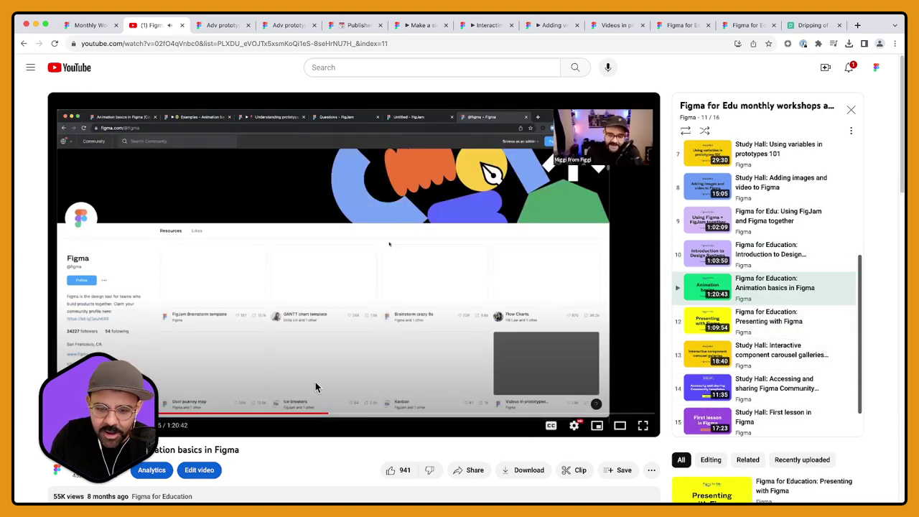
Step: Skip through scenes of Animation basics in Figma and scroll the playlist back to the top
left_click(285, 415)
left_click(250, 415)
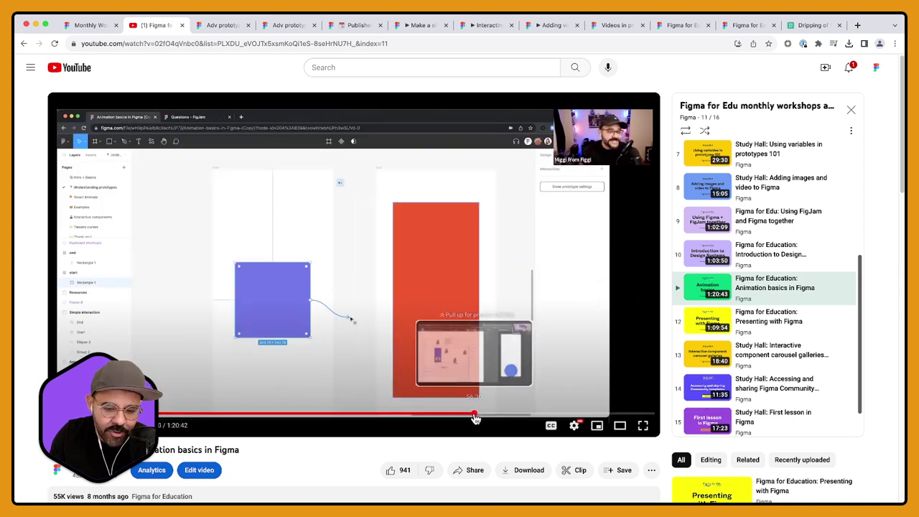
left_click(475, 418)
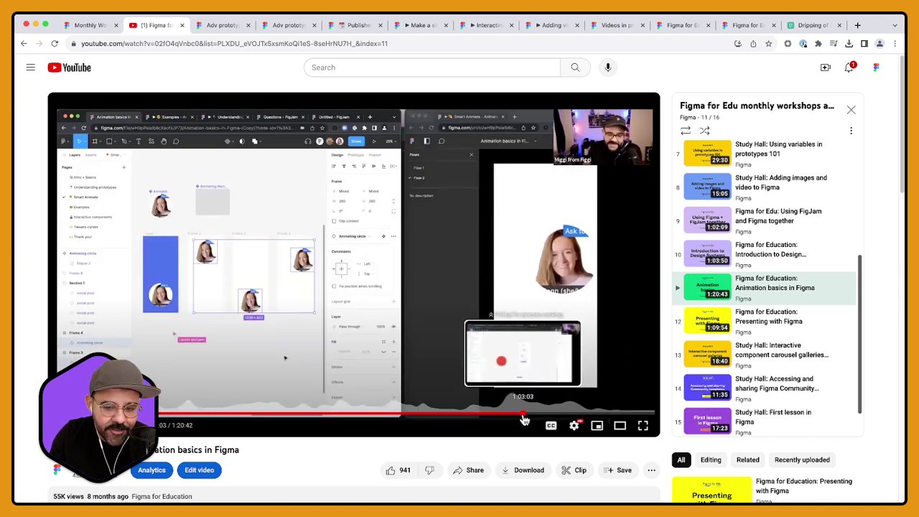
left_click(524, 416)
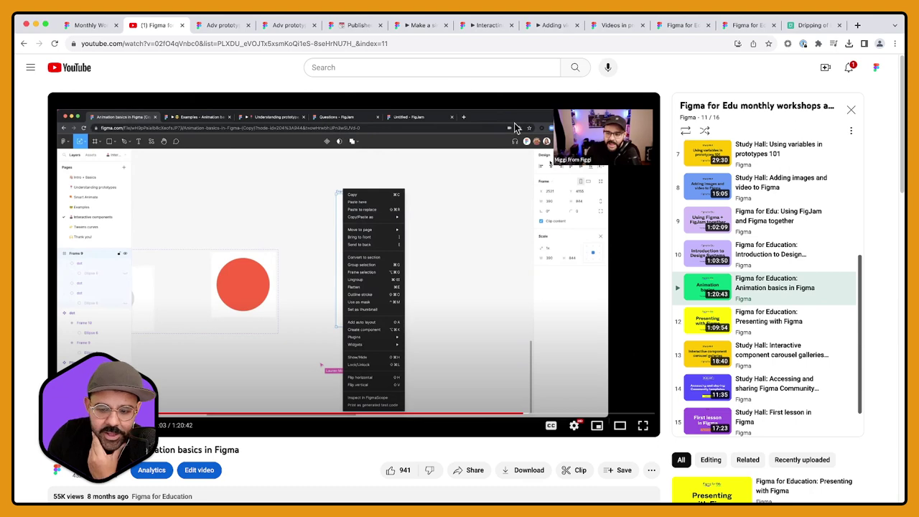
scroll(790, 323, "up", 5)
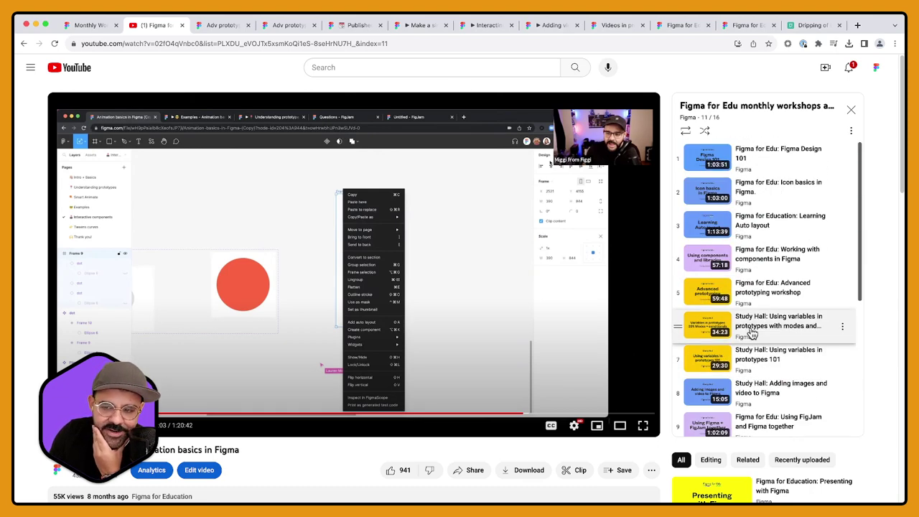
left_click(331, 45)
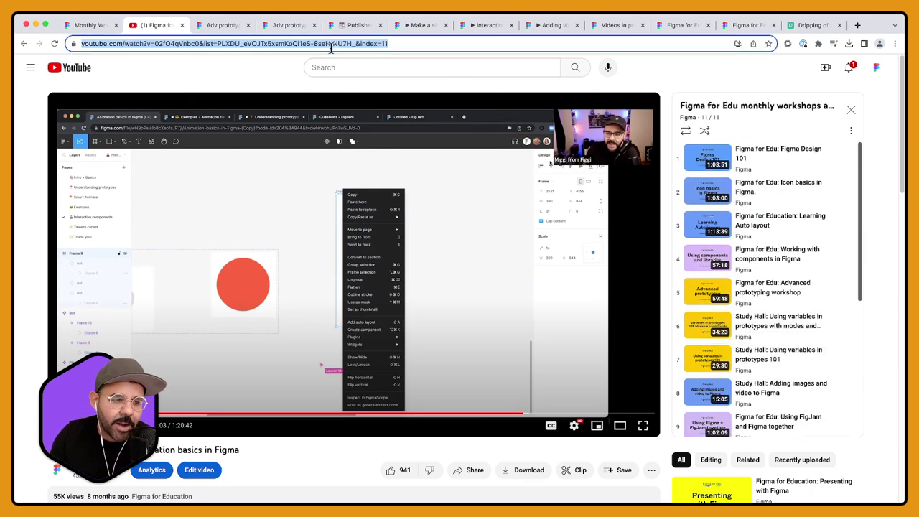
Step: Replace the mistyped figma address with the presenter's YouTube channel address and load it
type("figma.com/@")
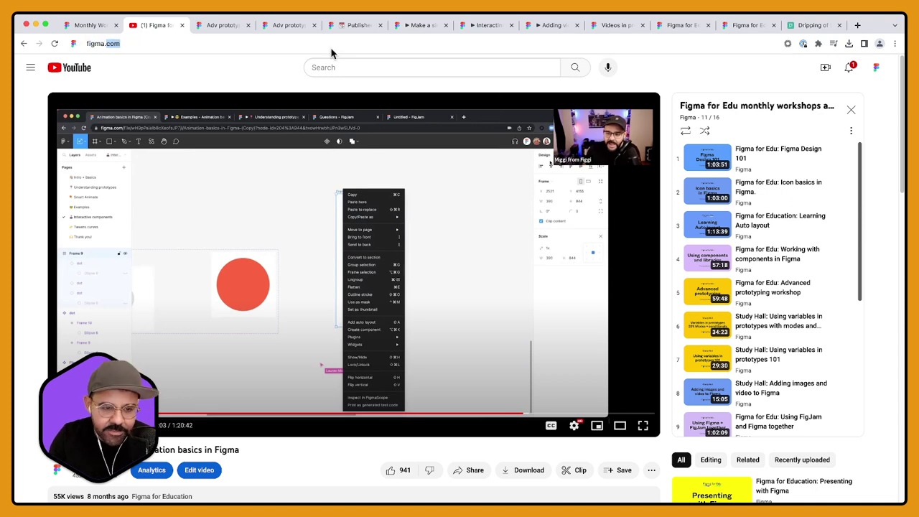
type("miggi")
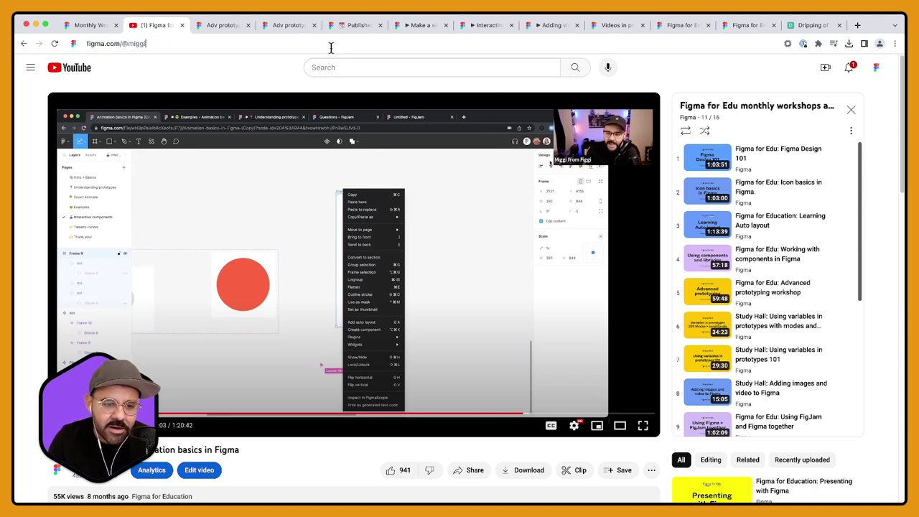
type("-f")
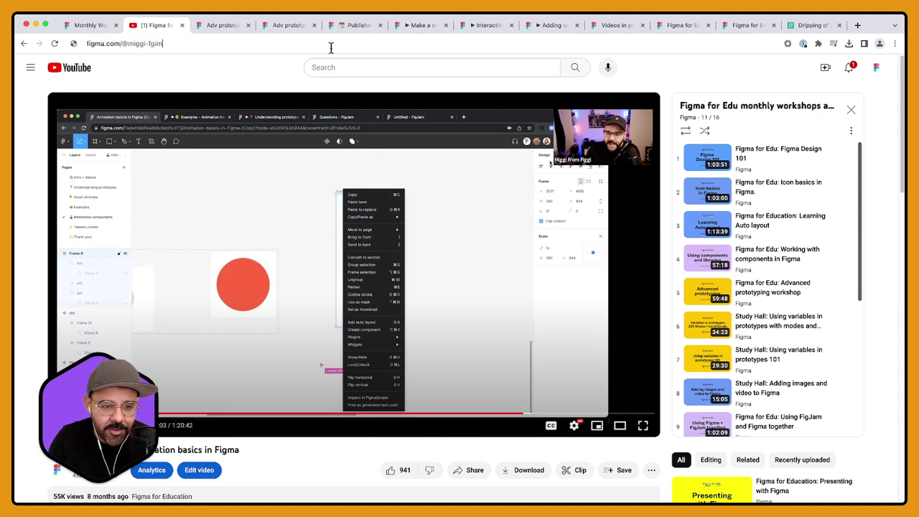
key("ctrl+a")
key("BackSpace")
type("you")
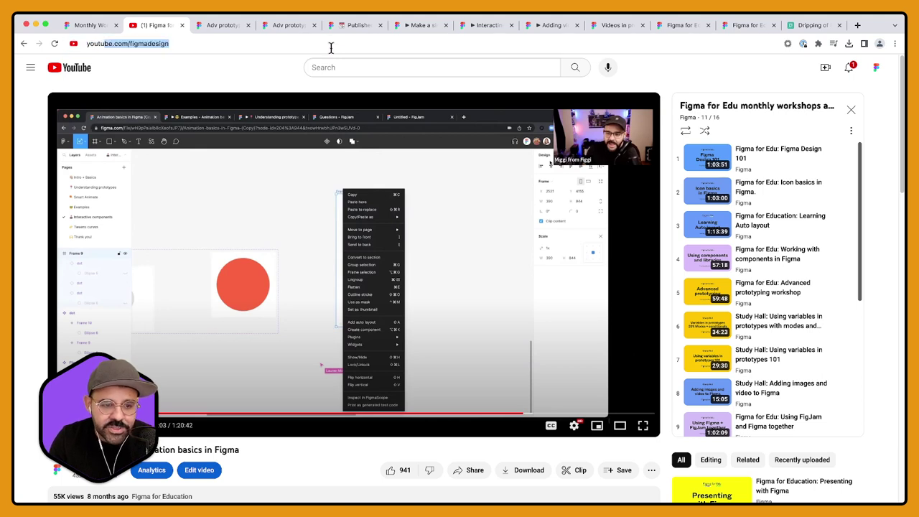
key("Right")
key("BackSpace")
key("BackSpace")
key("BackSpace")
key("BackSpace")
key("BackSpace")
key("BackSpace")
key("BackSpace")
key("BackSpace")
key("BackSpace")
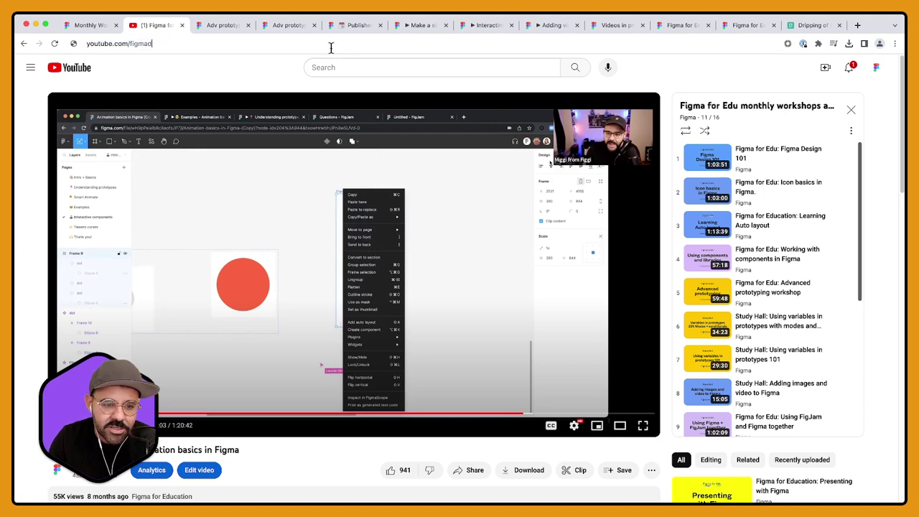
type("migg")
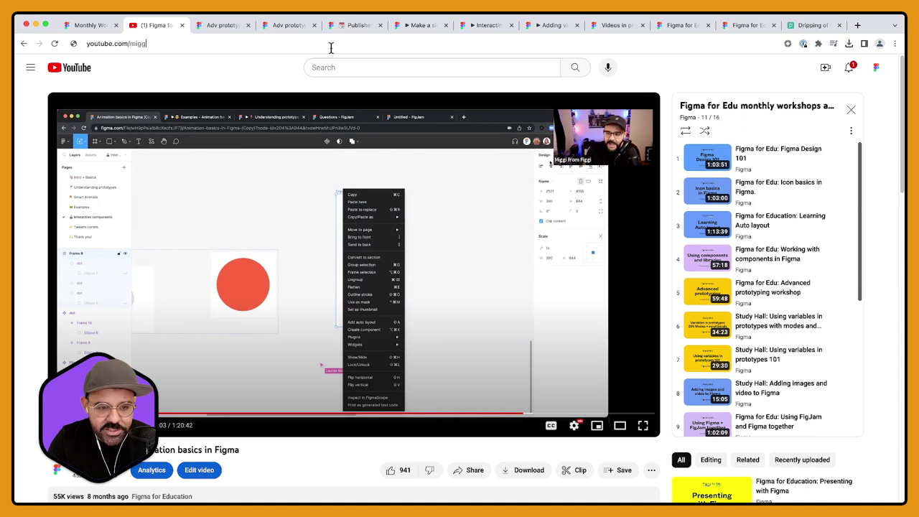
type("i-from-figgi-from-figg")
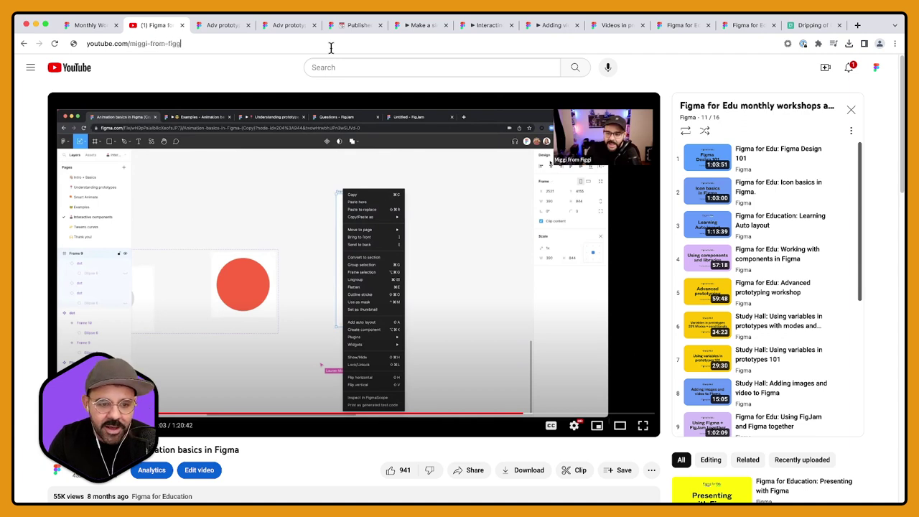
key("Return")
Step: Add the missing @ to the channel address, reload, and select the URL
left_click(320, 45)
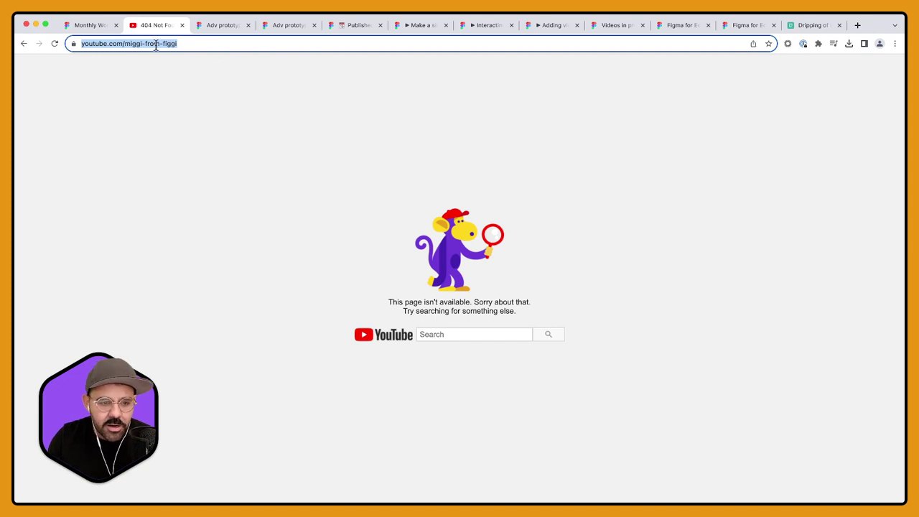
left_click(128, 43)
type("@")
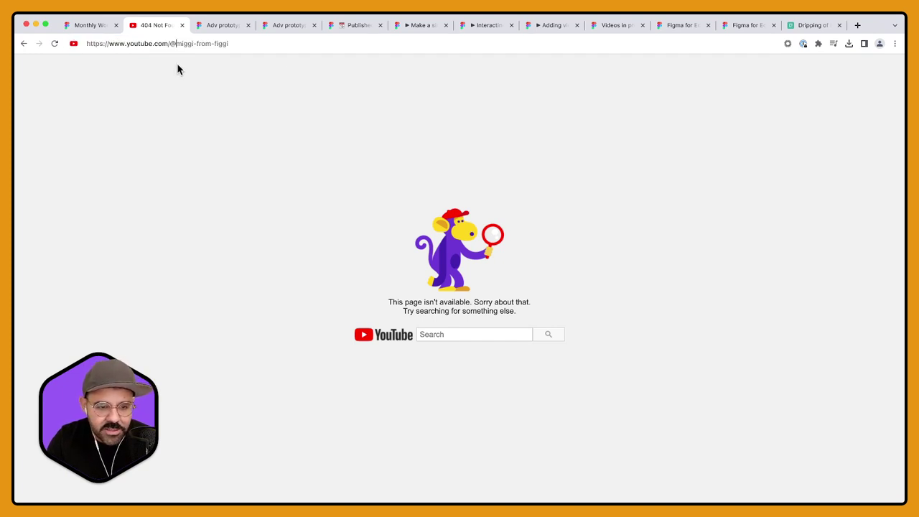
key("Return")
left_click(199, 43)
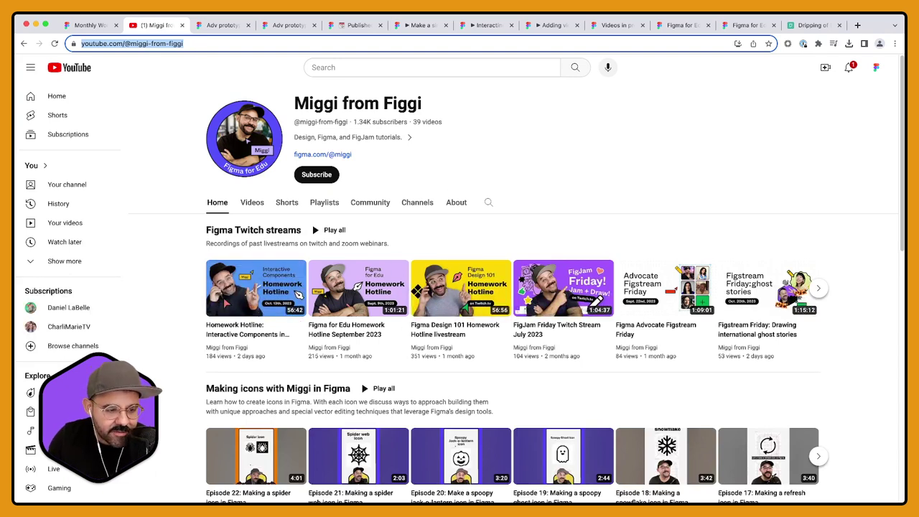
key("super+Tab")
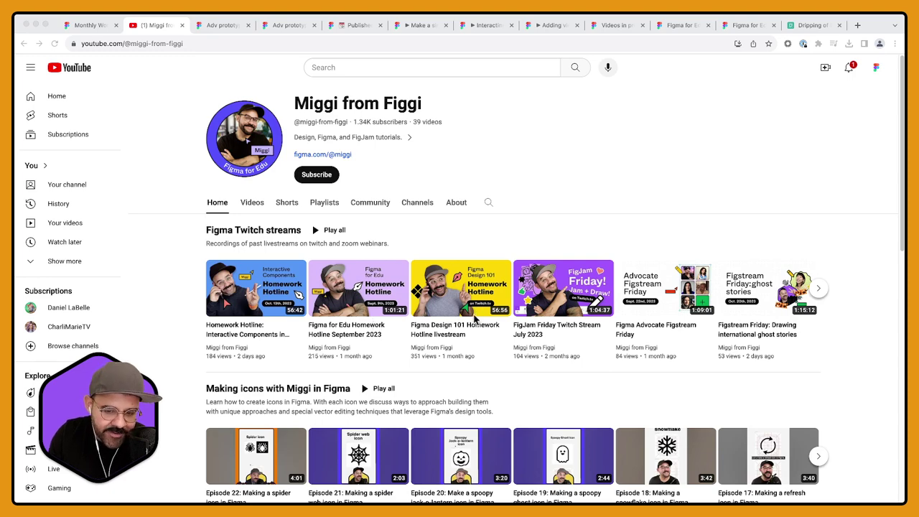
scroll(475, 320, "down", 1)
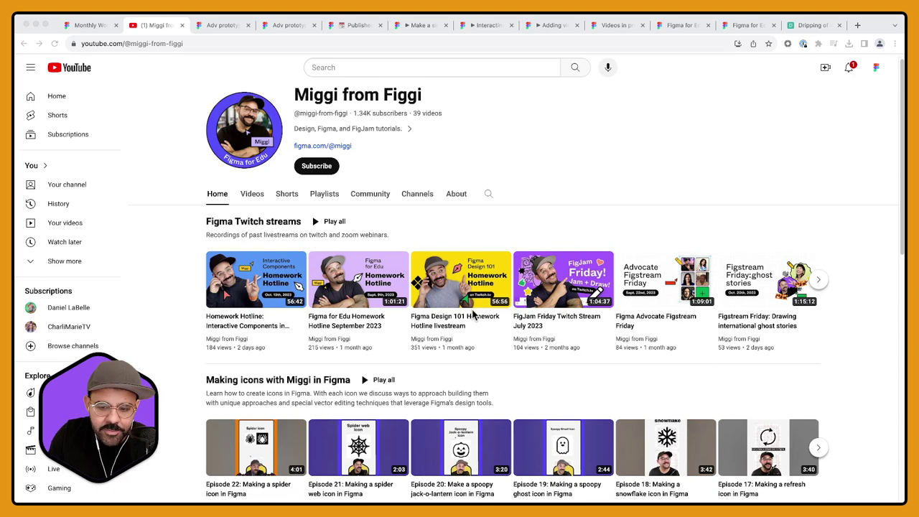
left_click(818, 280)
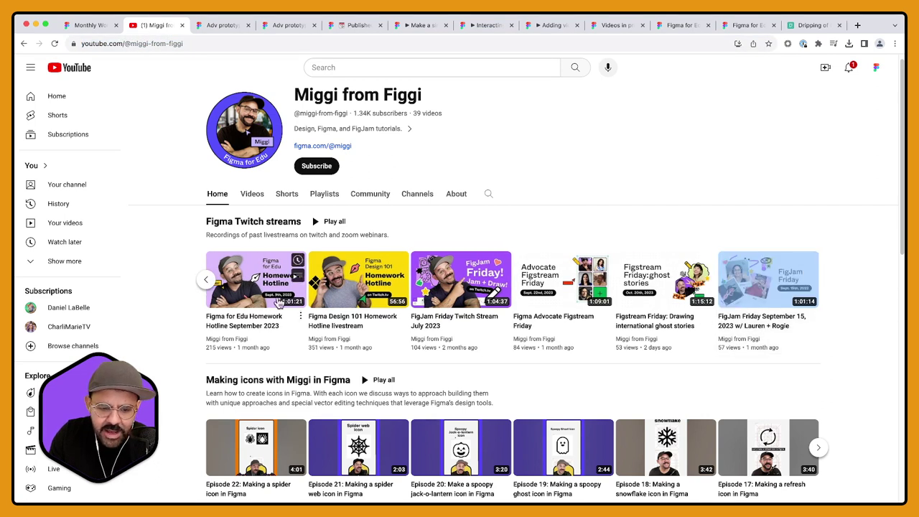
mouse_move(236, 315)
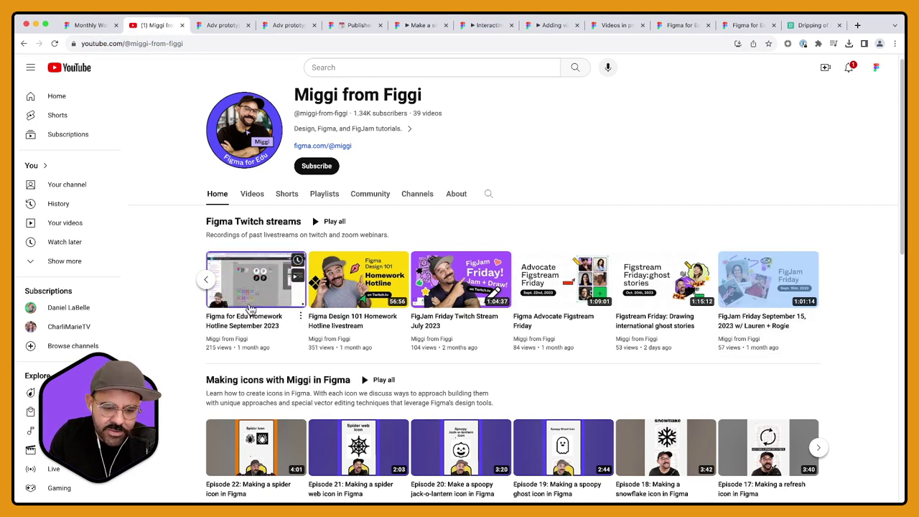
left_click(206, 280)
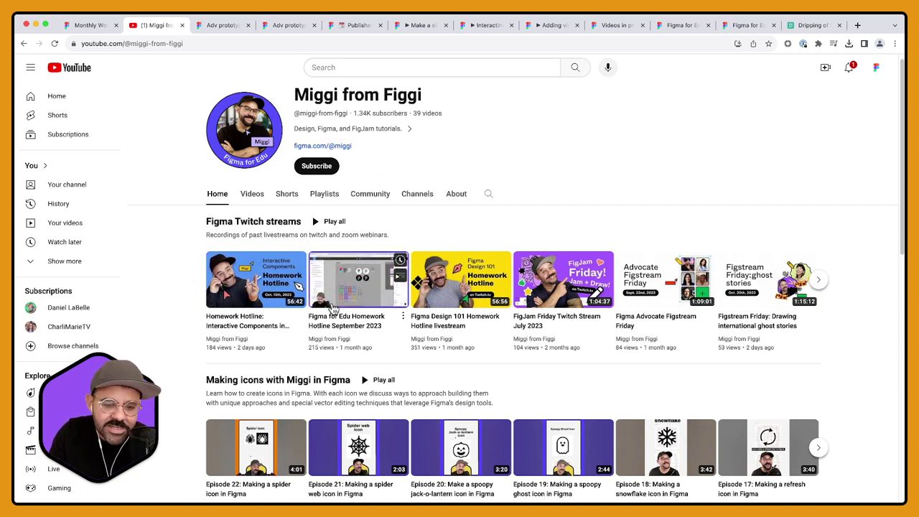
left_click(90, 26)
Step: Step through the workshop file's Adding video and Interacting with video pages
scroll(556, 219, "down", 5)
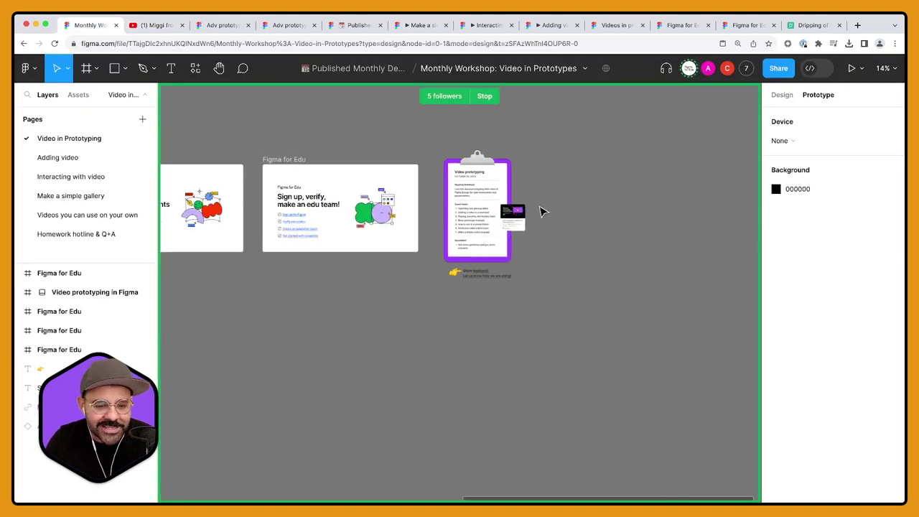
scroll(262, 209, "left", 3)
left_click(66, 158)
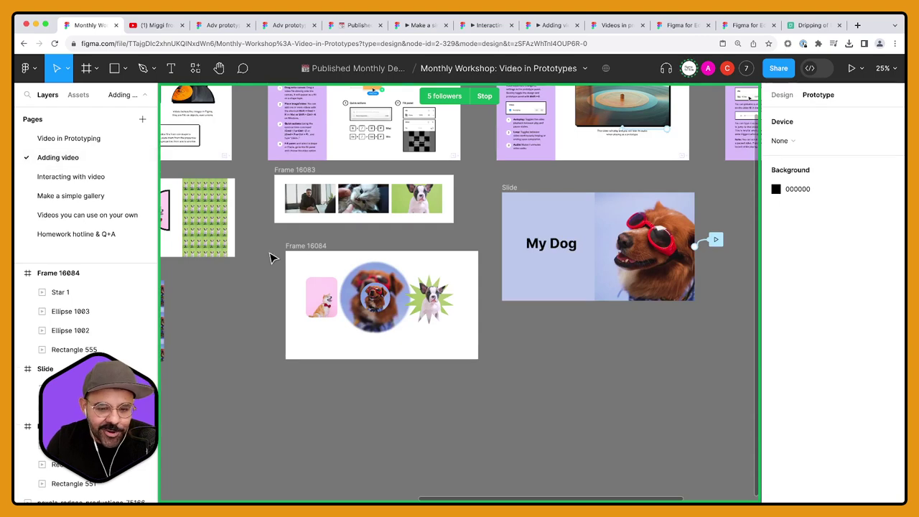
scroll(265, 251, "down", 3)
scroll(309, 242, "left", 3)
left_click(72, 177)
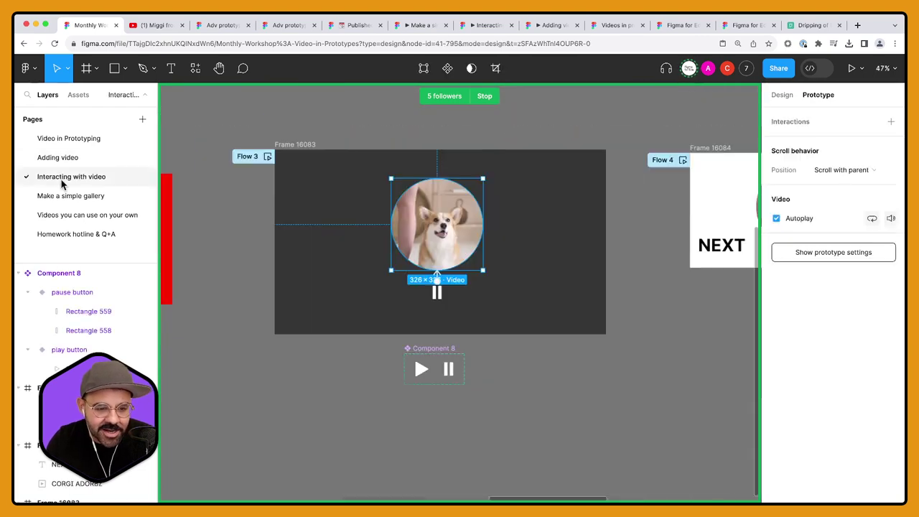
Step: Move past the gallery and 'Videos you can use' pages to Homework hotline & Q+A
left_click(82, 200)
left_click(84, 215)
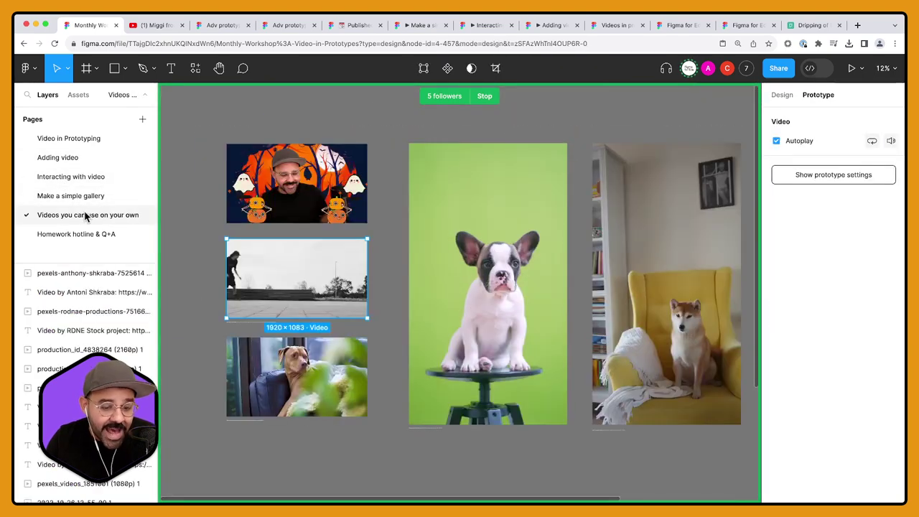
left_click(85, 234)
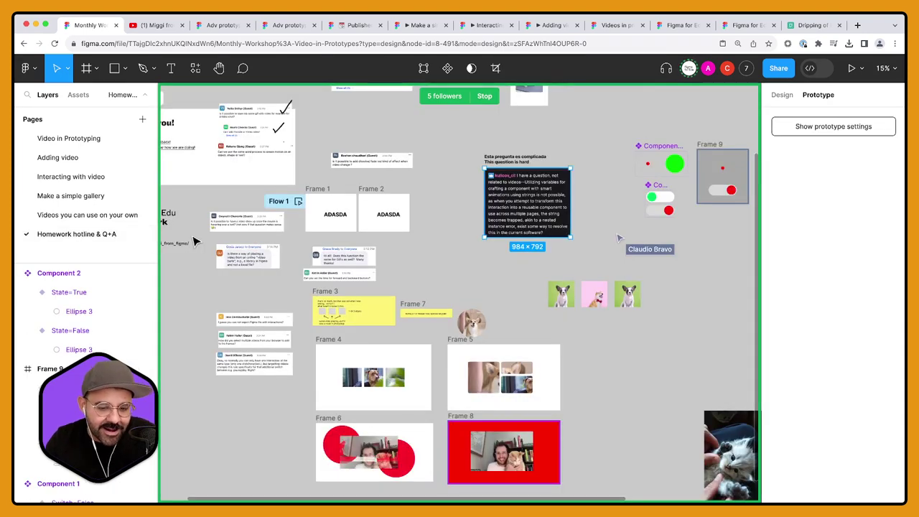
scroll(260, 264, "down", 1)
scroll(261, 264, "down", 4)
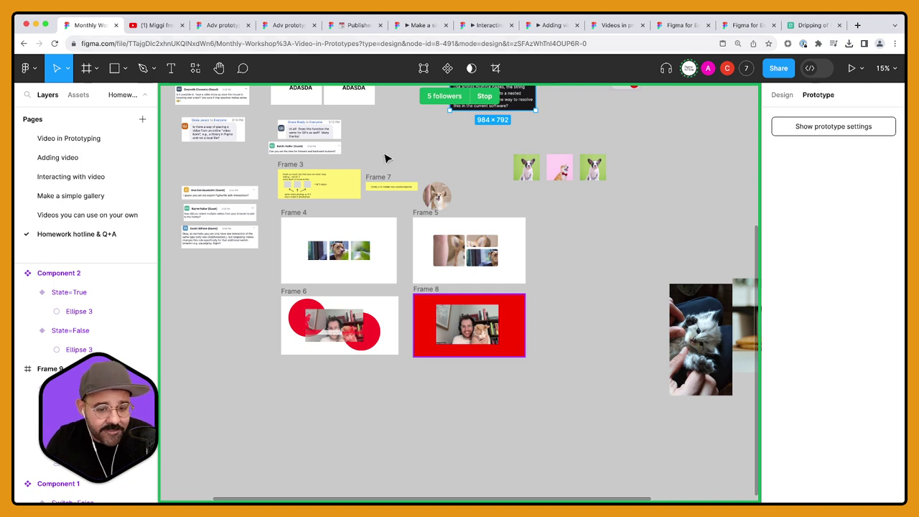
key("super+Tab")
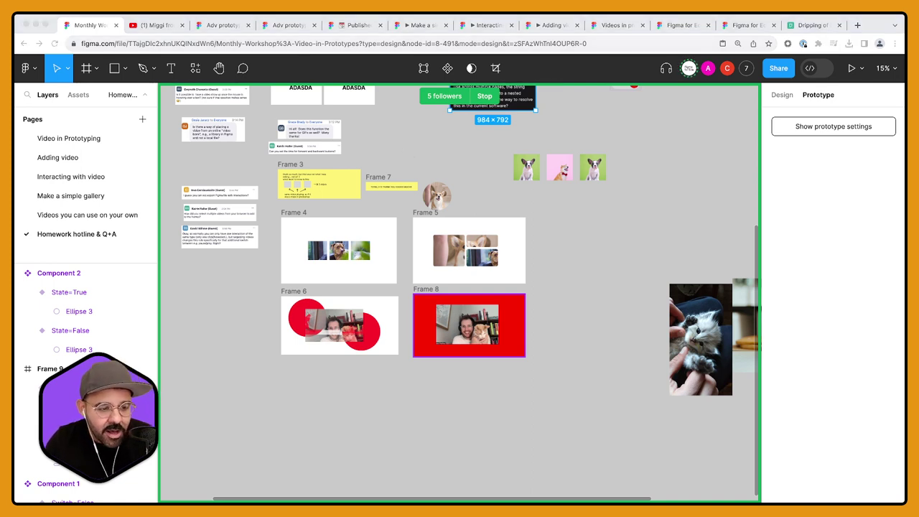